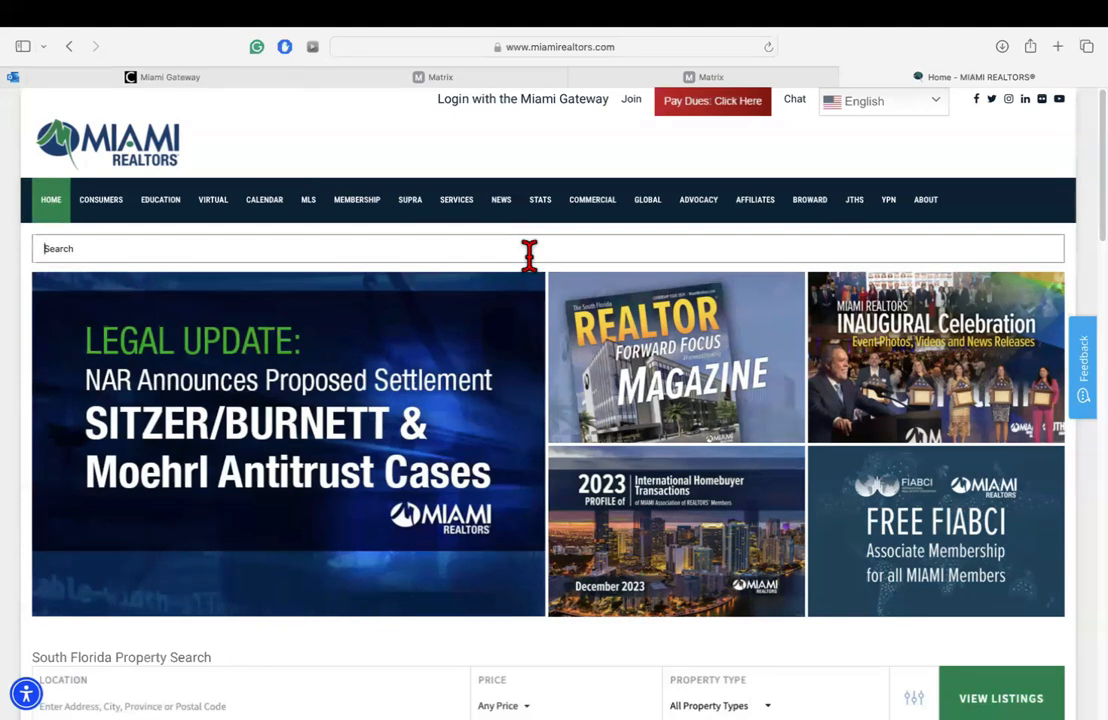
Step: Choose Co-Branded Marketing Materials from the SERVICES dropdown in the top navigation
mouse_move(458, 212)
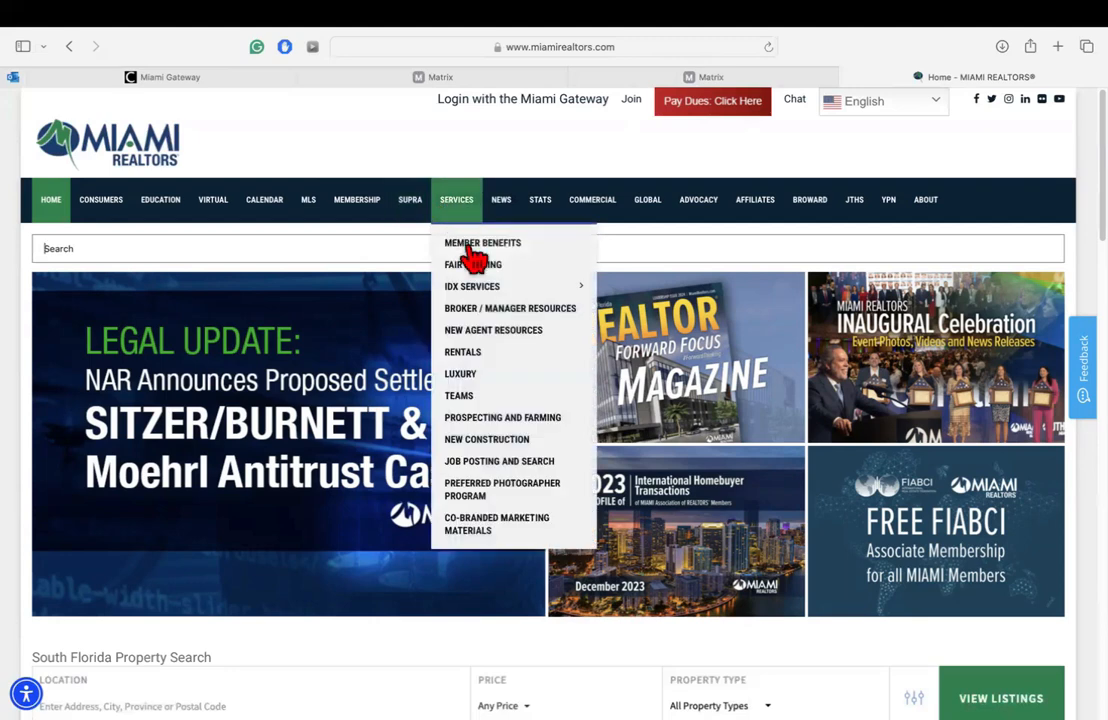
mouse_move(483, 292)
left_click(470, 537)
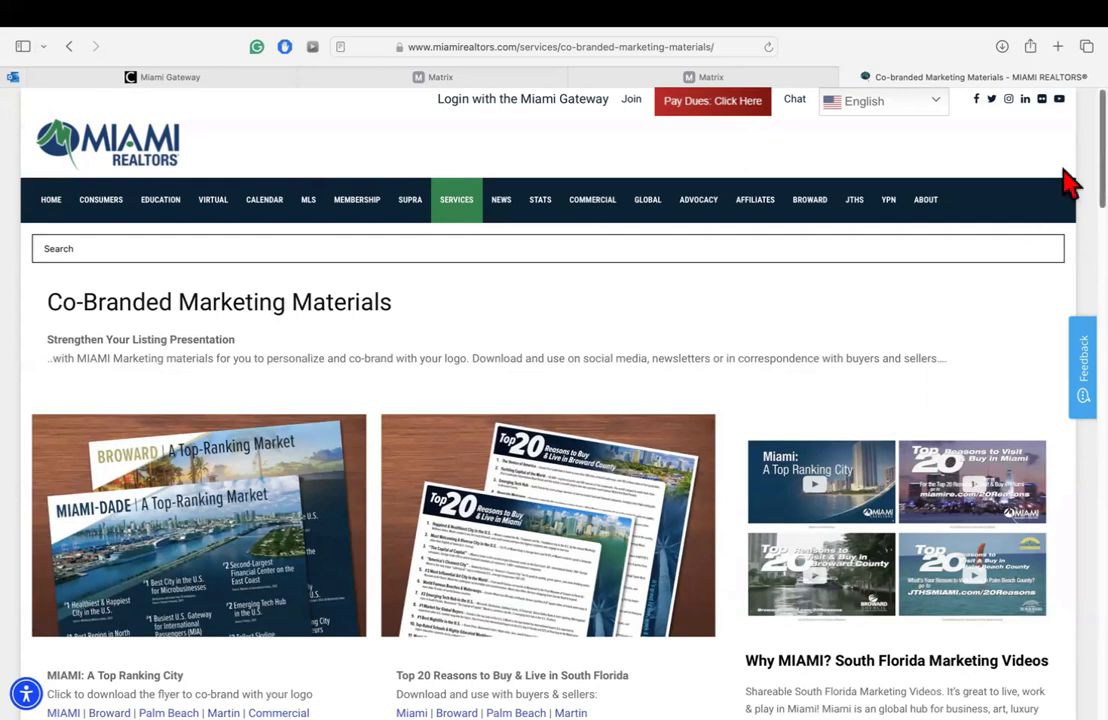
Step: Scroll down to the 'MIAMI: A Top Ranking City' flyer links for MIAMI, Broward, Palm Beach, Martin and Commercial
mouse_move(543, 210)
scroll(550, 400, "down", 2)
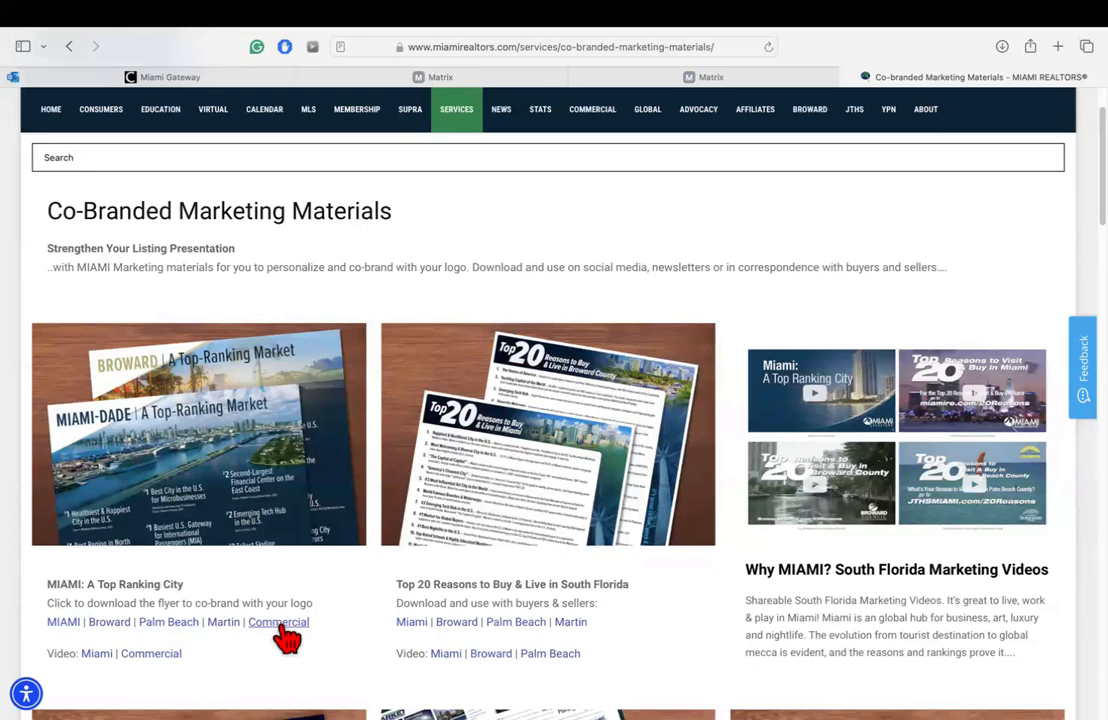
left_click(64, 623)
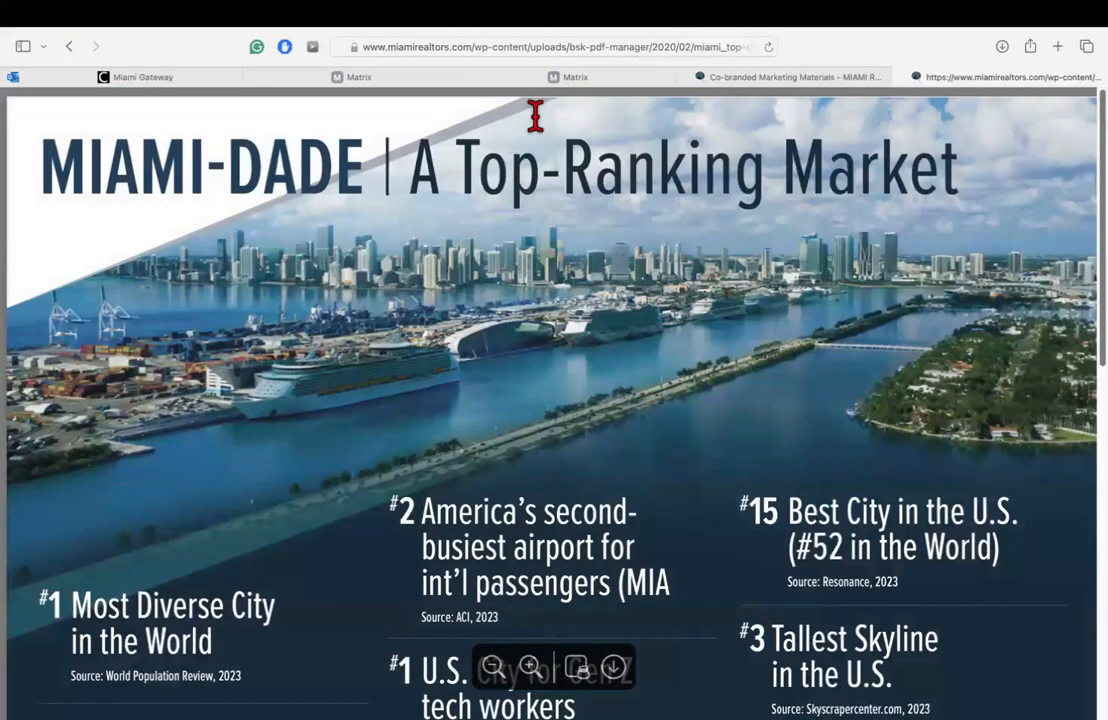
scroll(758, 235, "down", 1)
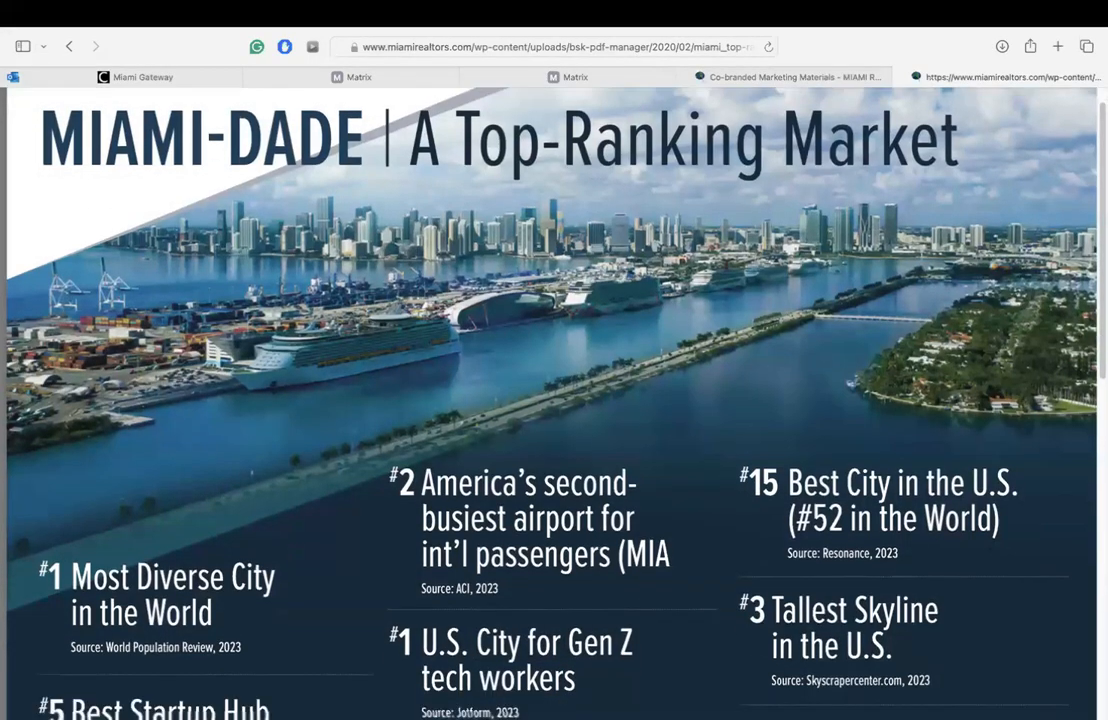
scroll(758, 235, "down", 4)
scroll(758, 235, "up", 3)
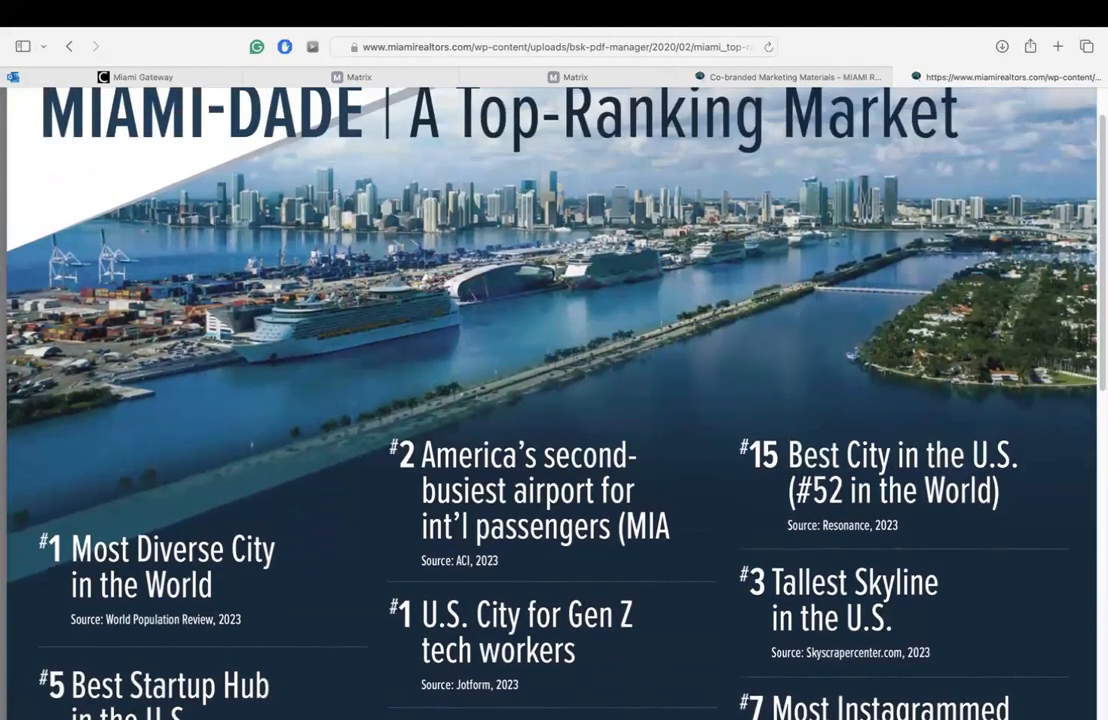
scroll(552, 403, "down", 1)
scroll(552, 403, "down", 3)
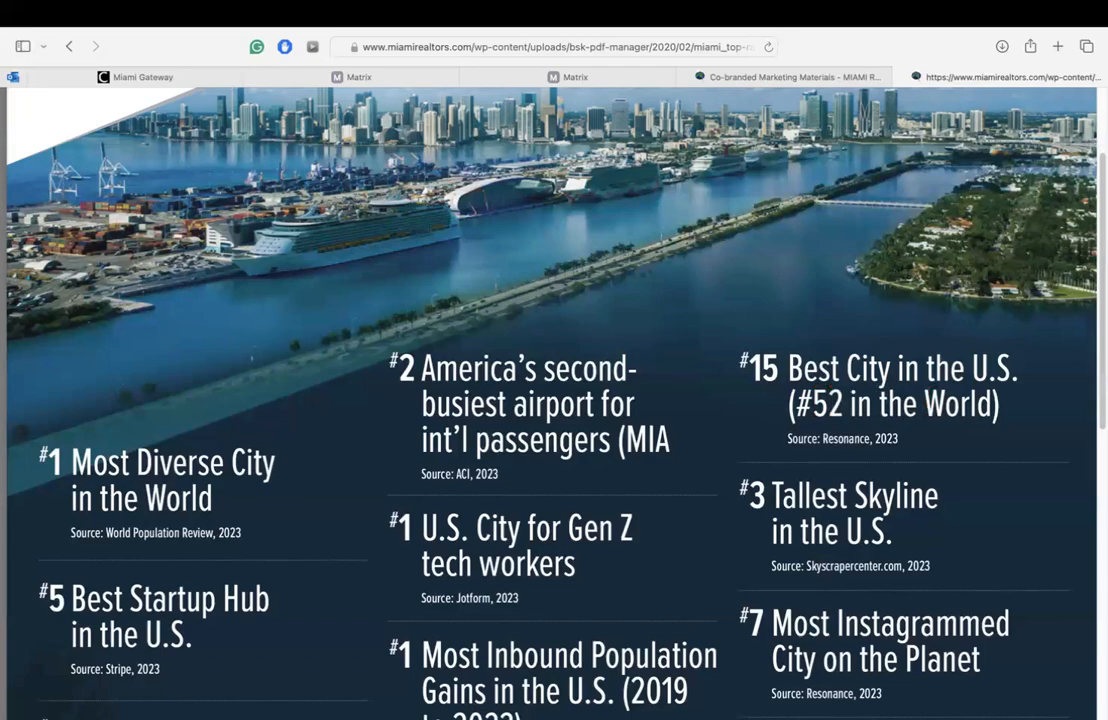
scroll(928, 299, "down", 1)
scroll(550, 400, "down", 5)
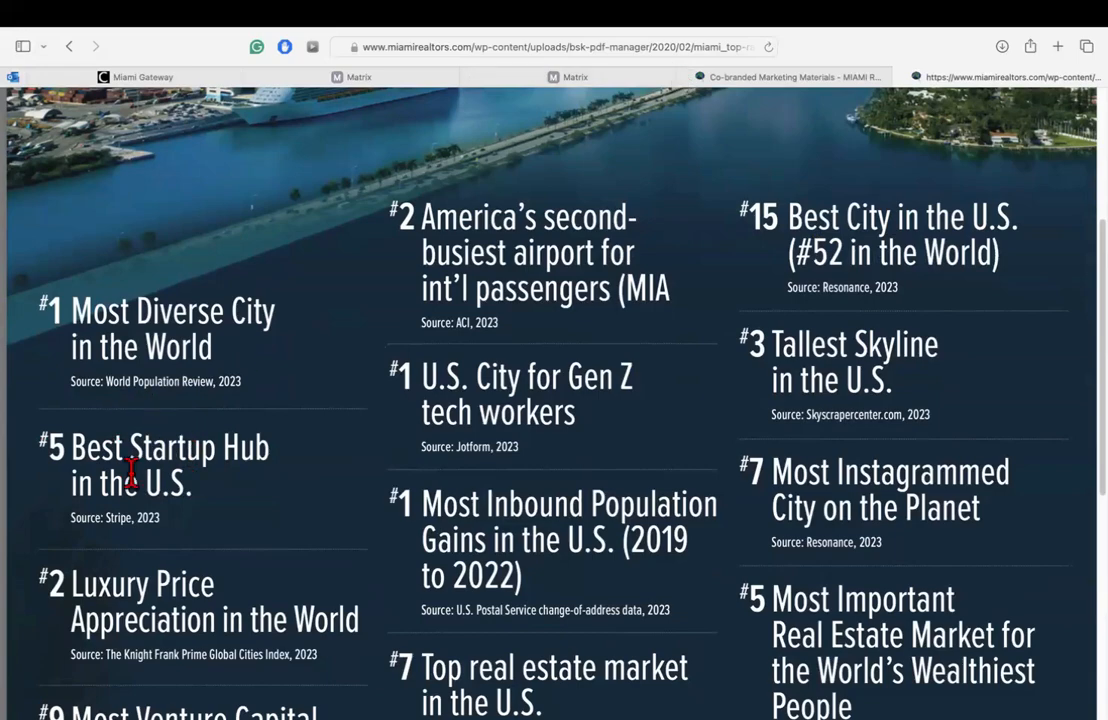
mouse_move(45, 15)
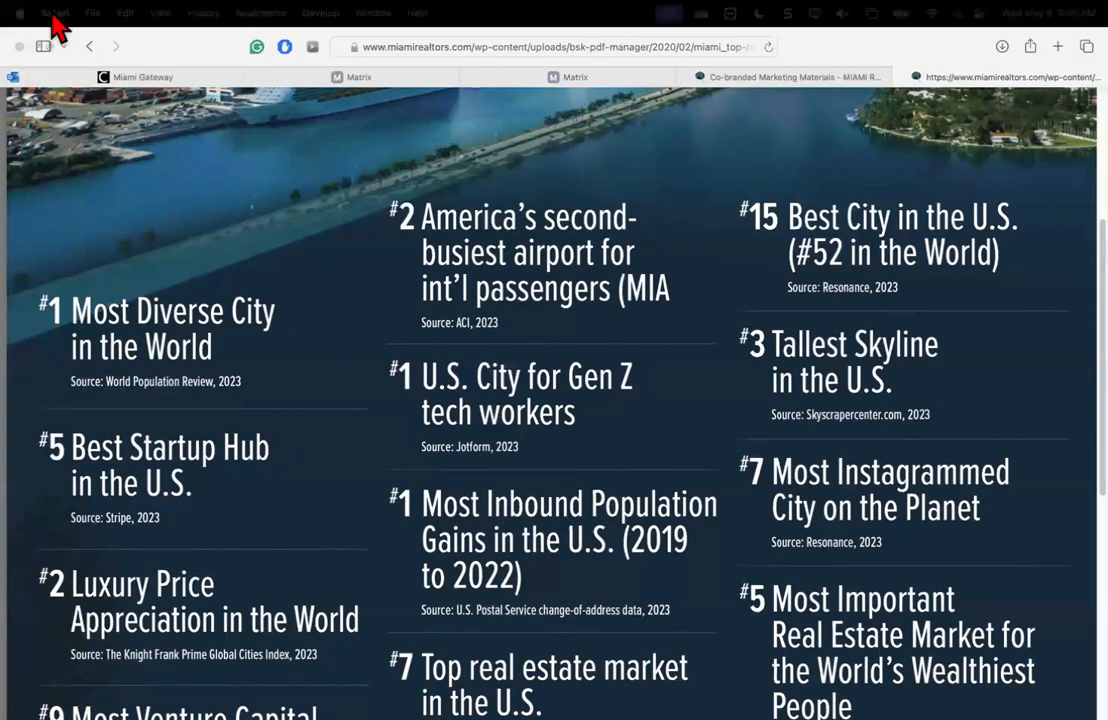
left_click(127, 47)
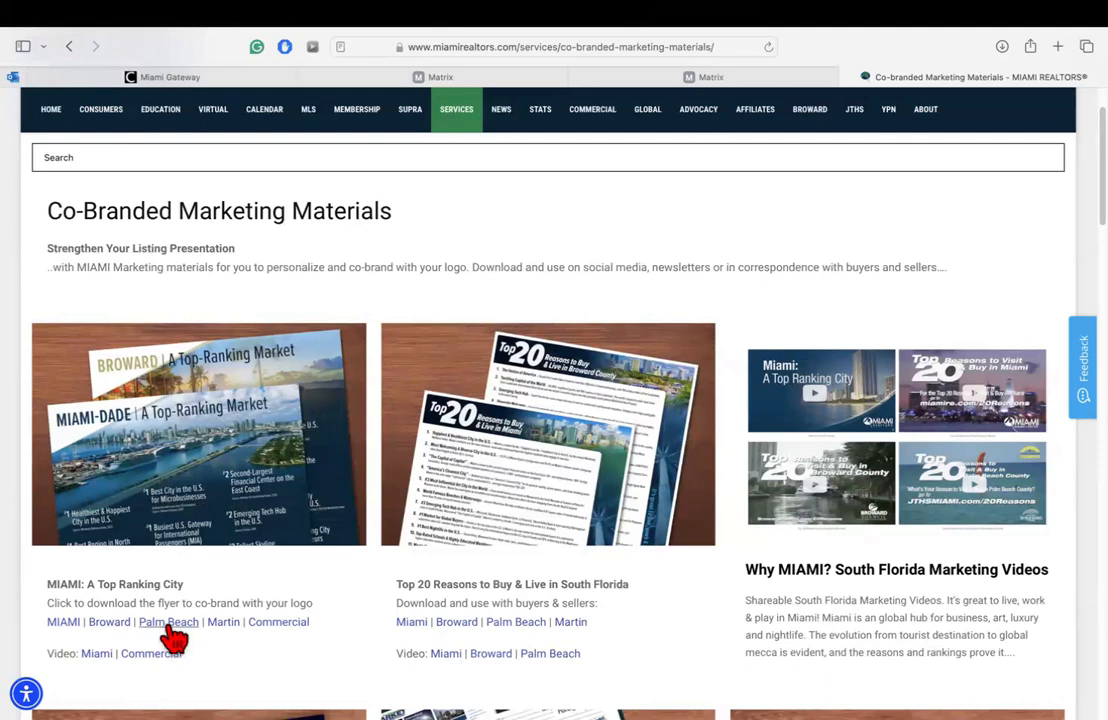
left_click(110, 622)
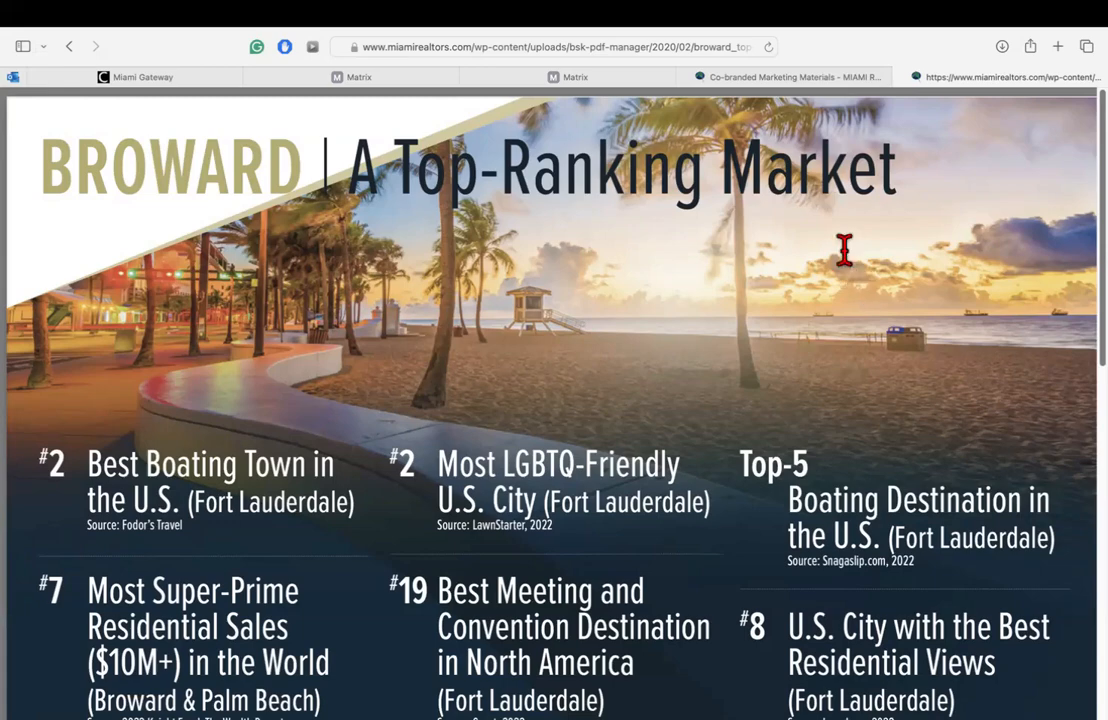
left_click(69, 46)
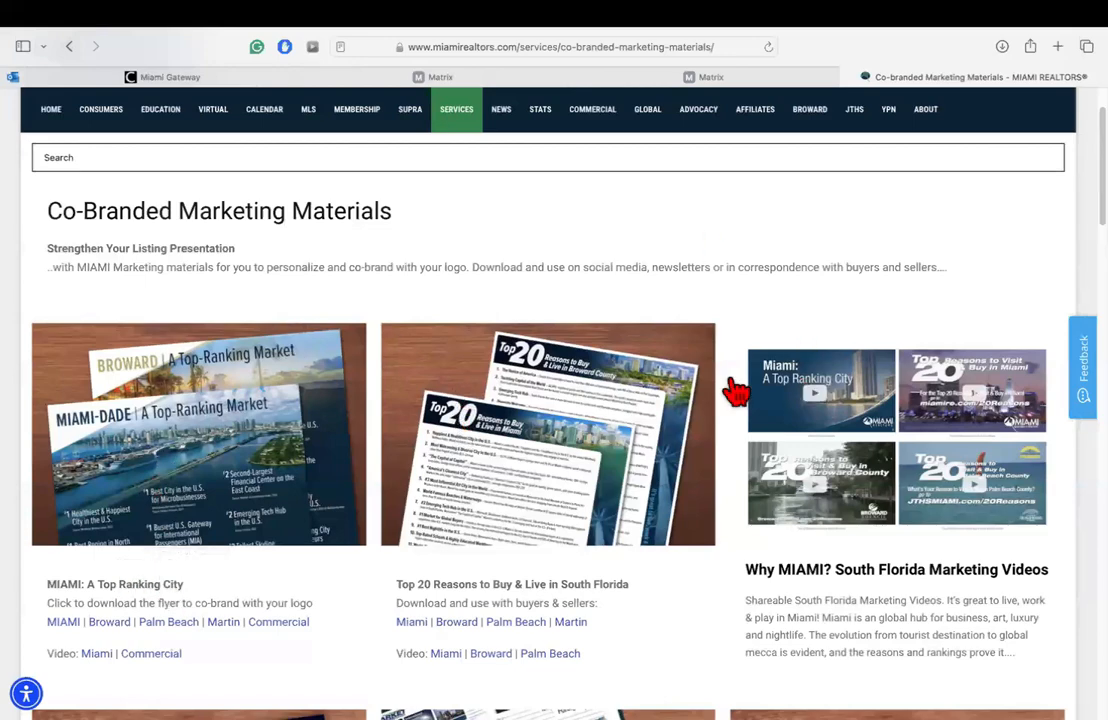
Step: Scroll the materials page down to the South Florida Market Intel flyer card
scroll(796, 275, "down", 3)
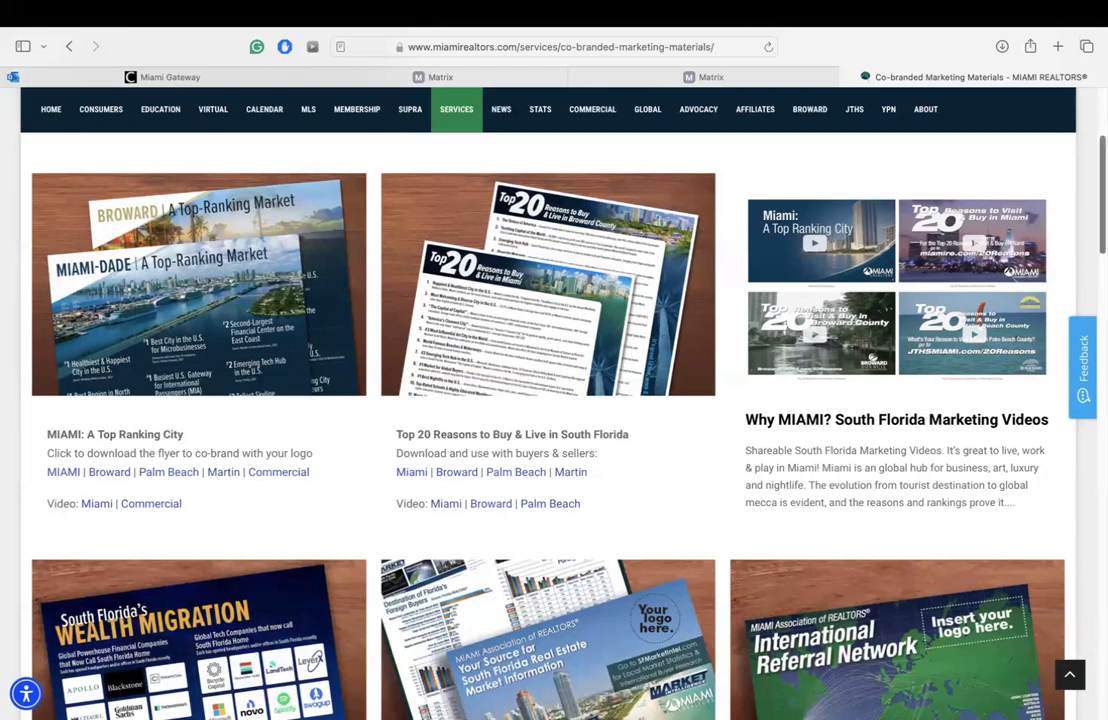
scroll(905, 225, "down", 3)
scroll(260, 335, "up", 1)
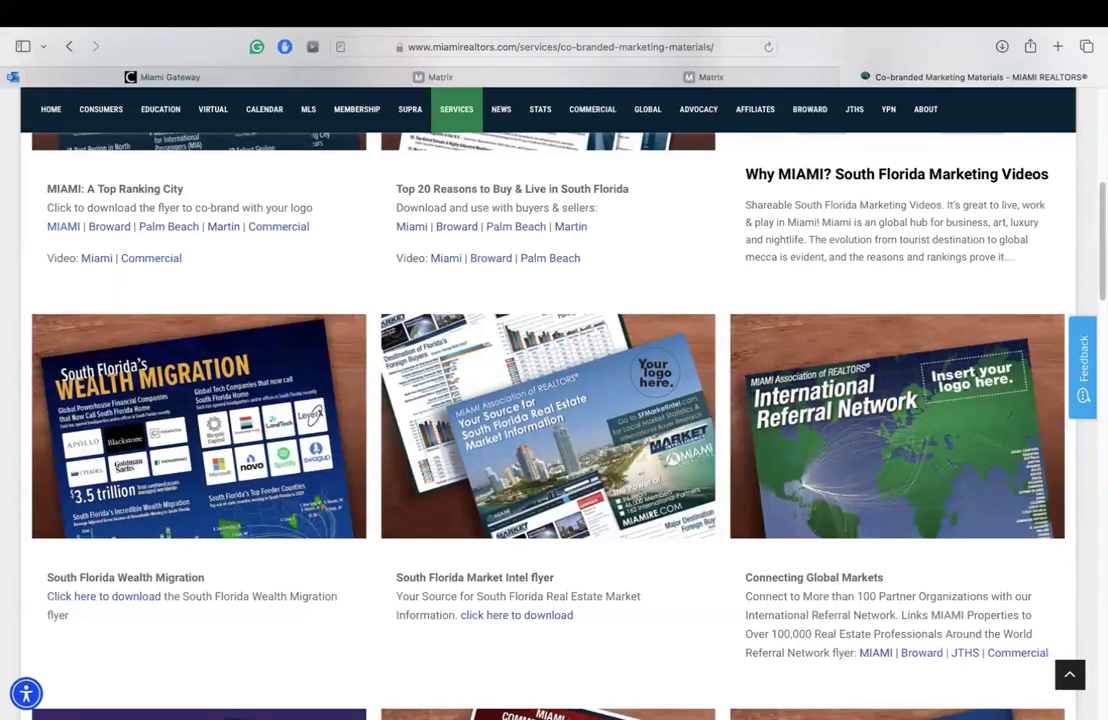
scroll(490, 440, "down", 3)
scroll(490, 440, "up", 2)
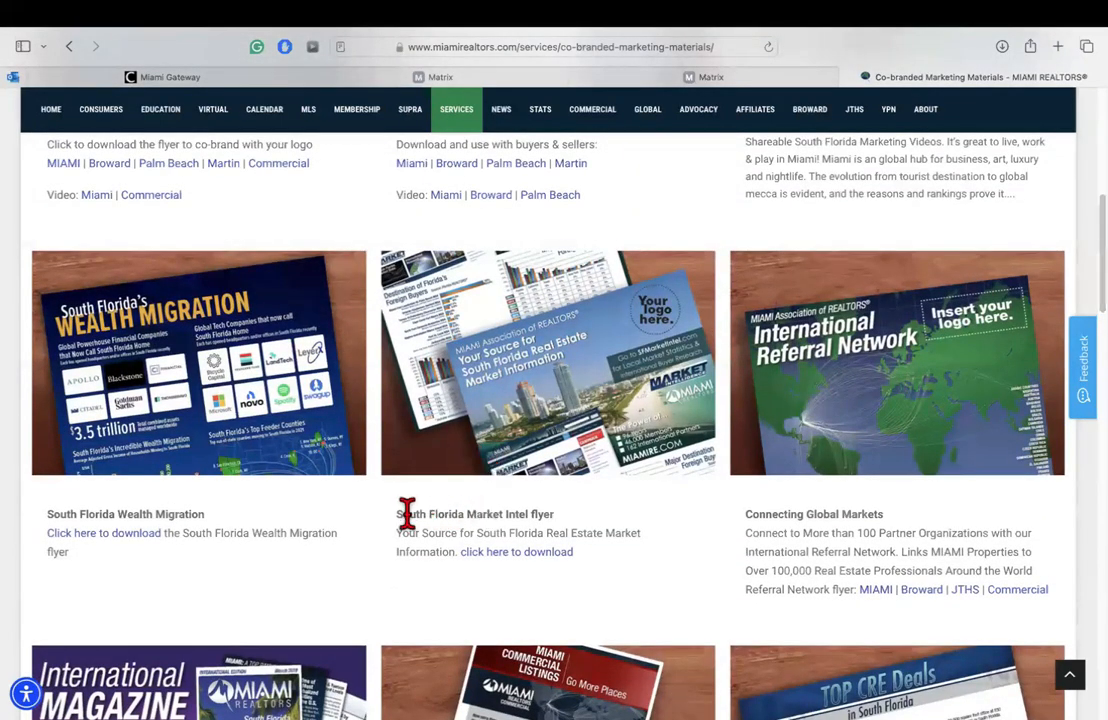
Step: Open the South Florida Market Intel flyer PDF and scroll through its foreign-buyer charts
left_click(530, 563)
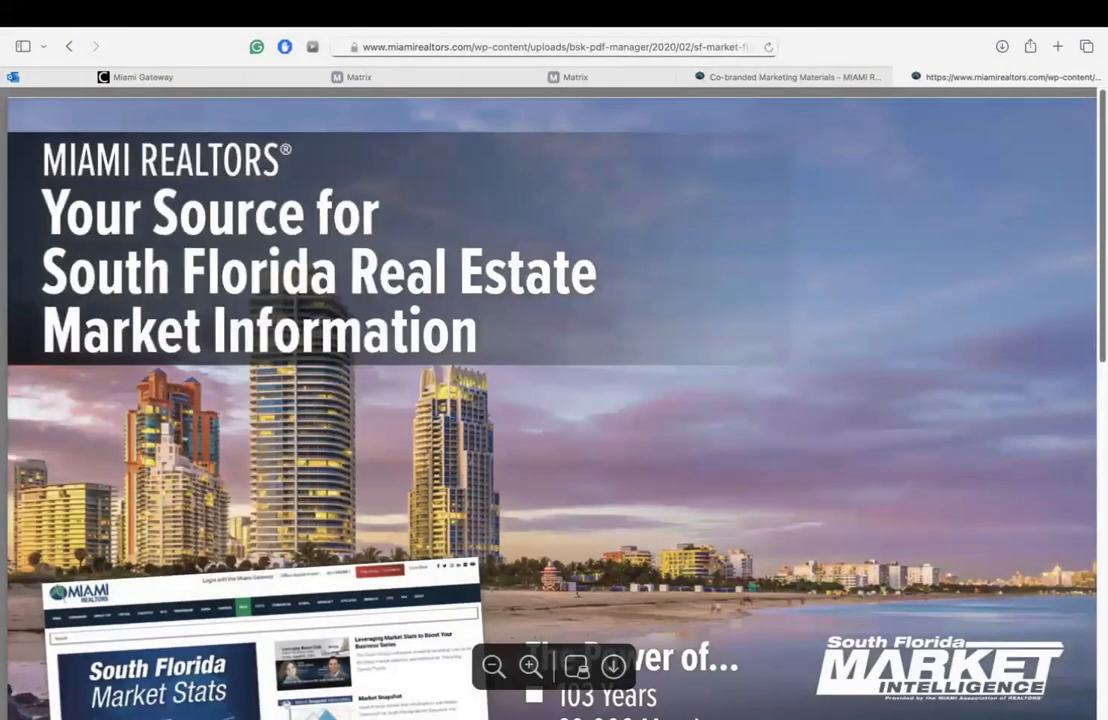
scroll(550, 400, "down", 5)
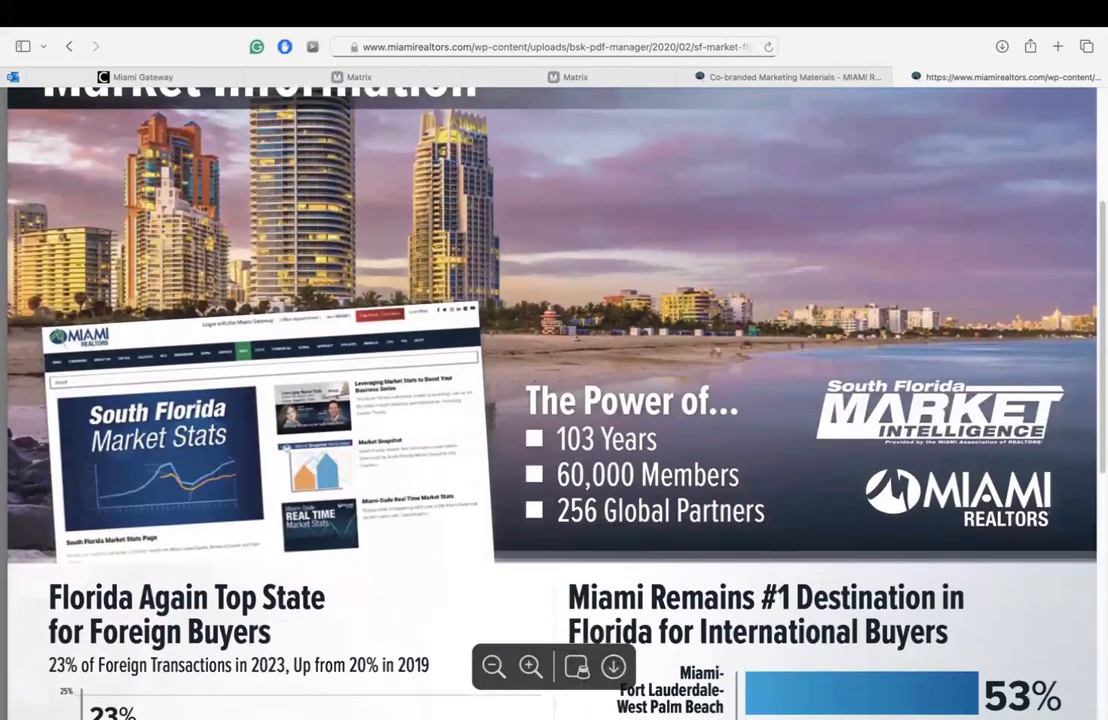
scroll(550, 400, "down", 1)
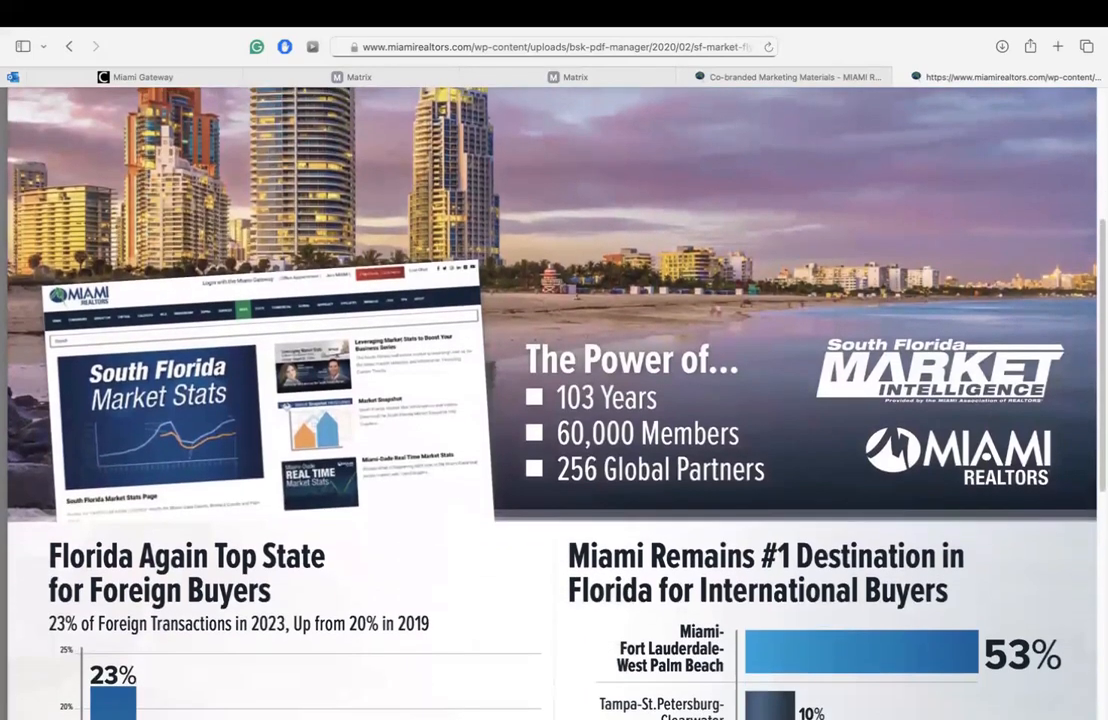
scroll(488, 265, "down", 4)
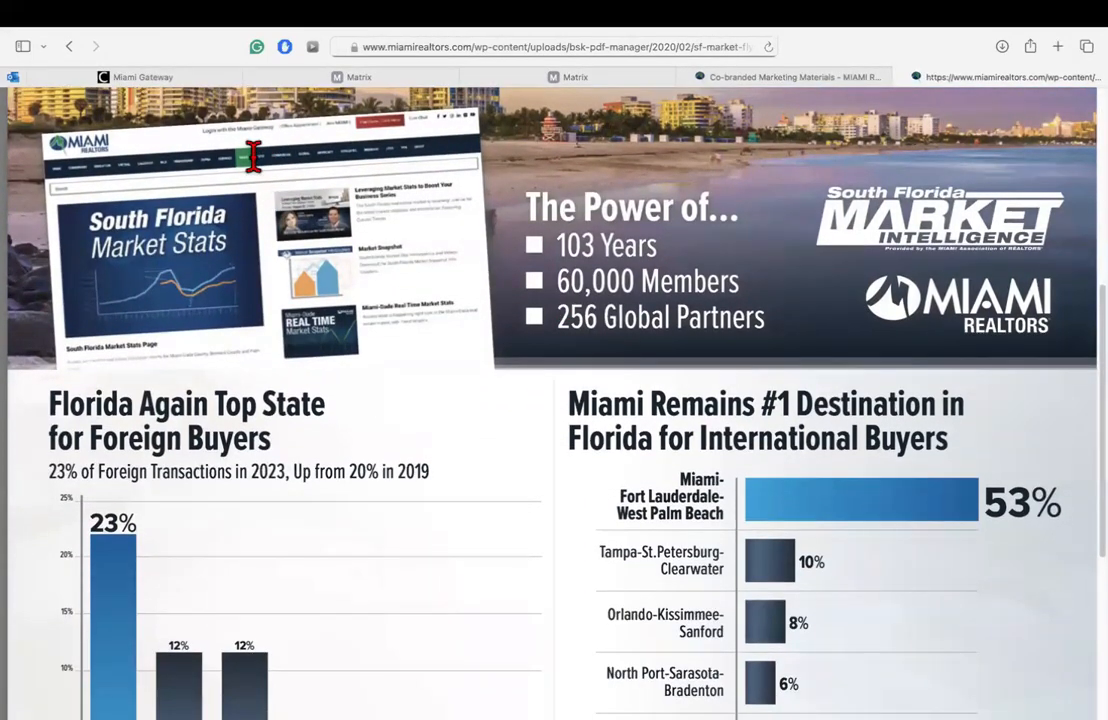
Step: Return to the Co-branded Marketing Materials page and look over it
left_click(712, 80)
scroll(742, 240, "up", 5)
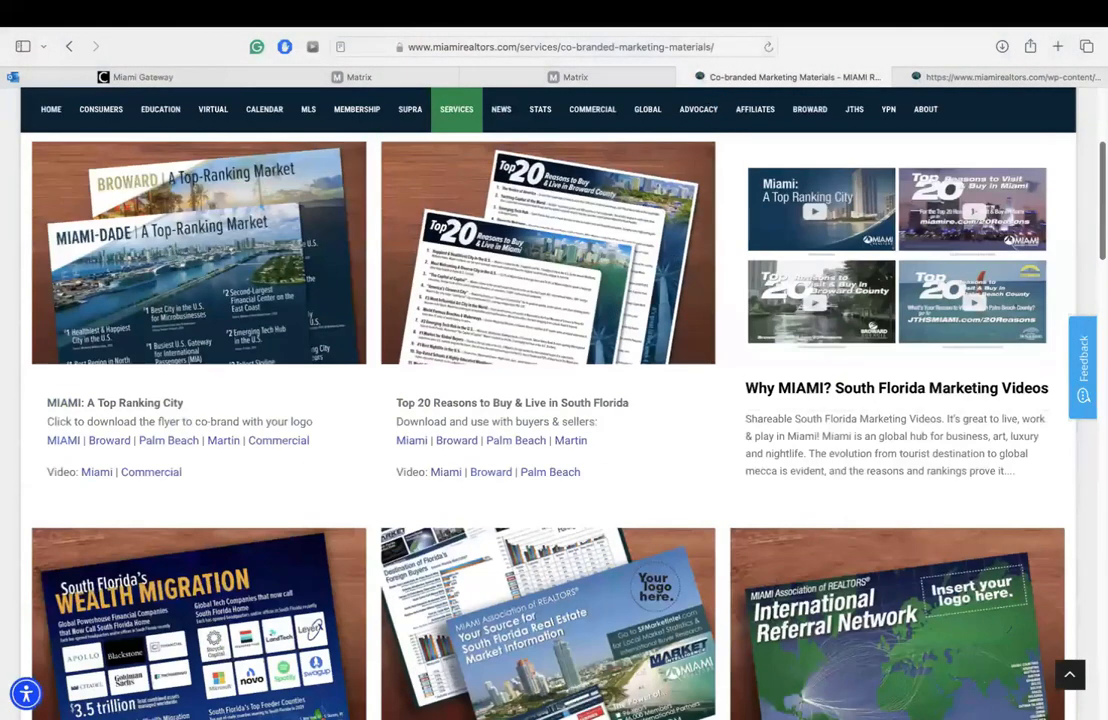
scroll(548, 400, "up", 3)
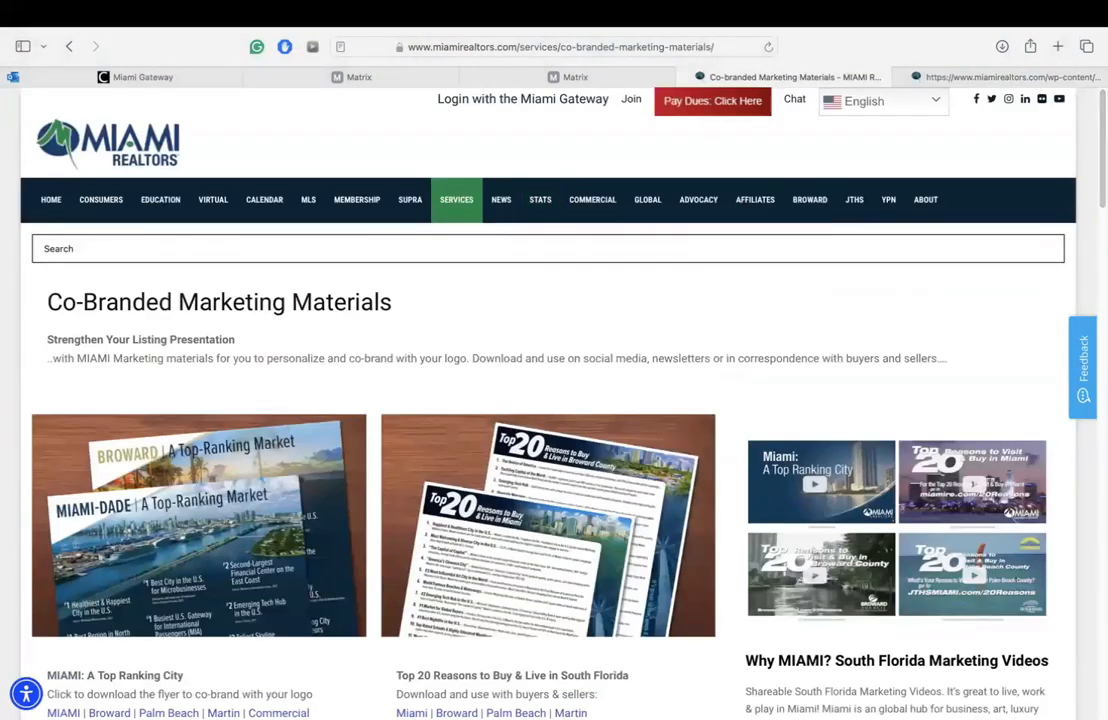
scroll(548, 400, "down", 5)
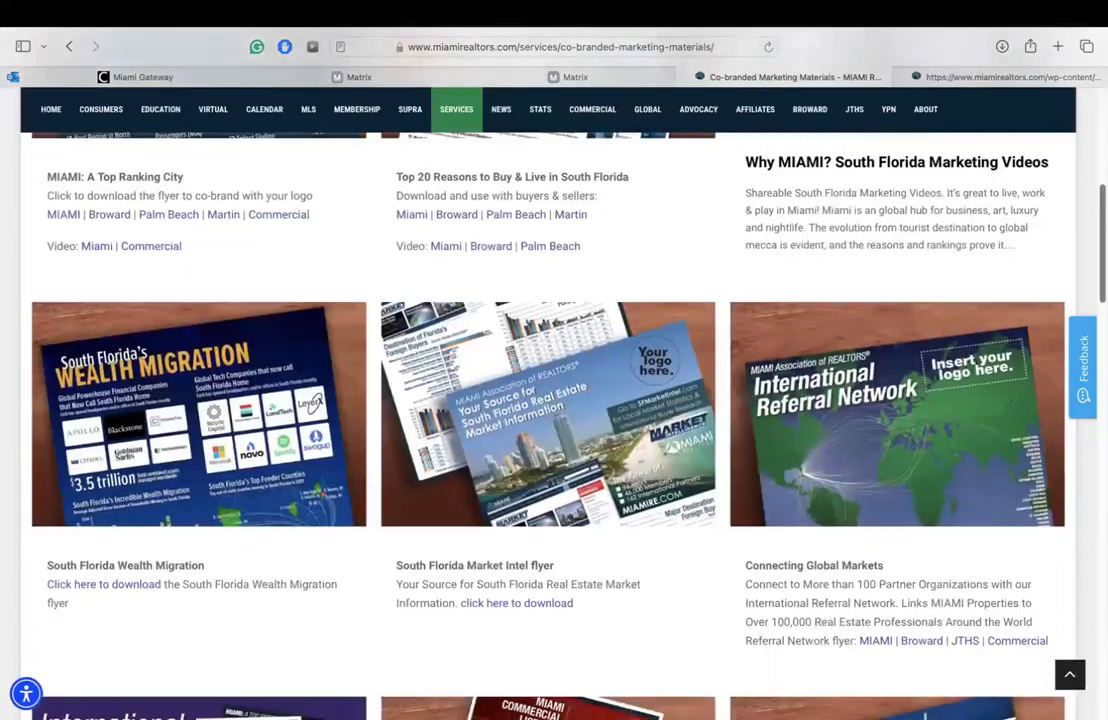
Step: Back in the Market Intel flyer, scroll to the Top Countries Buying in South Florida chart
left_click(1066, 80)
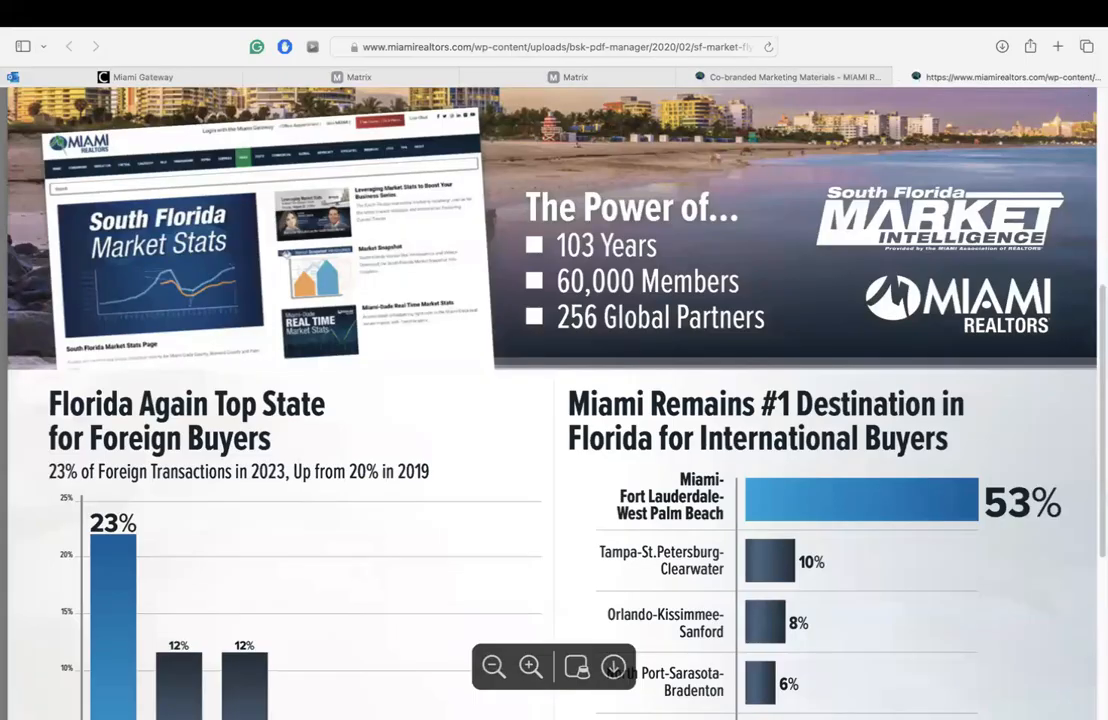
scroll(554, 400, "down", 2)
scroll(554, 400, "down", 2)
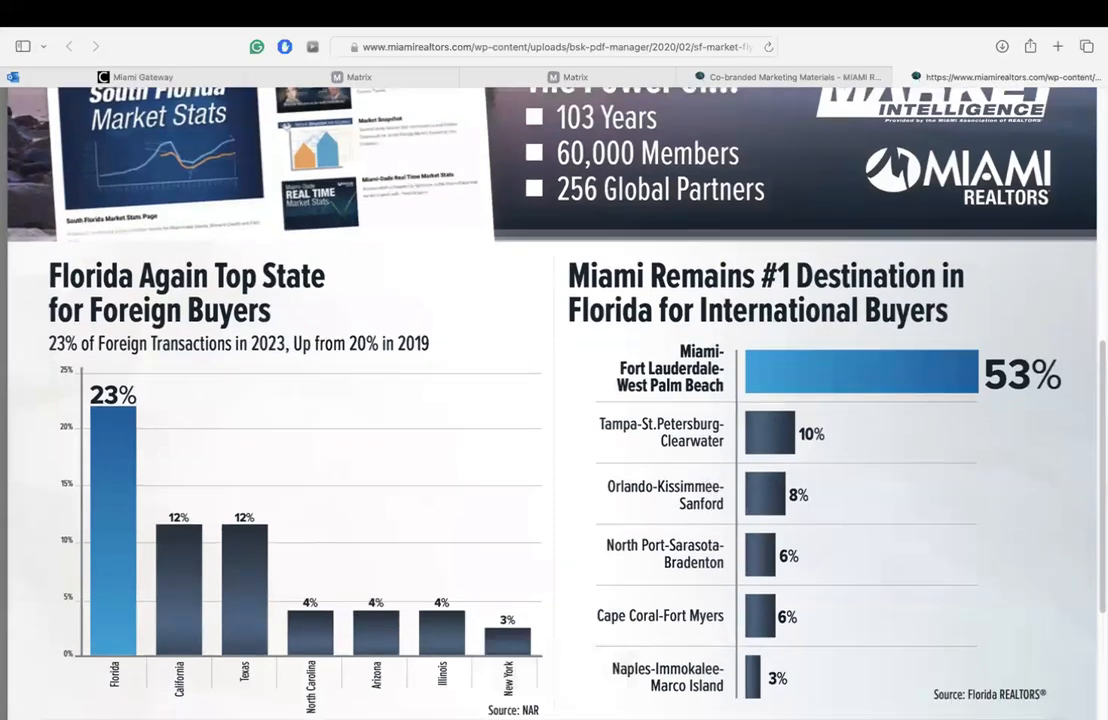
scroll(554, 400, "up", 1)
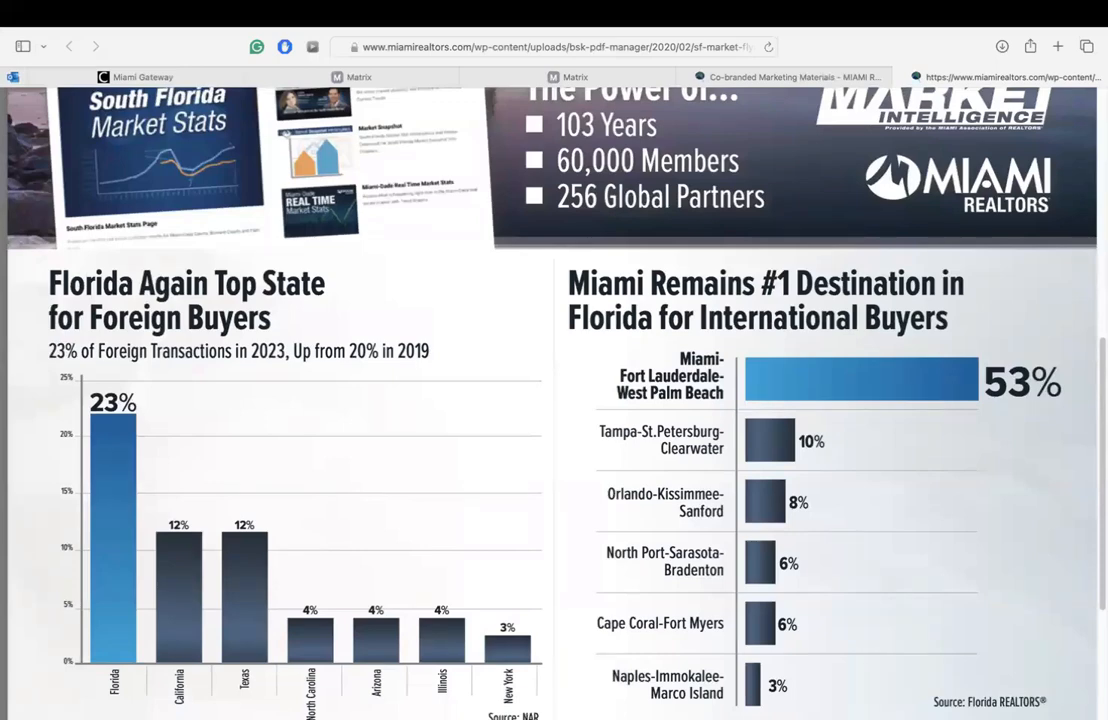
scroll(300, 330, "down", 4)
scroll(300, 330, "up", 2)
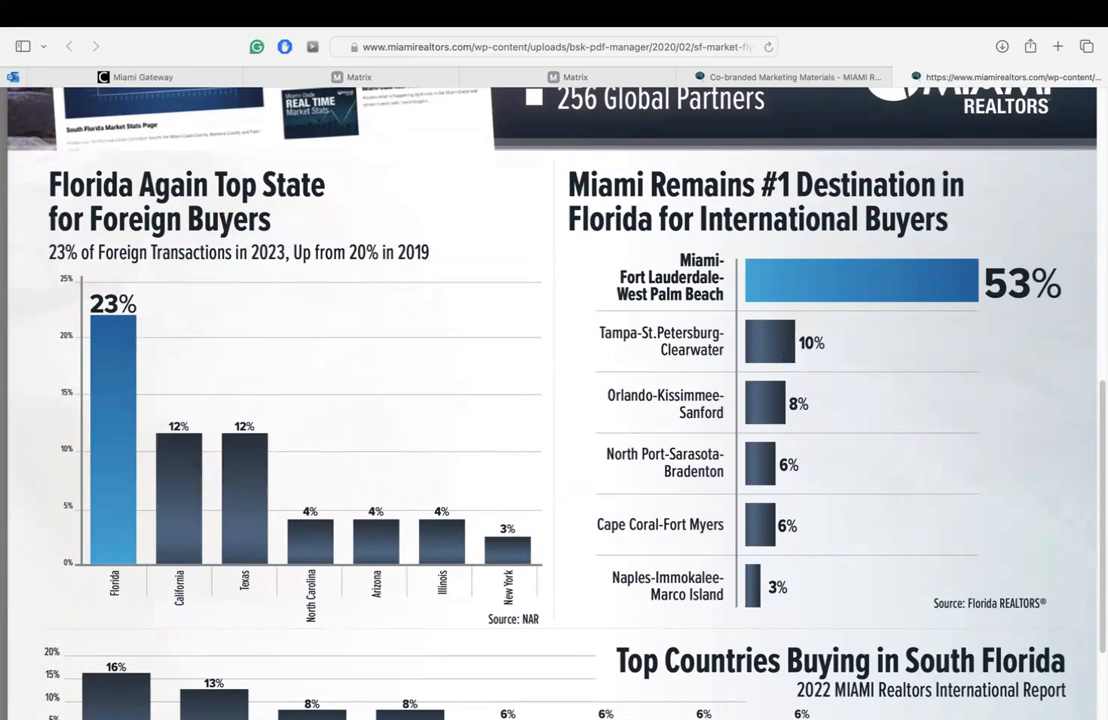
scroll(550, 400, "down", 2)
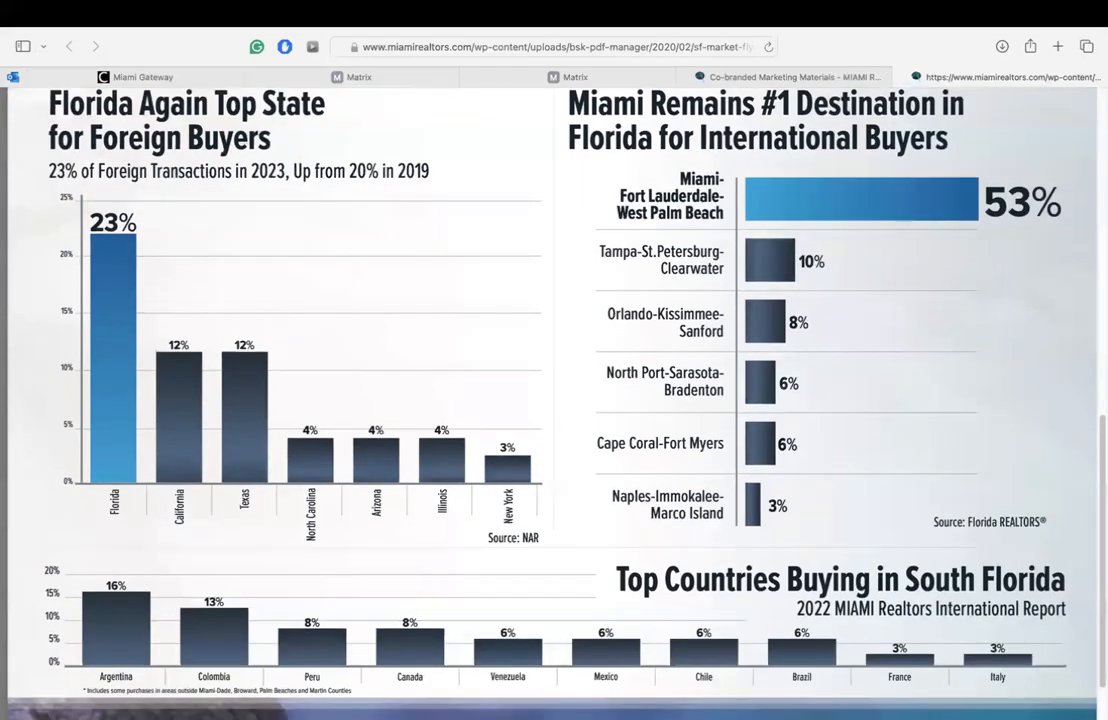
Step: From the materials page, open the MIAMI International Referral Network flyer under Connecting Global Markets
left_click(690, 76)
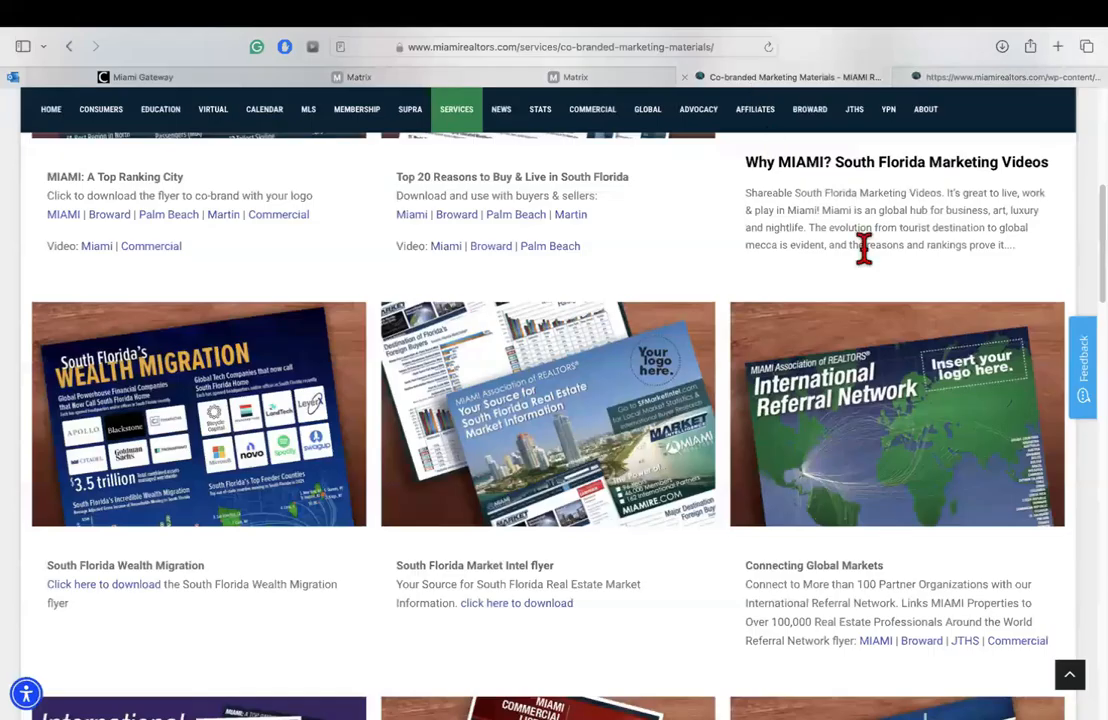
scroll(725, 391, "down", 2)
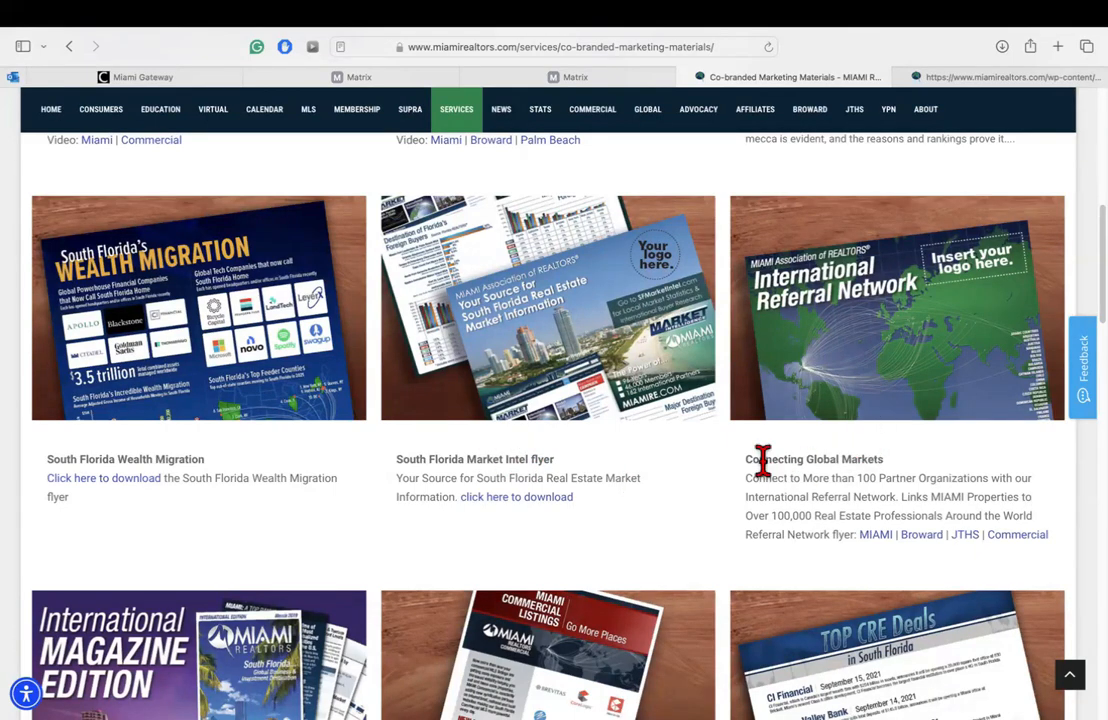
left_click(880, 545)
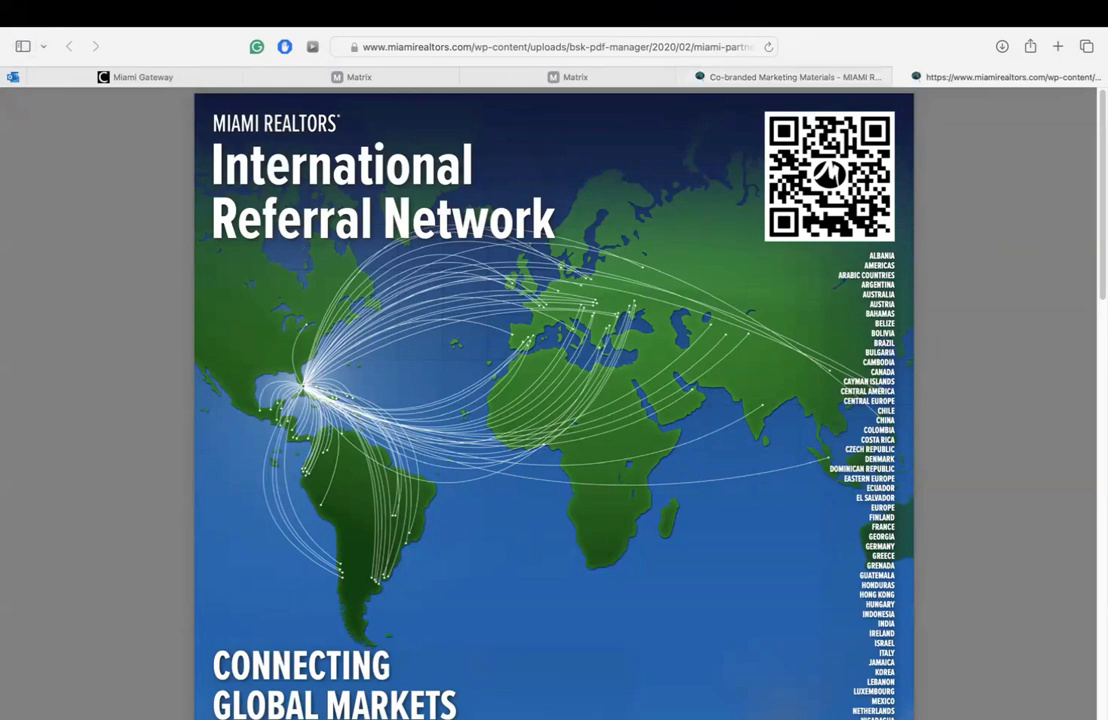
Step: Scroll the flyer down to the MIAMI Partner Associations list, then return to the materials page
scroll(505, 425, "down", 10)
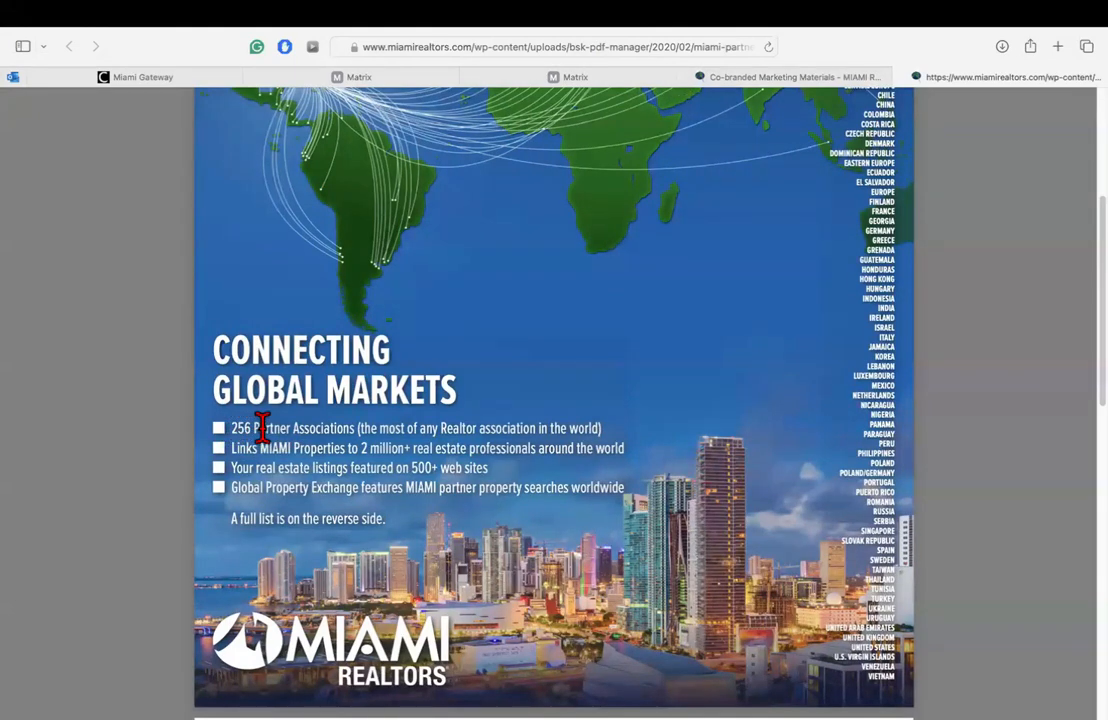
scroll(553, 400, "down", 10)
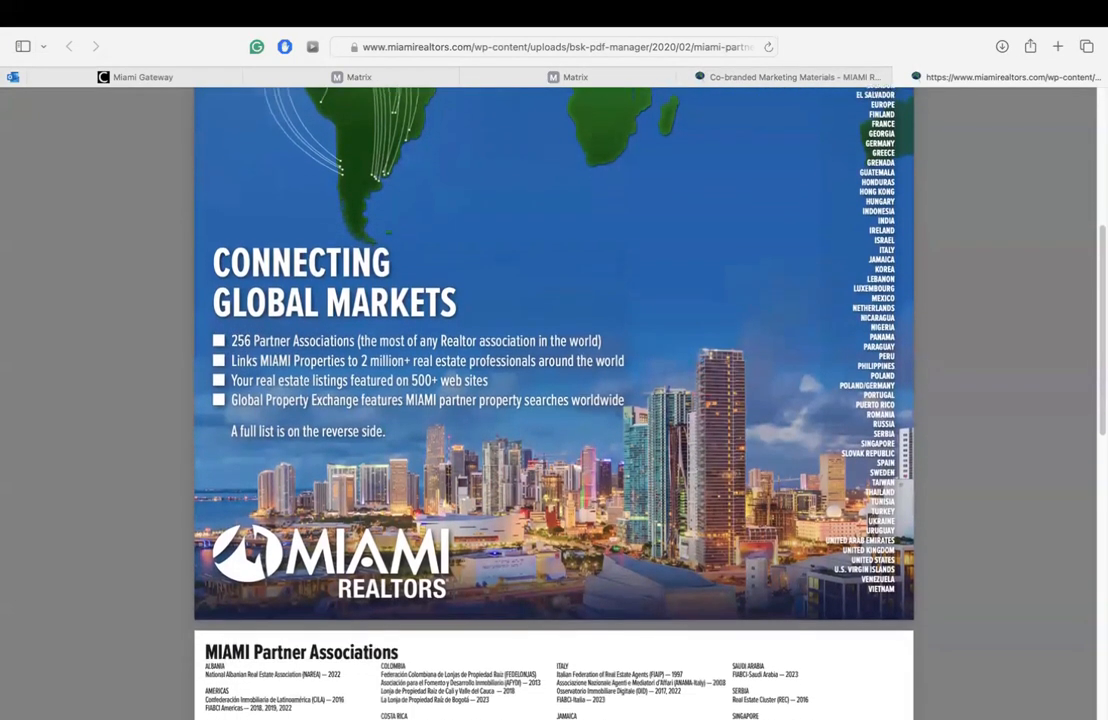
scroll(553, 400, "down", 3)
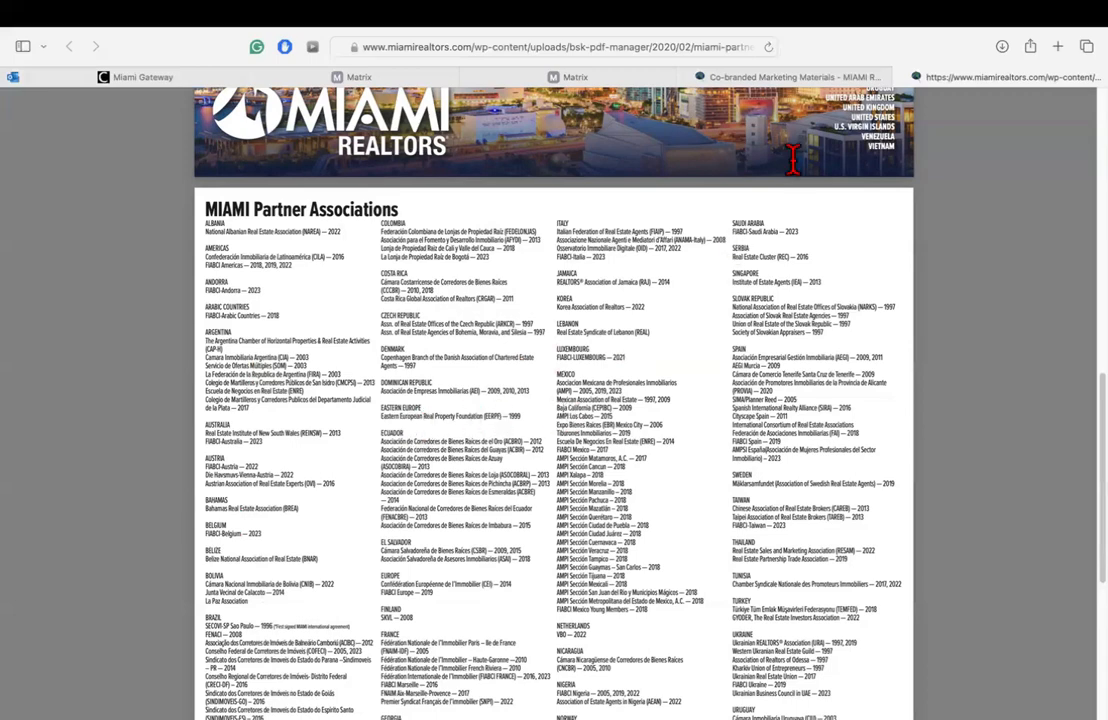
left_click(769, 80)
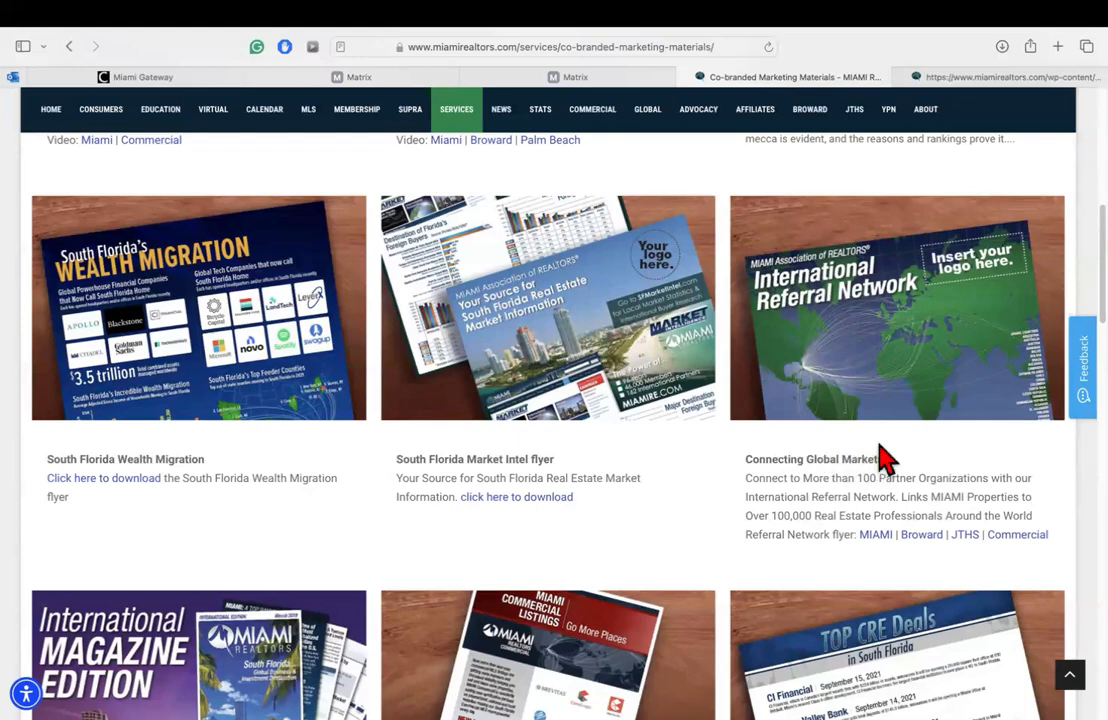
Step: Scroll down to MIAMI Rentals and Leases and open its flyer
scroll(548, 420, "down", 5)
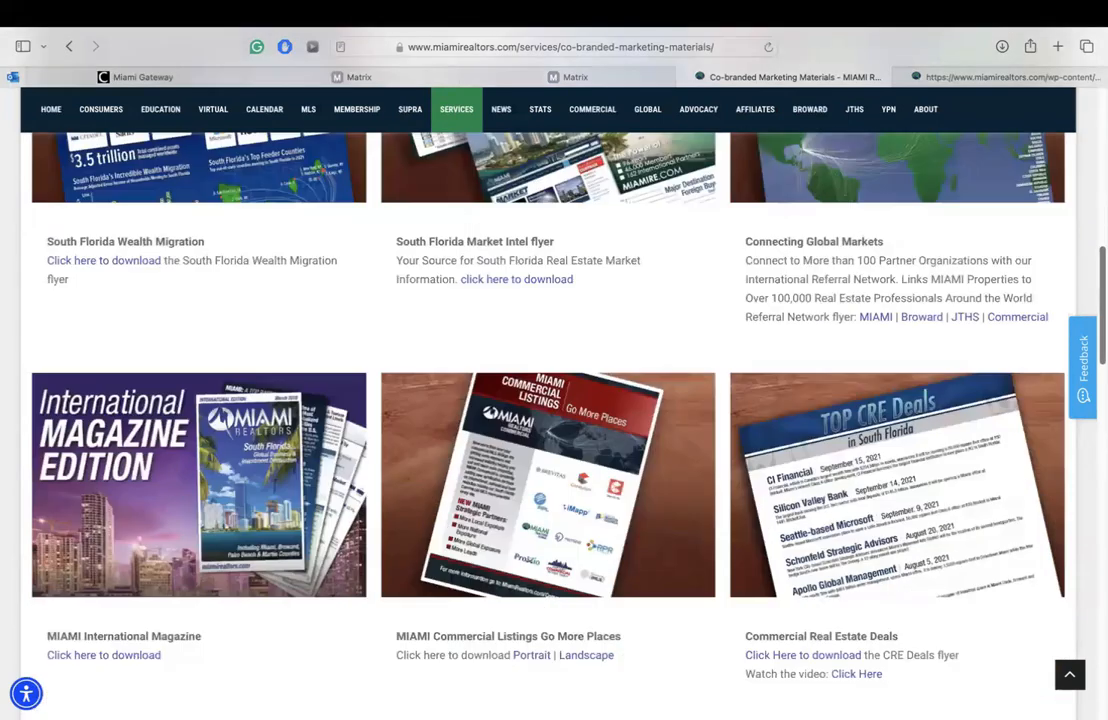
scroll(548, 420, "down", 4)
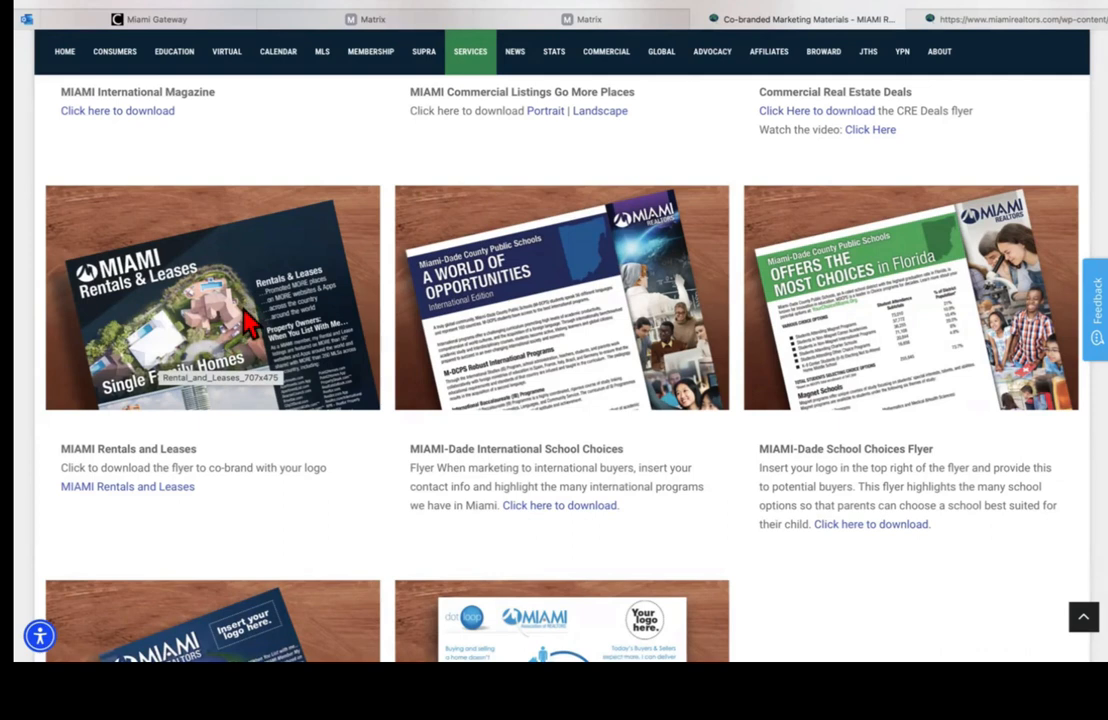
left_click(125, 490)
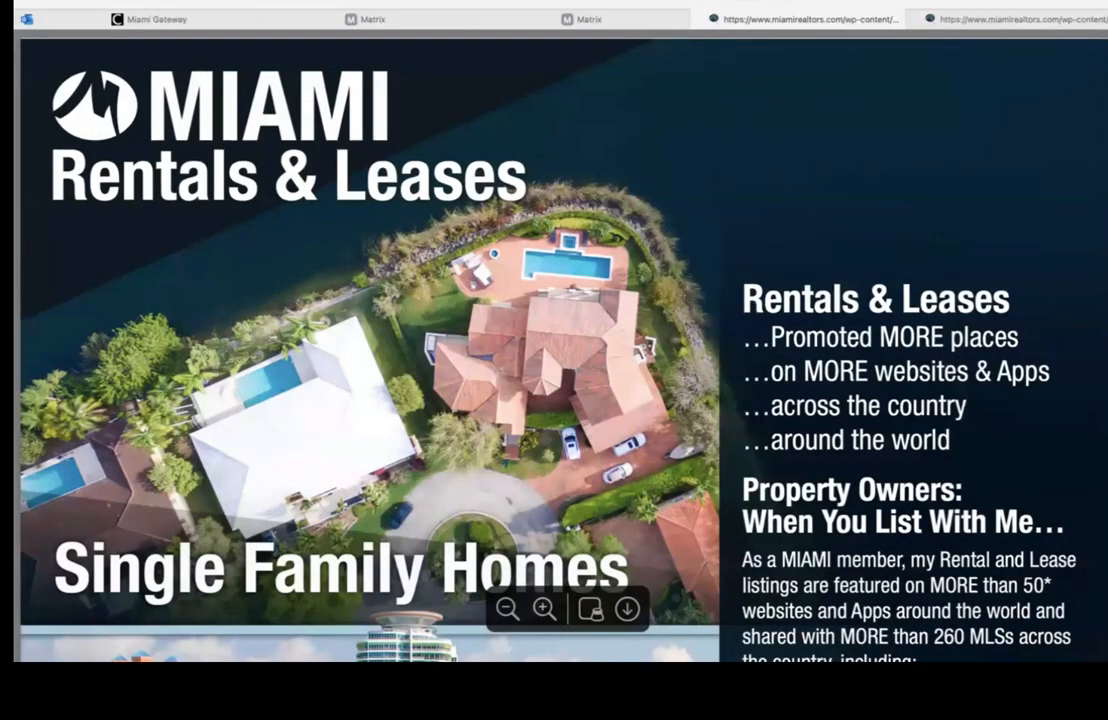
Step: Skim the Rentals and Leases PDF, go back, and open the MIAMI worldwide-listings flyer
scroll(560, 350, "down", 3)
scroll(800, 270, "down", 4)
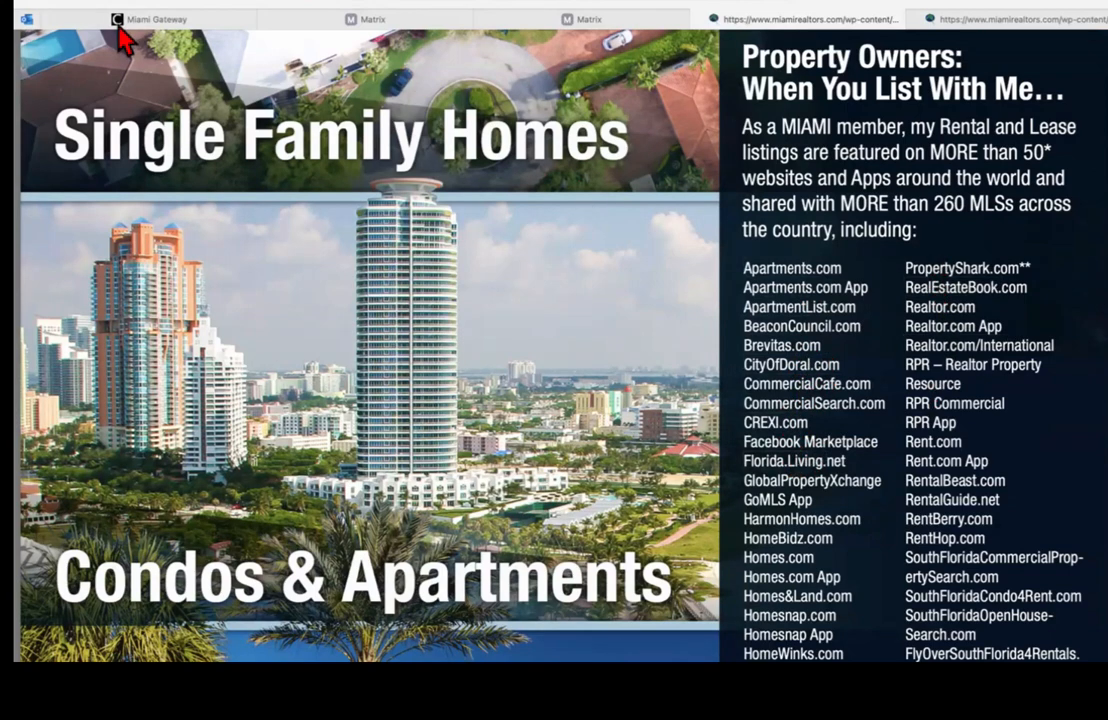
left_click(83, 3)
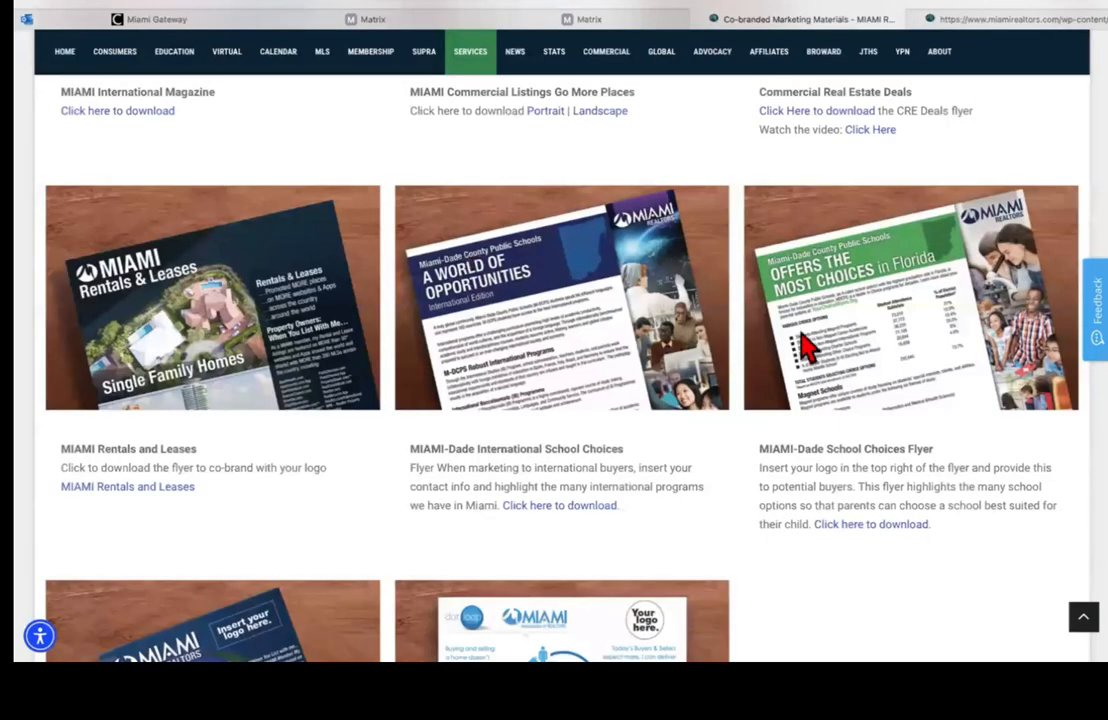
scroll(275, 430, "down", 4)
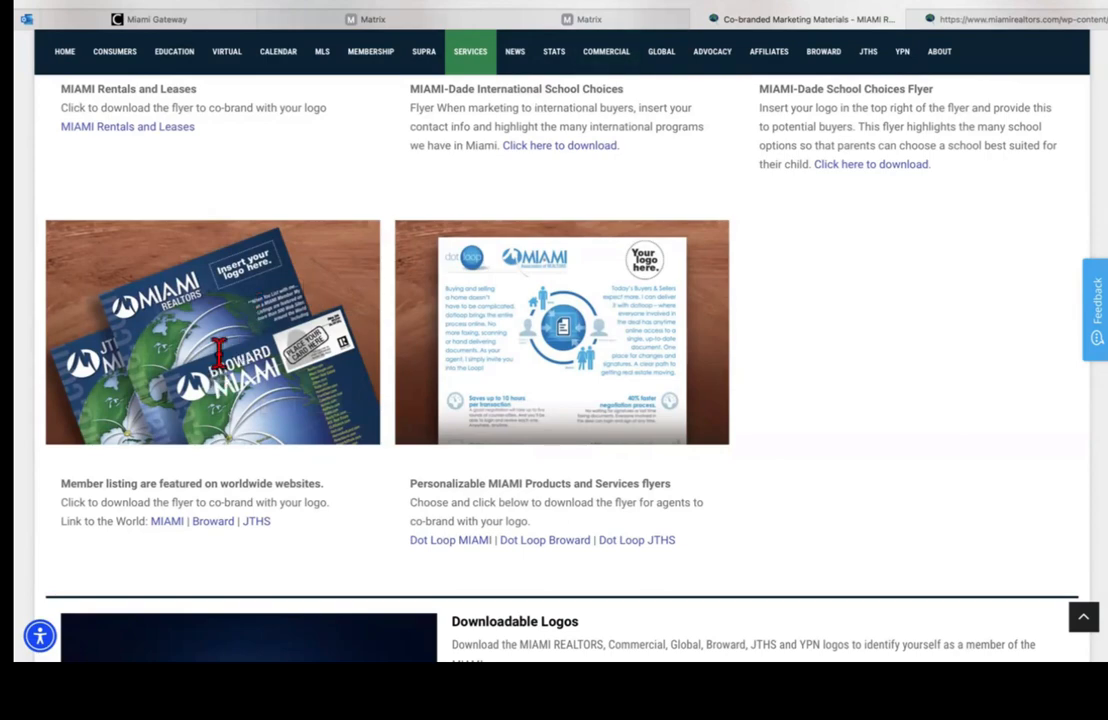
left_click(167, 523)
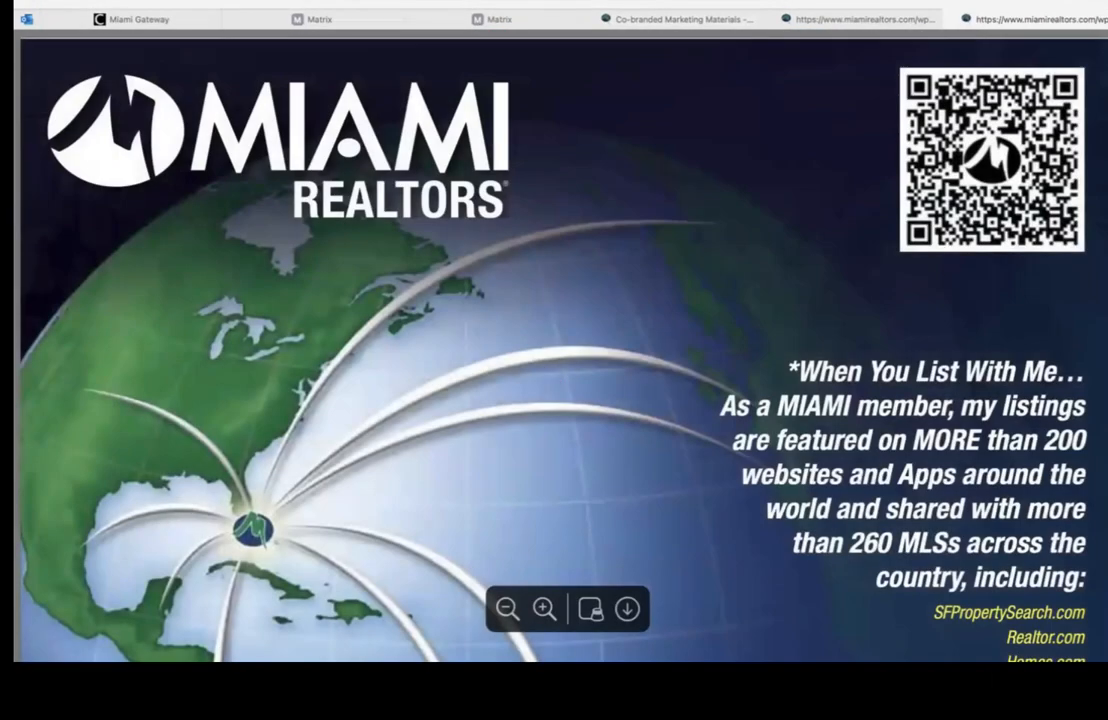
Step: Scroll the flyer's 200+ websites list and back to the top, then switch to the materials tab
scroll(560, 350, "down", 5)
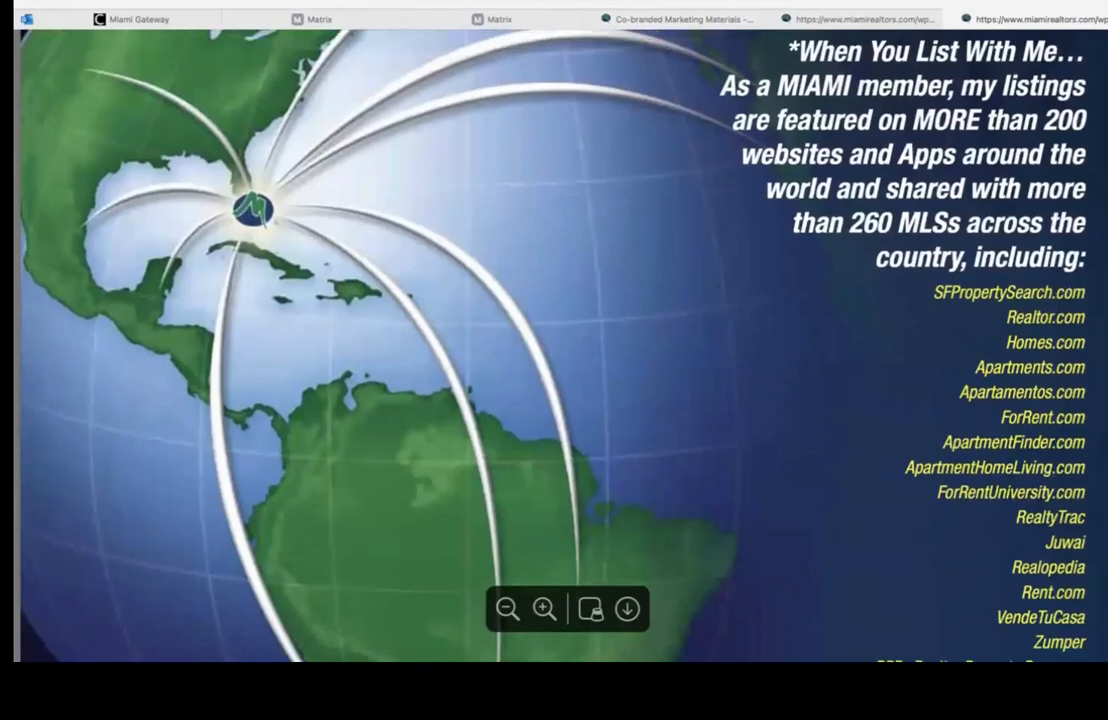
scroll(560, 350, "up", 1)
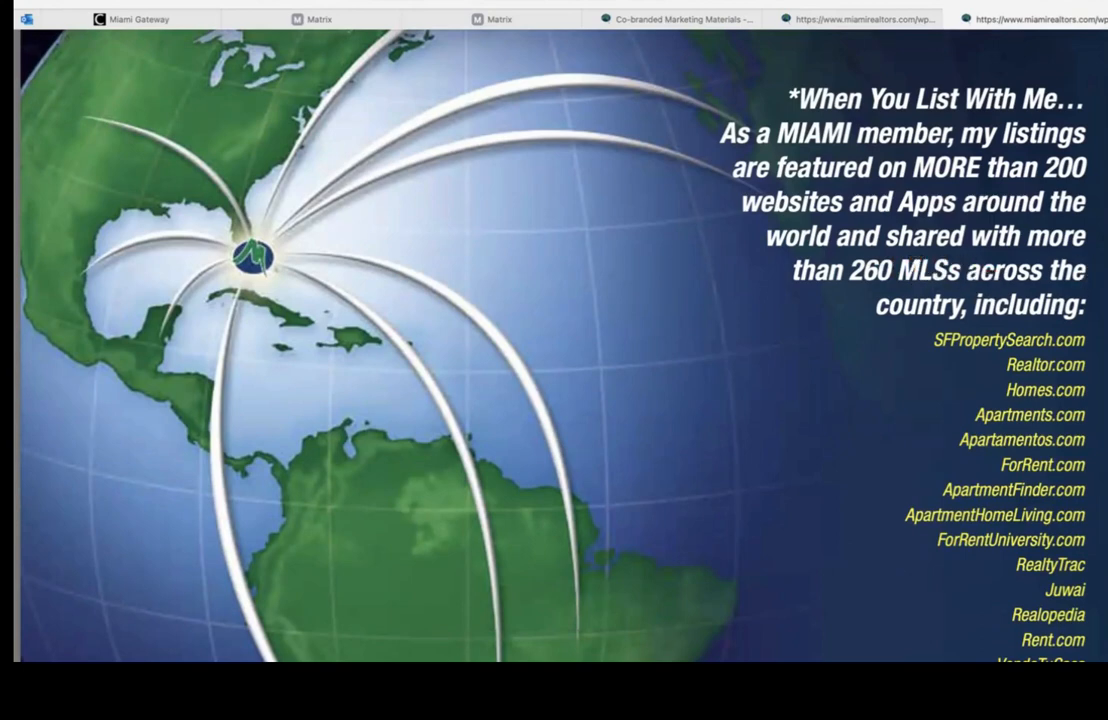
scroll(560, 345, "down", 3)
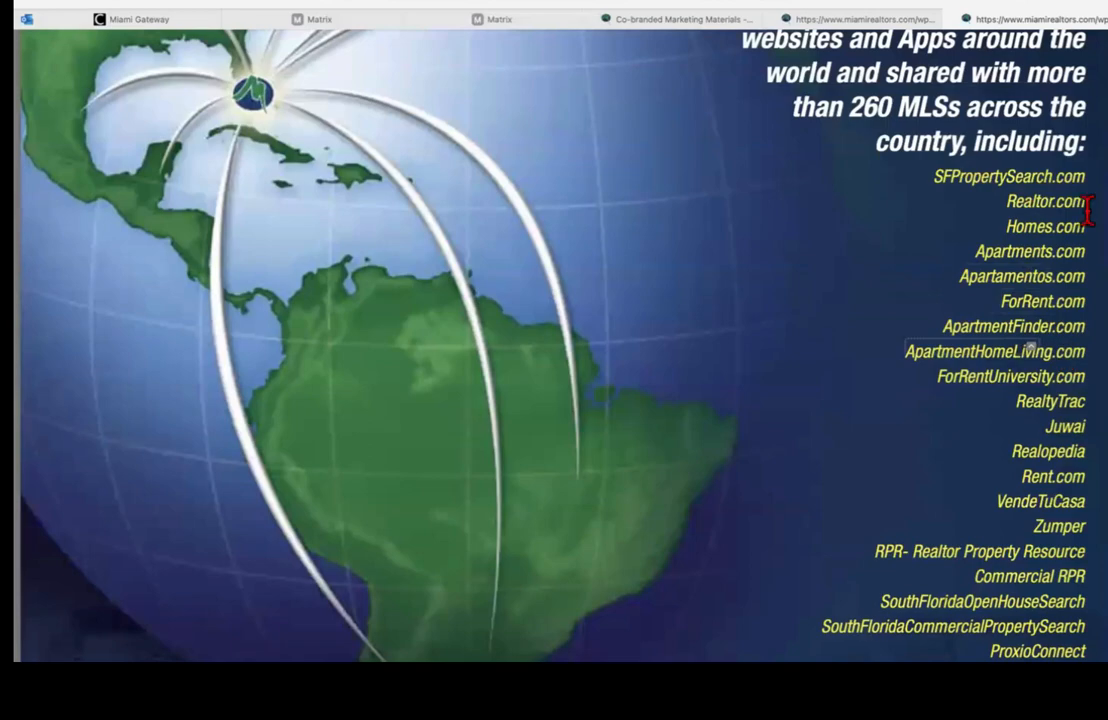
scroll(1053, 539, "down", 10)
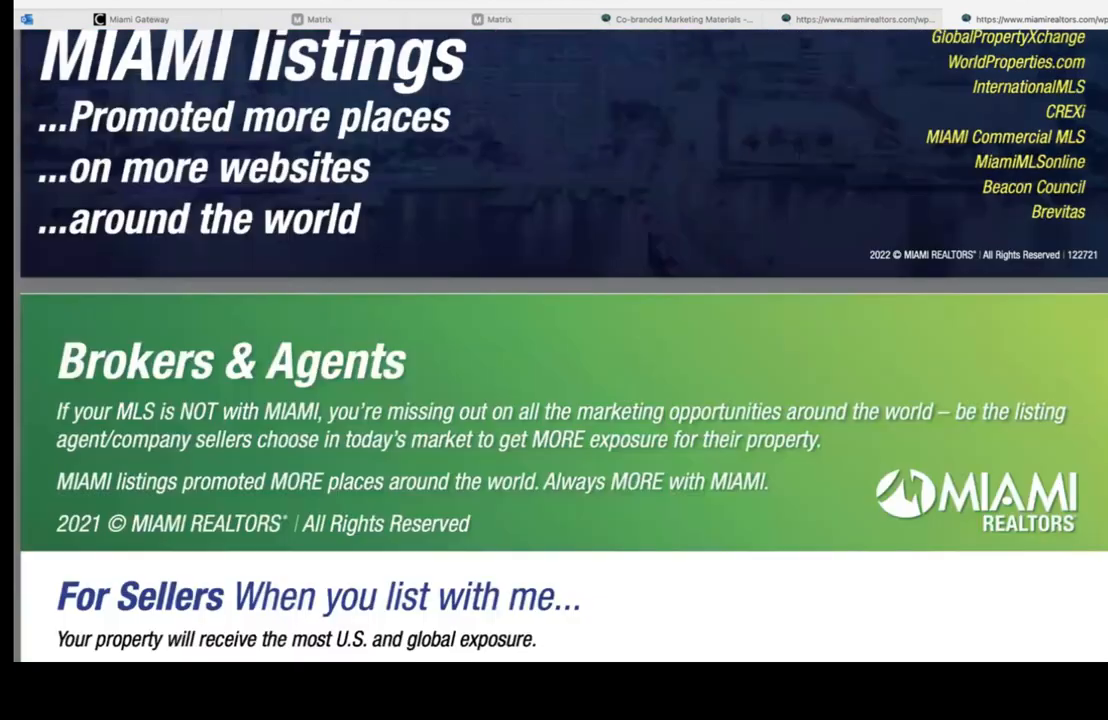
scroll(560, 345, "down", 9)
scroll(348, 419, "down", 4)
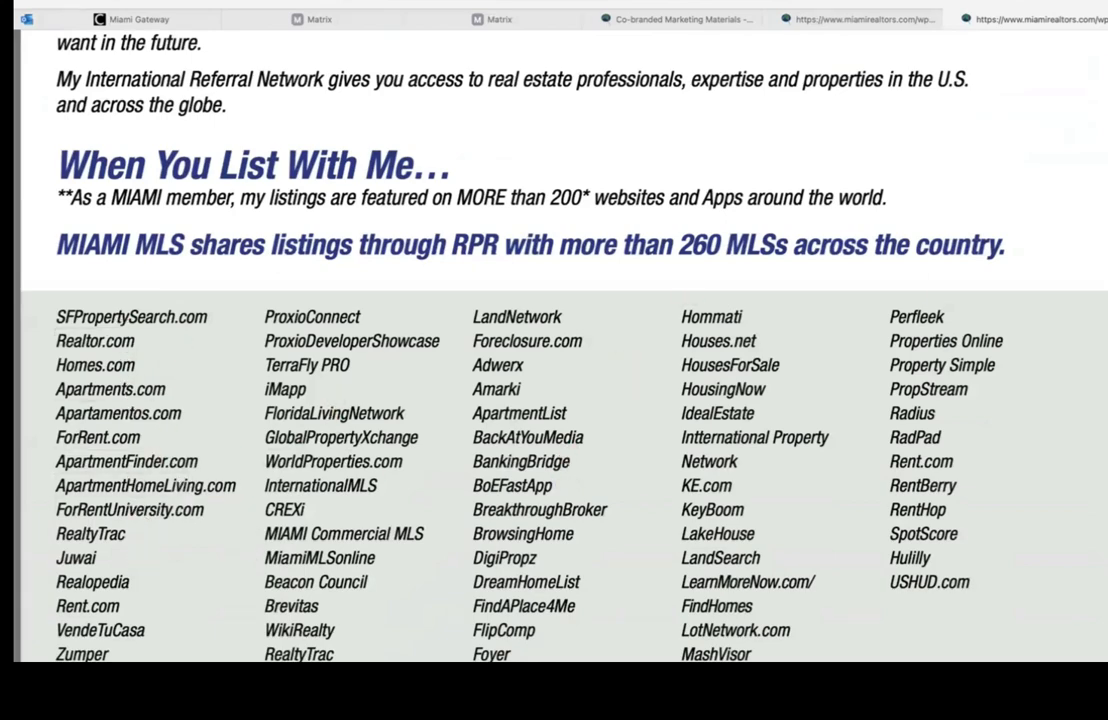
scroll(560, 345, "up", 15)
scroll(785, 155, "up", 3)
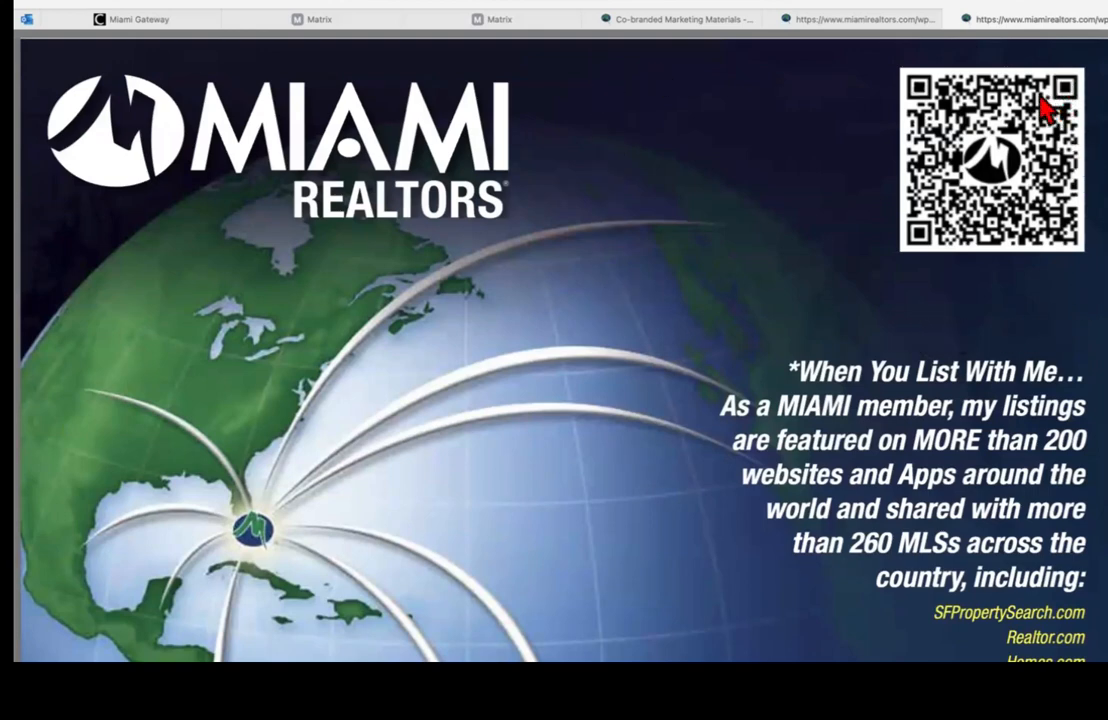
left_click(652, 20)
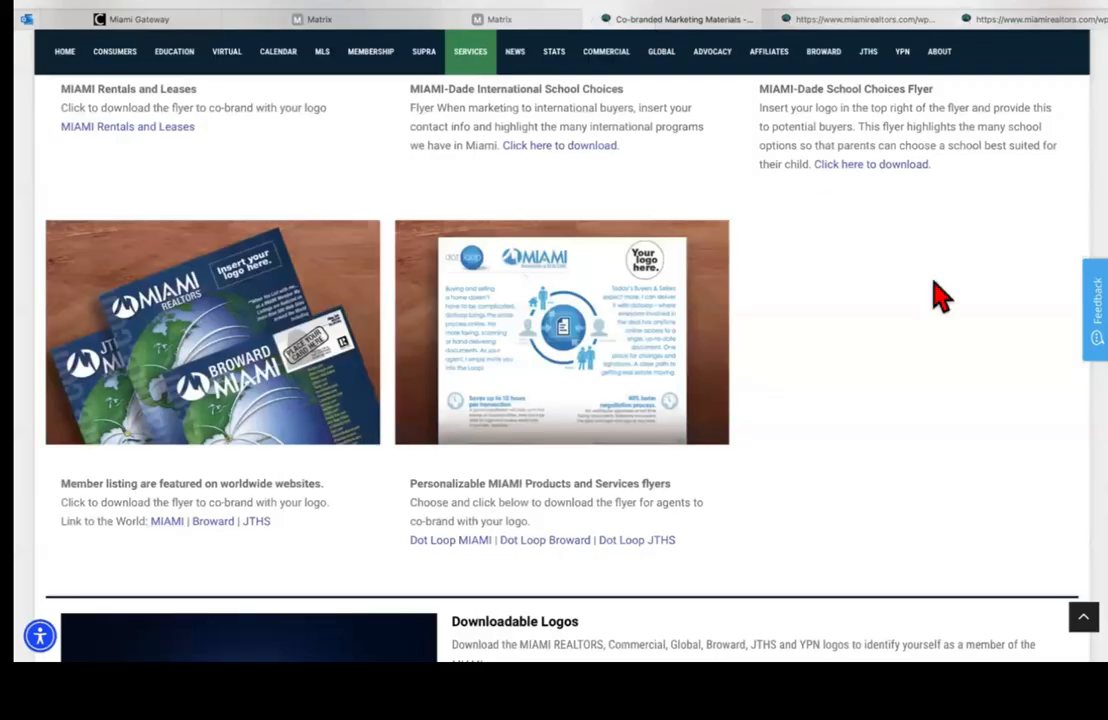
Step: Scroll around the Co-Branded Marketing Materials page to find the Logo Downloads image
scroll(560, 350, "up", 10)
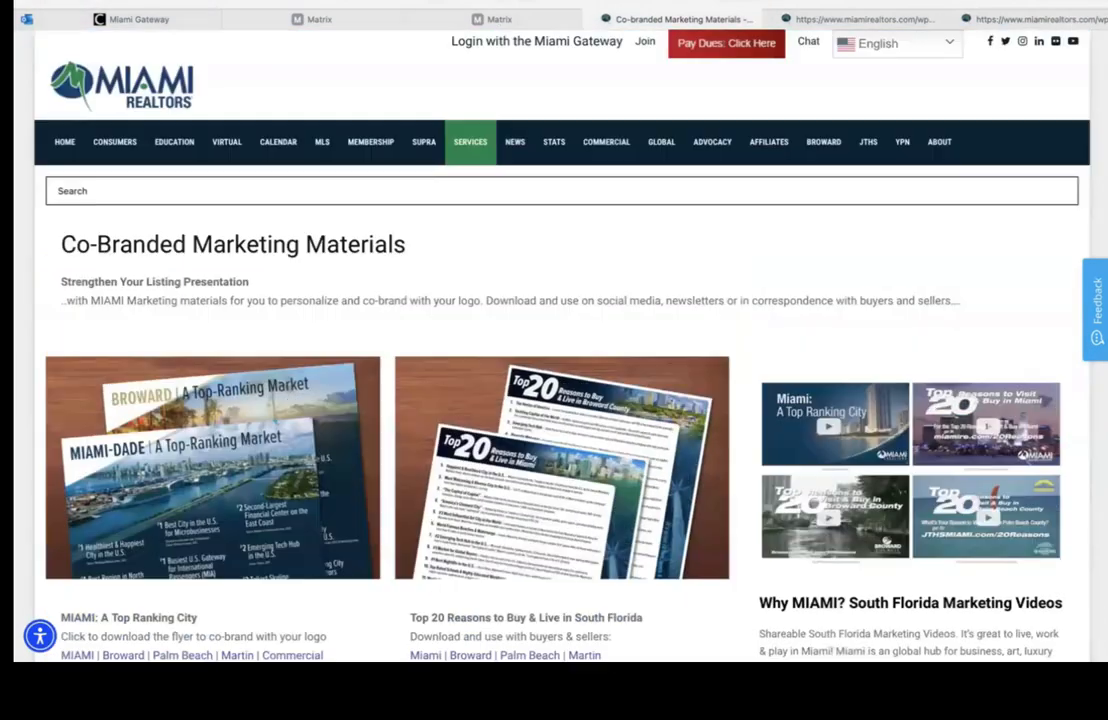
mouse_move(560, 135)
mouse_move(480, 148)
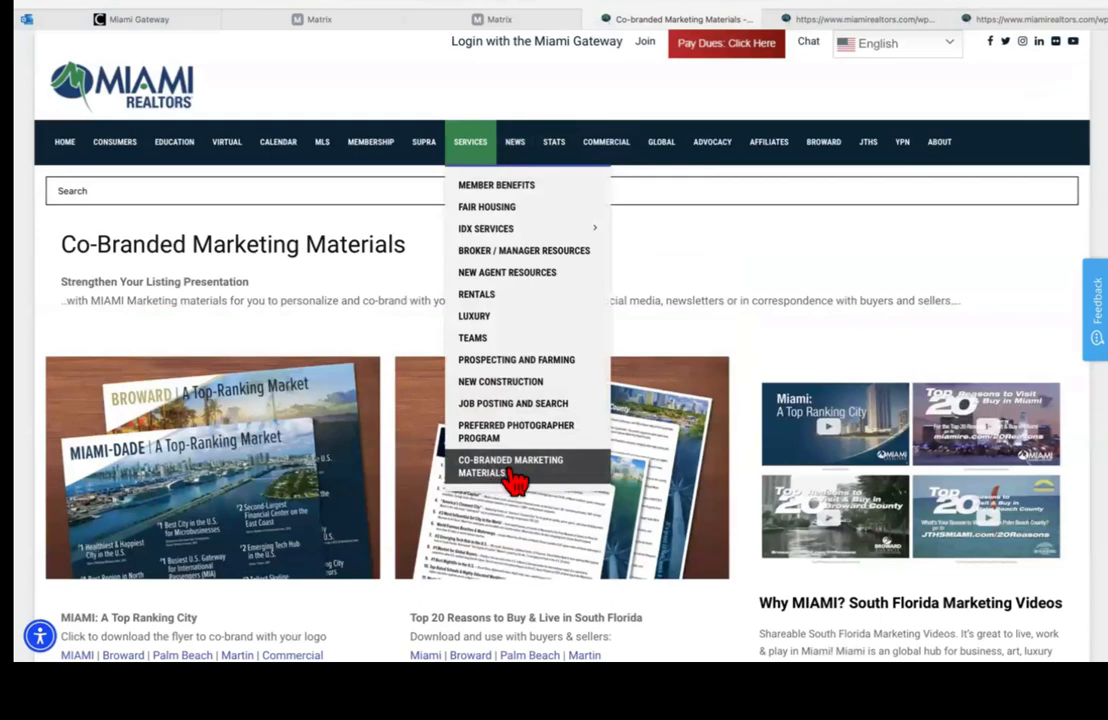
scroll(560, 350, "down", 5)
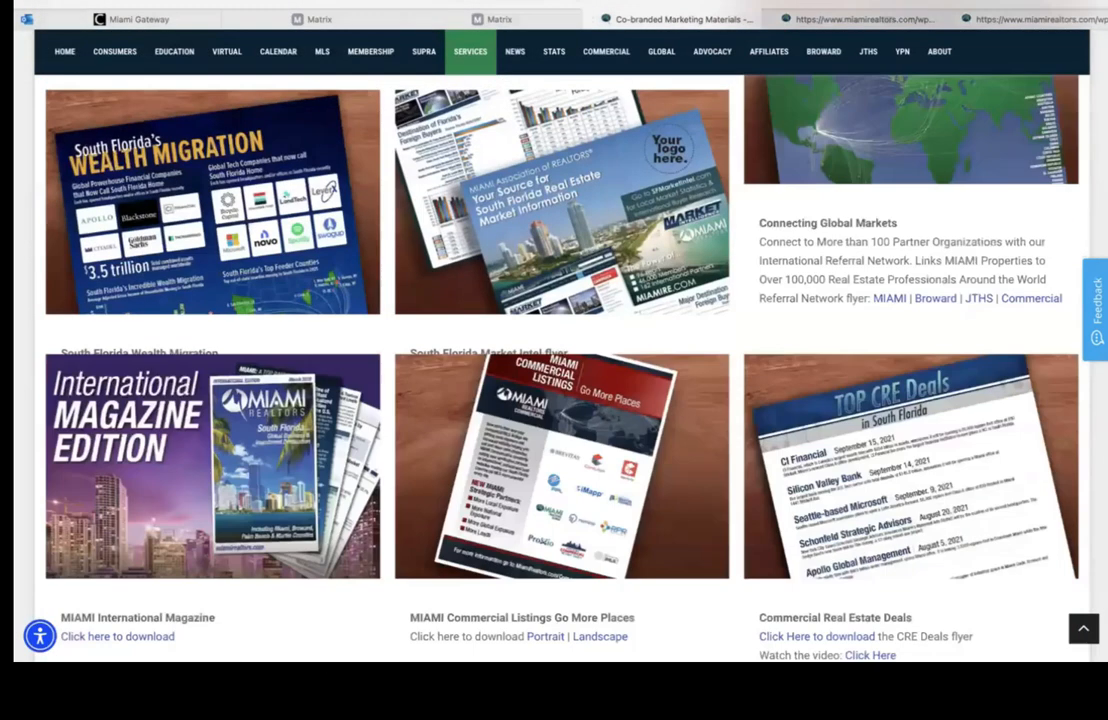
scroll(560, 350, "down", 10)
scroll(560, 350, "up", 4)
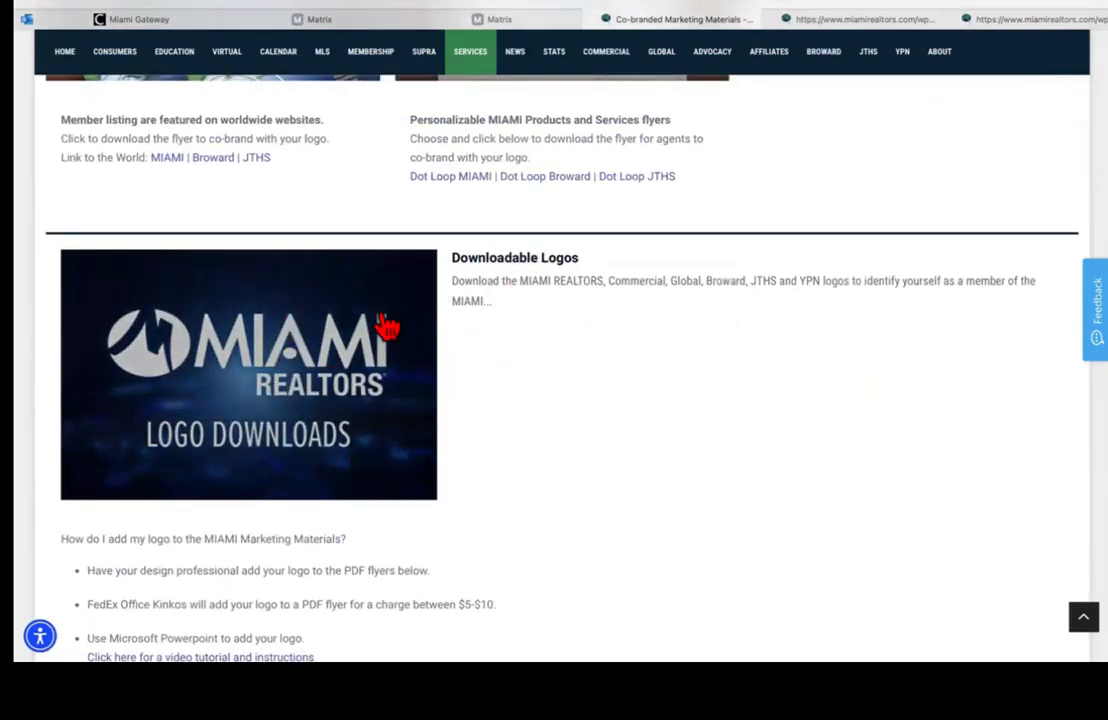
Step: Open Downloadable Logos and browse the Color, Black and Knockout logos in JPG, PNG, EPS, GIF
left_click(408, 346)
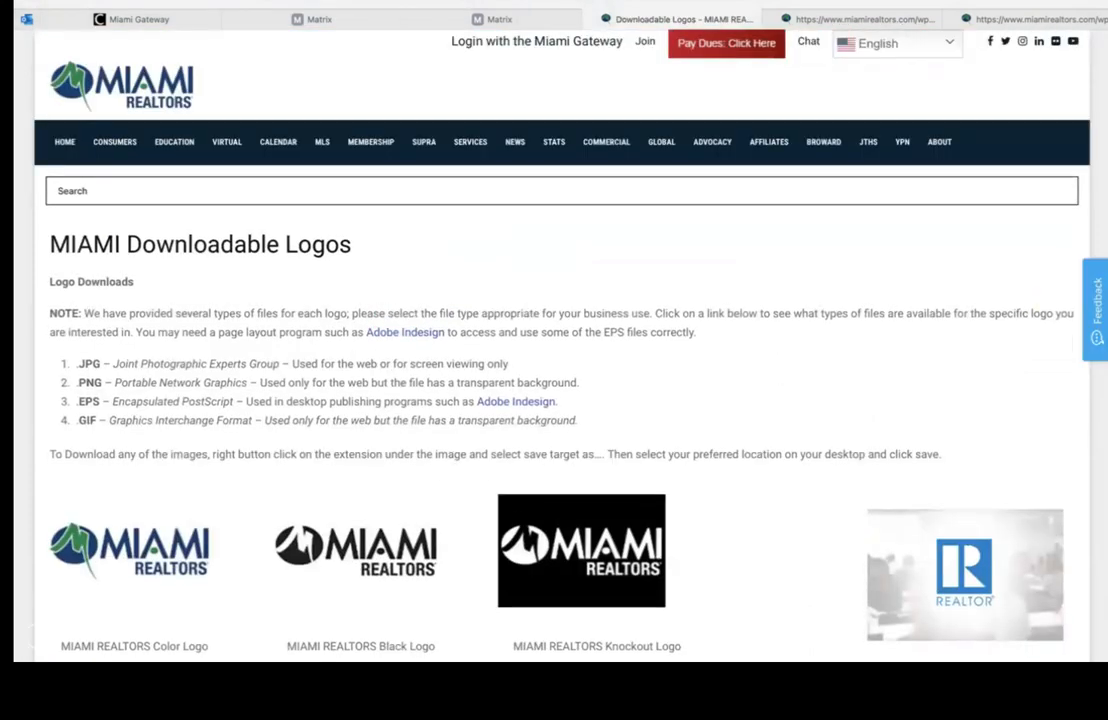
scroll(554, 400, "down", 3)
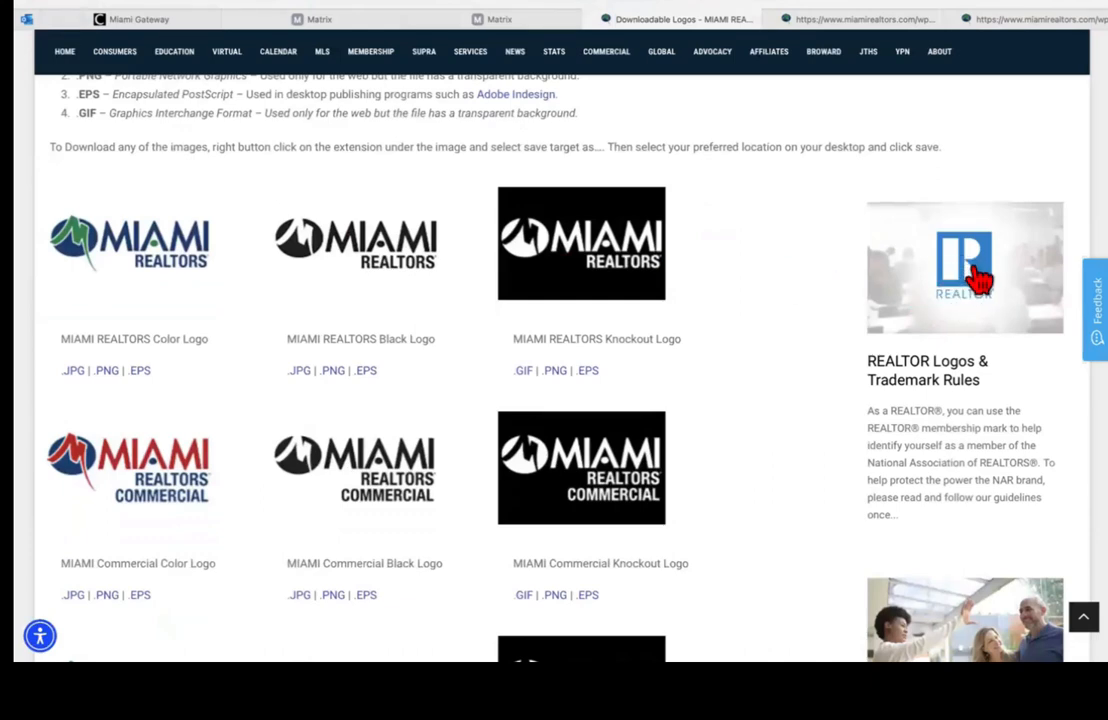
scroll(979, 280, "down", 9)
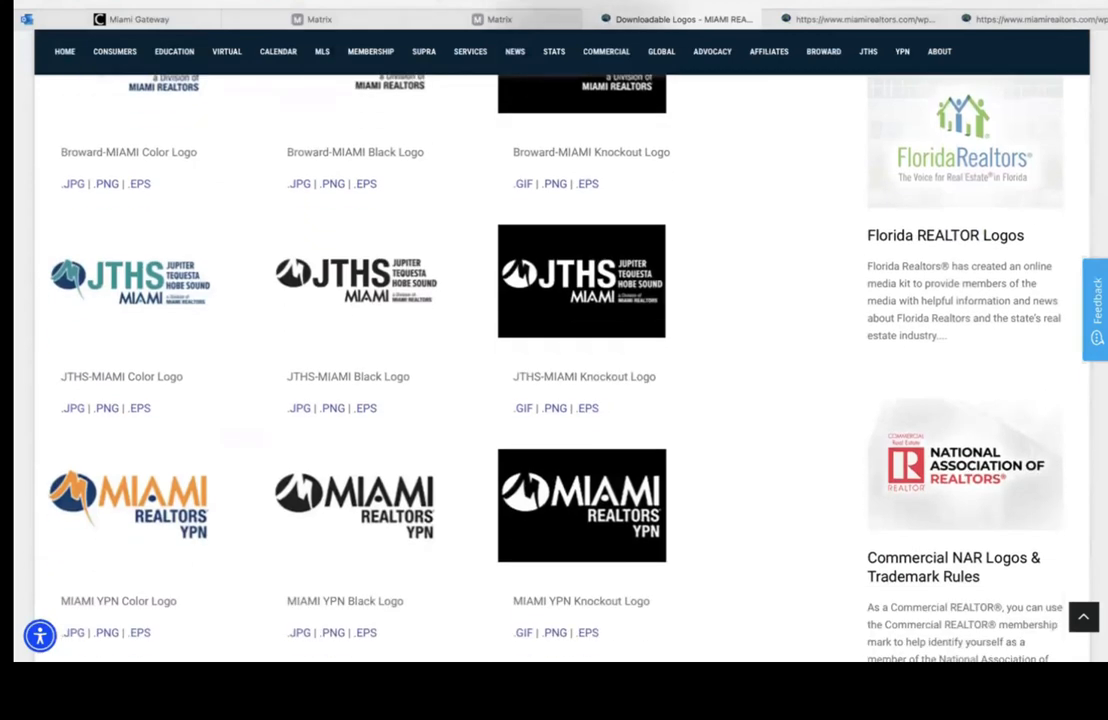
scroll(921, 425, "down", 1)
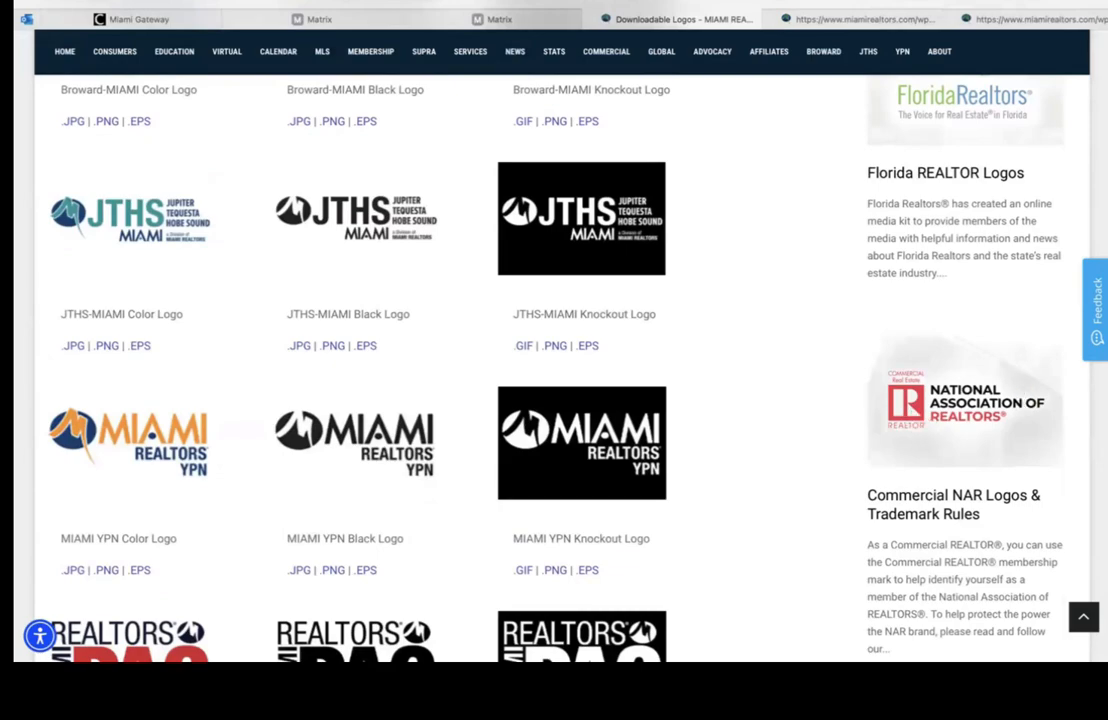
scroll(480, 360, "up", 10)
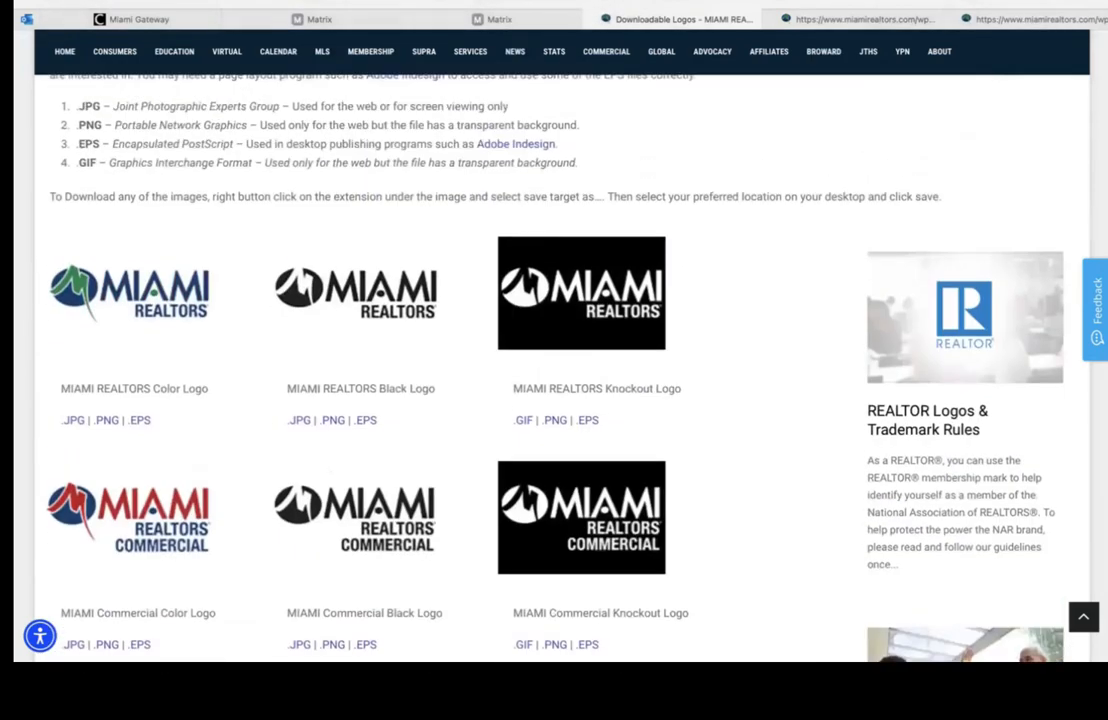
scroll(321, 230, "up", 1)
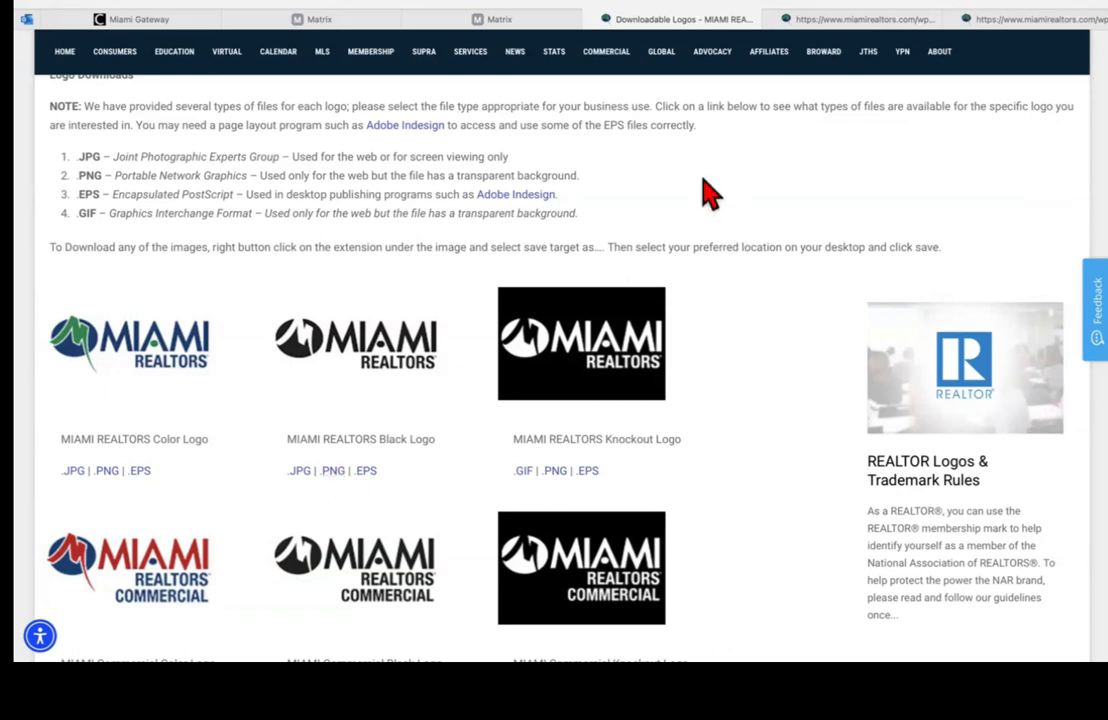
scroll(730, 110, "up", 3)
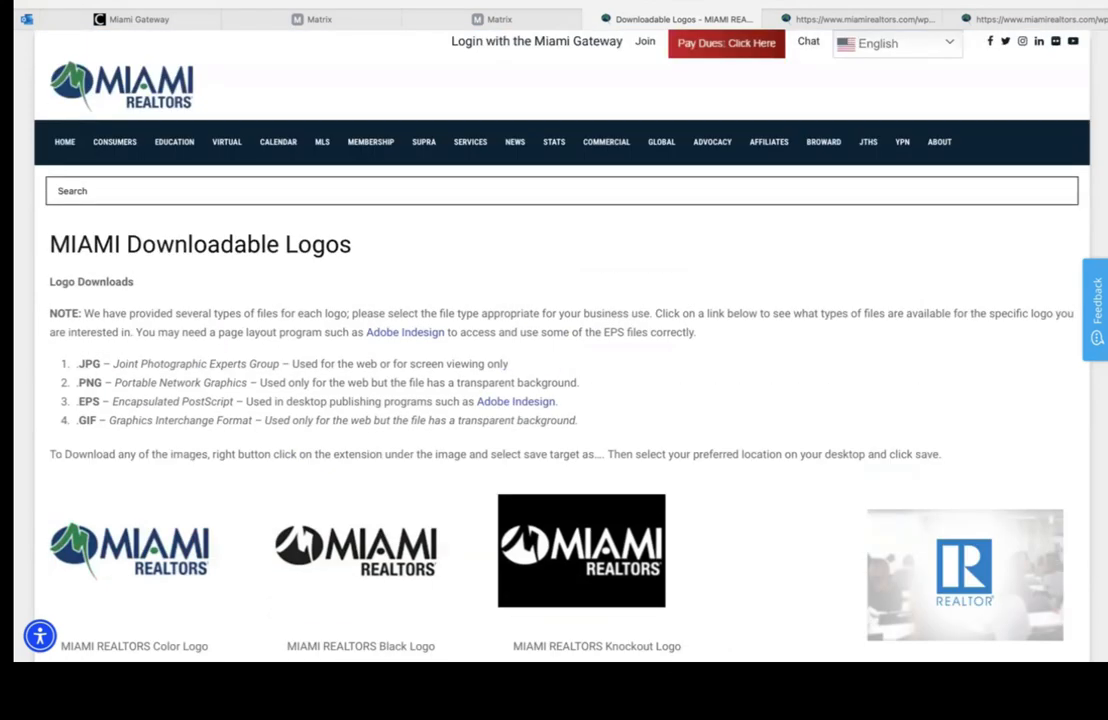
Step: Enter miamirealtors.com/cma in Safari's address bar to load the CMA Solutions page
left_click(718, 8)
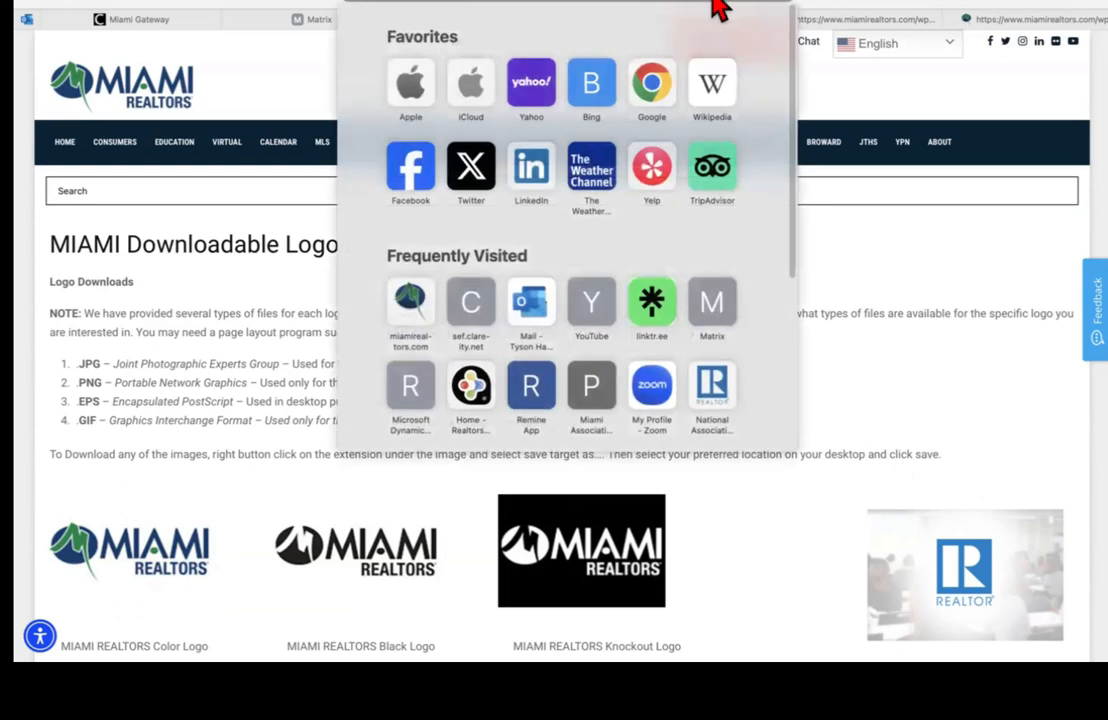
left_click(512, 4)
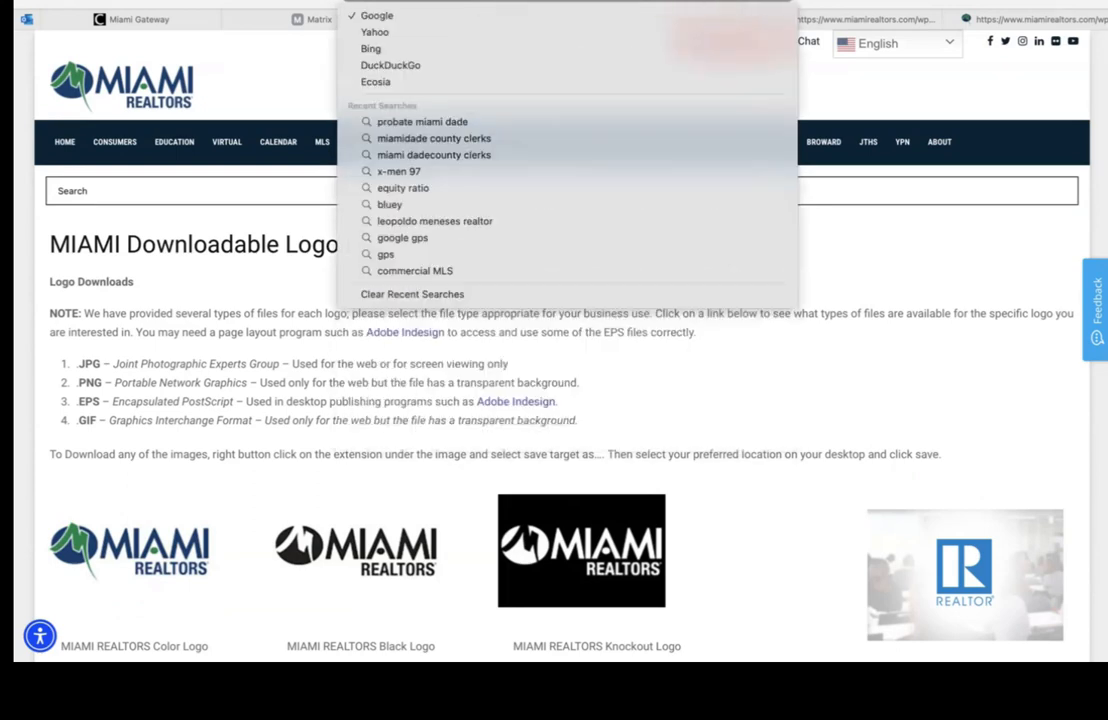
type("m")
key("Right")
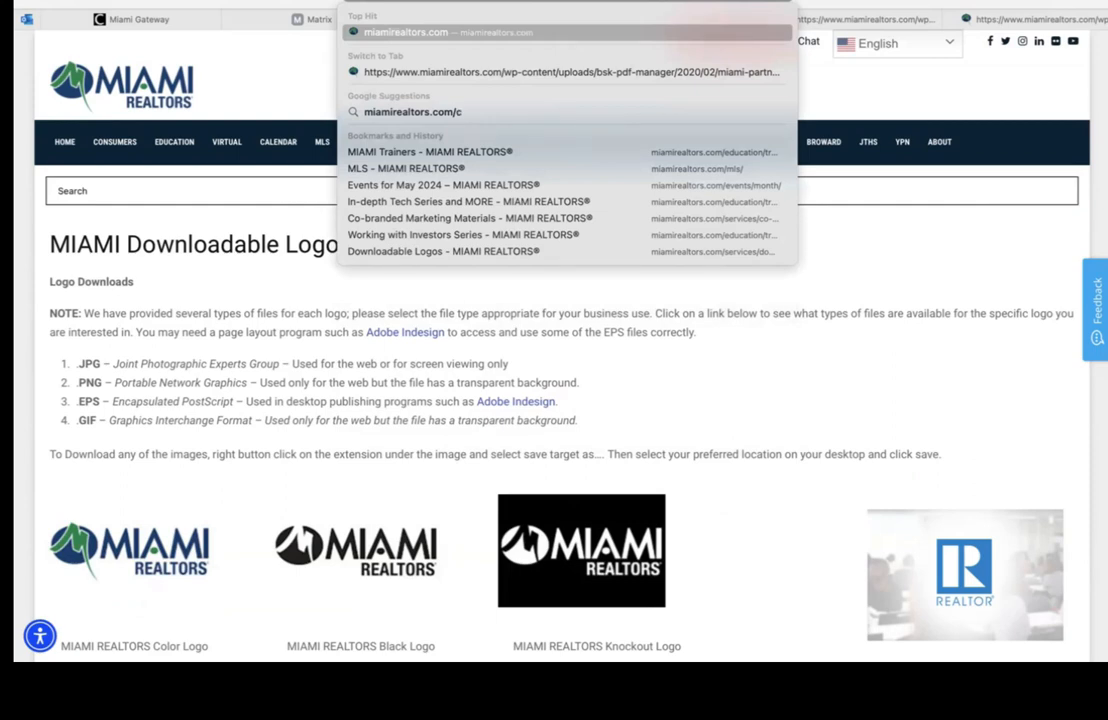
type("ma")
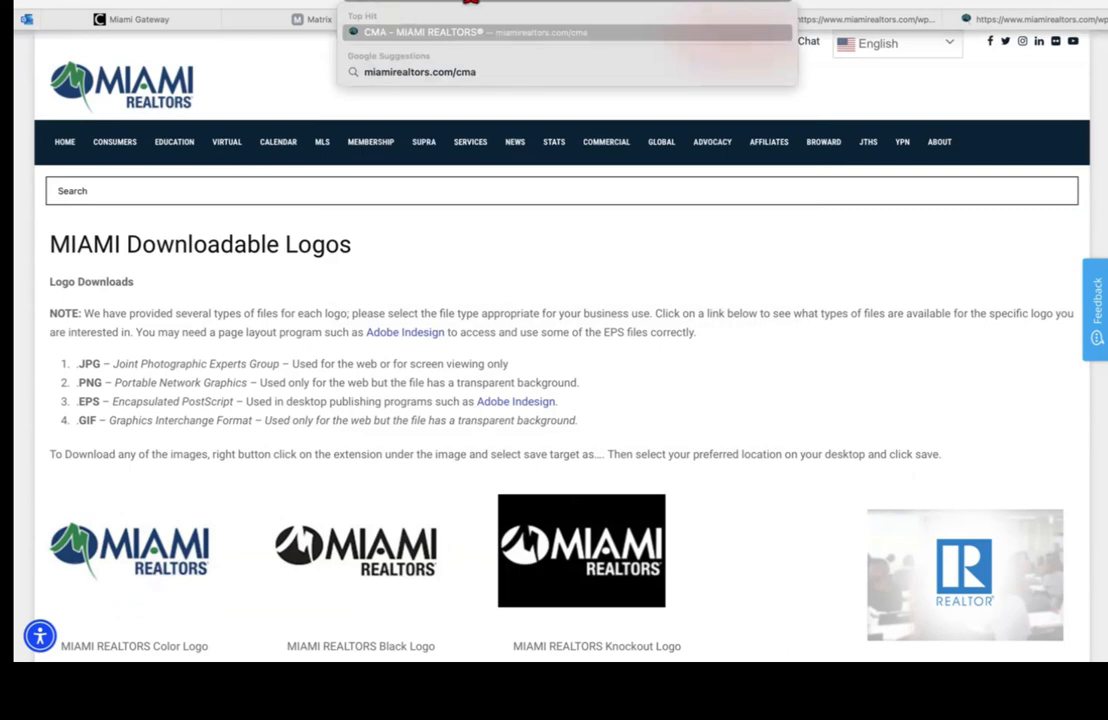
key("Return")
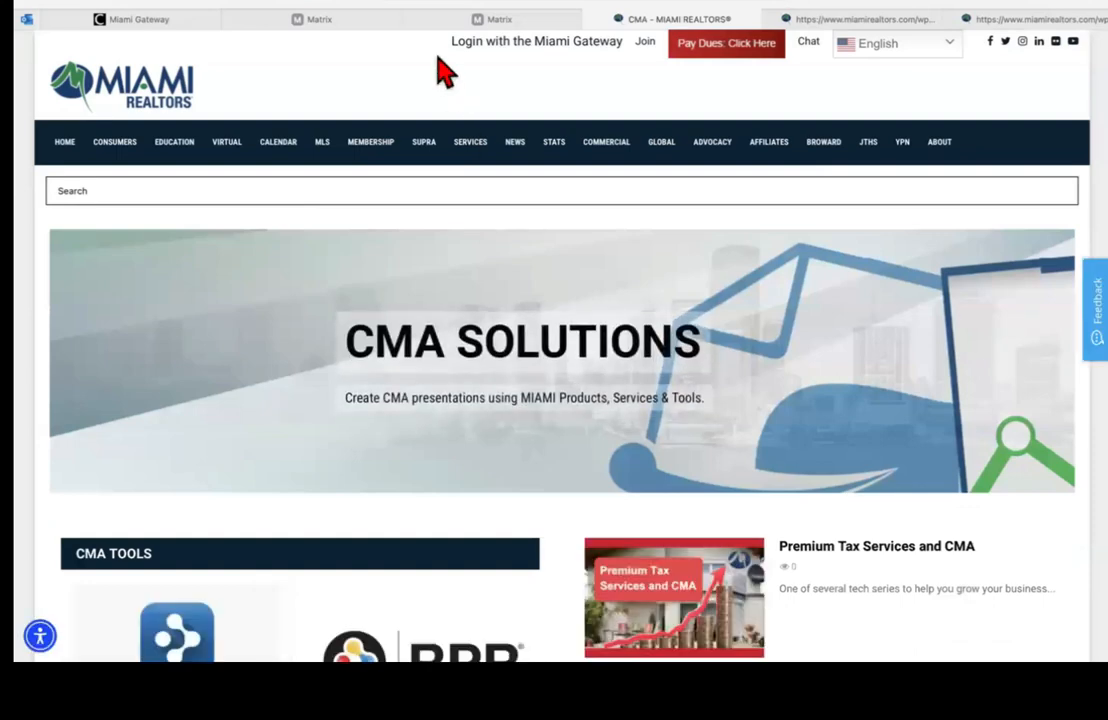
scroll(554, 368, "down", 2)
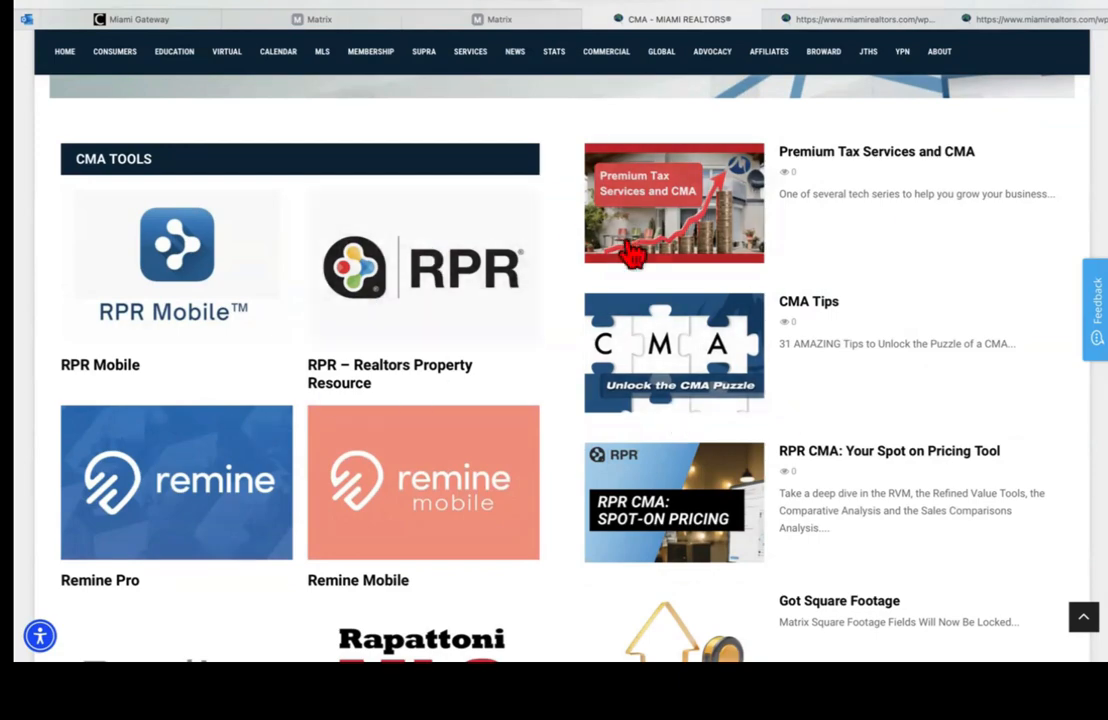
scroll(560, 400, "down", 1)
scroll(254, 232, "down", 15)
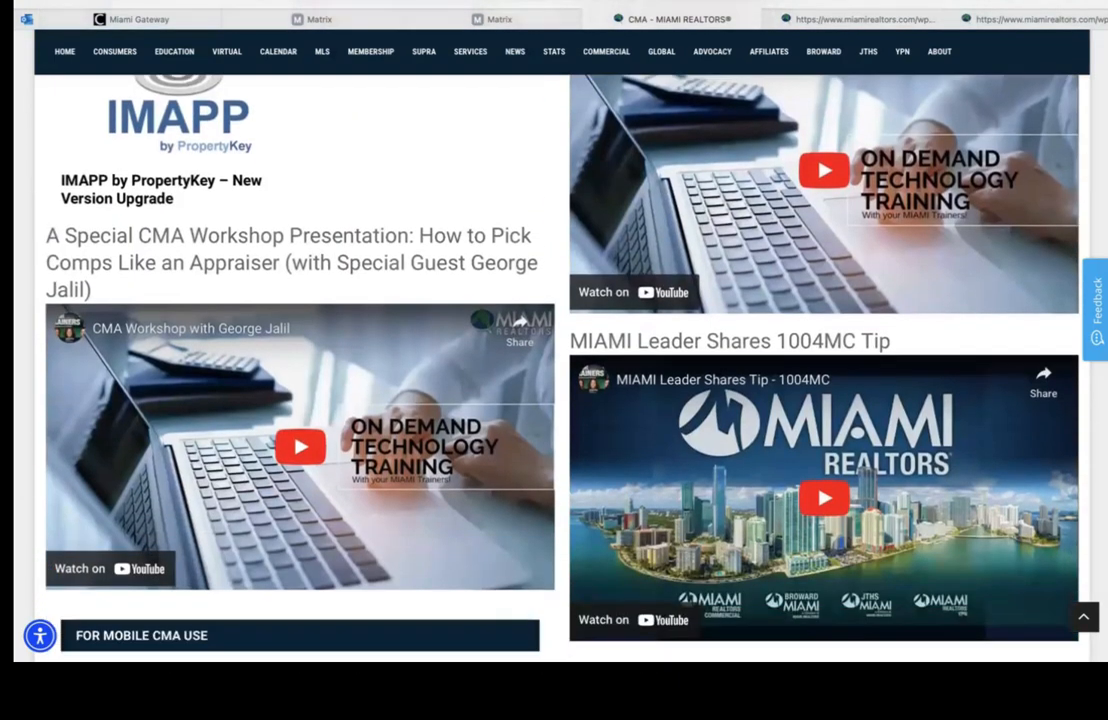
scroll(254, 232, "down", 12)
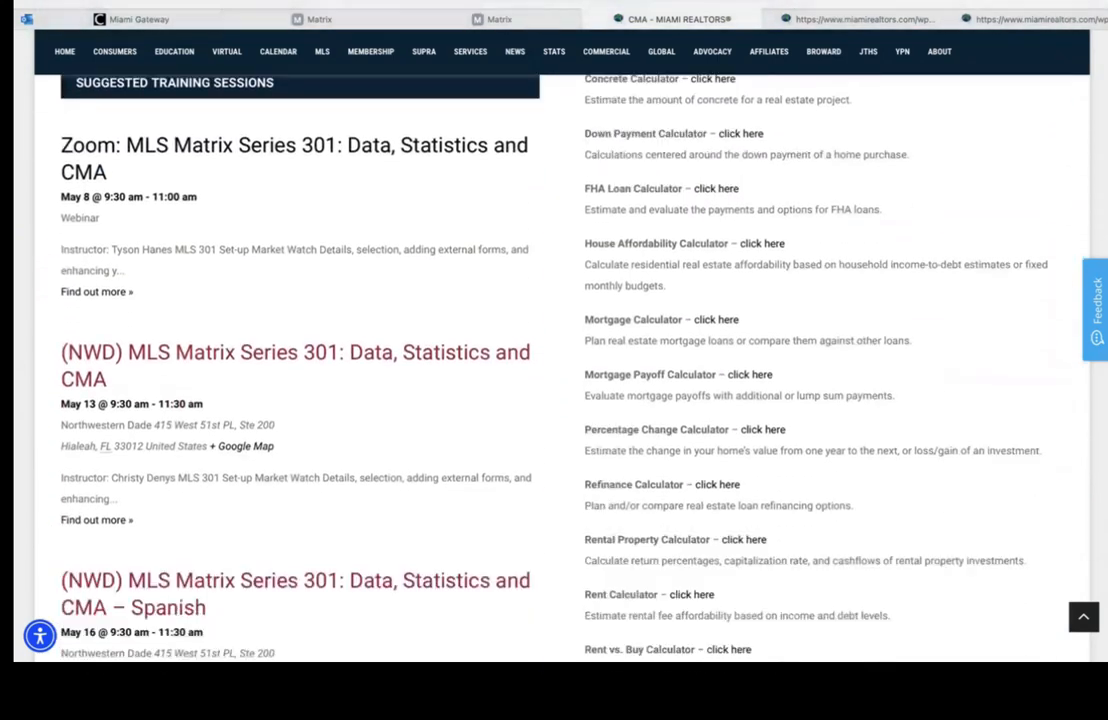
scroll(560, 400, "up", 4)
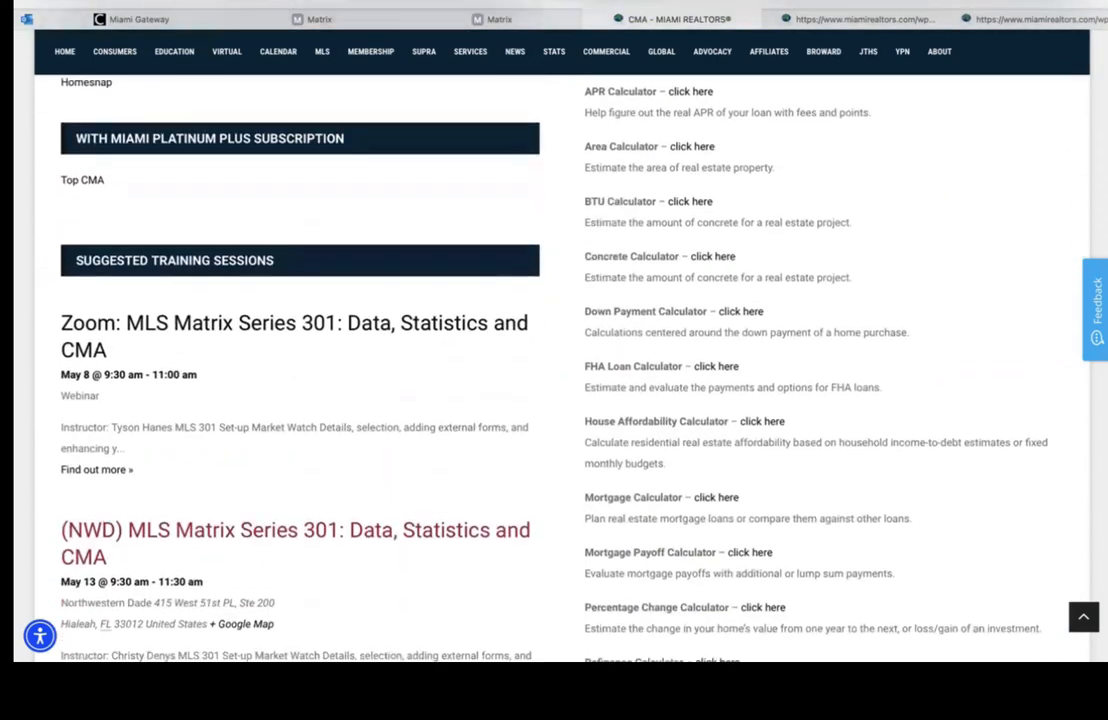
scroll(1068, 403, "down", 1)
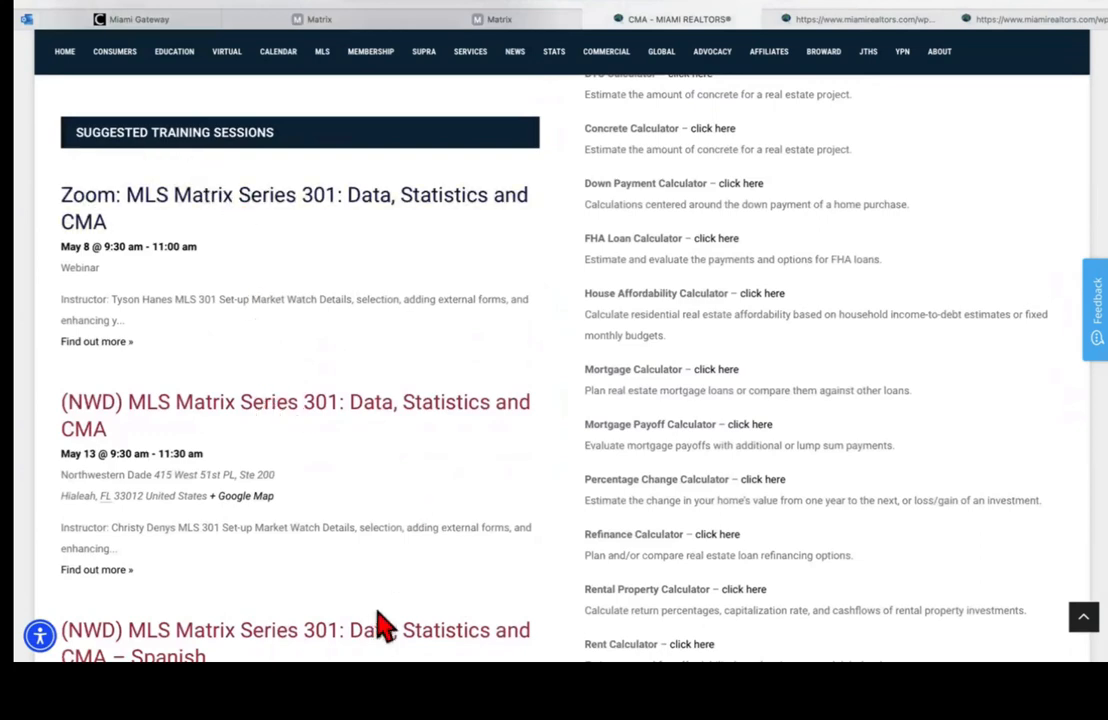
scroll(300, 370, "down", 6)
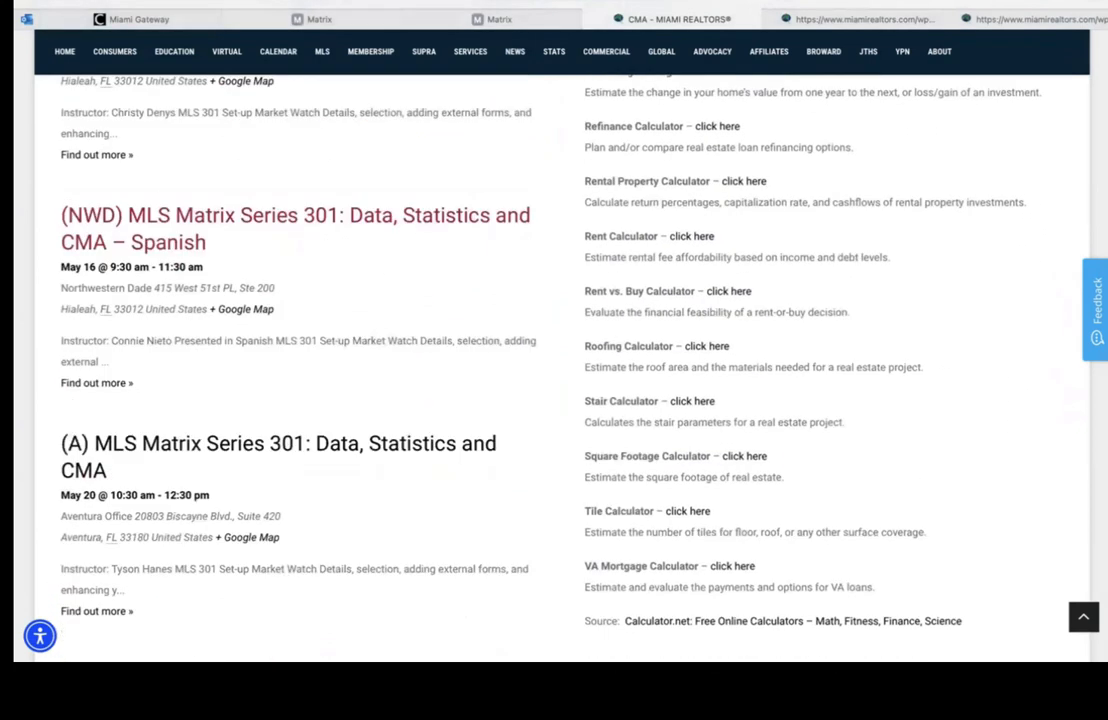
scroll(554, 370, "down", 2)
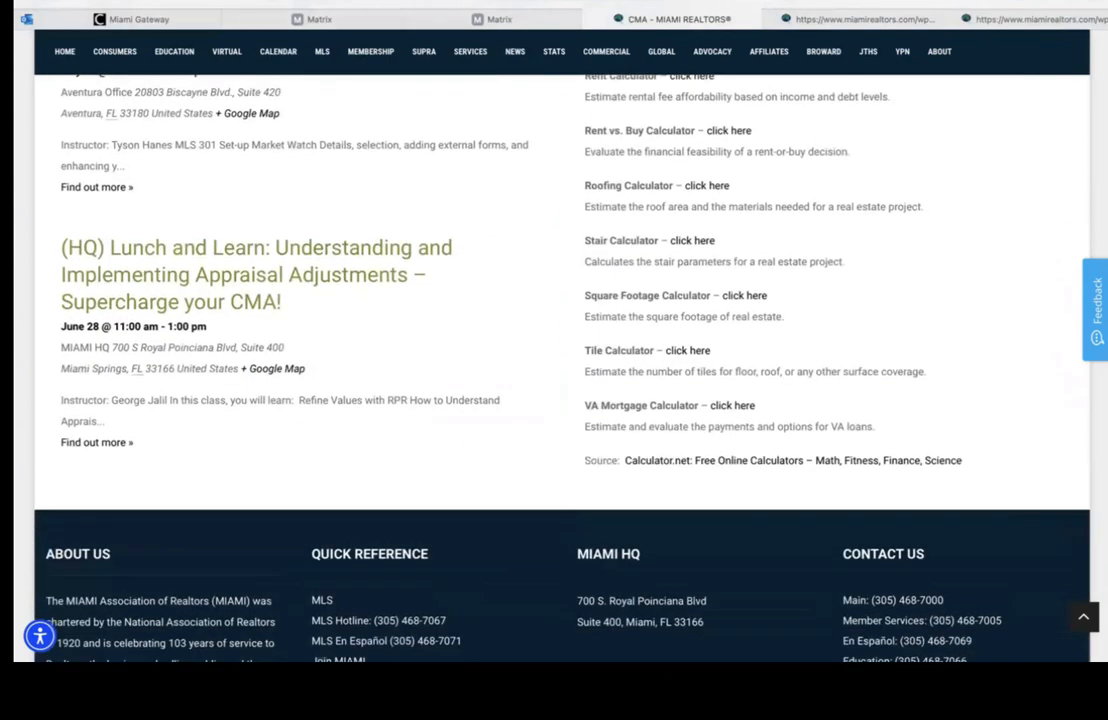
scroll(554, 370, "up", 3)
scroll(554, 370, "up", 4)
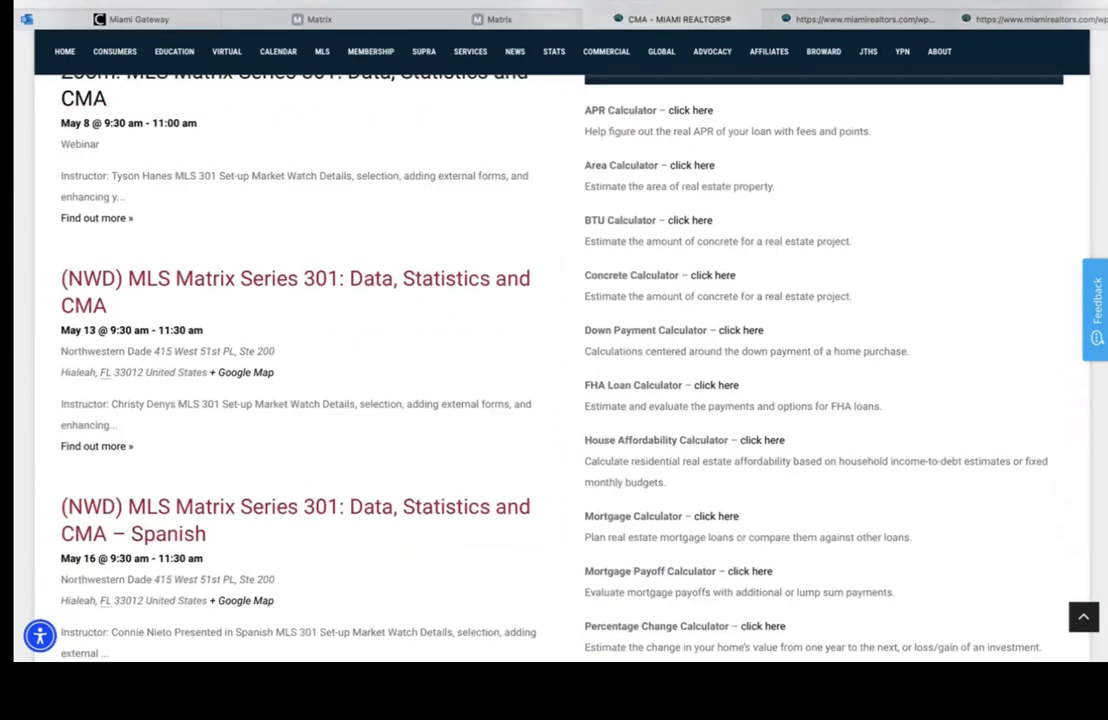
scroll(554, 370, "down", 2)
scroll(554, 370, "down", 1)
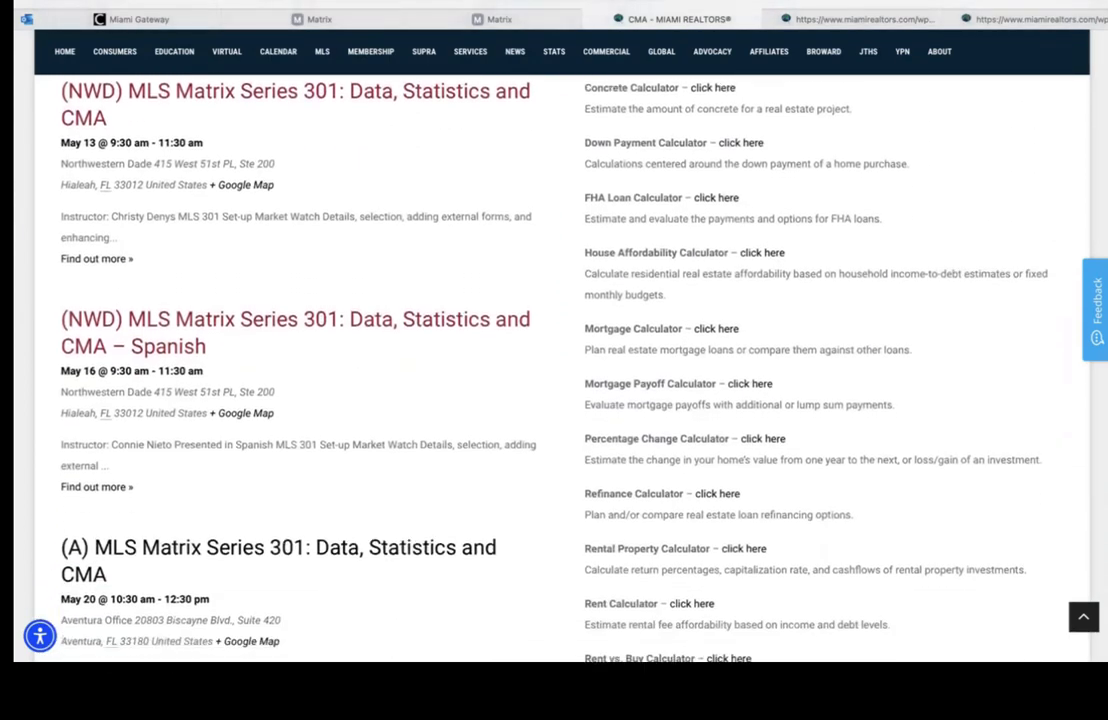
scroll(554, 370, "up", 6)
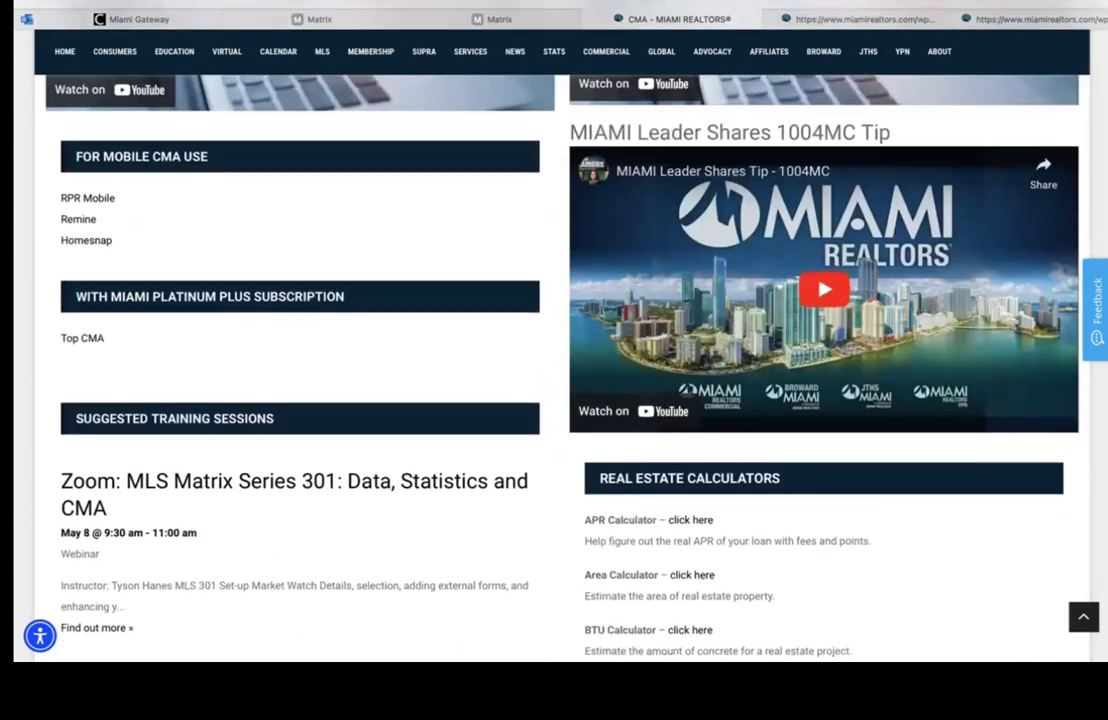
scroll(554, 370, "up", 6)
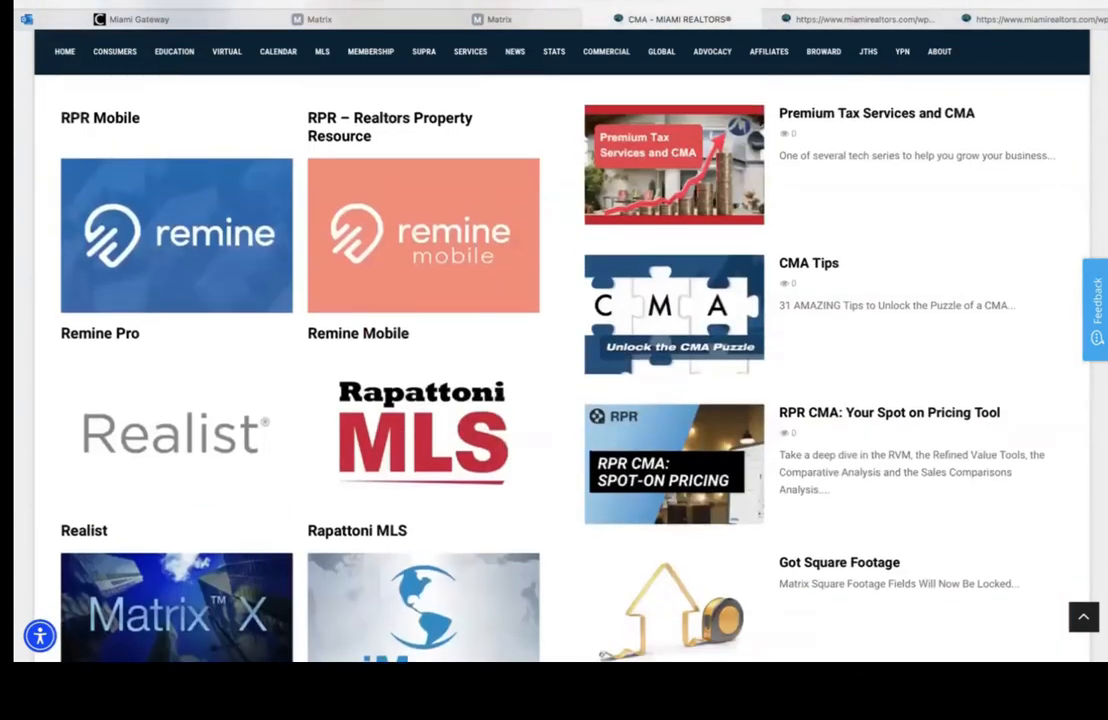
scroll(554, 370, "up", 5)
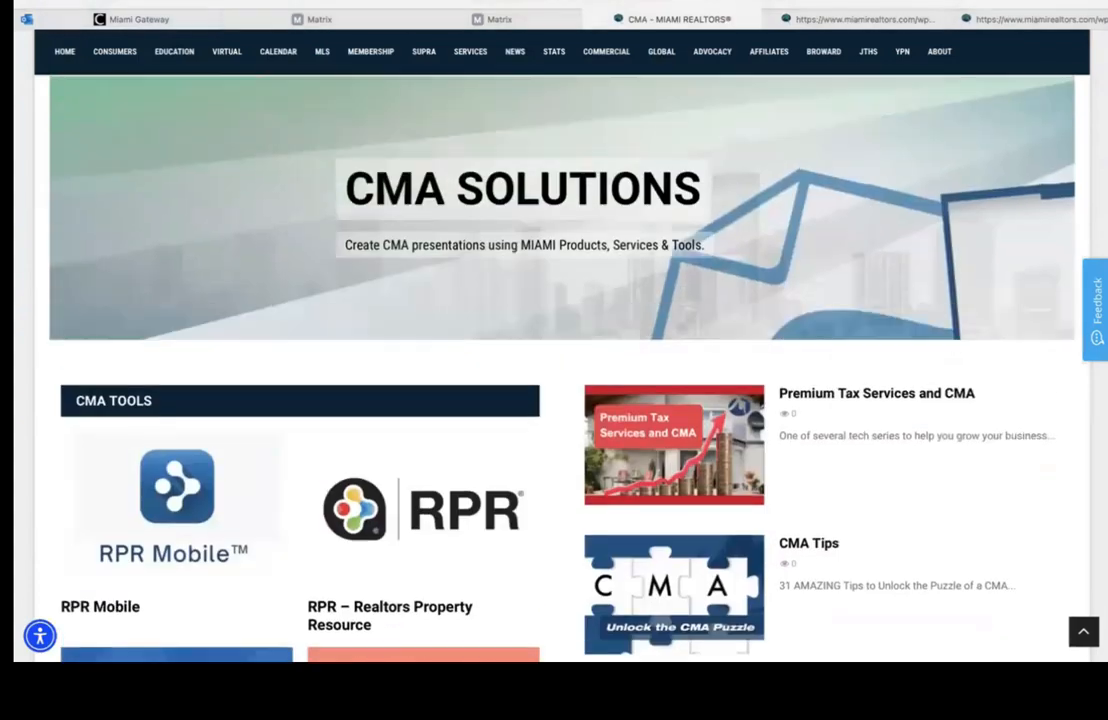
scroll(554, 370, "down", 4)
scroll(554, 370, "up", 1)
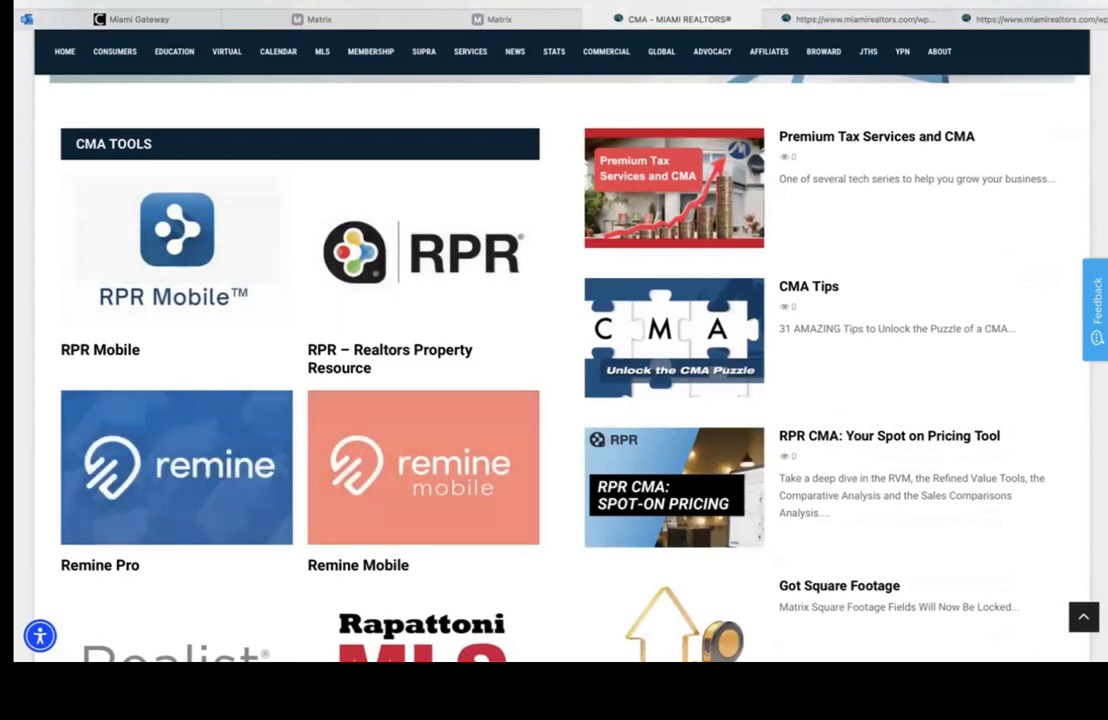
scroll(554, 370, "down", 3)
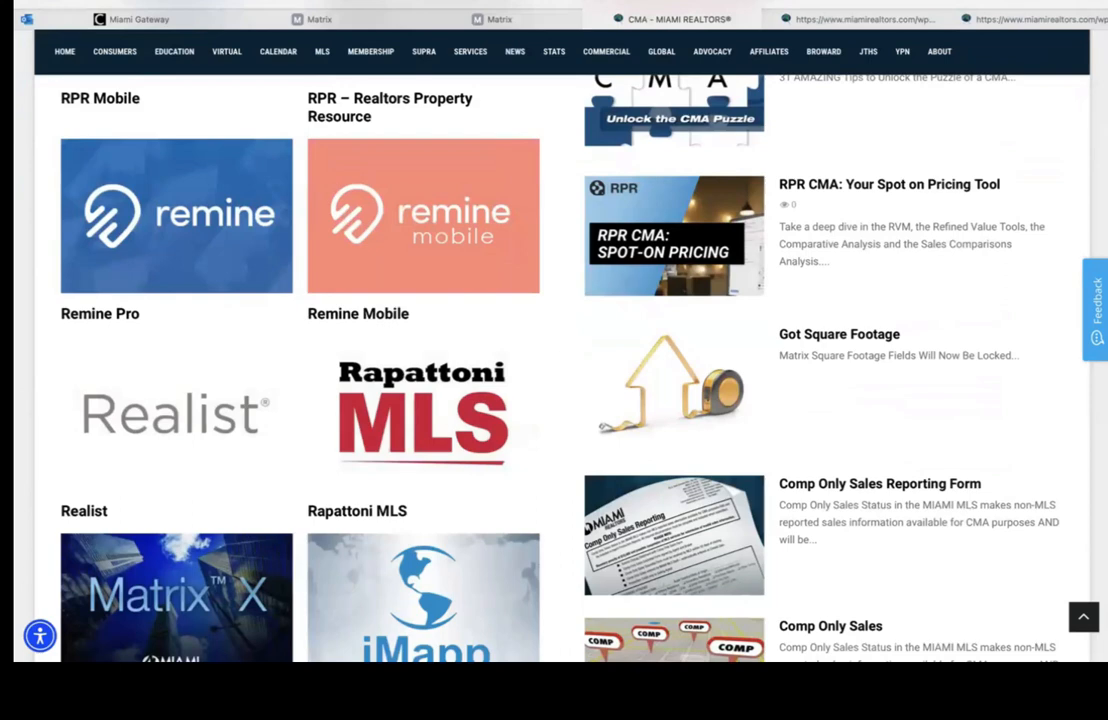
scroll(554, 370, "up", 5)
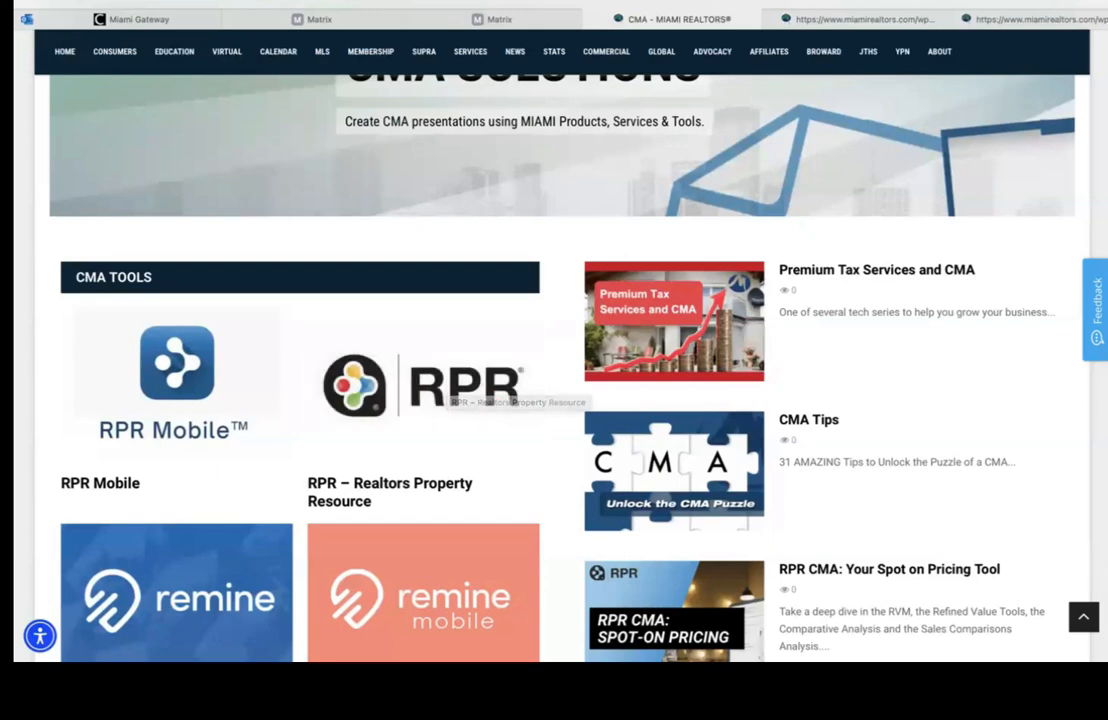
scroll(875, 225, "down", 3)
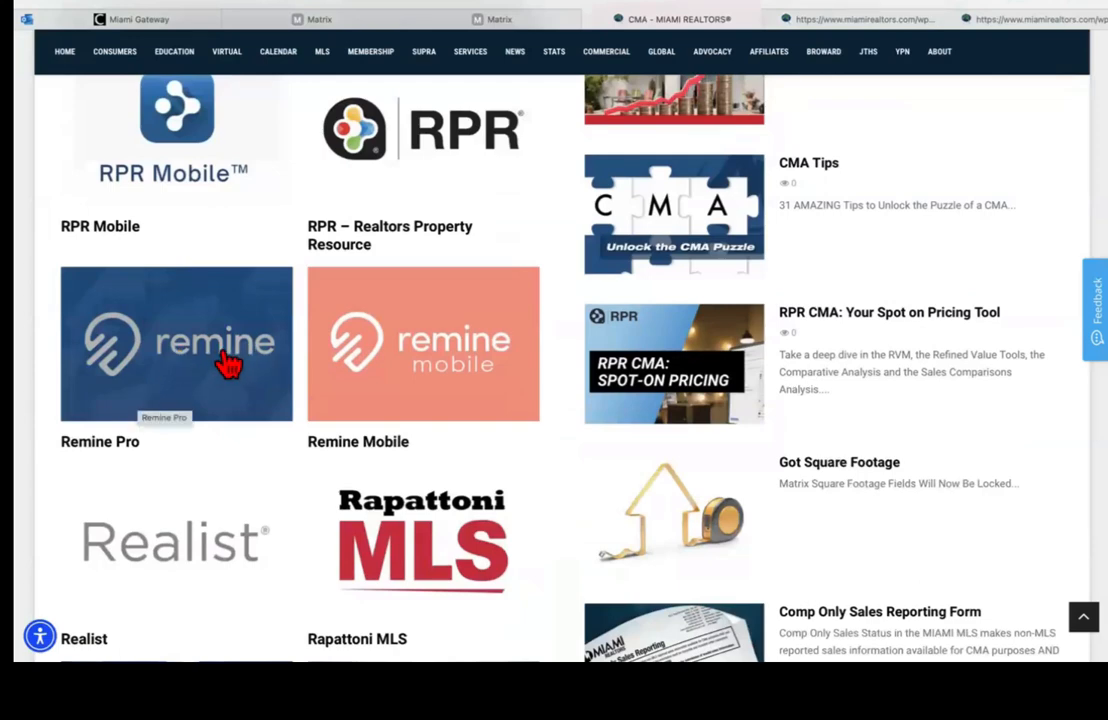
scroll(447, 398, "down", 4)
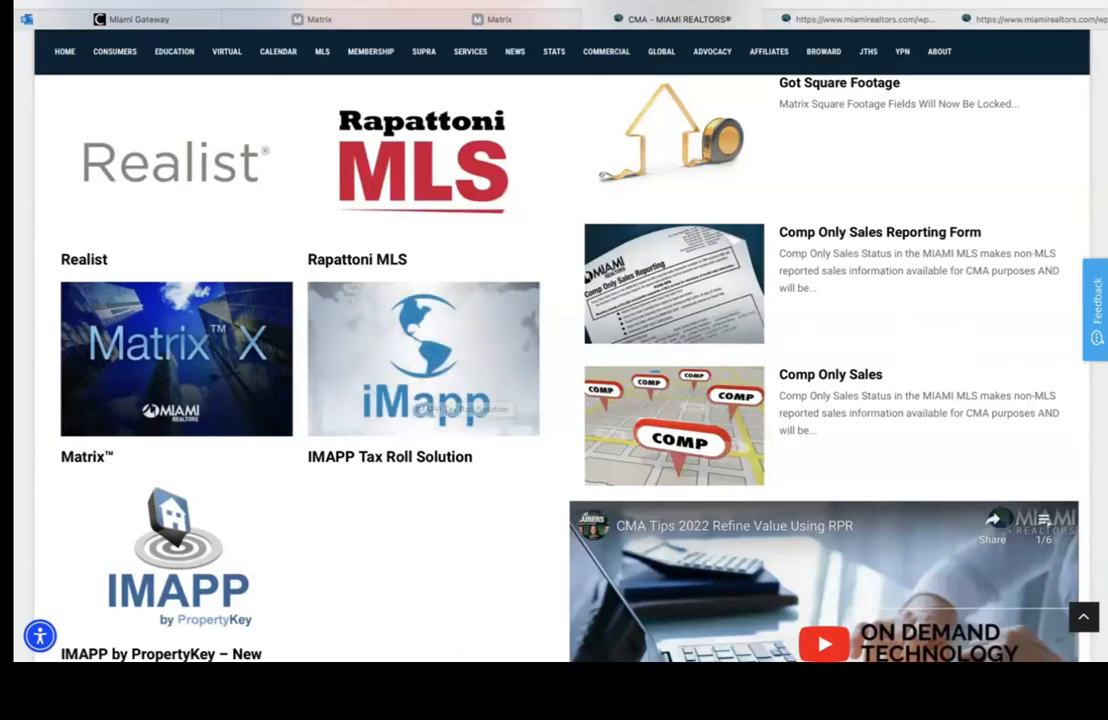
scroll(712, 339, "up", 3)
scroll(794, 319, "down", 1)
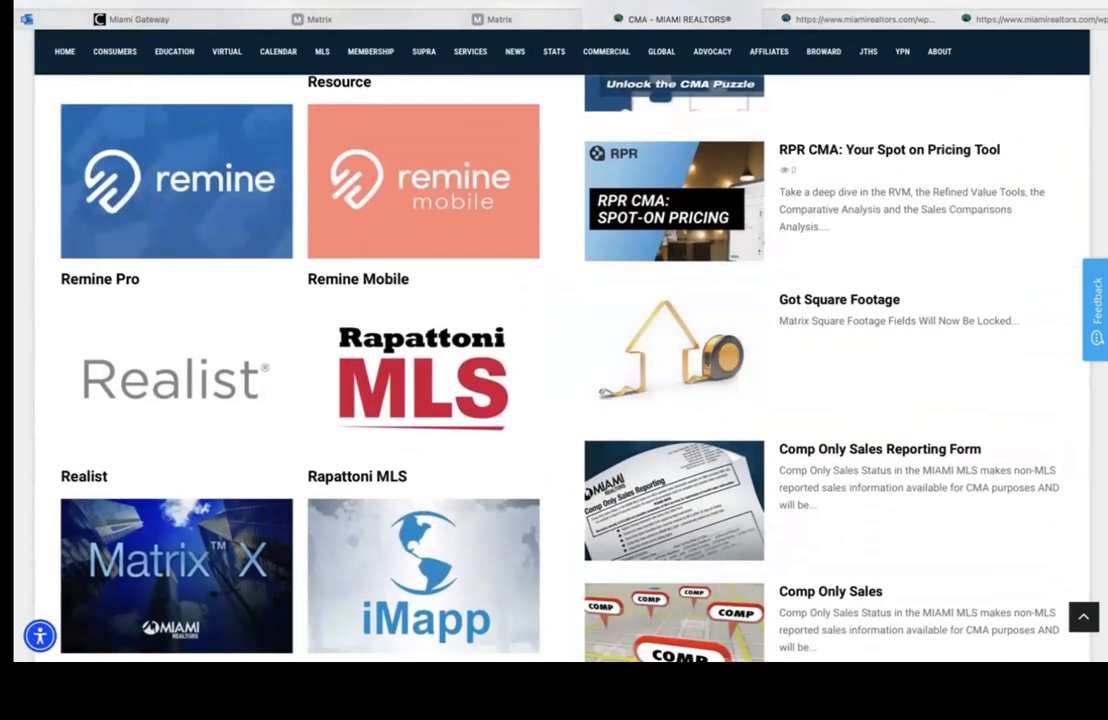
scroll(860, 250, "down", 2)
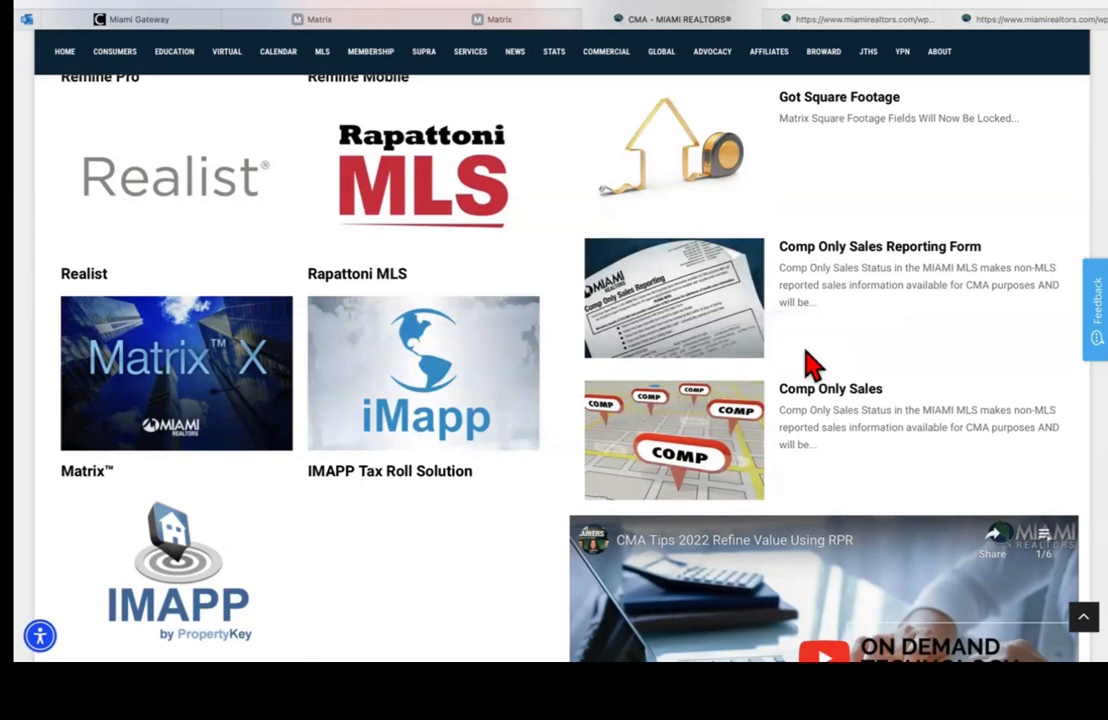
scroll(800, 370, "up", 2)
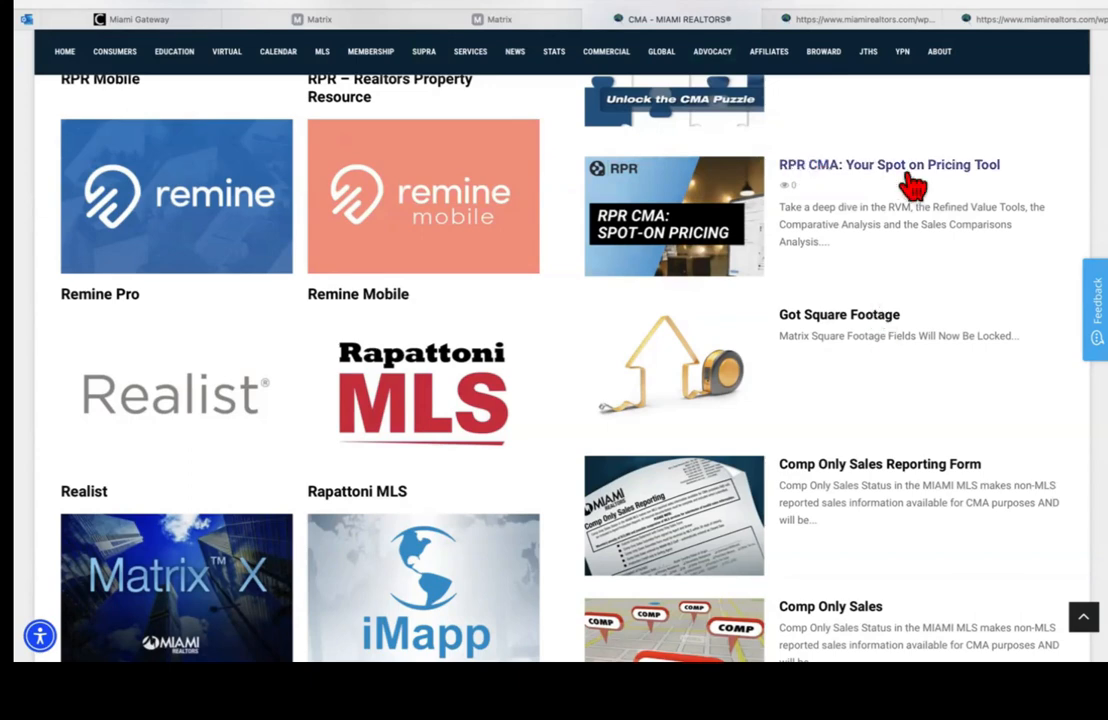
Step: Reload the MIAMI REALTORS CMA Solutions page from the address bar
left_click(686, 12)
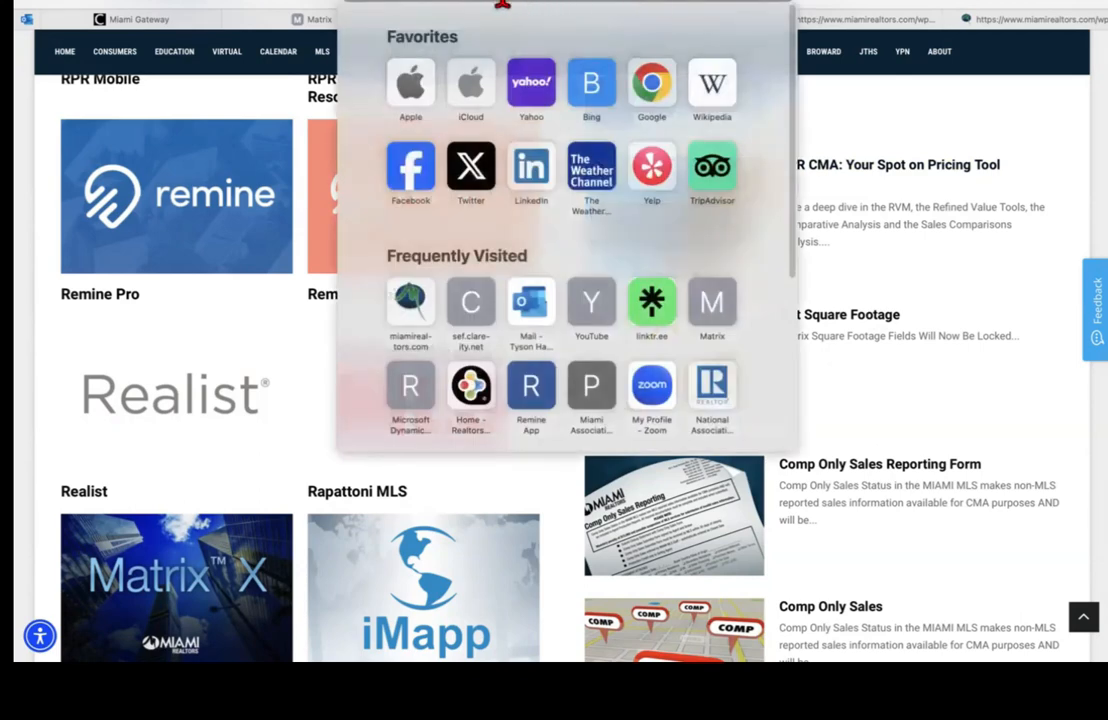
key("super+v")
key("Return")
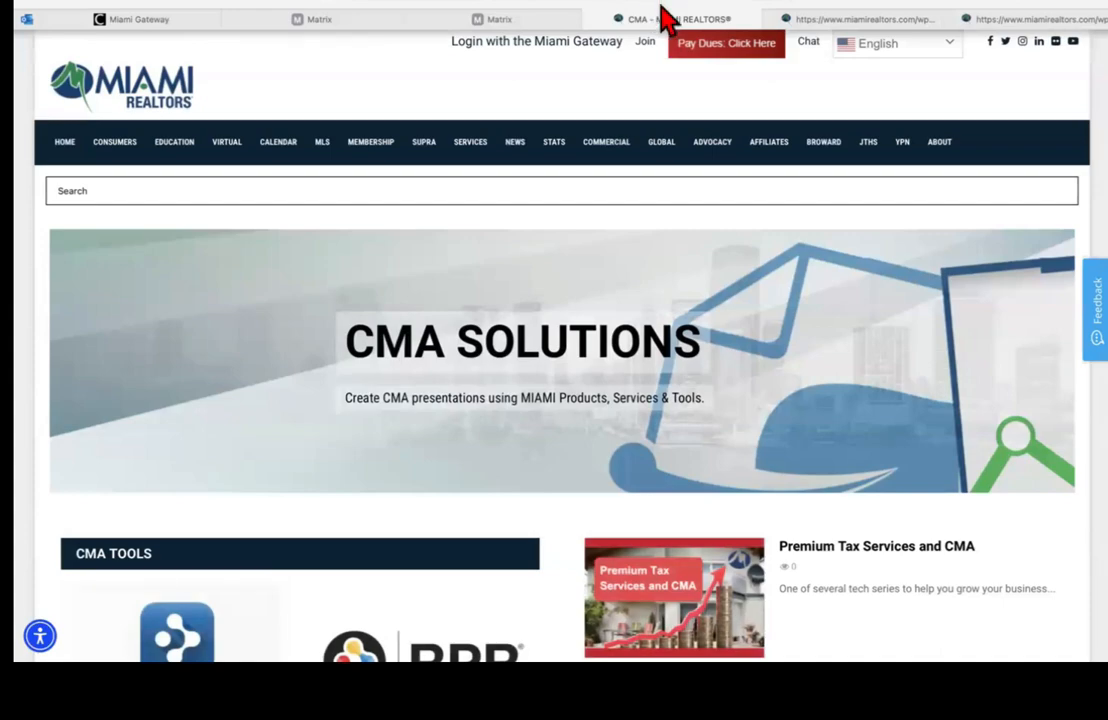
scroll(554, 360, "down", 5)
scroll(554, 360, "up", 1)
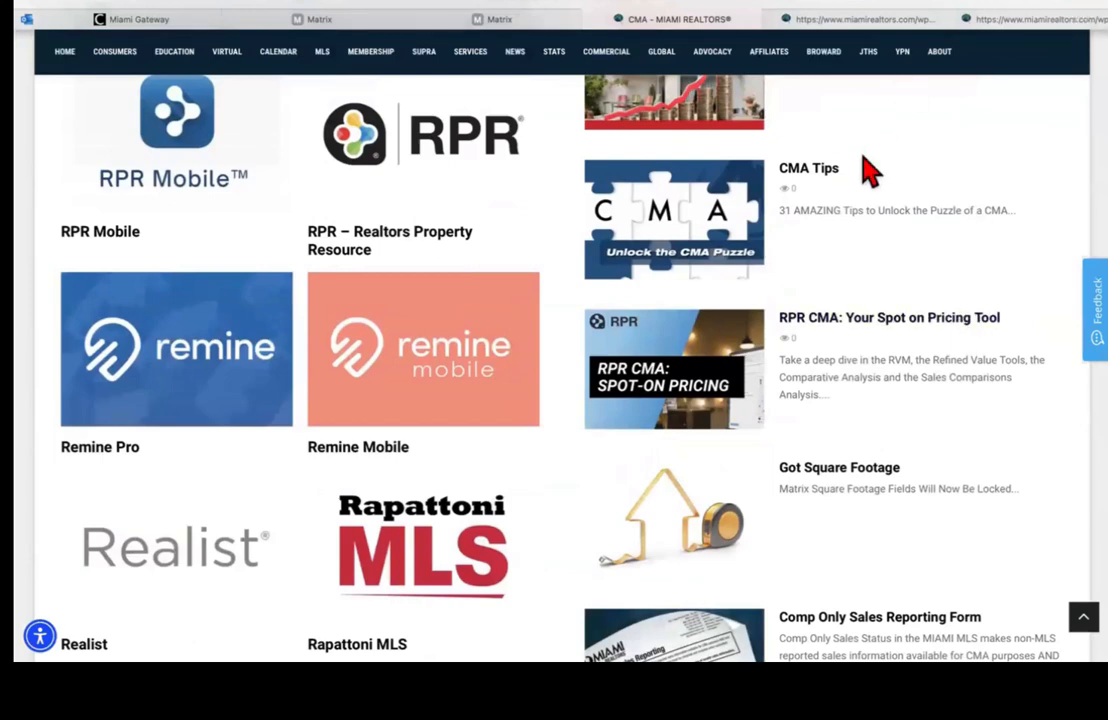
scroll(866, 172, "up", 2)
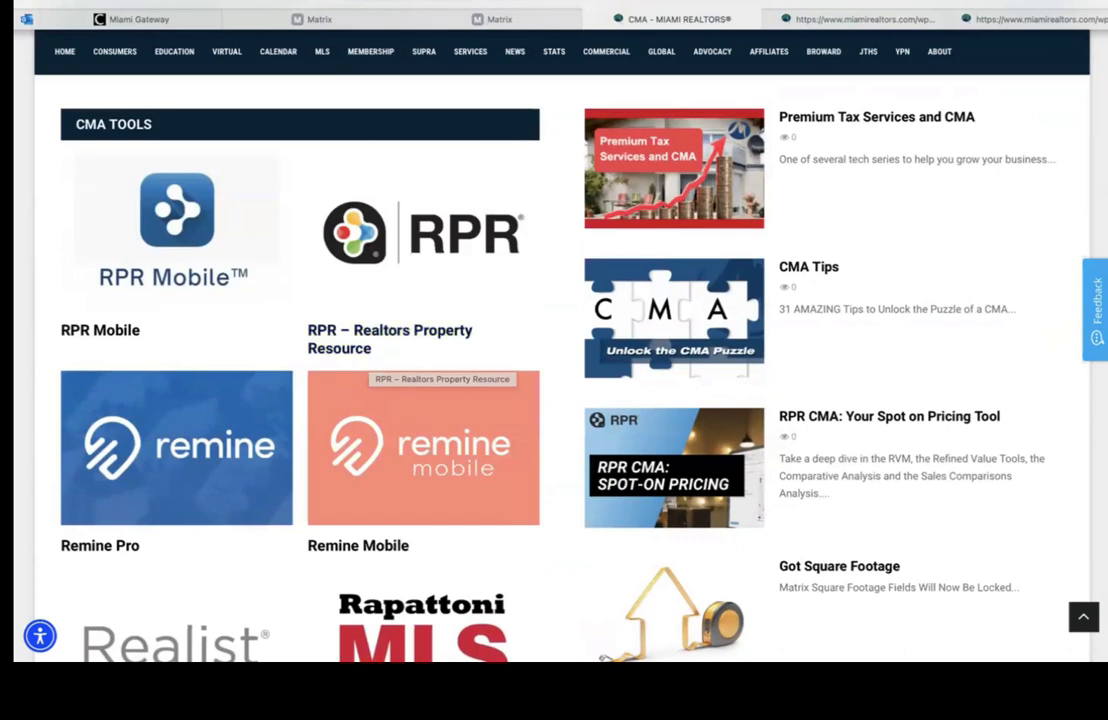
scroll(562, 345, "up", 5)
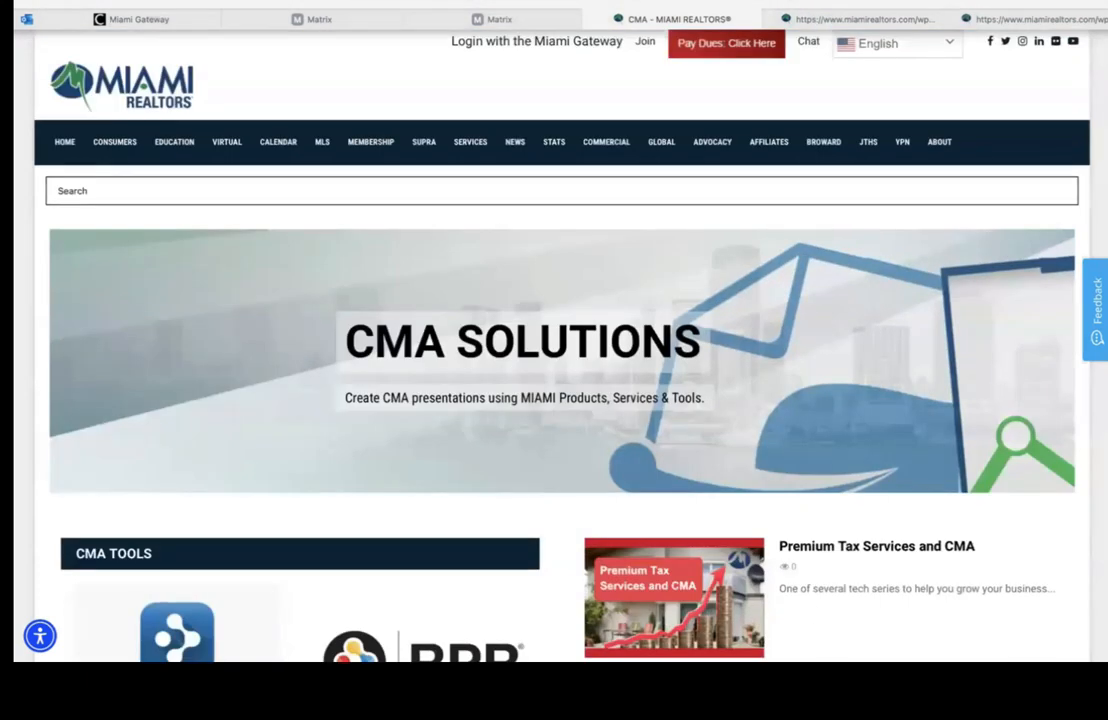
Step: Go to the MIAMI REALTORS home page and open the MIAMI Gateway tile
left_click(68, 146)
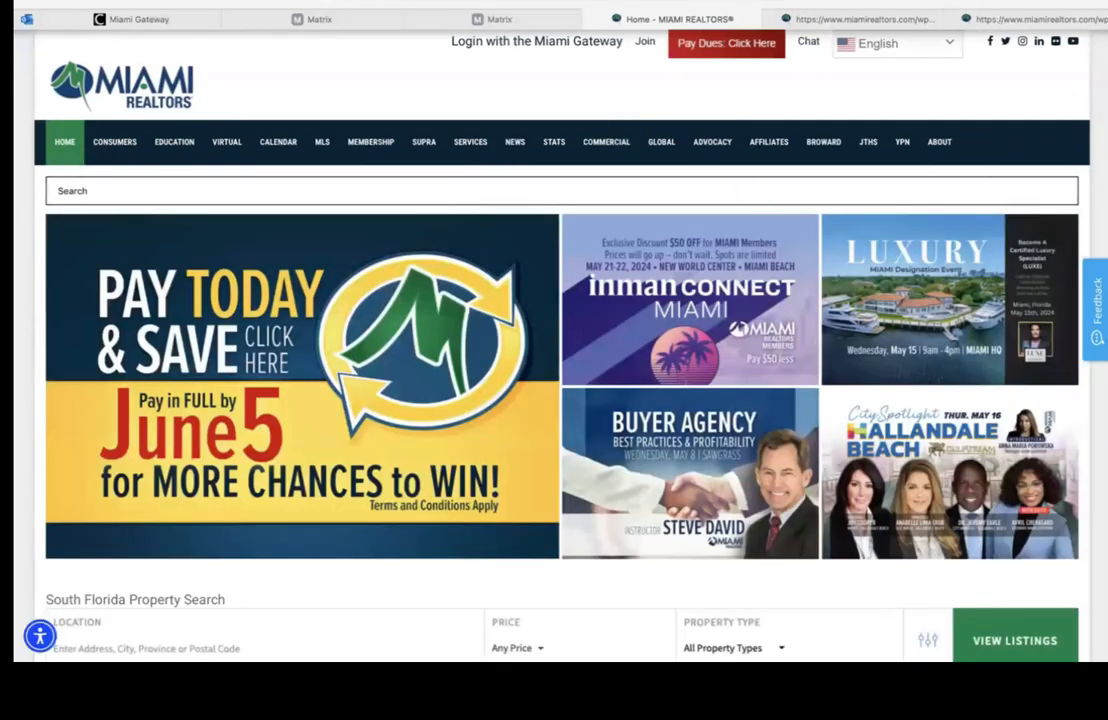
scroll(376, 354, "down", 5)
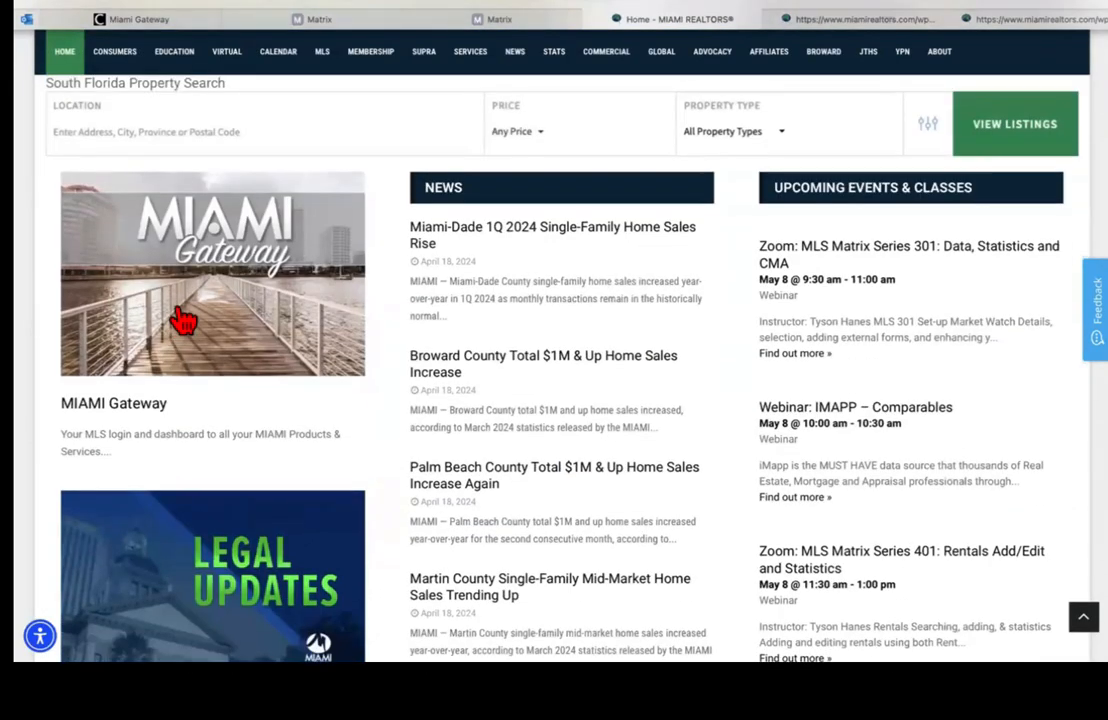
left_click(183, 320)
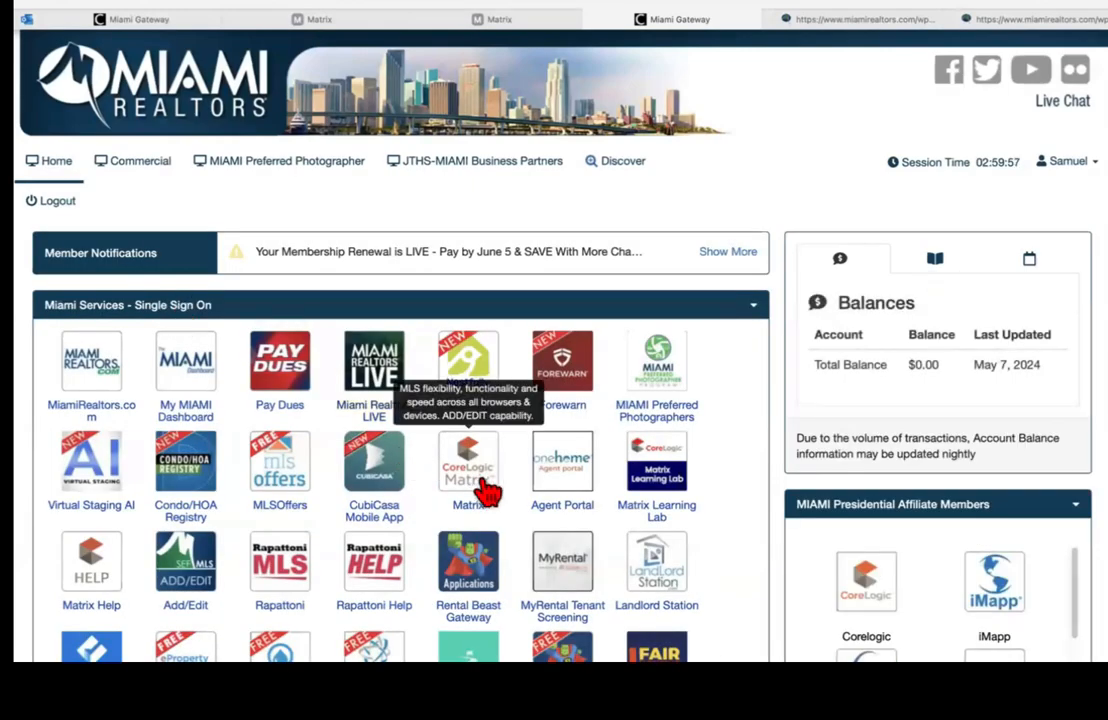
Step: Launch CoreLogic Matrix from the Miami Services single sign-on tiles
left_click(478, 482)
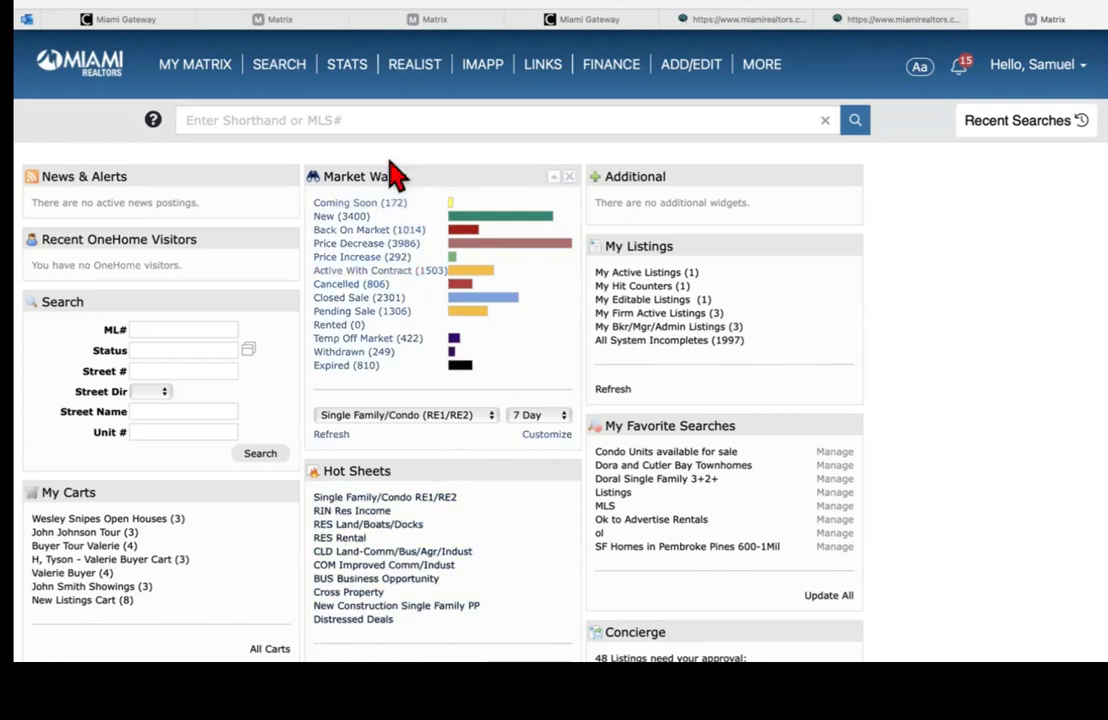
Step: Open the STATS tab to reach the Matrix statistics search form
left_click(347, 66)
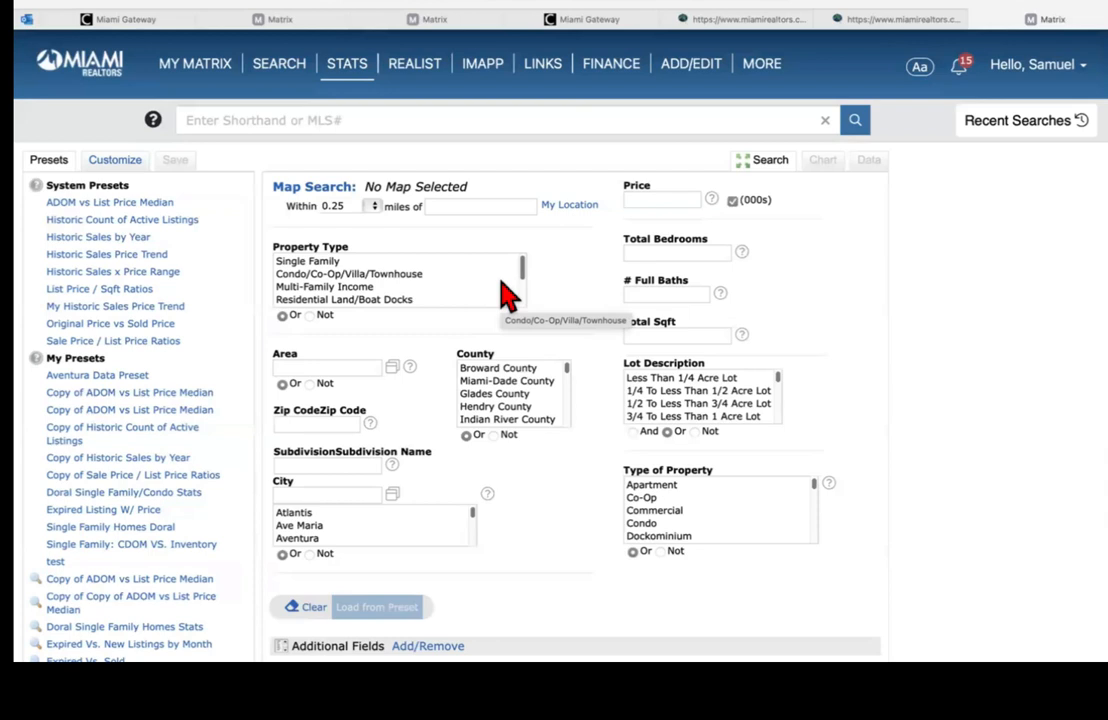
Step: Select Single Family in the Property Type list
left_click(305, 263)
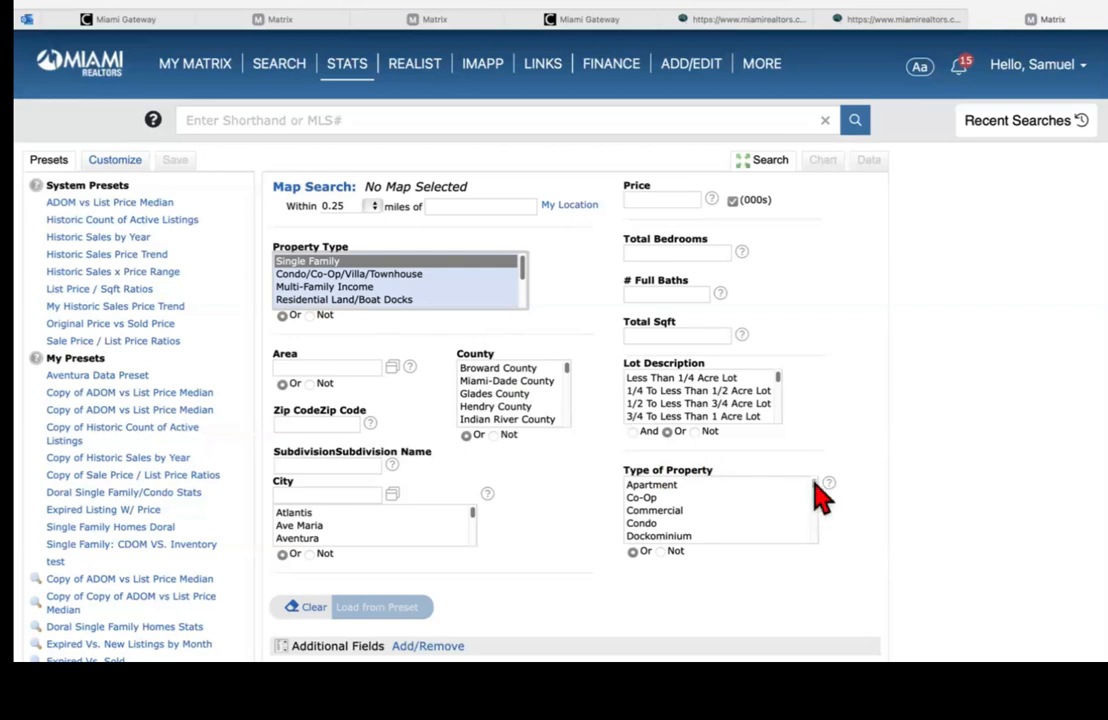
Step: Choose Single under Type of Property, keeping Single Family as the Property Type
left_click_drag(815, 481, 816, 527)
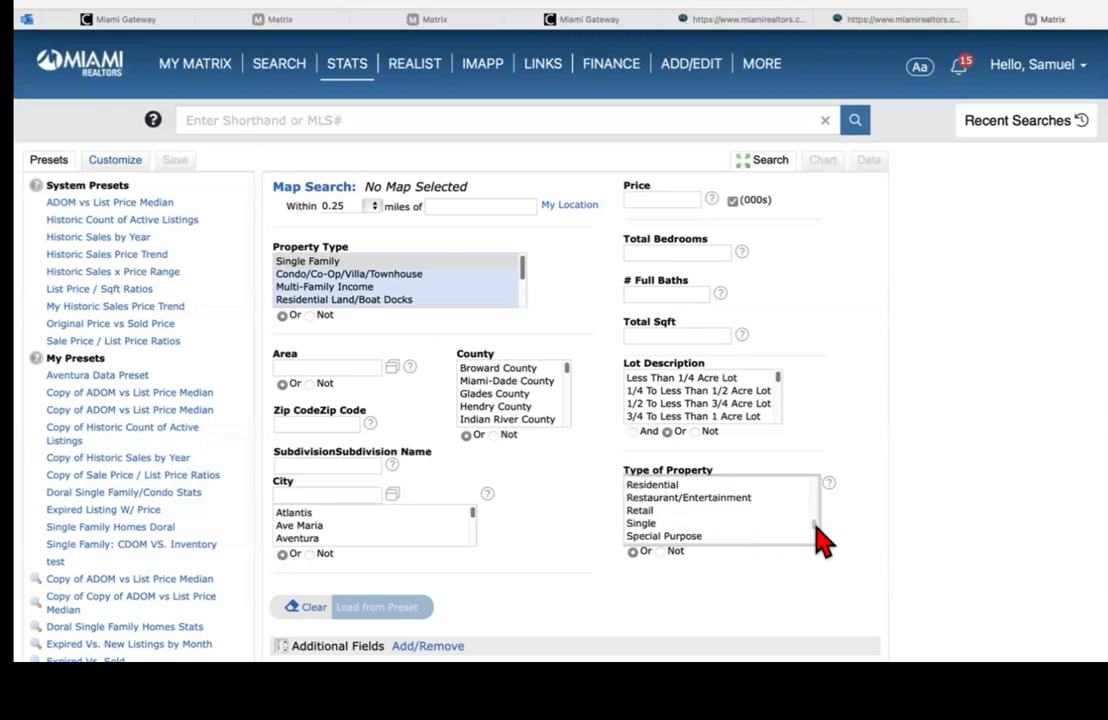
left_click(650, 524)
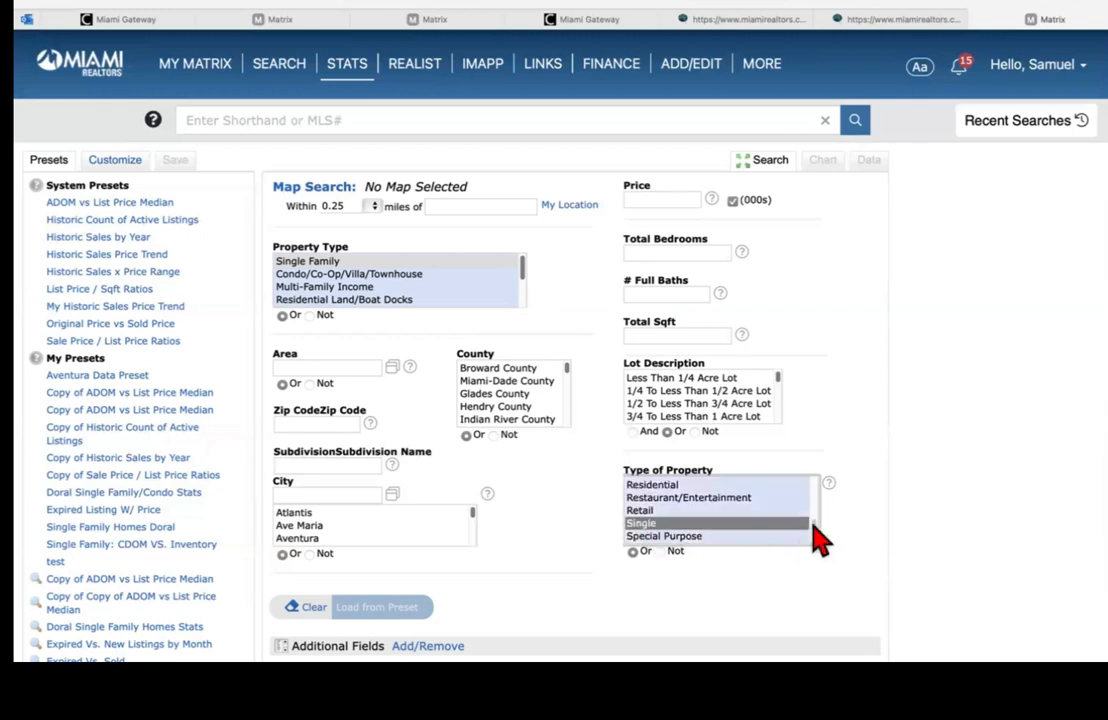
left_click_drag(815, 528, 814, 520)
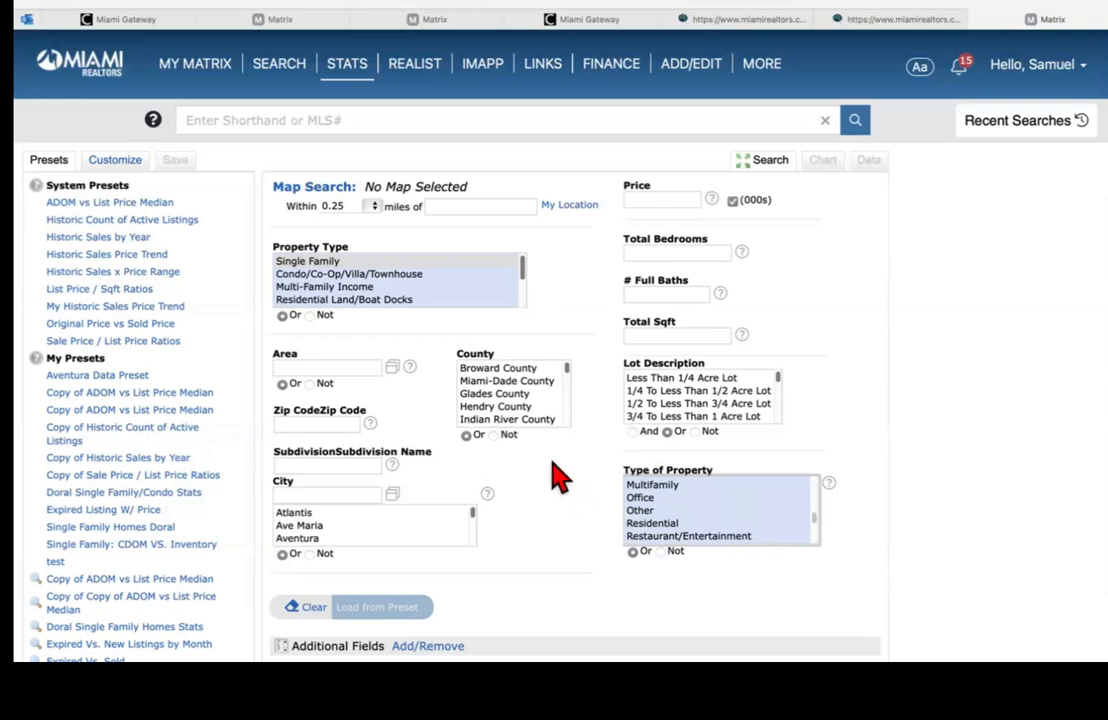
left_click(315, 264)
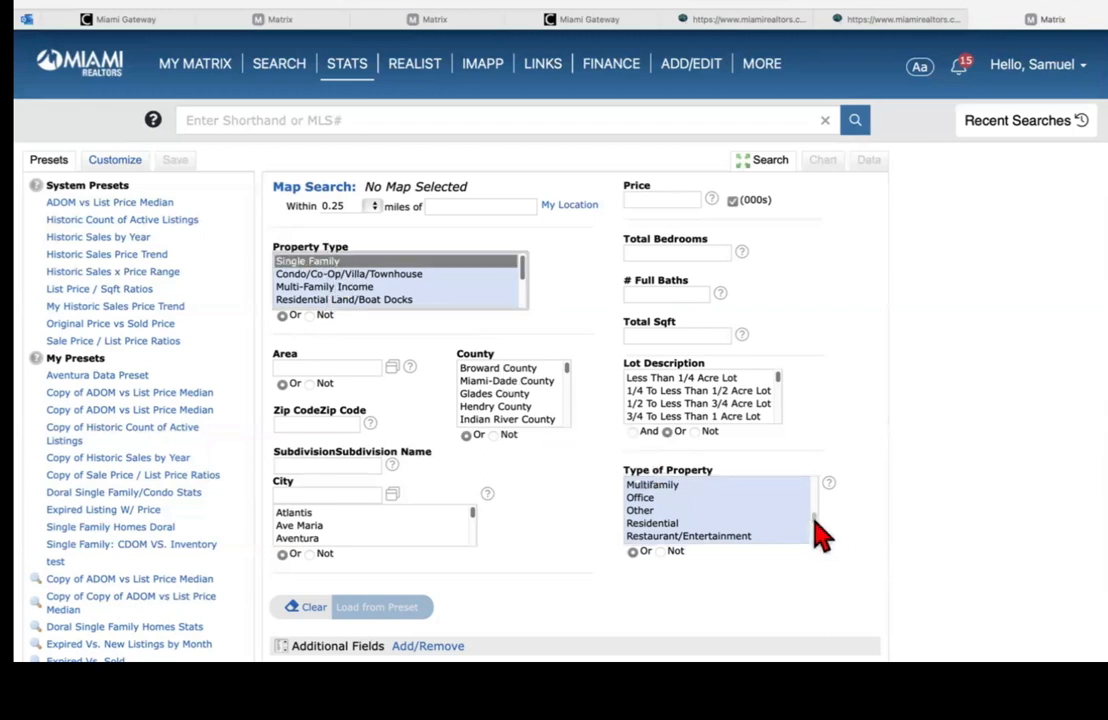
left_click_drag(814, 517, 815, 530)
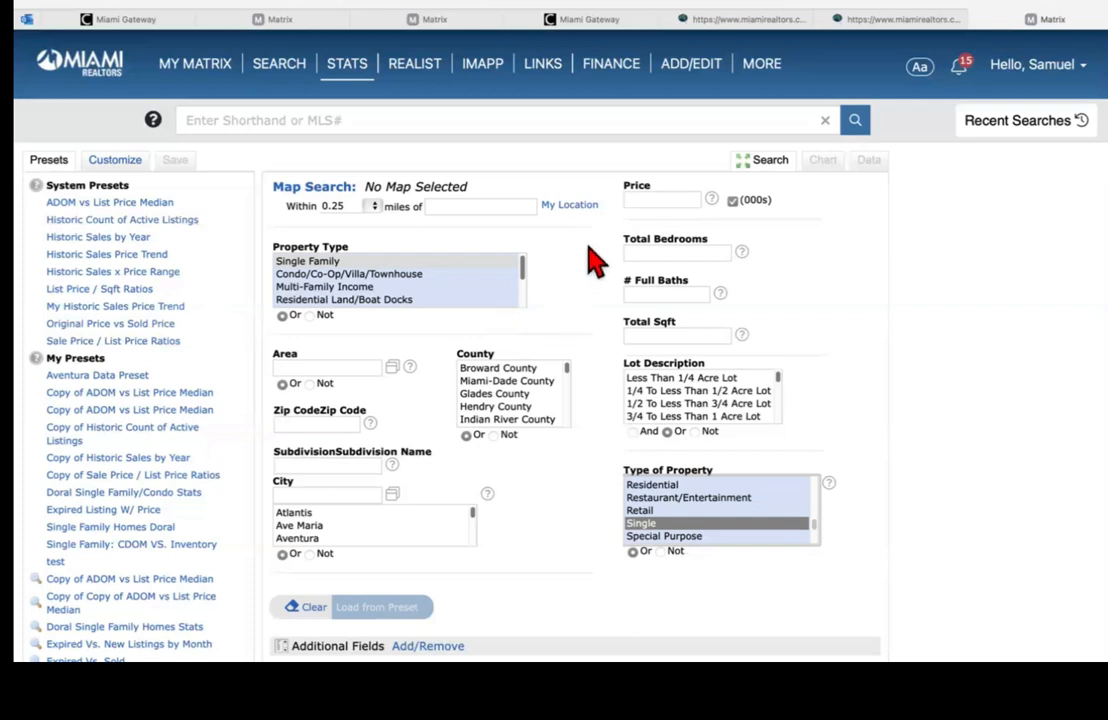
left_click(646, 250)
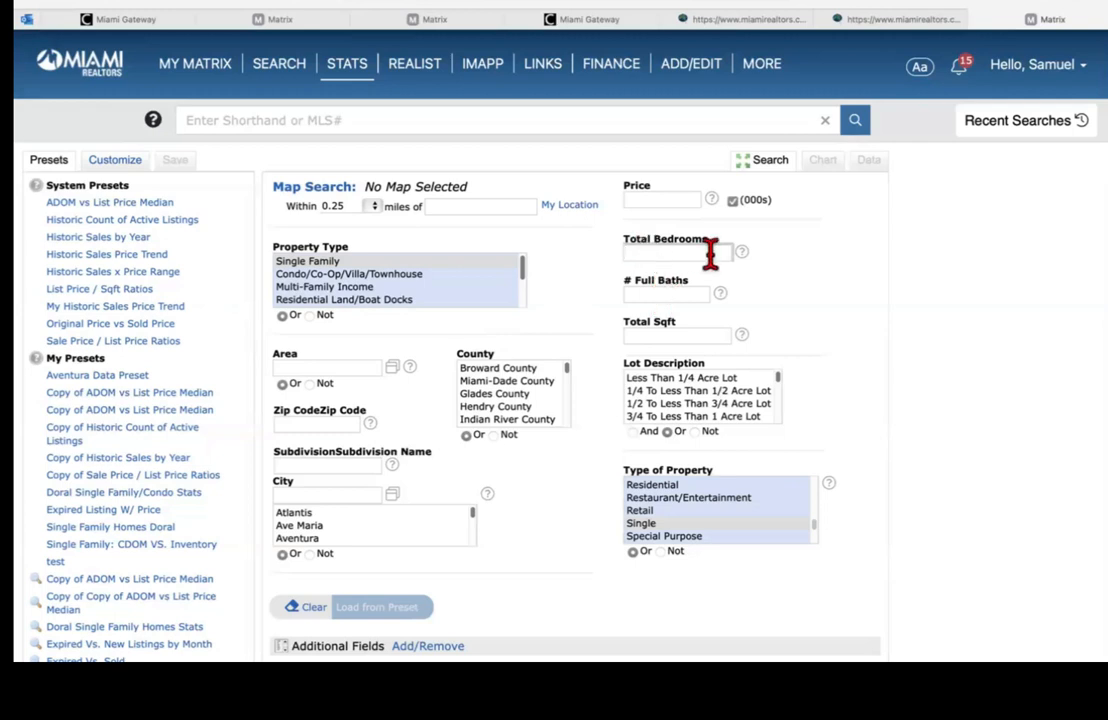
left_click(688, 293)
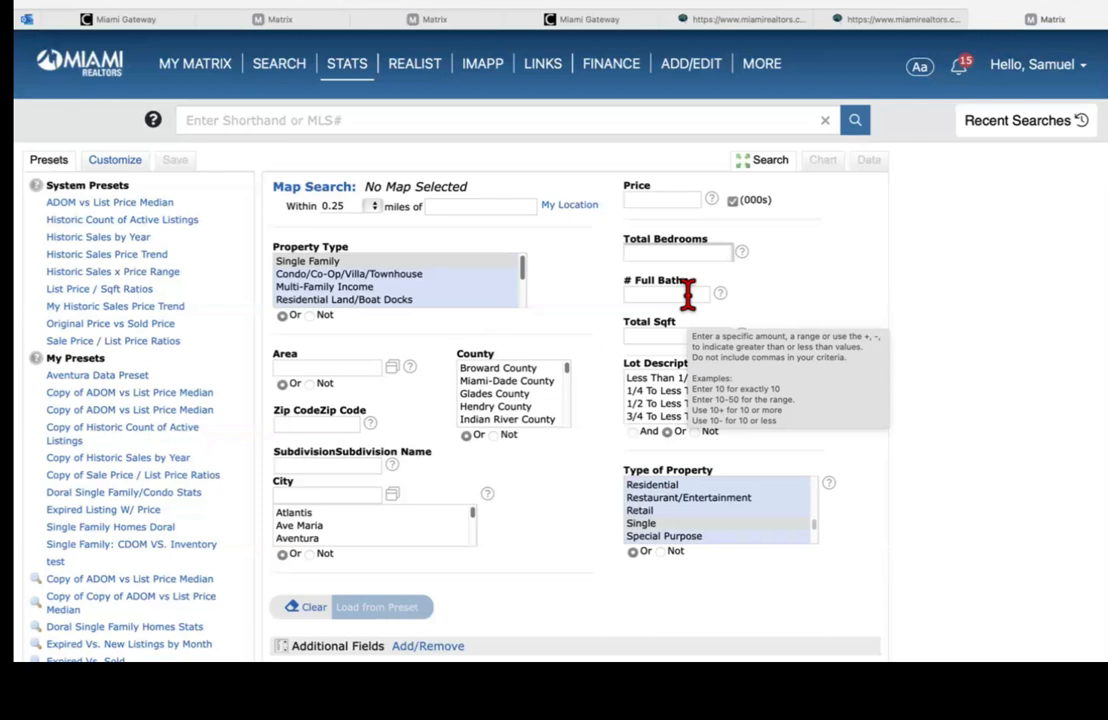
left_click(658, 252)
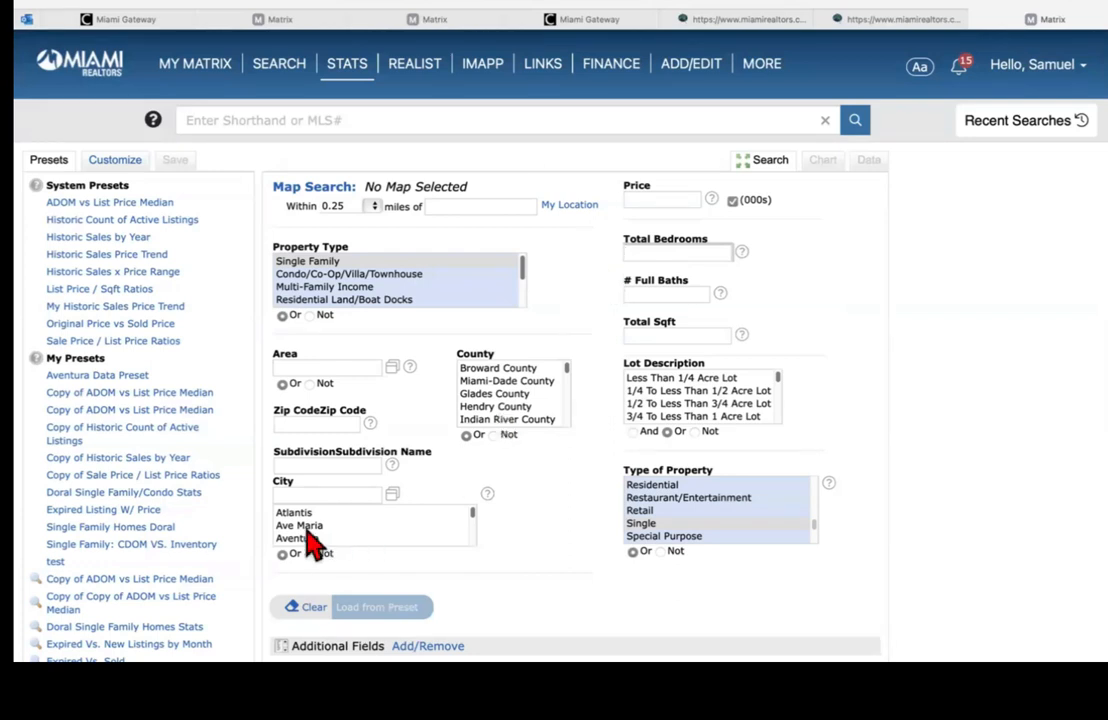
Step: Enter 'pembroke pines' as the City criterion
left_click(291, 491)
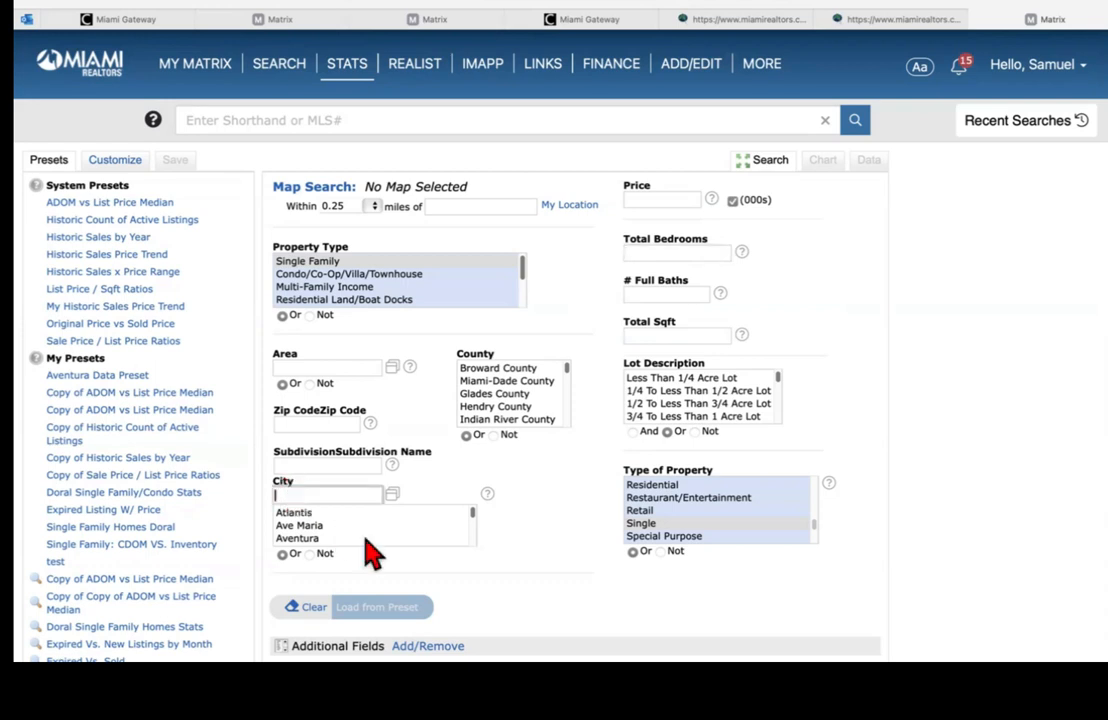
type("pem")
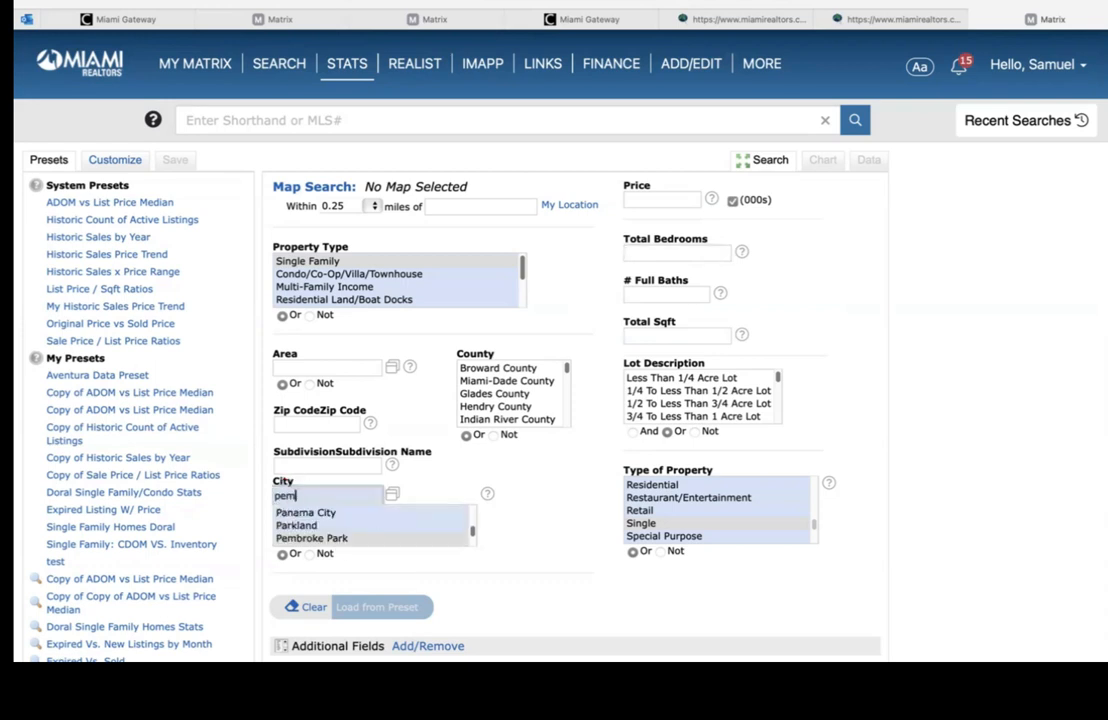
type("broke pines")
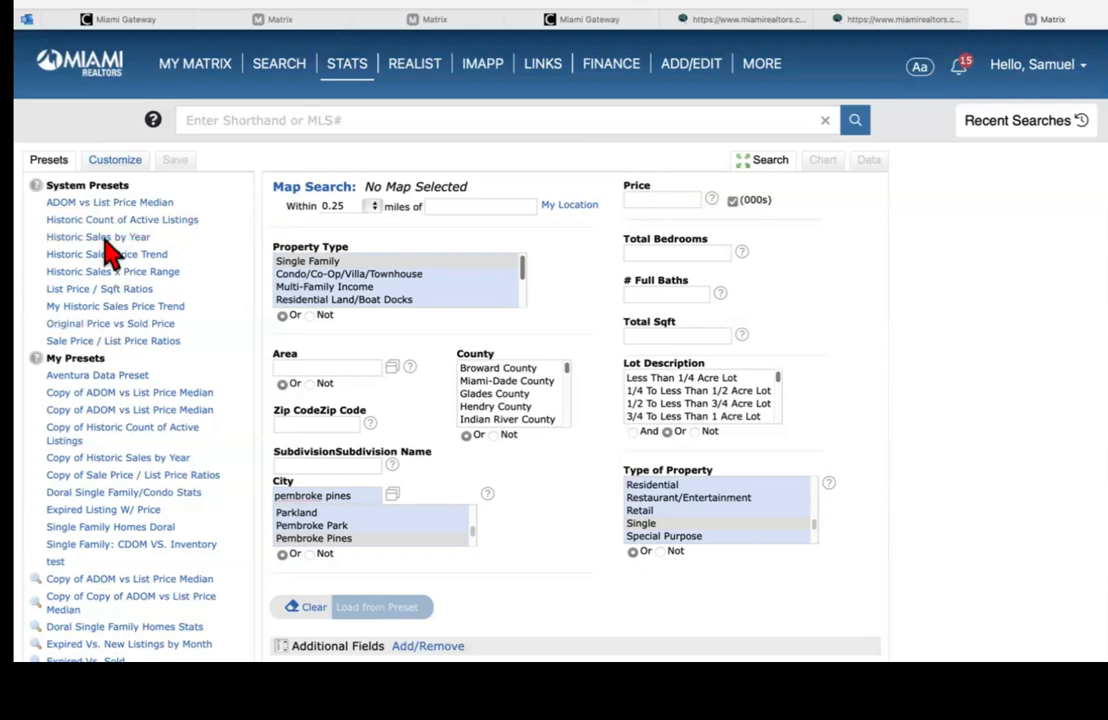
left_click(663, 202)
Step: Try then clear 200-400 and 1000-2000 price ranges, and pick the ADOM vs List Price Median preset
left_click(648, 203)
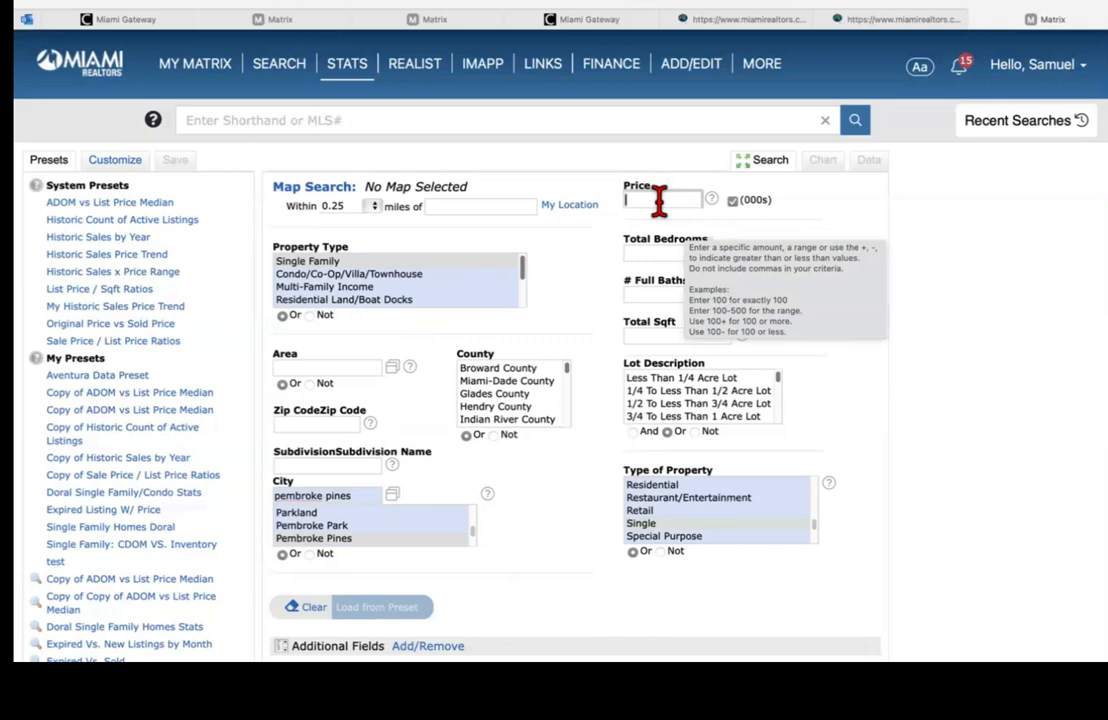
type("200-400")
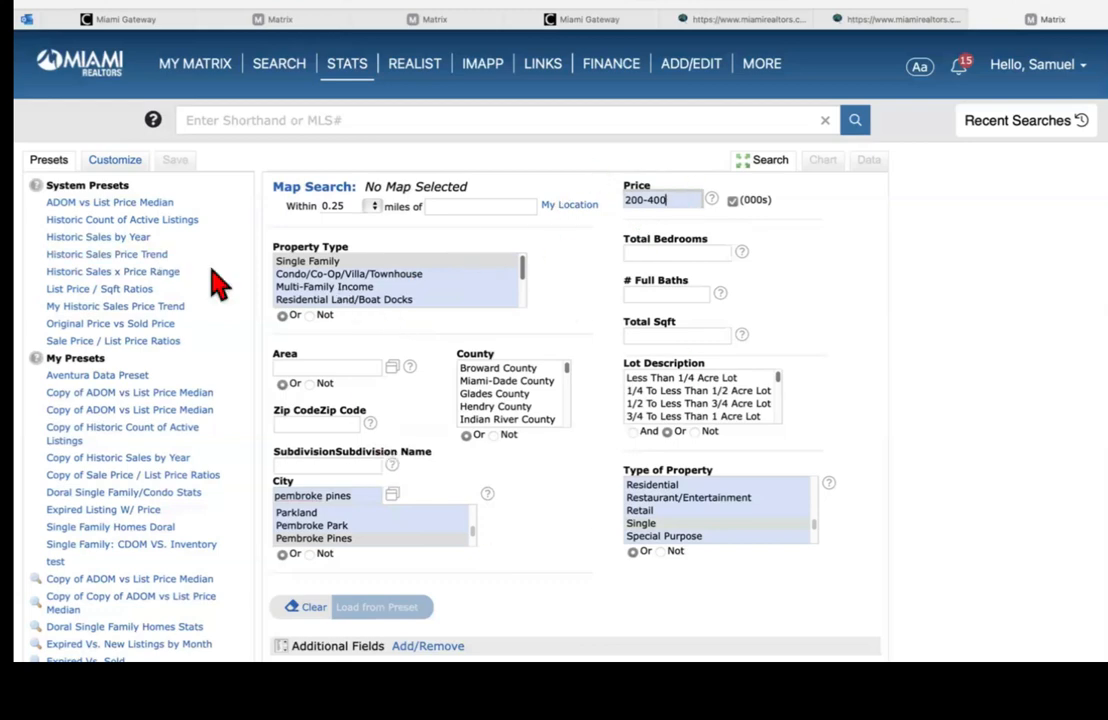
key("BackSpace")
key("BackSpace")
key("BackSpace")
key("BackSpace")
key("BackSpace")
key("BackSpace")
key("BackSpace")
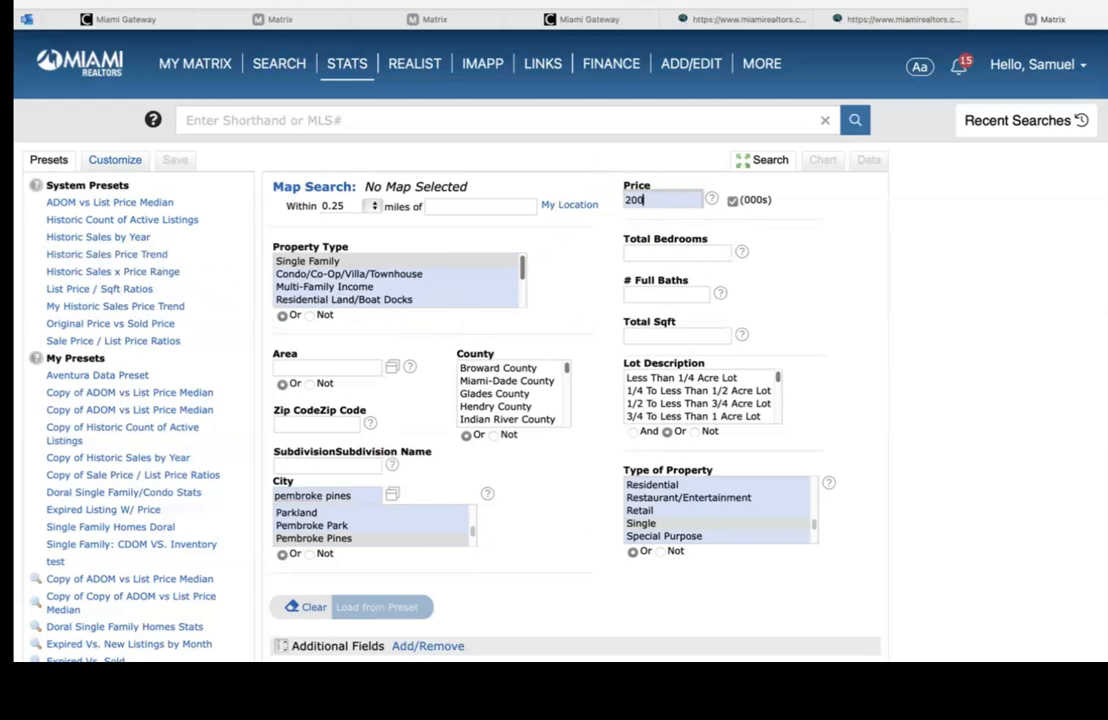
type("1000-20")
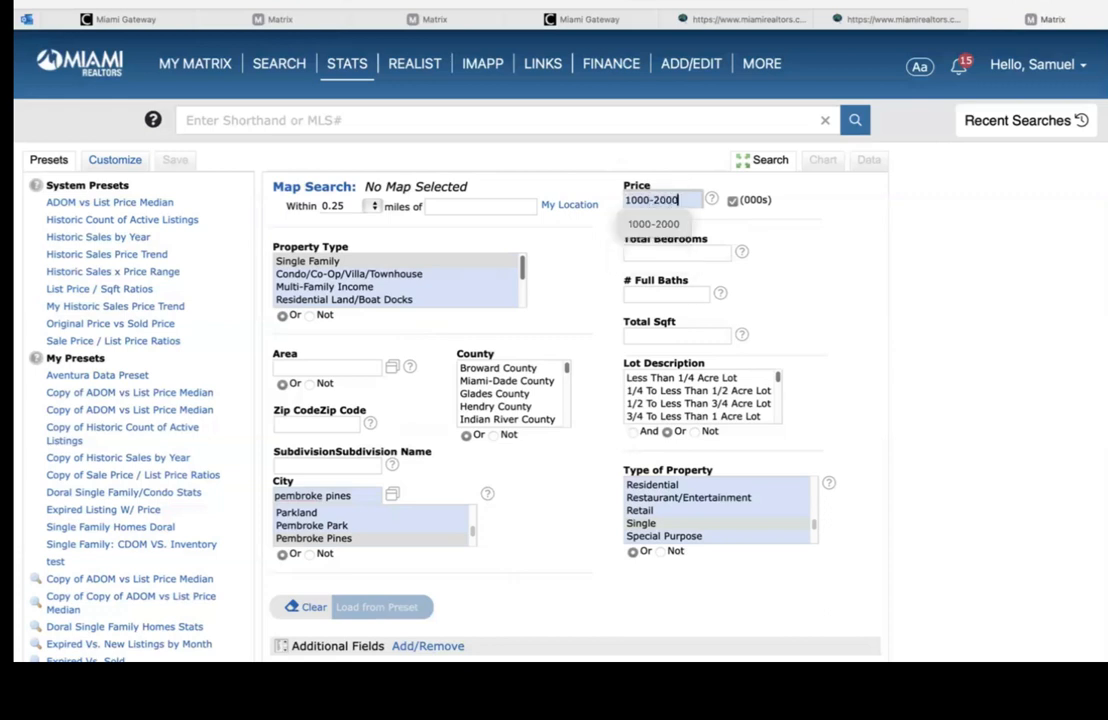
type("00")
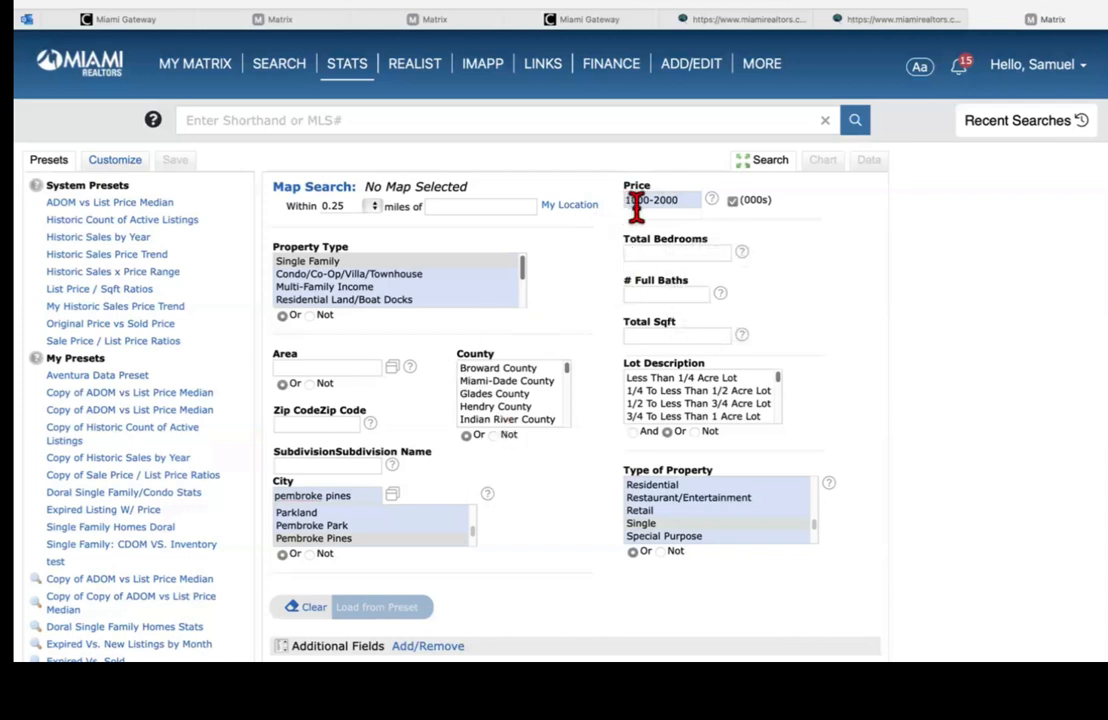
left_click(689, 200)
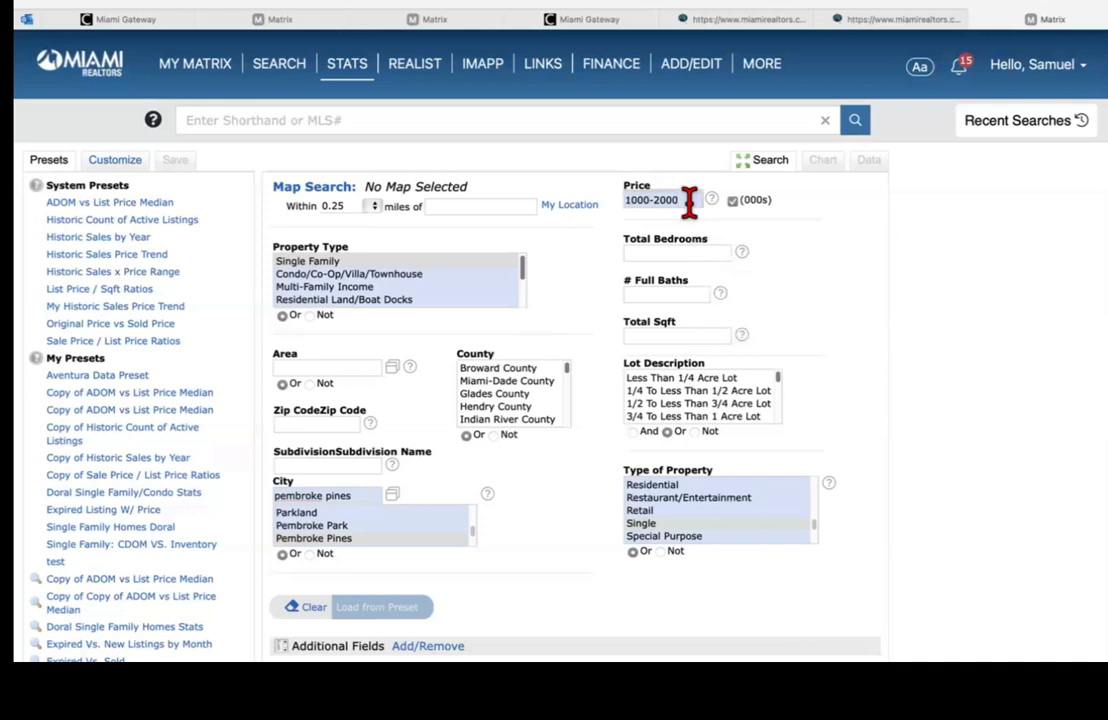
key("BackSpace")
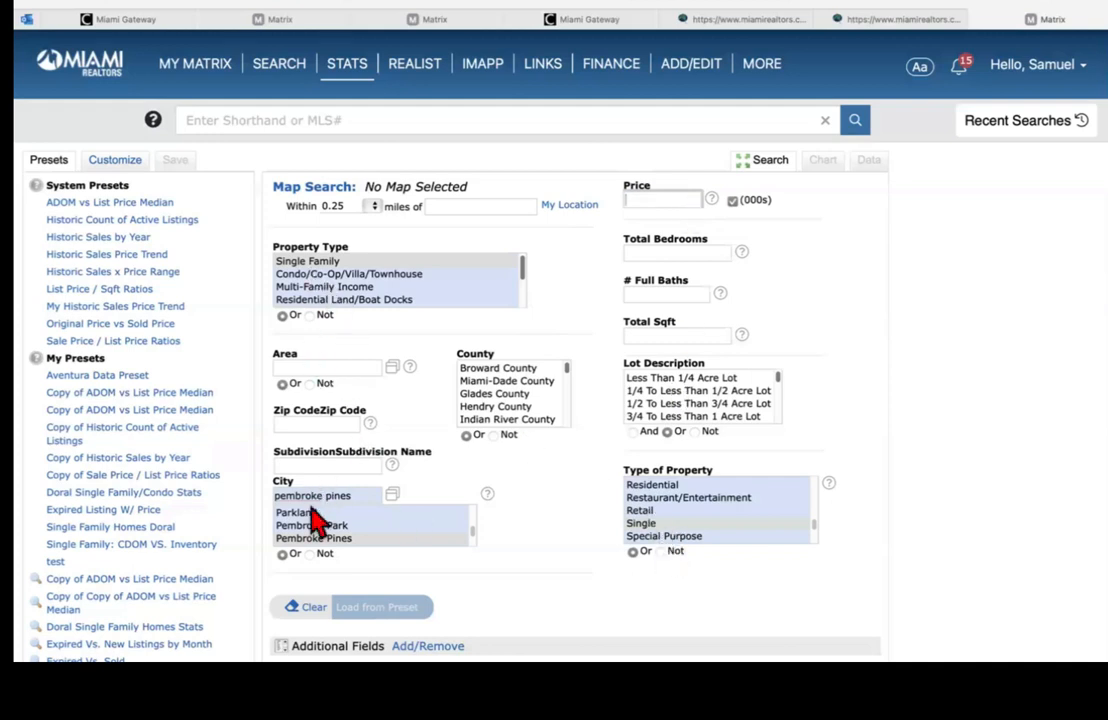
left_click(143, 204)
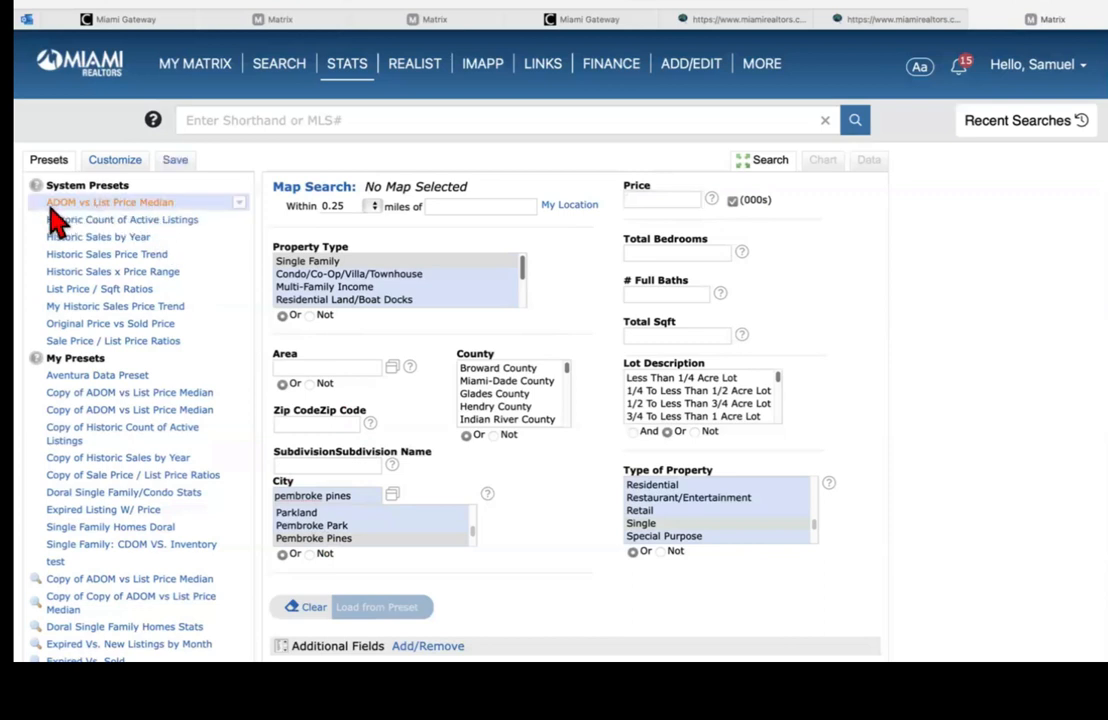
scroll(415, 250, "down", 3)
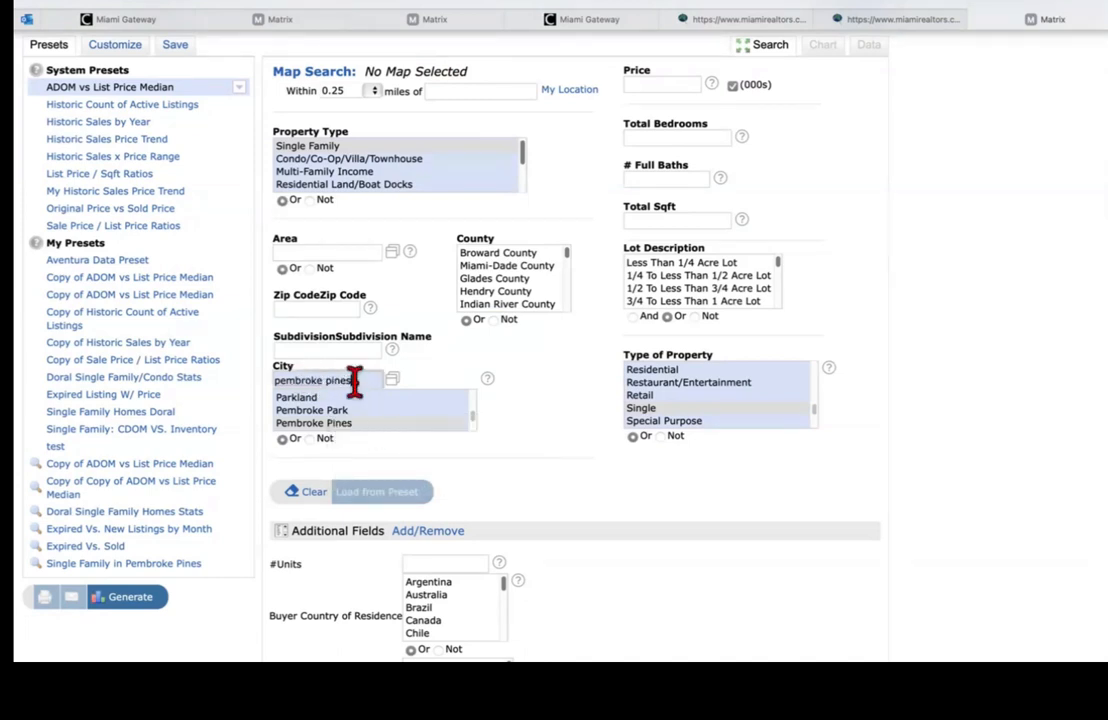
type(", fort")
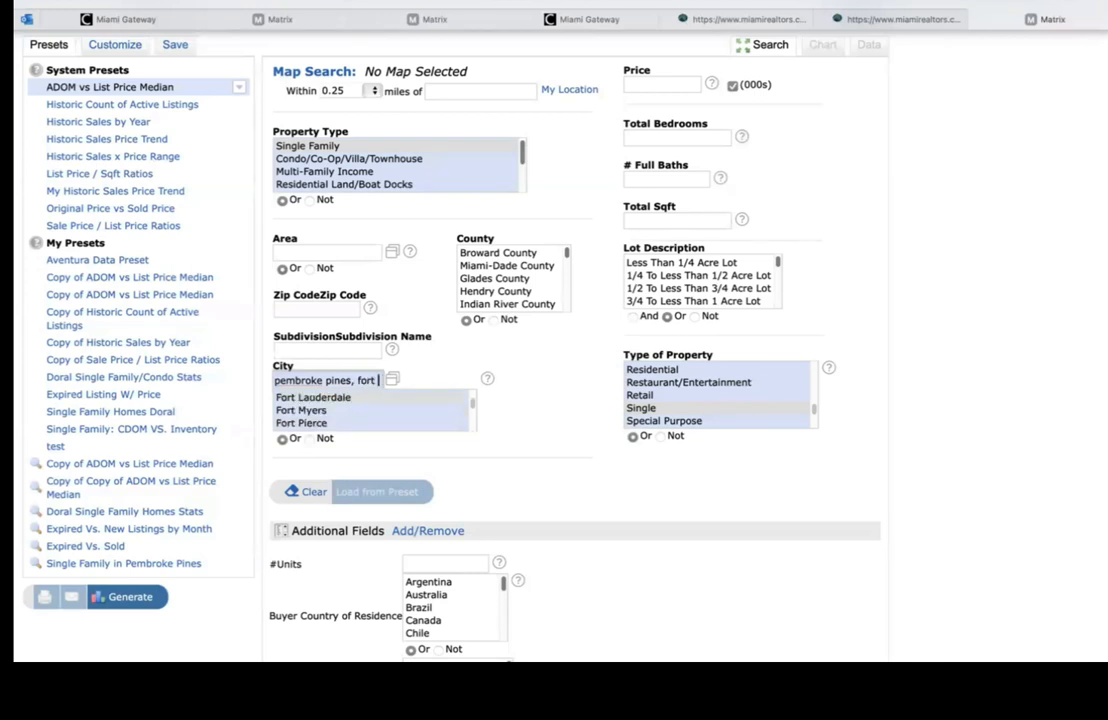
key("BackSpace")
key("BackSpace")
key("BackSpace")
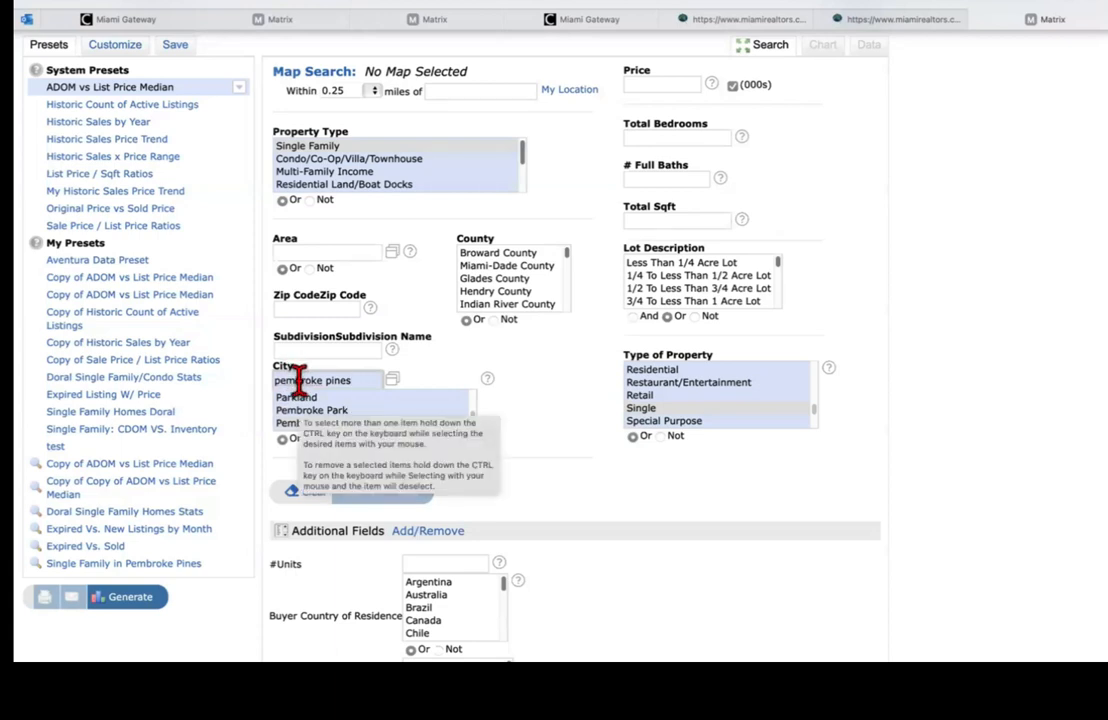
left_click(392, 382)
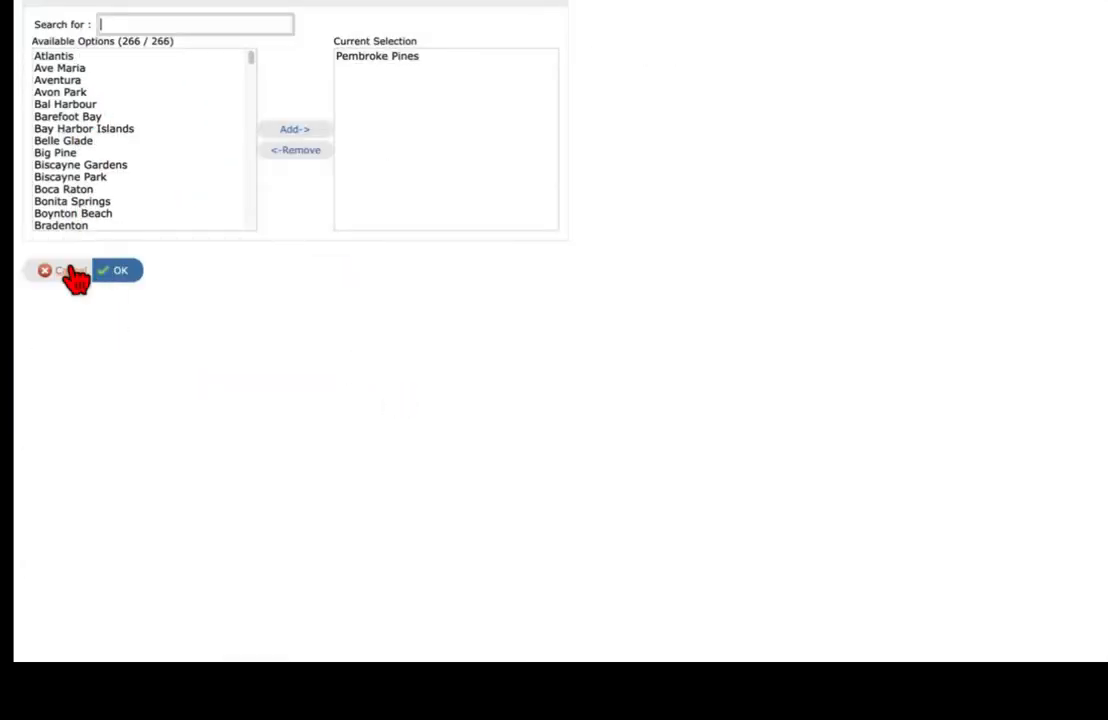
left_click(72, 272)
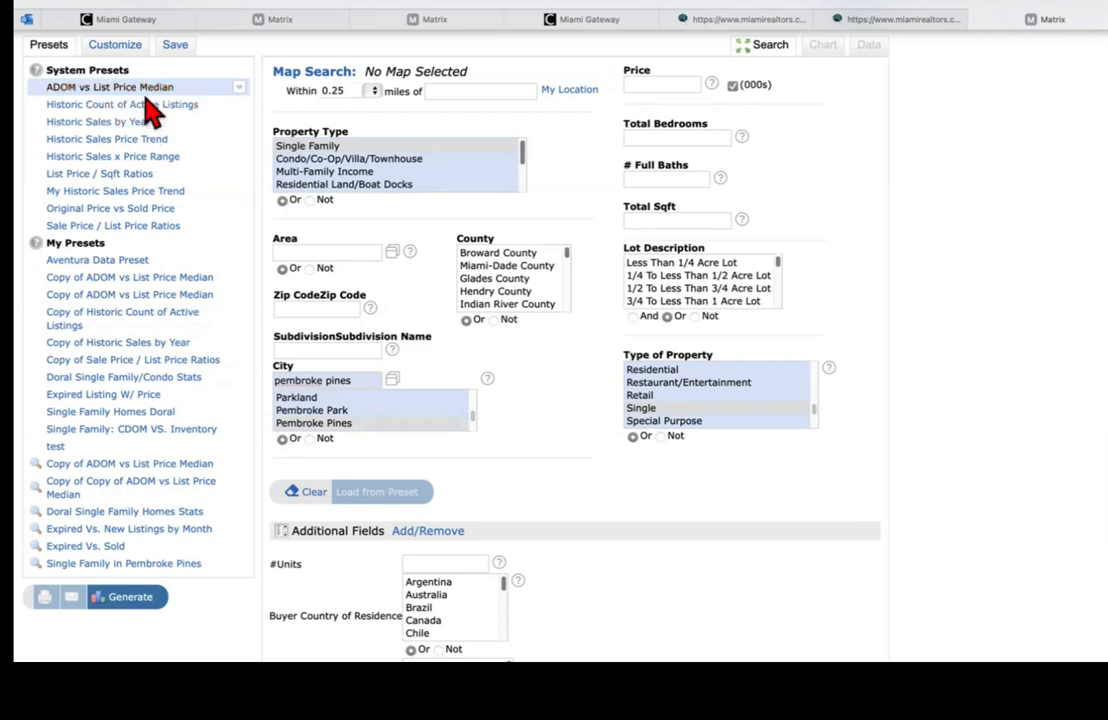
Step: Generate the ADOM vs List Price Median chart for Pembroke Pines and review it
left_click(130, 597)
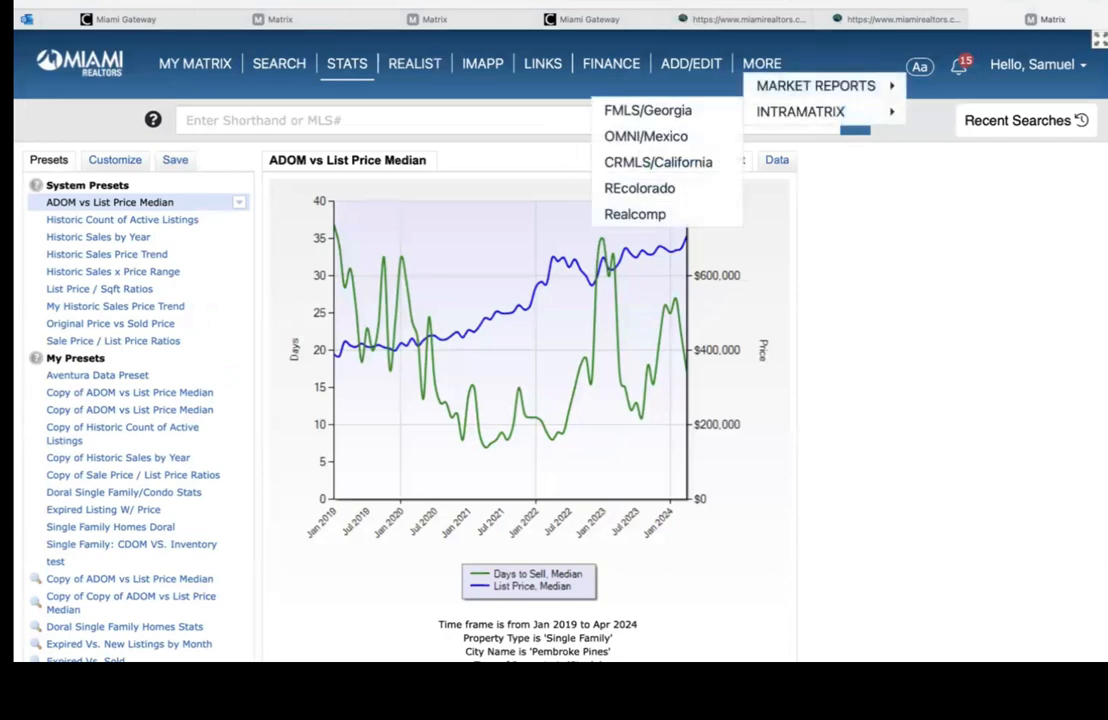
scroll(745, 160, "down", 1)
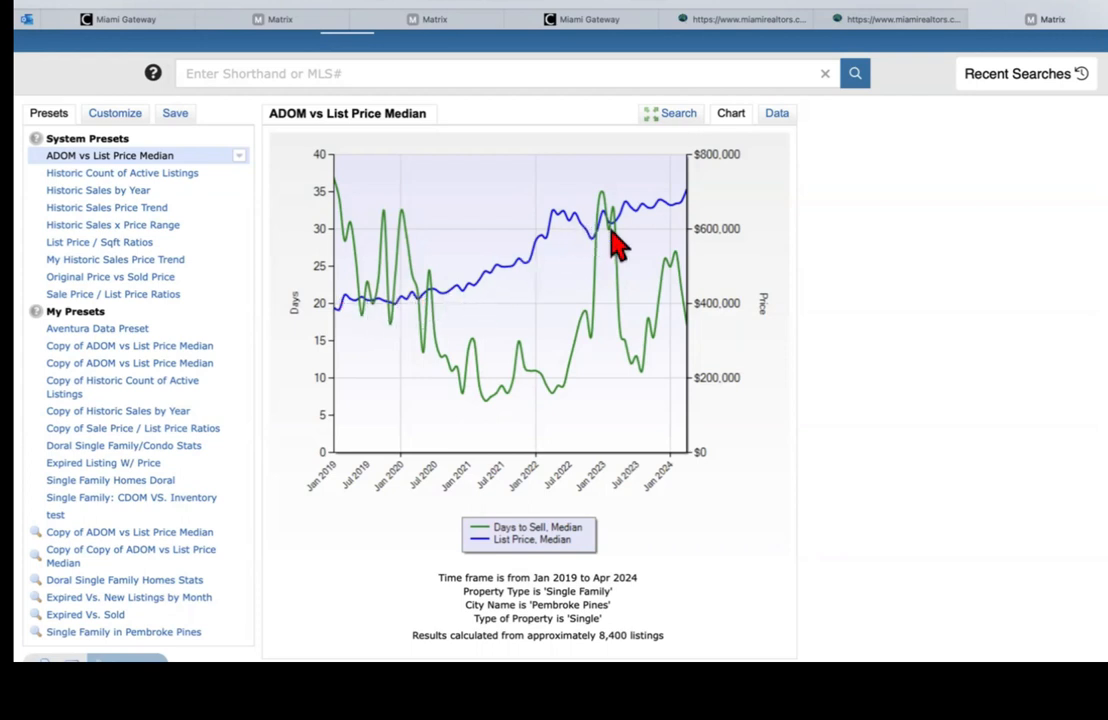
mouse_move(611, 230)
mouse_move(687, 6)
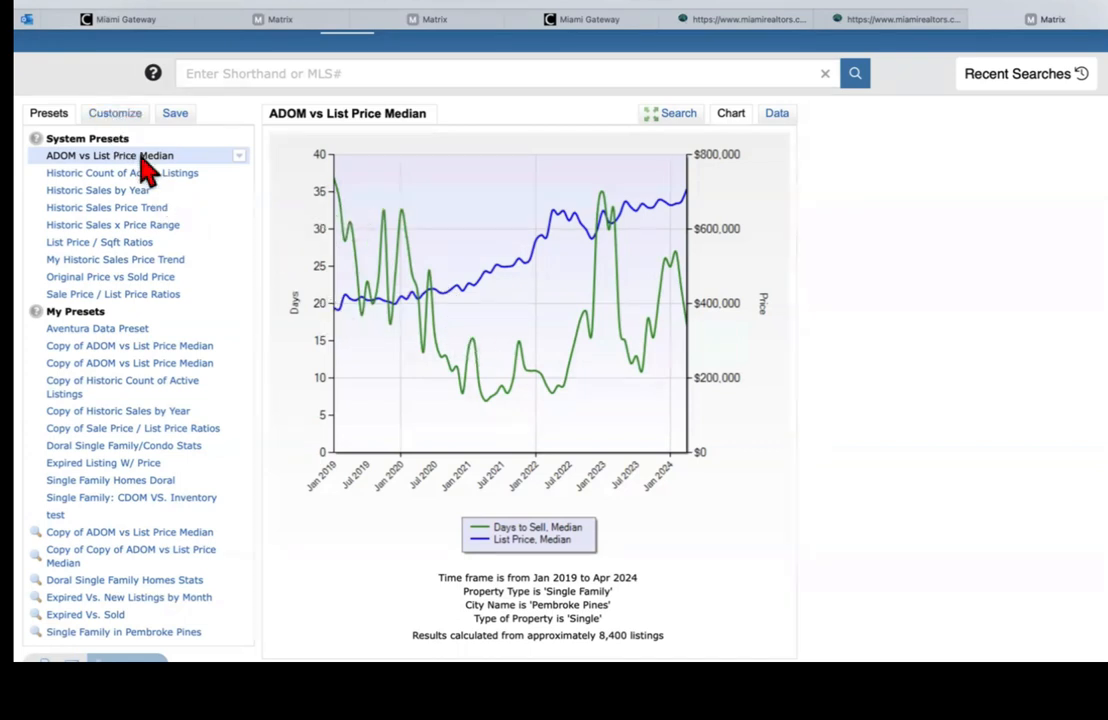
Step: Customize the chart's Time Frame to Past 12 Months
left_click(117, 116)
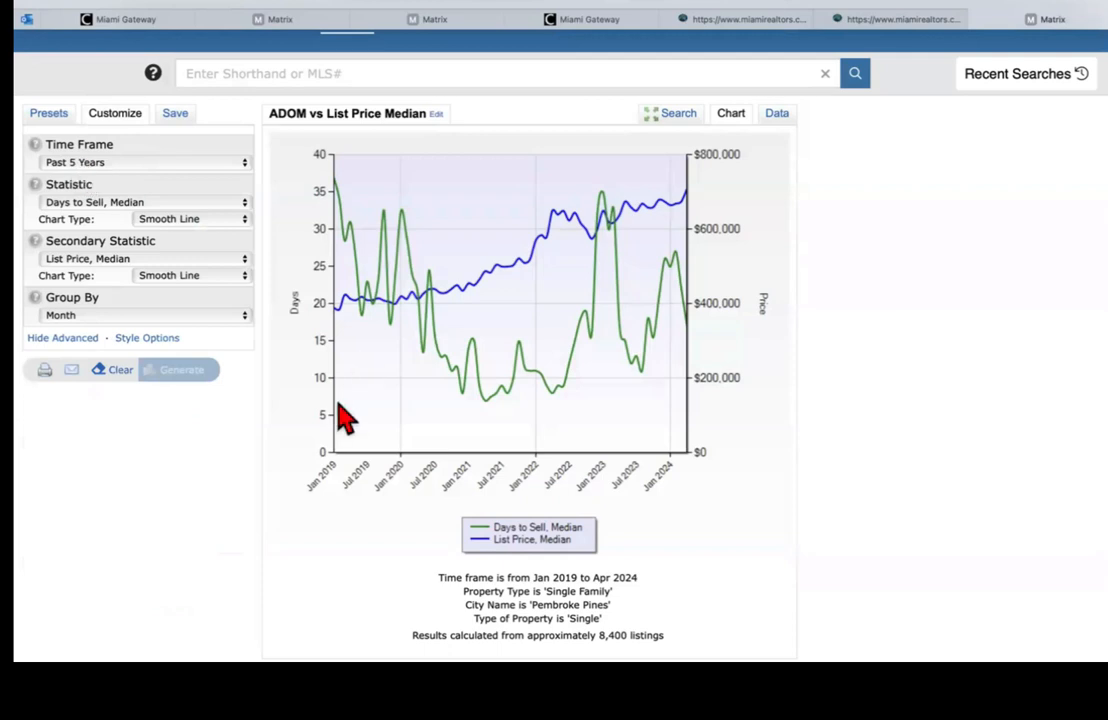
left_click(90, 164)
left_click(30, 161)
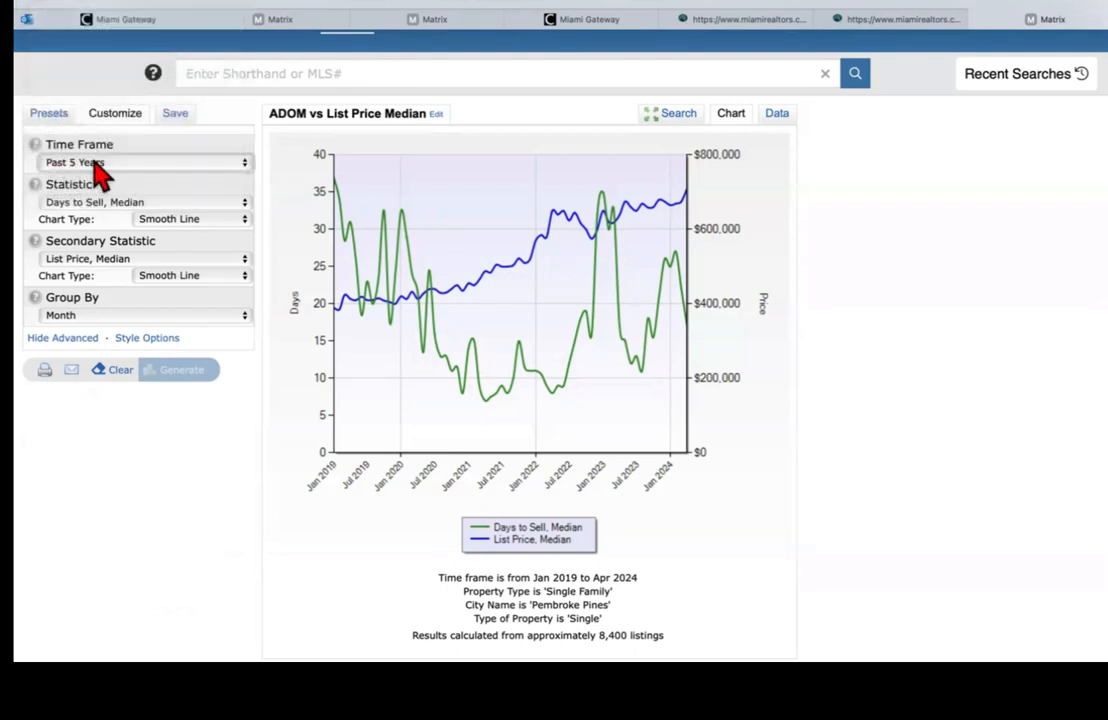
left_click(80, 162)
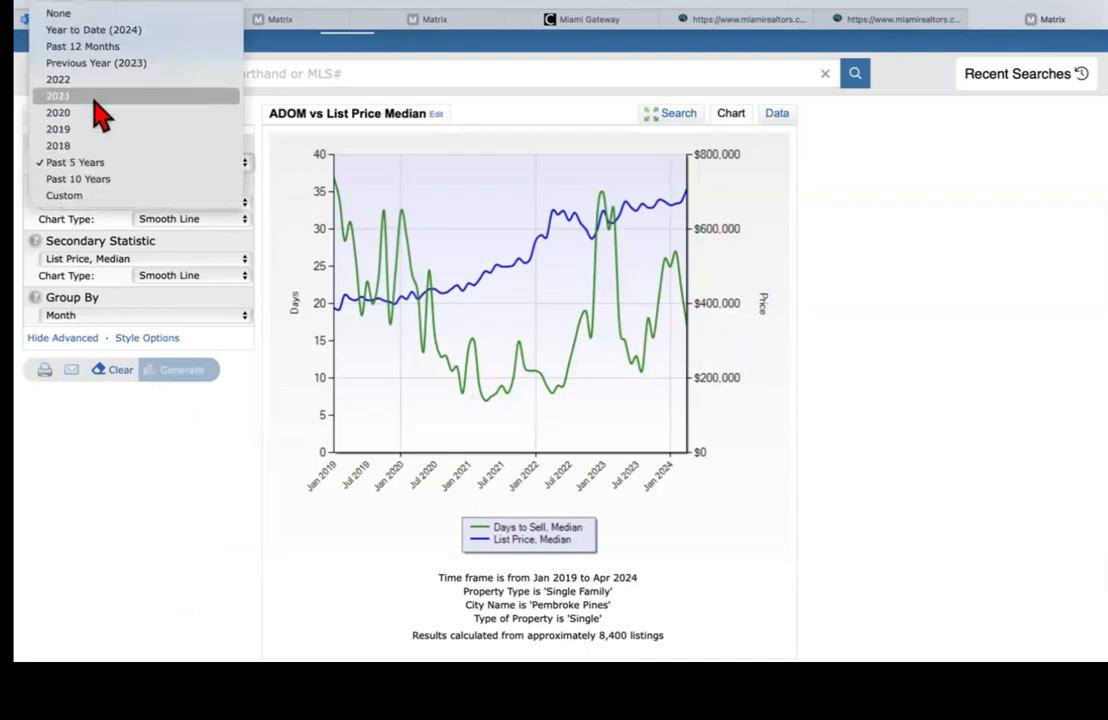
left_click(92, 46)
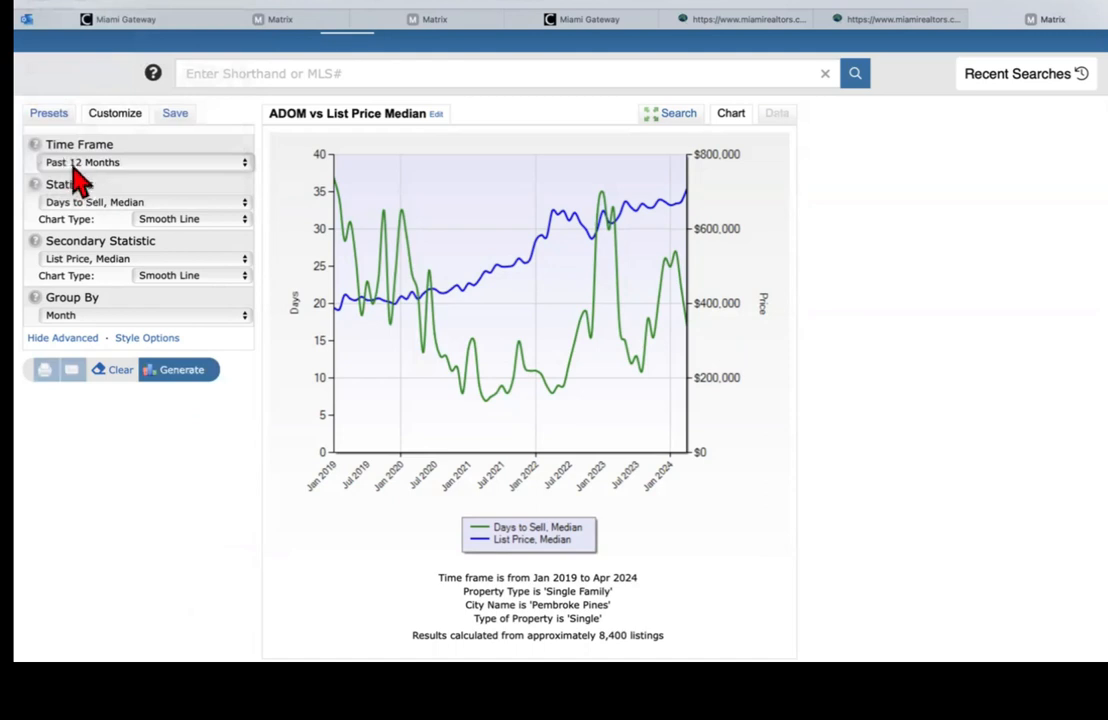
Step: Regenerate the chart and show its monthly figures in the Data table
left_click(195, 372)
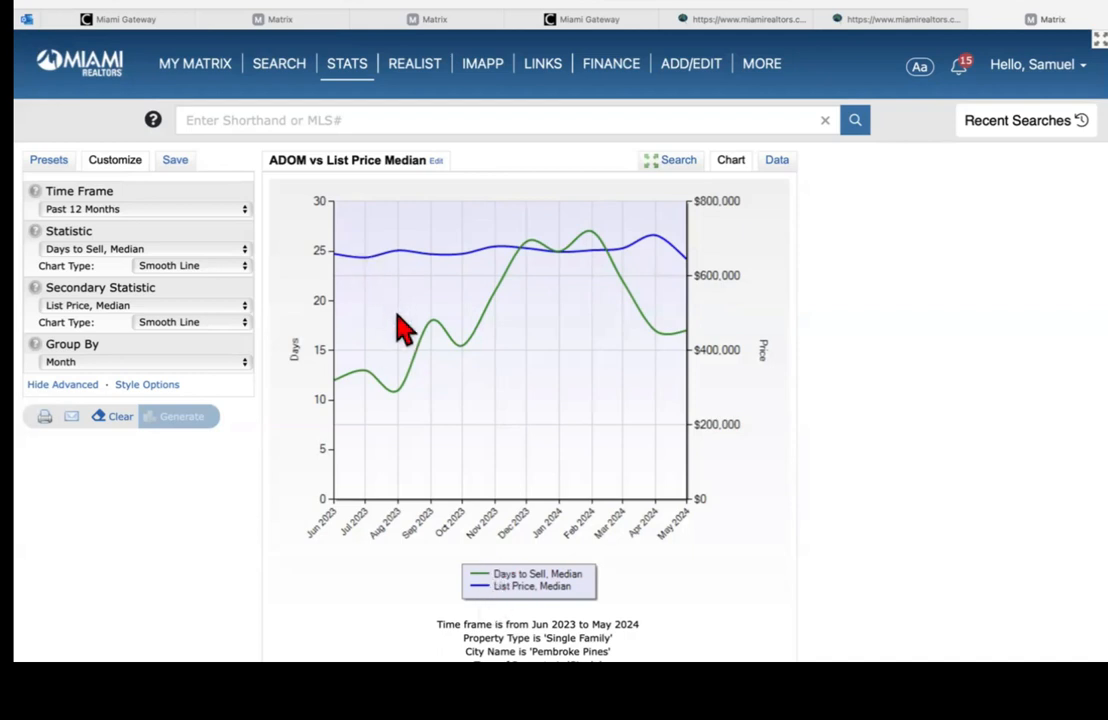
left_click(50, 162)
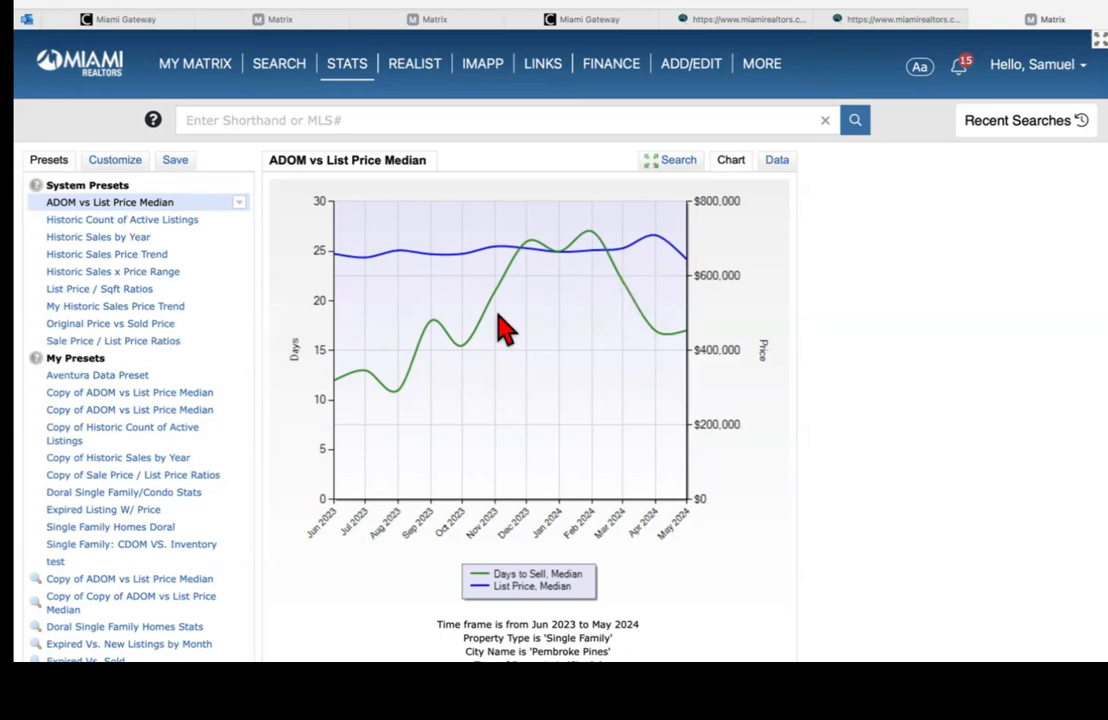
left_click(778, 166)
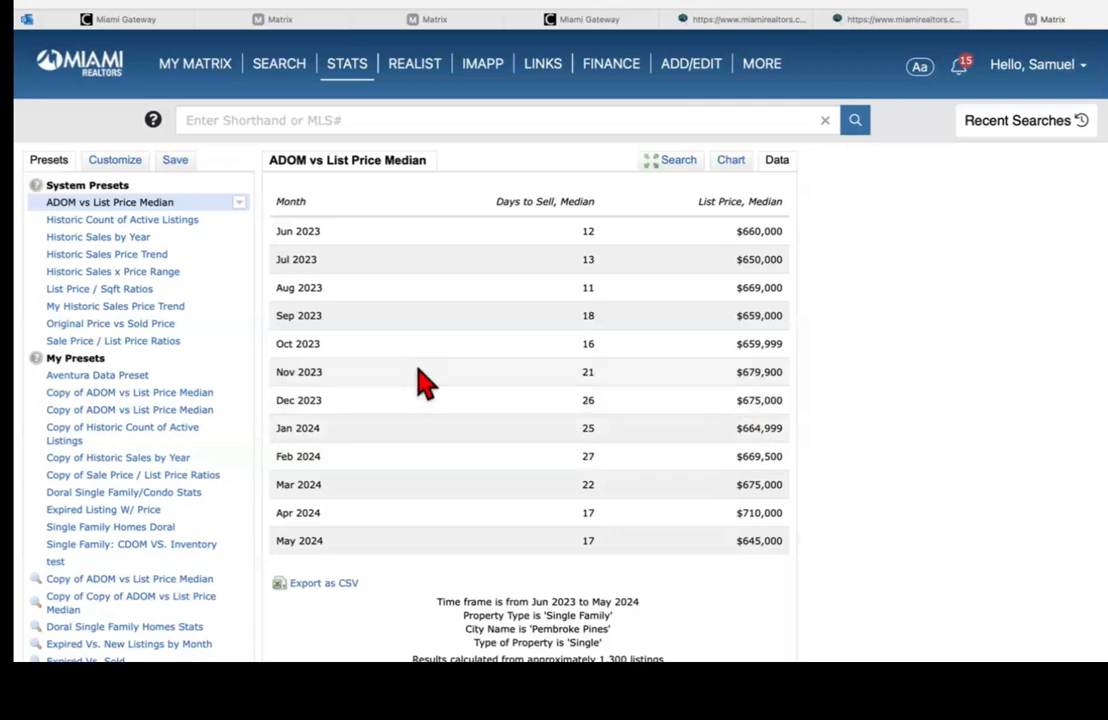
Step: Generate the Historic Count of Active Listings report for Pembroke Pines, covering Jan 2019–Apr 2024
left_click(100, 222)
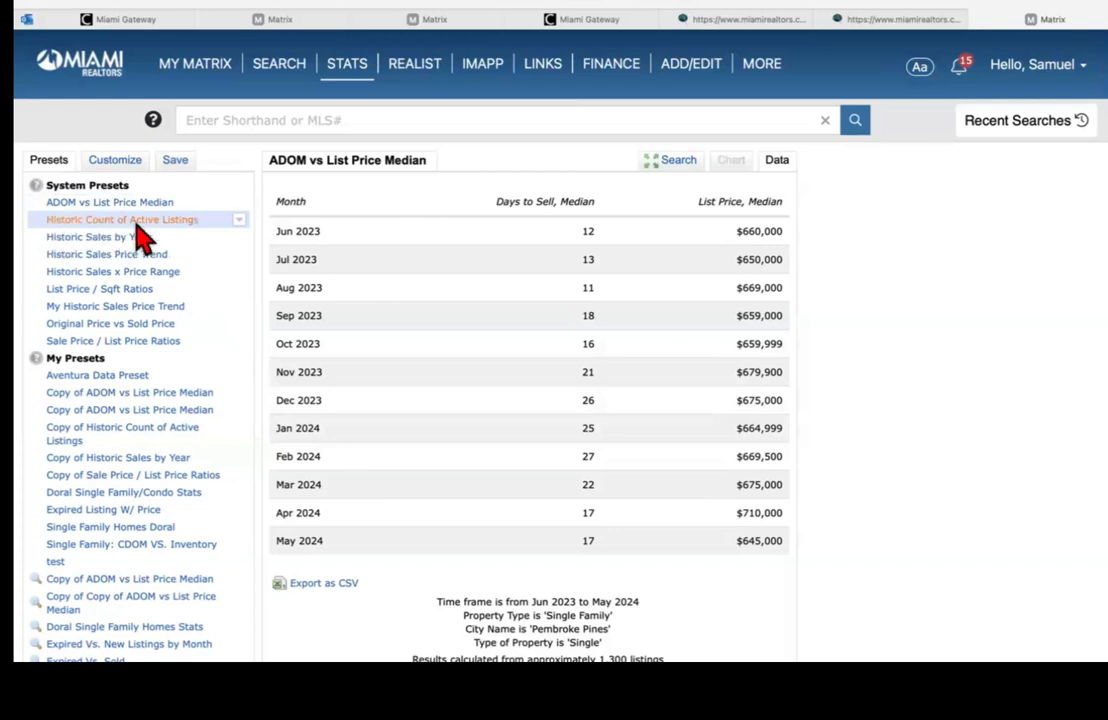
scroll(360, 492, "down", 3)
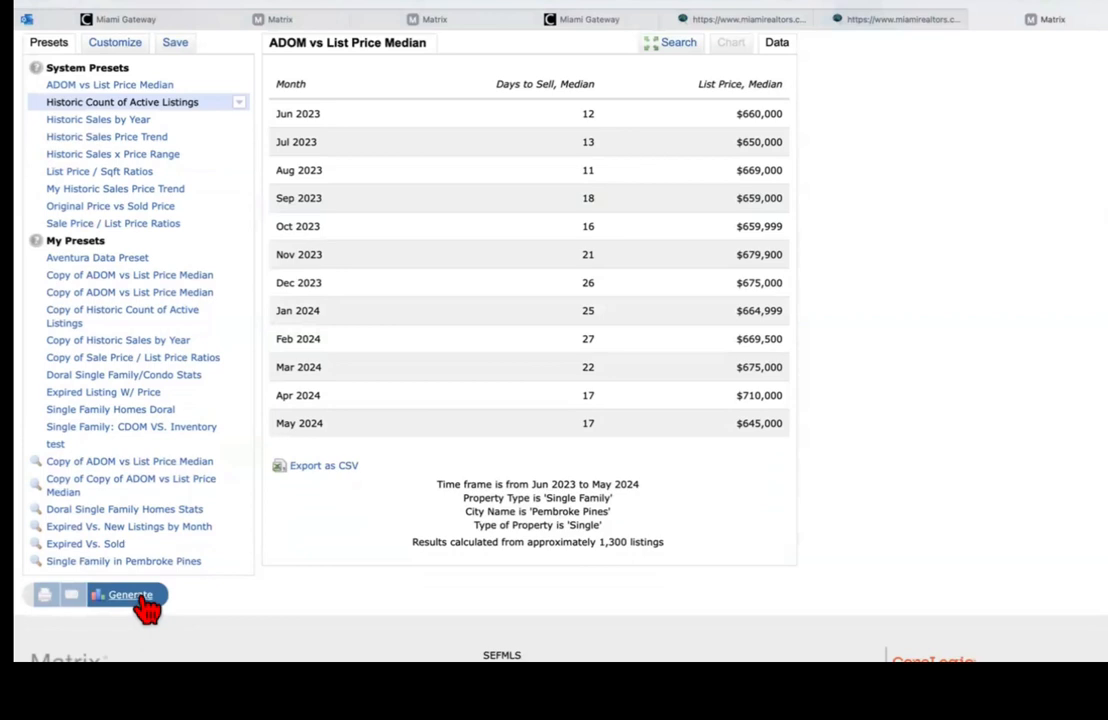
left_click(140, 597)
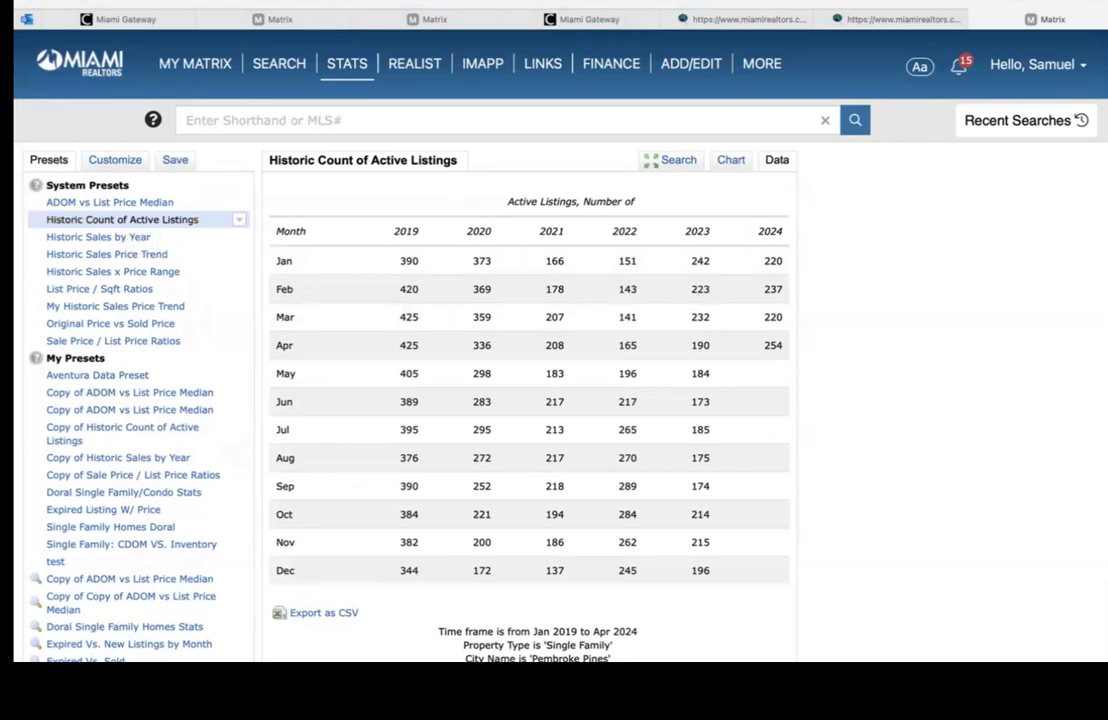
scroll(480, 350, "down", 3)
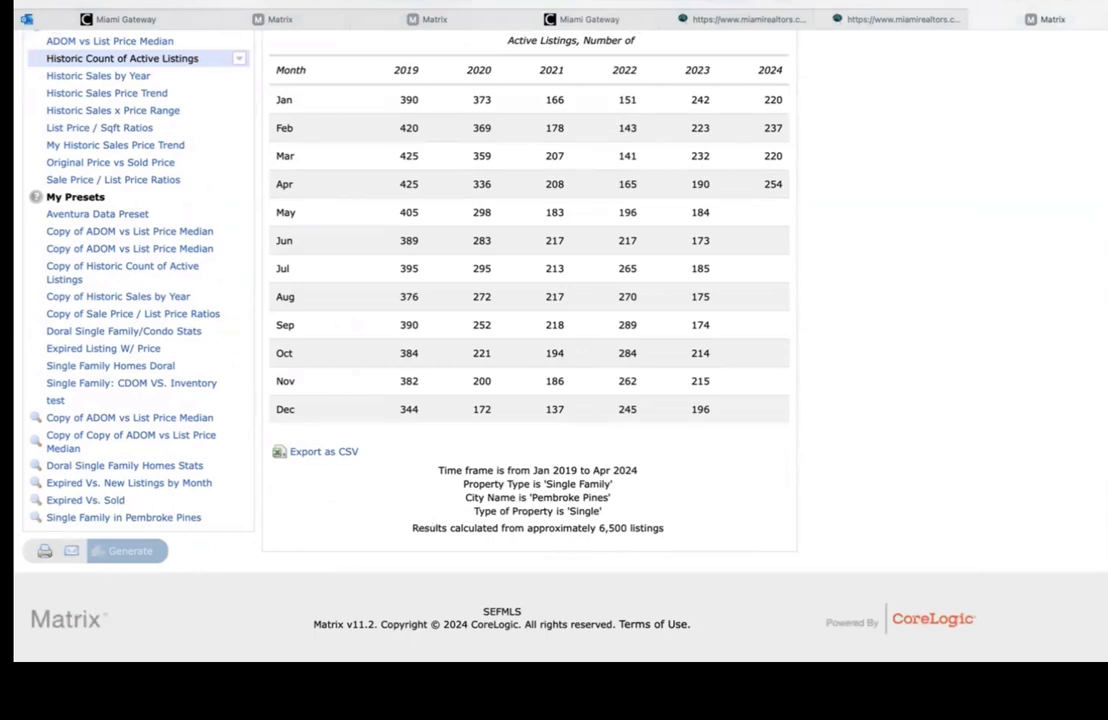
scroll(530, 350, "up", 3)
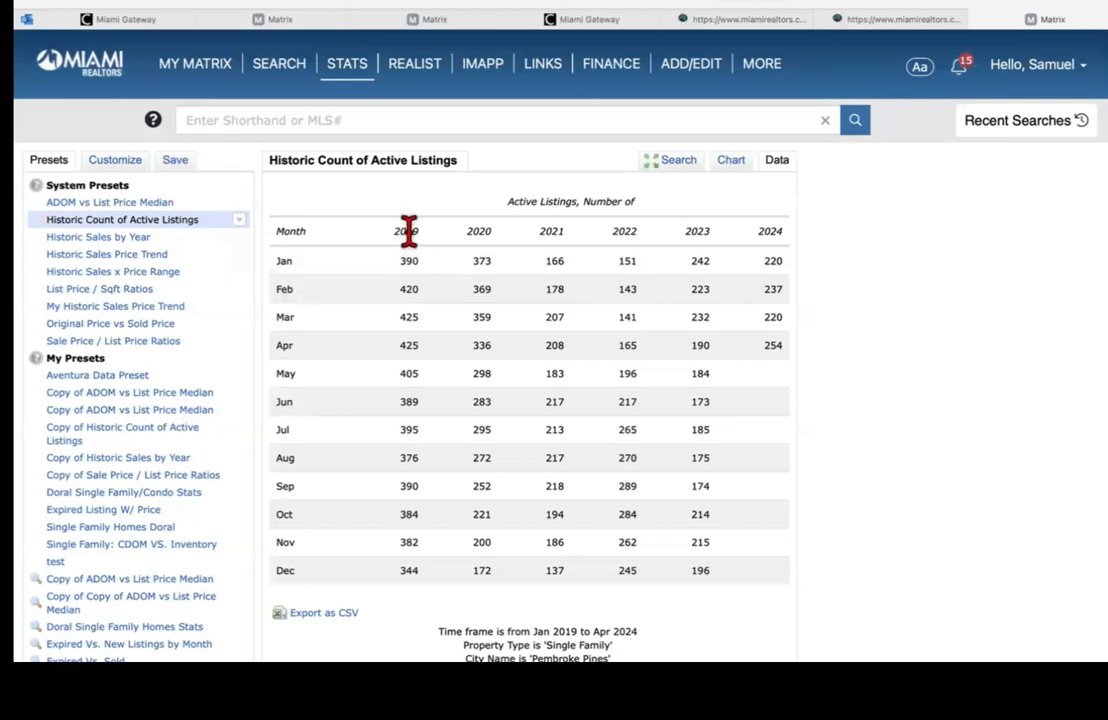
left_click(118, 162)
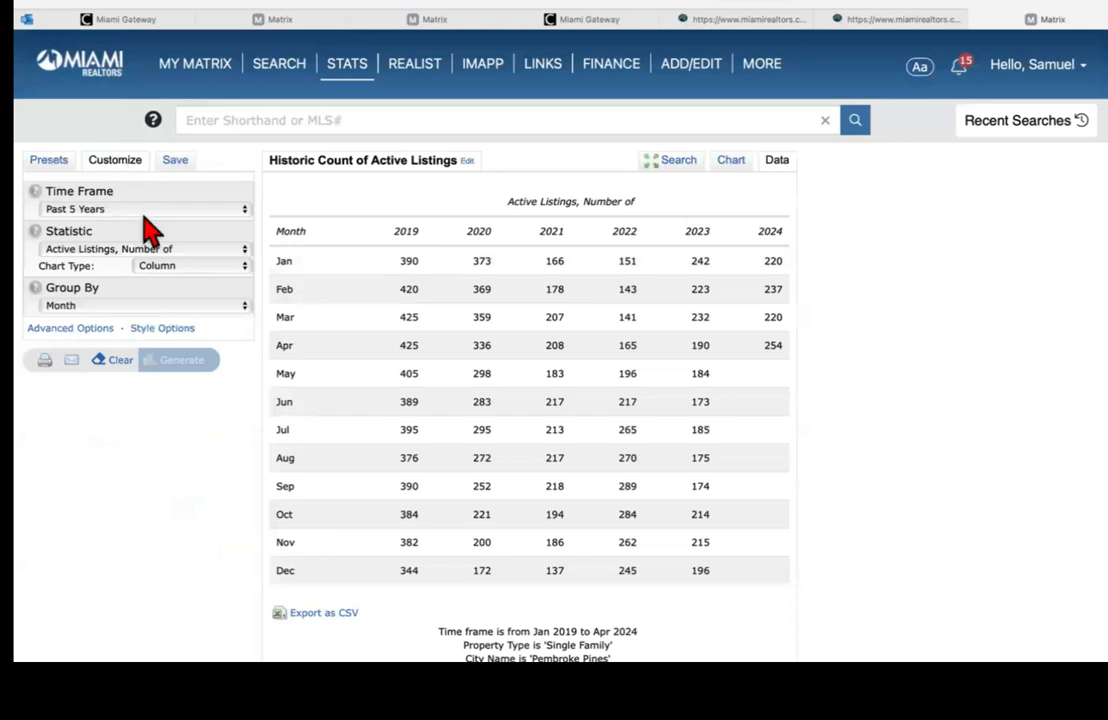
left_click(78, 210)
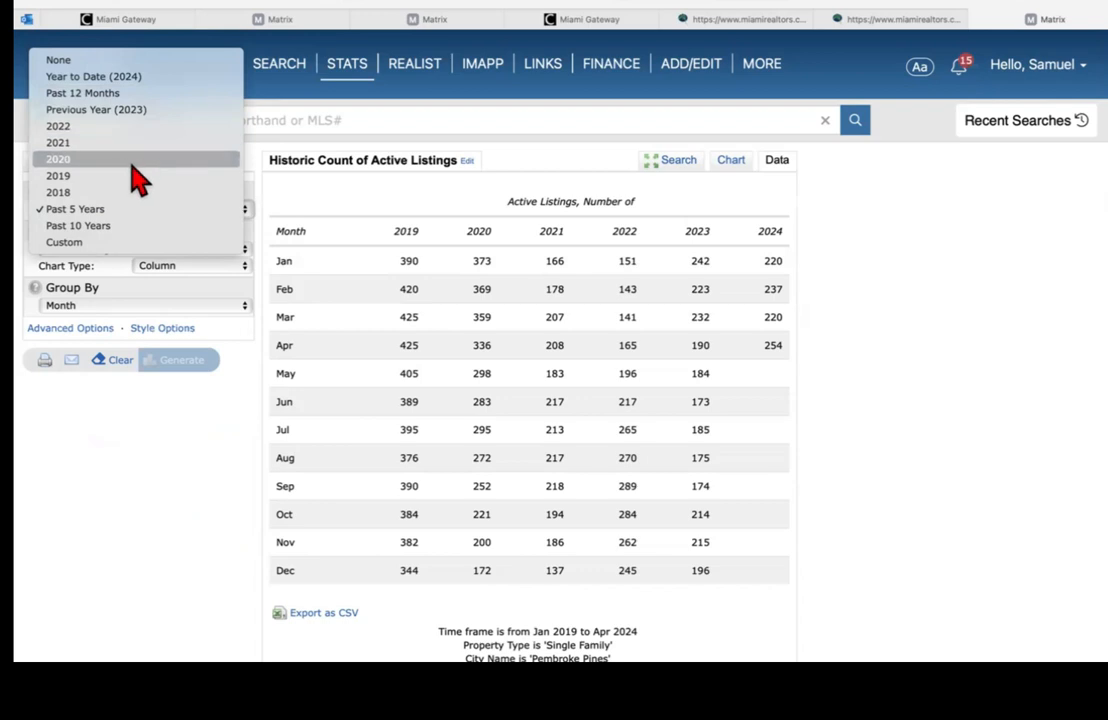
left_click(95, 242)
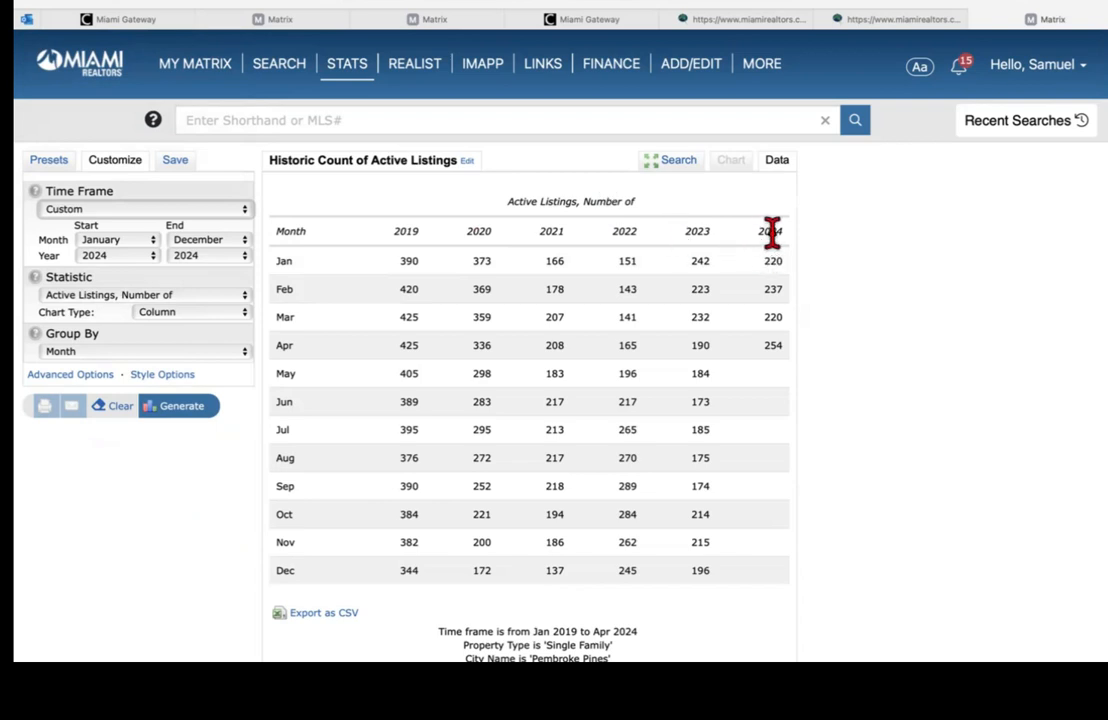
left_click(720, 62)
left_click(58, 164)
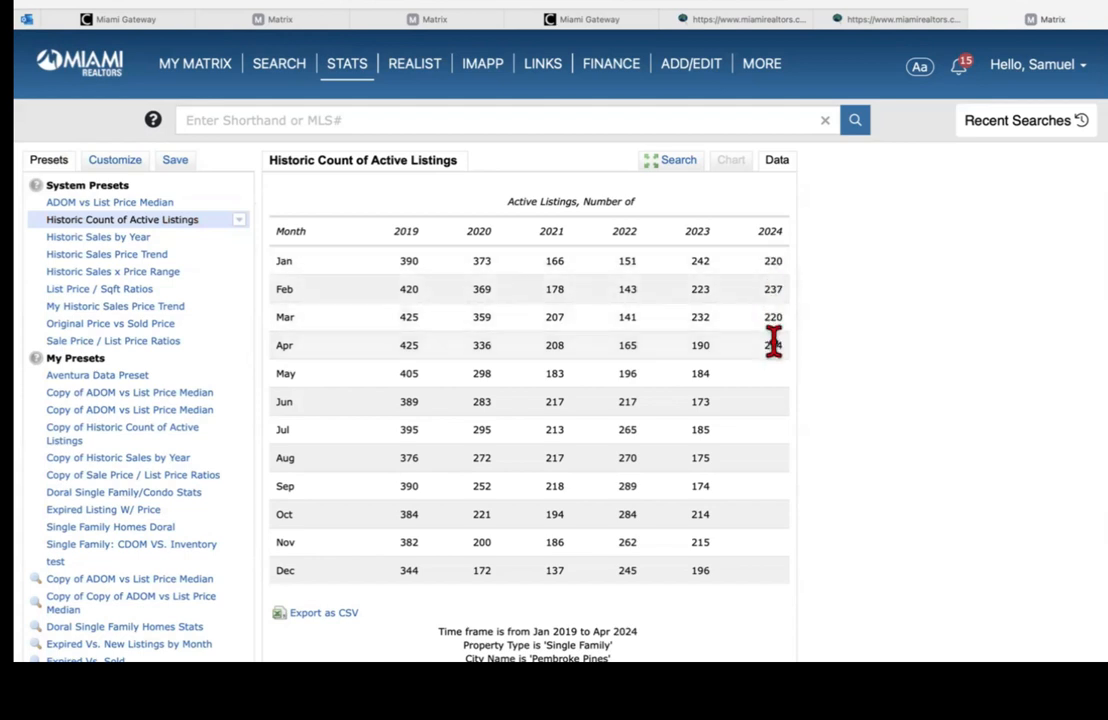
Step: Generate the Historic Sales by Year report (Jan 2018–Dec 2023) and open its Customize settings
left_click(103, 238)
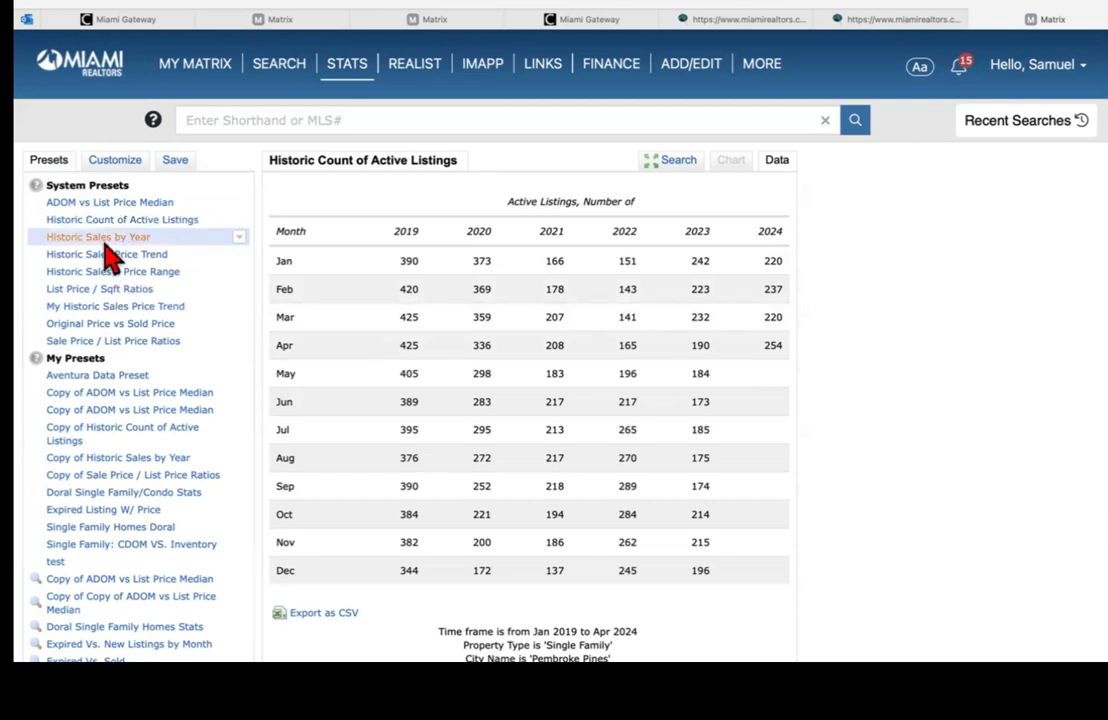
scroll(1020, 318, "down", 2)
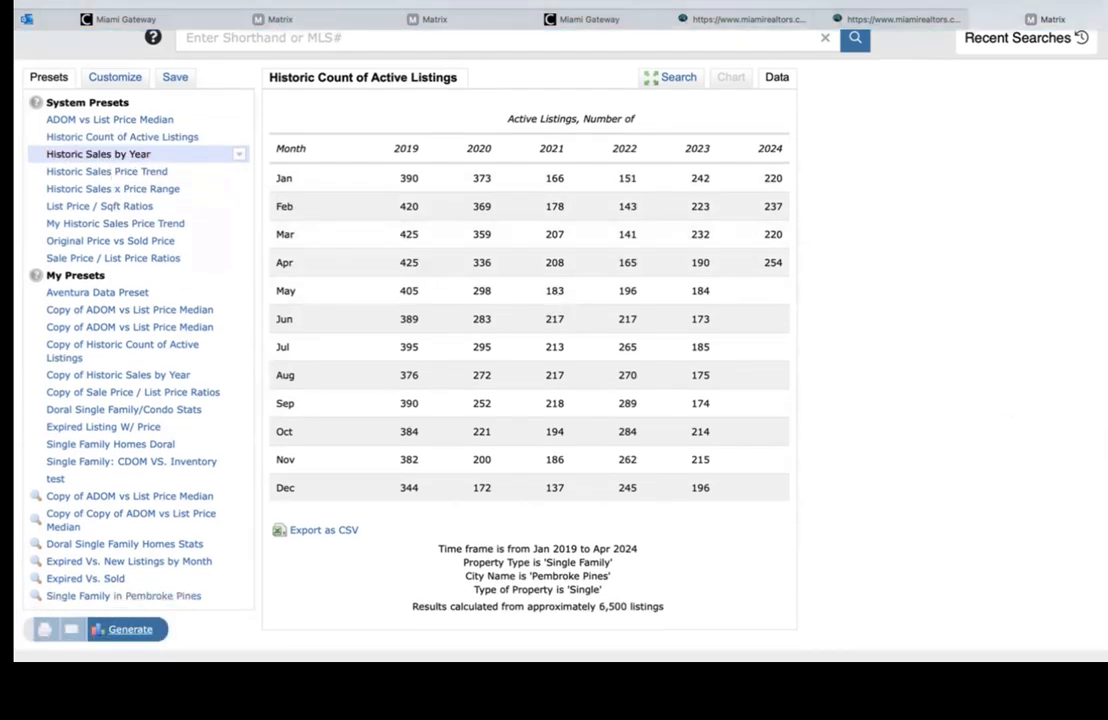
left_click(130, 629)
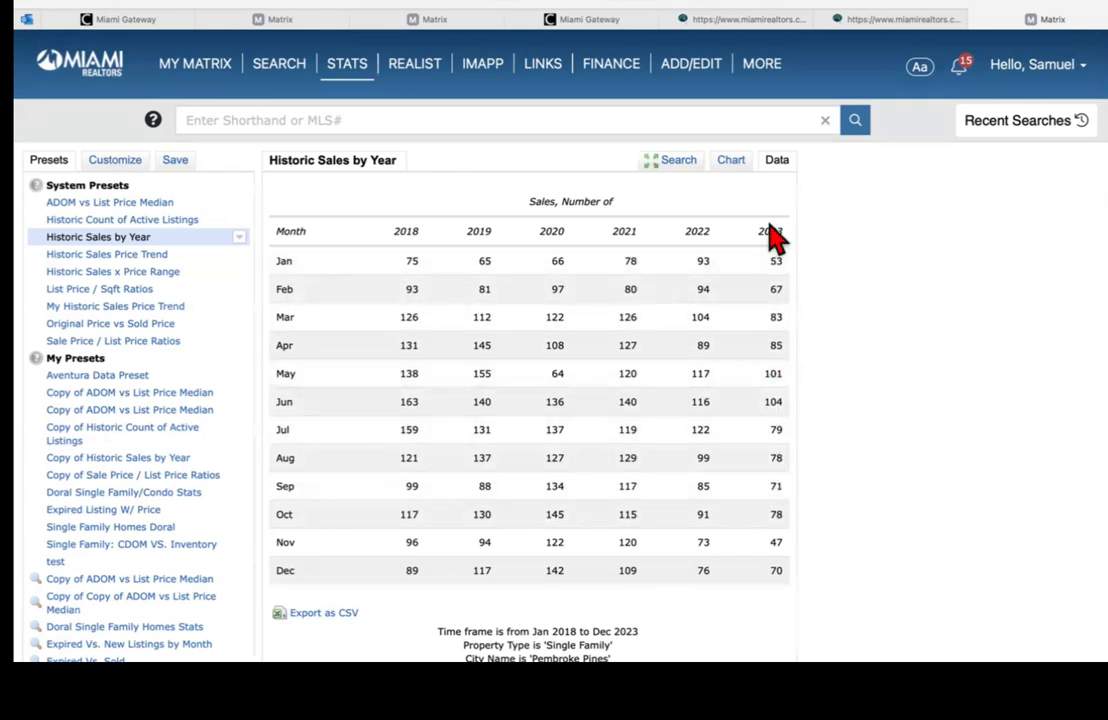
left_click(110, 162)
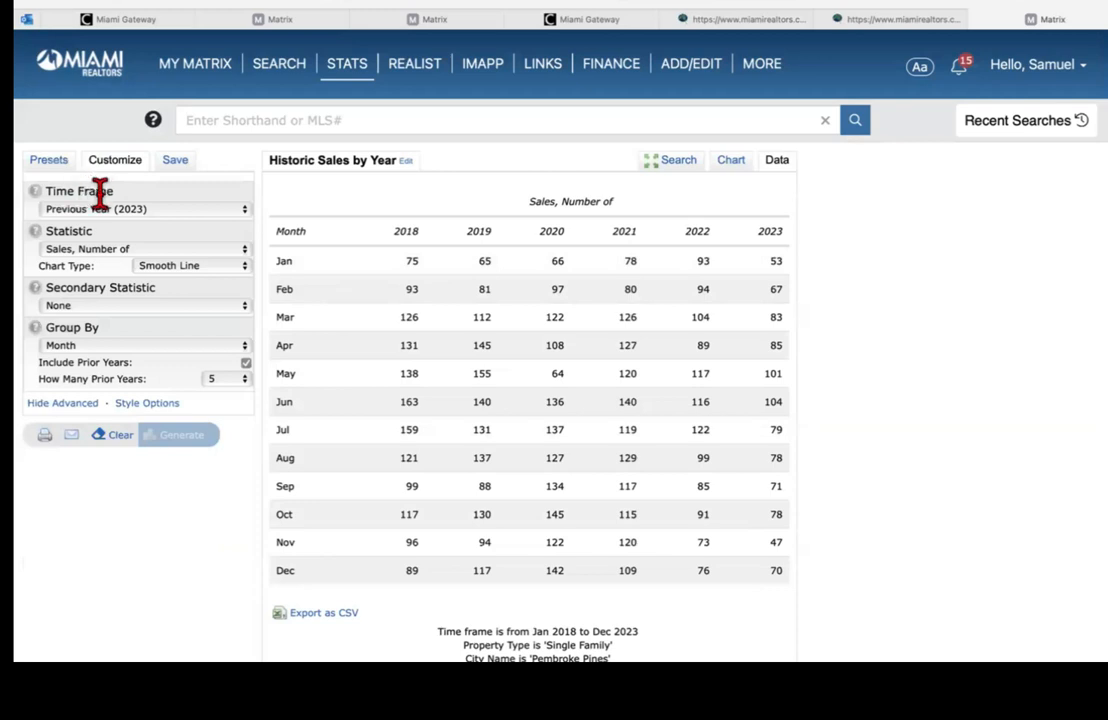
Step: Regenerate with a Past 12 Months time frame and view Jun 2023–May 2024 sales as chart and table
left_click(130, 212)
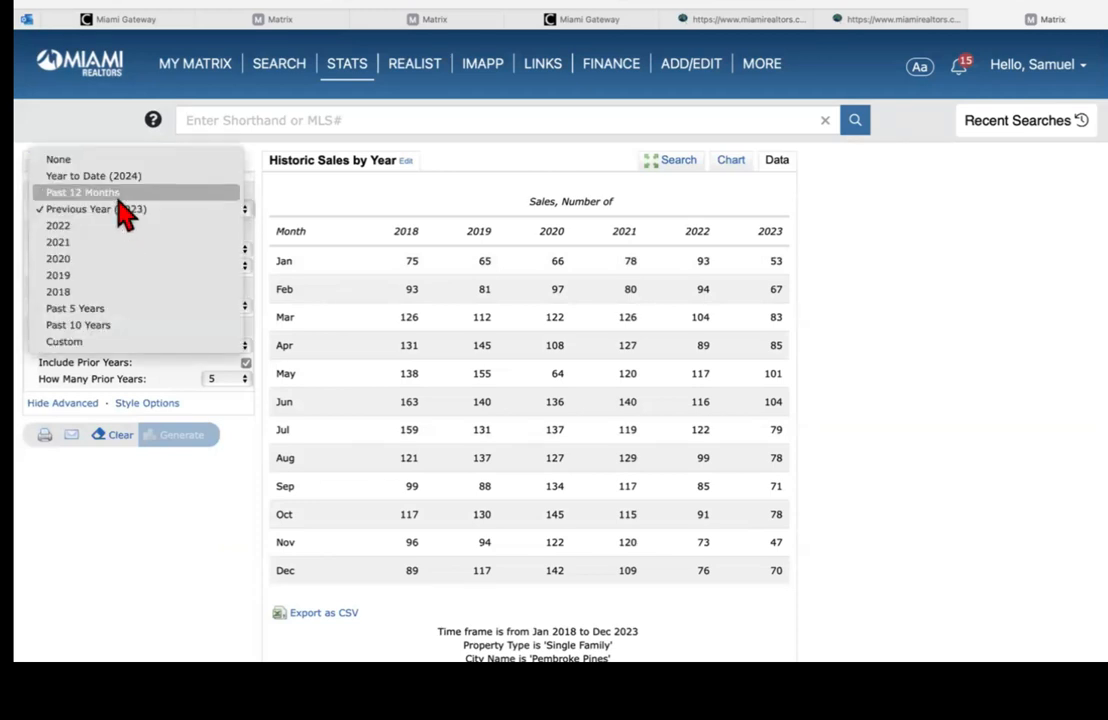
left_click(117, 195)
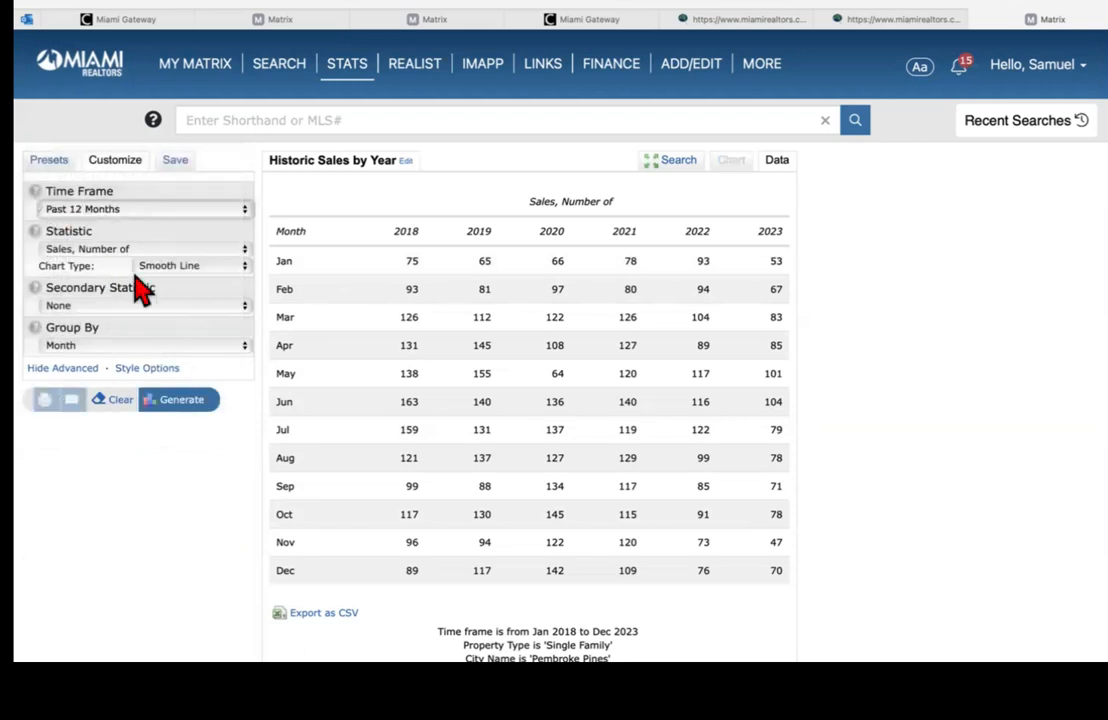
left_click(196, 410)
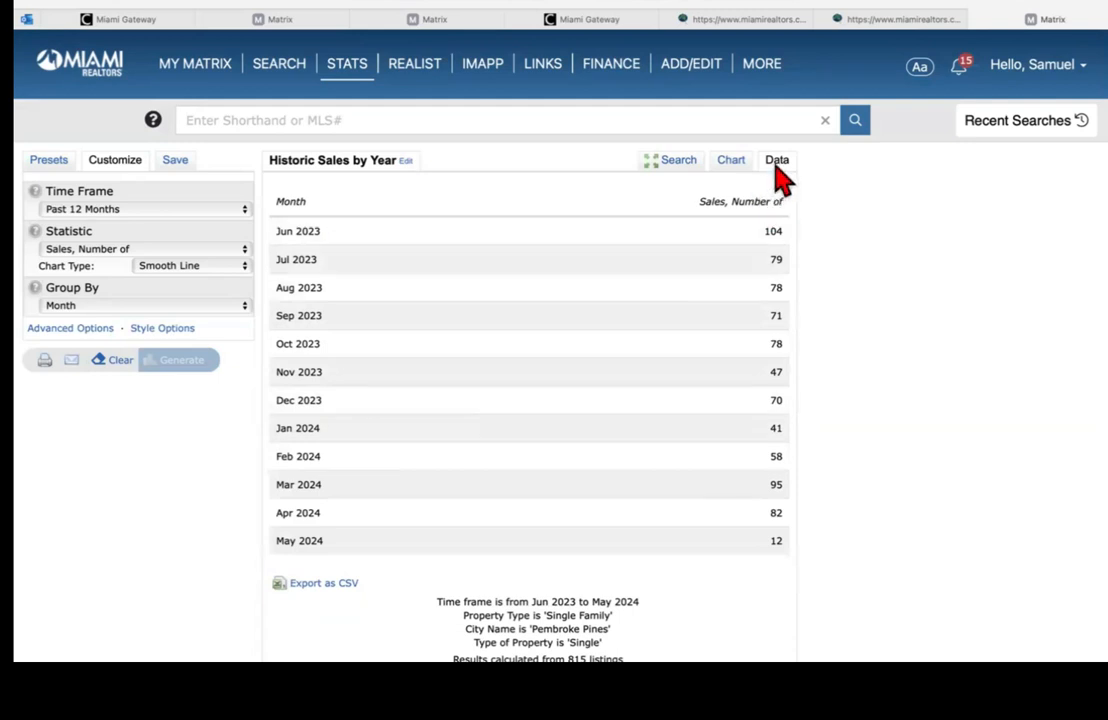
left_click(731, 162)
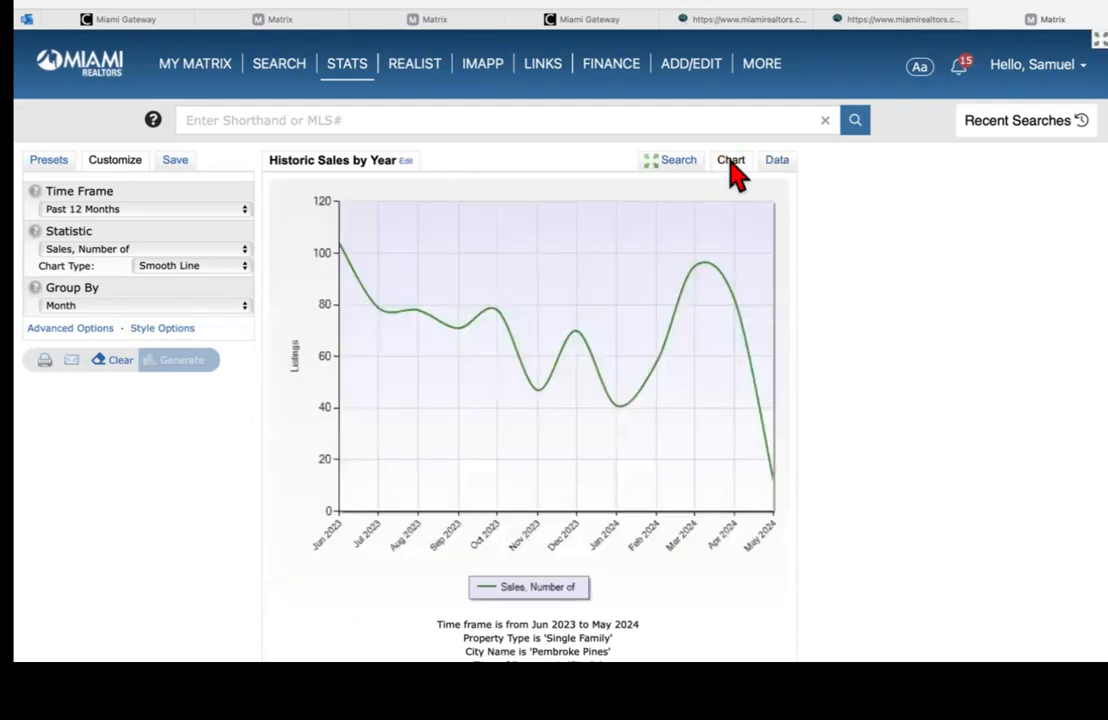
left_click(776, 163)
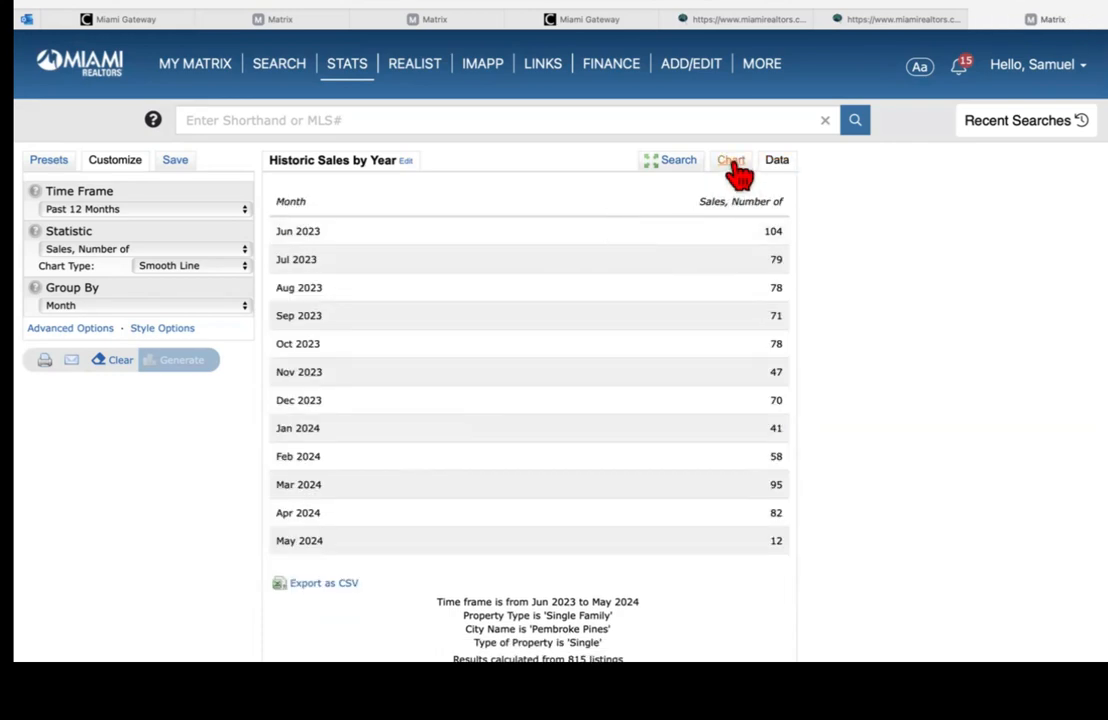
left_click(731, 162)
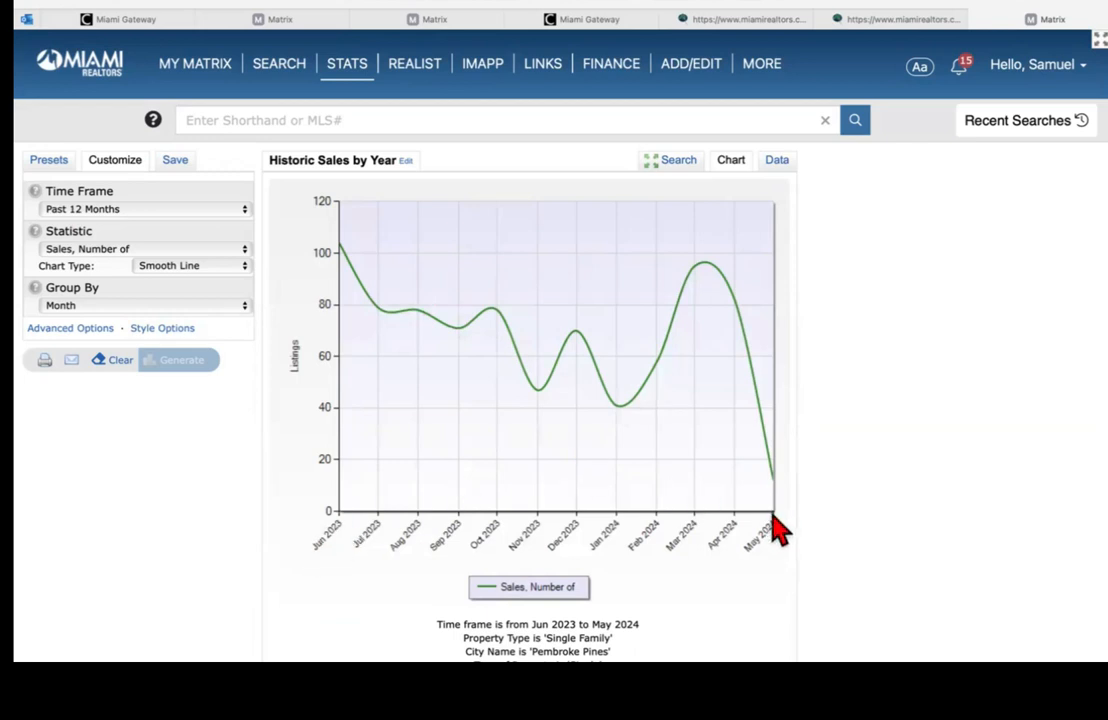
left_click(776, 166)
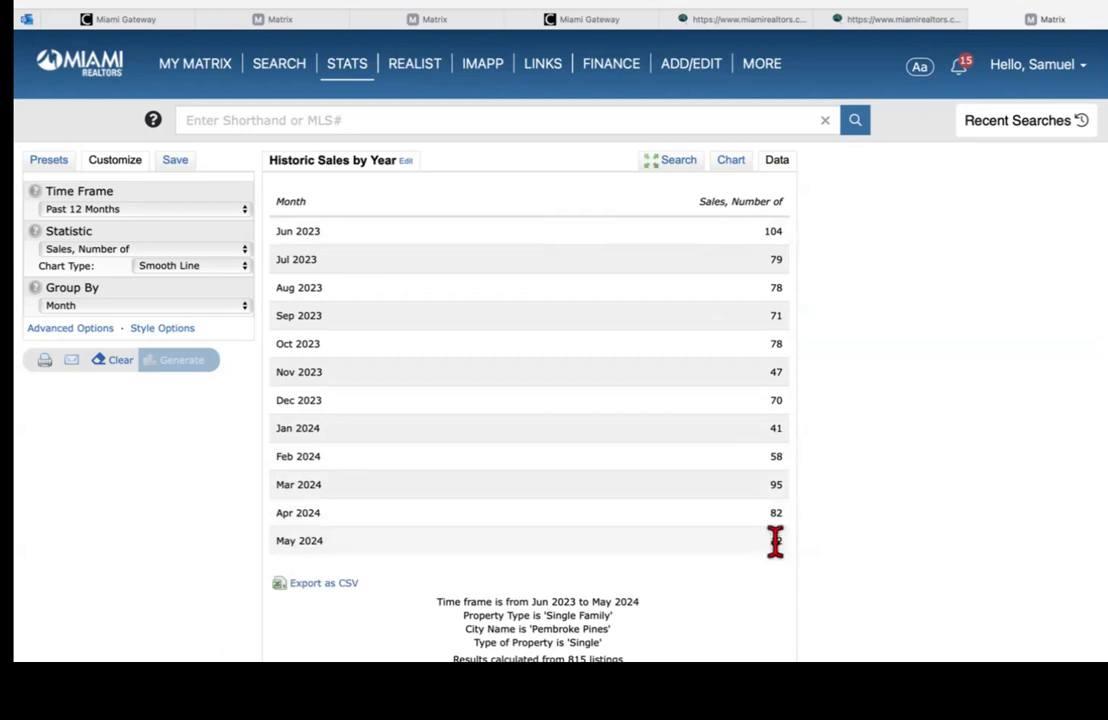
scroll(560, 400, "down", 1)
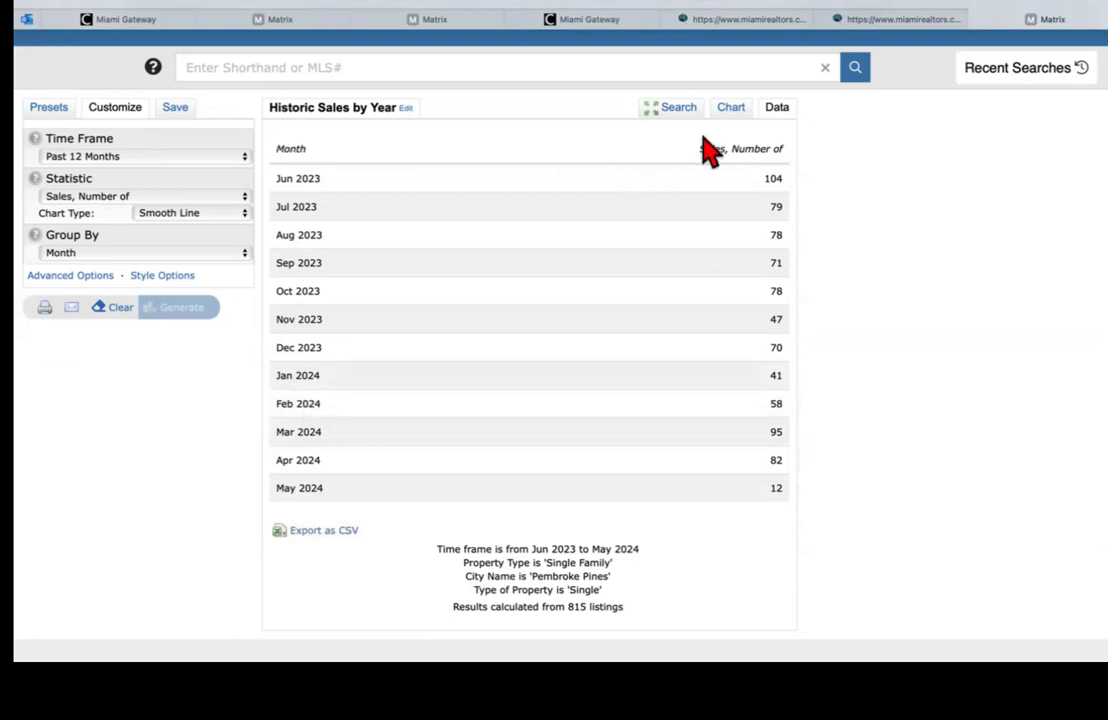
Step: Load the Historic Sales Price Trend preset (from Jan 2014) and open its Time Frame choices
left_click(52, 110)
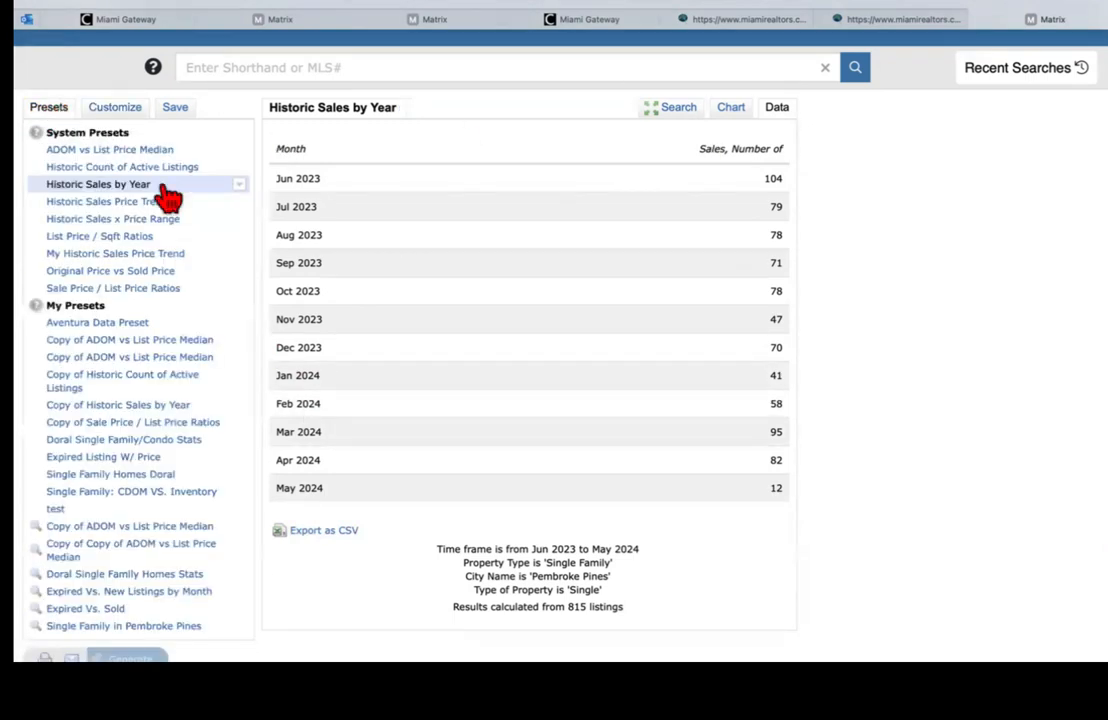
left_click(104, 204)
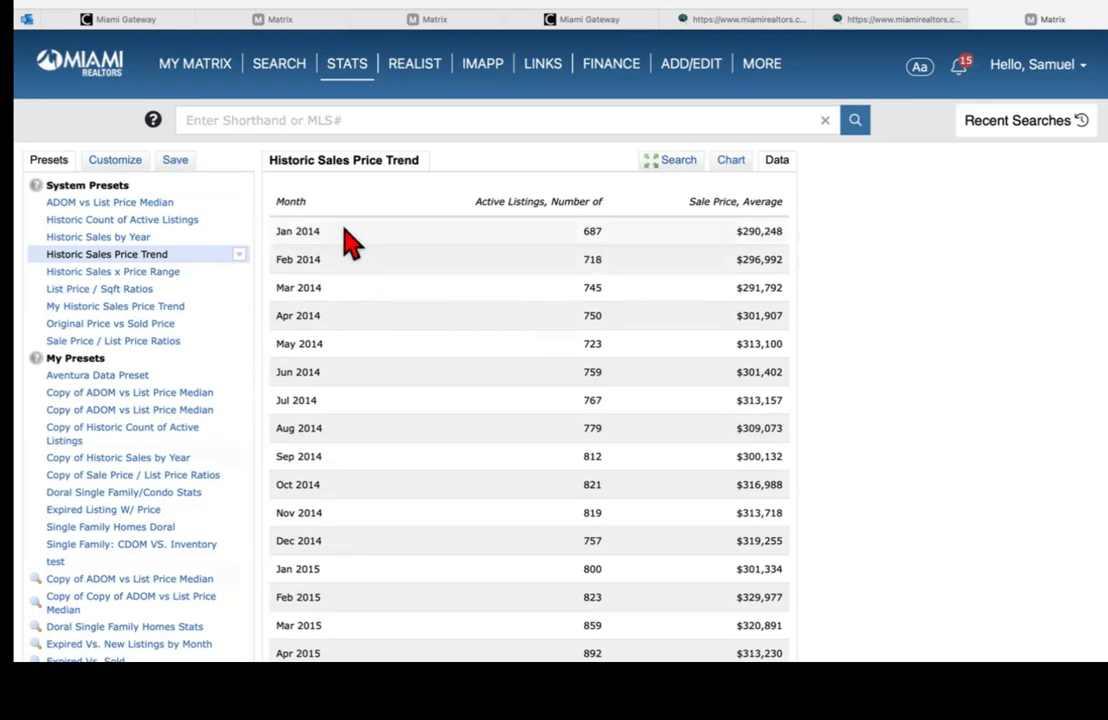
left_click(115, 162)
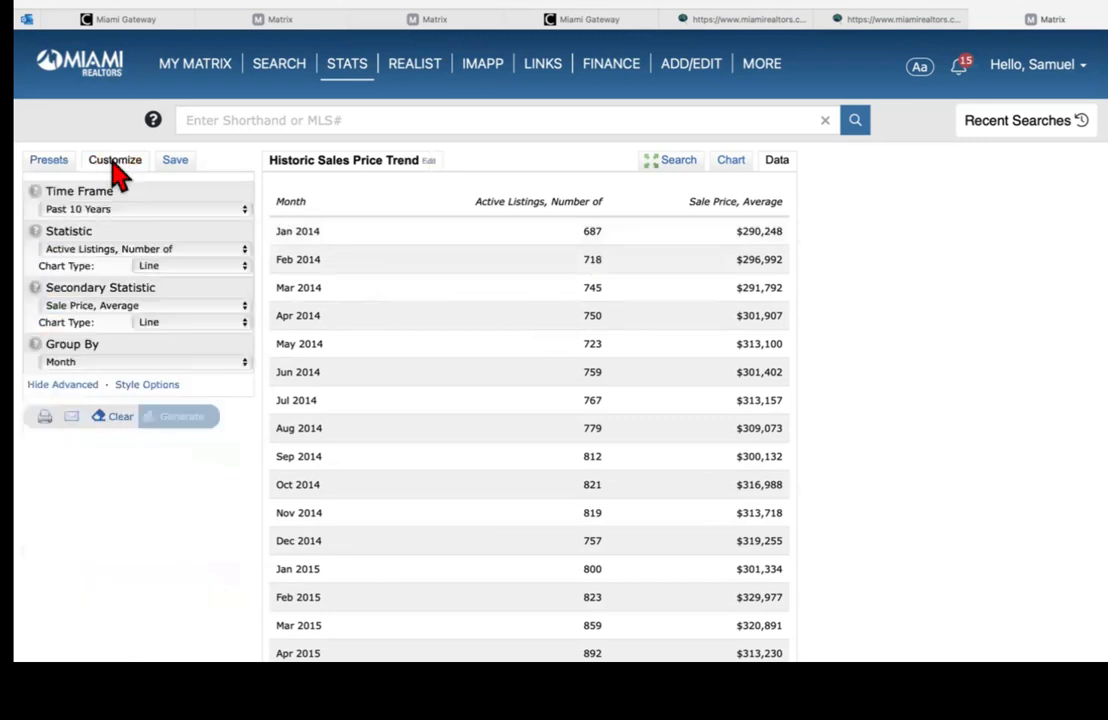
left_click(112, 212)
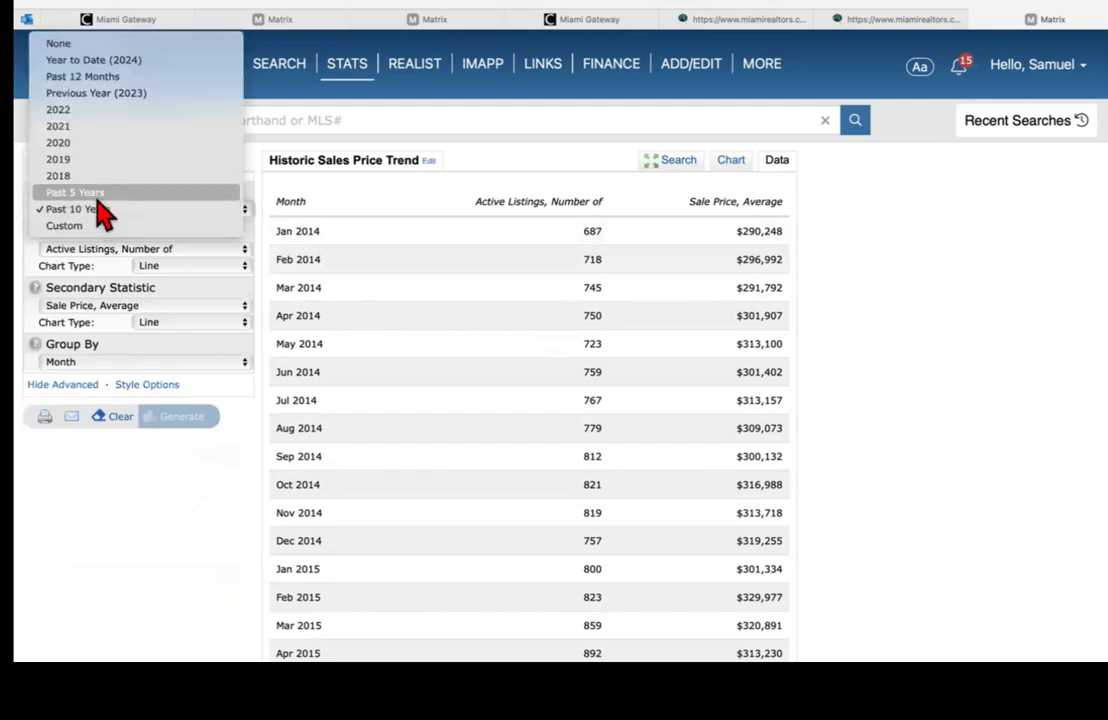
Step: Regenerate the Historic Sales Price Trend for the Past 5 Years and view it as a line chart
left_click(96, 194)
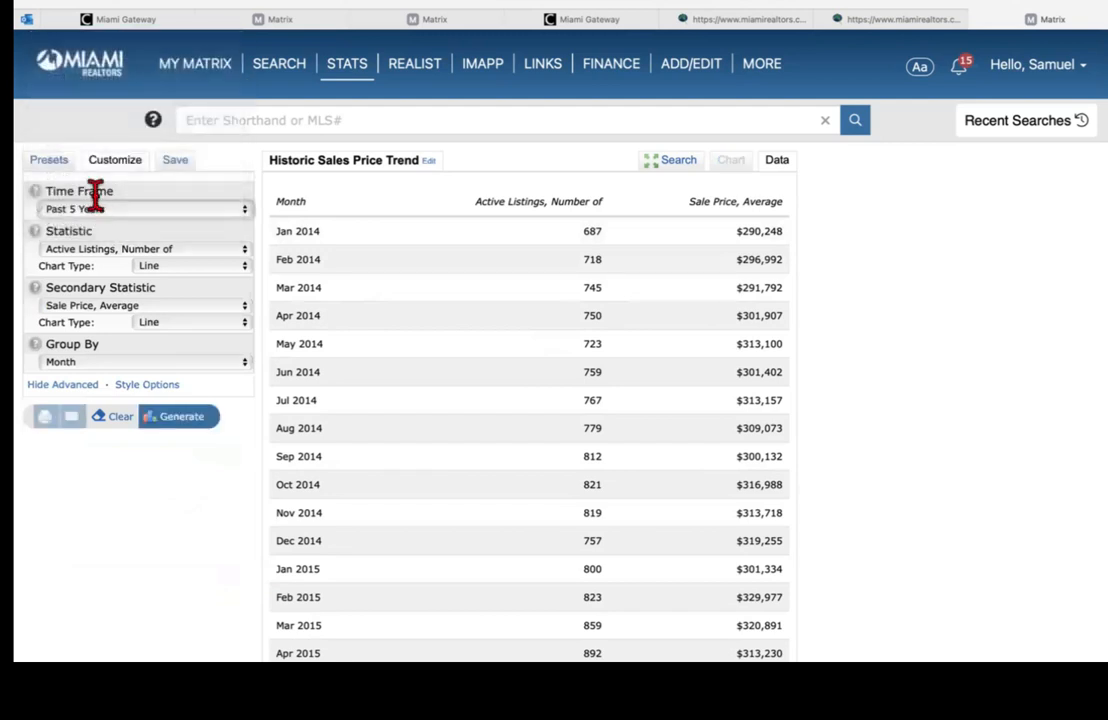
left_click(194, 430)
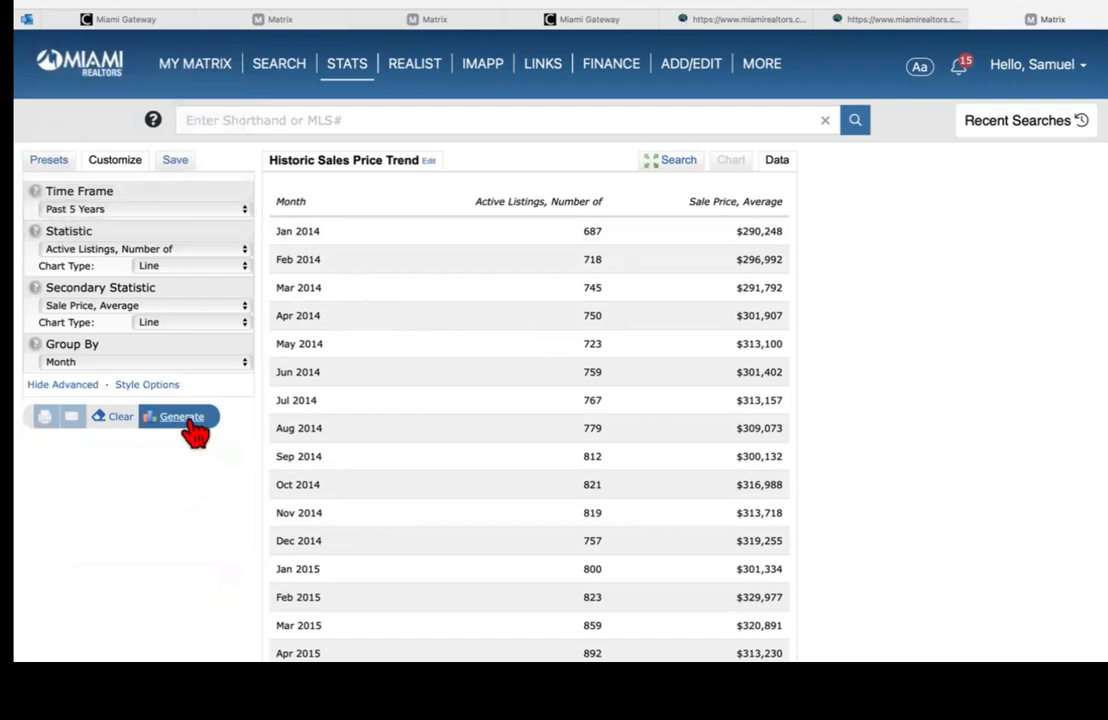
left_click(733, 170)
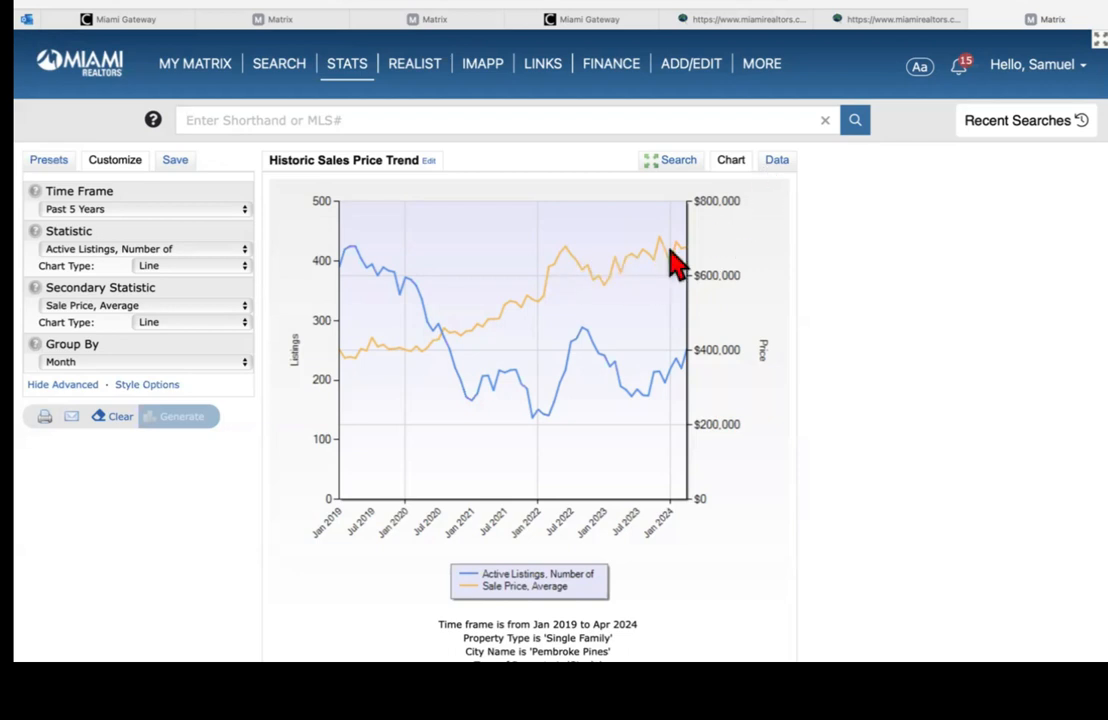
Step: Show the five-year trend as a data table and scroll through the Jan 2019–Apr 2024 figures
left_click(776, 161)
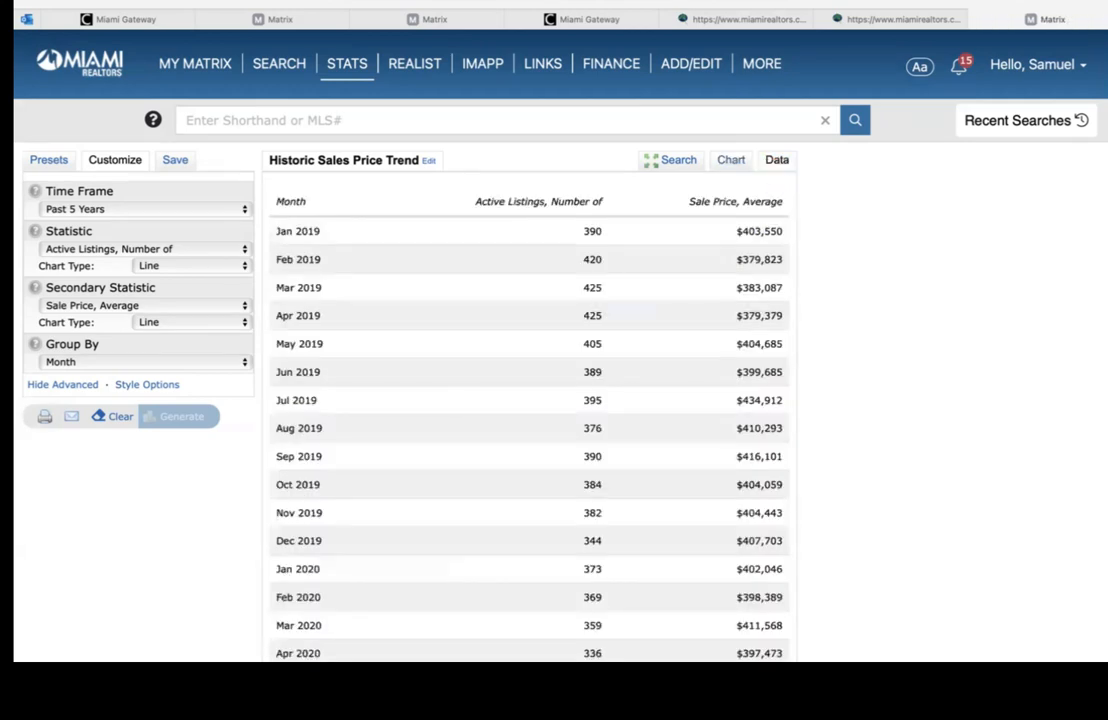
scroll(530, 400, "down", 10)
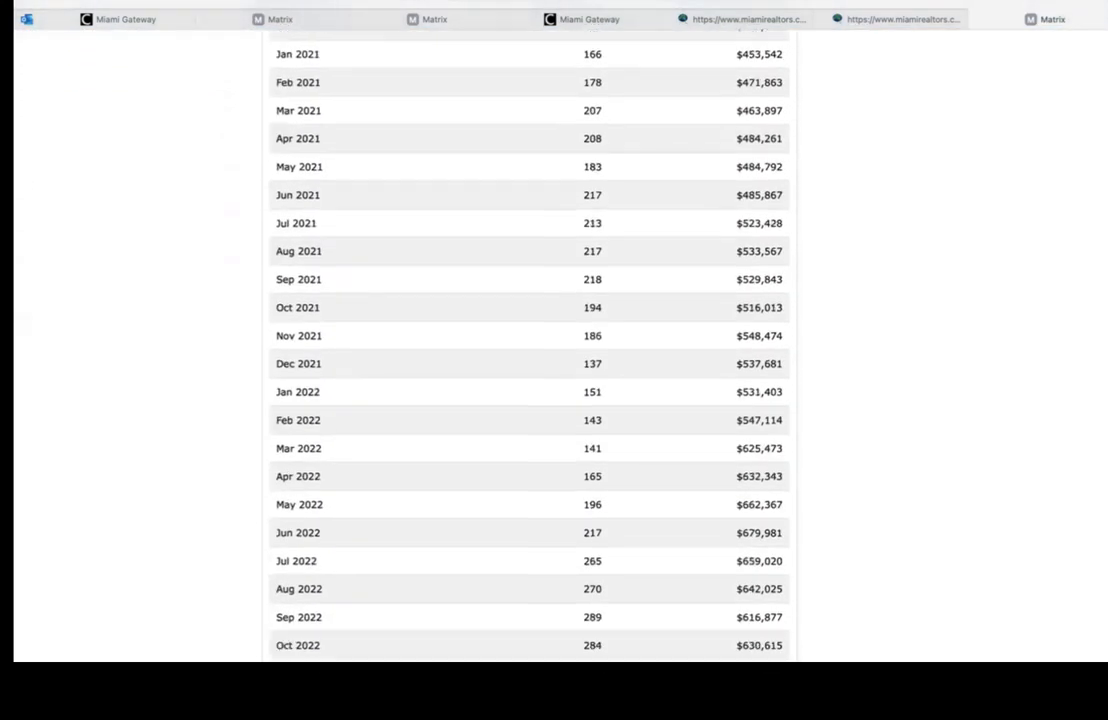
scroll(826, 545, "down", 7)
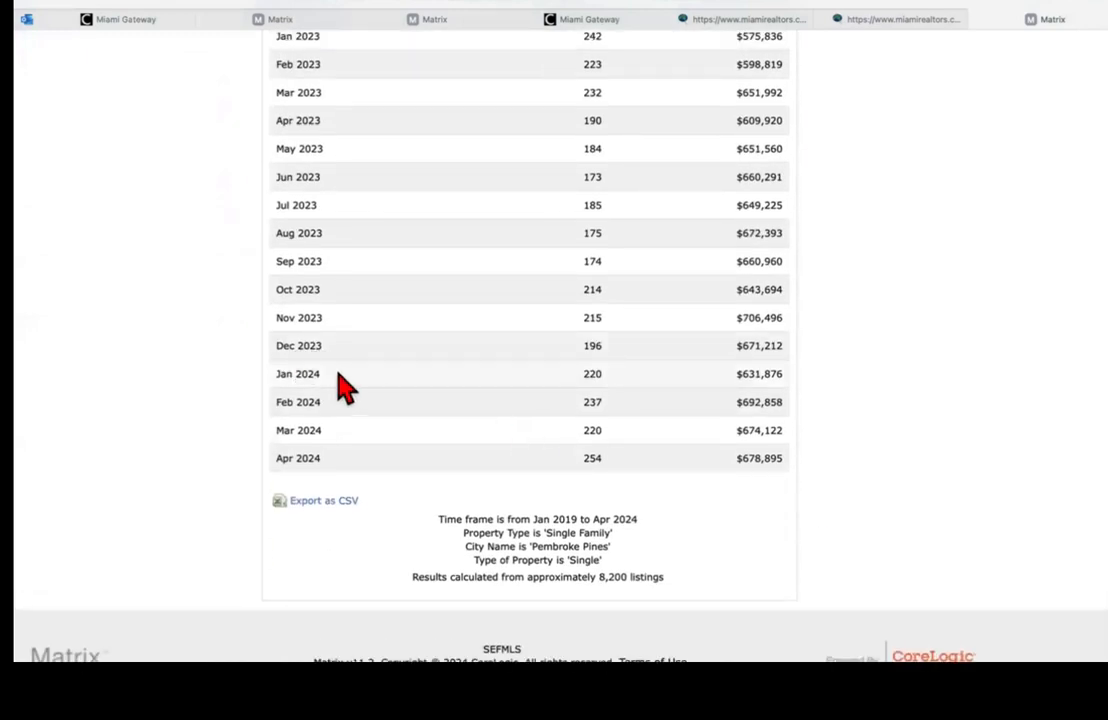
scroll(502, 201, "up", 15)
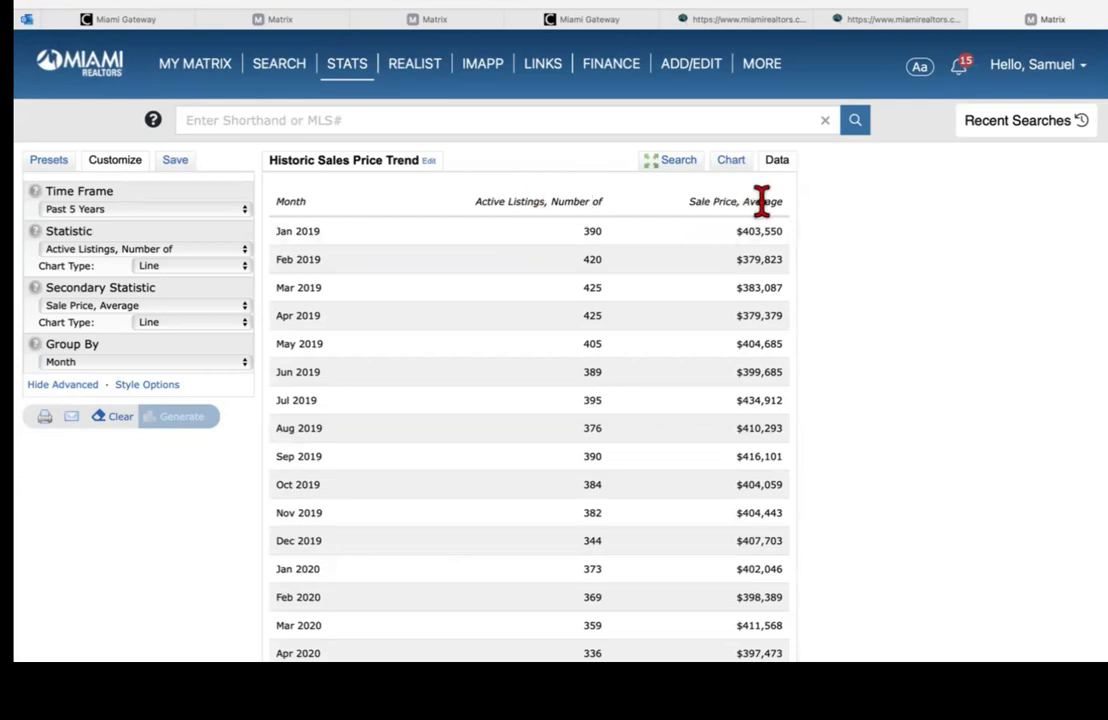
scroll(762, 203, "down", 10)
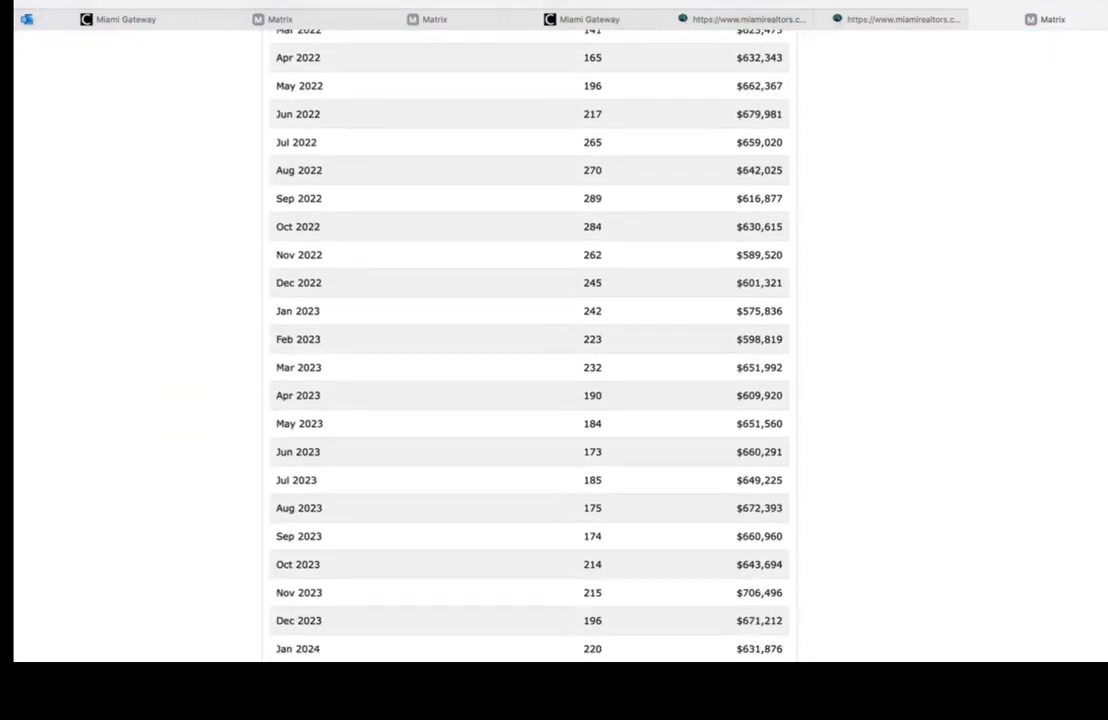
scroll(530, 340, "down", 3)
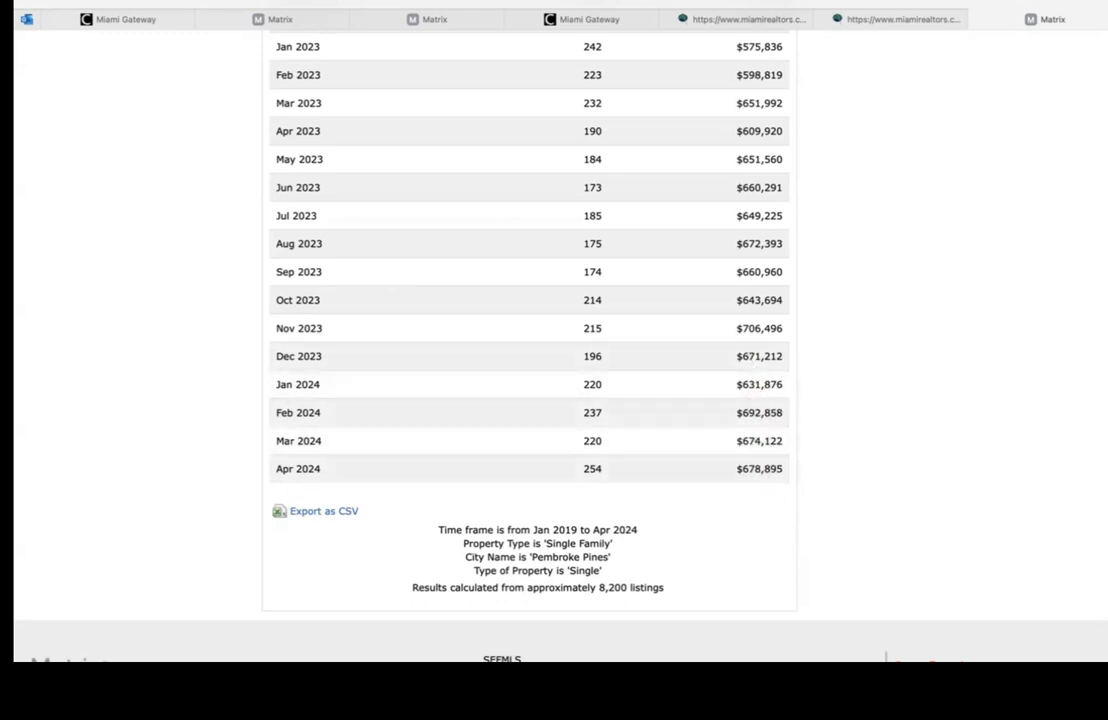
scroll(530, 340, "up", 15)
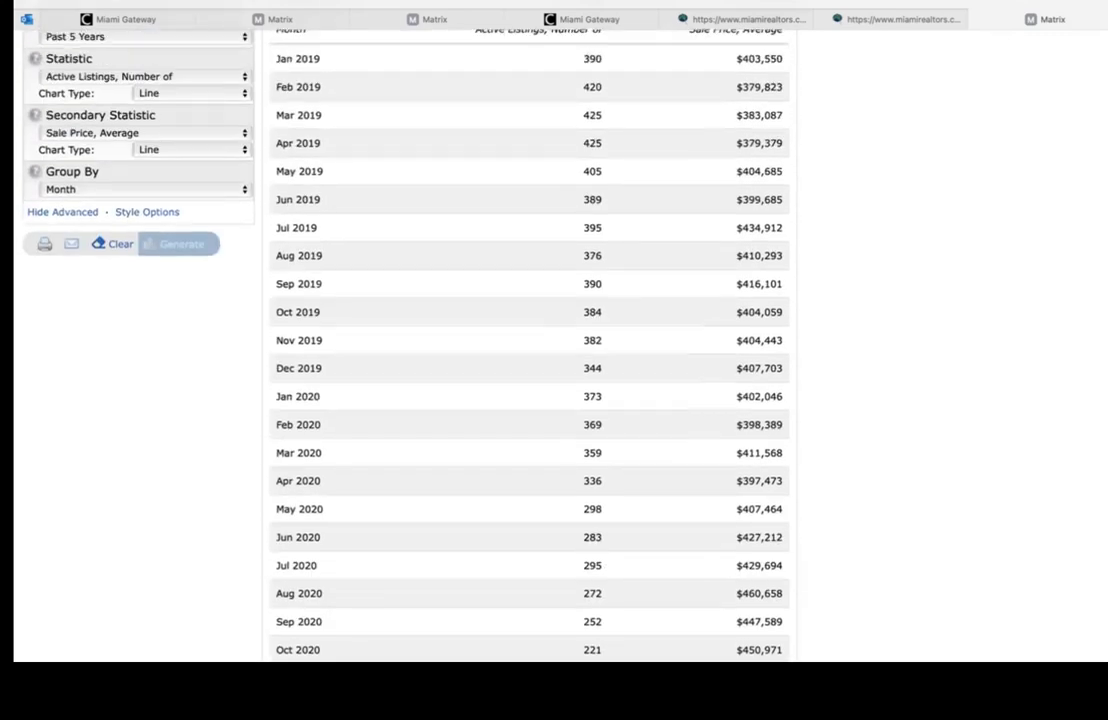
scroll(530, 340, "up", 1)
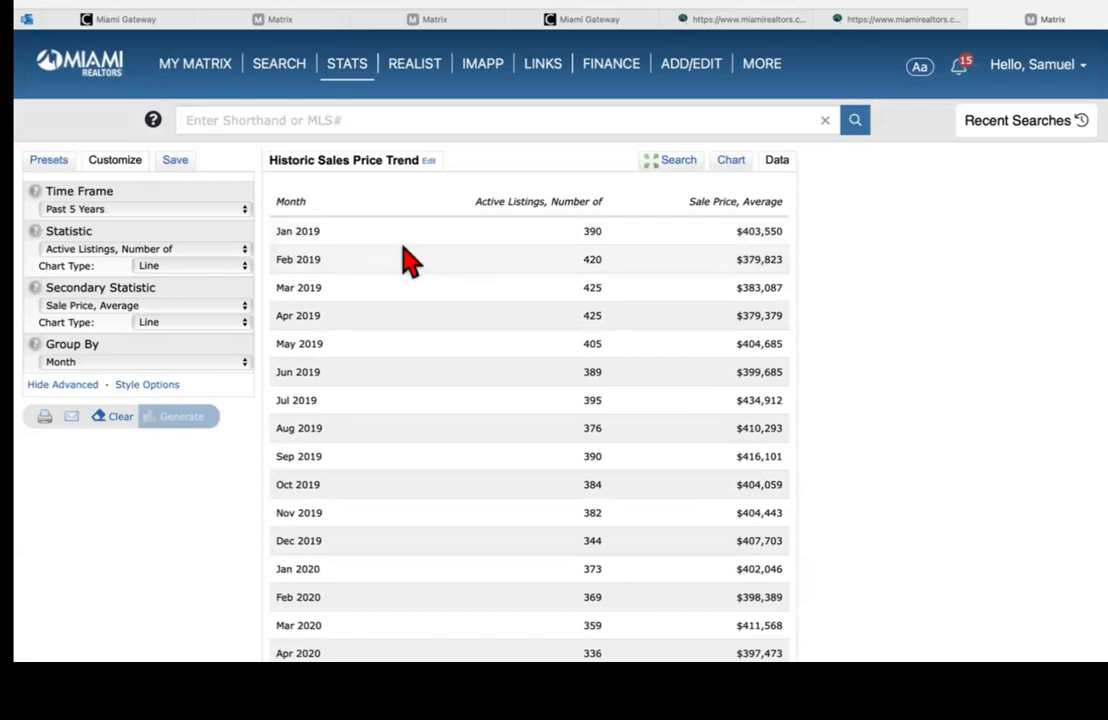
Step: Return to Presets, bring up the search criteria, and select Historic Sales x Price Range
left_click(50, 162)
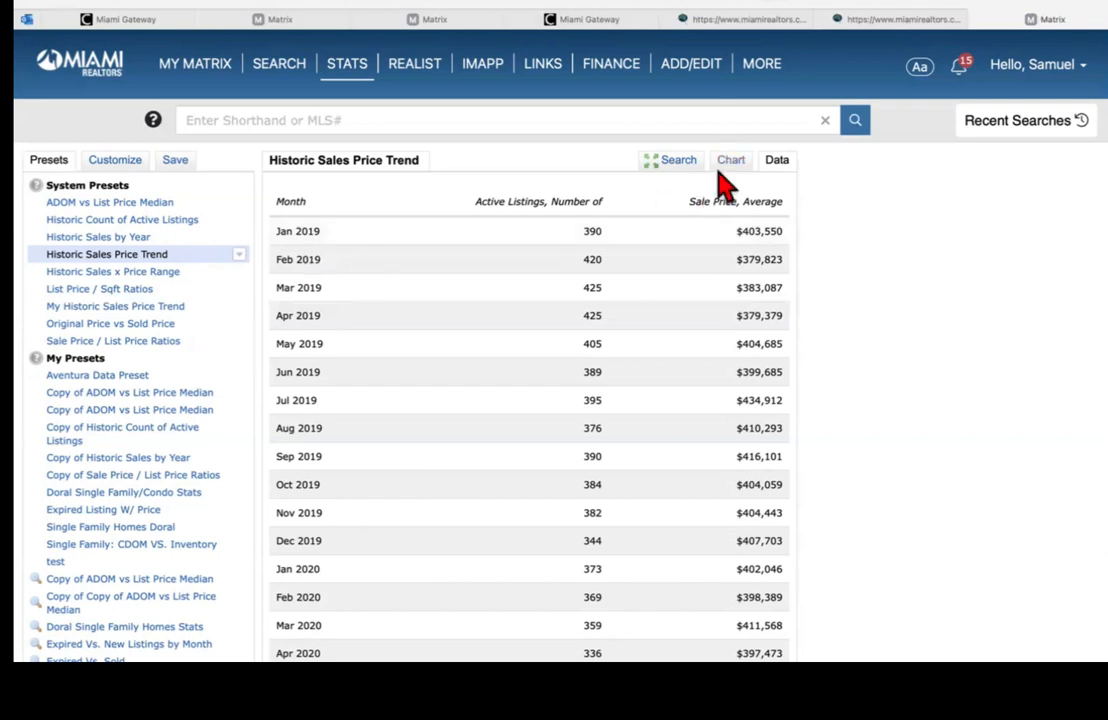
left_click(686, 171)
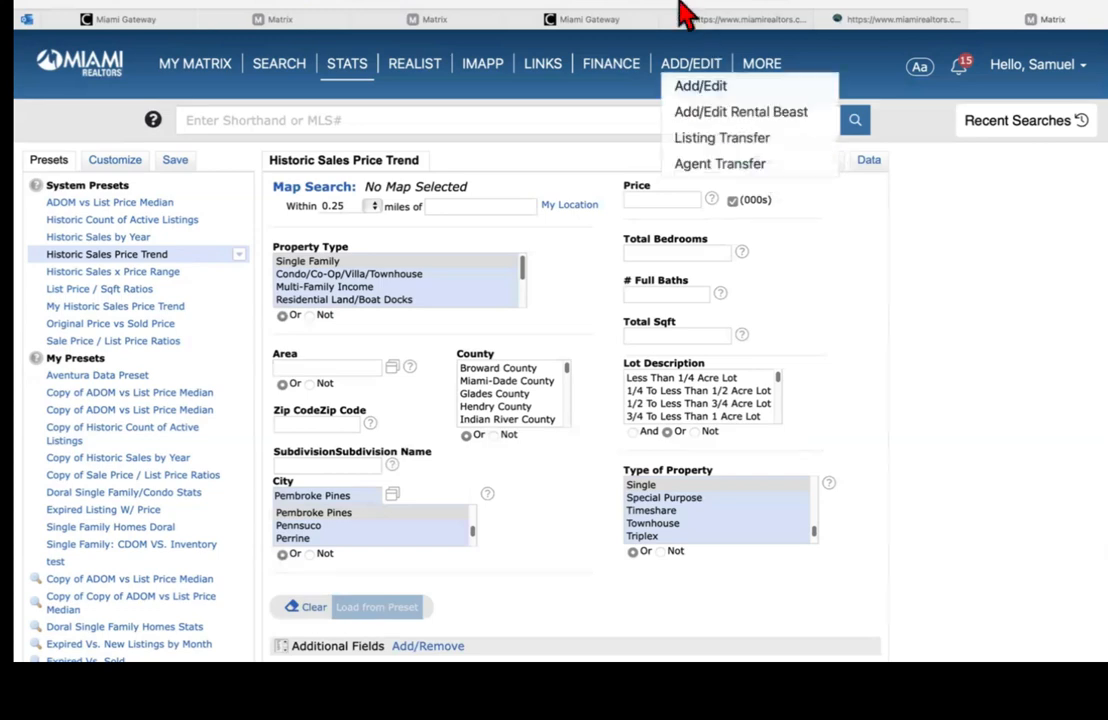
scroll(485, 330, "down", 3)
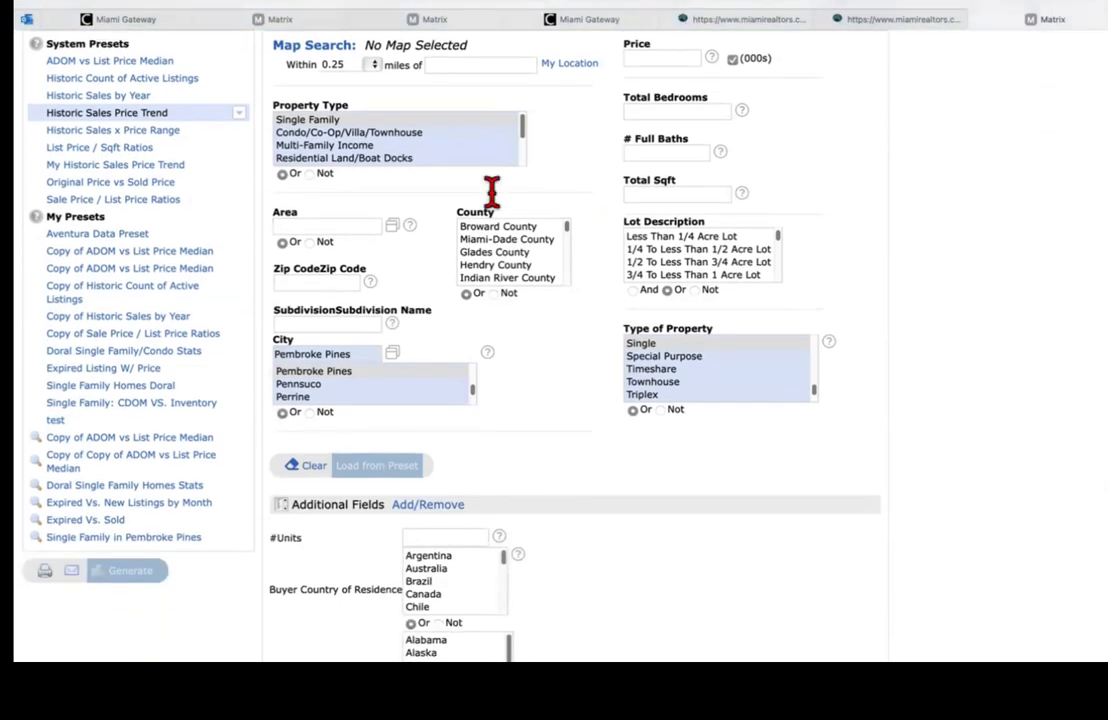
left_click(105, 132)
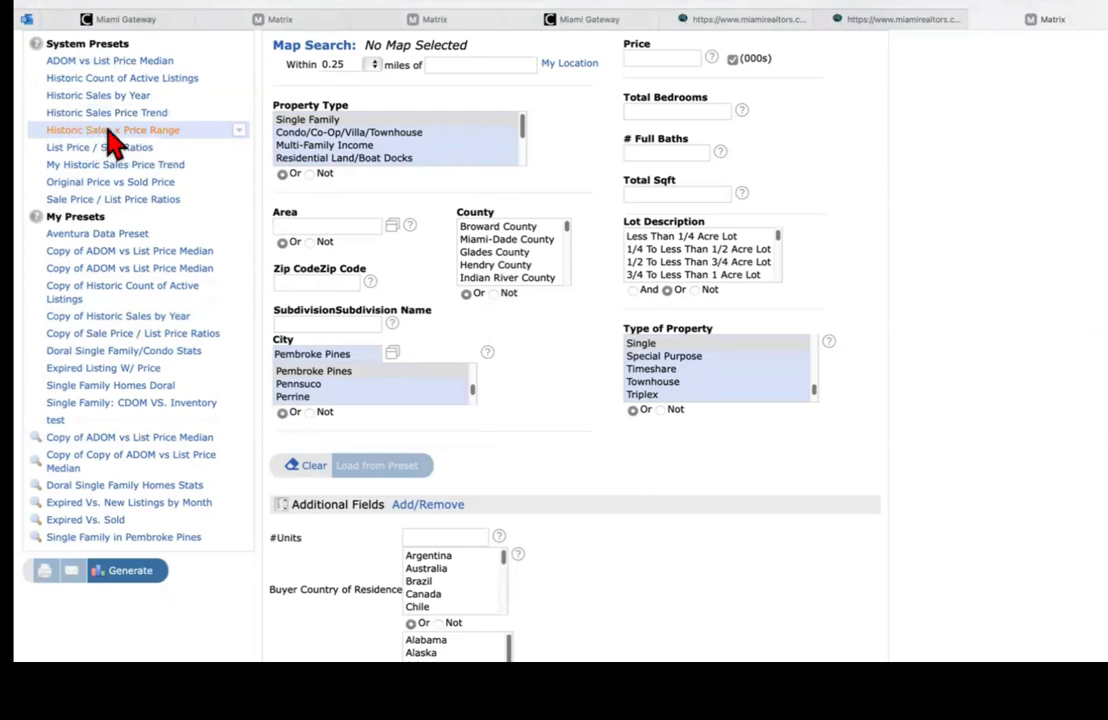
Step: Generate the 2022–2024 Historic Sales x Price Range chart, read bar values, then show the Data table
left_click(140, 578)
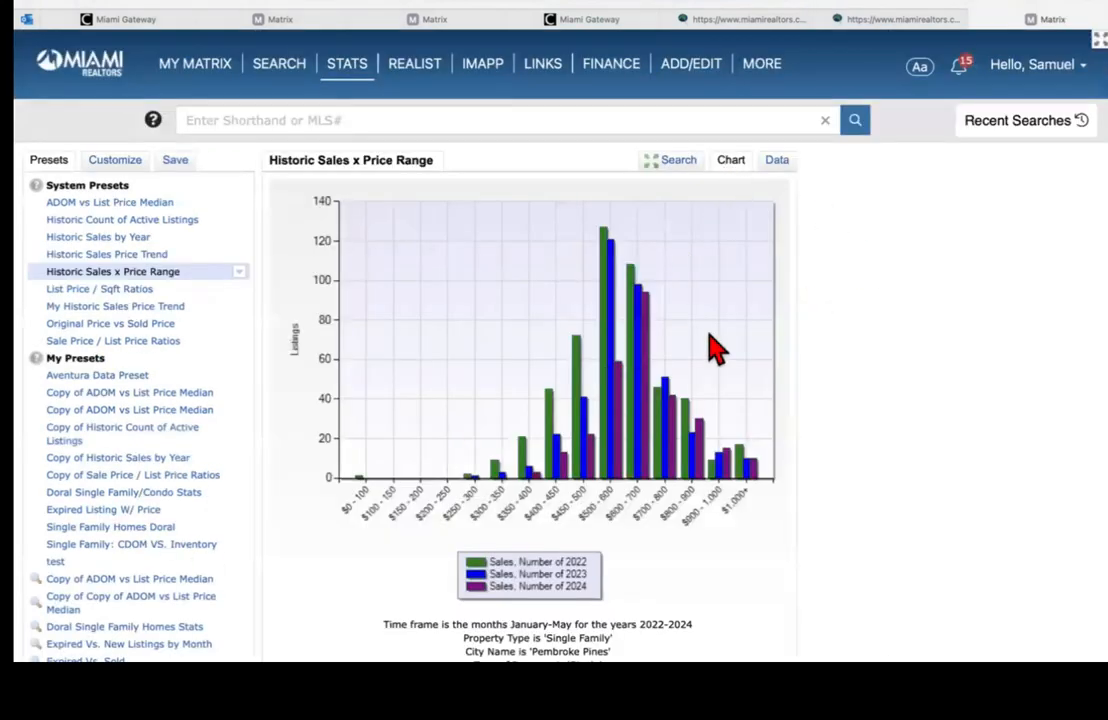
scroll(540, 400, "down", 1)
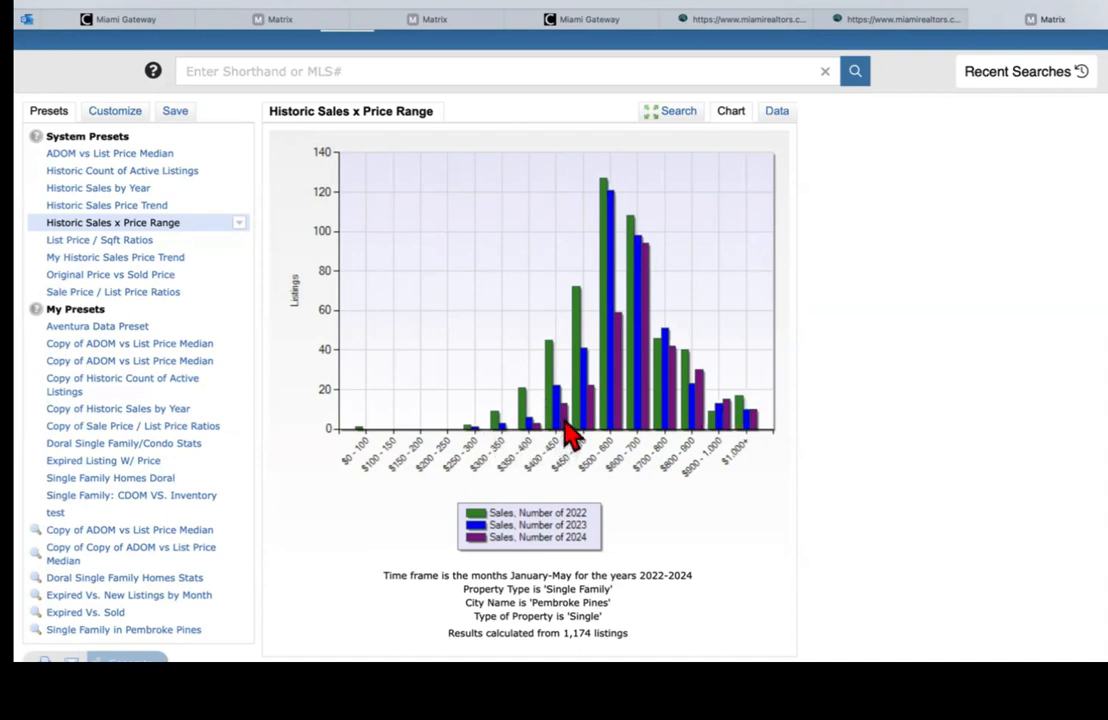
mouse_move(688, 45)
mouse_move(637, 240)
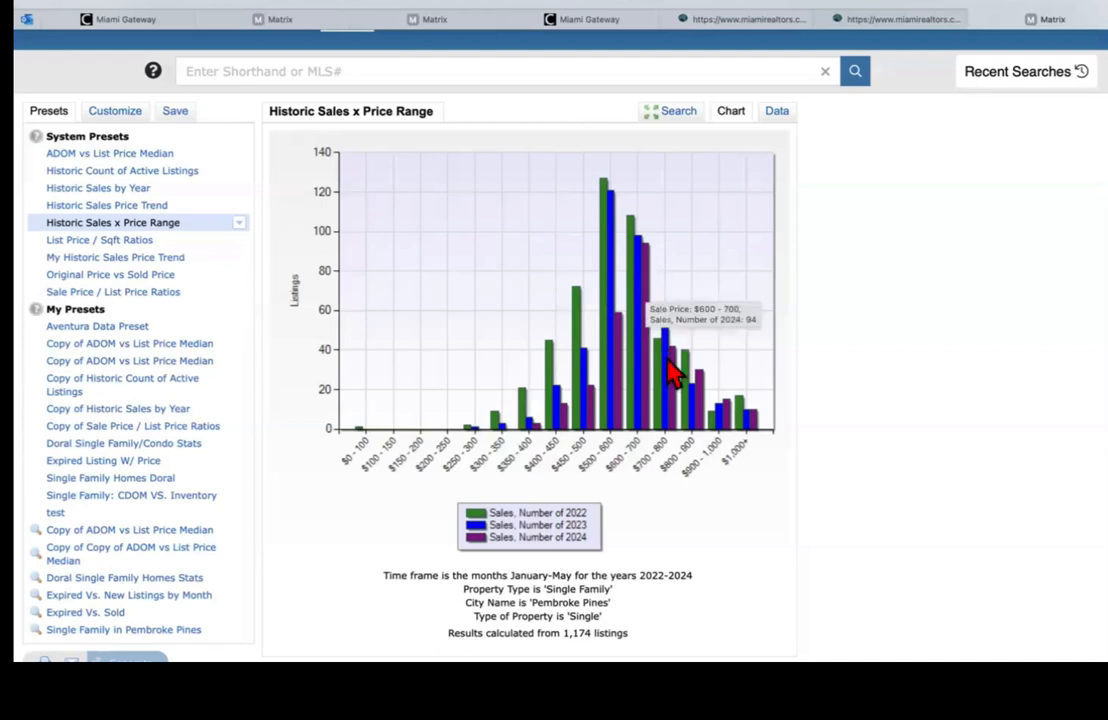
mouse_move(658, 370)
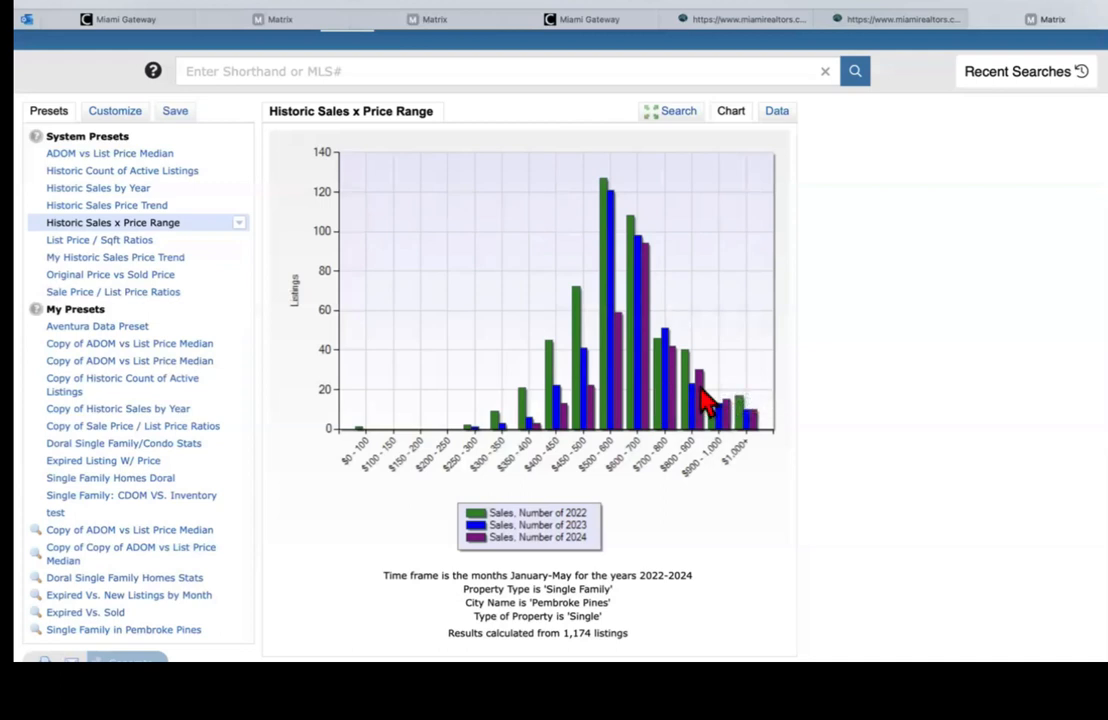
mouse_move(706, 398)
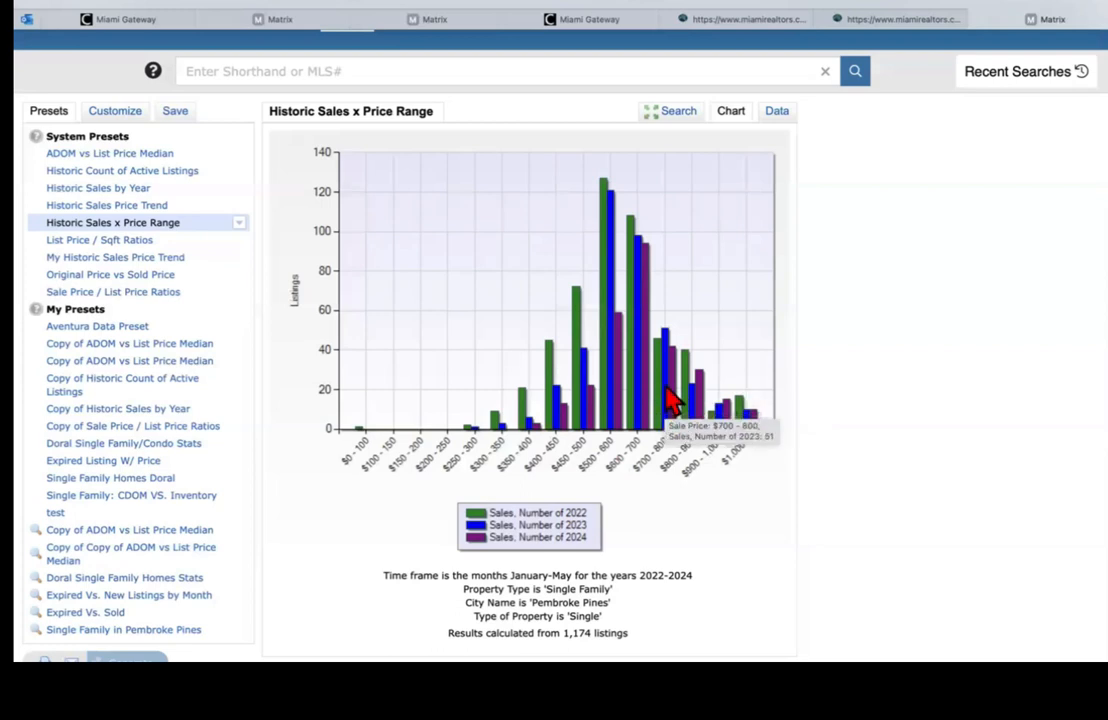
left_click(778, 112)
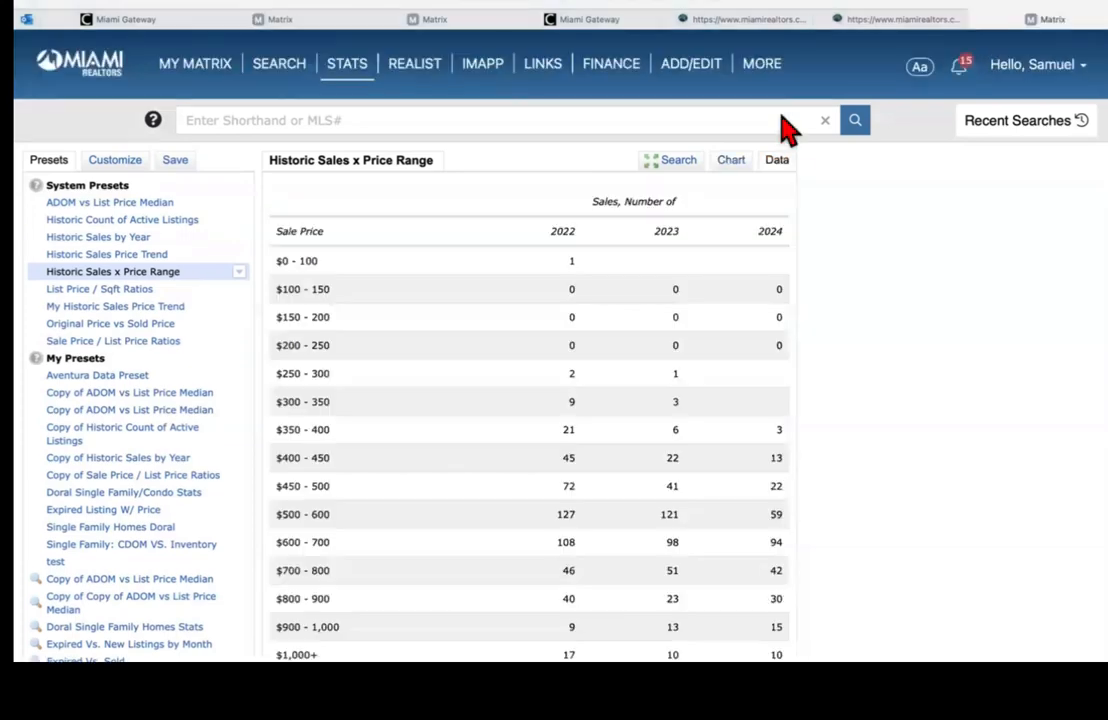
Step: Review the price-band table and its 1,174-listing summary, then pick the List Price / Sqft Ratios preset
scroll(560, 380, "down", 1)
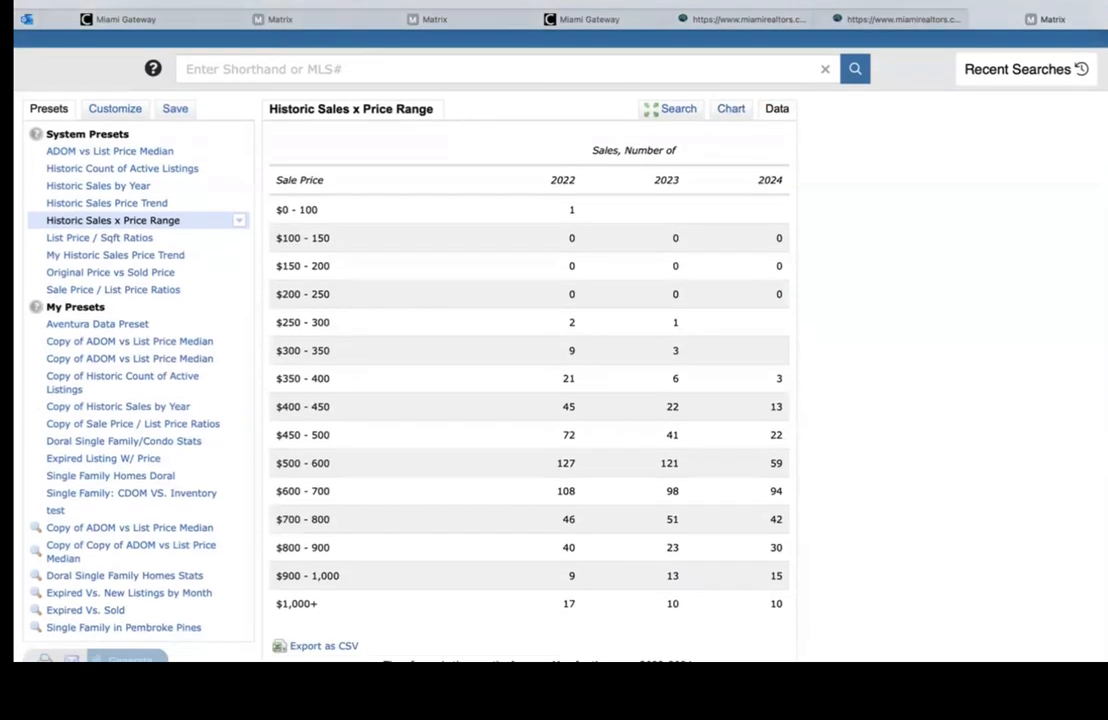
scroll(560, 380, "down", 2)
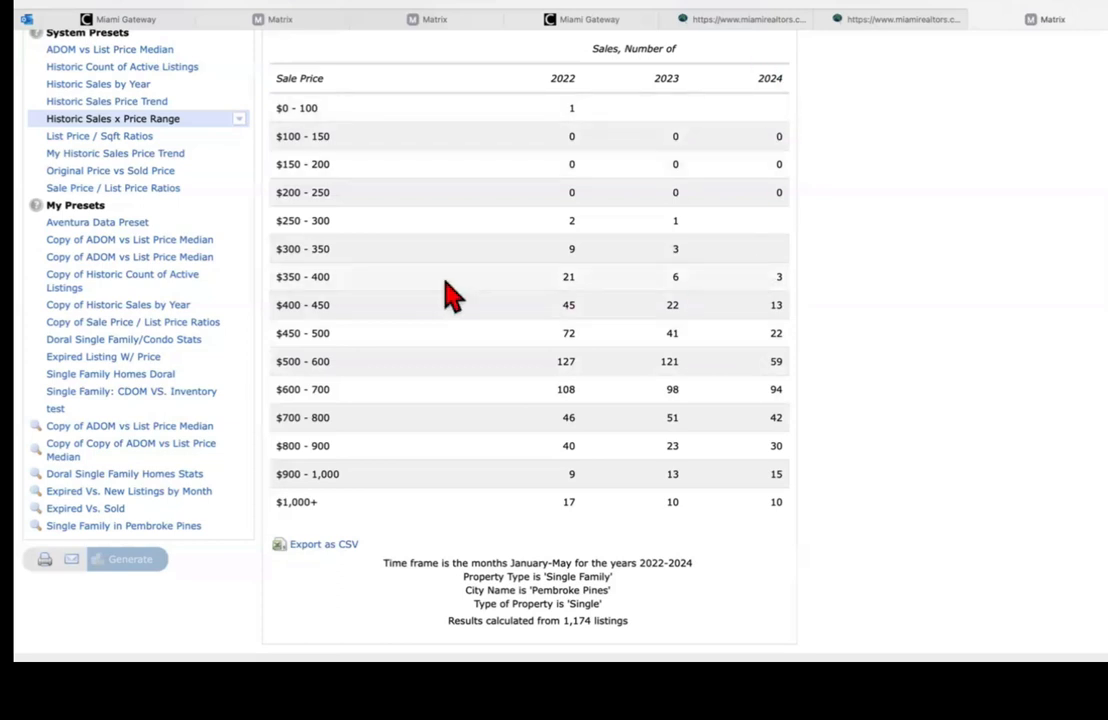
scroll(554, 350, "up", 3)
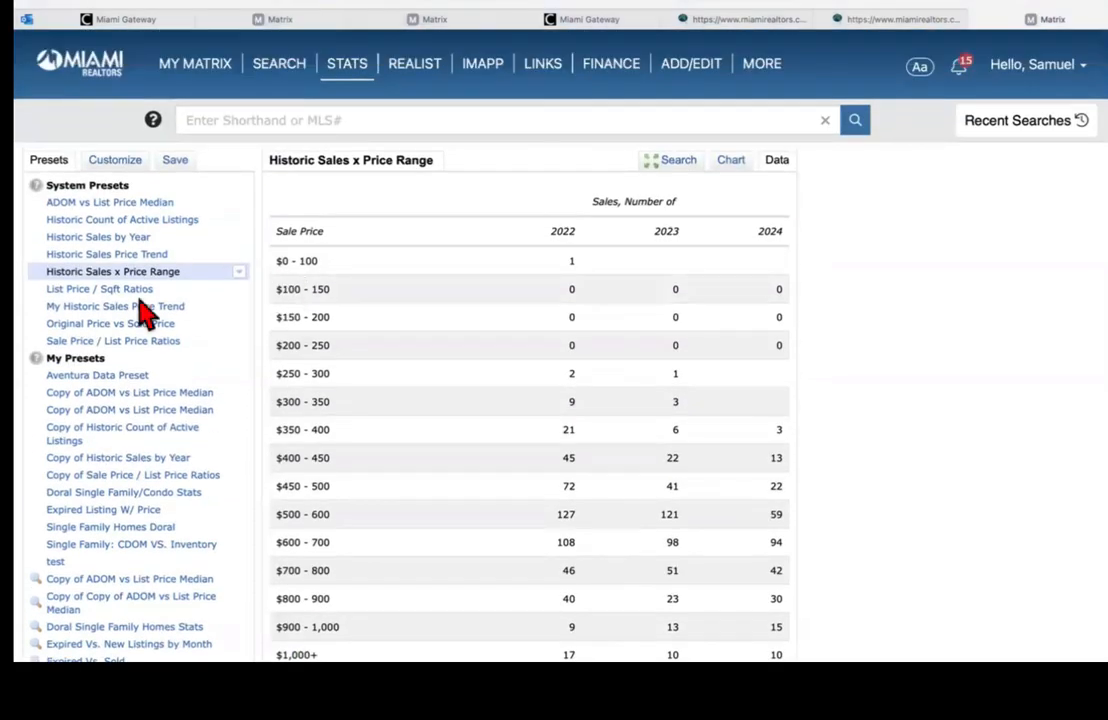
left_click(104, 289)
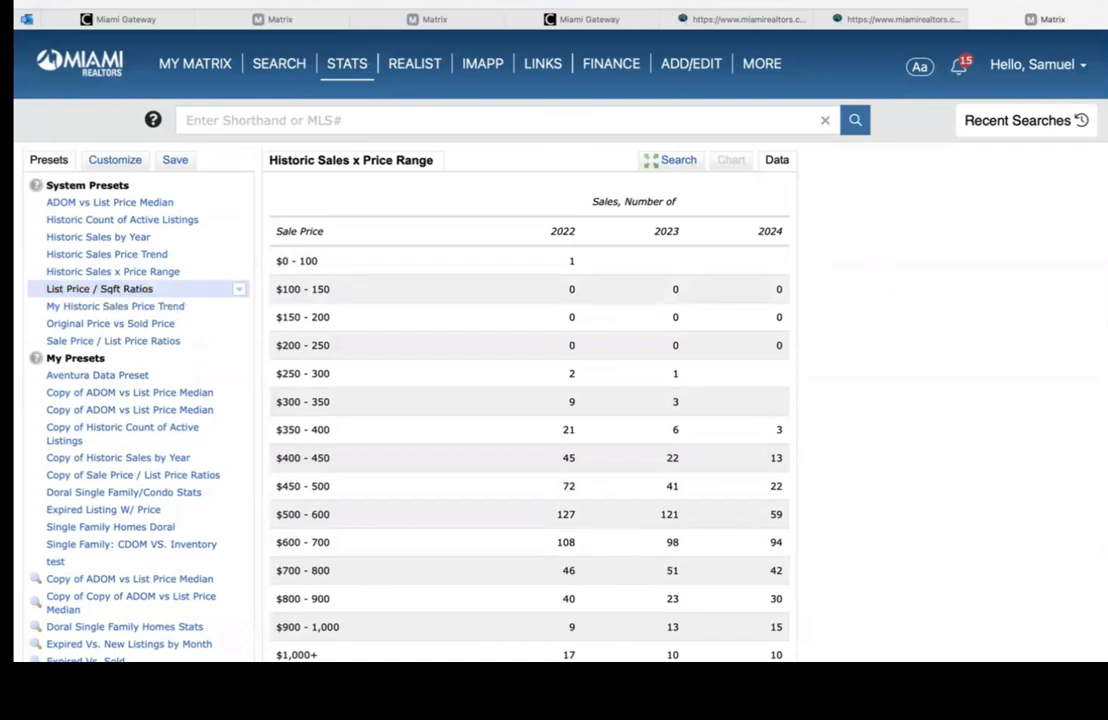
Step: Display List Price / Sqft Ratios as a line chart, rising from about $205 to $360 over 2019–2024
scroll(554, 350, "down", 2)
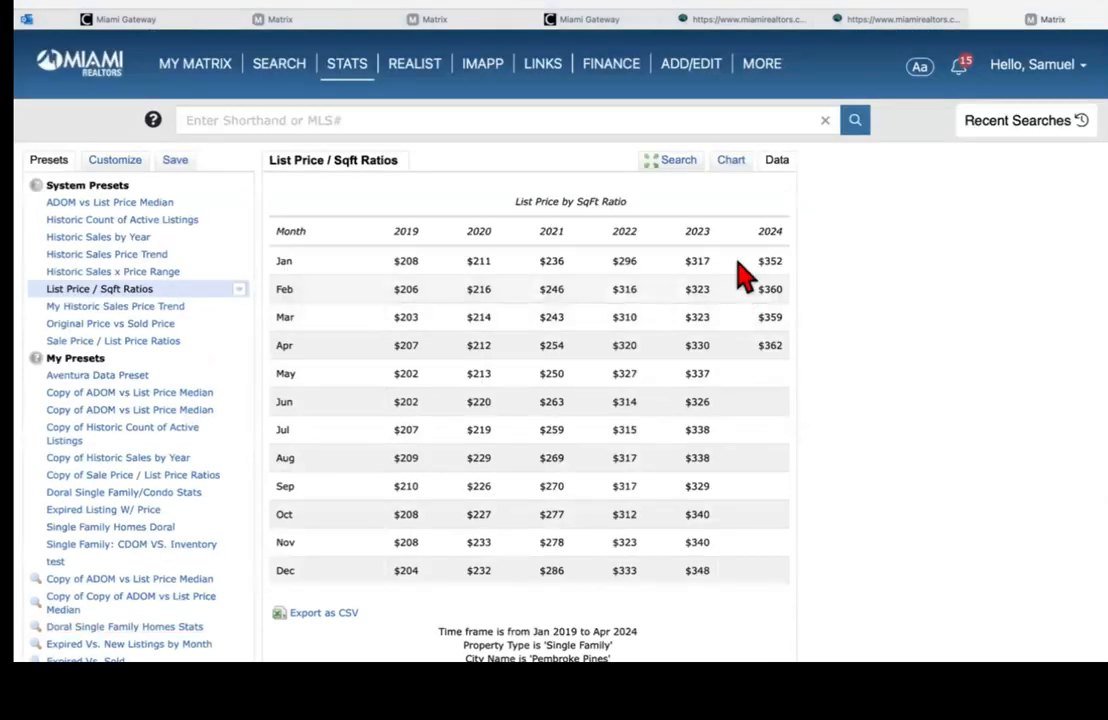
left_click(732, 166)
left_click(740, 168)
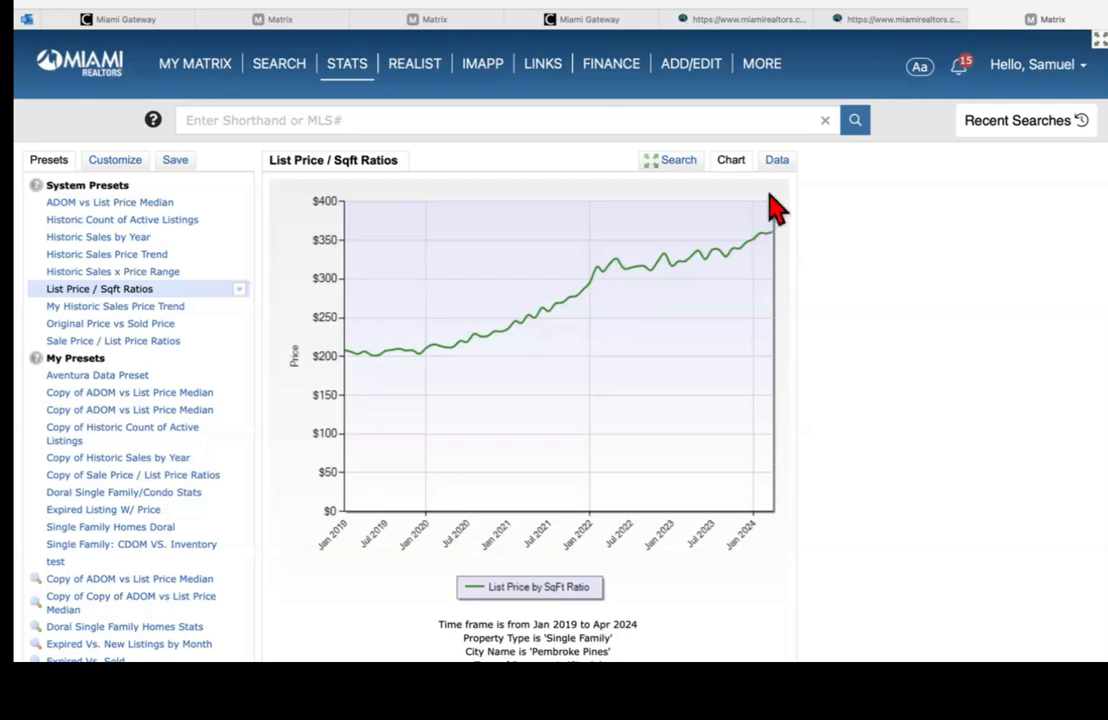
Step: Switch the List Price / Sqft Ratios report from the chart back to its monthly data table
left_click(777, 163)
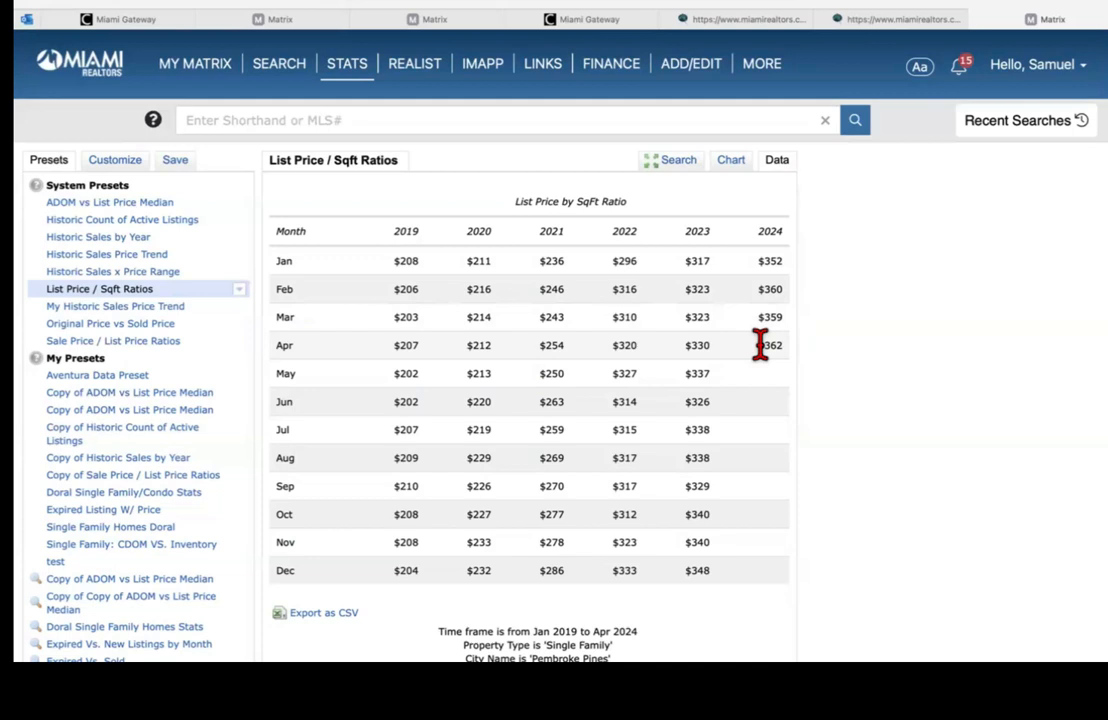
scroll(395, 545, "down", 3)
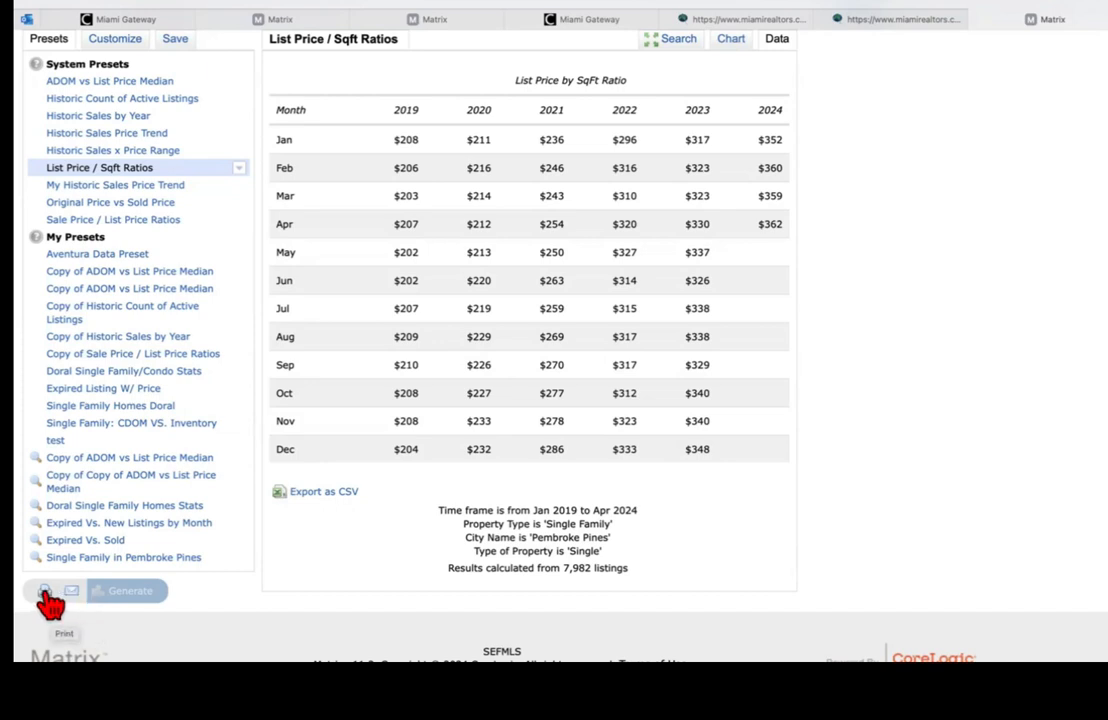
Step: Open a printable version of the List Price / Sqft Ratios report in a new tab
left_click(46, 594)
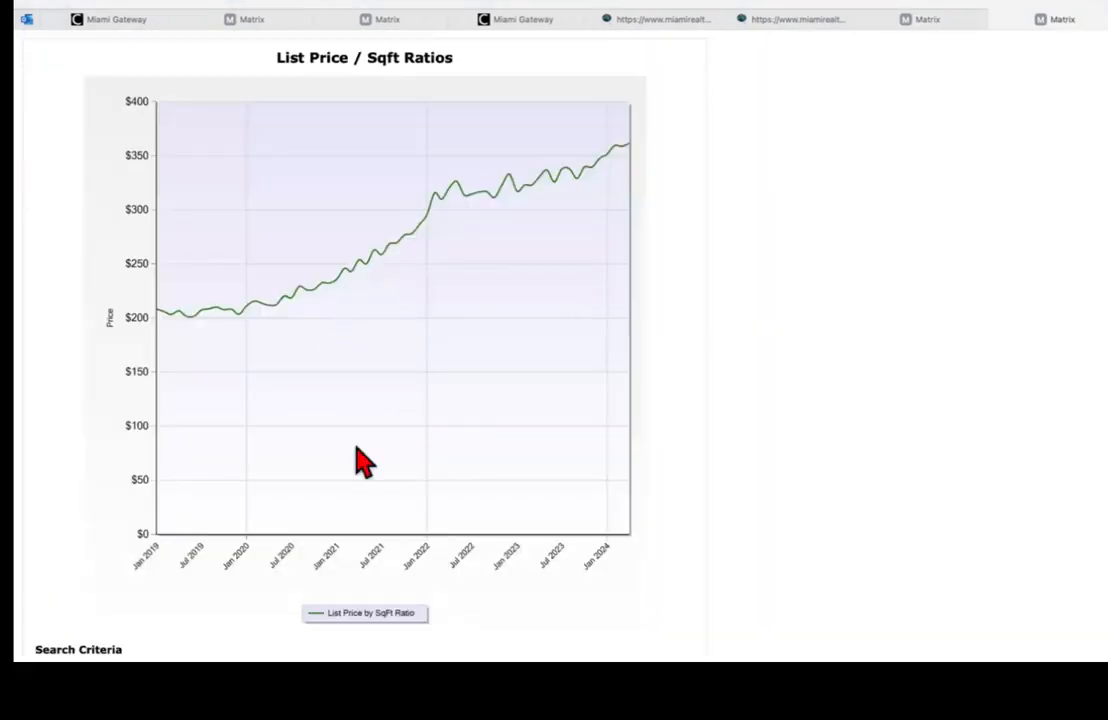
scroll(360, 350, "down", 3)
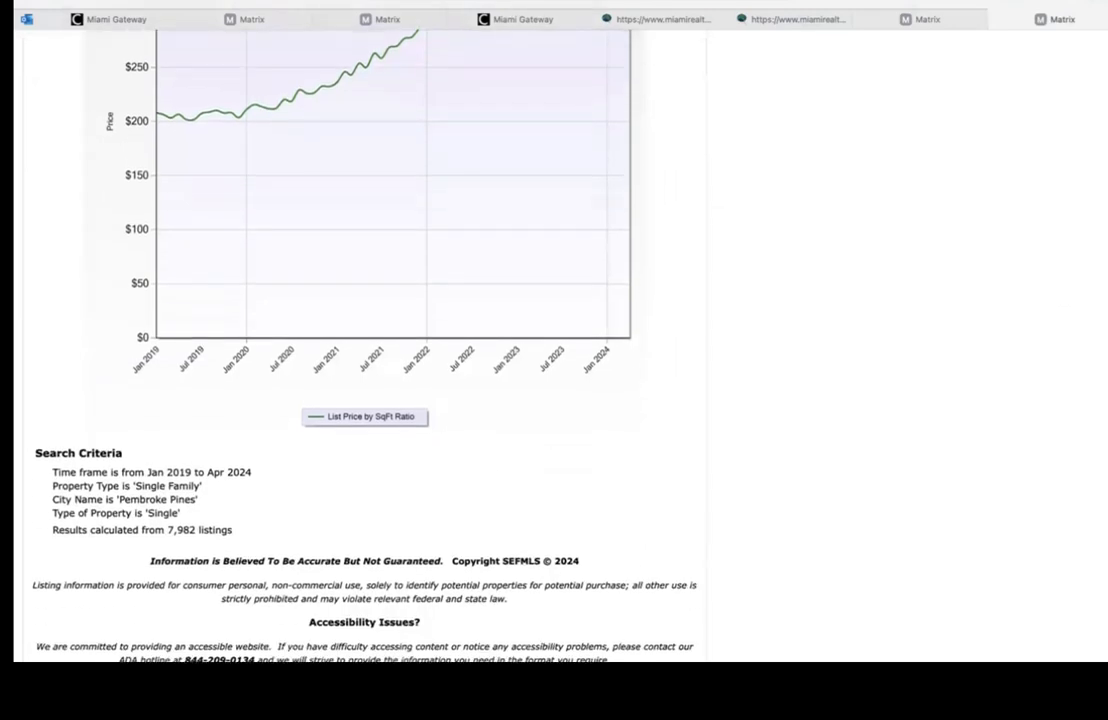
scroll(360, 350, "up", 3)
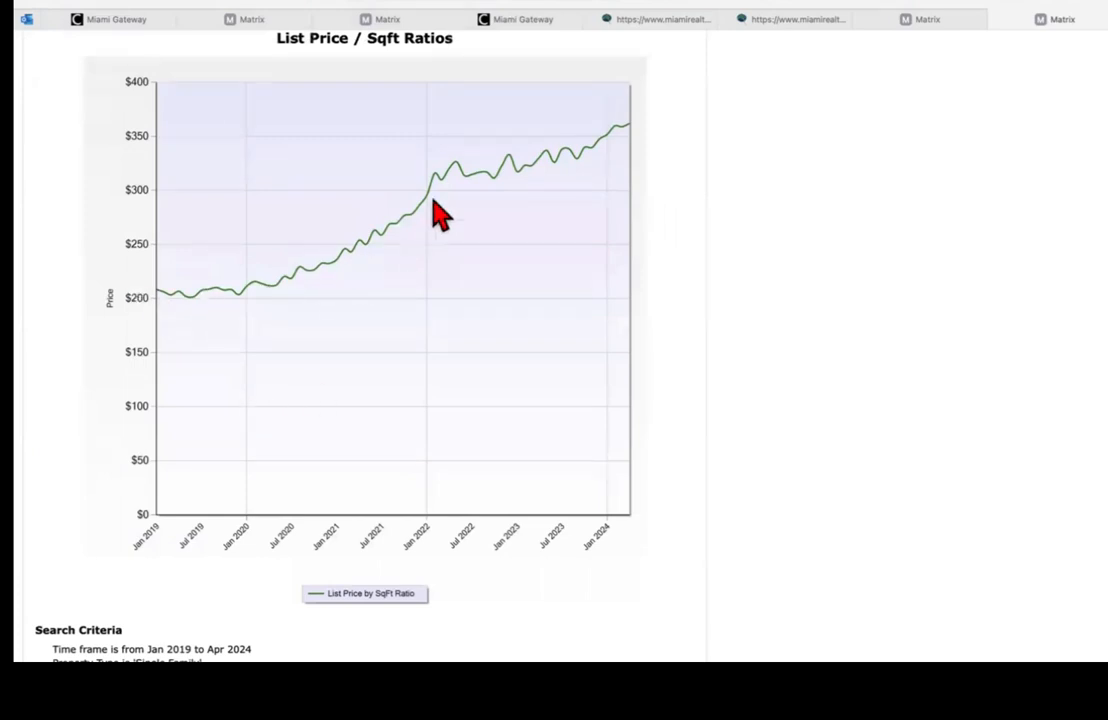
scroll(882, 130, "down", 1)
scroll(560, 350, "down", 3)
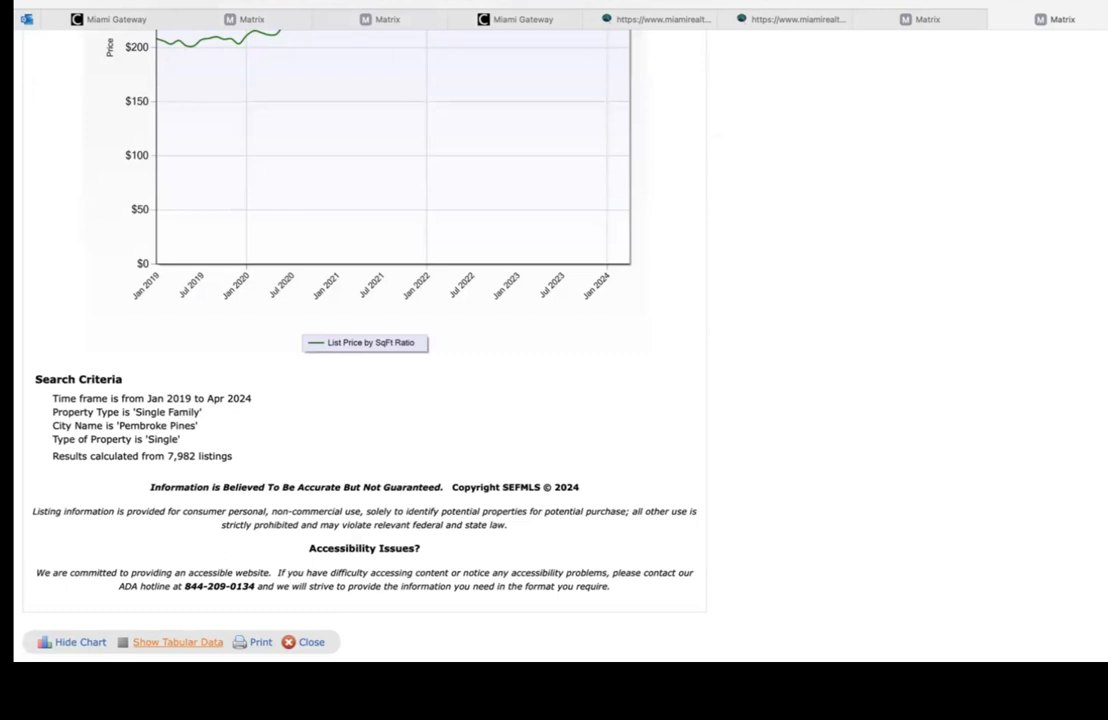
Step: Add the monthly price-per-square-foot table beneath the printed chart and review it
left_click(178, 642)
scroll(260, 611, "down", 1)
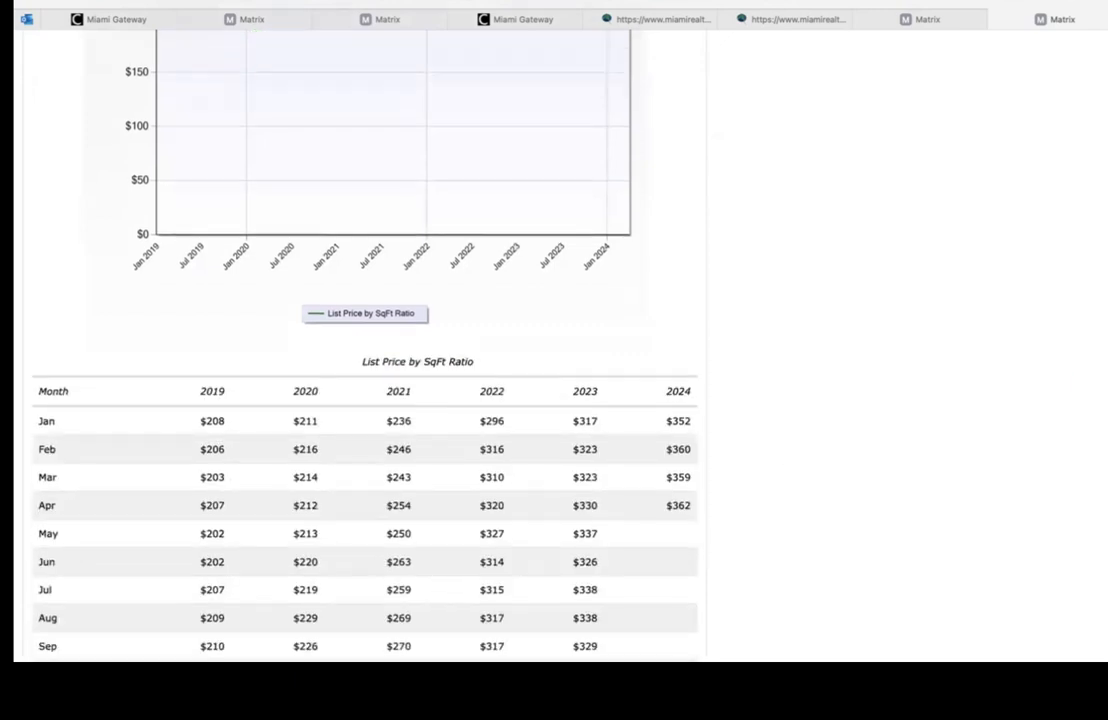
scroll(815, 225, "up", 3)
scroll(815, 225, "down", 5)
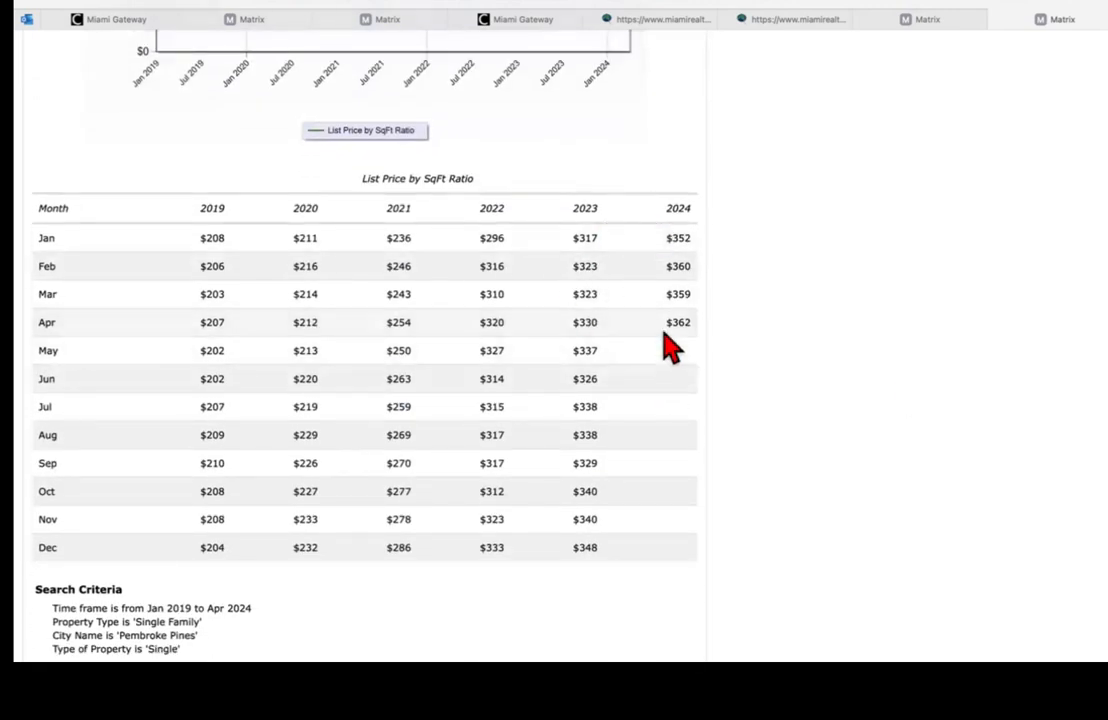
scroll(583, 460, "down", 2)
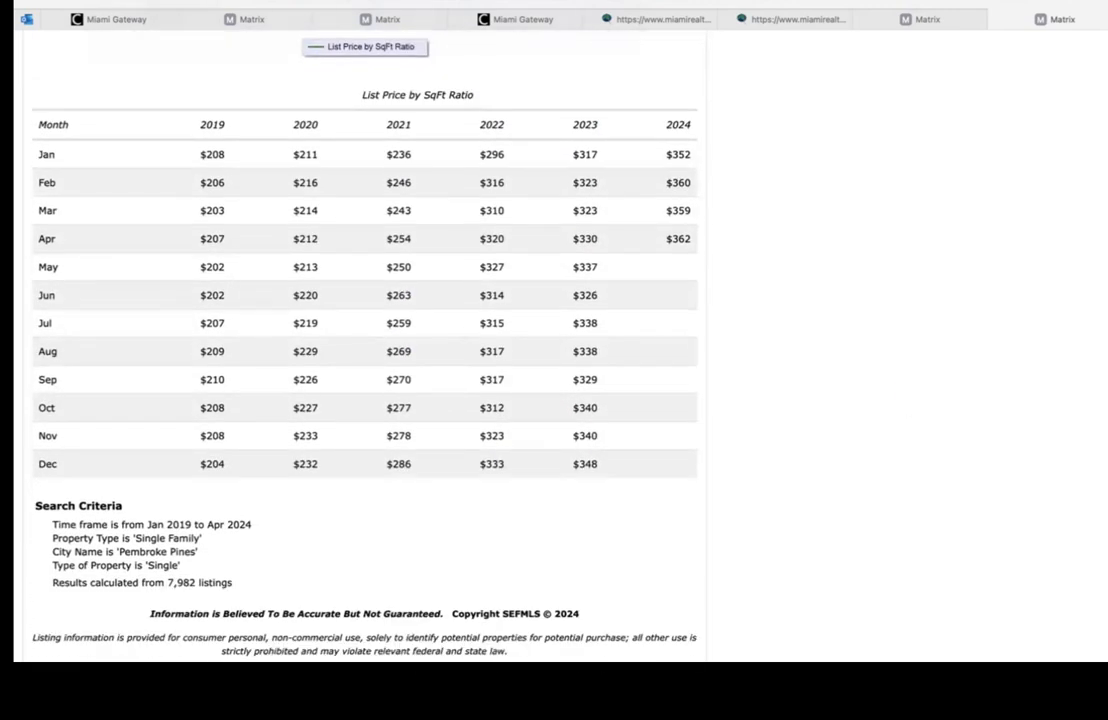
scroll(365, 350, "up", 3)
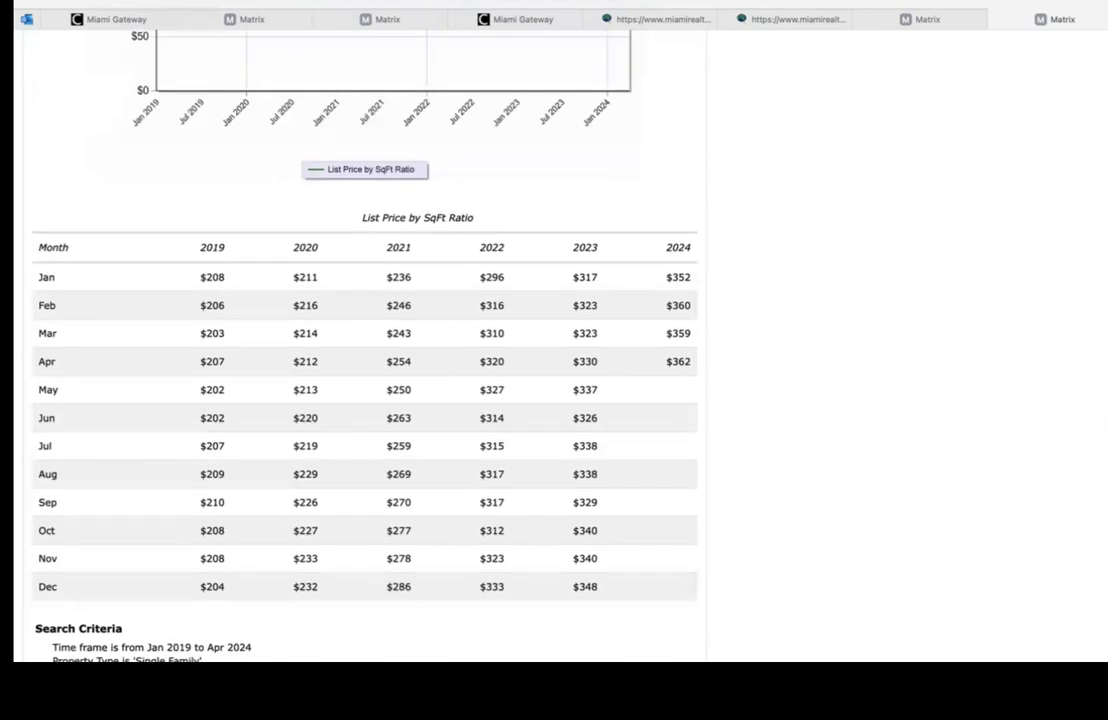
scroll(365, 350, "down", 5)
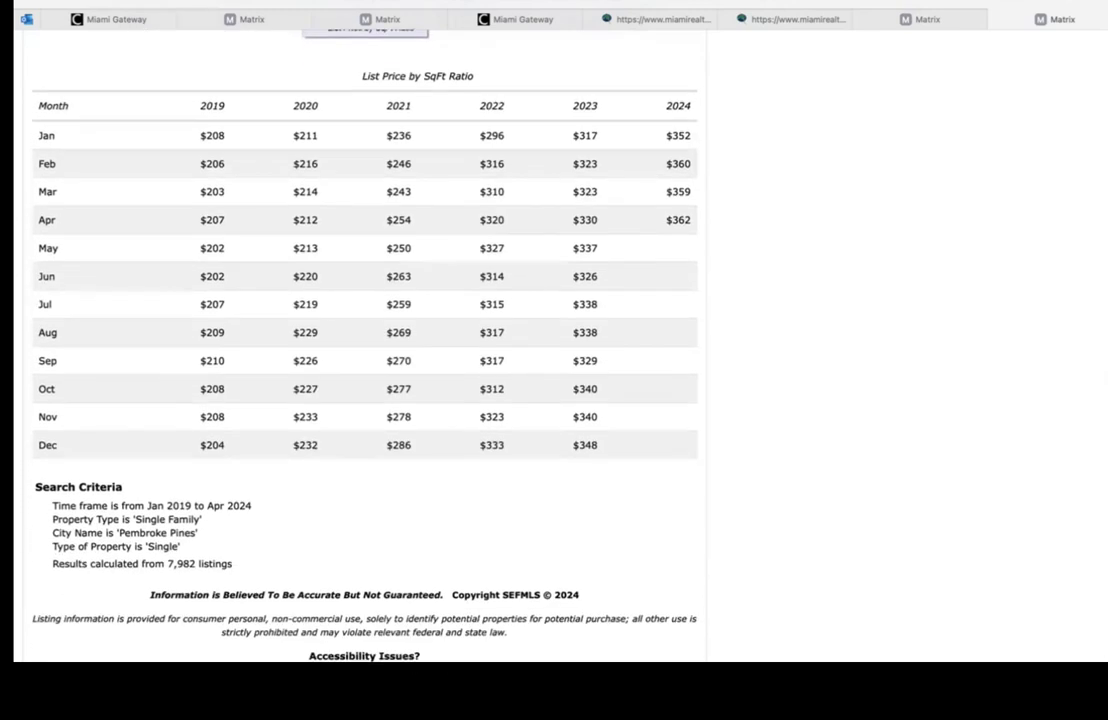
scroll(365, 350, "down", 1)
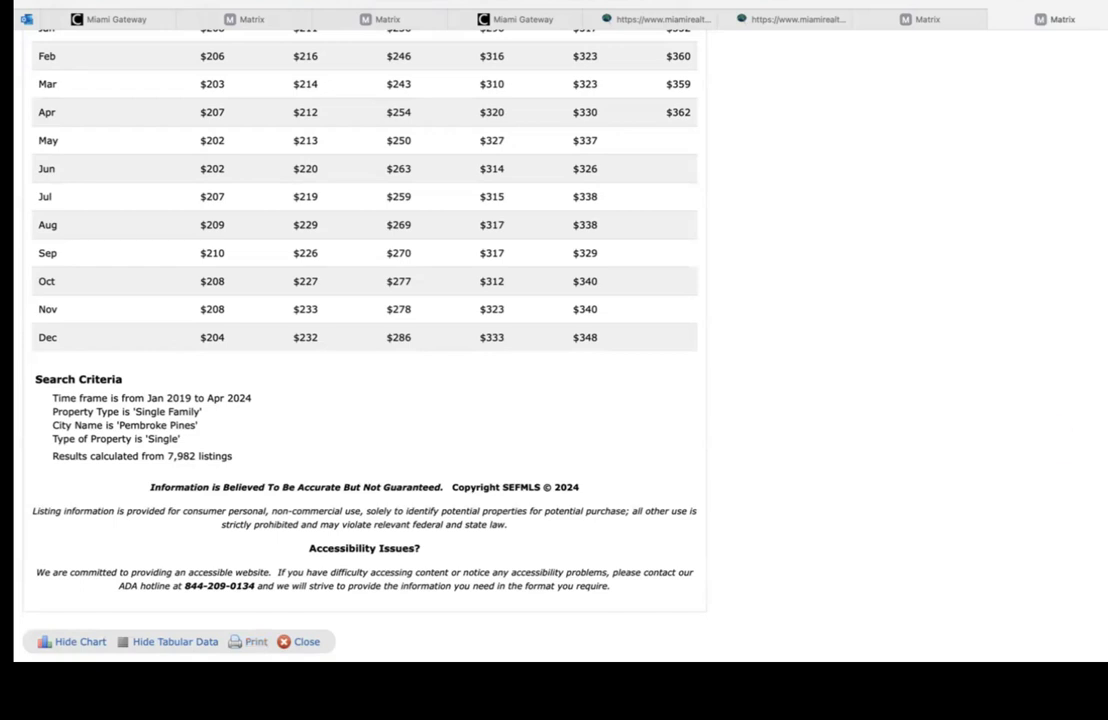
scroll(364, 340, "up", 5)
scroll(364, 340, "up", 2)
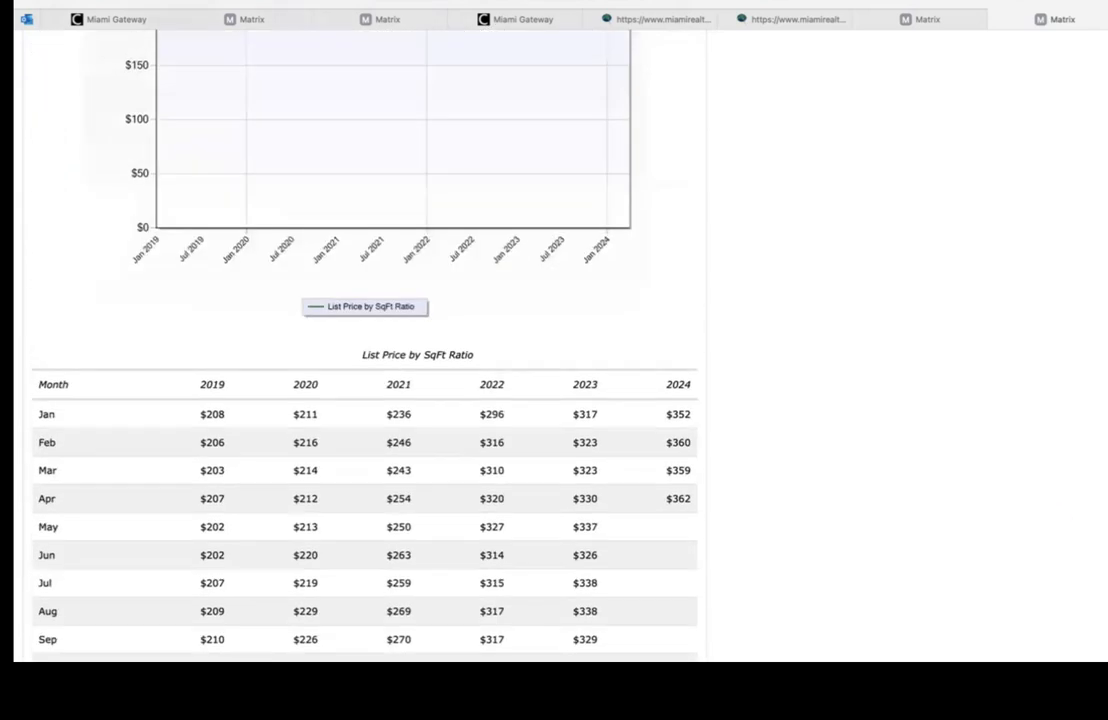
scroll(364, 340, "up", 3)
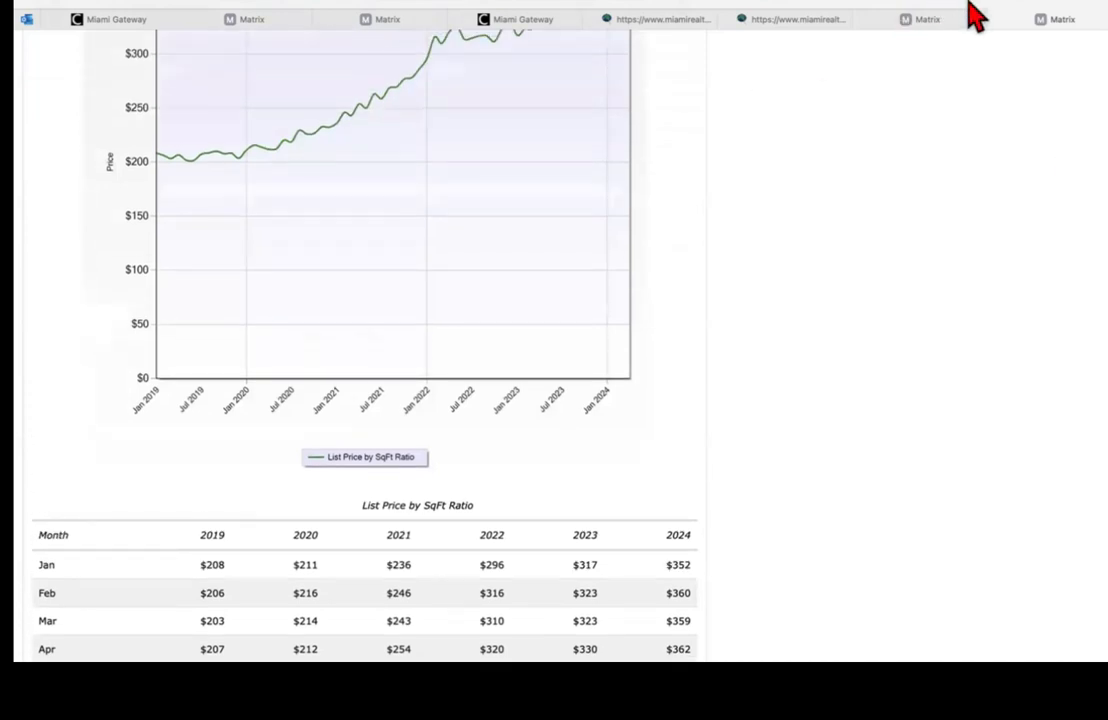
Step: Return to the Stats page and generate the My Historic Sales Price Trend report
left_click(905, 20)
scroll(870, 119, "up", 3)
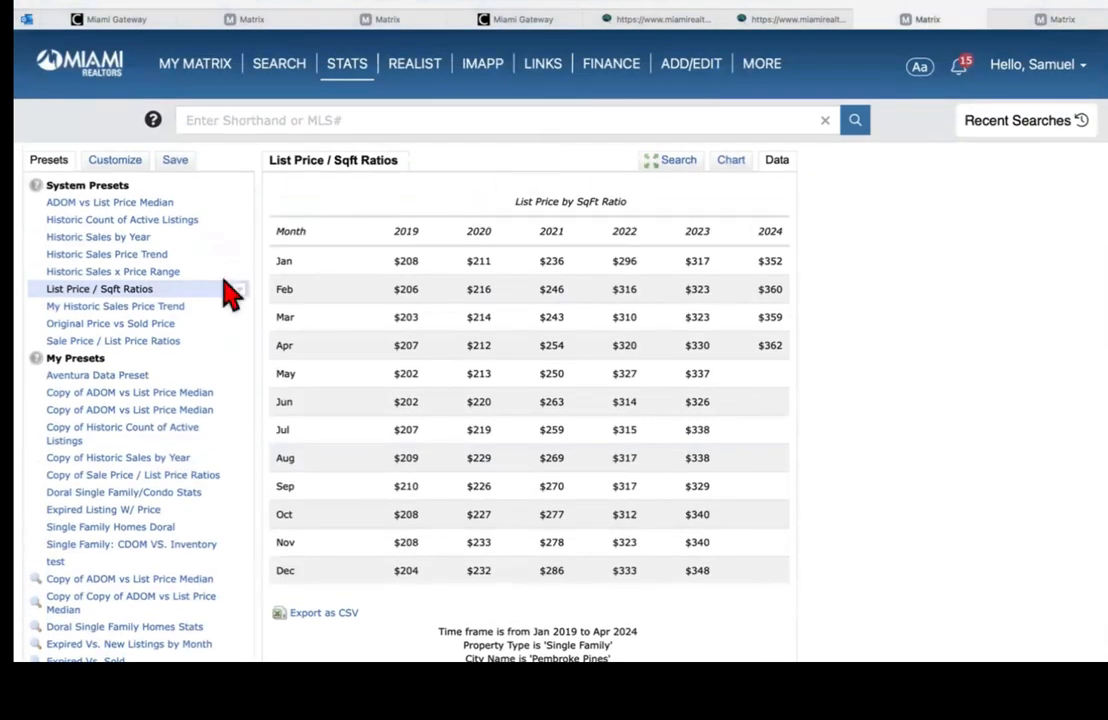
left_click(101, 308)
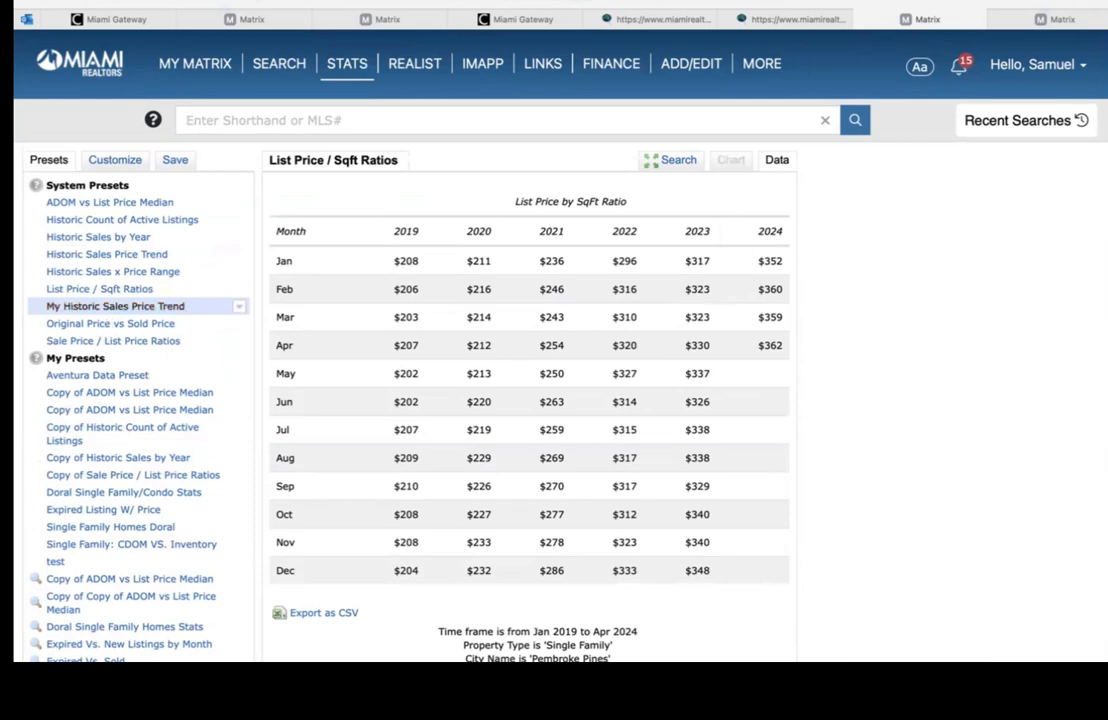
scroll(530, 400, "down", 3)
left_click(143, 589)
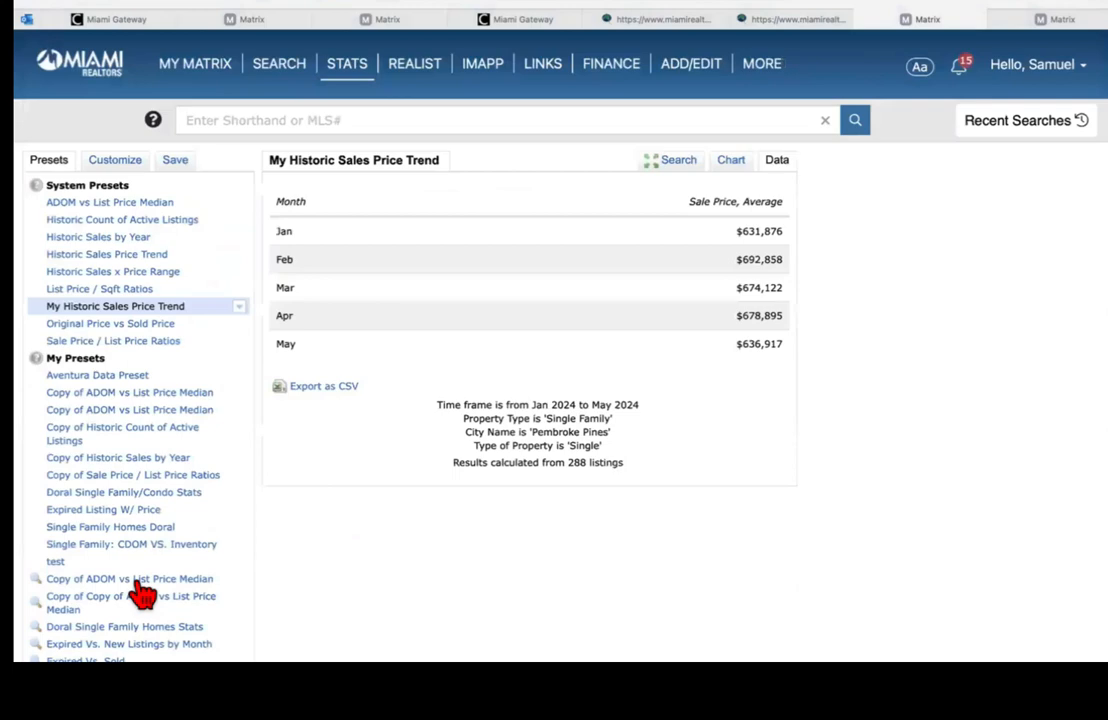
Step: Regenerate the List Price / Sqft Ratios report
left_click(108, 289)
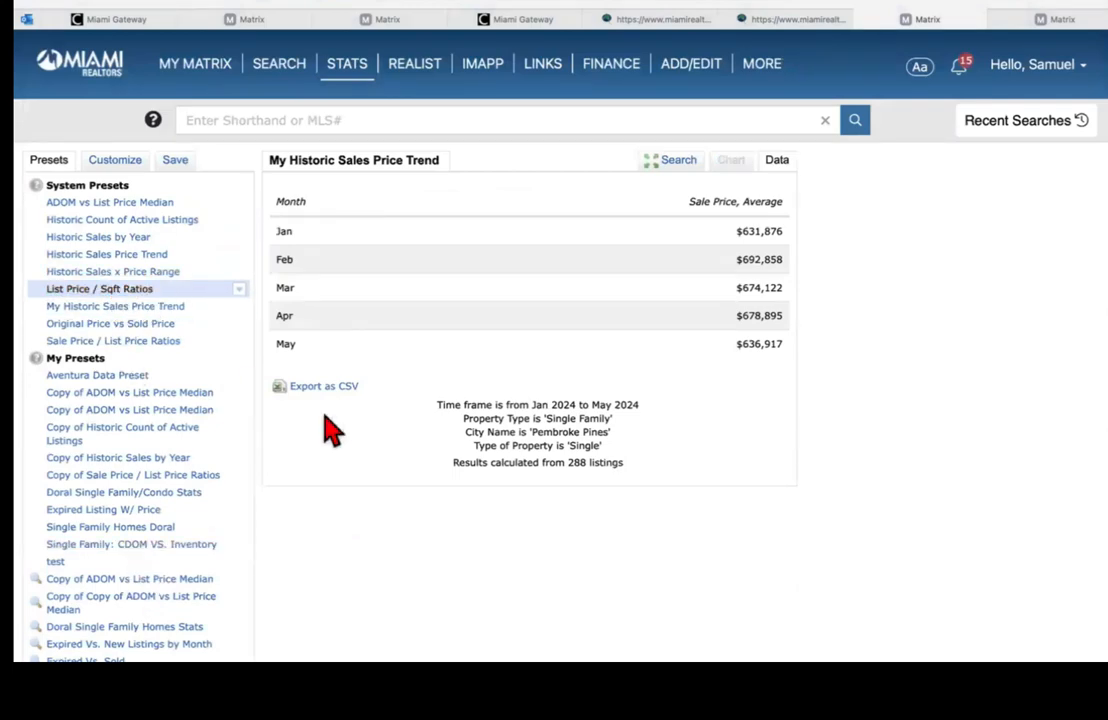
scroll(925, 395, "down", 3)
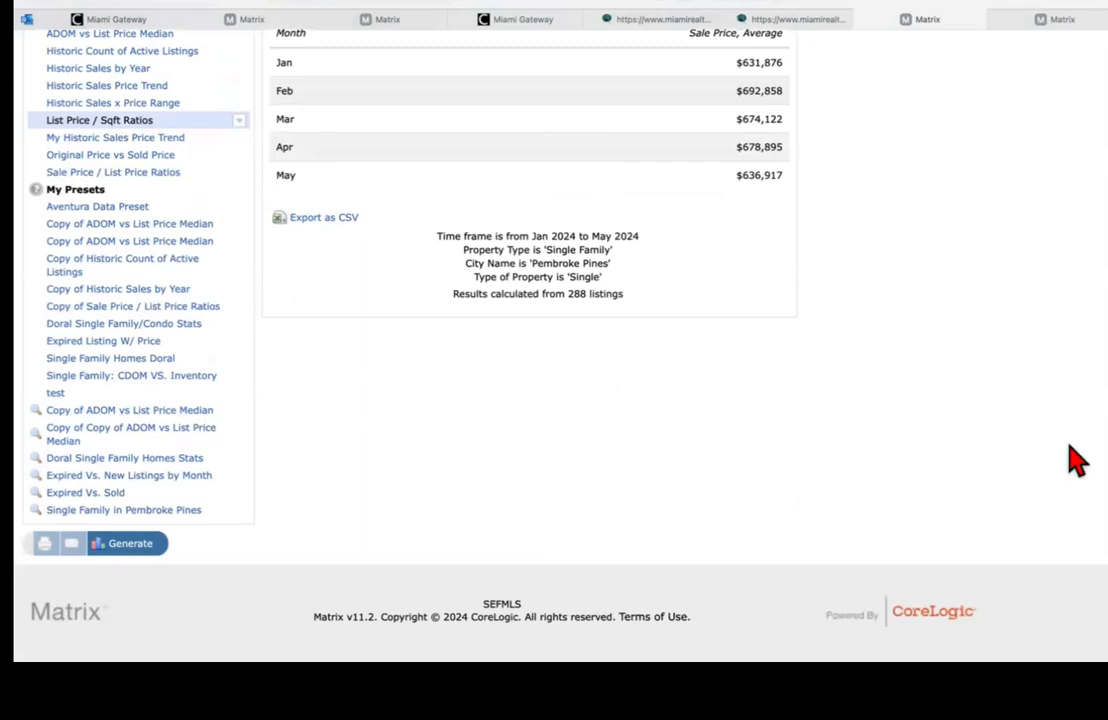
left_click(150, 545)
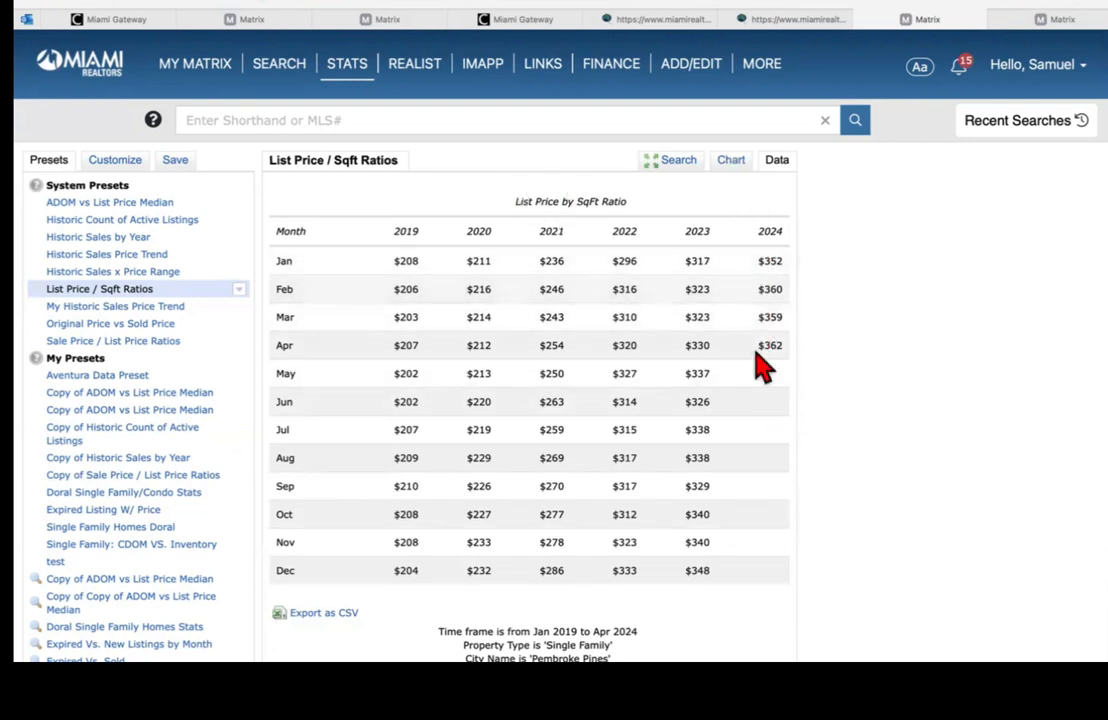
Step: Rerun My Historic Sales Price Trend, then select the Original Price vs Sold Price preset
left_click(110, 307)
scroll(1088, 433, "down", 2)
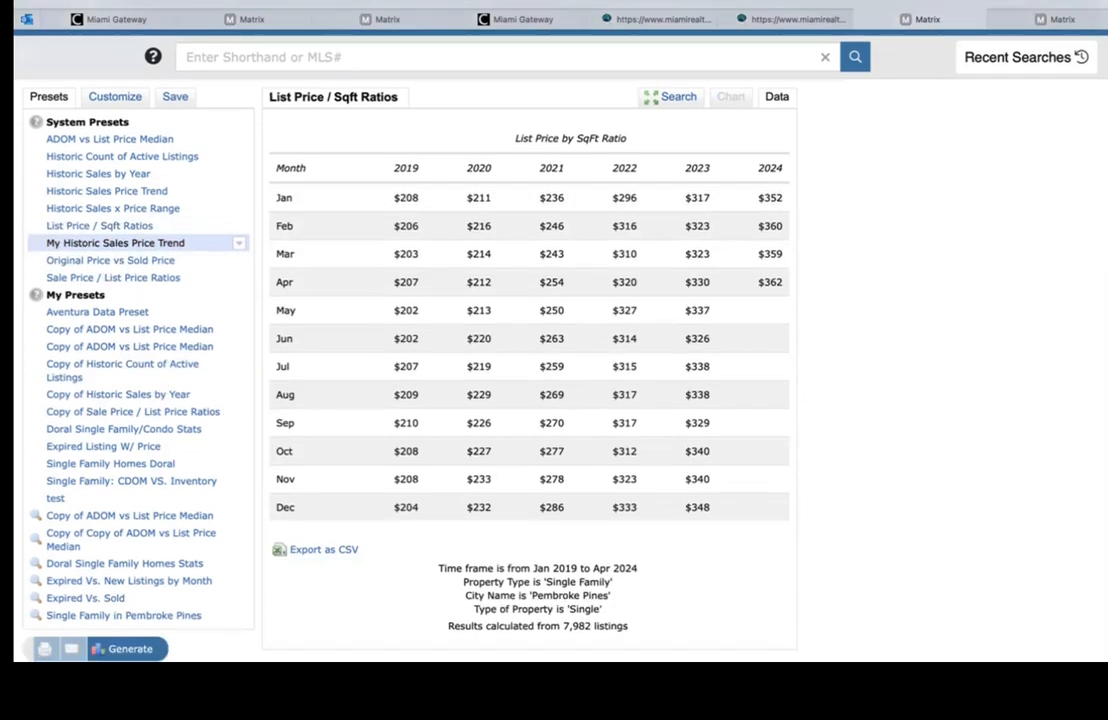
left_click(130, 607)
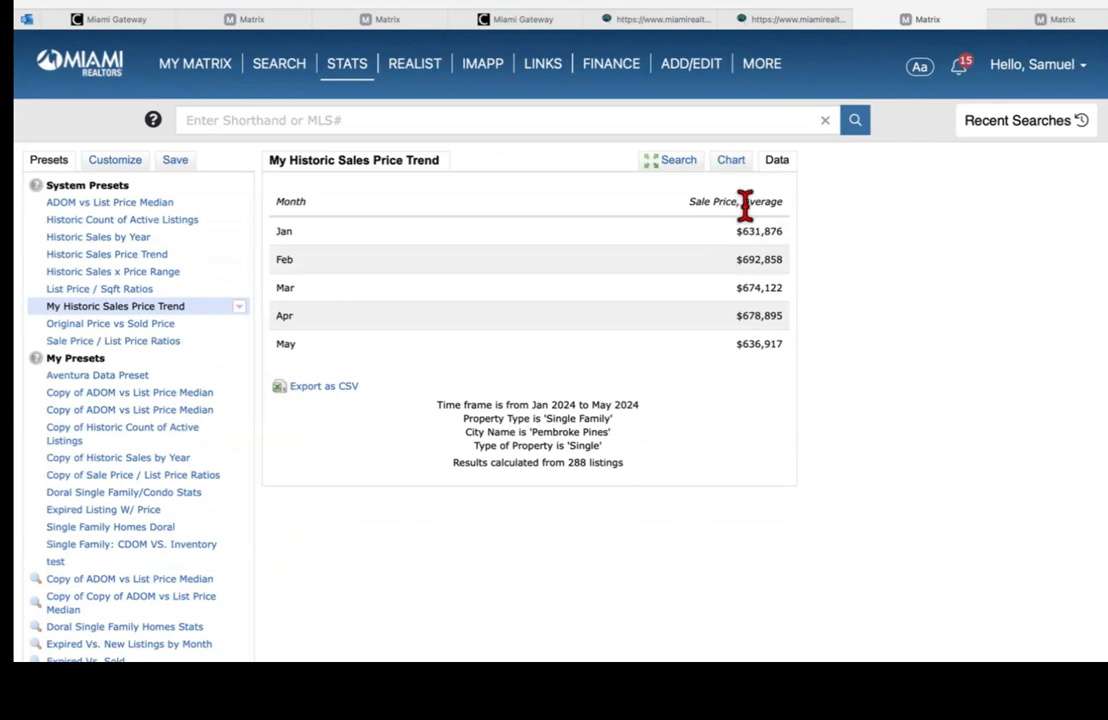
left_click(155, 205)
left_click(105, 325)
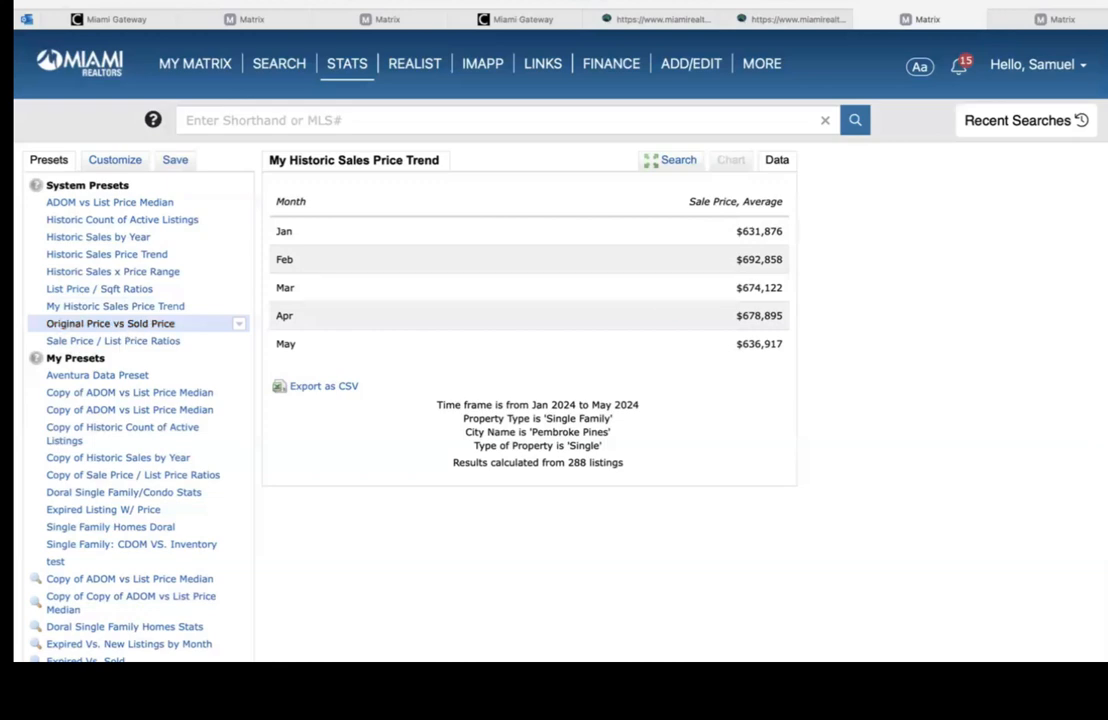
scroll(947, 433, "down", 2)
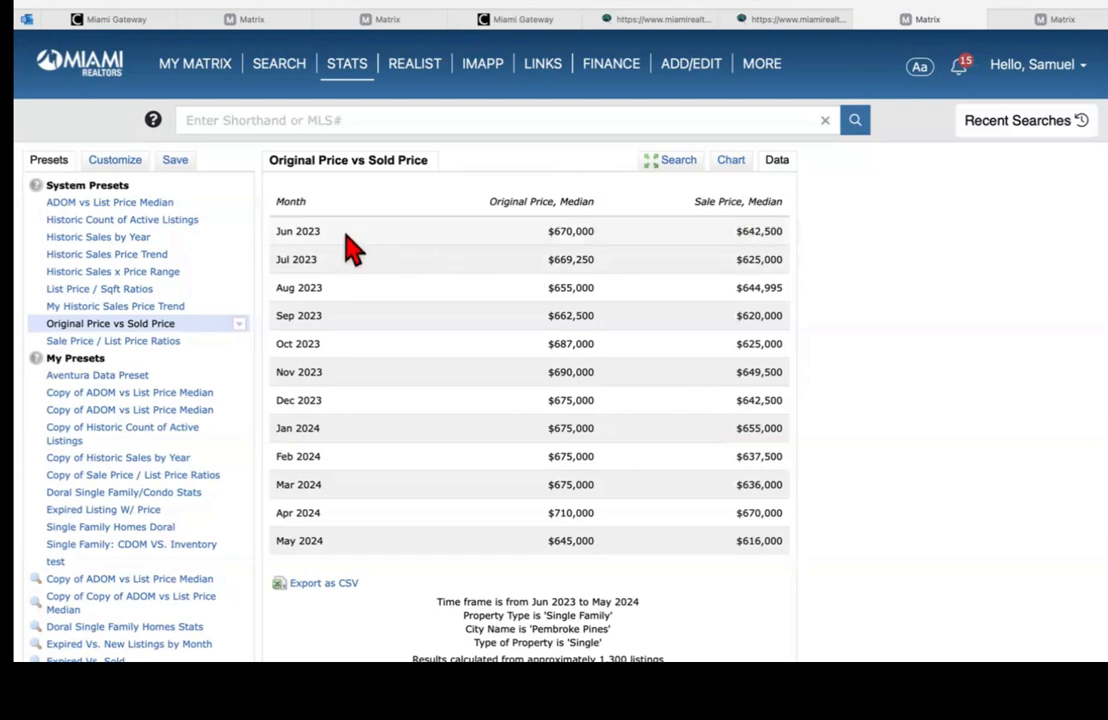
left_click(117, 172)
left_click(145, 212)
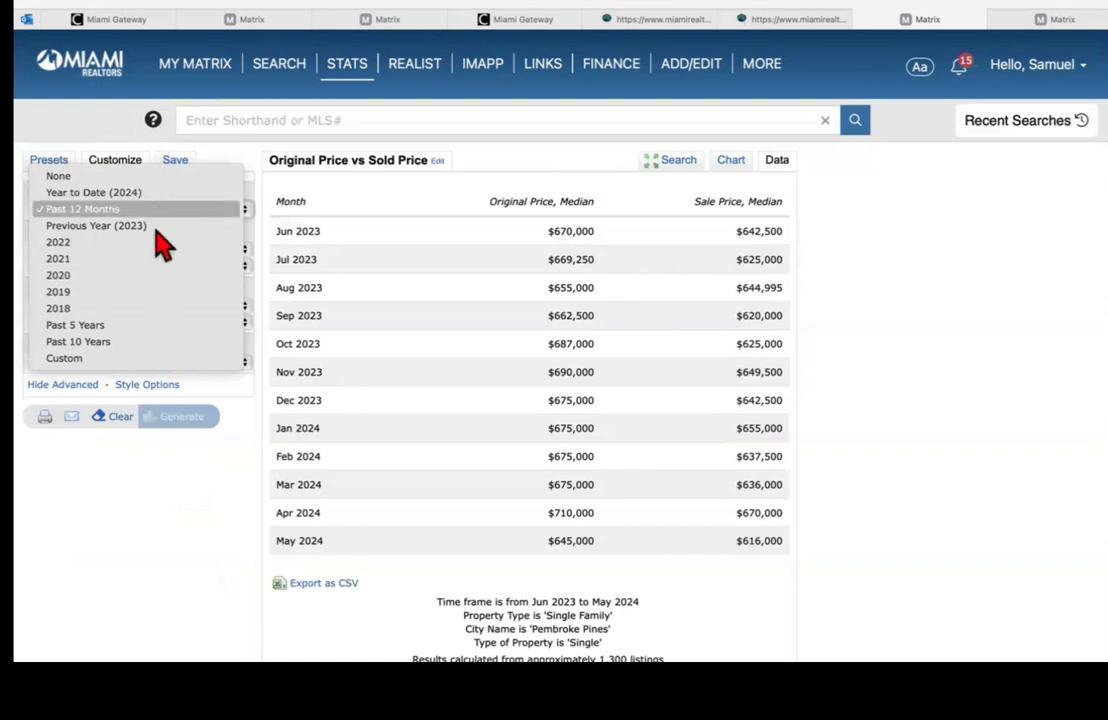
left_click(538, 226)
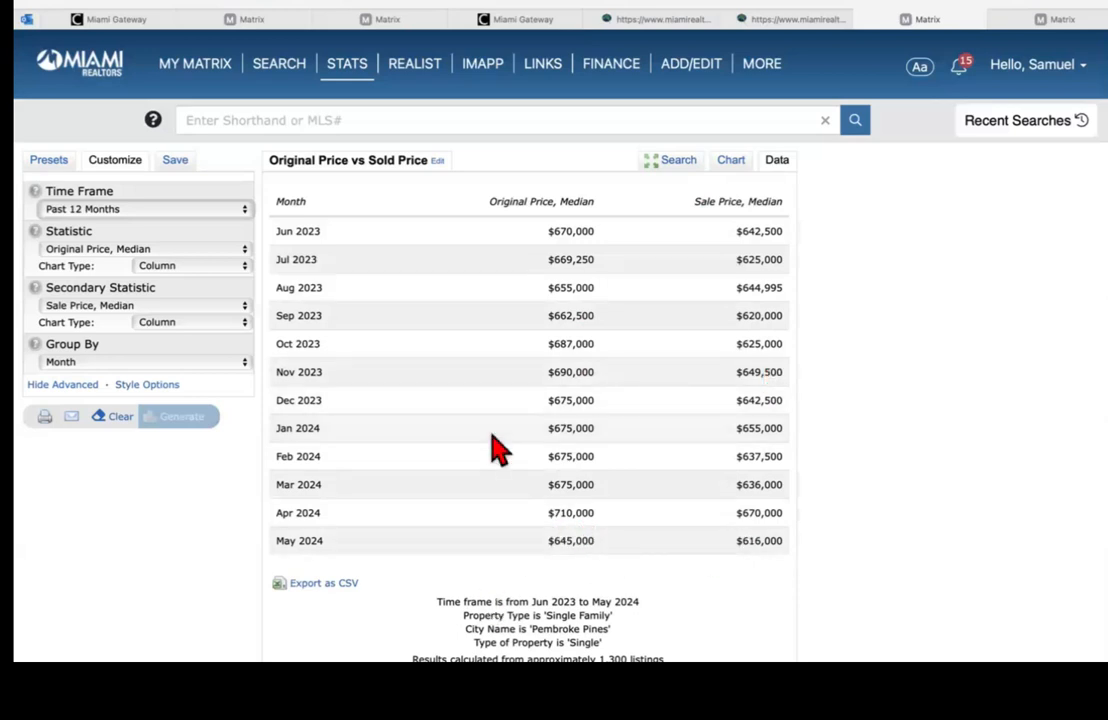
left_click(52, 163)
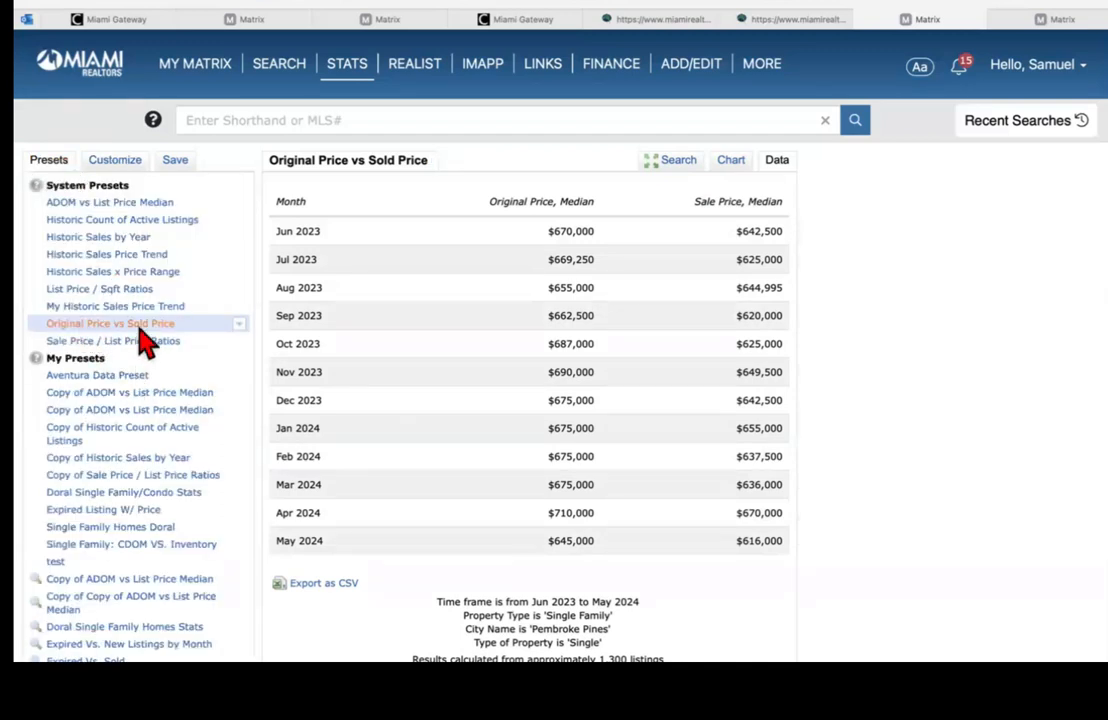
Step: Generate the Sale Price / List Price Ratios preset for Pembroke Pines and show it as a chart
left_click(92, 352)
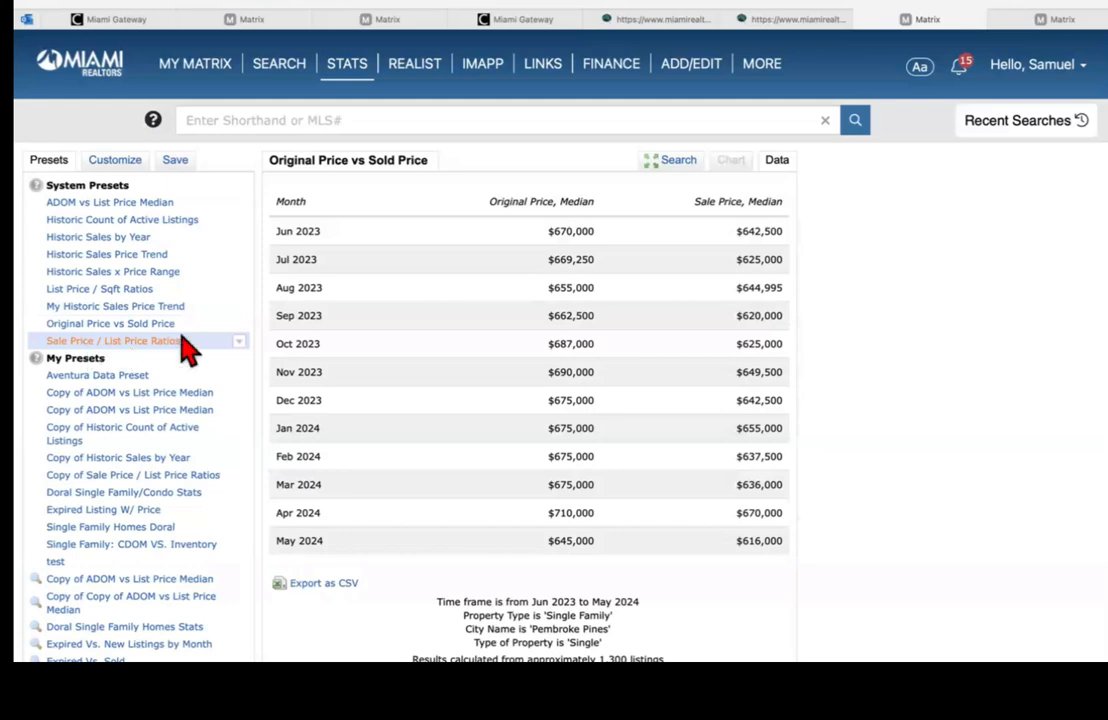
scroll(982, 304, "down", 3)
scroll(982, 304, "up", 1)
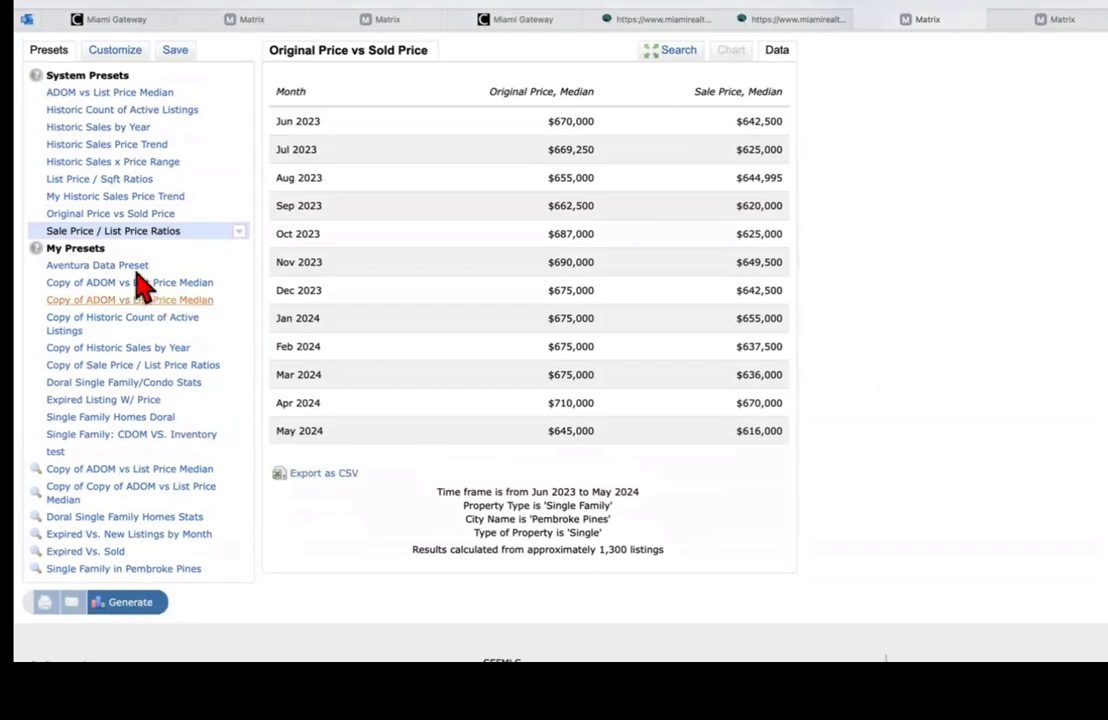
left_click(124, 233)
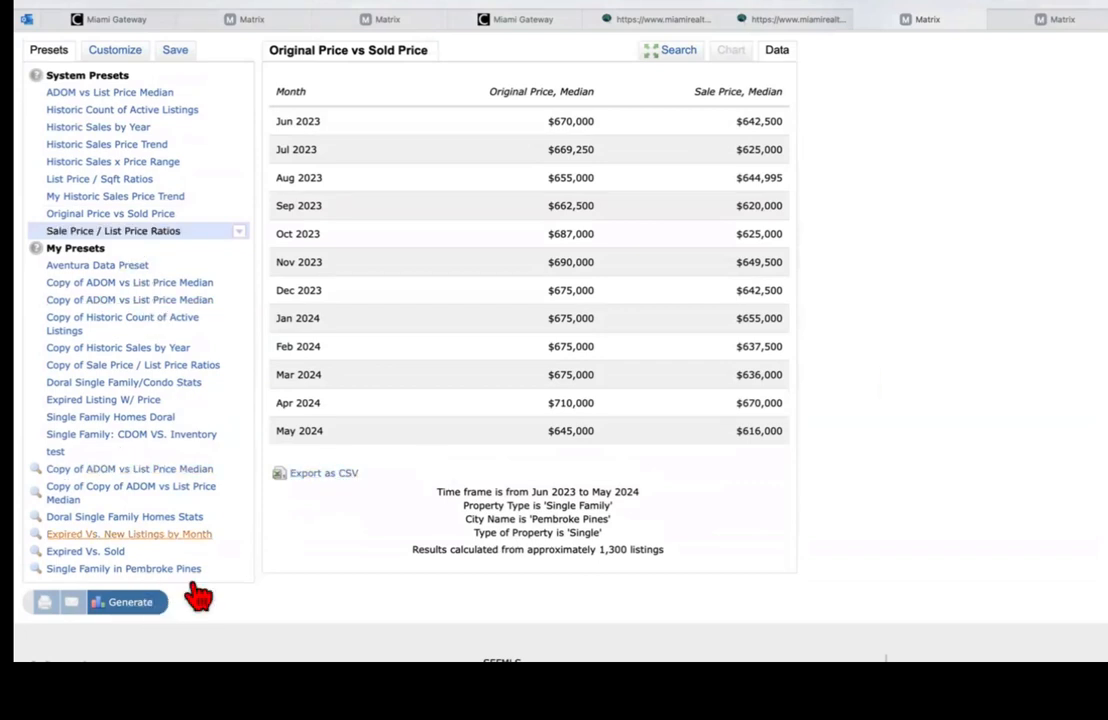
left_click(134, 603)
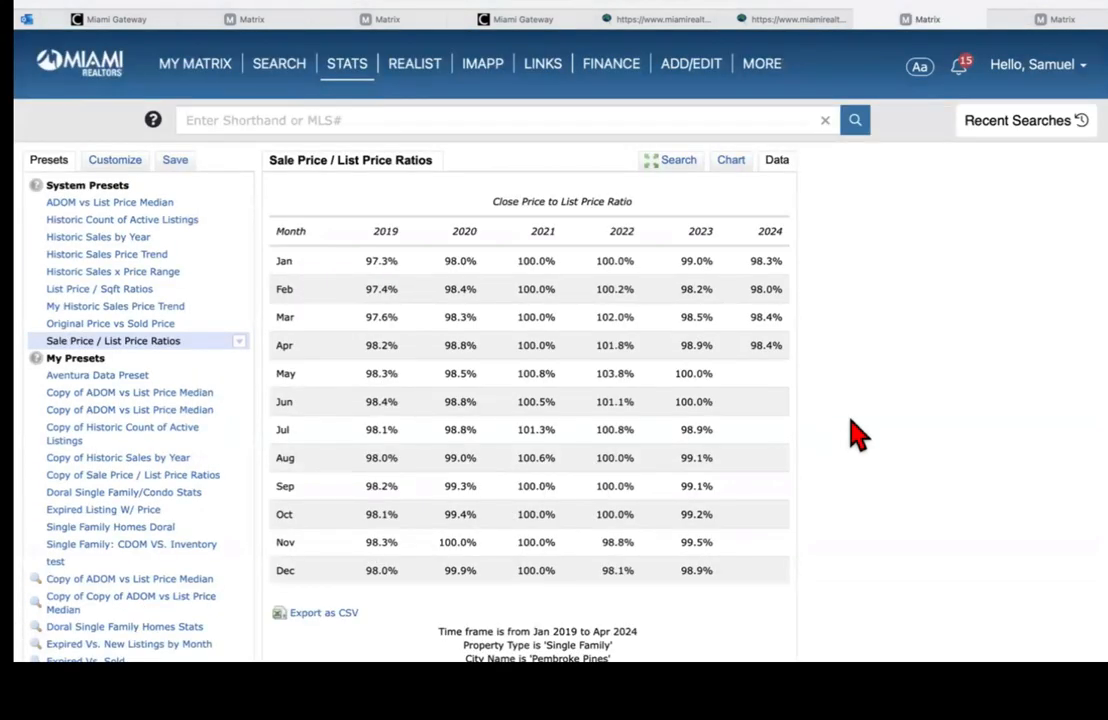
left_click(731, 162)
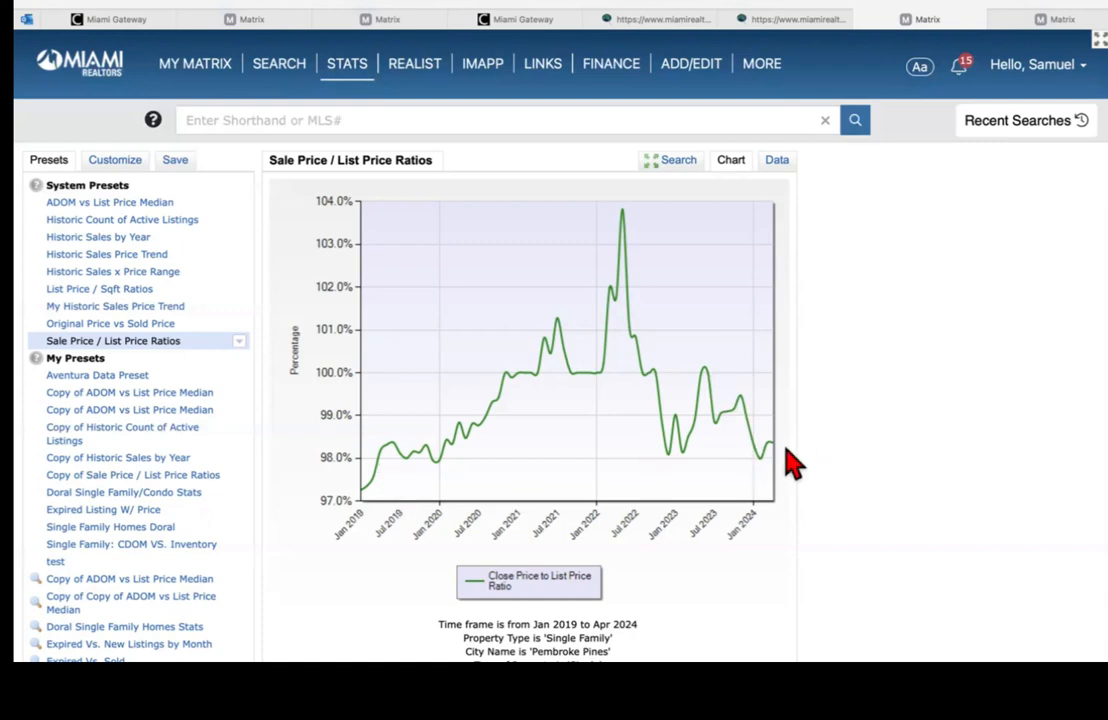
Step: Switch the Sale Price / List Price Ratios chart to its monthly data table and review it
left_click(779, 168)
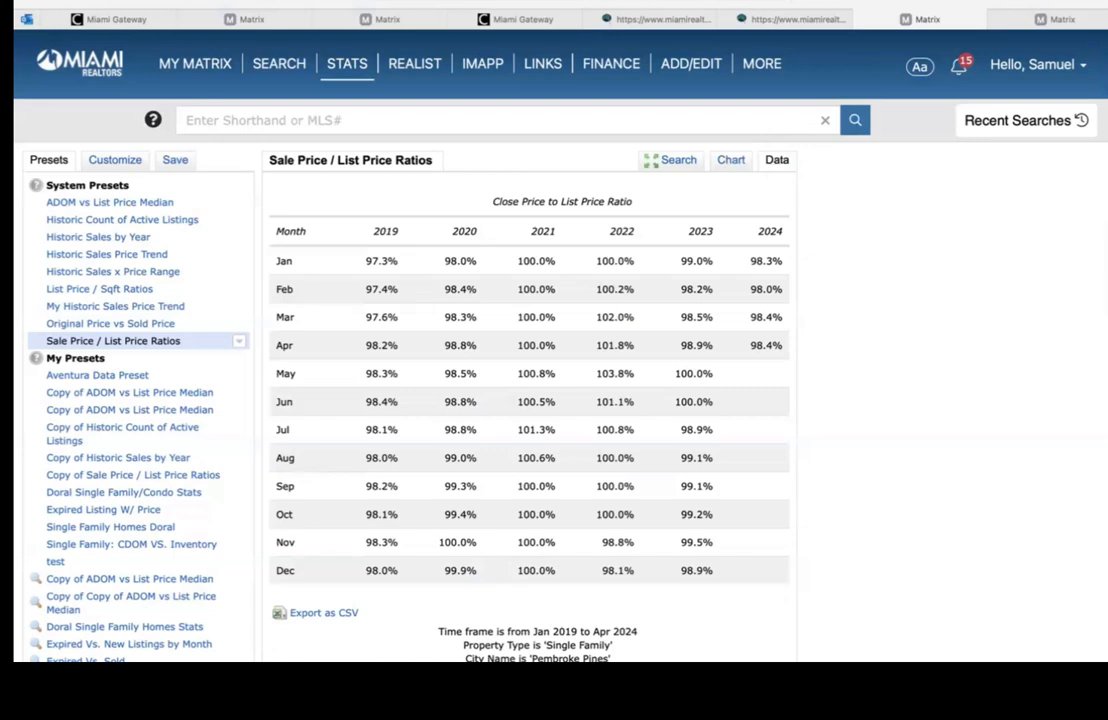
scroll(400, 500, "down", 2)
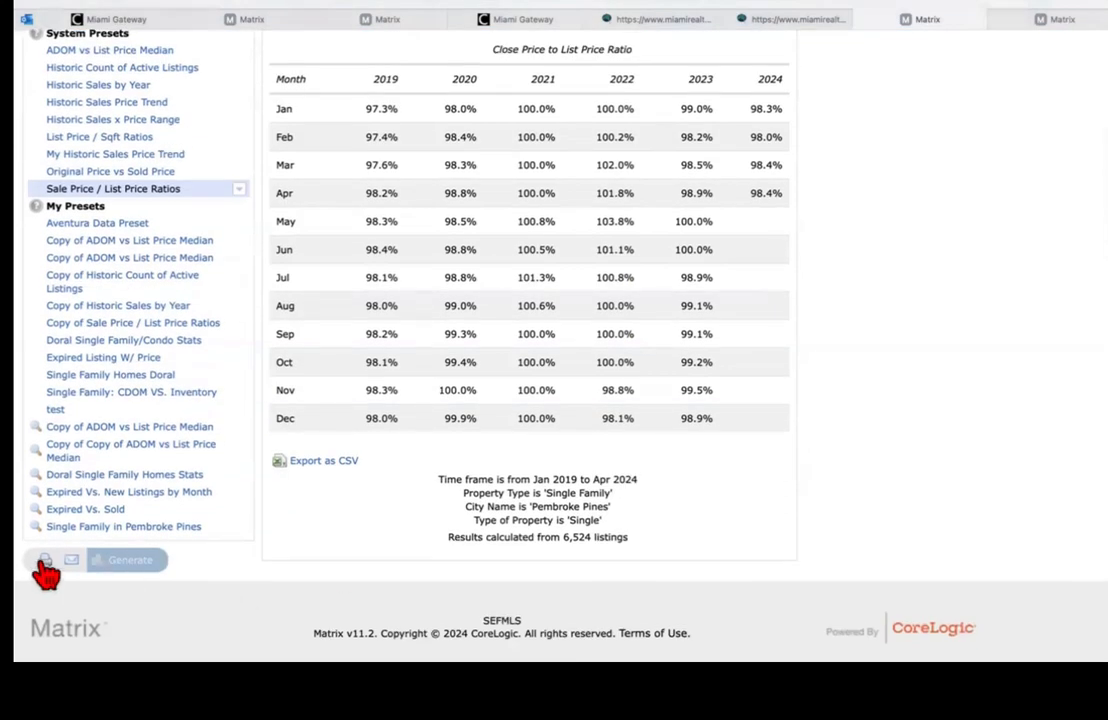
scroll(737, 272, "up", 1)
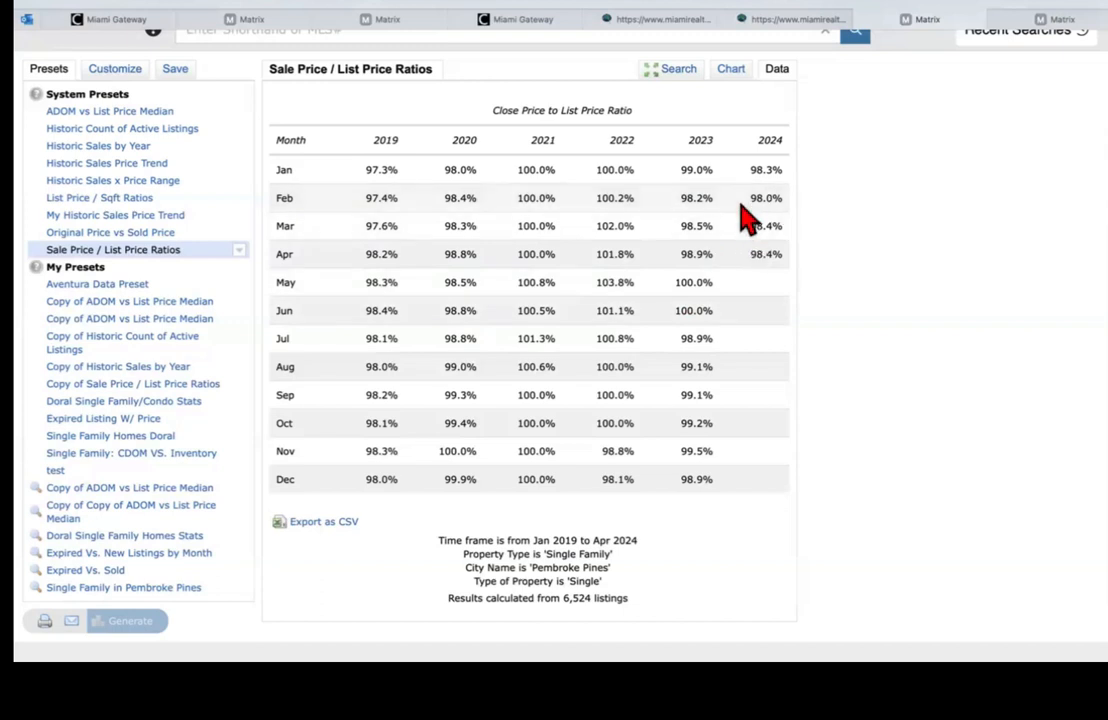
scroll(560, 350, "up", 1)
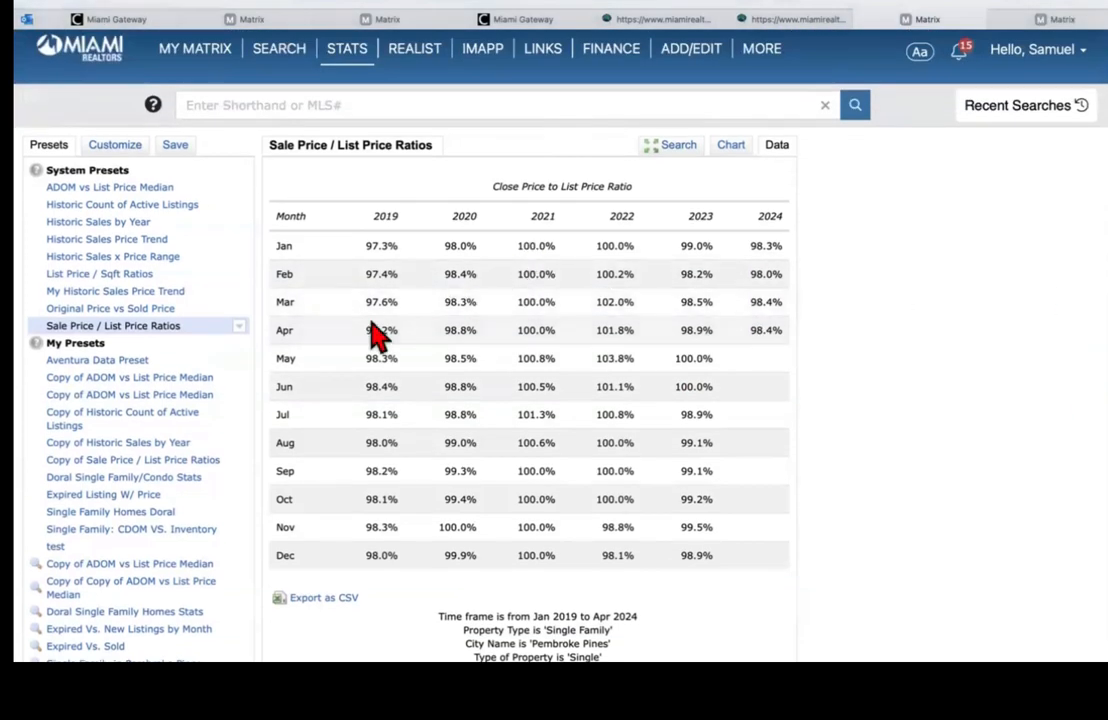
Step: Show the report's search criteria and Advanced Options, with the Statistic list expanded
left_click(116, 148)
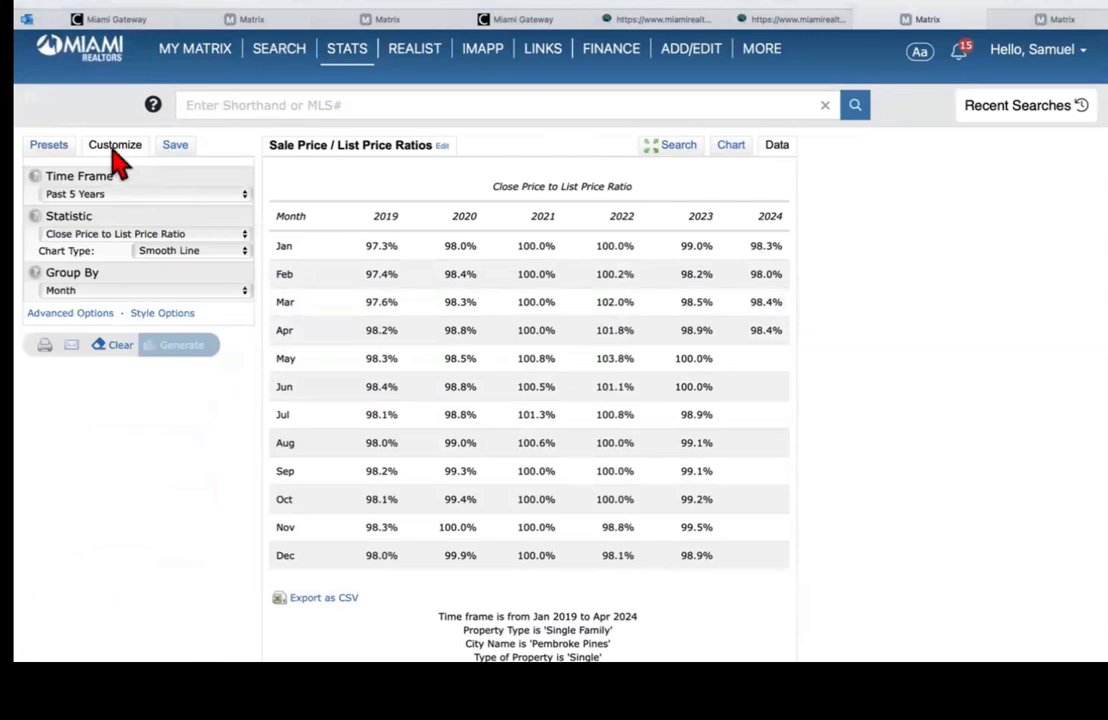
left_click(676, 152)
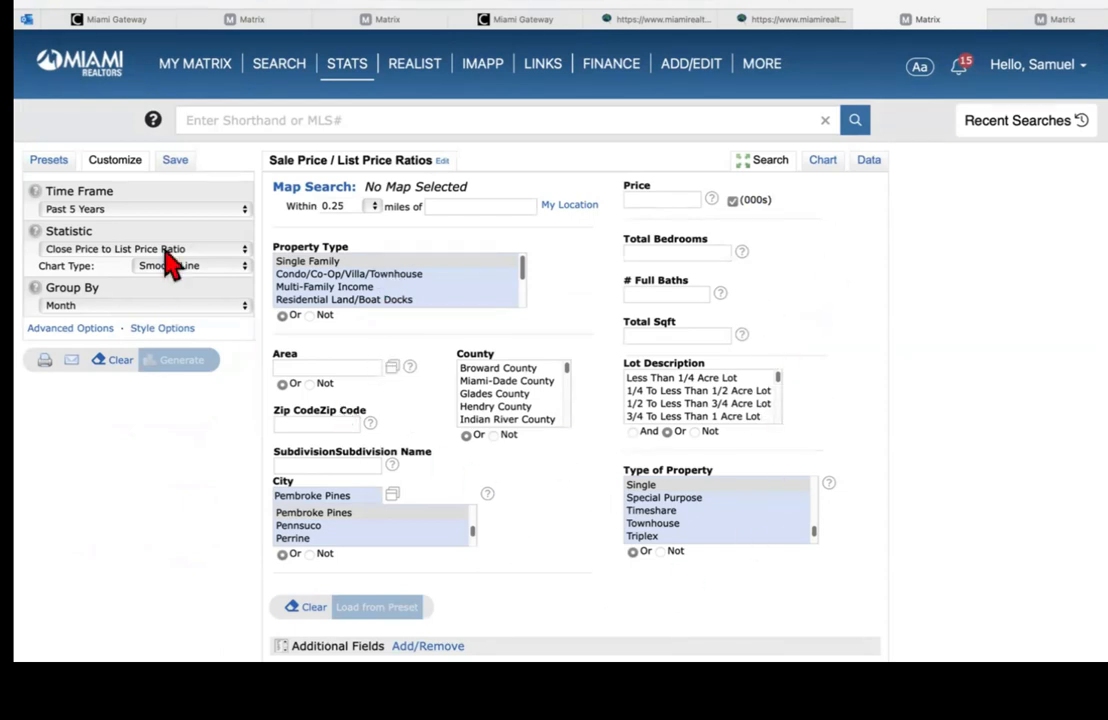
left_click(80, 328)
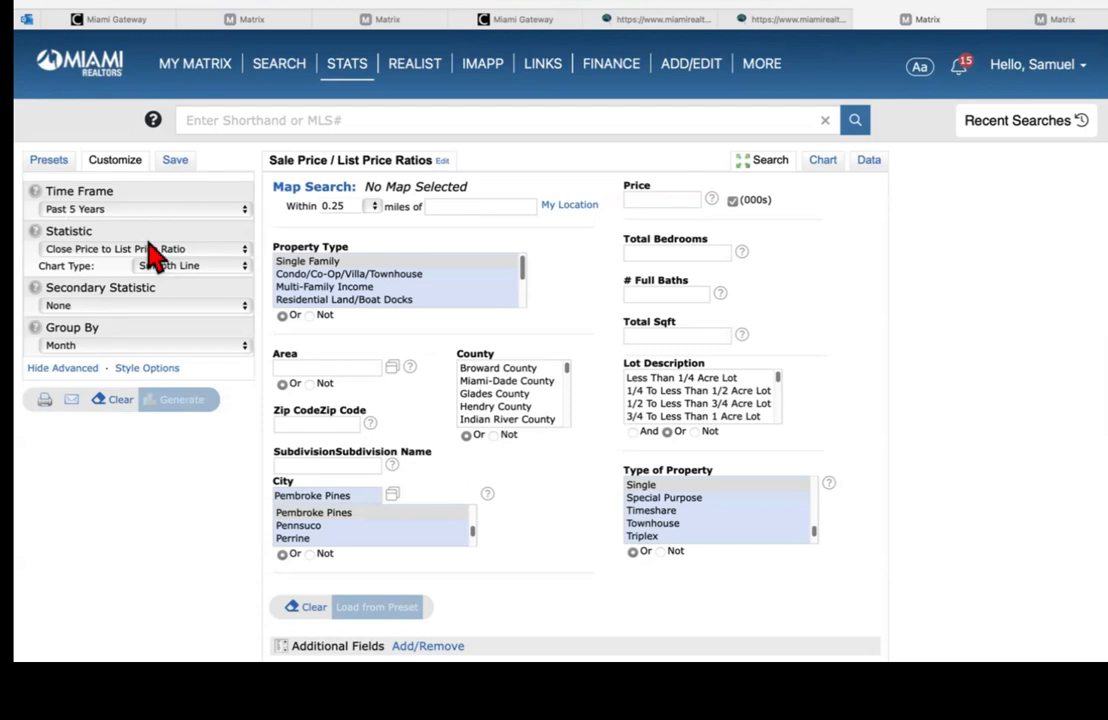
left_click(95, 260)
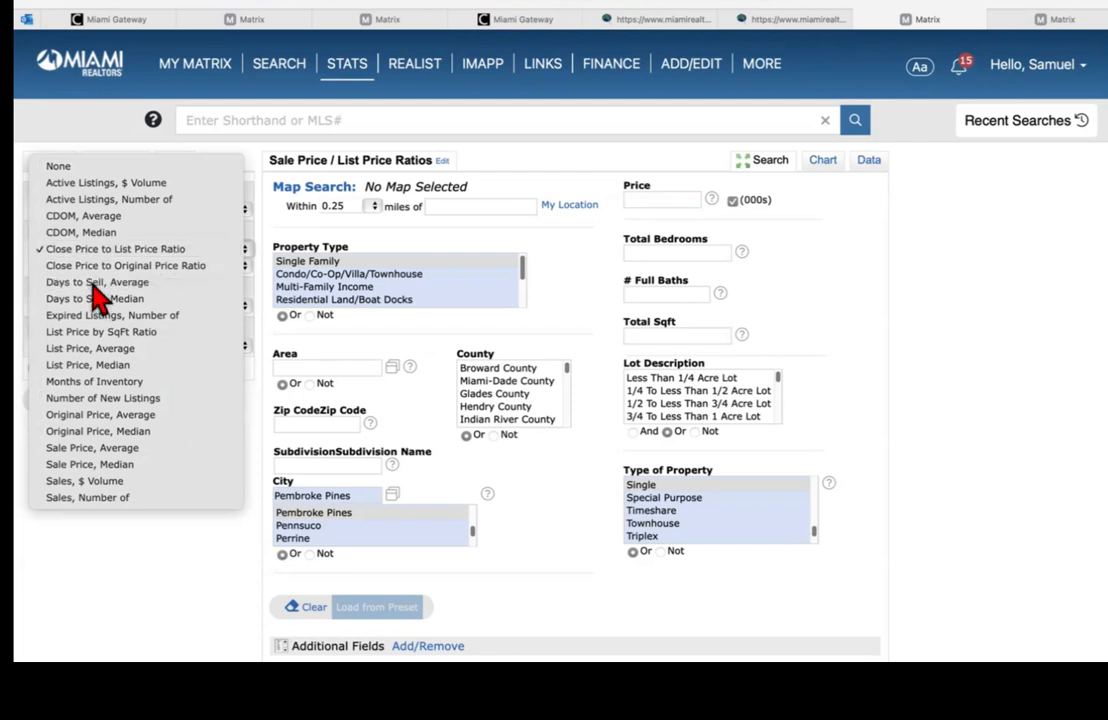
Step: Report Days to Sell, Average with Number of New Listings, grouped by Month, as a data table
left_click(96, 283)
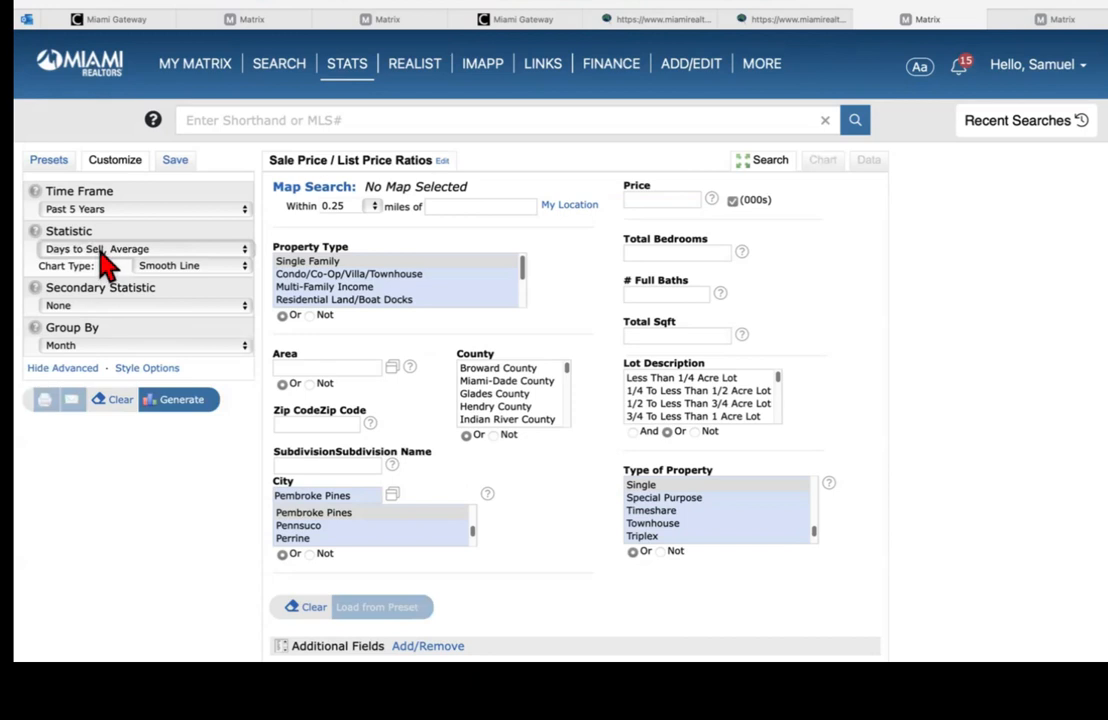
left_click(72, 306)
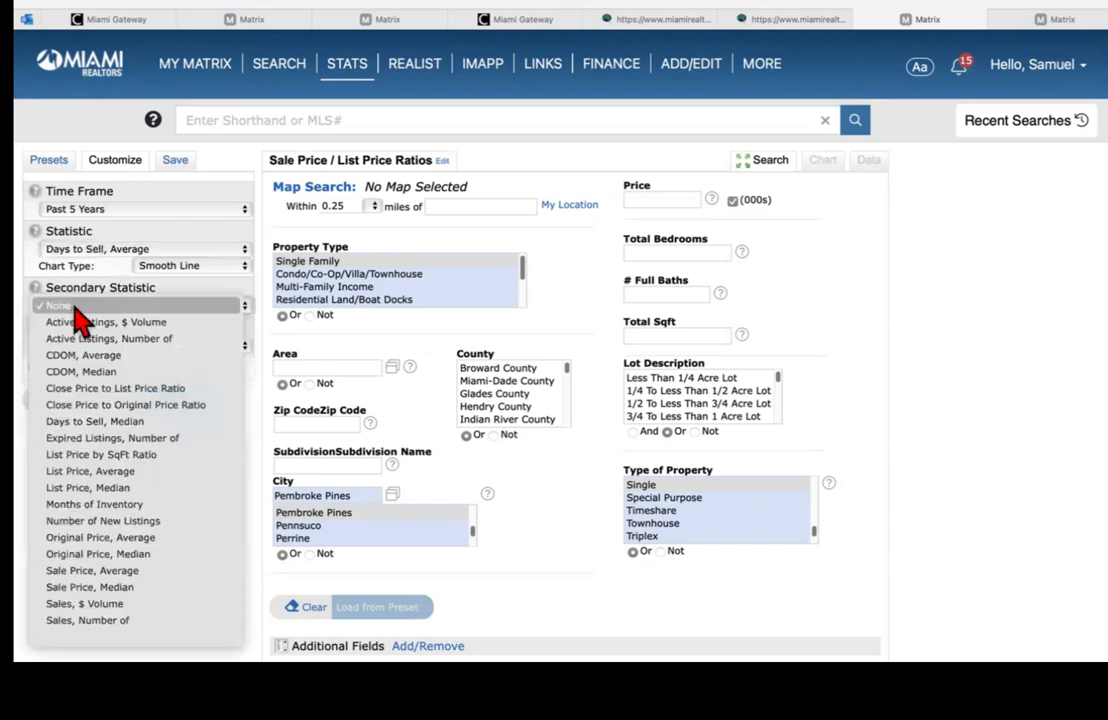
left_click(110, 521)
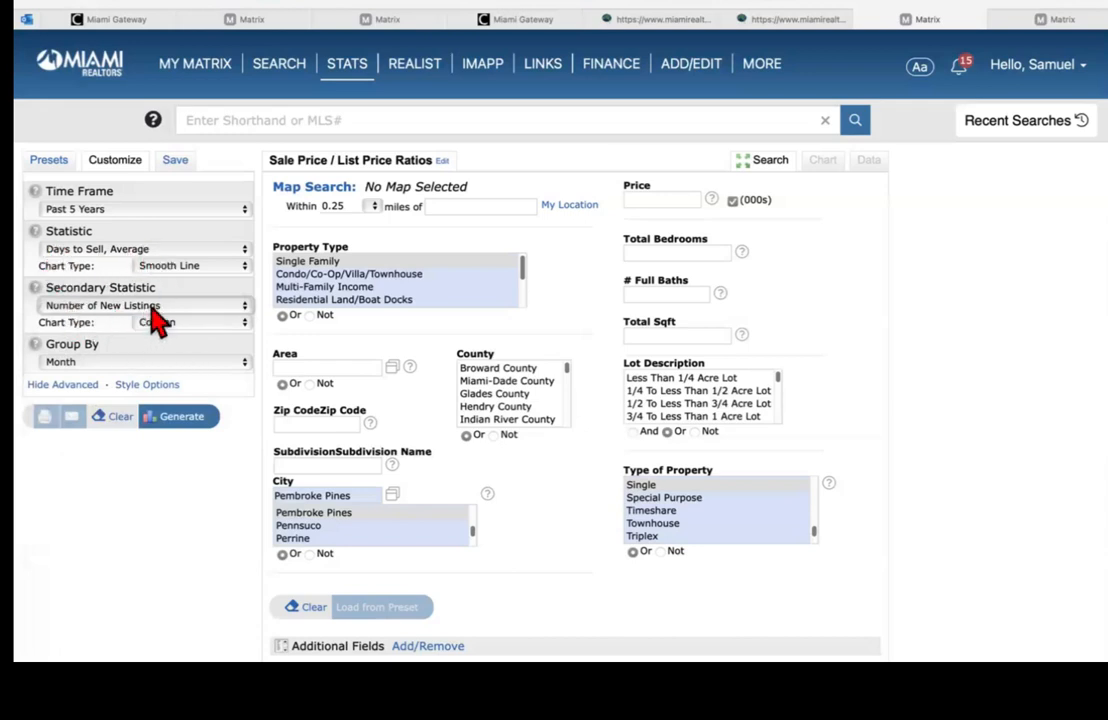
left_click(104, 368)
left_click(101, 367)
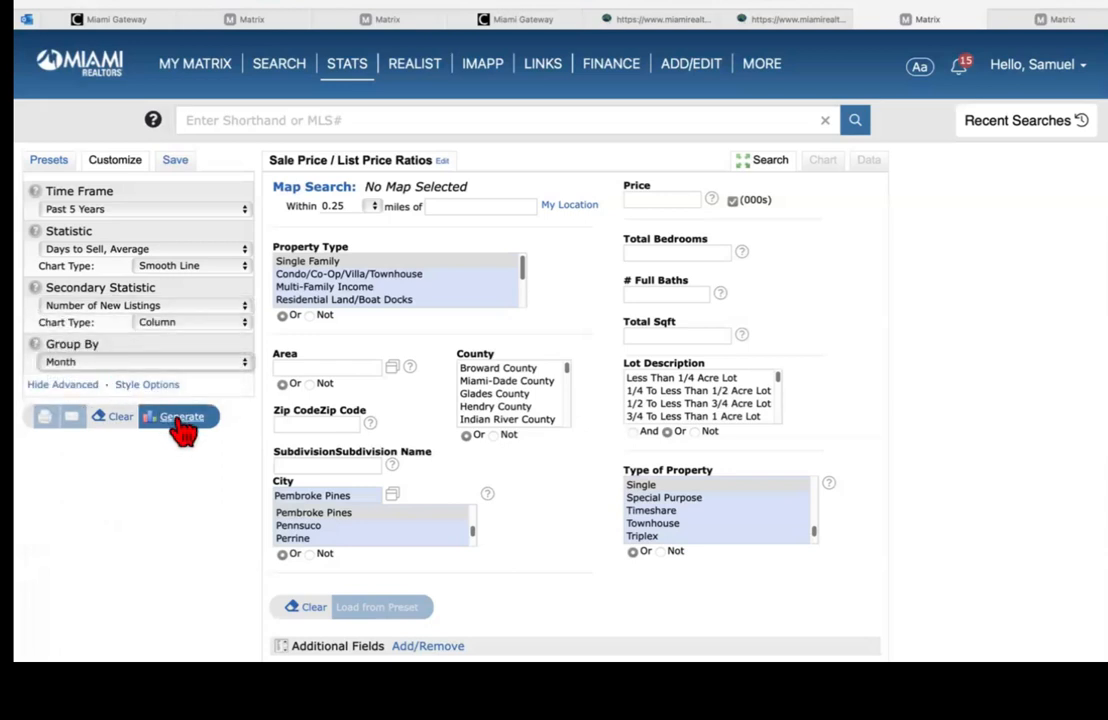
left_click(177, 420)
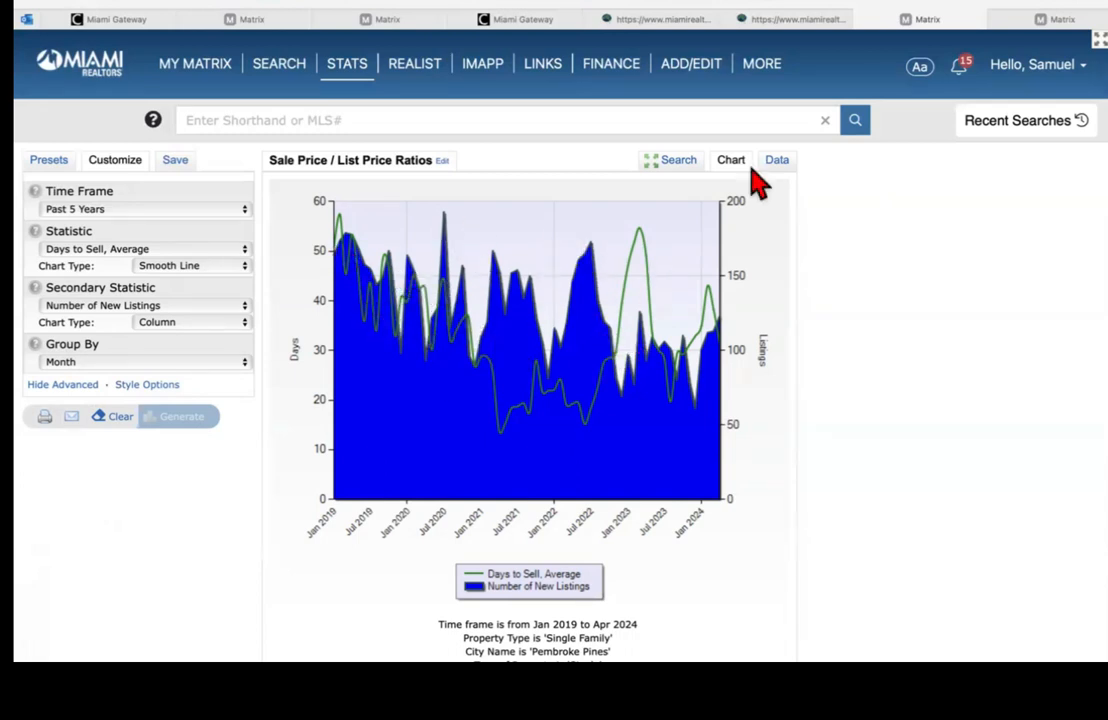
left_click(777, 161)
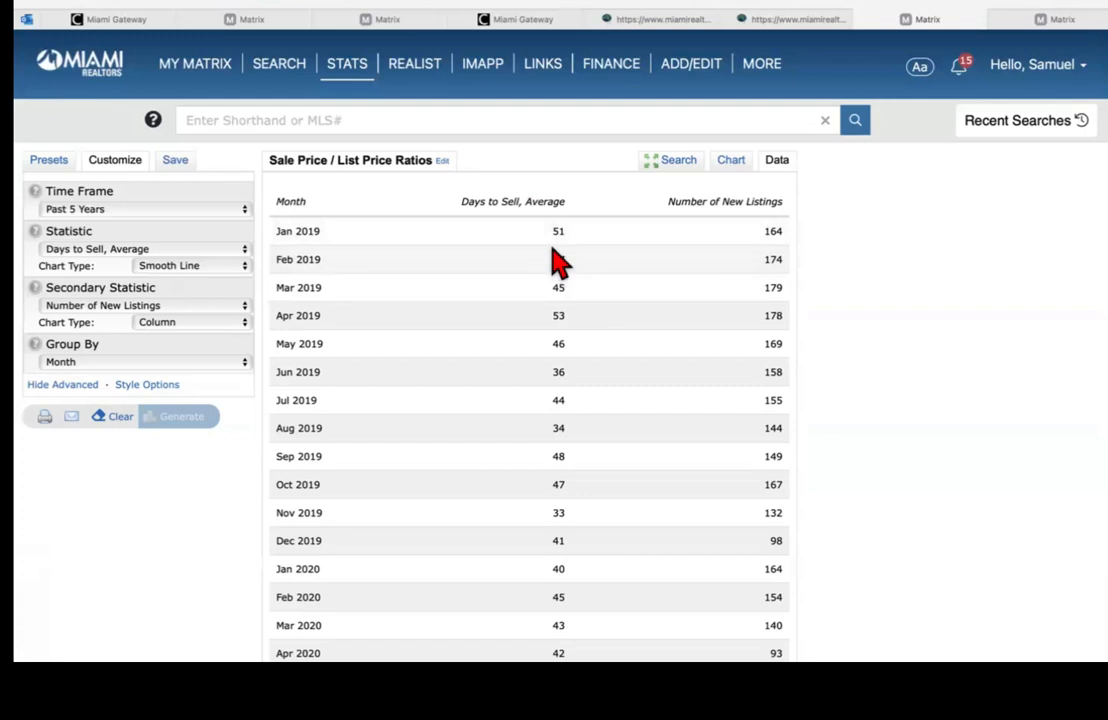
Step: Change the Time Frame to Year to Date (2024) and regenerate the report
left_click(90, 211)
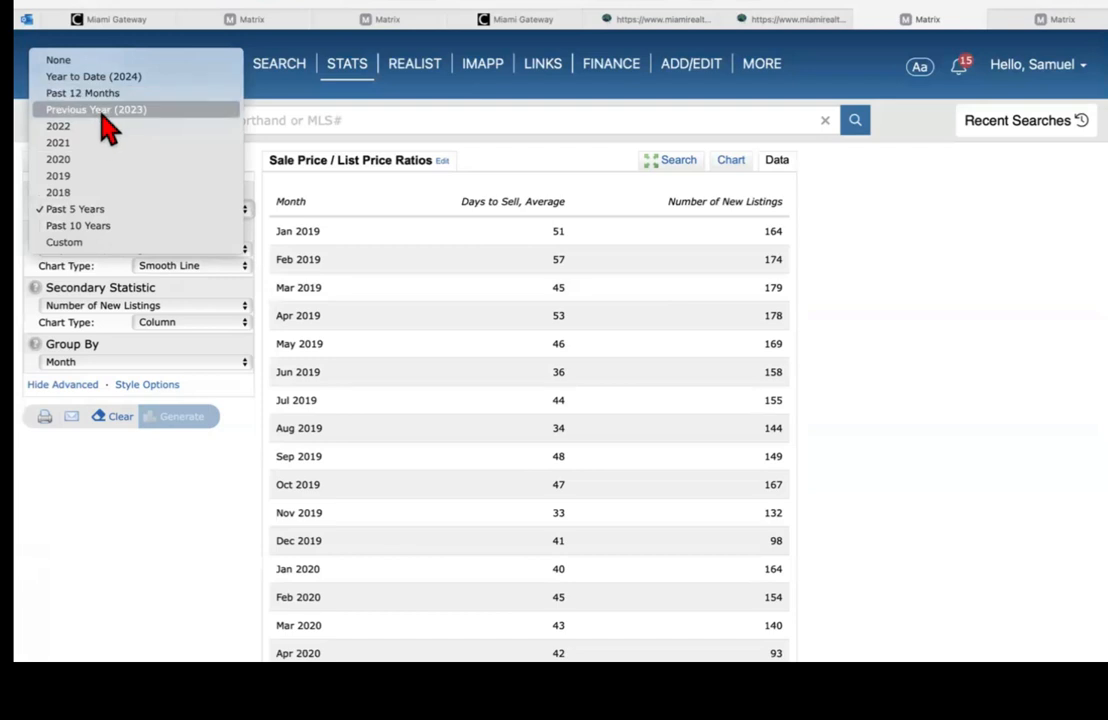
left_click(100, 76)
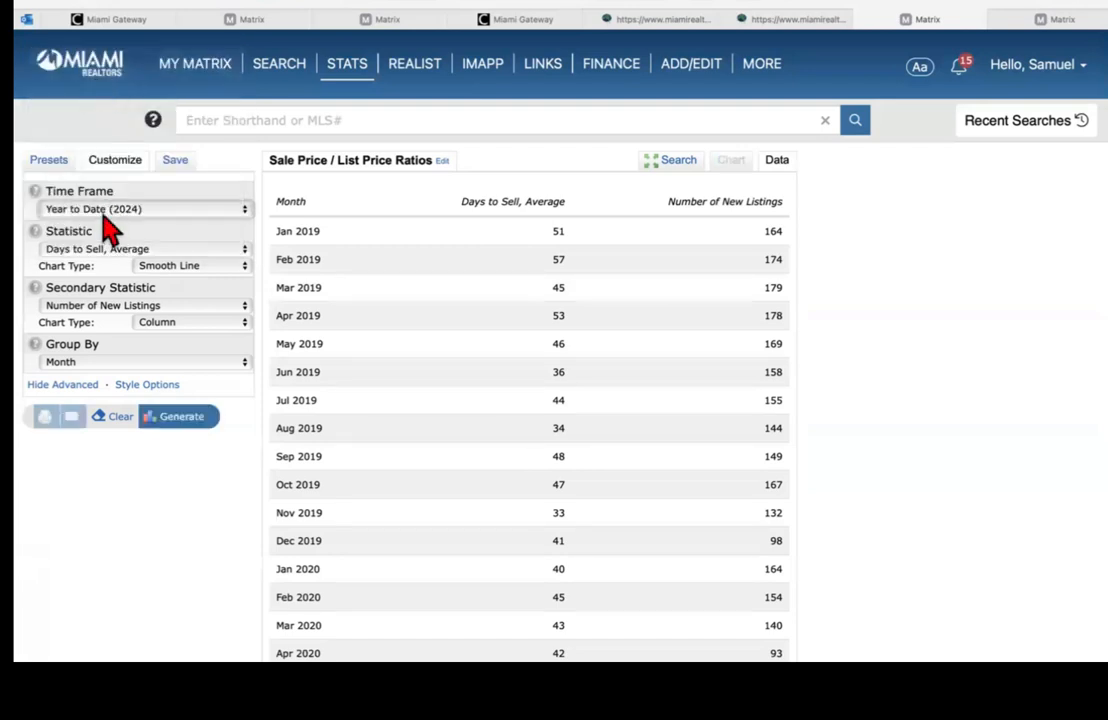
left_click(186, 416)
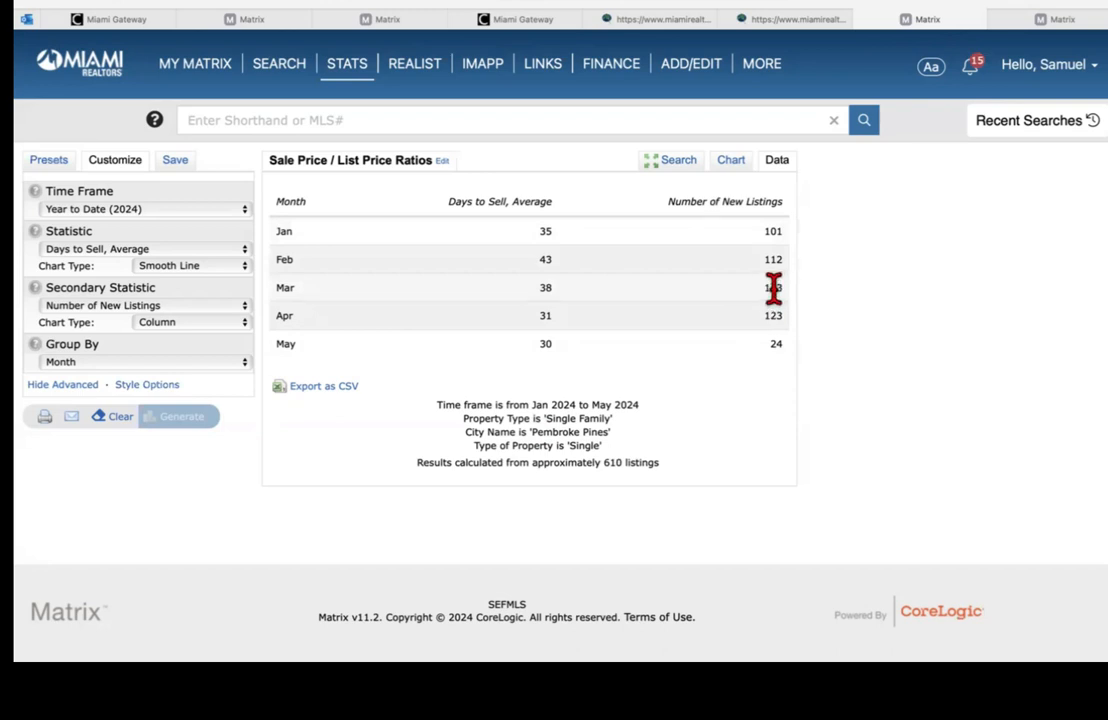
Step: Set Statistic to Months of Inventory and Secondary Statistic to Sale Price, Average, then regenerate
left_click(76, 250)
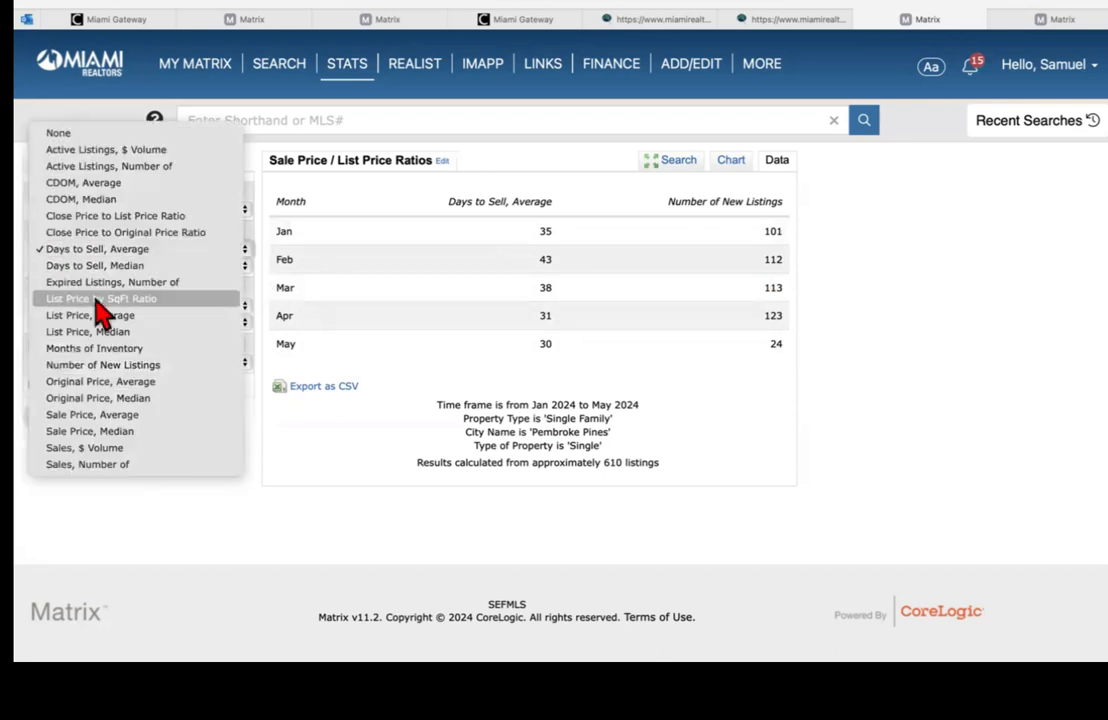
left_click(104, 350)
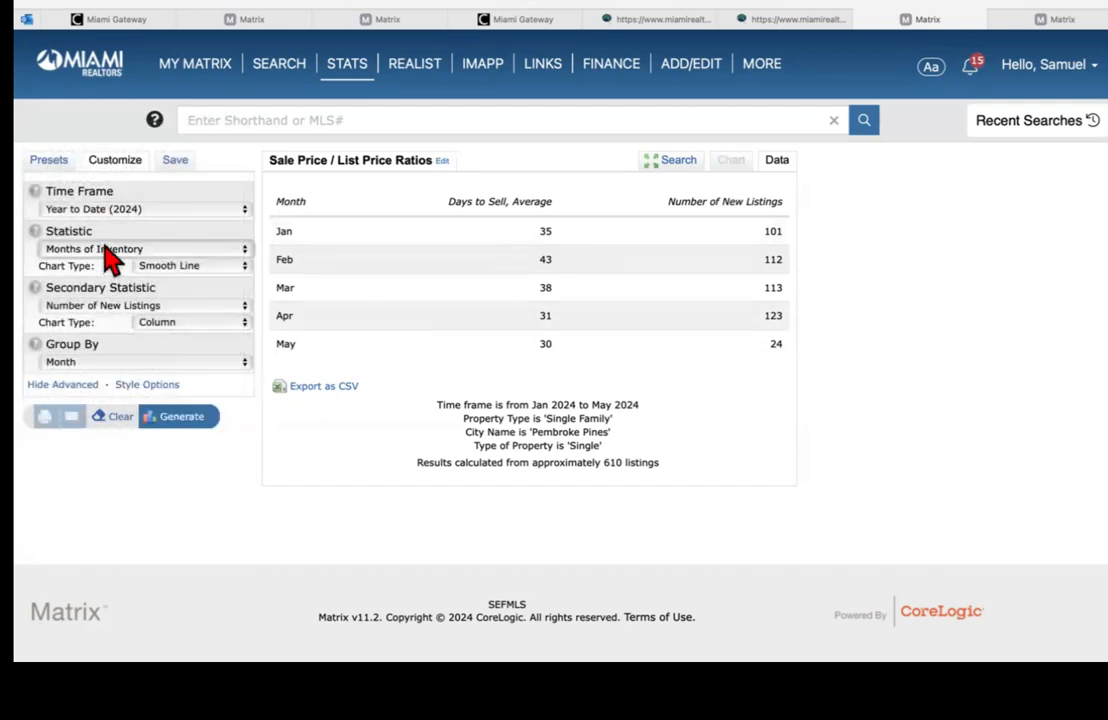
left_click(136, 306)
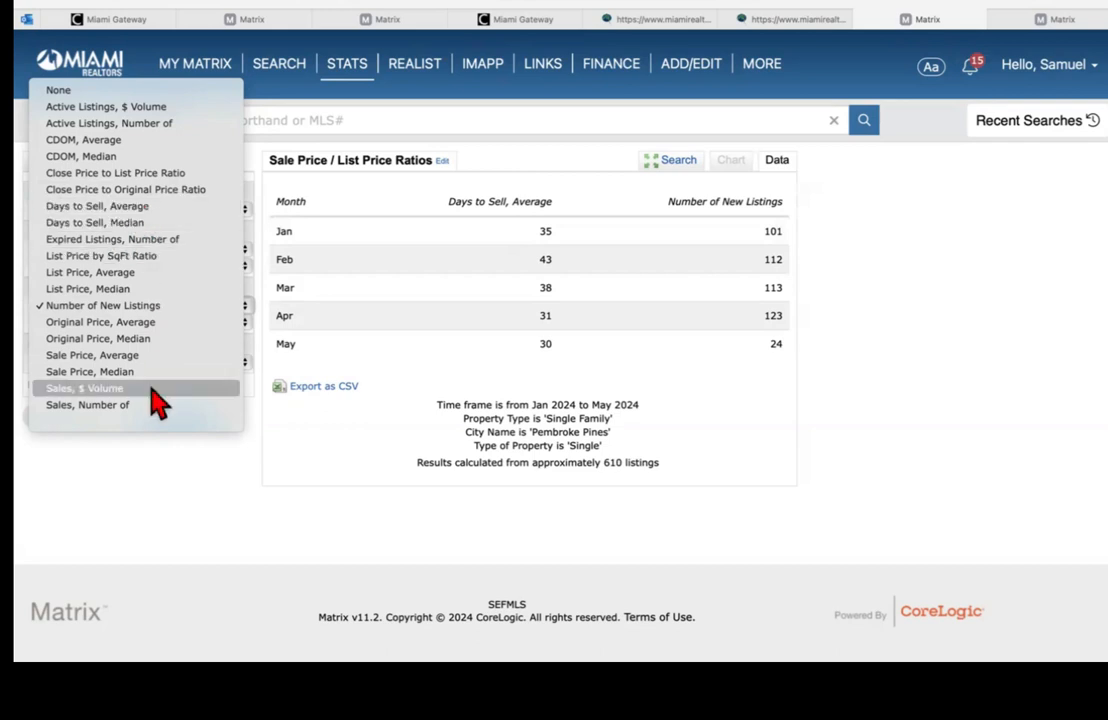
left_click(74, 357)
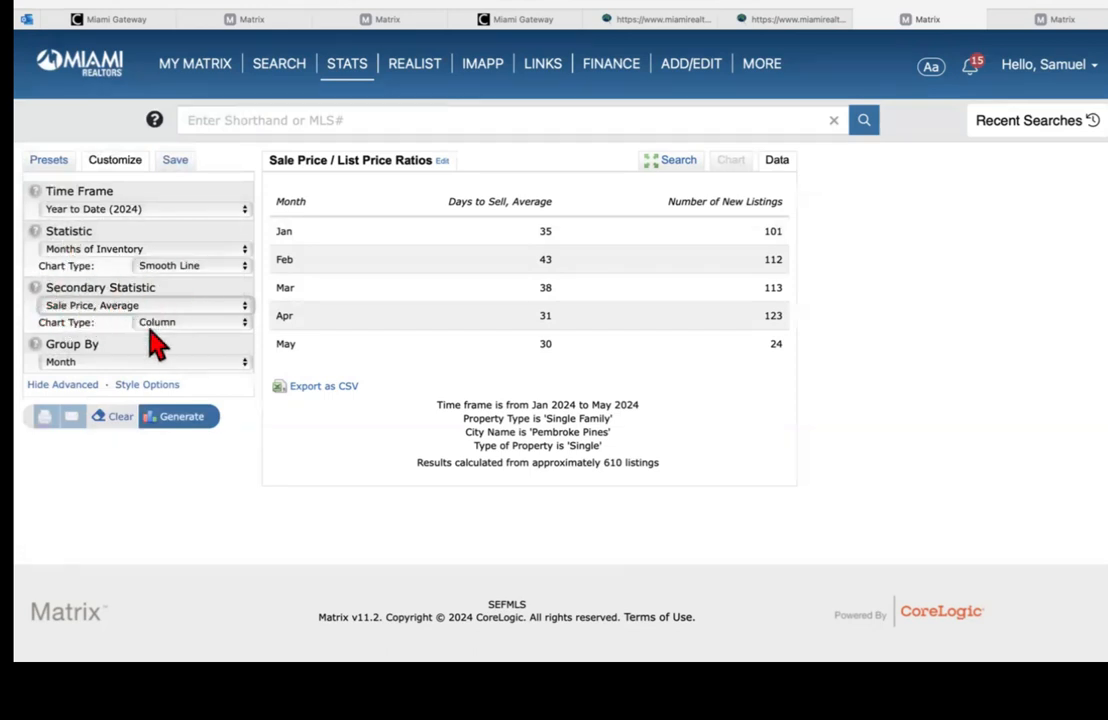
left_click(182, 418)
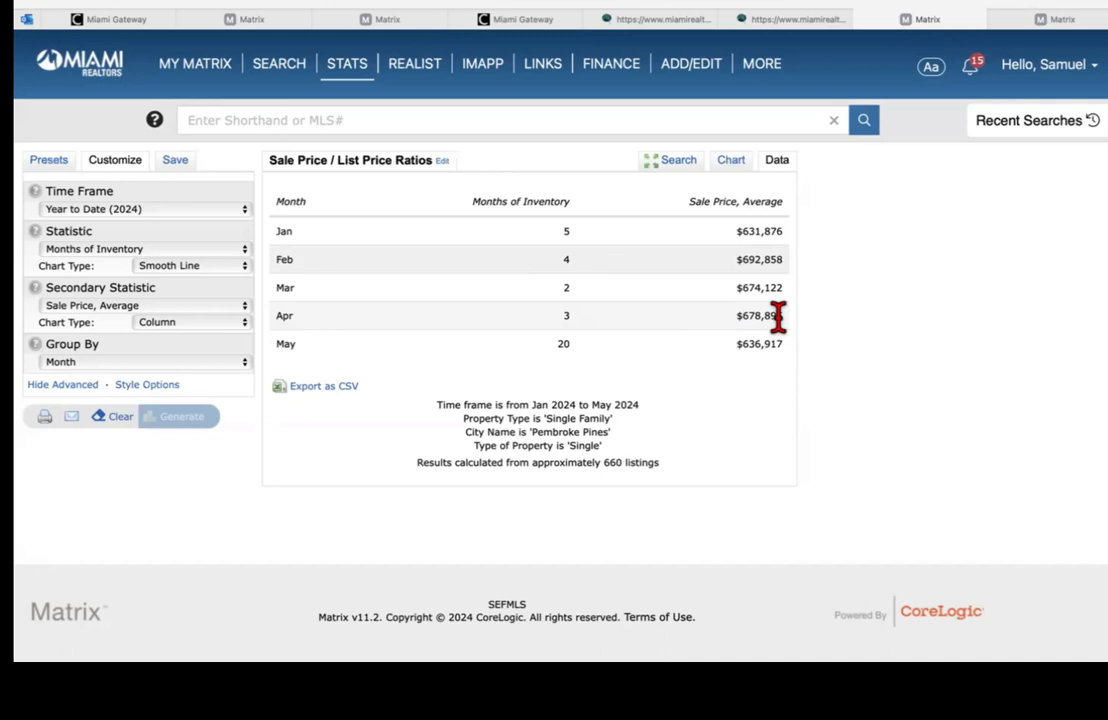
Step: Set Statistic to Expired Listings, Number of and Secondary to Original Price, Average, then regenerate
left_click(70, 252)
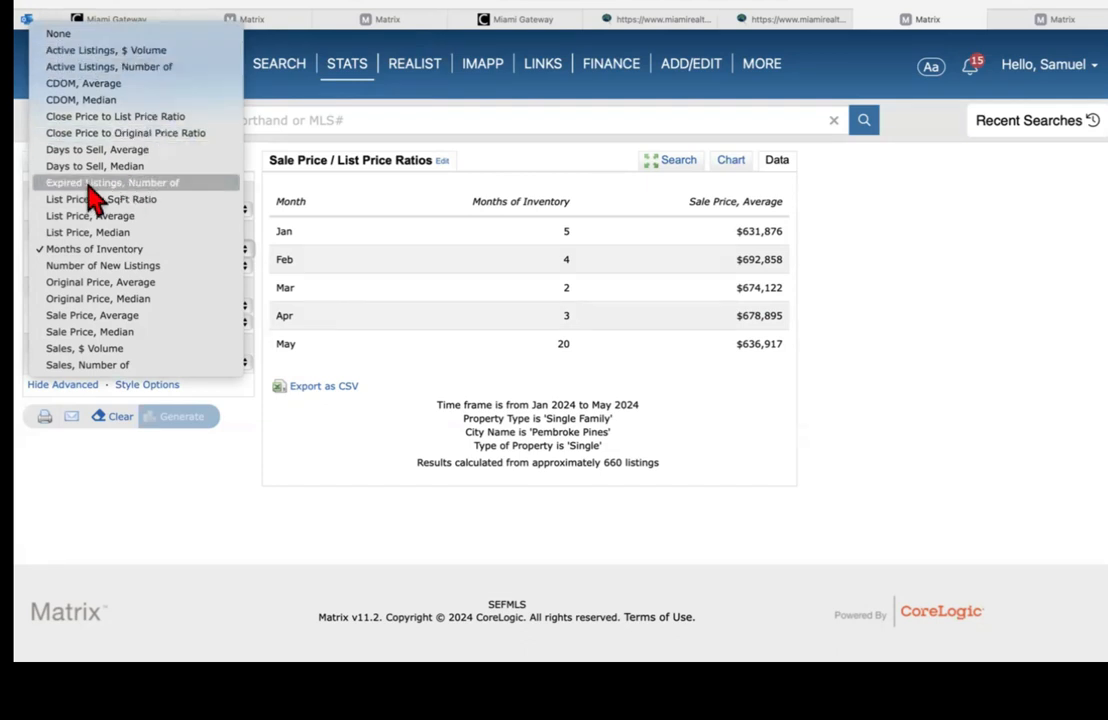
left_click(176, 183)
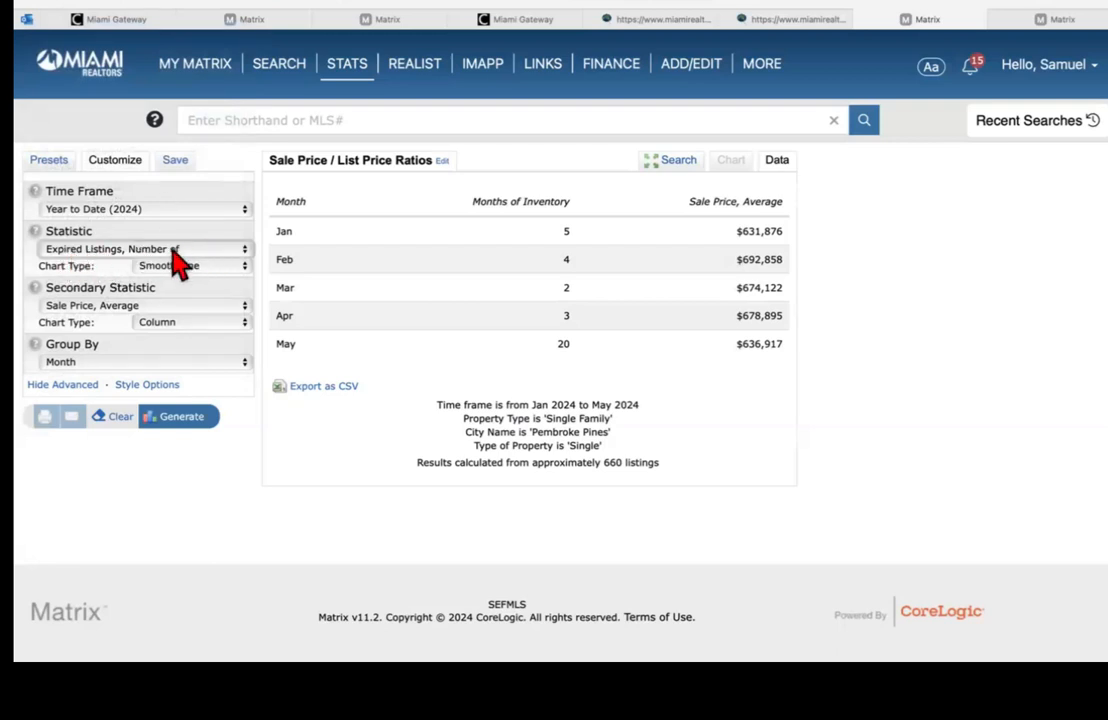
left_click(107, 306)
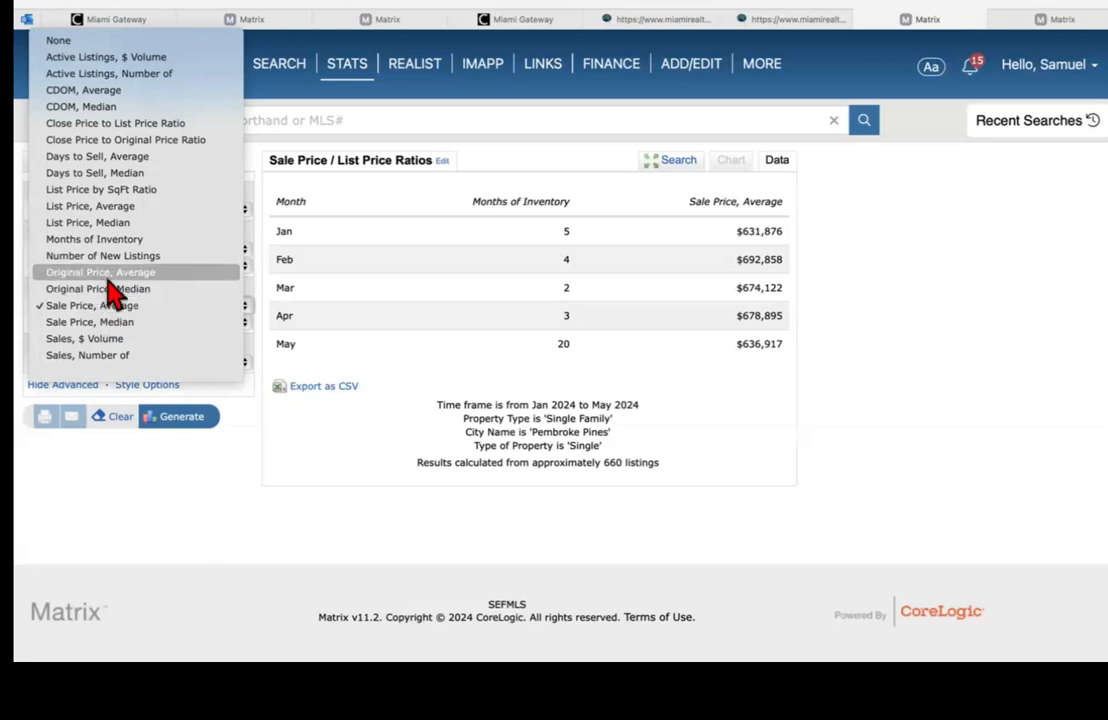
left_click(106, 274)
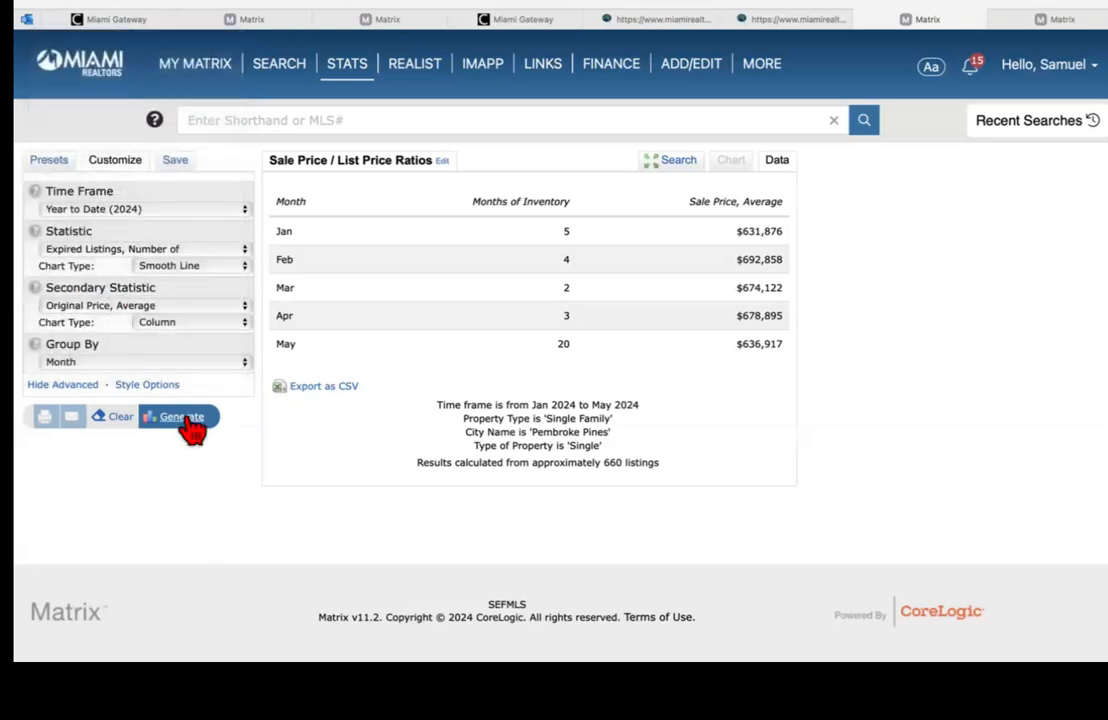
left_click(188, 419)
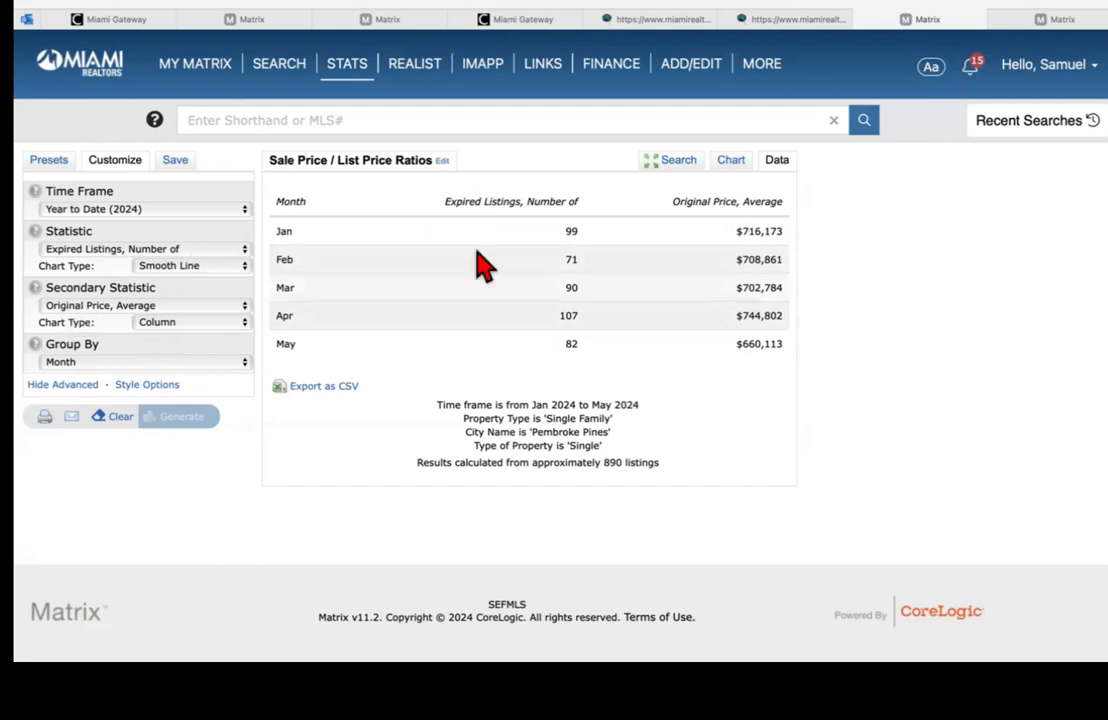
left_click(100, 361)
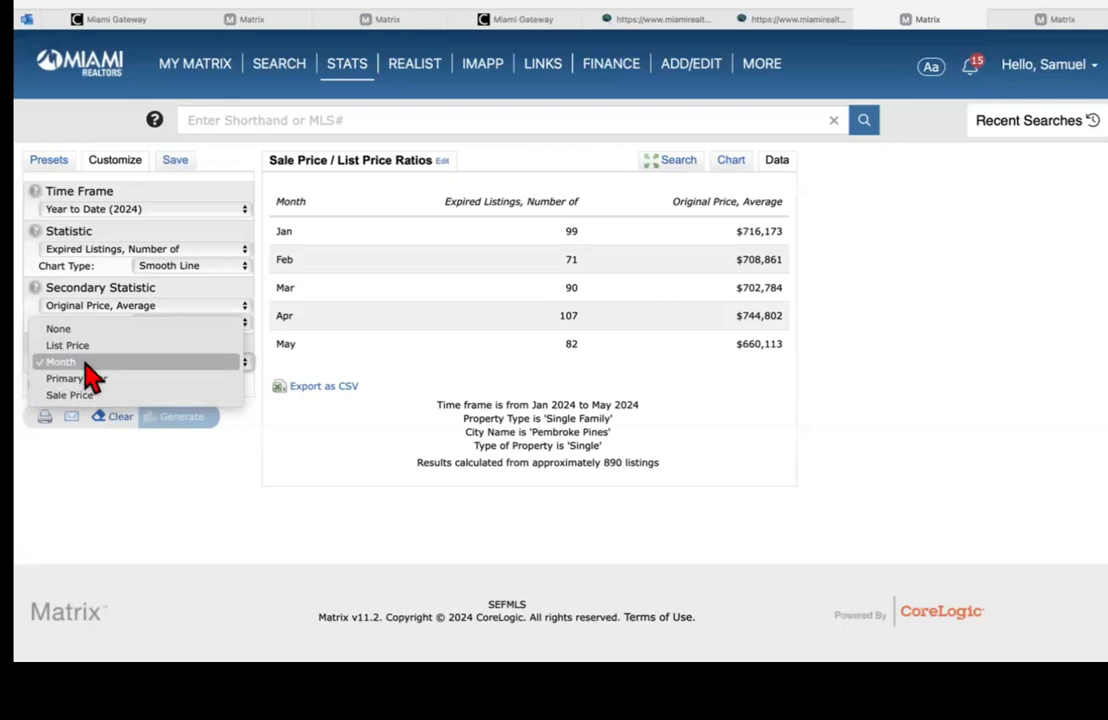
left_click(90, 362)
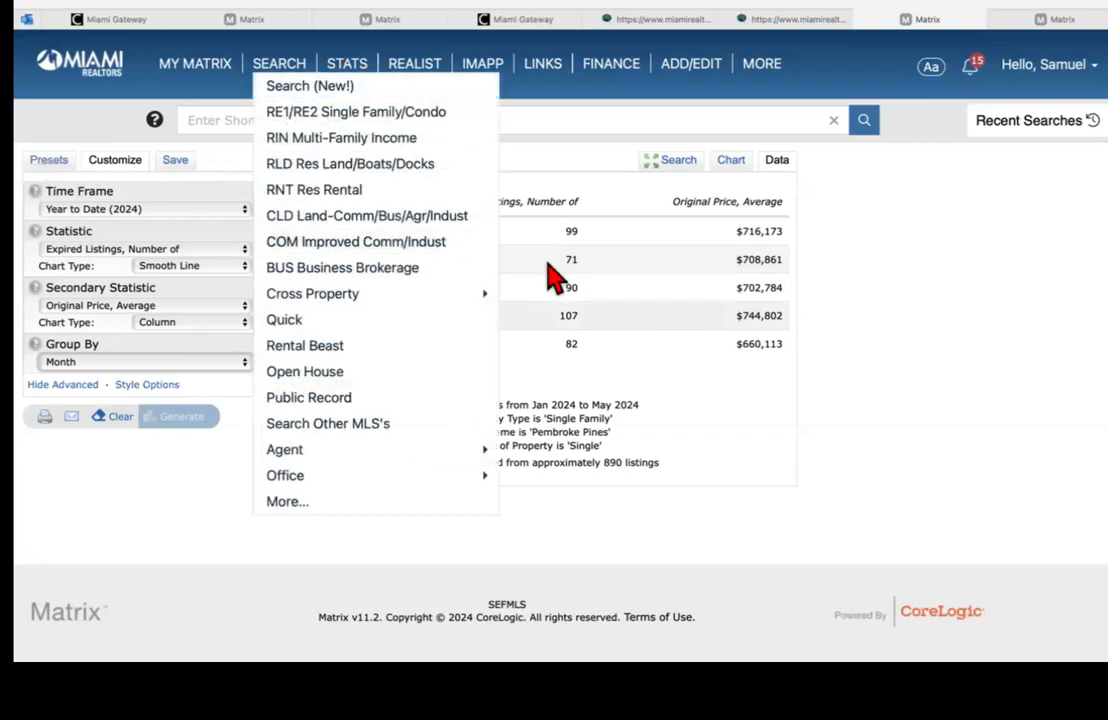
Step: Generate the 'ADOM vs List Price Median' system preset report, showing median days to sell and list price by month
left_click(50, 161)
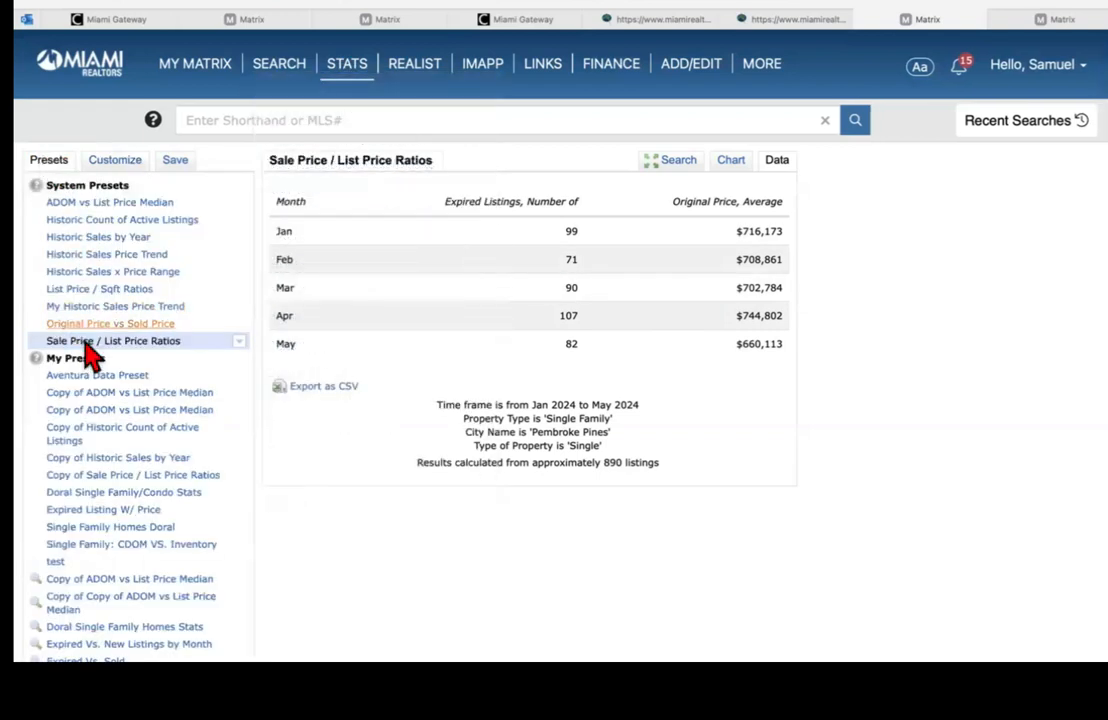
left_click(108, 204)
scroll(530, 450, "down", 3)
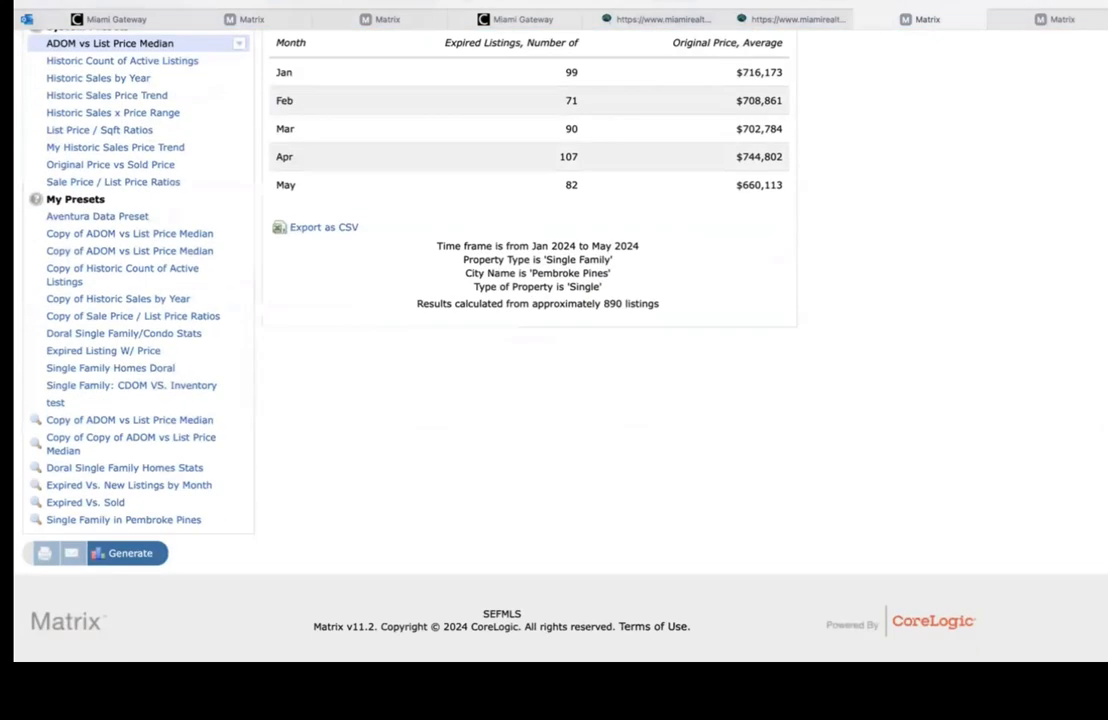
left_click(138, 553)
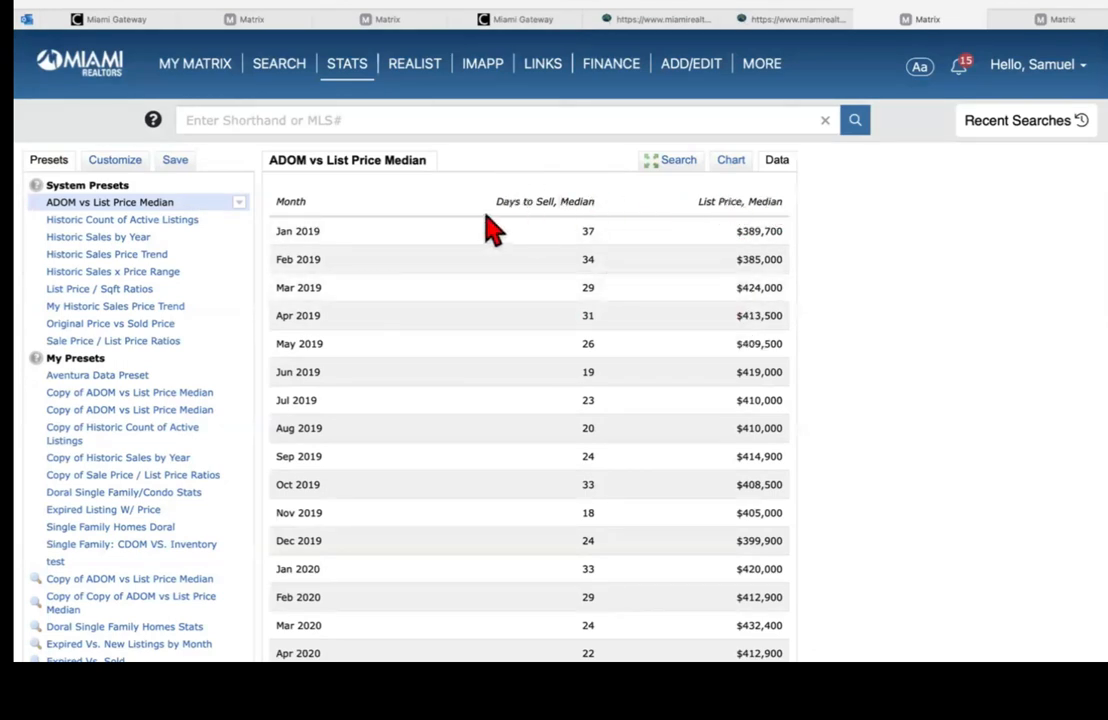
Step: Close the Miami Realtors flyer page and the Partner Associations page
left_click(797, 20)
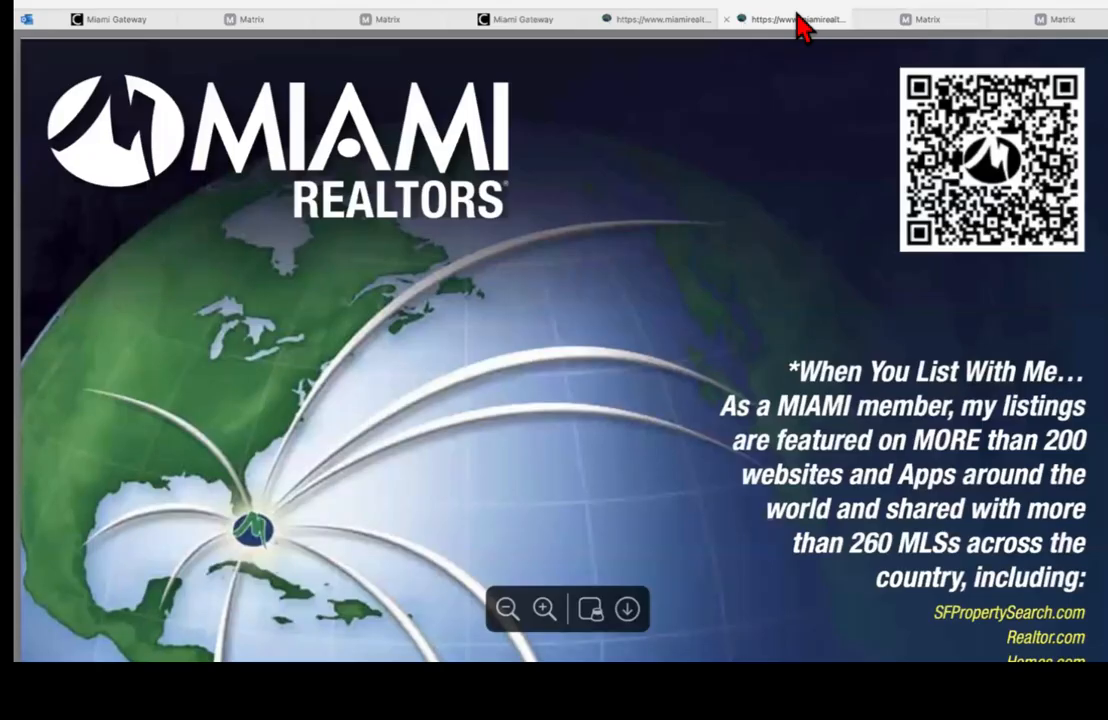
left_click(727, 20)
left_click(655, 28)
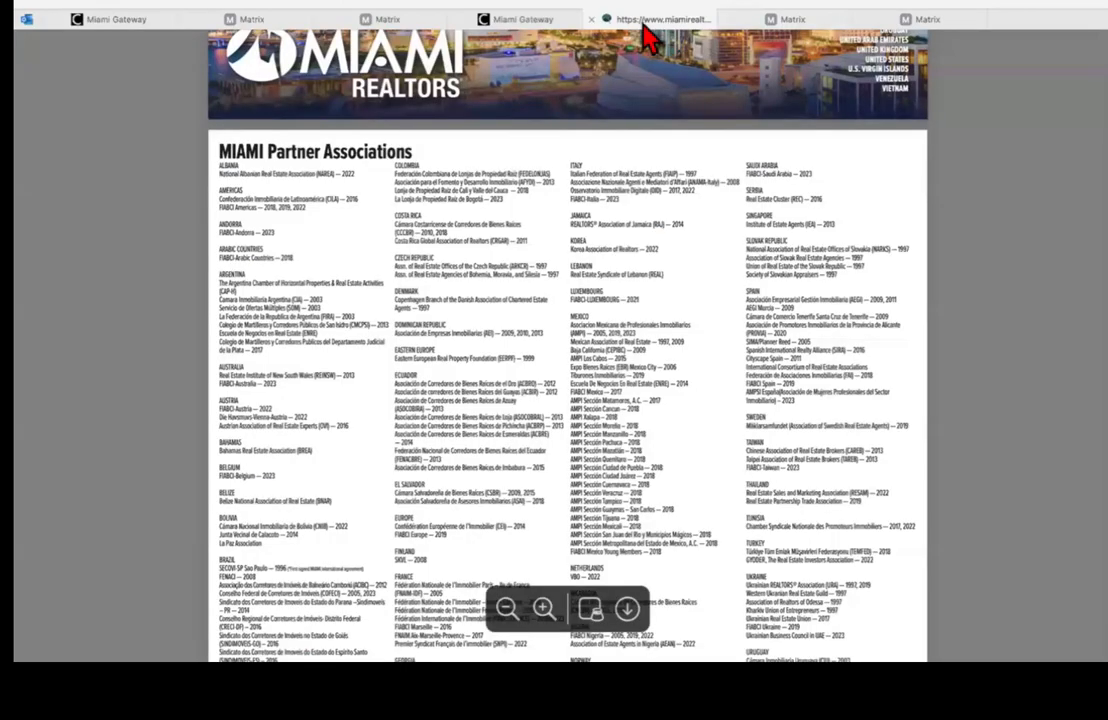
left_click(592, 21)
Step: Review the closed Pembroke Pines listing's details: 3 beds, listed at $385,000, sold for $360,000
left_click(403, 30)
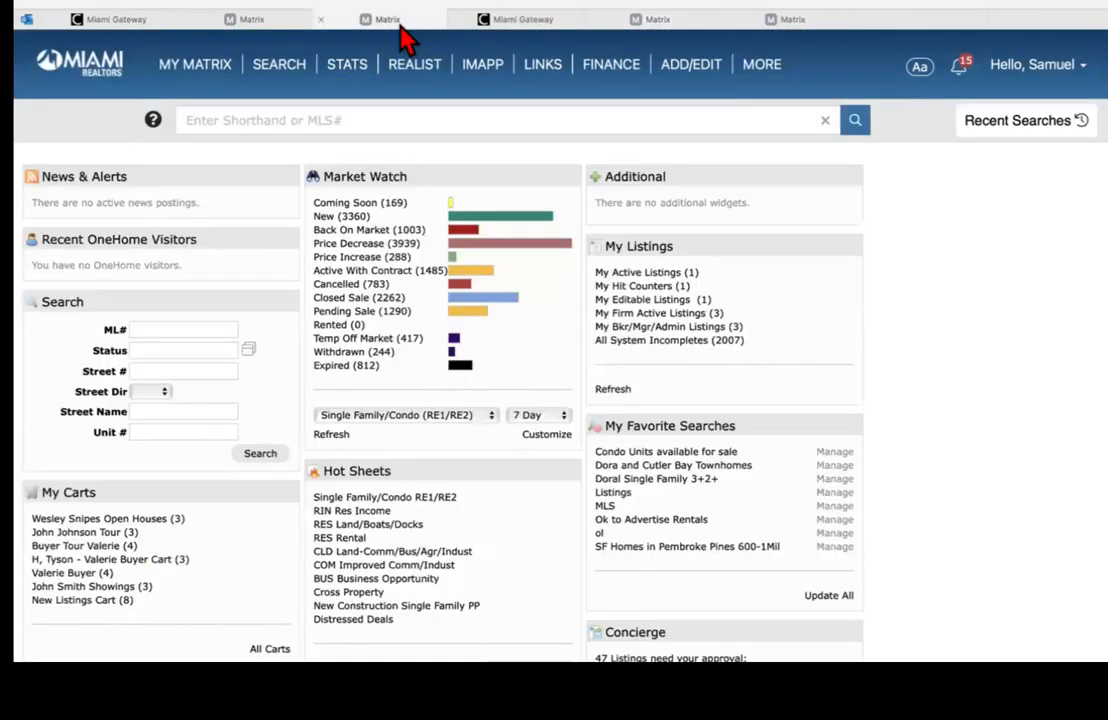
left_click(245, 30)
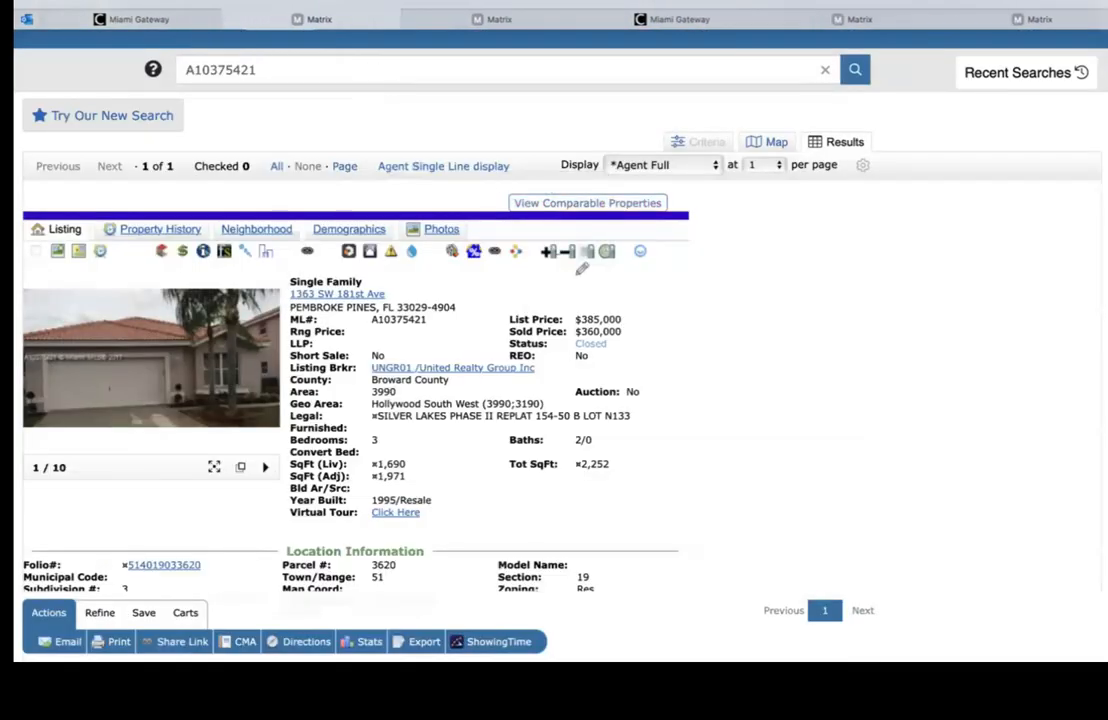
scroll(554, 350, "down", 3)
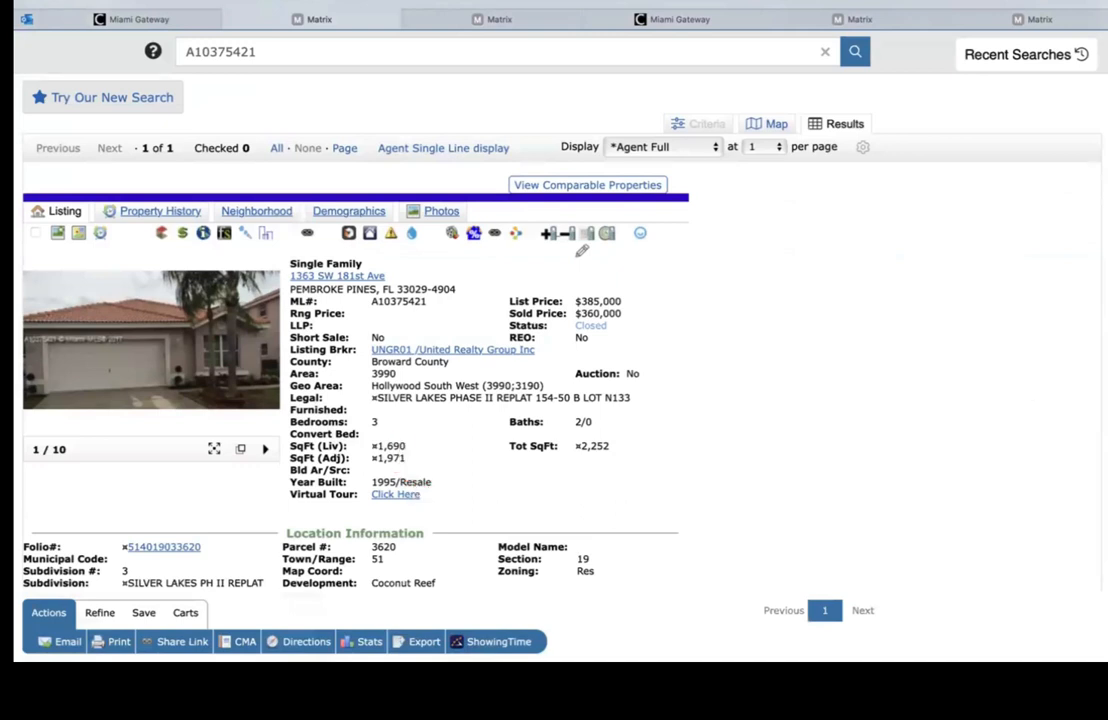
scroll(508, 292, "down", 3)
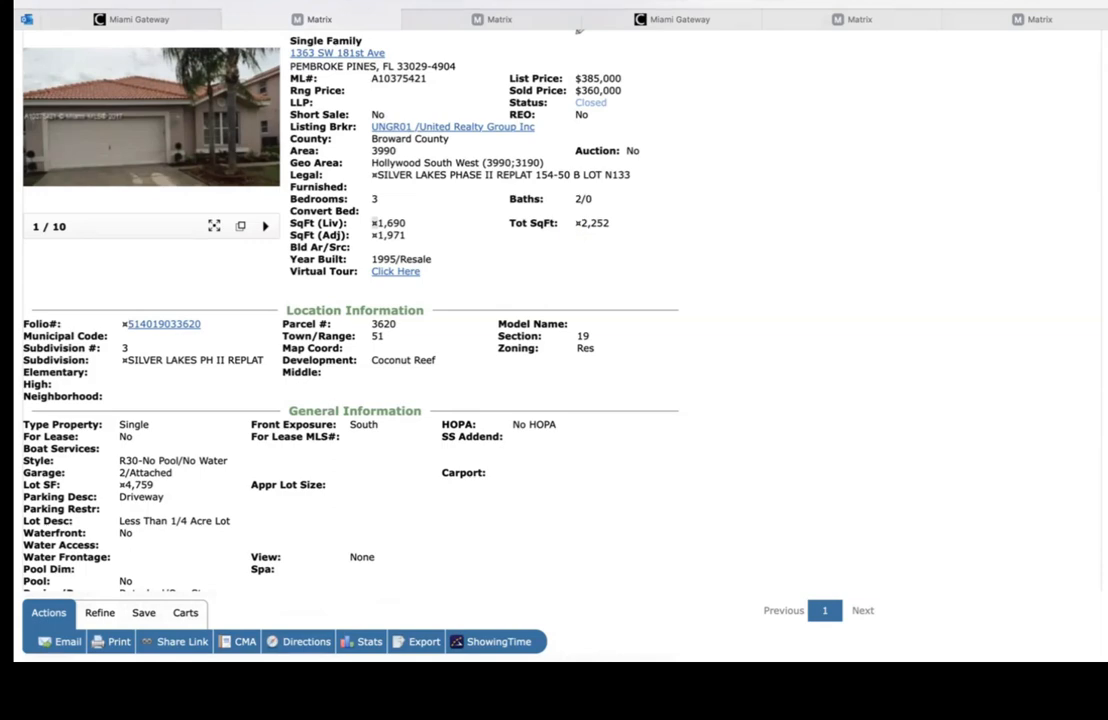
scroll(350, 300, "down", 15)
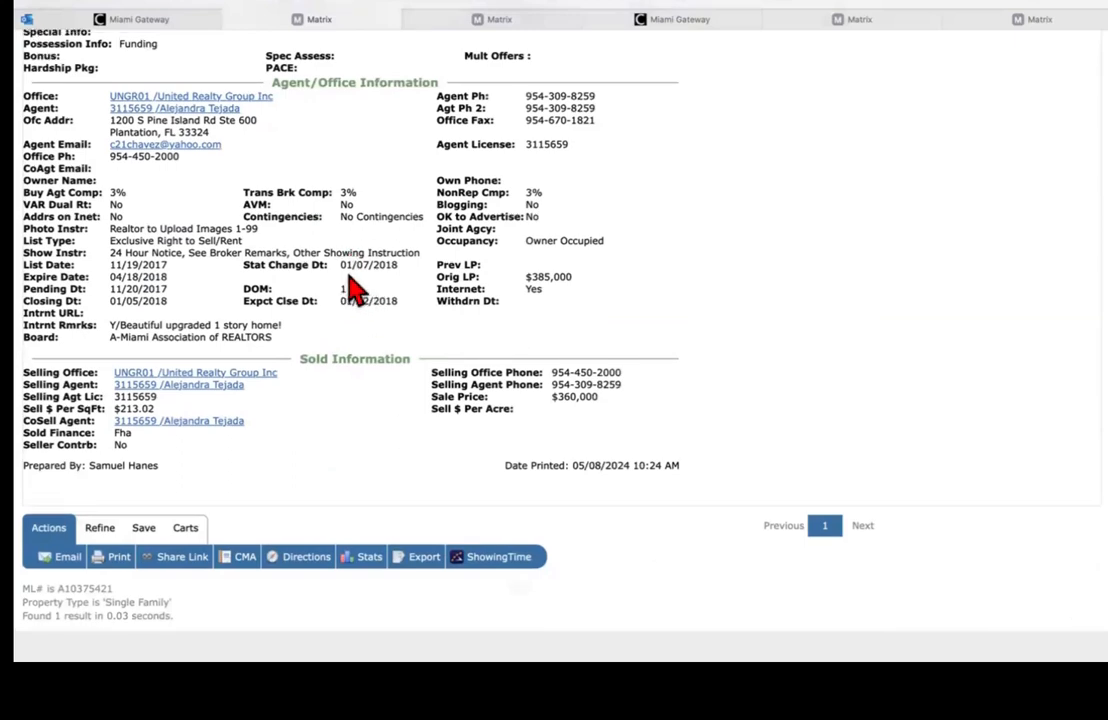
scroll(350, 330, "up", 15)
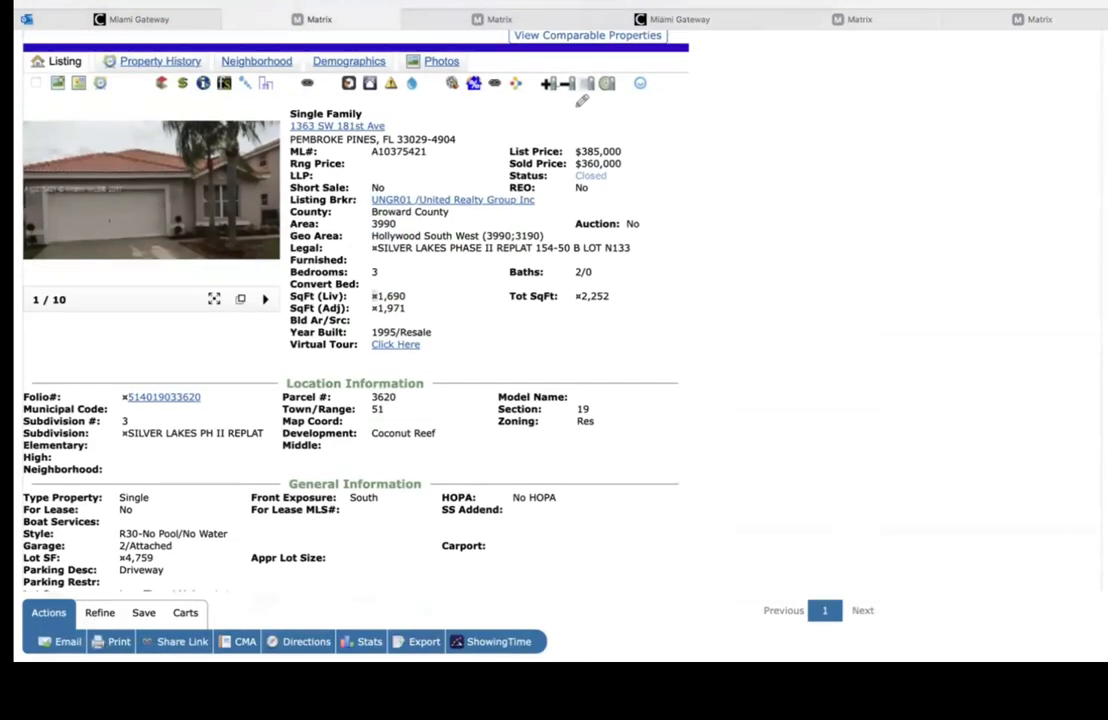
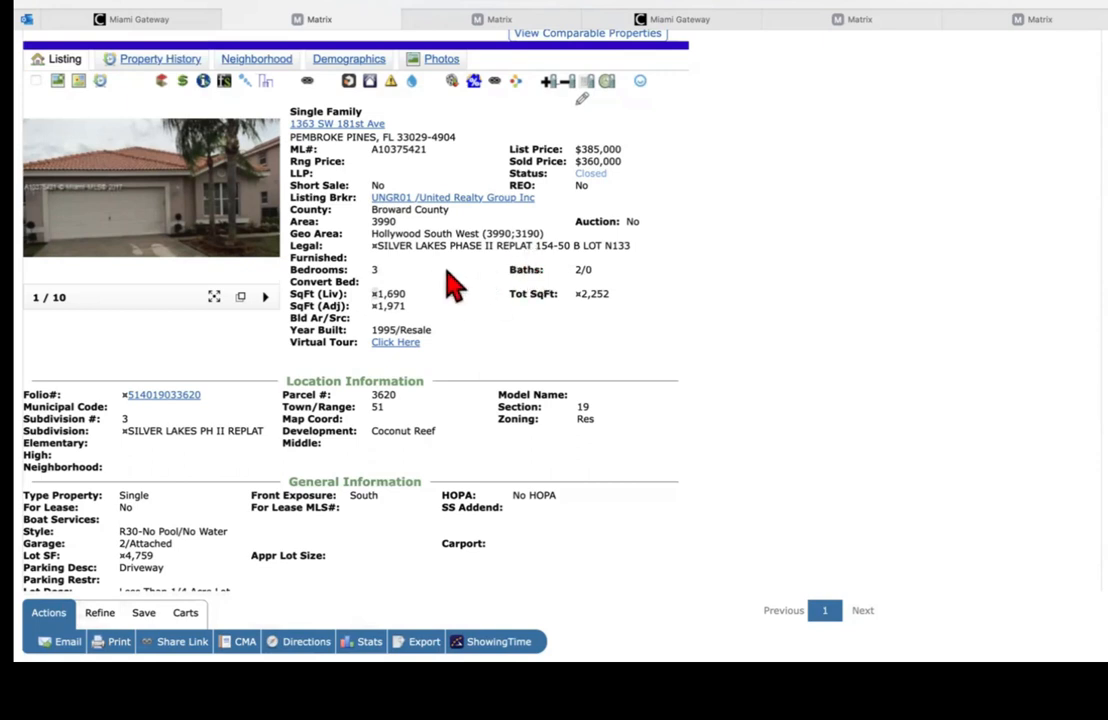
scroll(455, 287, "up", 4)
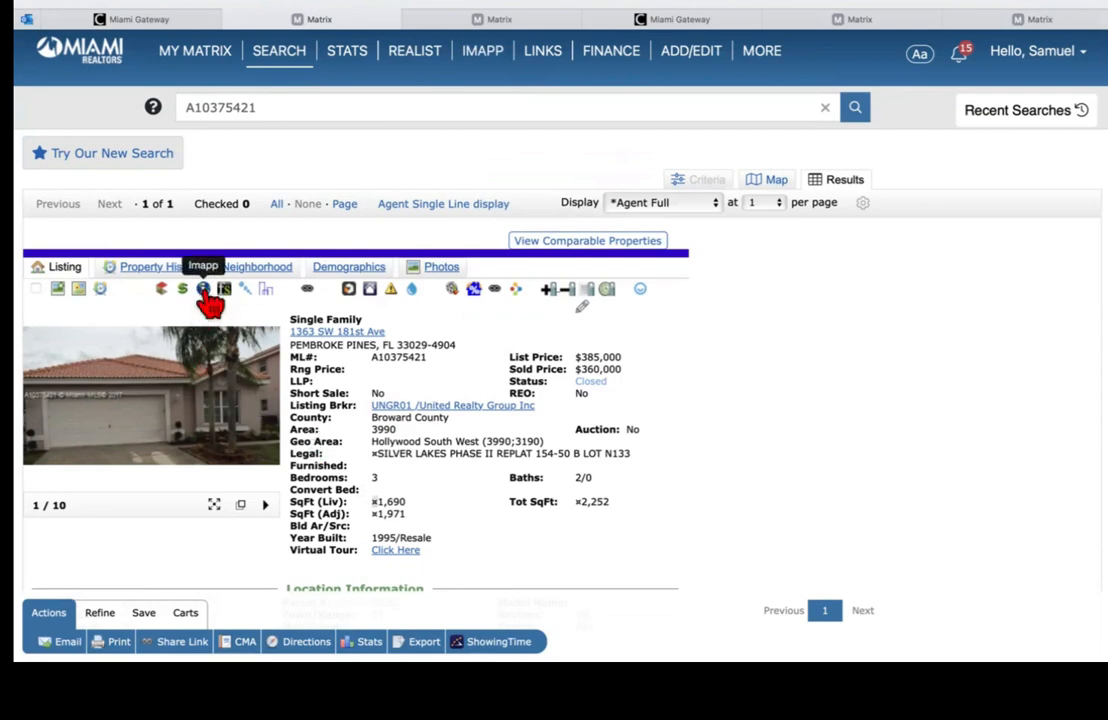
scroll(350, 400, "down", 5)
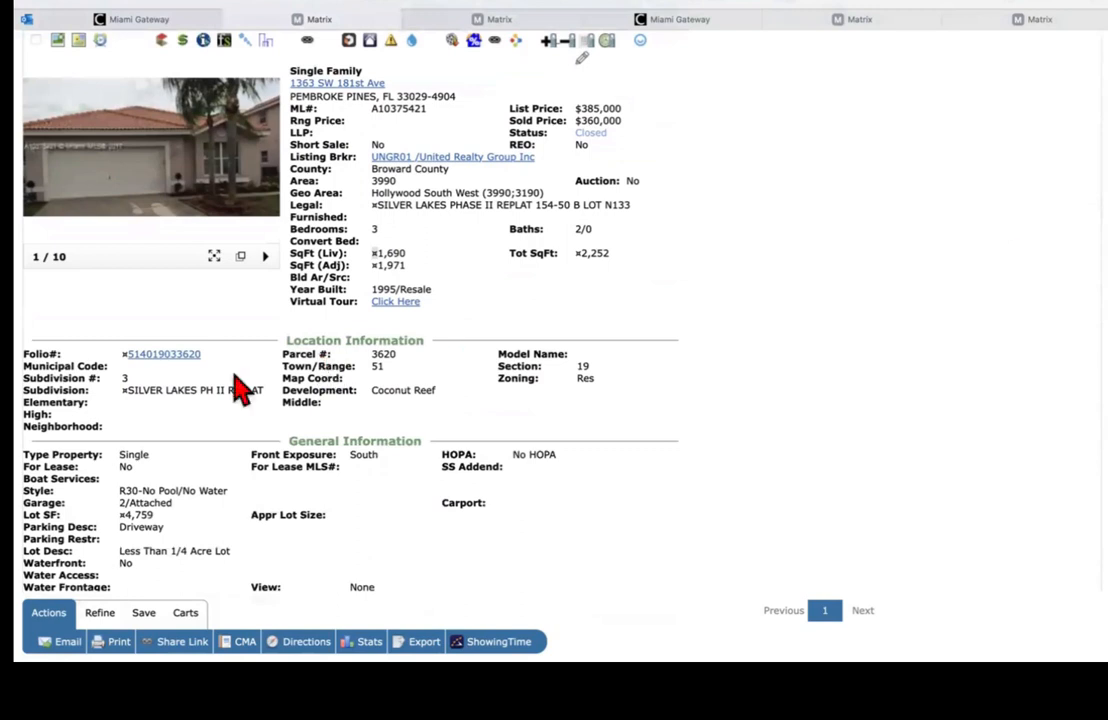
left_click(168, 360)
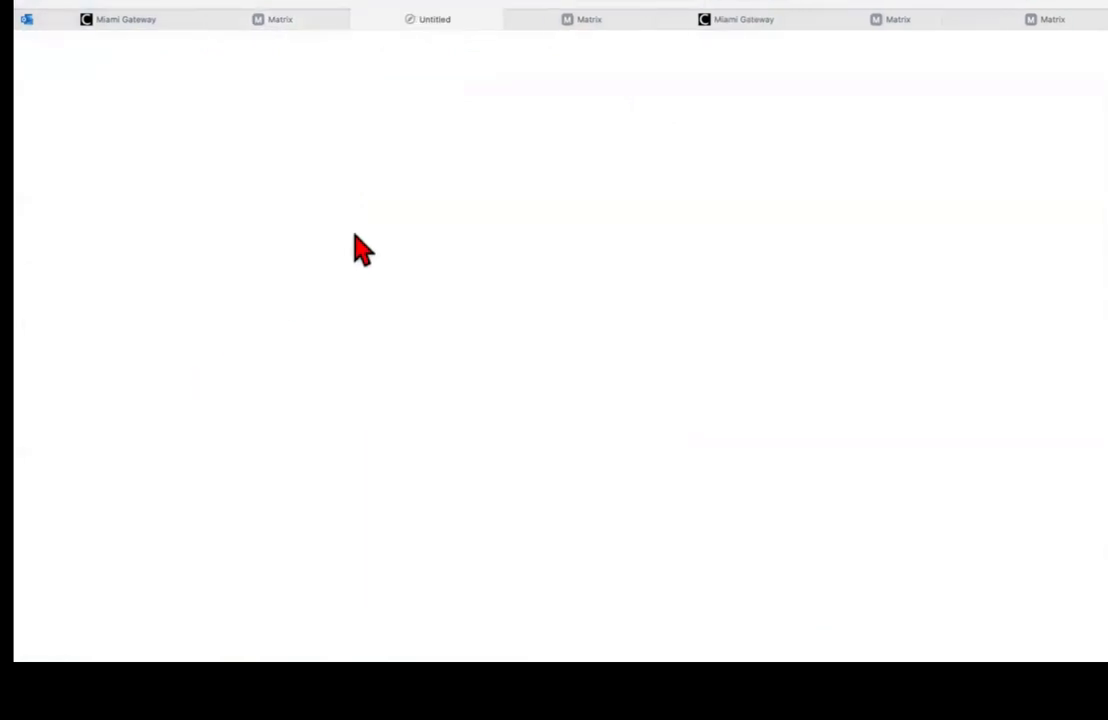
Step: Return to the IMAPP Broward County Tax Report tab and bring up its map-type choices
left_click(585, 22)
left_click(420, 20)
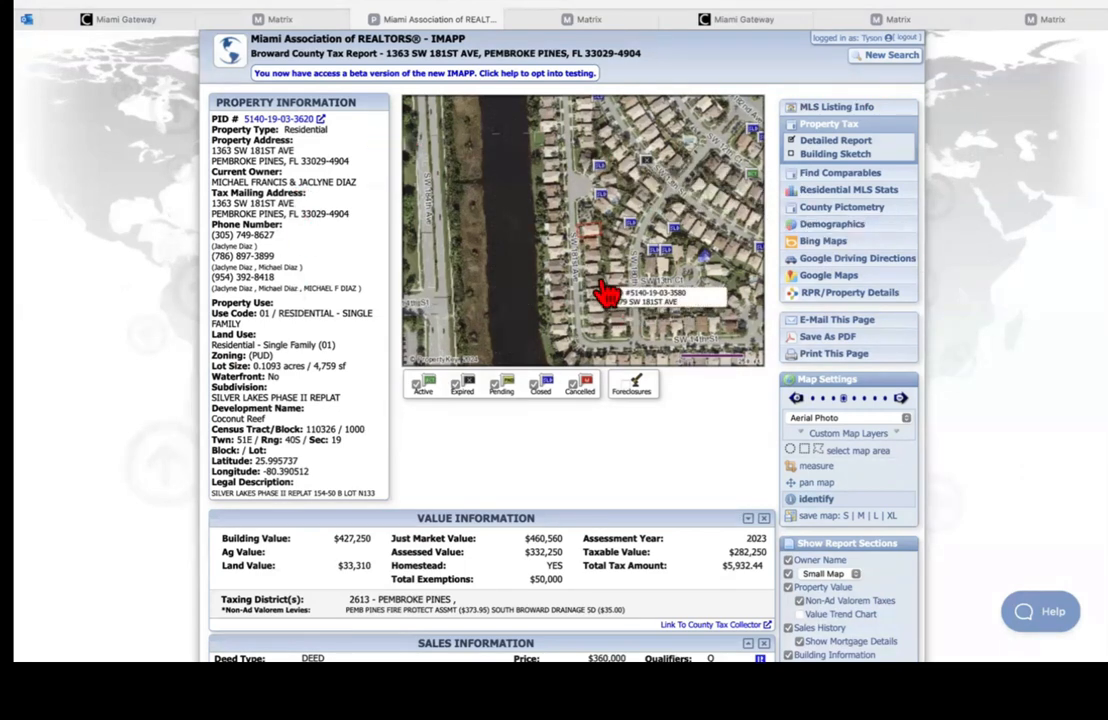
scroll(865, 282, "down", 1)
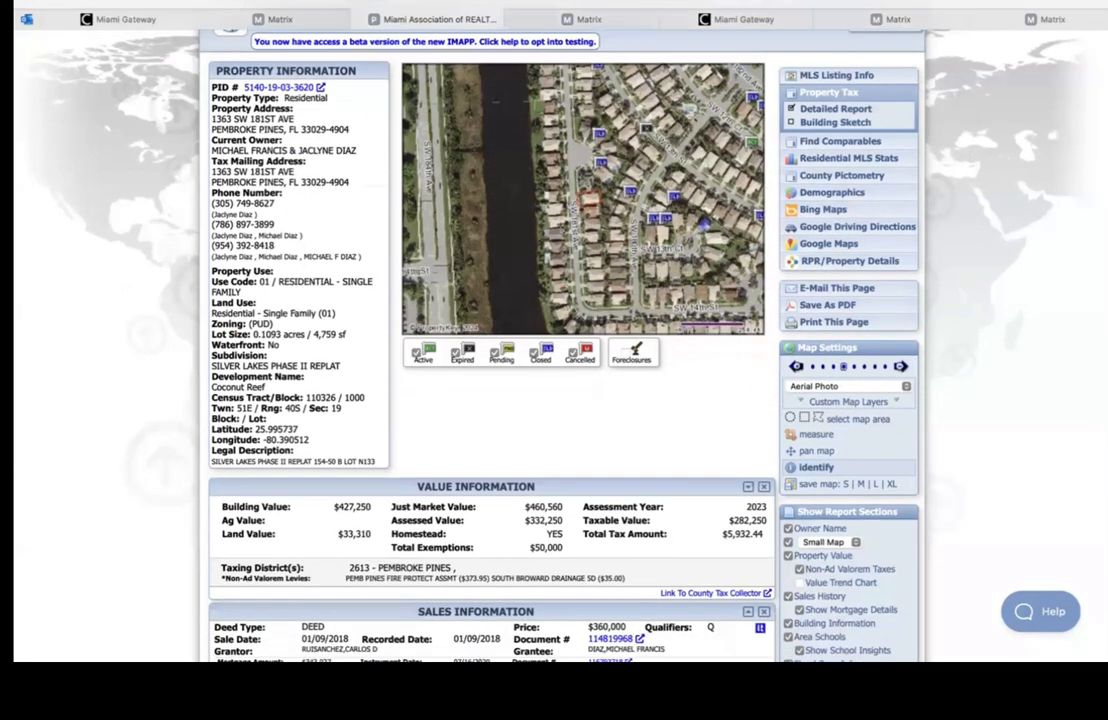
left_click(845, 389)
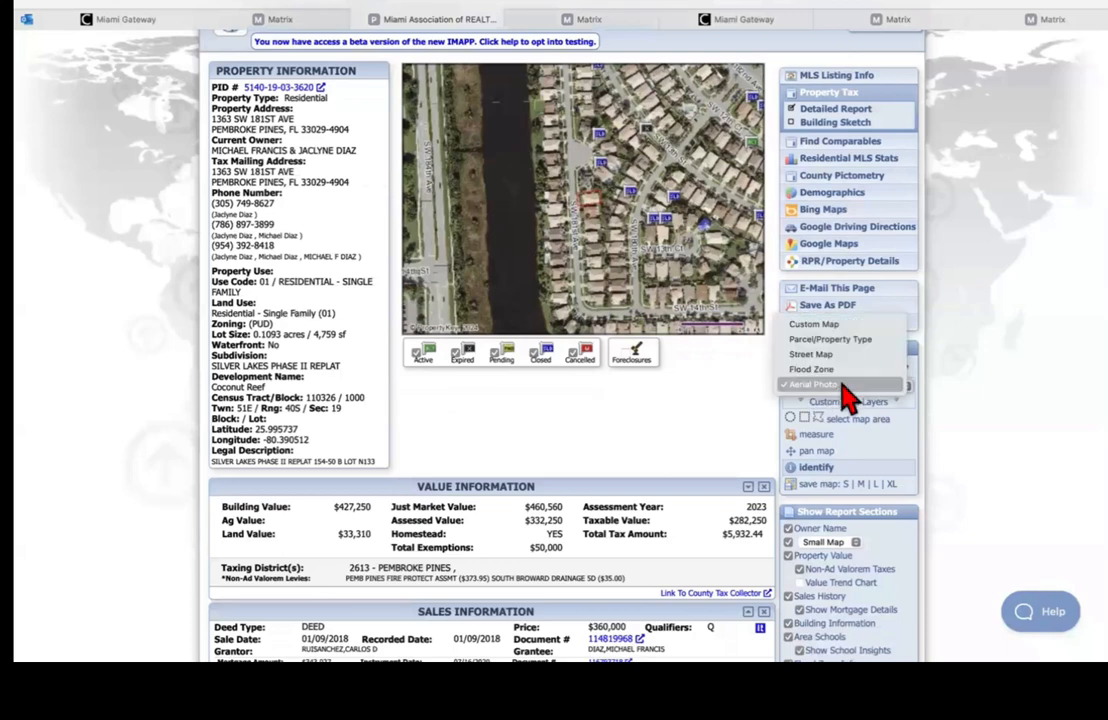
left_click(813, 341)
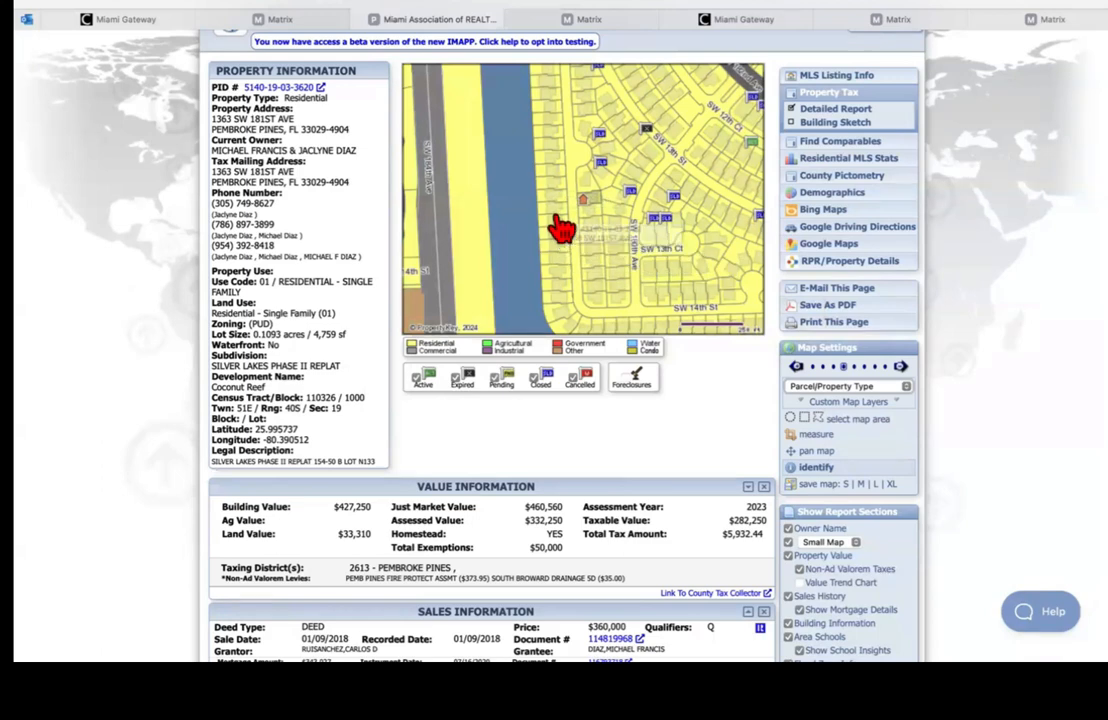
left_click(870, 386)
left_click(845, 400)
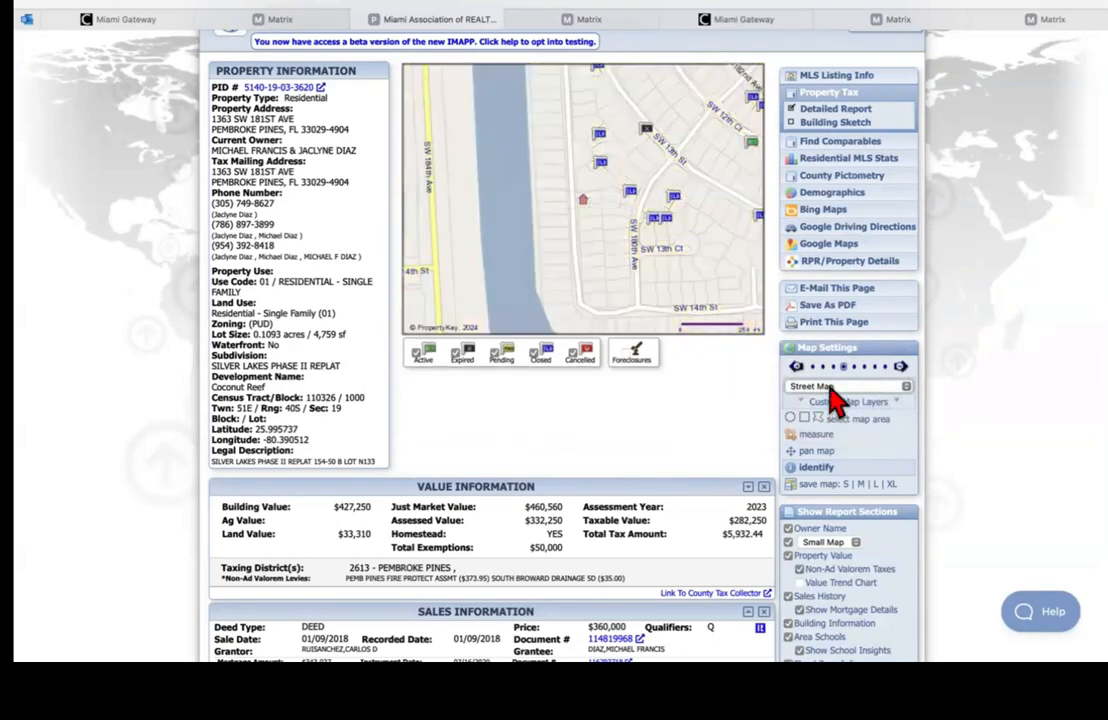
left_click(834, 392)
left_click(831, 400)
left_click(840, 396)
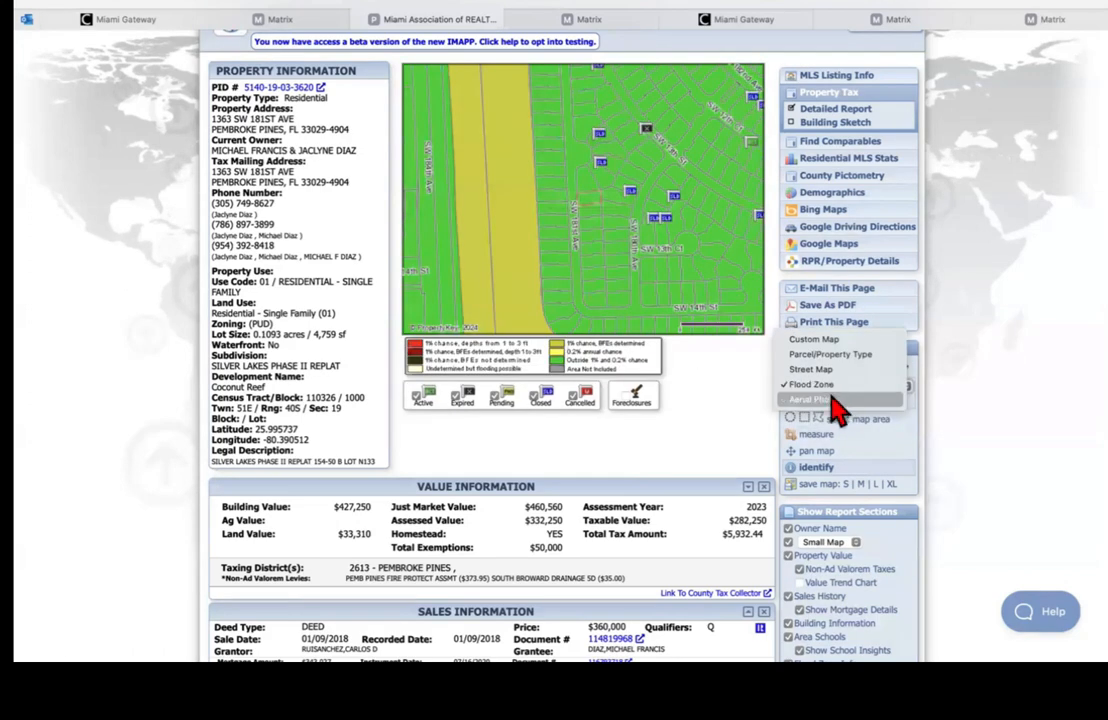
left_click(831, 412)
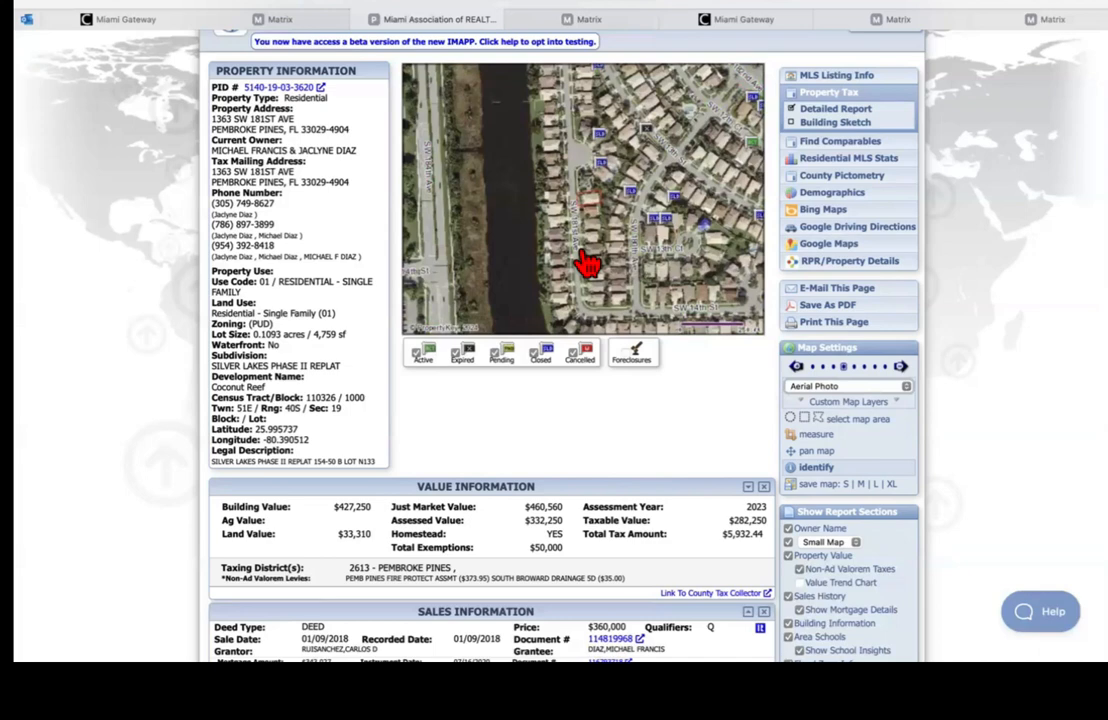
scroll(500, 120, "up", 1)
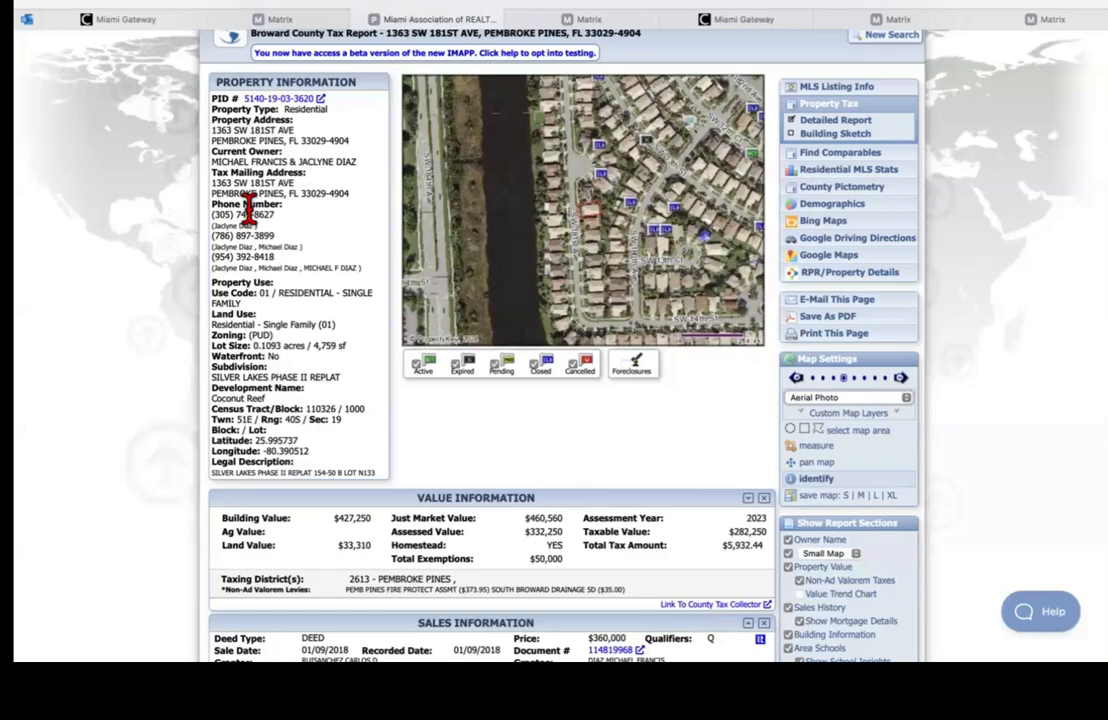
left_click(575, 18)
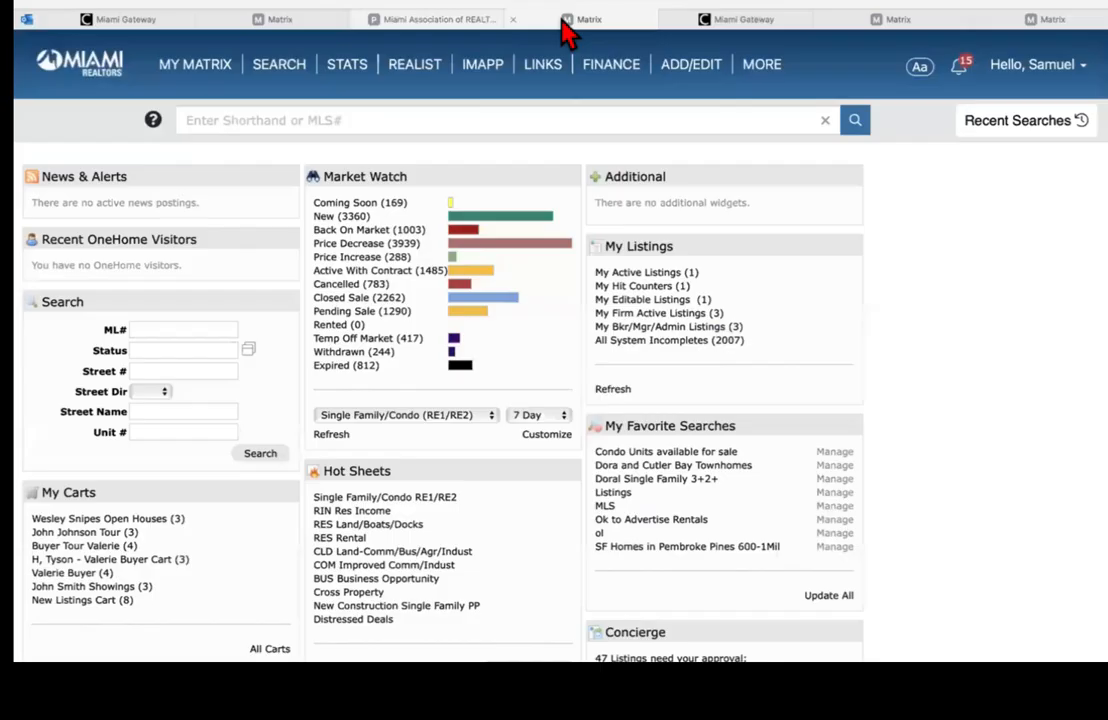
left_click(464, 3)
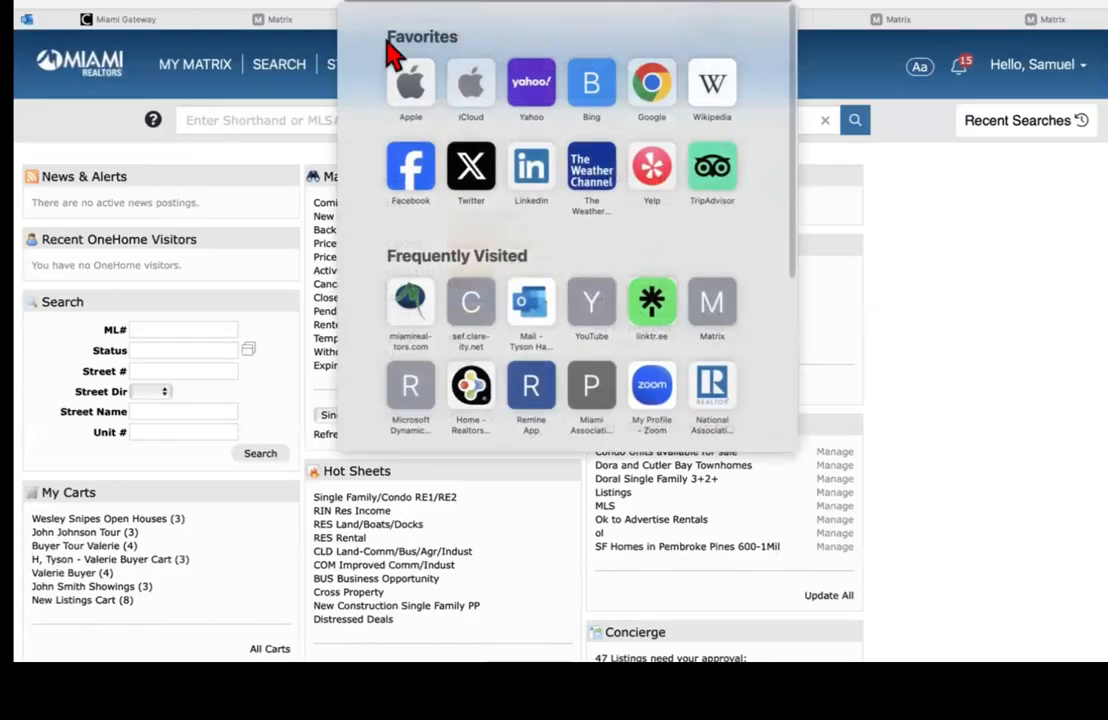
left_click(280, 76)
left_click(378, 19)
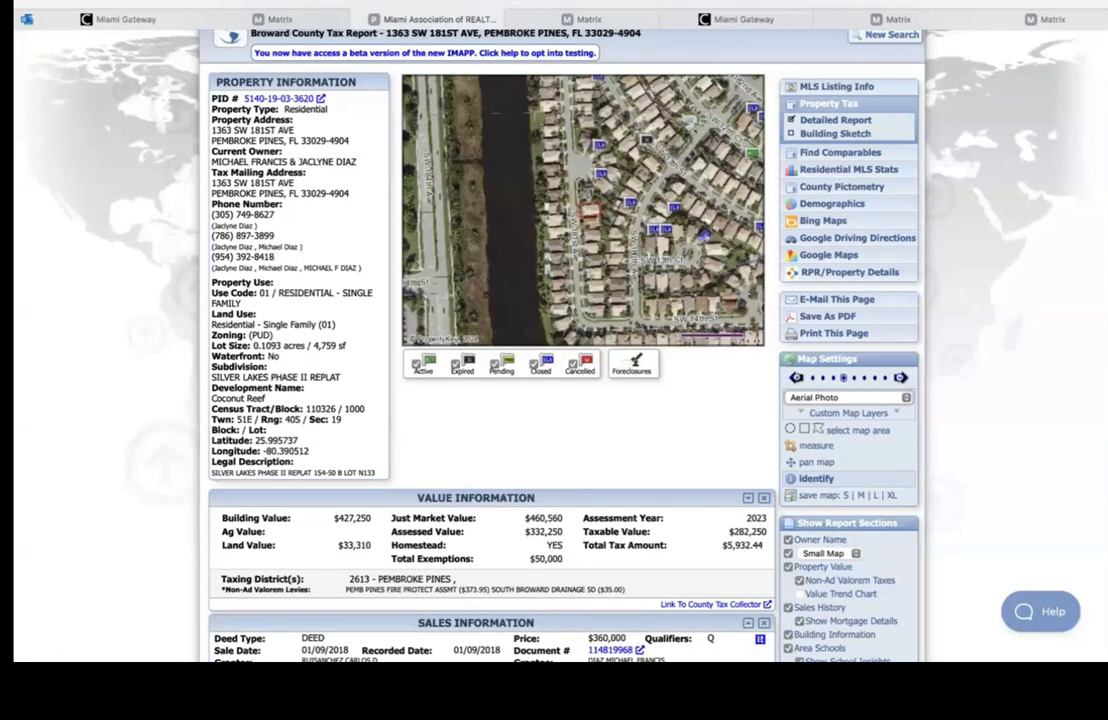
Step: Toggle the Small Map and Property Value report sections off and back on
scroll(560, 340, "down", 1)
scroll(818, 330, "down", 3)
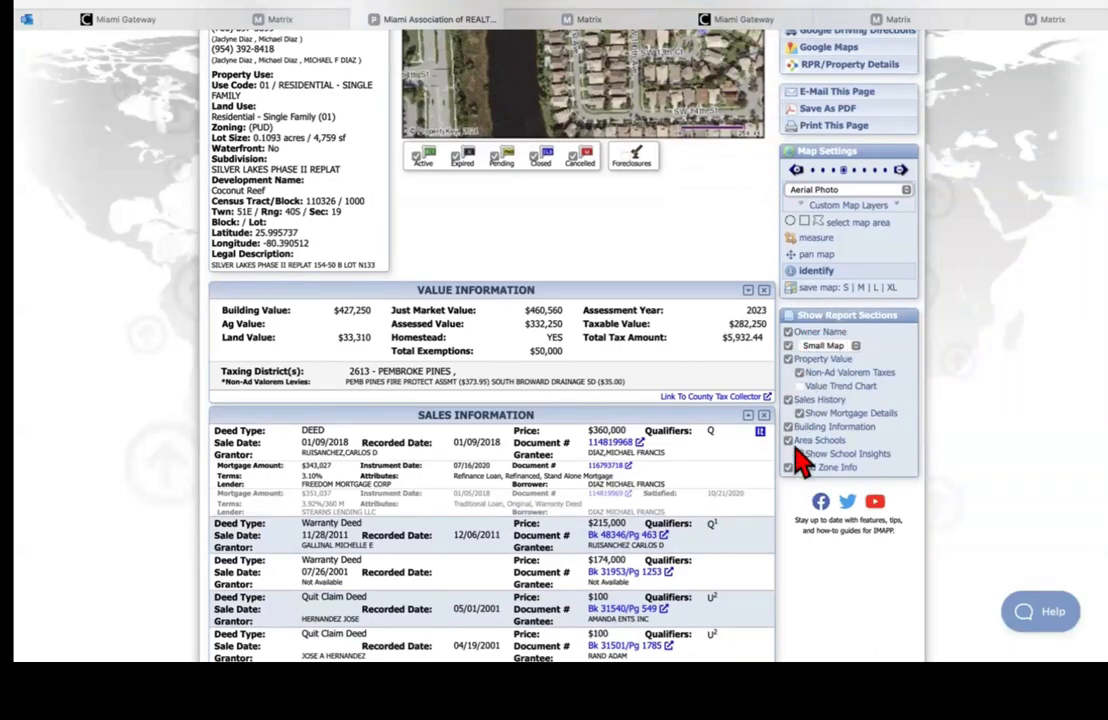
scroll(790, 345, "down", 2)
scroll(790, 345, "up", 3)
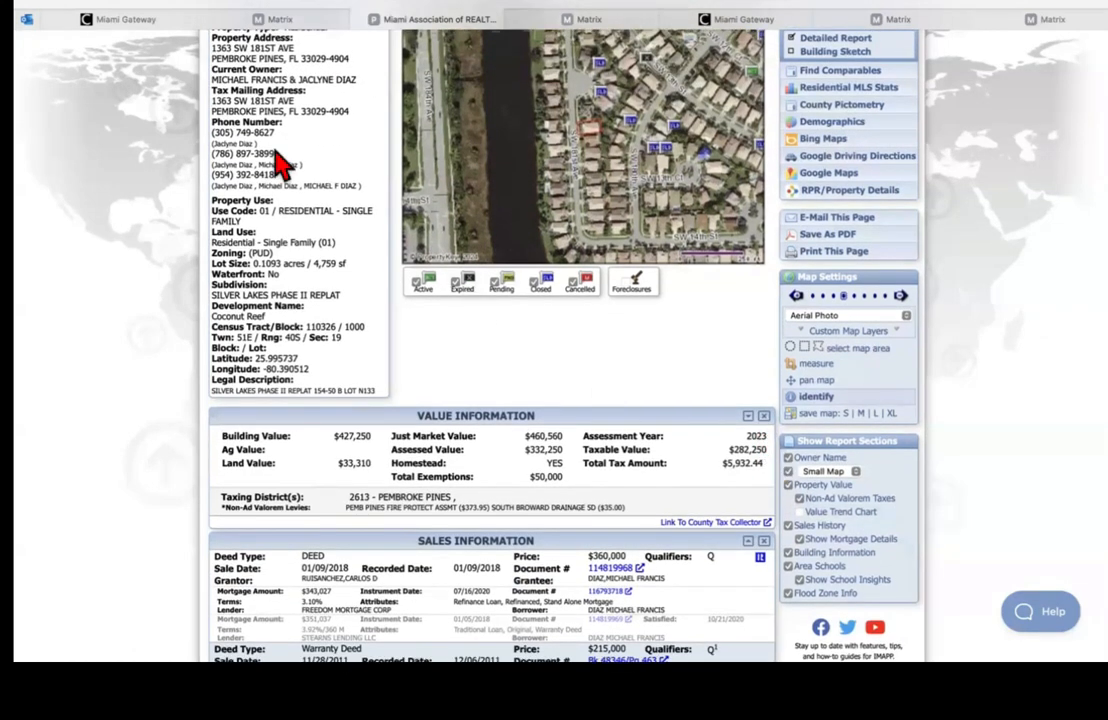
left_click(790, 474)
left_click(789, 472)
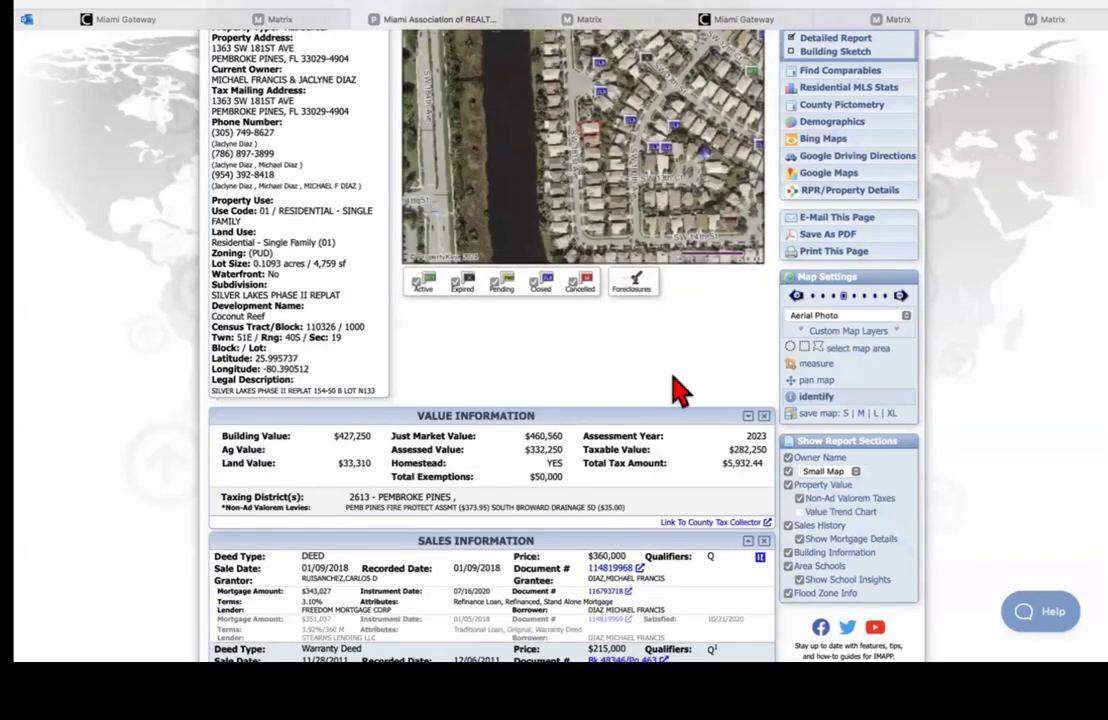
left_click(789, 486)
left_click(789, 486)
Step: Review the 2019–2023 value history chart, then the building, school and flood zone X details
left_click(746, 421)
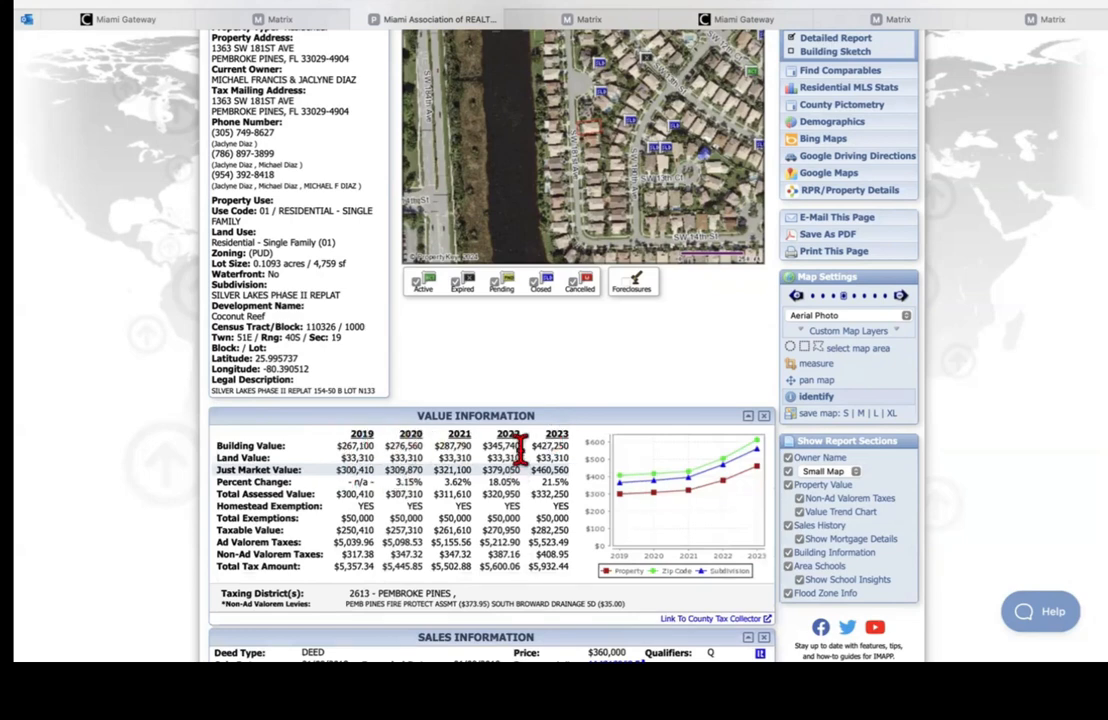
scroll(758, 240, "down", 4)
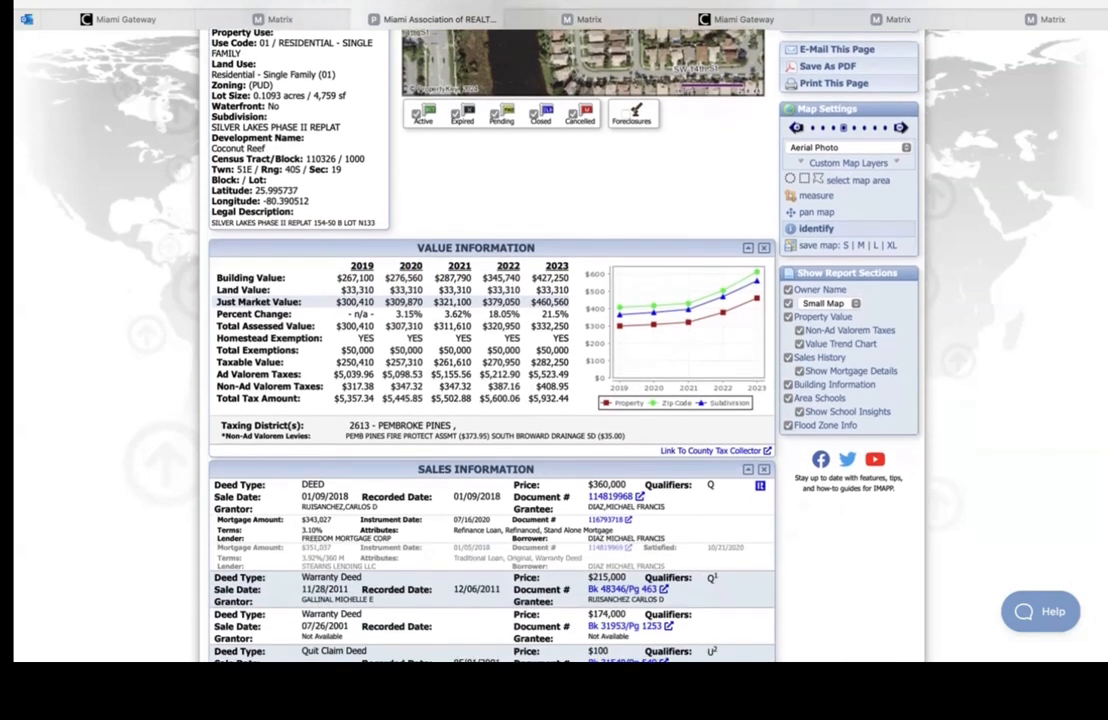
left_click(765, 231)
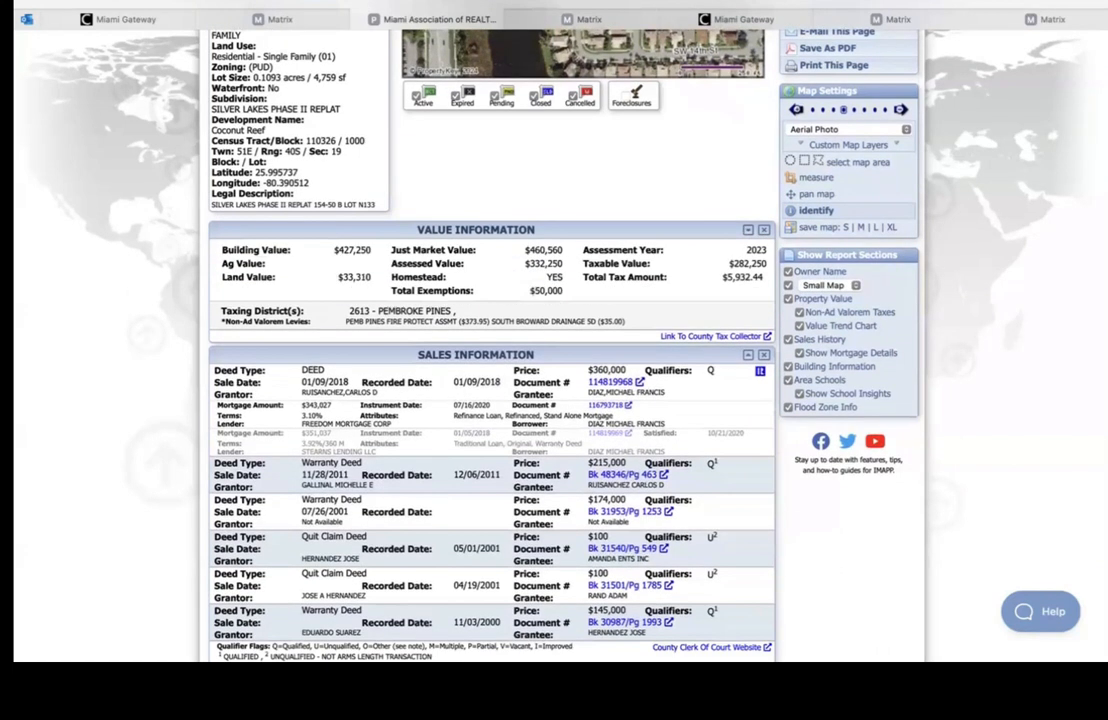
scroll(321, 329, "down", 2)
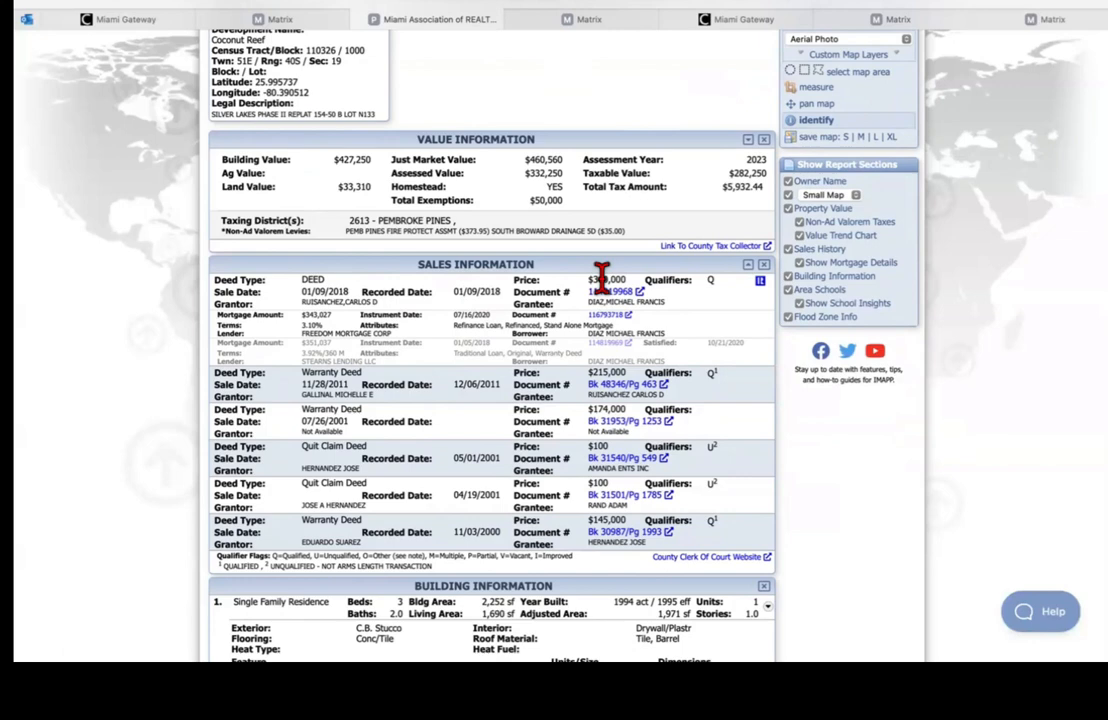
scroll(601, 278, "down", 3)
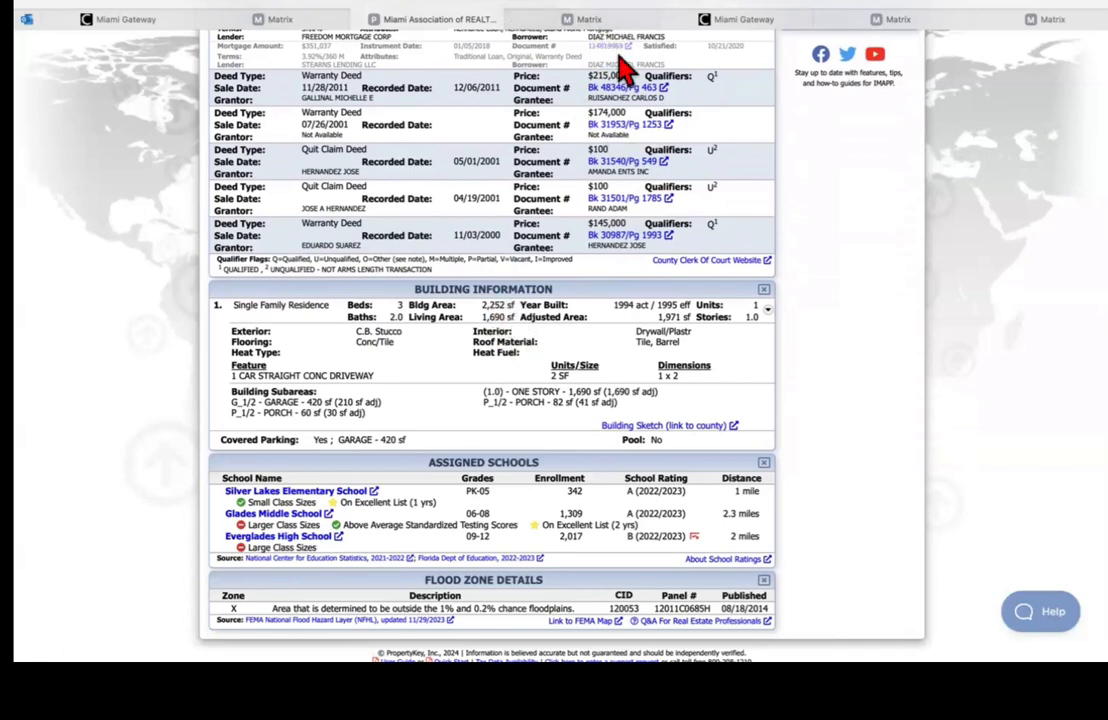
left_click(595, 20)
left_click(445, 19)
left_click(290, 22)
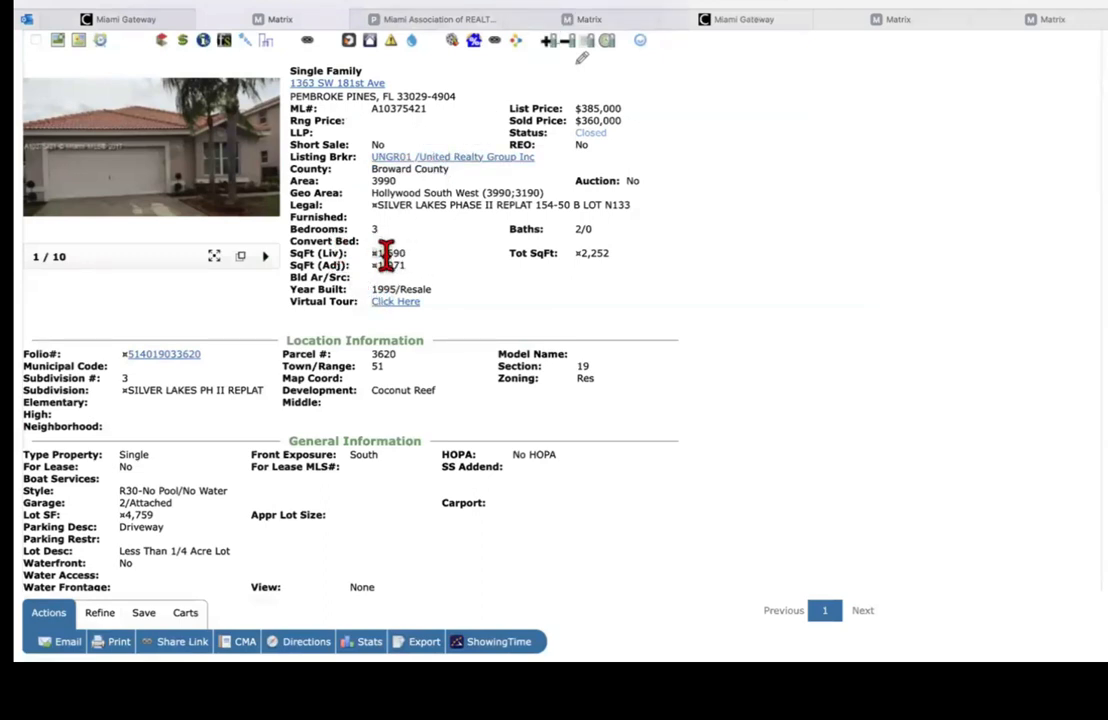
left_click(432, 30)
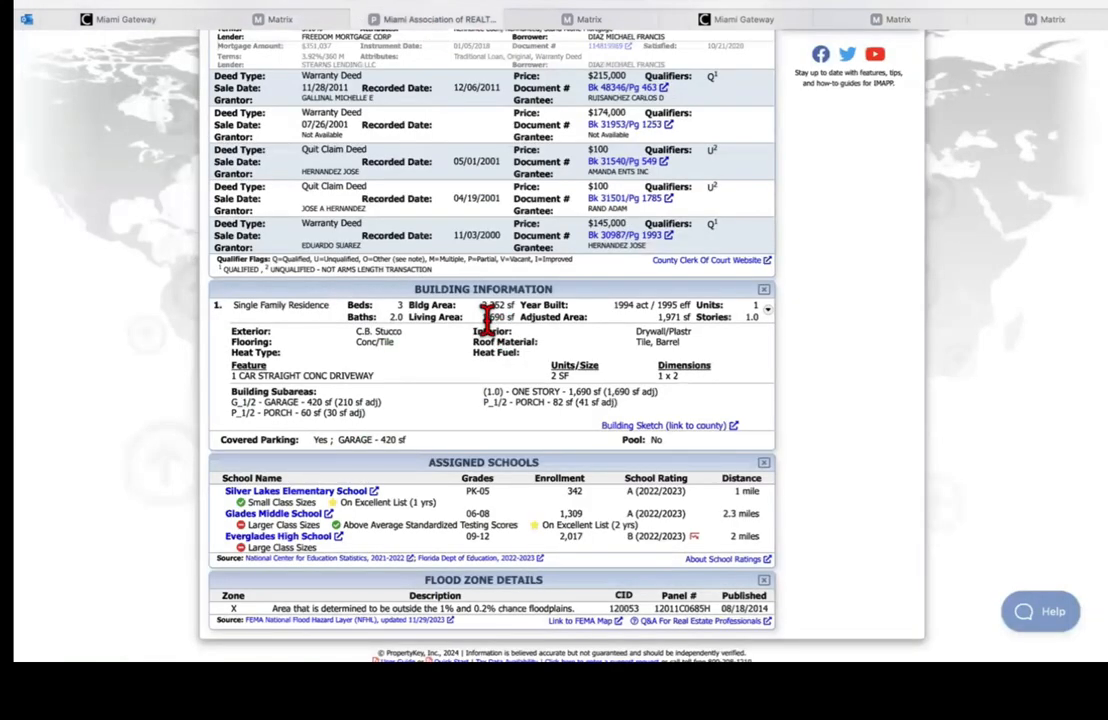
left_click(318, 22)
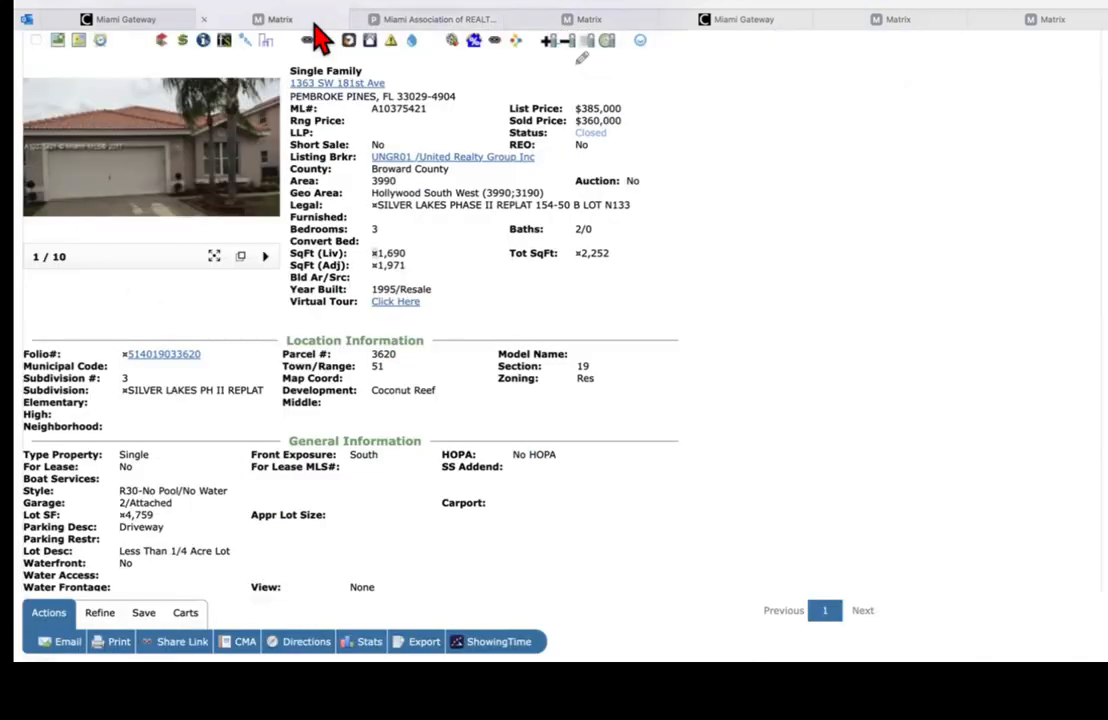
left_click(433, 22)
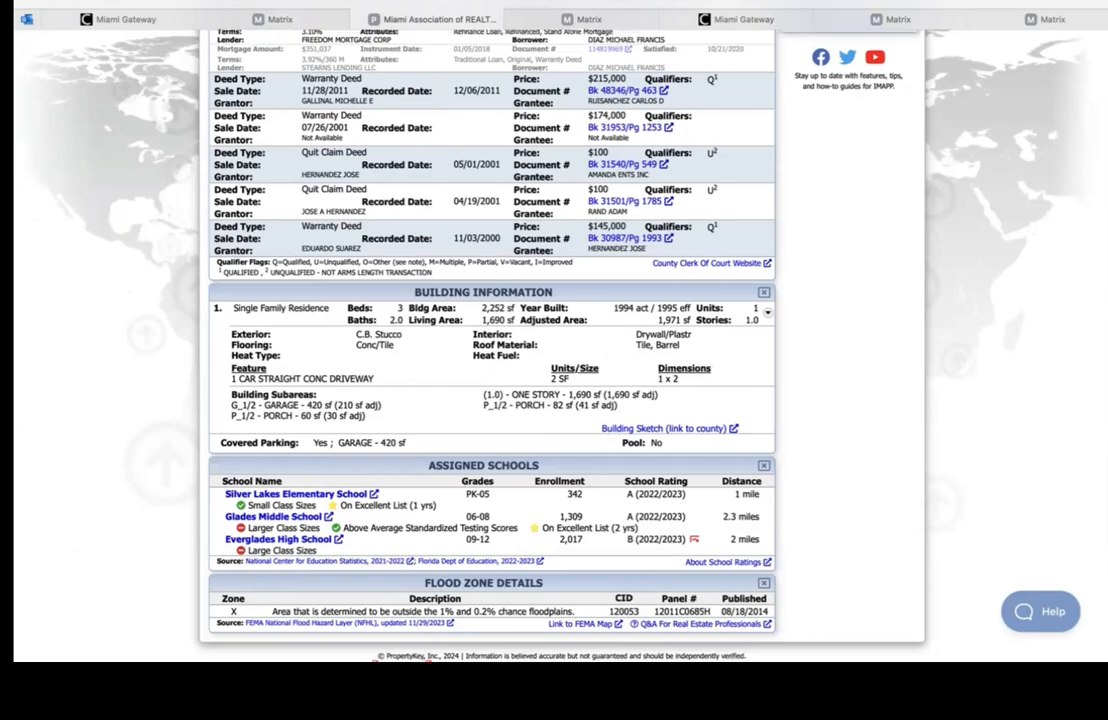
scroll(490, 340, "up", 5)
scroll(517, 299, "up", 1)
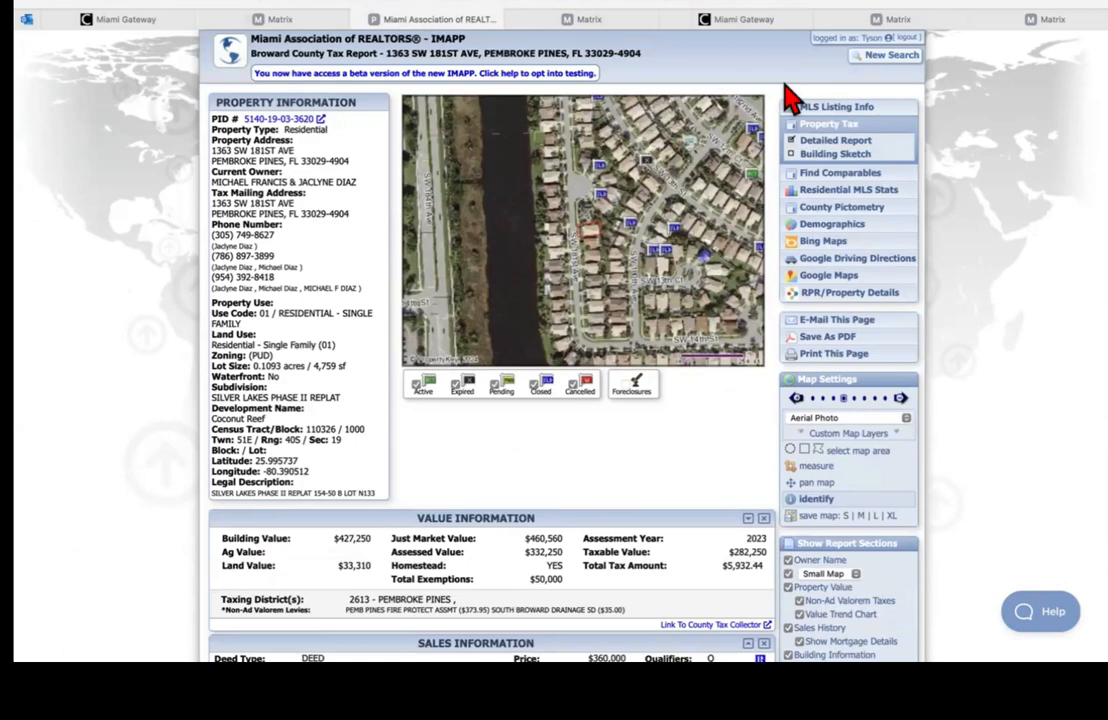
Step: Find comparables for the parcel, projecting $551,000 by value ratio and $596,000 by price per sq ft
left_click(816, 176)
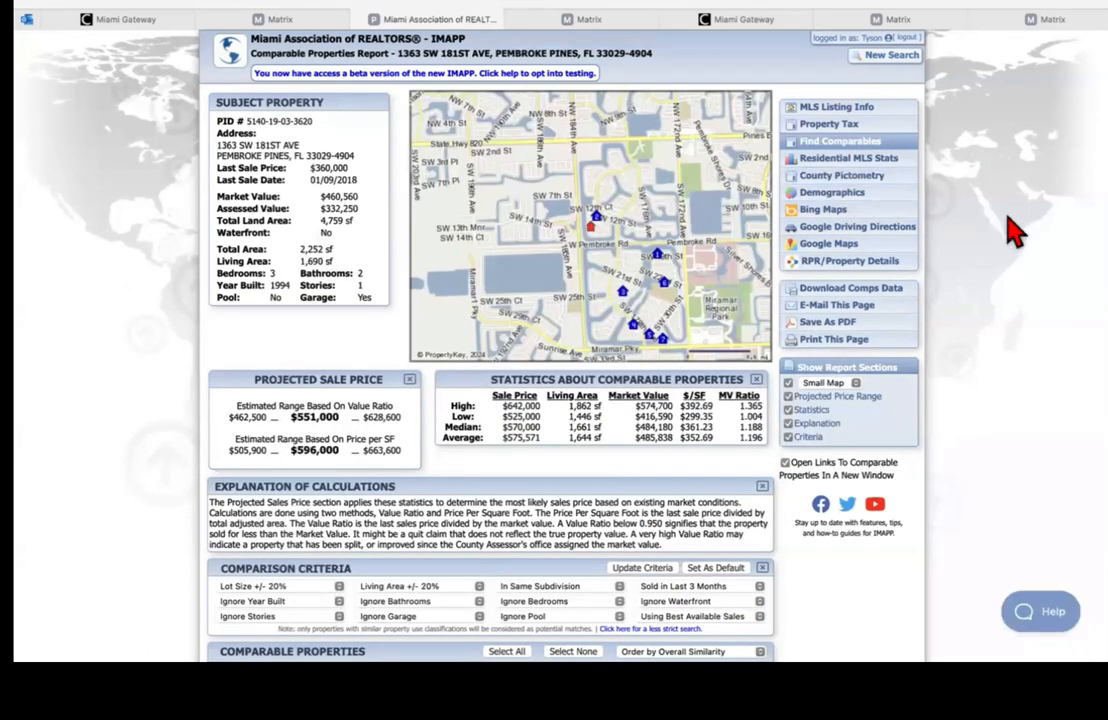
scroll(490, 345, "down", 3)
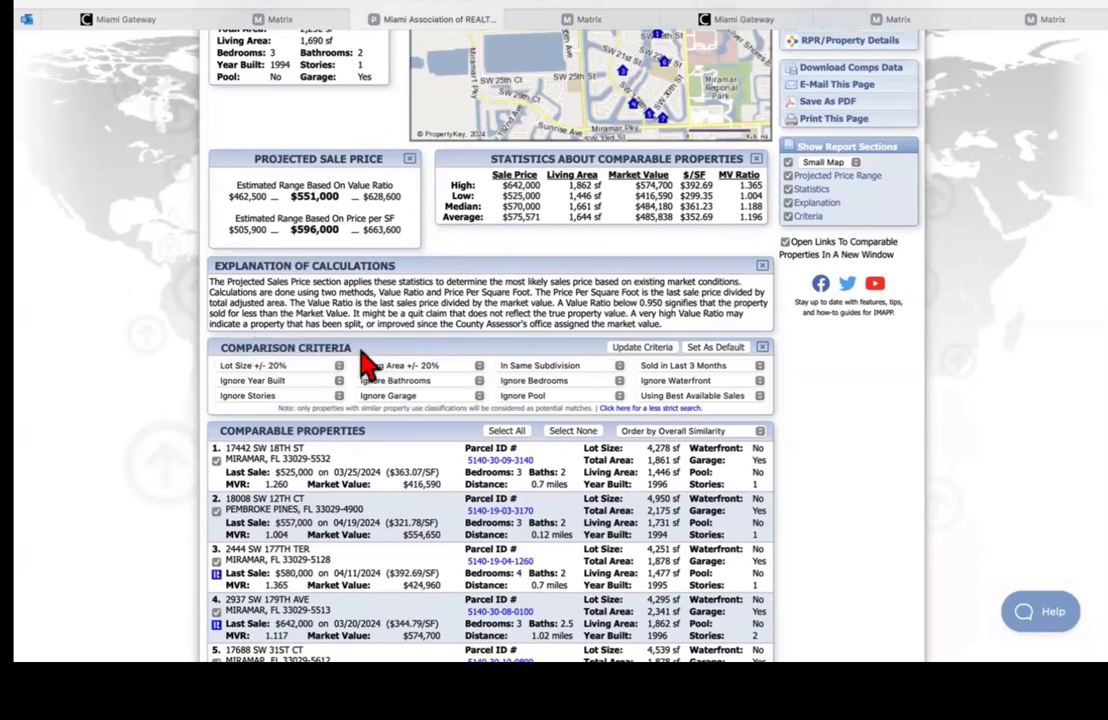
Step: Try a lot size tolerance of +/- 50%, then set it back to +/- 20%
left_click(287, 372)
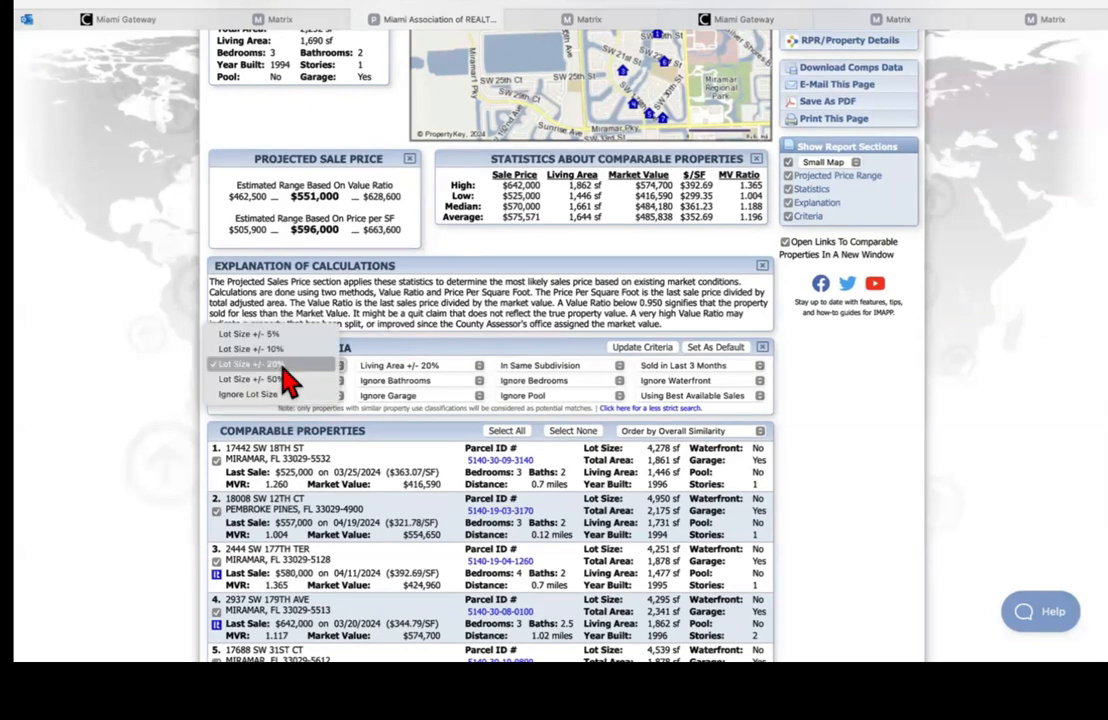
left_click(283, 367)
left_click(283, 368)
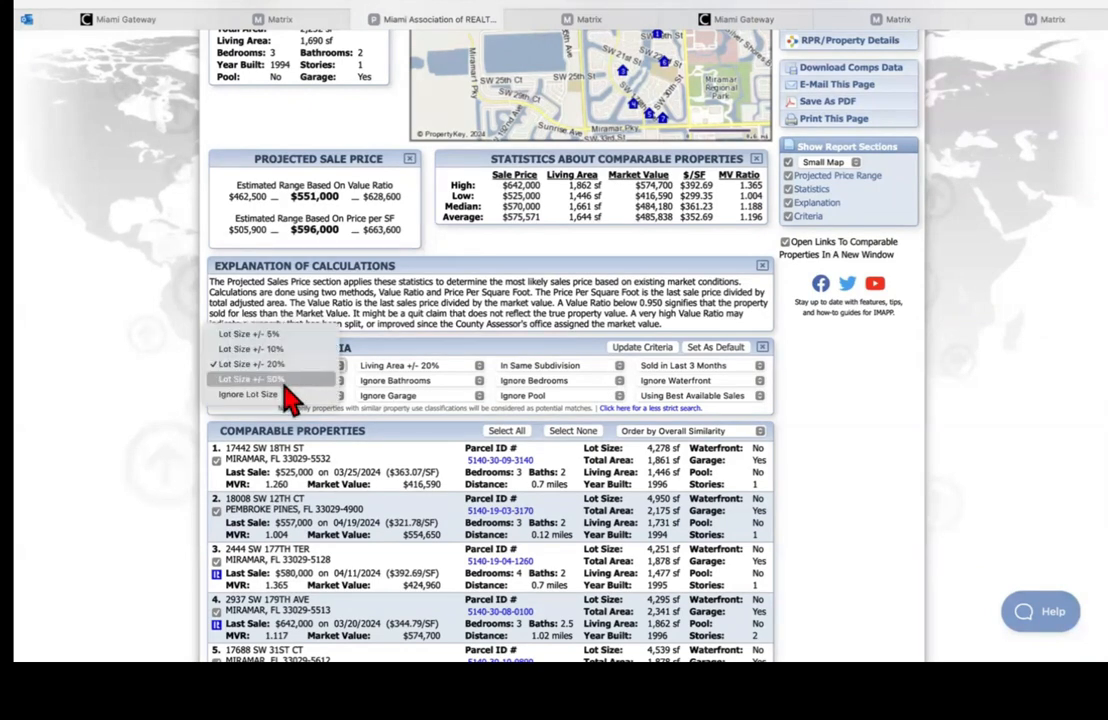
left_click(272, 380)
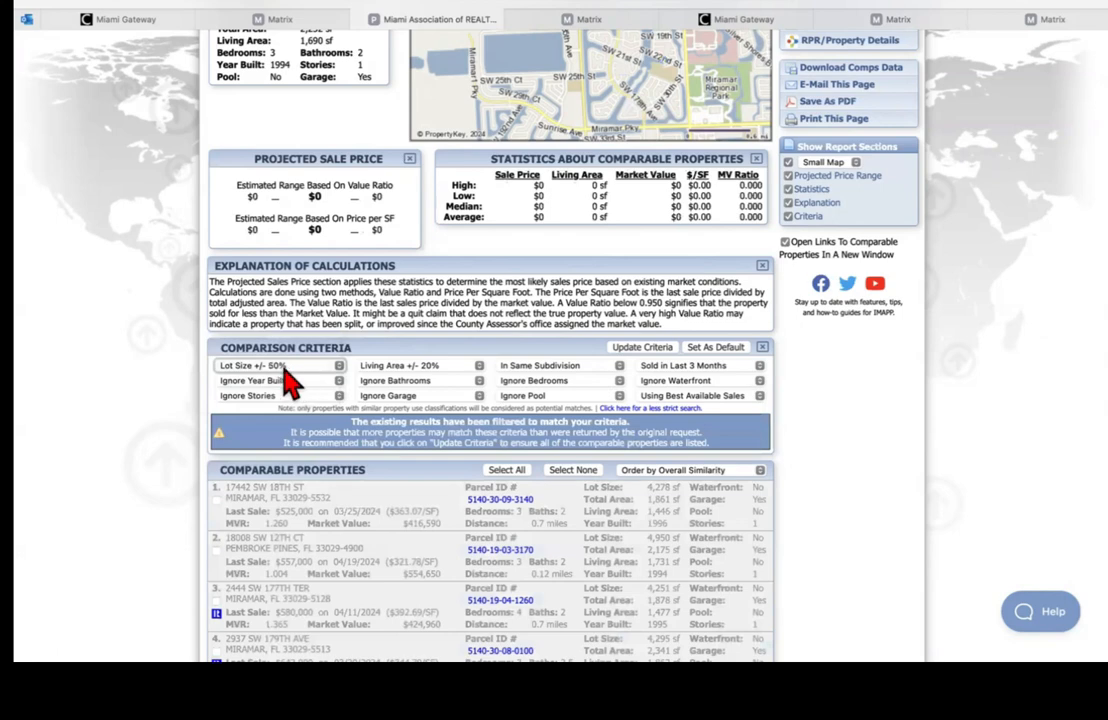
left_click(280, 372)
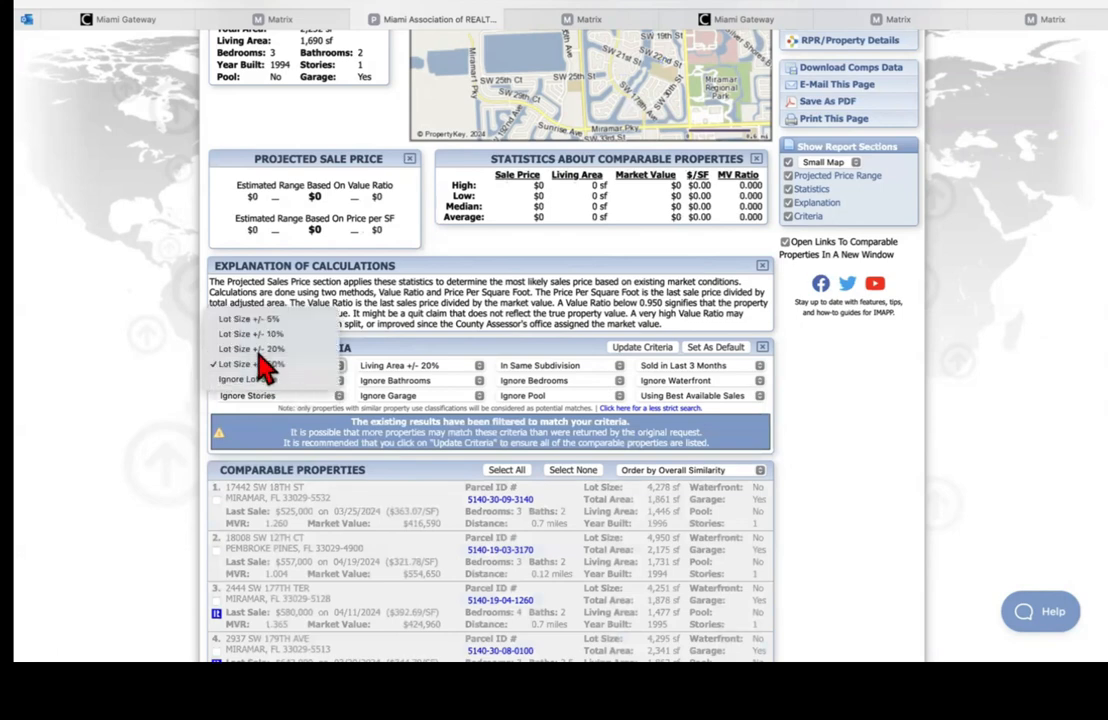
left_click(262, 350)
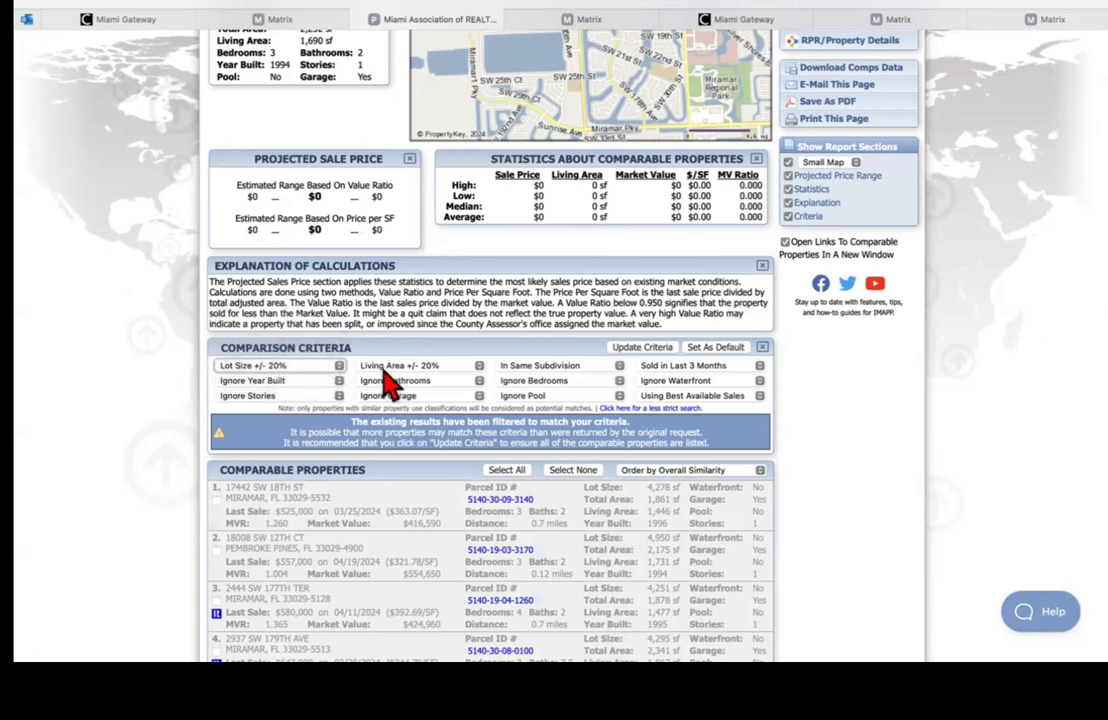
Step: Keep living area 20%, same subdivision, last 3 months, and reload the seven-comparable report
left_click(418, 368)
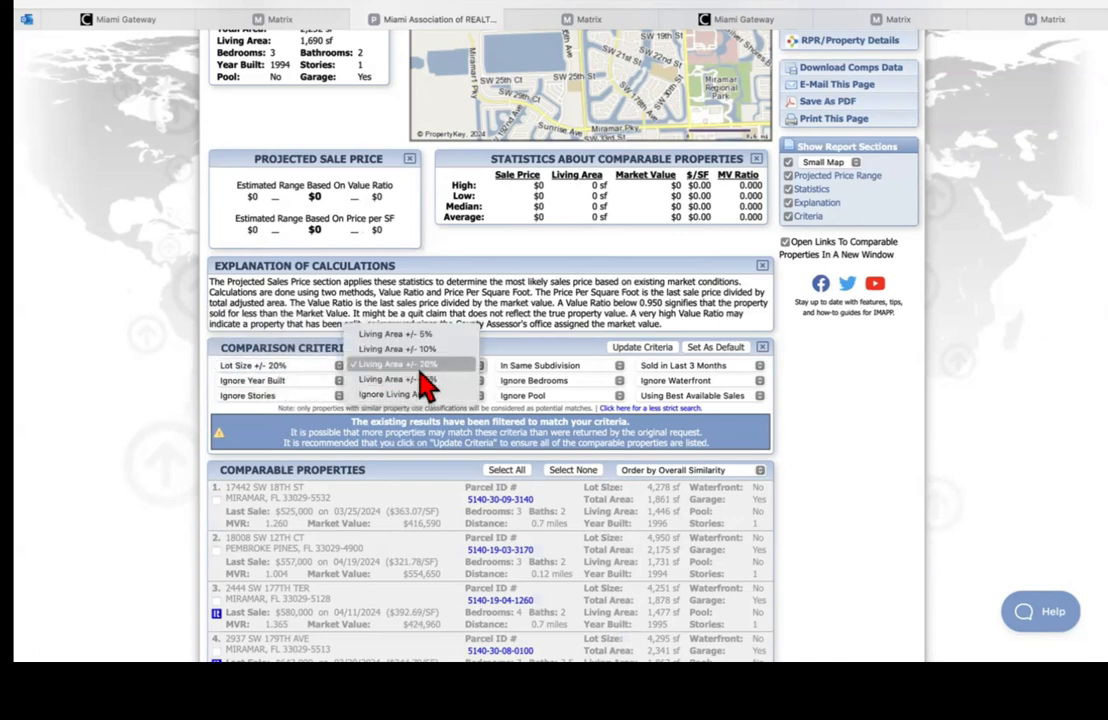
left_click(411, 364)
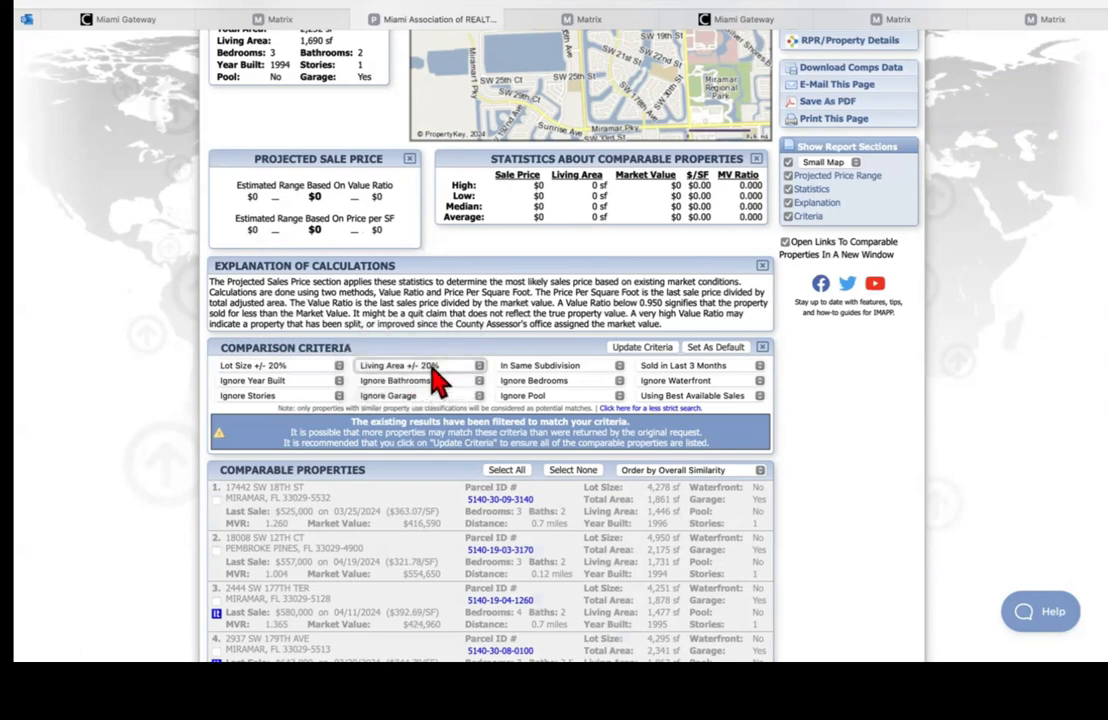
left_click(539, 379)
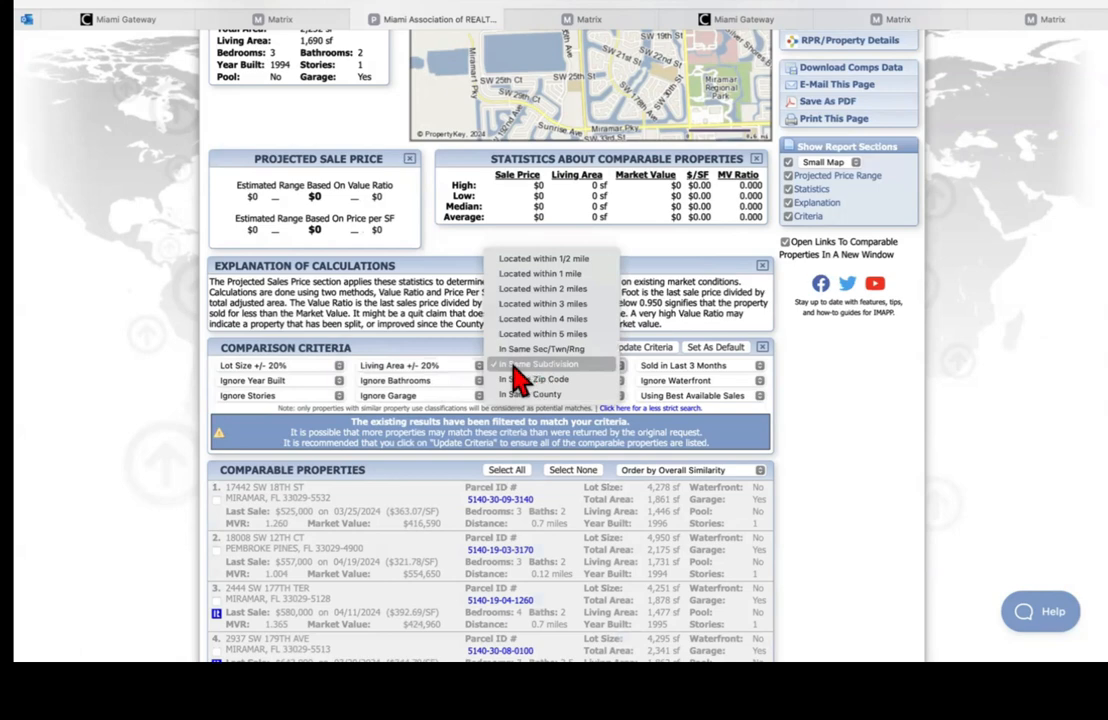
left_click(545, 377)
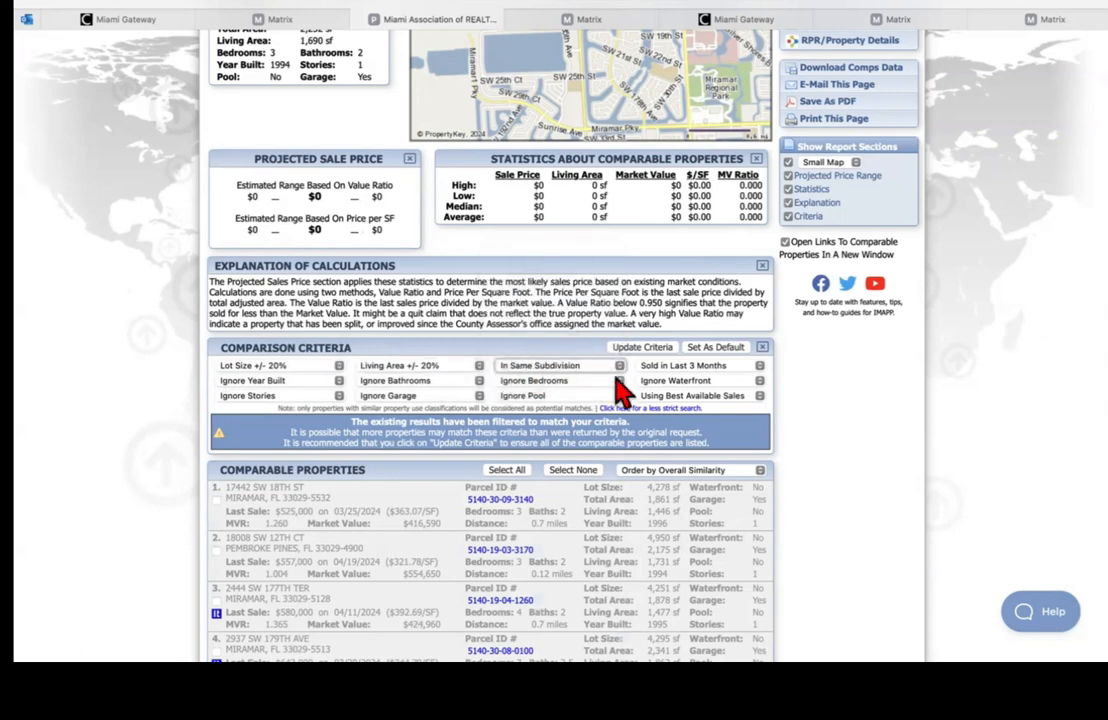
left_click(680, 368)
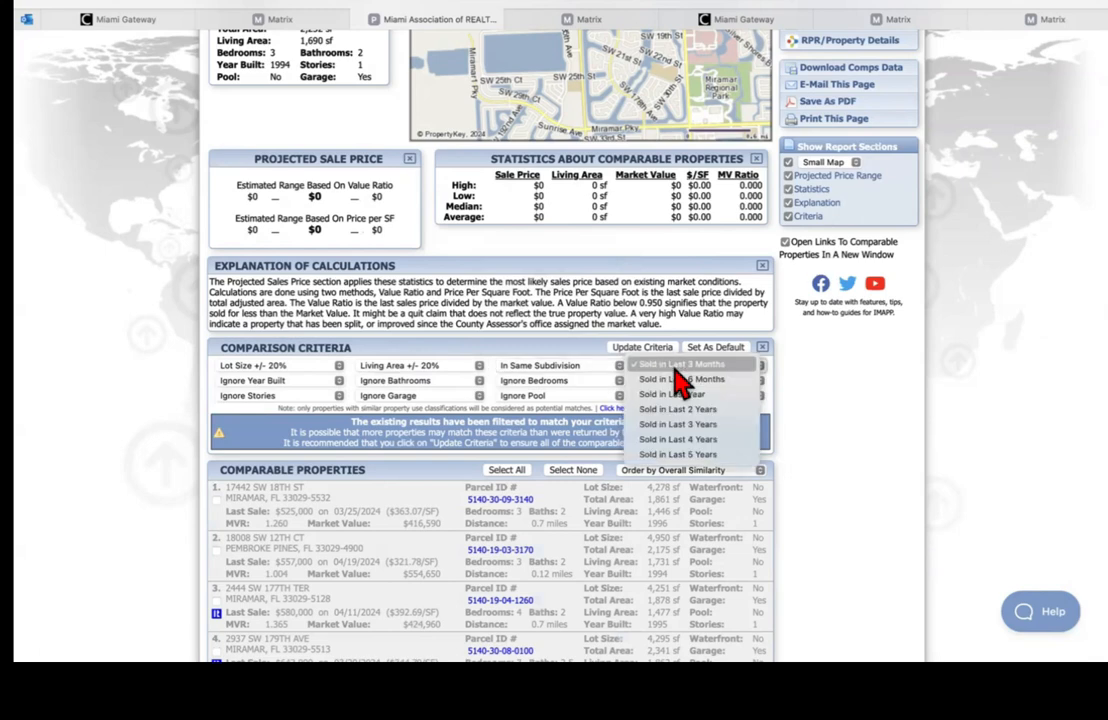
left_click(684, 367)
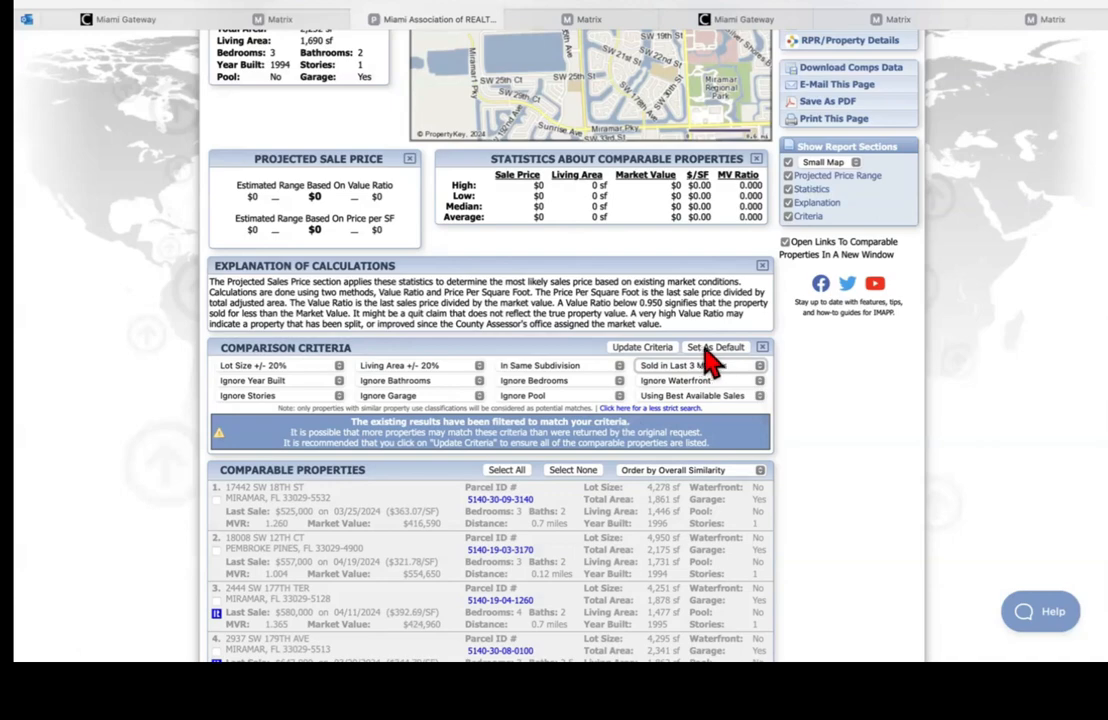
left_click(705, 348)
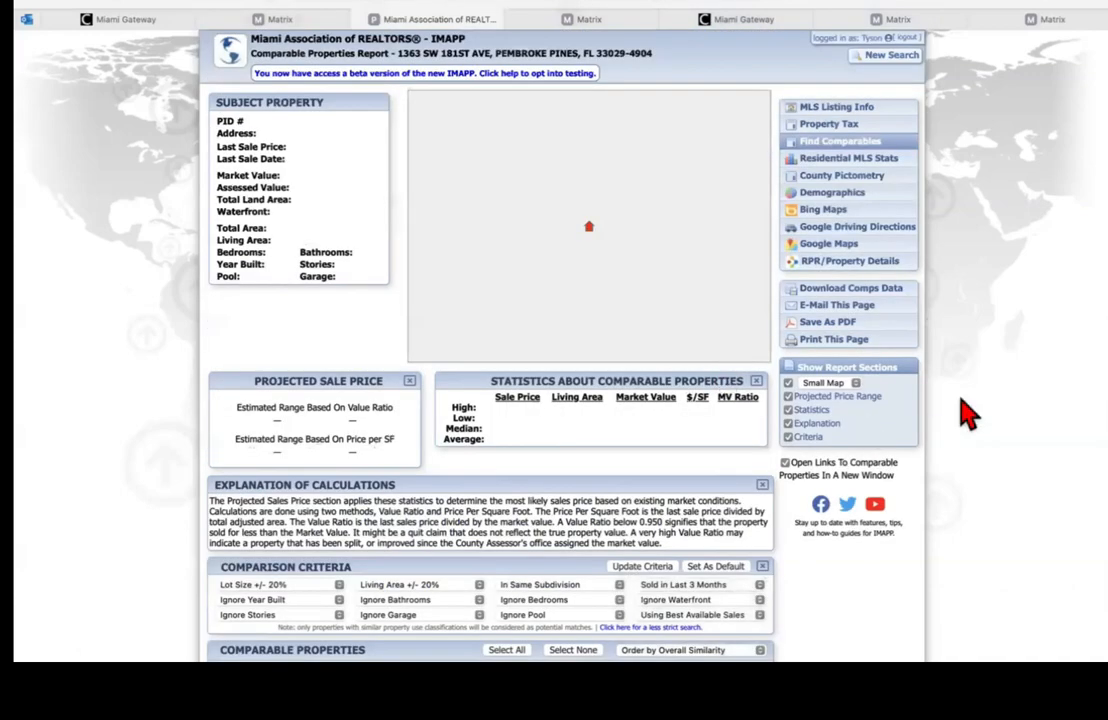
scroll(675, 403, "down", 2)
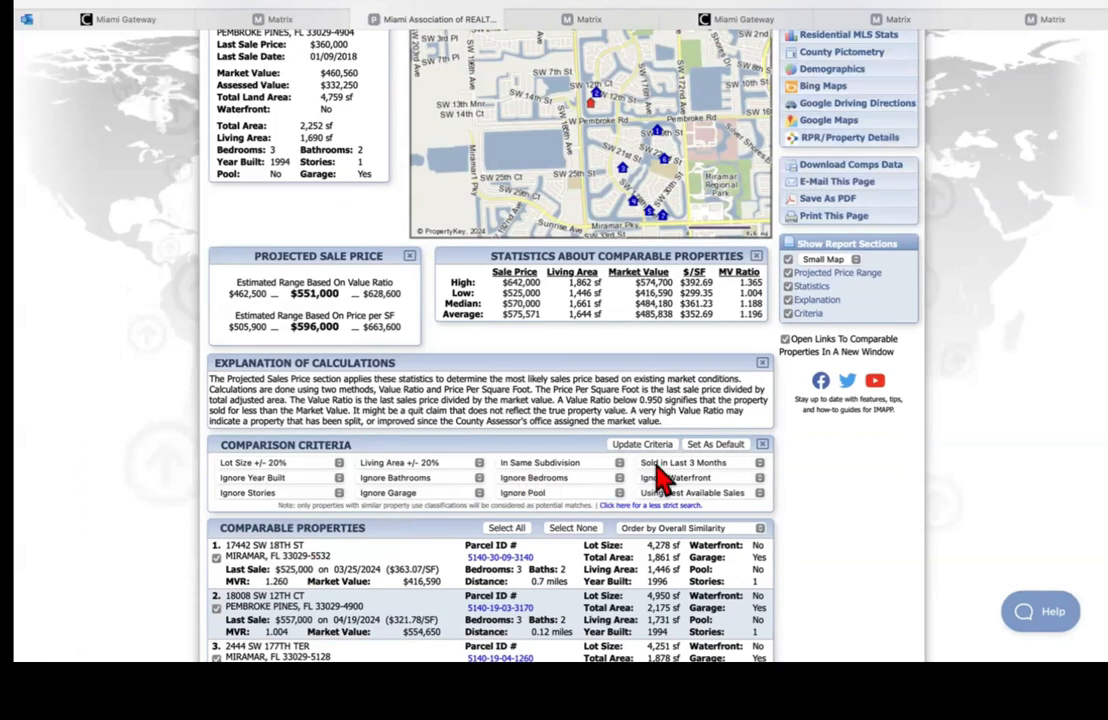
scroll(774, 462, "down", 3)
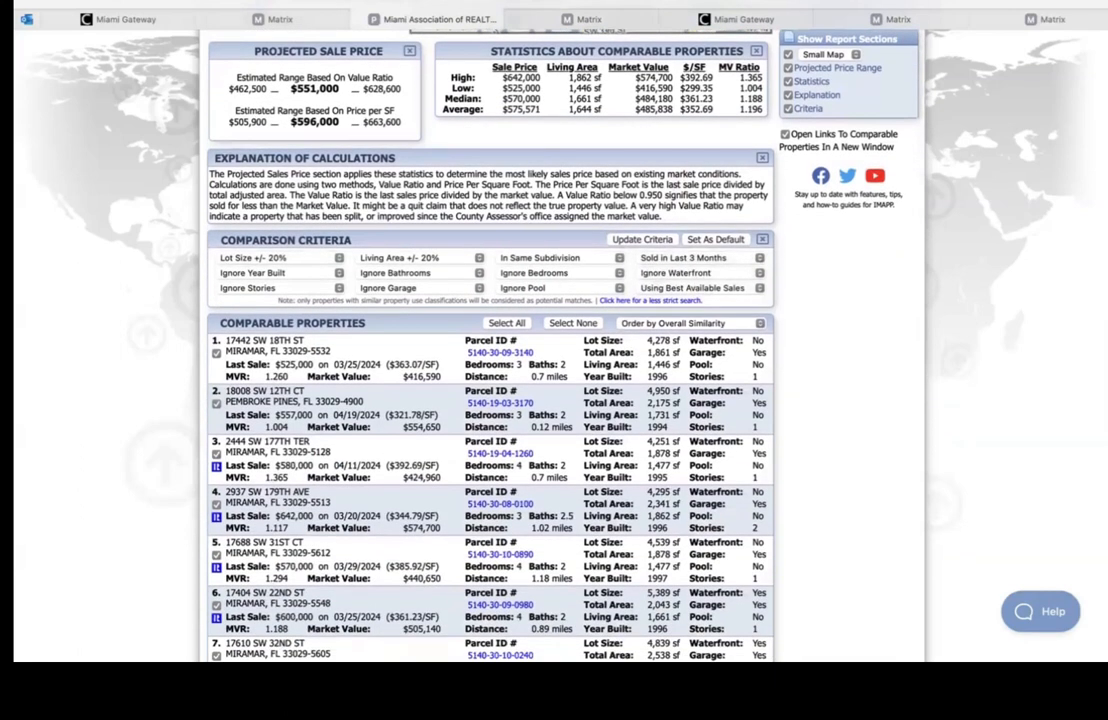
scroll(490, 400, "down", 2)
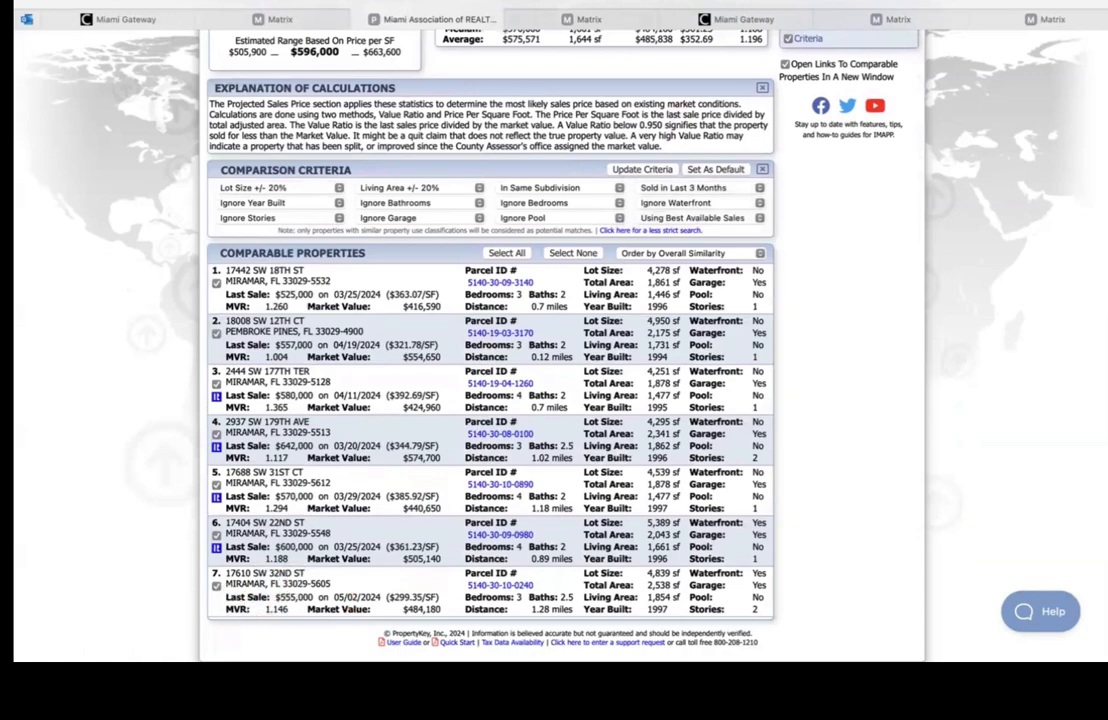
scroll(490, 400, "up", 3)
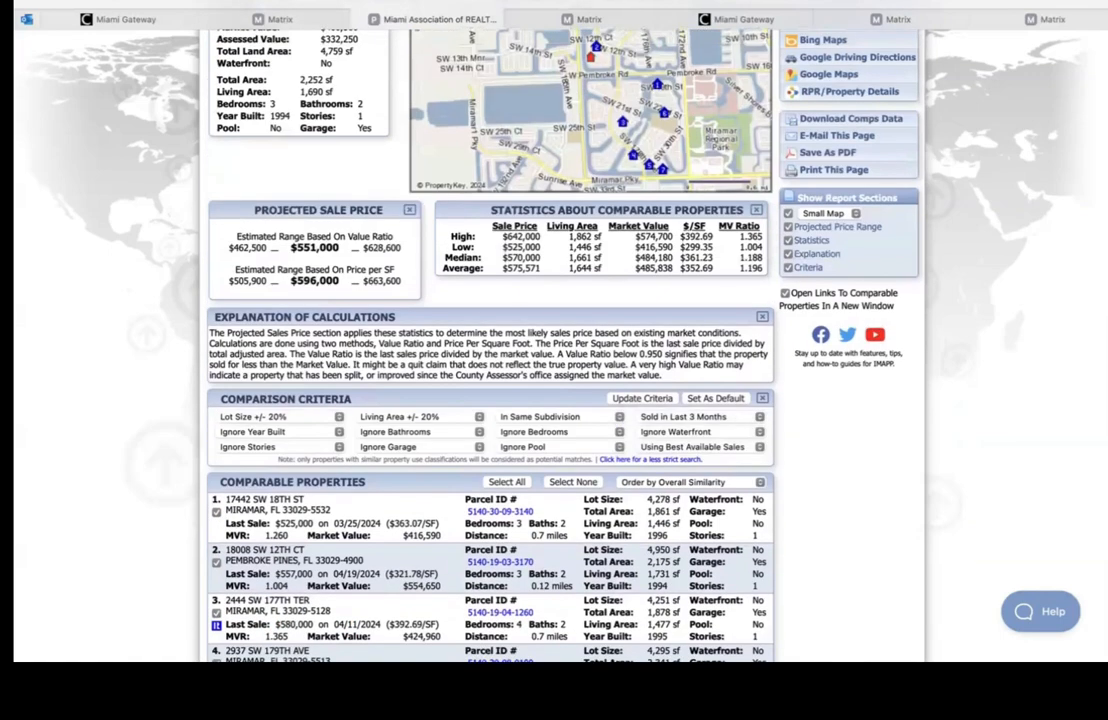
Step: Require Same # Bedrooms, narrowing to comps projecting $521,300 by value ratio and $561,500 per sq ft
left_click(538, 437)
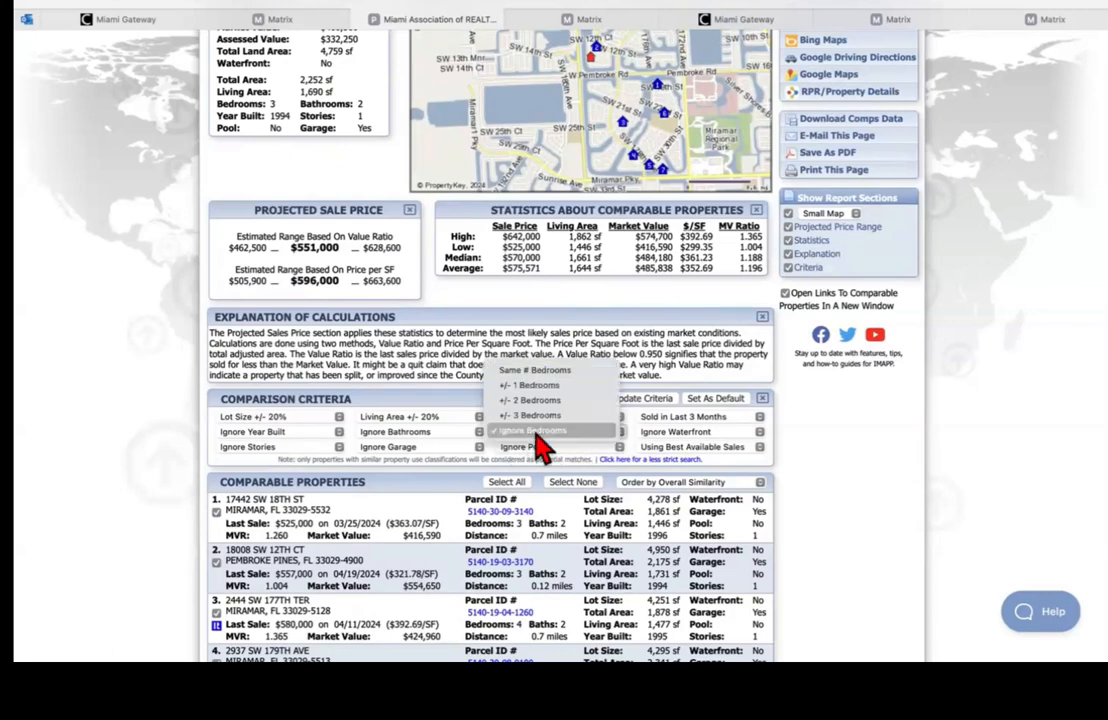
left_click(538, 376)
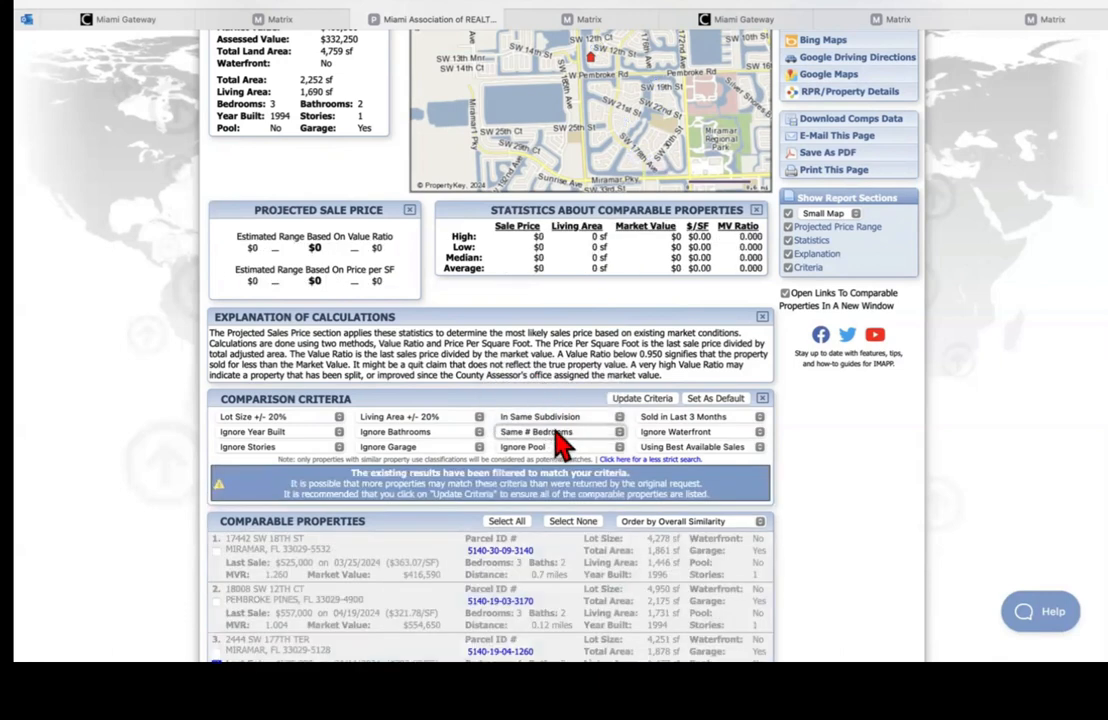
left_click(641, 401)
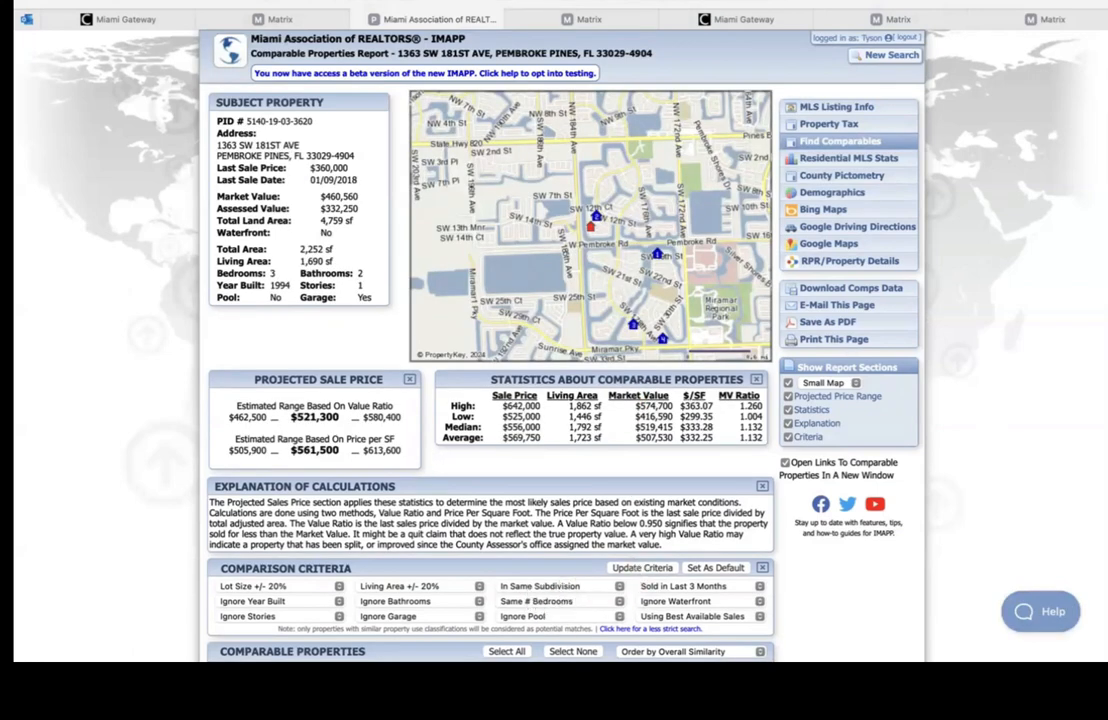
scroll(565, 592, "down", 5)
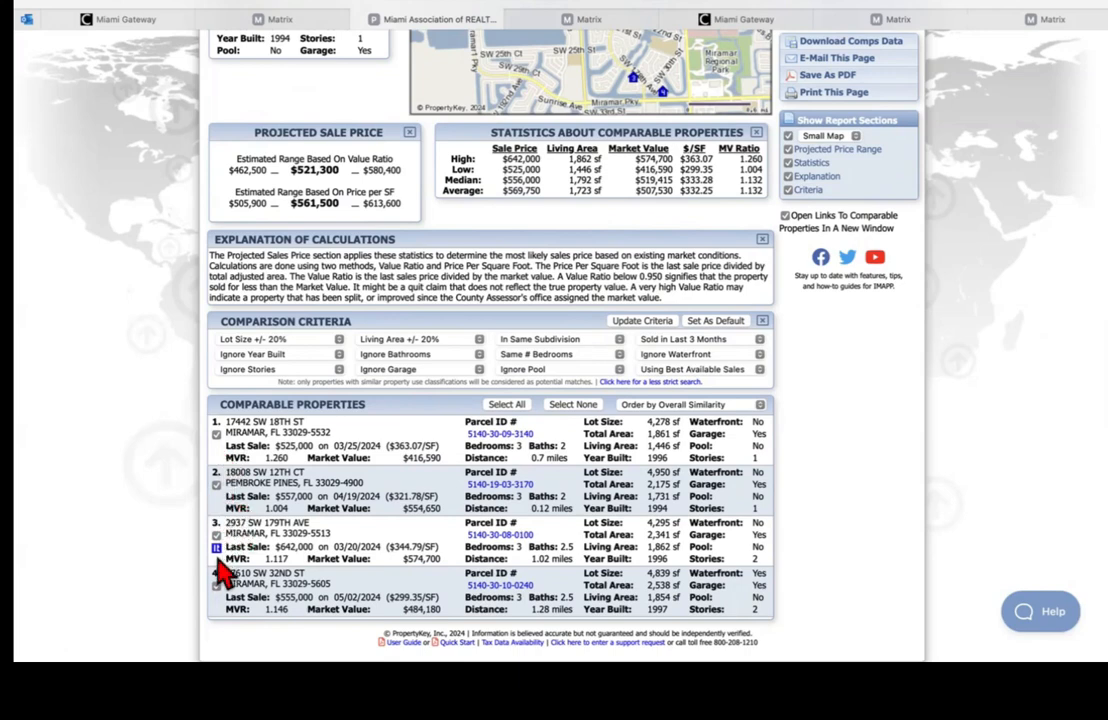
mouse_move(217, 552)
scroll(838, 147, "up", 1)
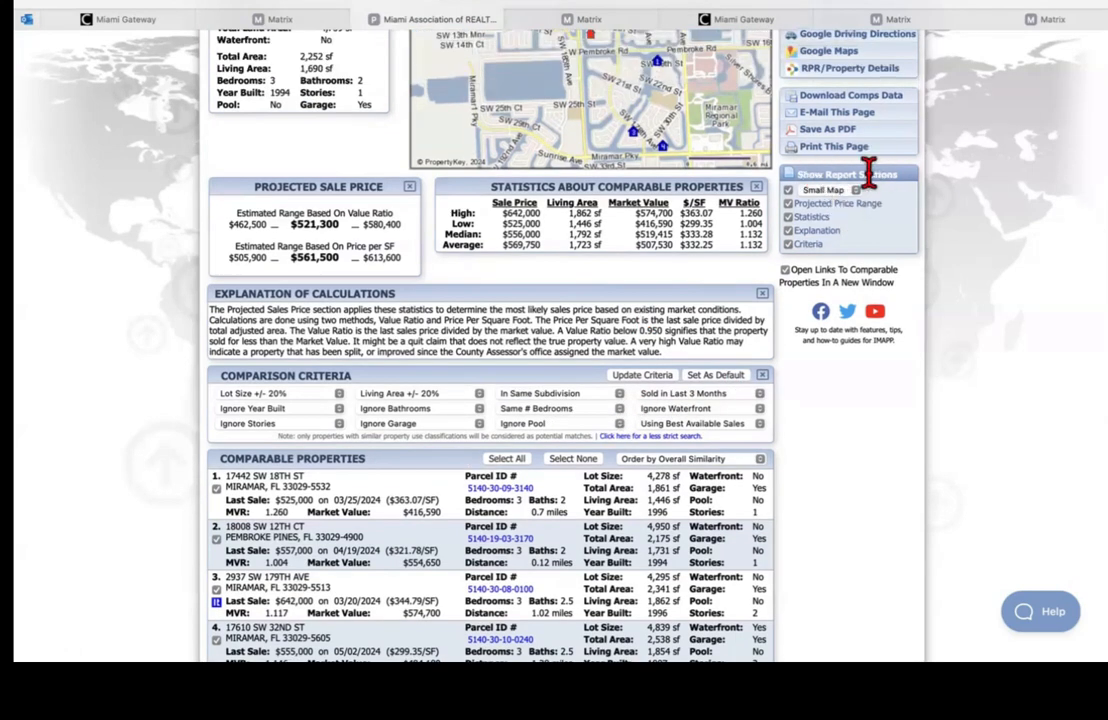
left_click(788, 203)
left_click(788, 204)
left_click(788, 204)
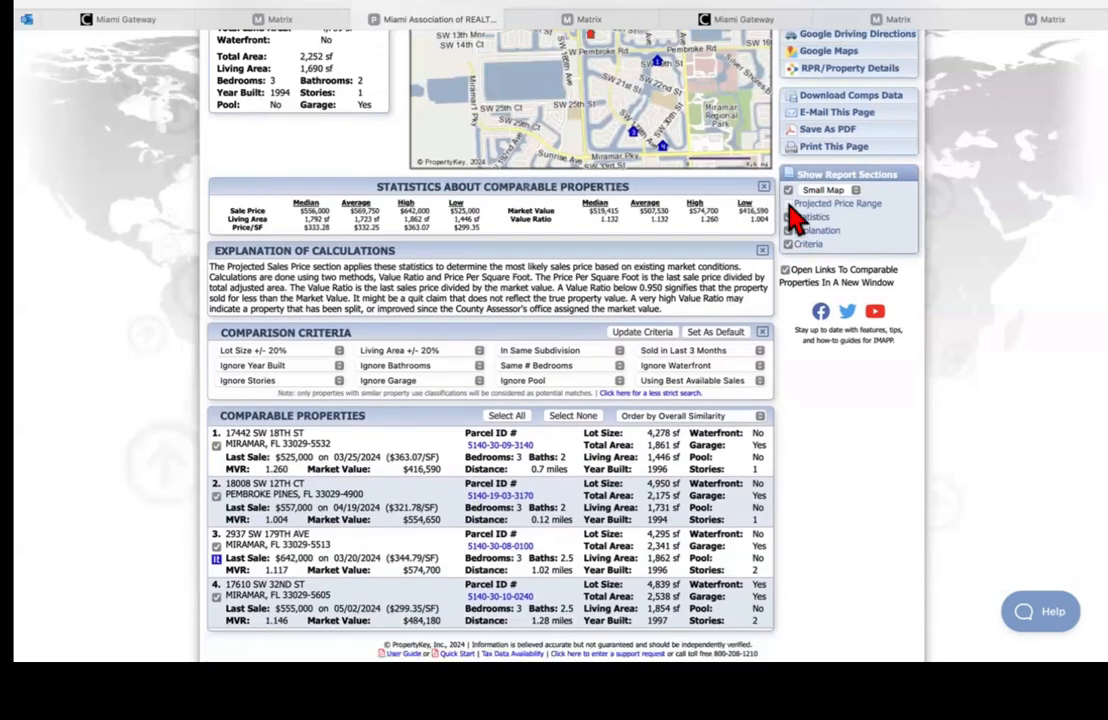
left_click(788, 204)
left_click(788, 217)
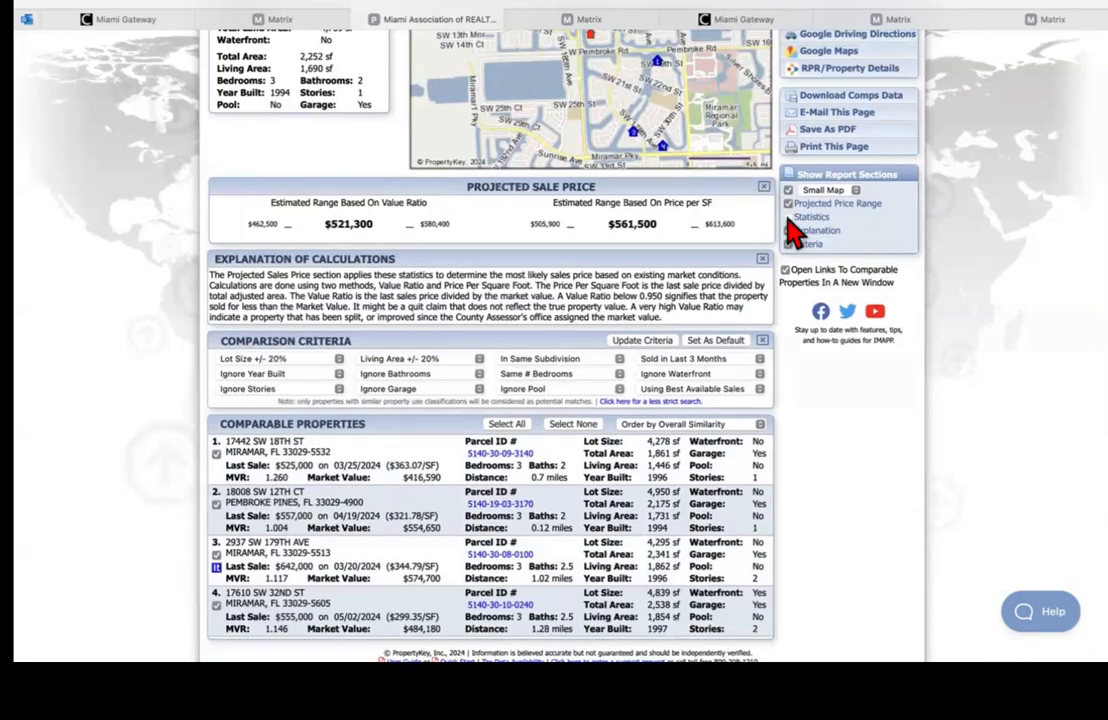
left_click(788, 218)
left_click(788, 230)
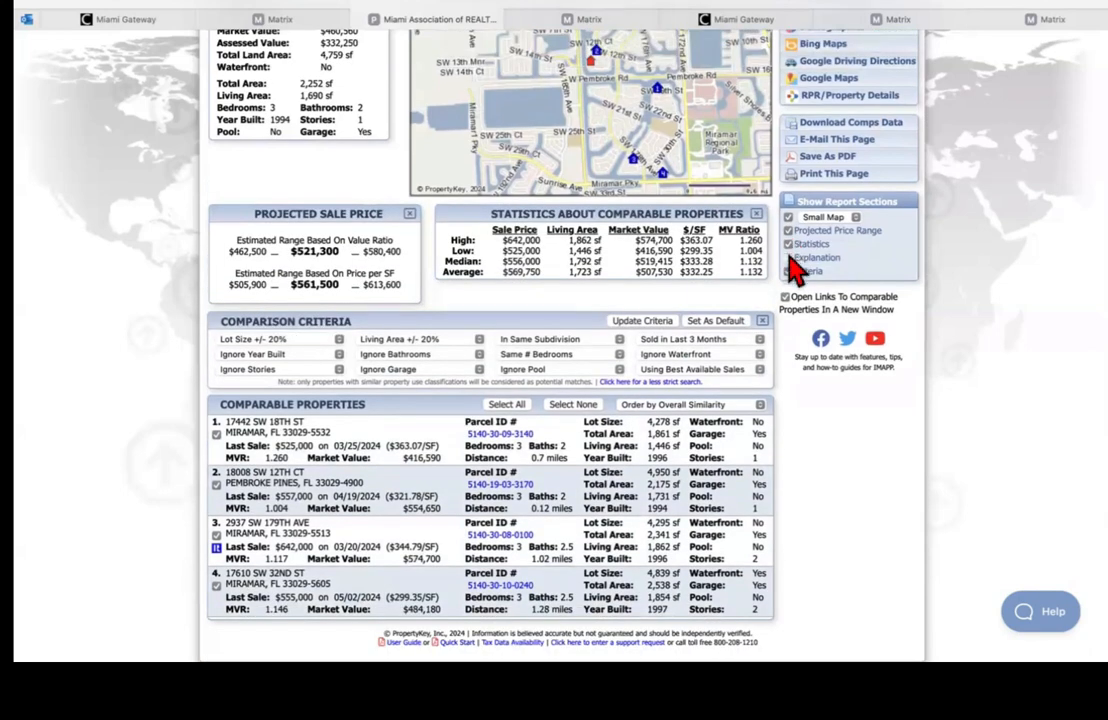
left_click(789, 257)
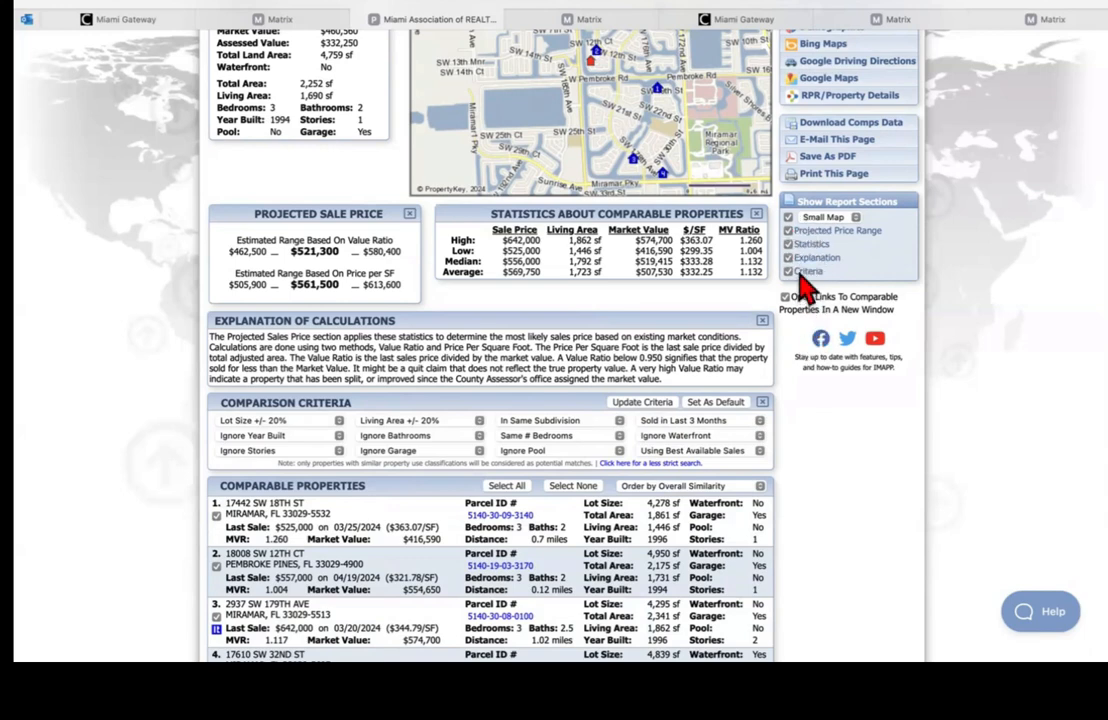
left_click(800, 282)
left_click(803, 283)
left_click(801, 280)
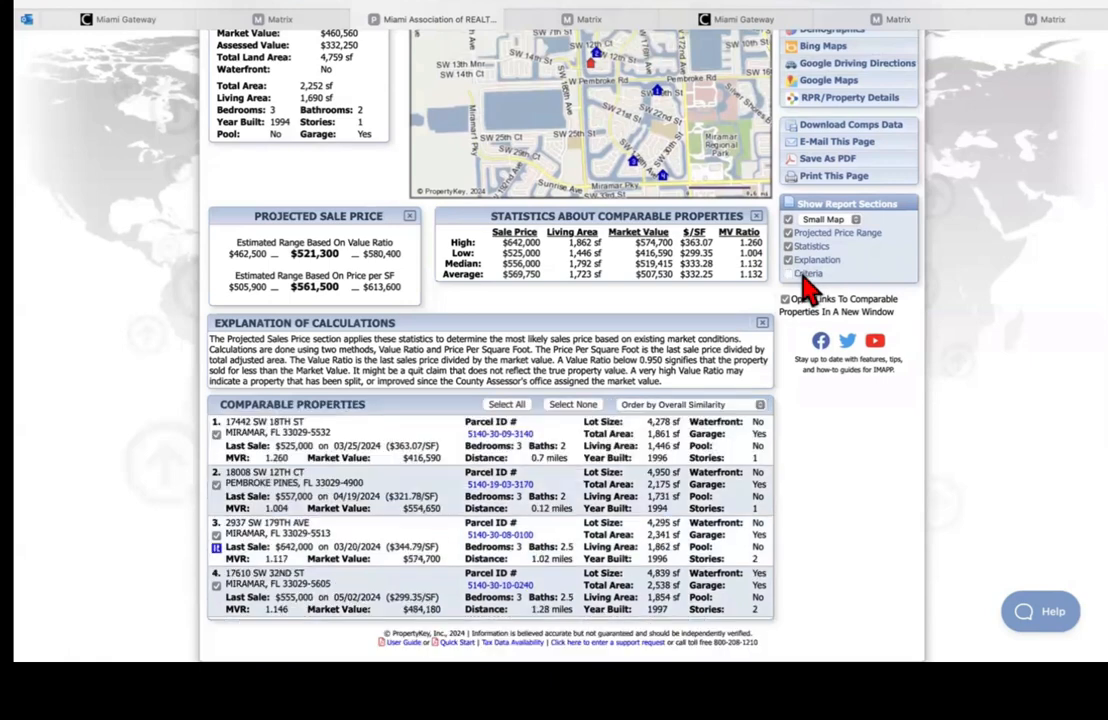
left_click(801, 280)
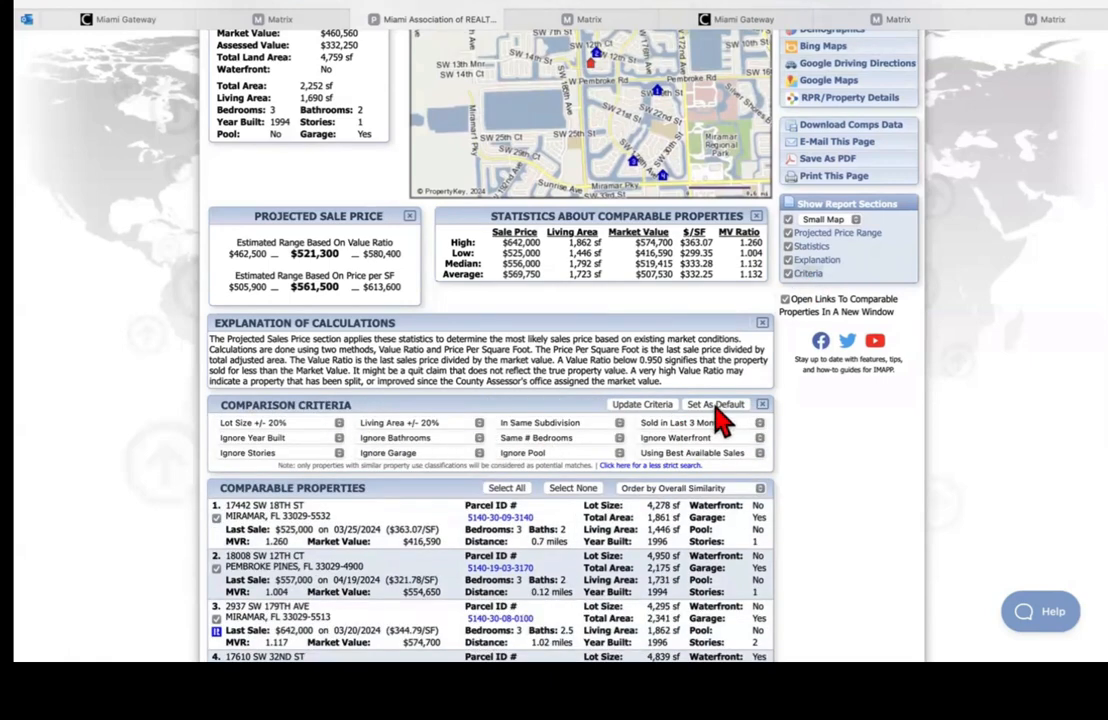
scroll(490, 350, "down", 2)
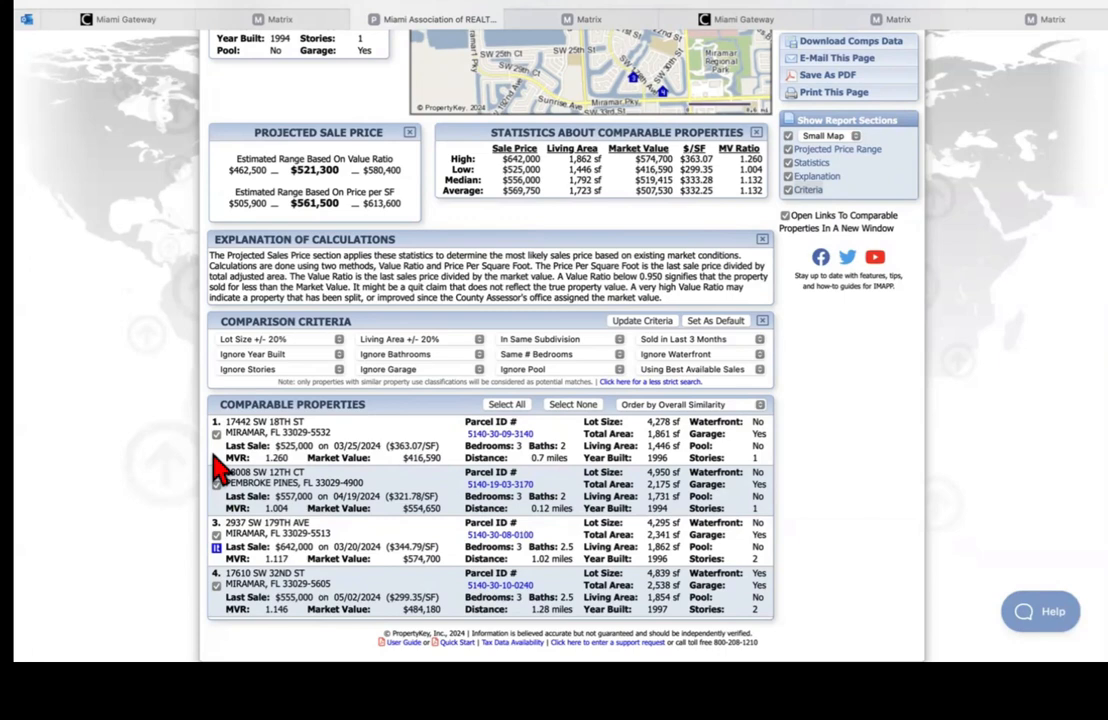
scroll(490, 350, "up", 2)
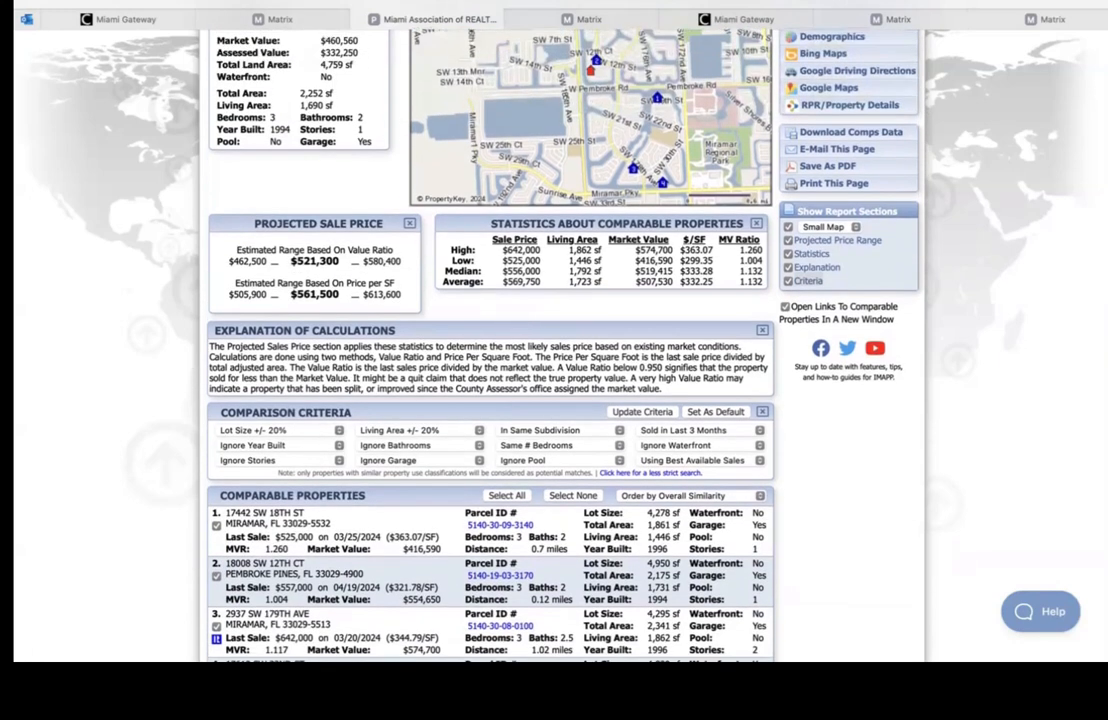
scroll(490, 350, "up", 2)
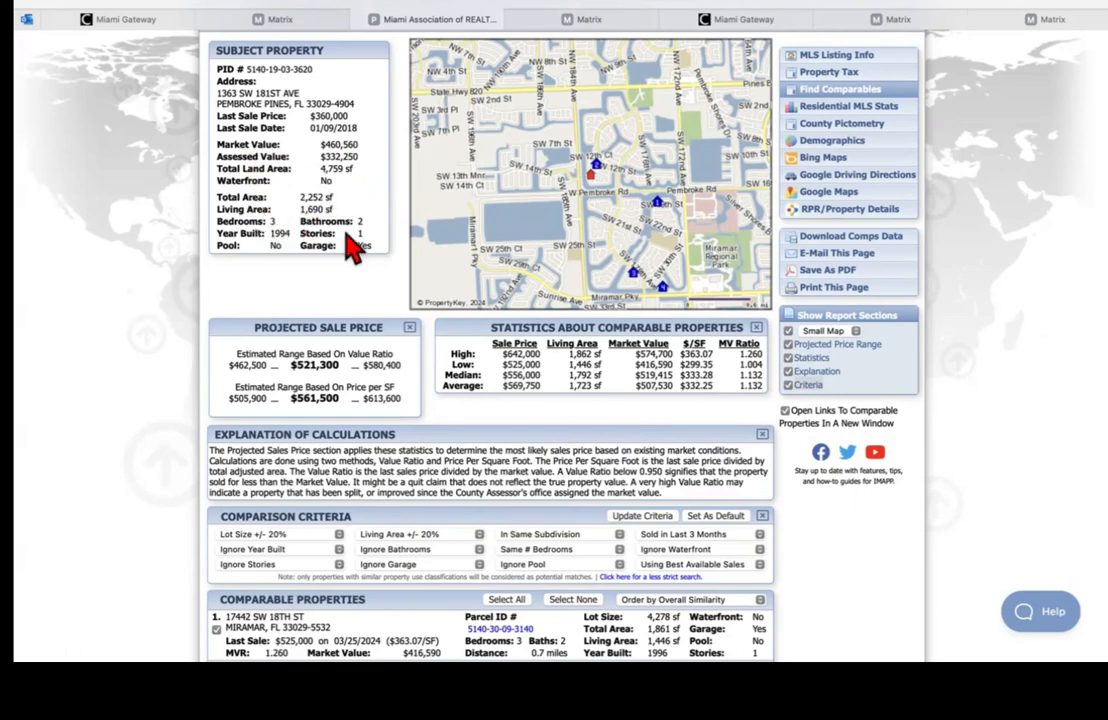
scroll(490, 350, "down", 3)
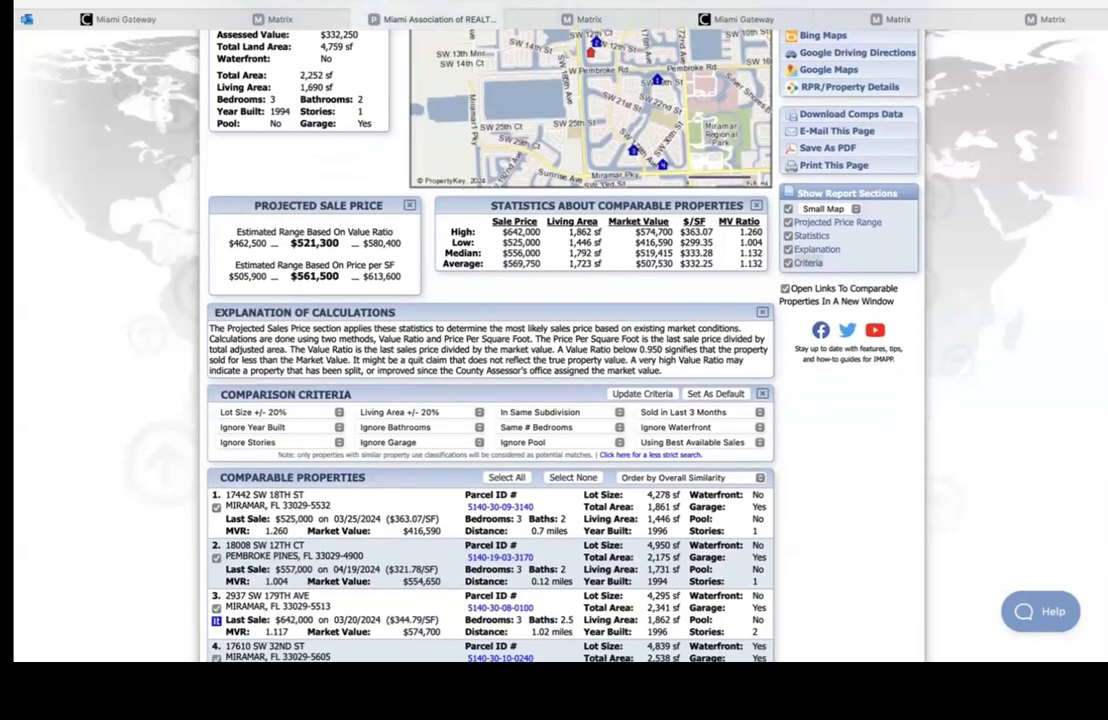
scroll(490, 350, "down", 2)
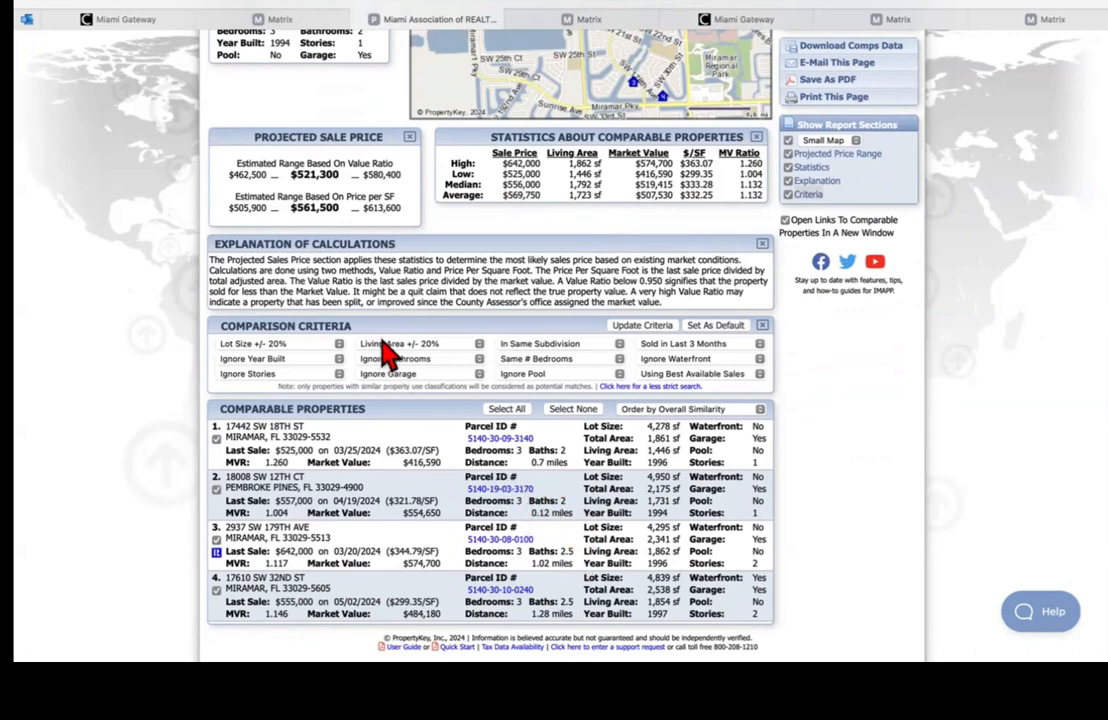
scroll(383, 354, "up", 5)
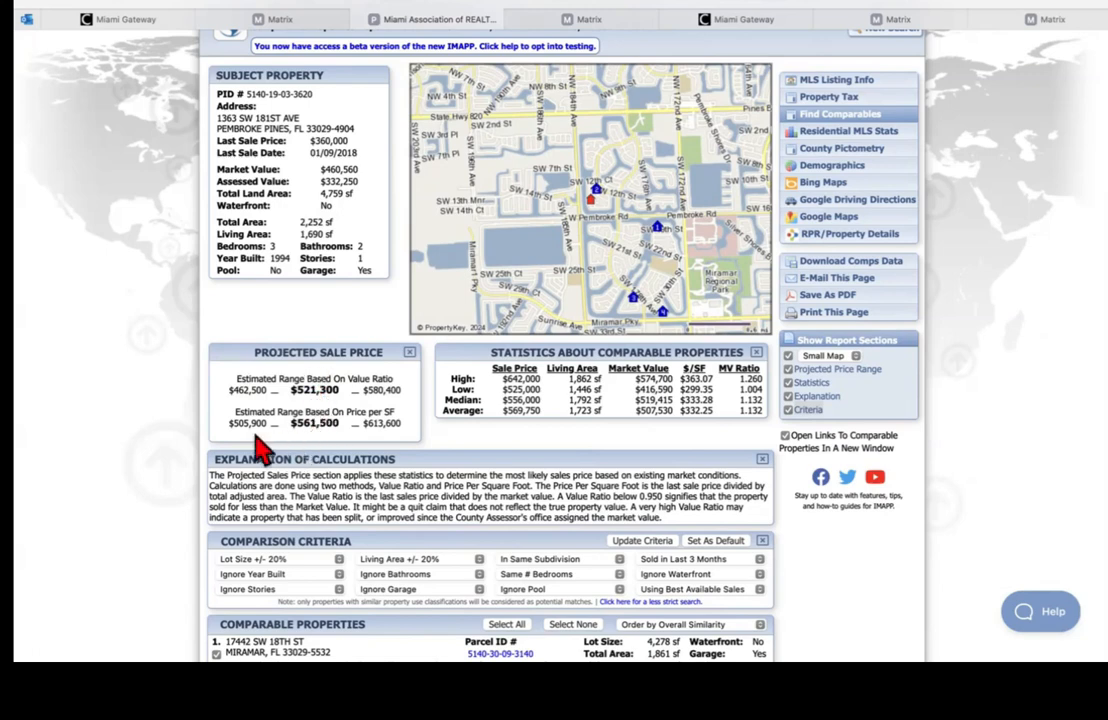
scroll(600, 380, "down", 1)
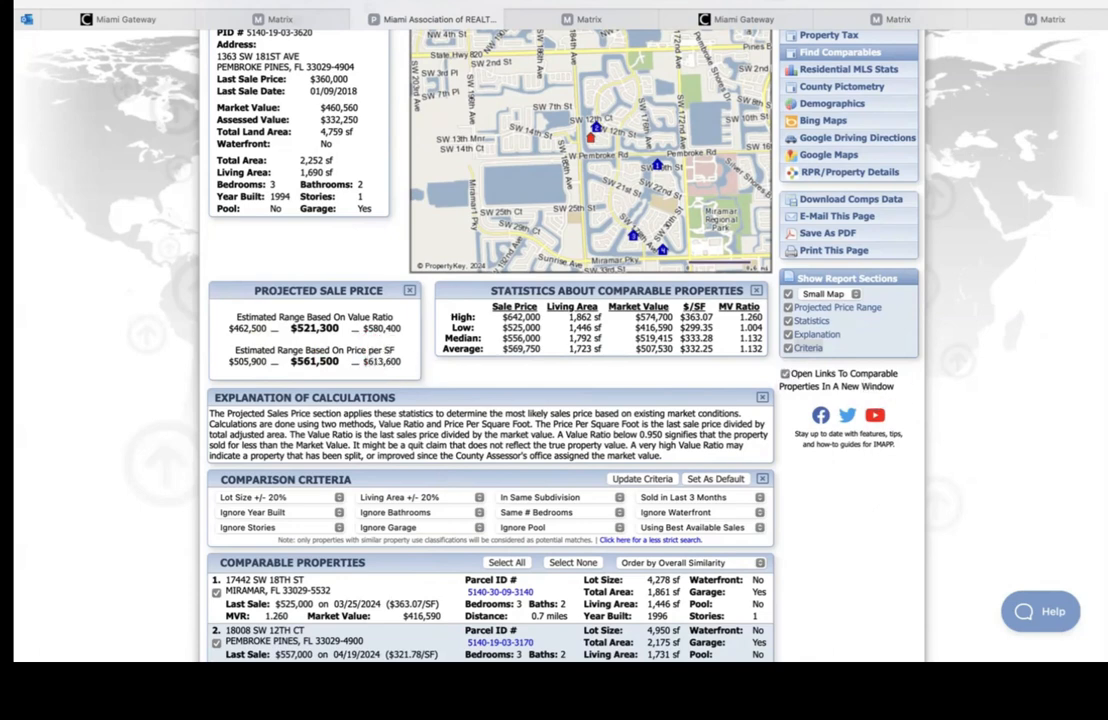
scroll(232, 322, "down", 1)
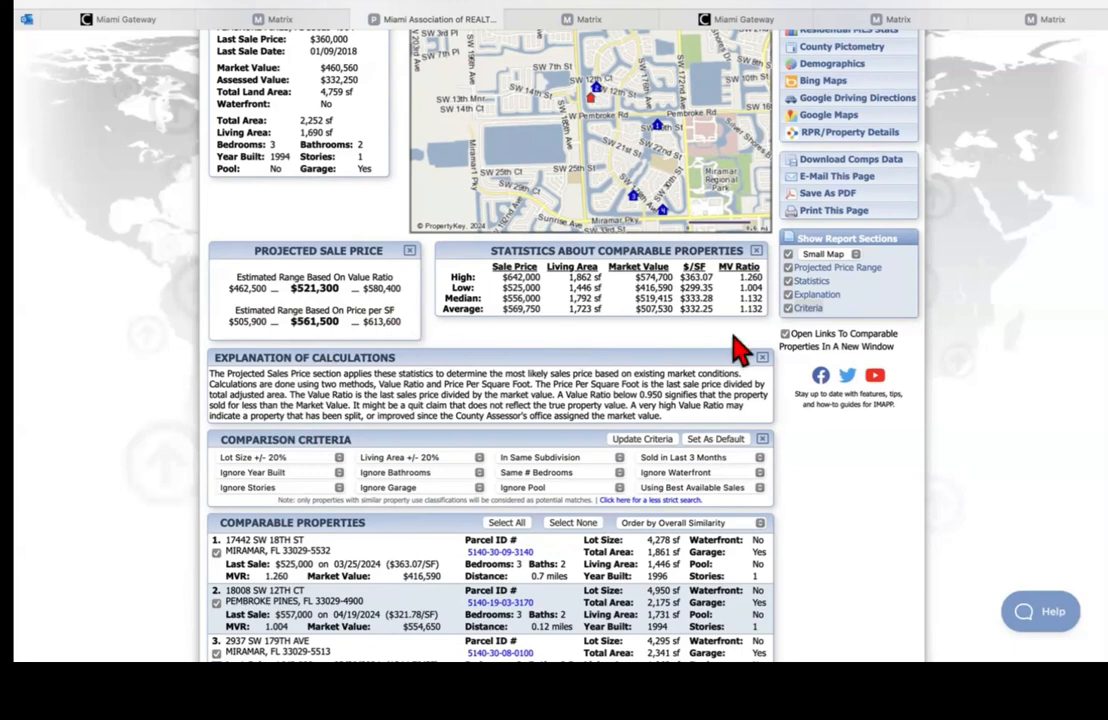
scroll(735, 350, "down", 2)
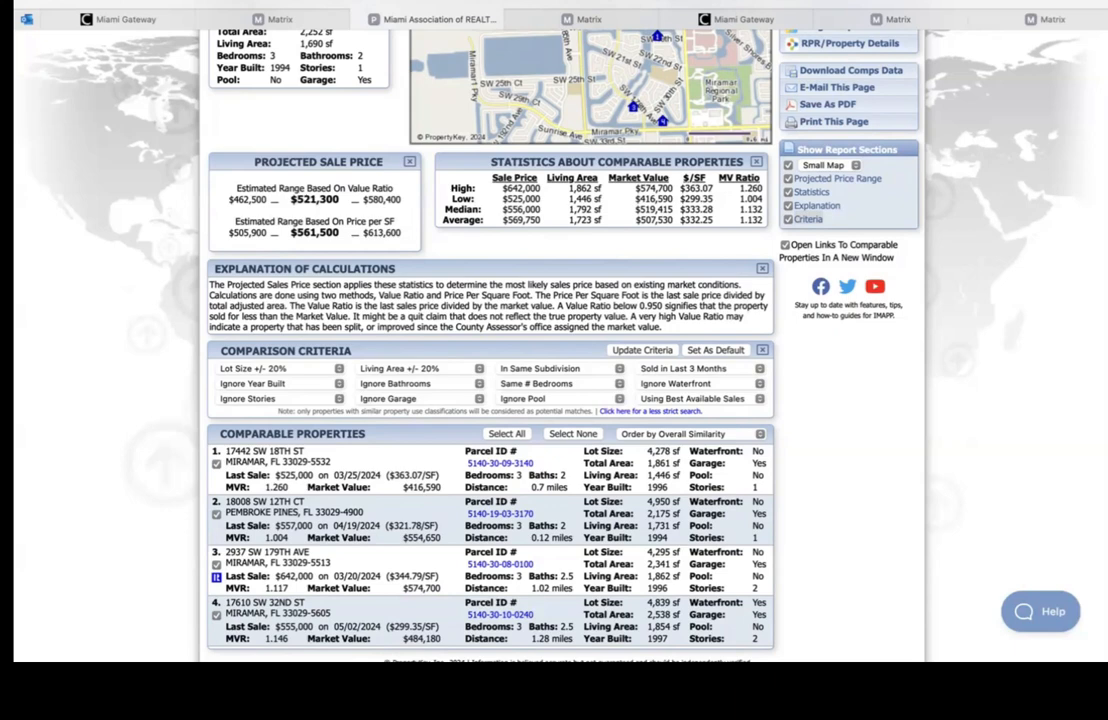
Step: Switch the sale-date range to Sold in Last 6 Months and review the updated comparable statistics
left_click(716, 369)
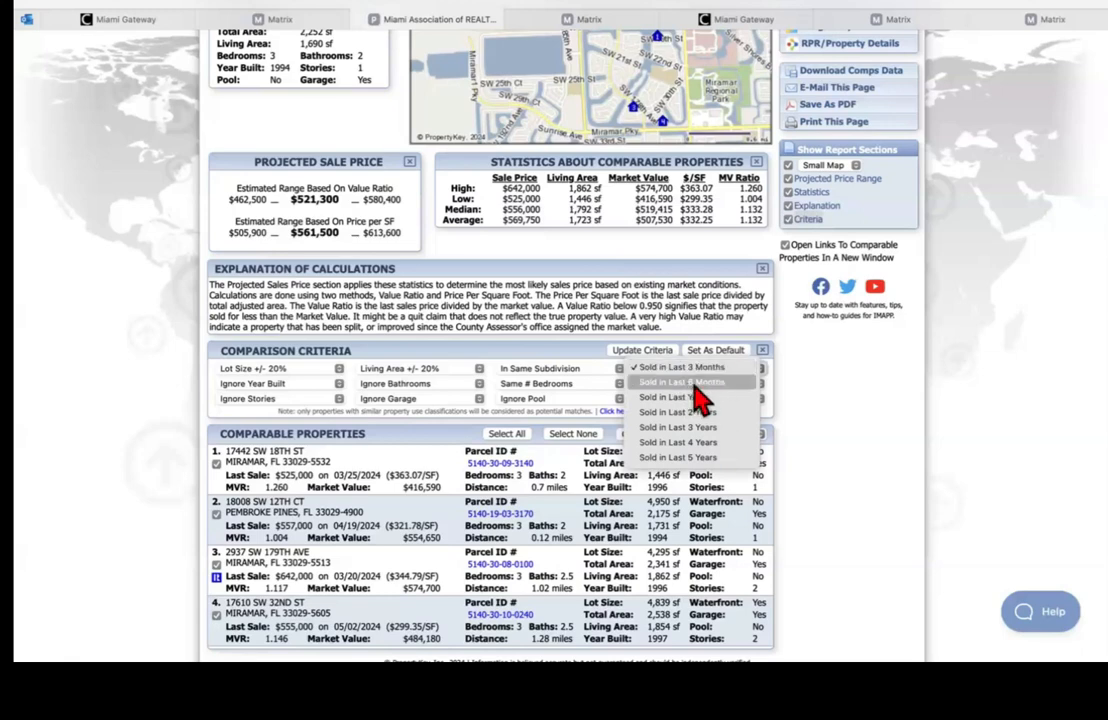
left_click(698, 388)
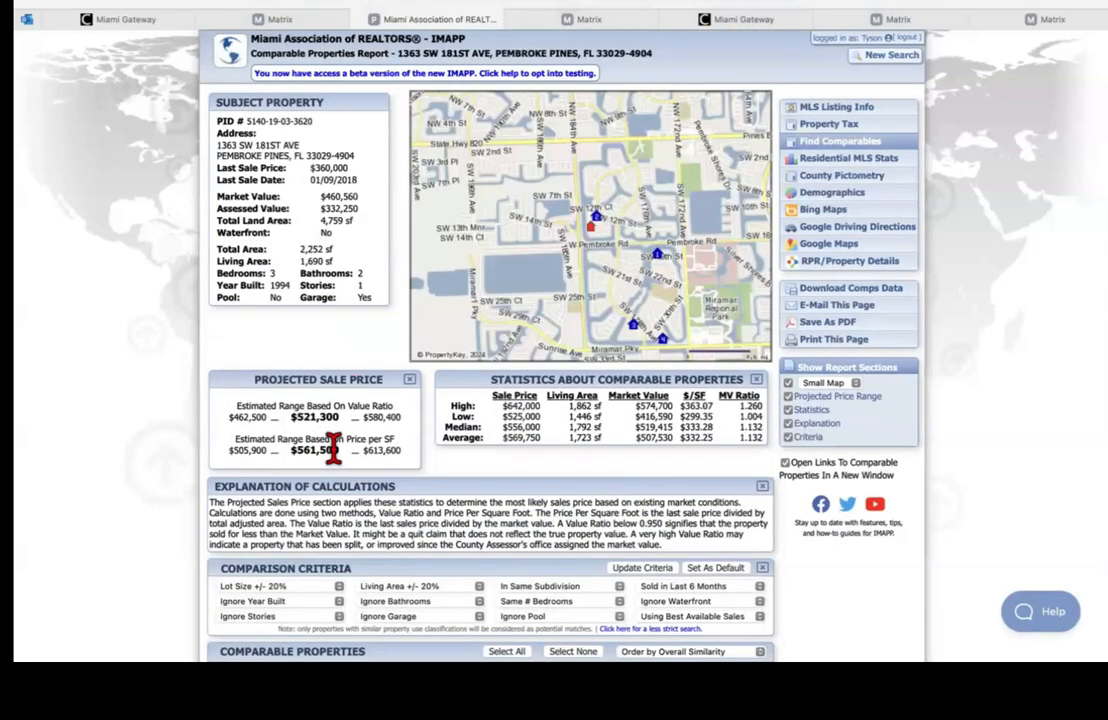
scroll(841, 388, "down", 5)
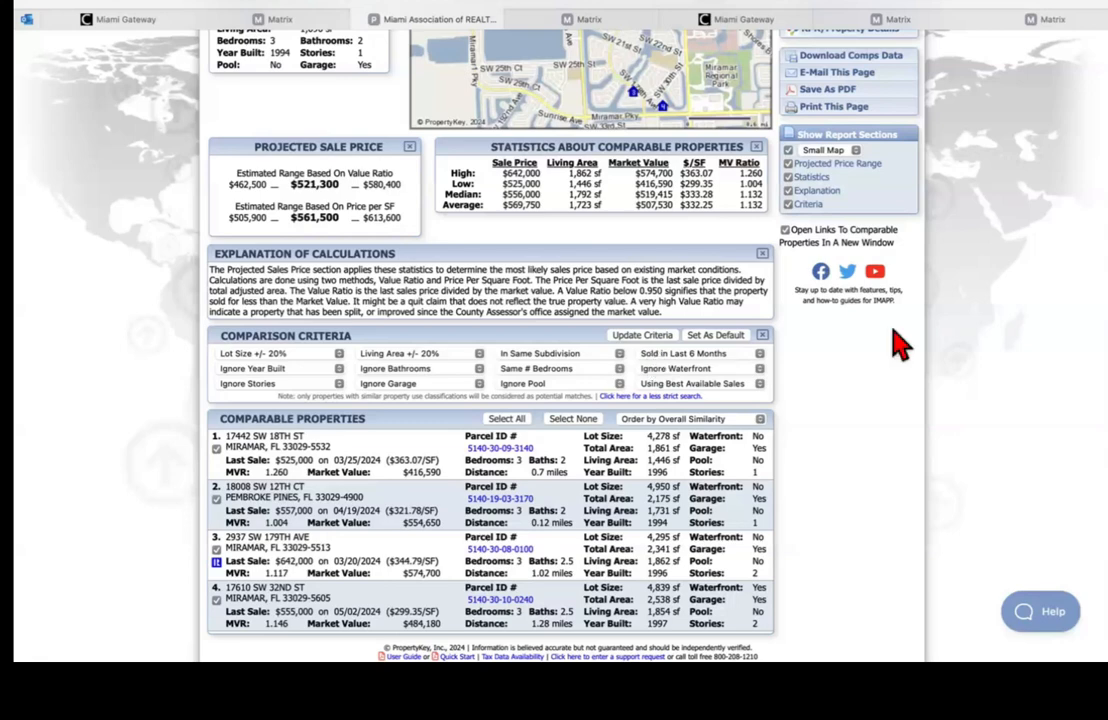
scroll(490, 350, "up", 3)
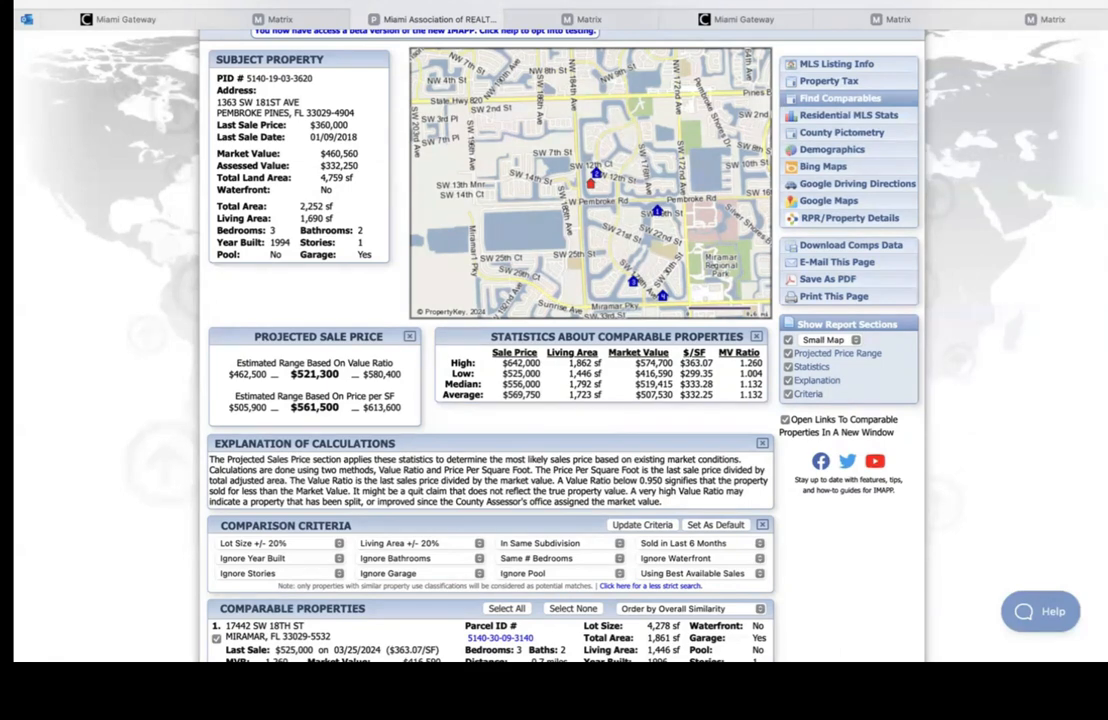
scroll(838, 383, "down", 5)
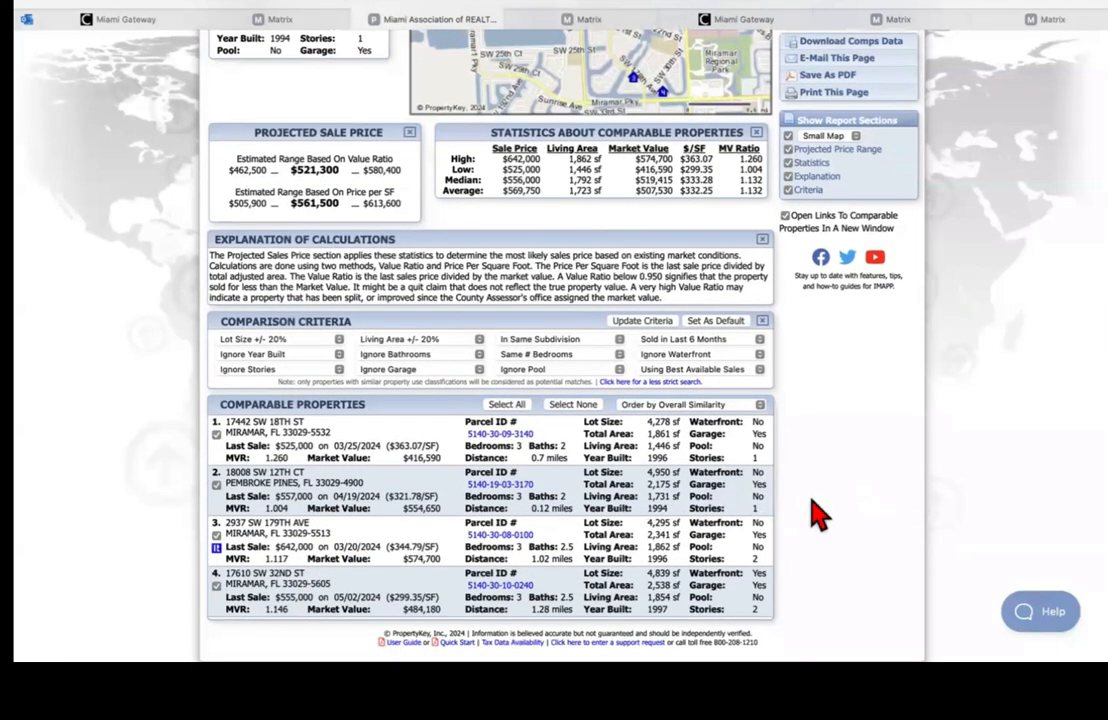
left_click(578, 24)
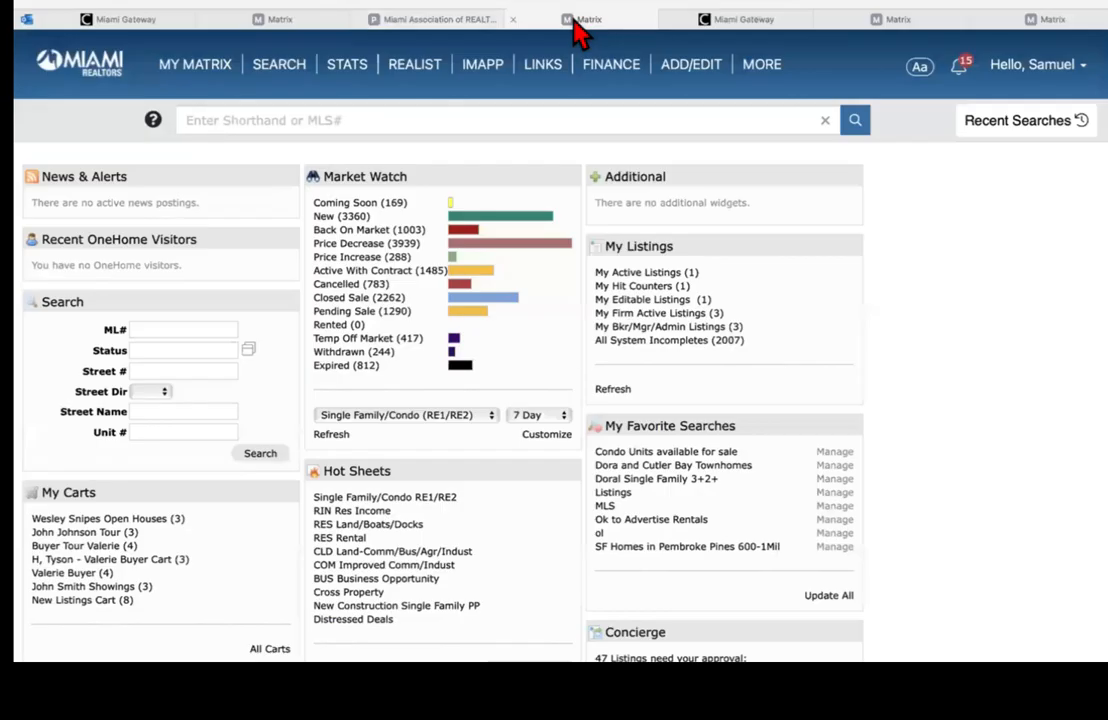
left_click(278, 22)
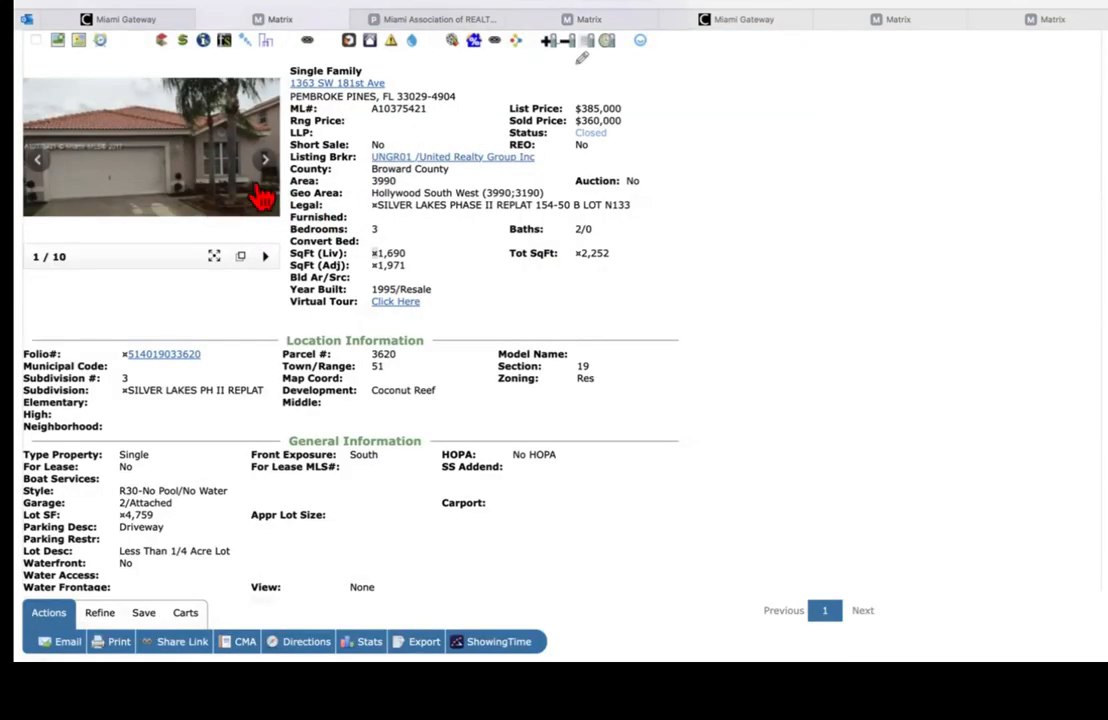
left_click(402, 18)
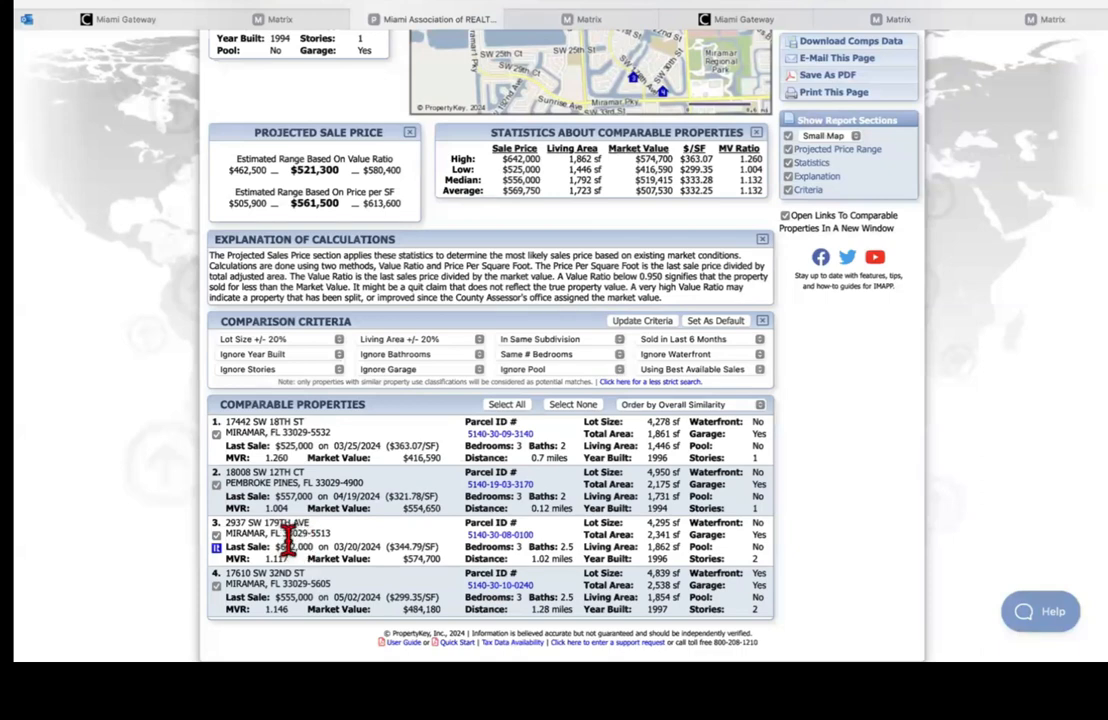
left_click(497, 537)
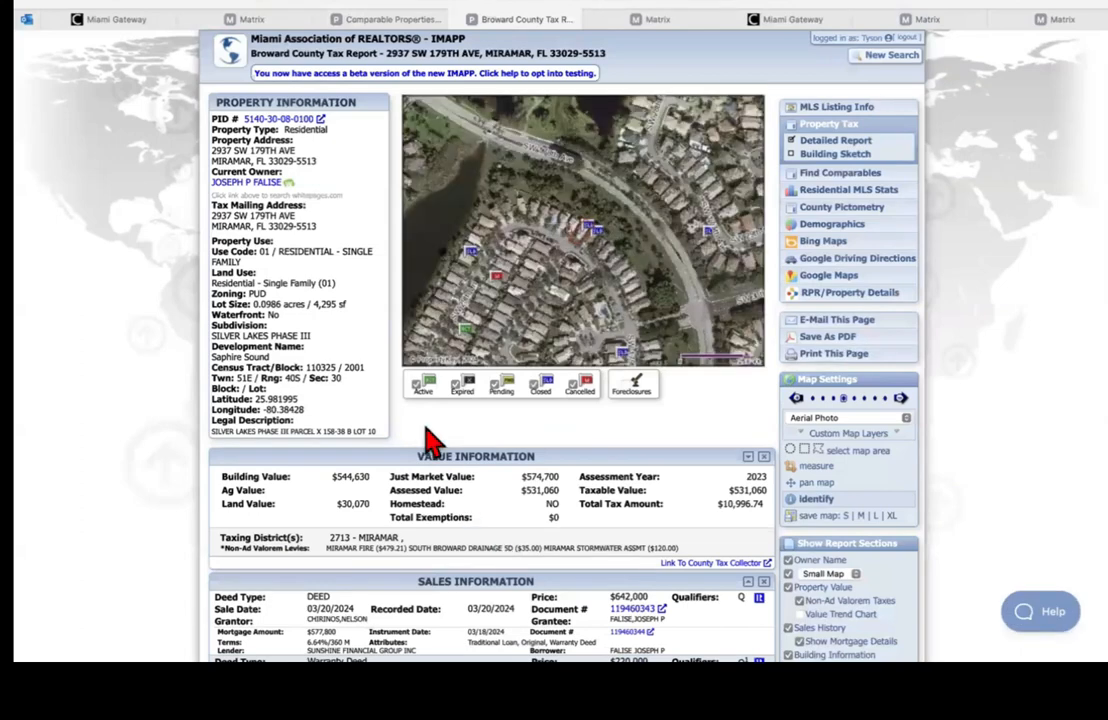
left_click(385, 19)
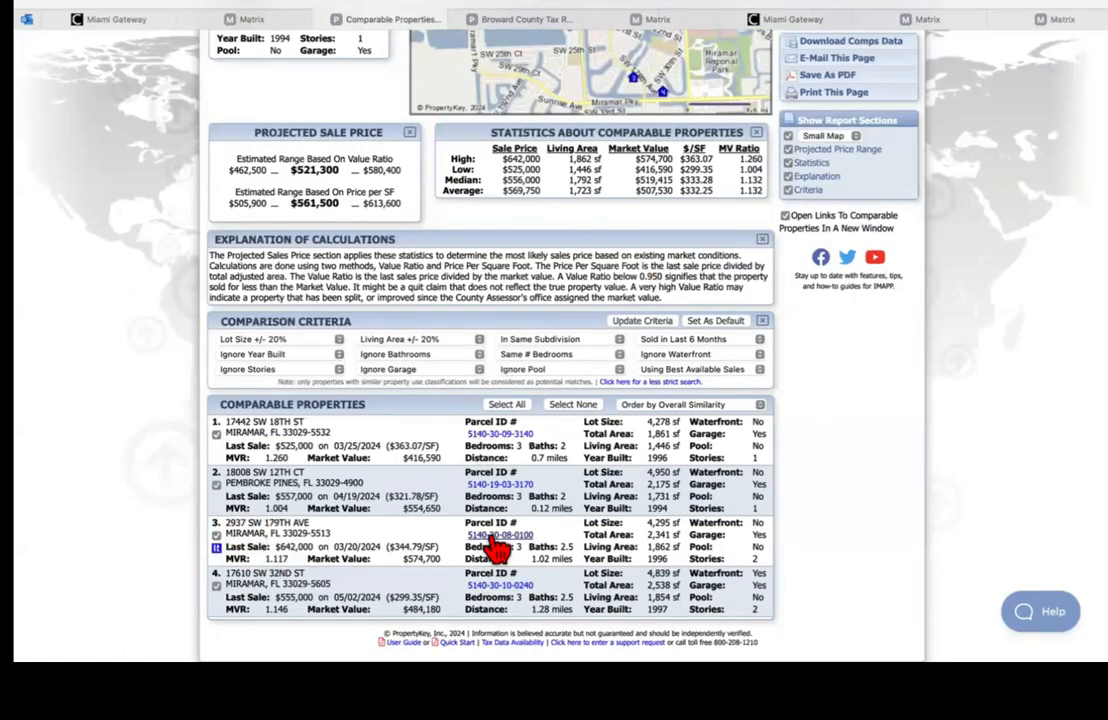
left_click(516, 20)
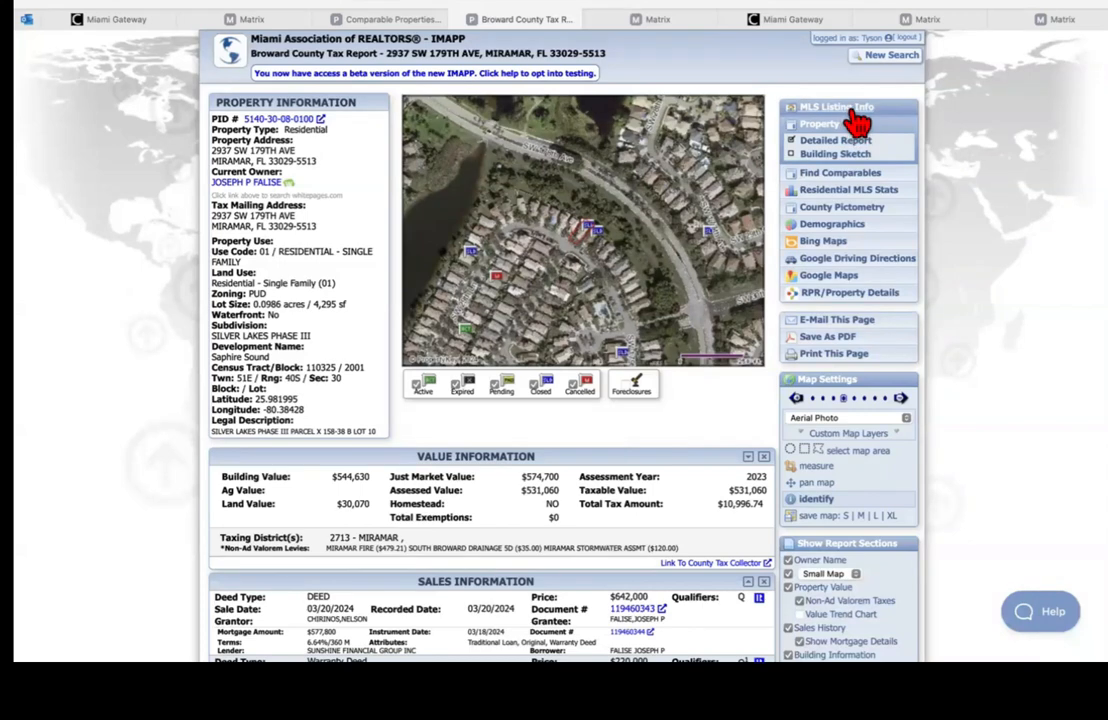
left_click(853, 113)
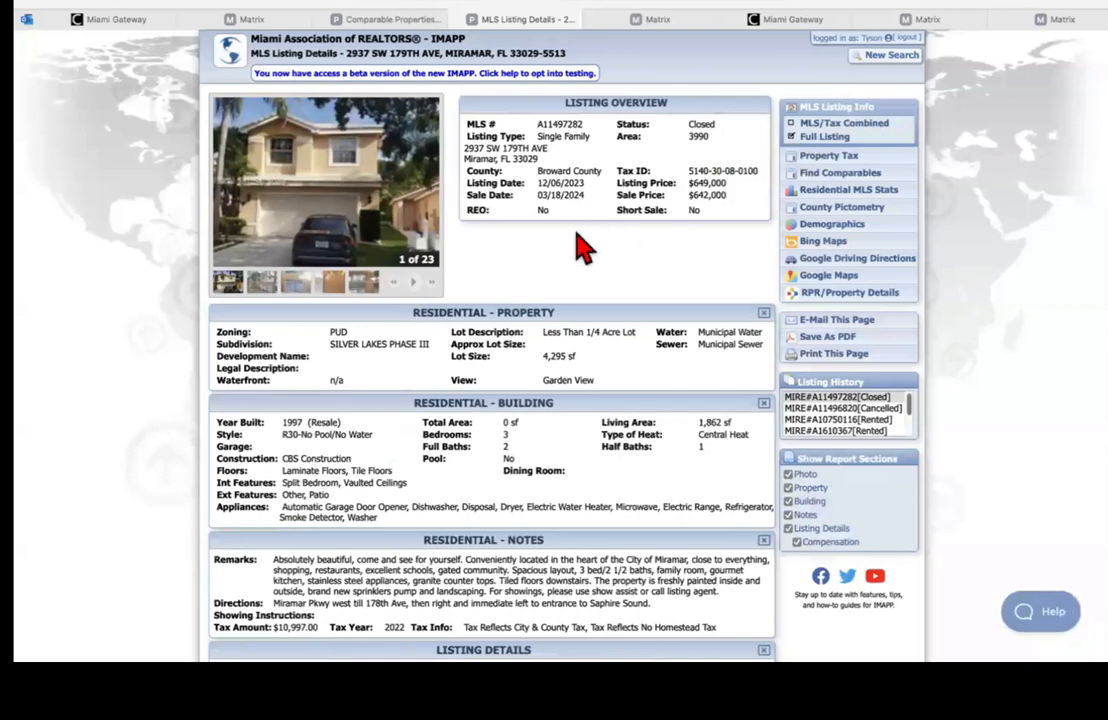
Step: Step through the listing photos to 13 of 23 and read the 3-bed, 1,862 sf property details
left_click(272, 285)
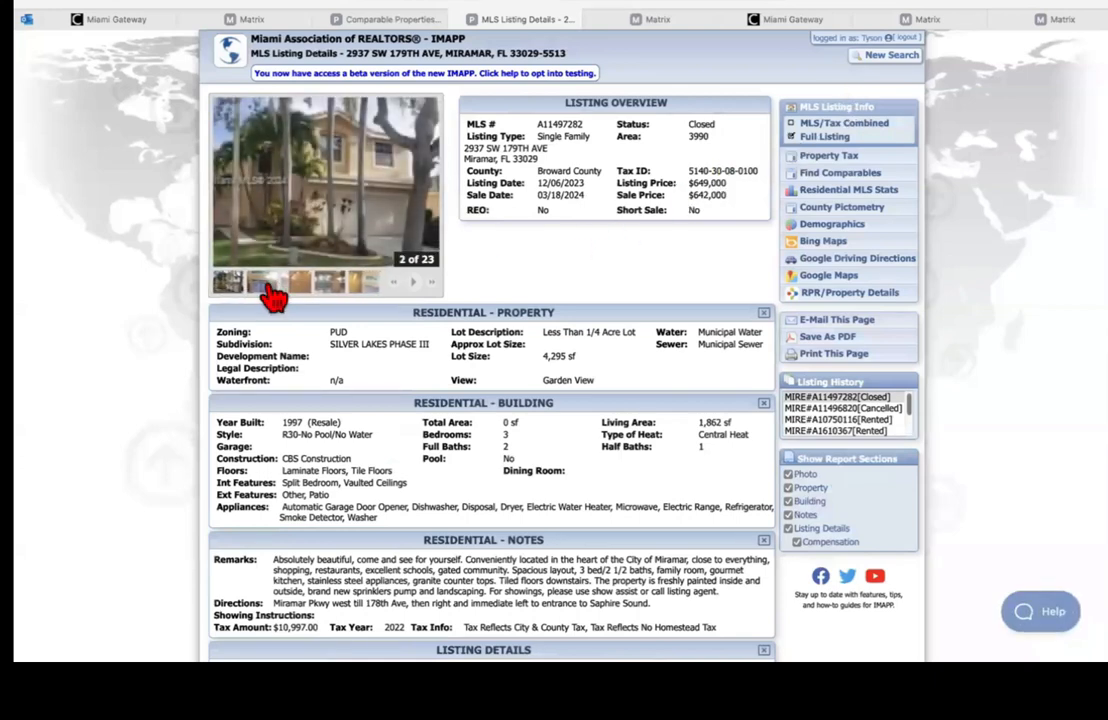
left_click(278, 287)
left_click(295, 286)
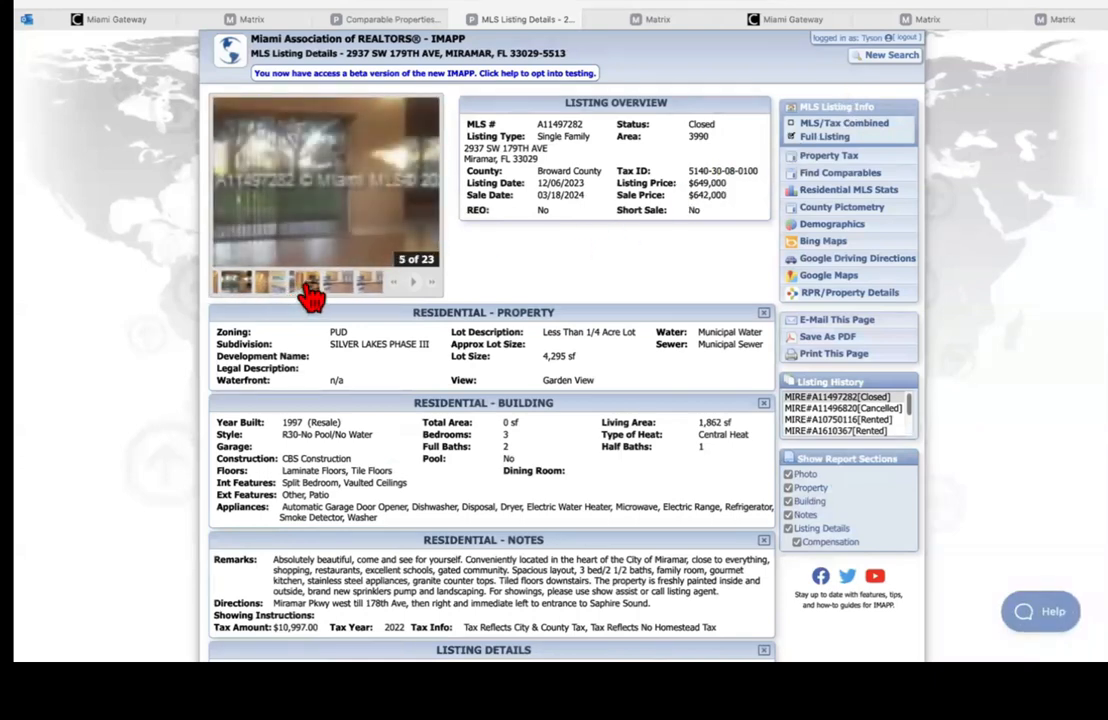
left_click(309, 287)
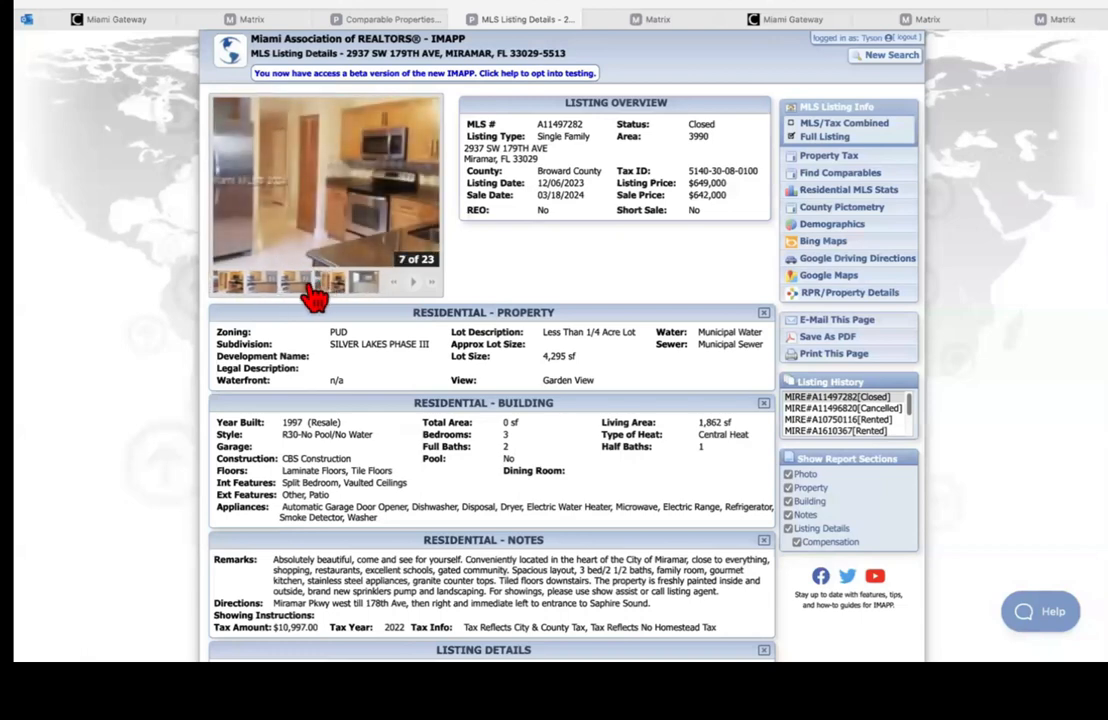
left_click(305, 287)
left_click(298, 287)
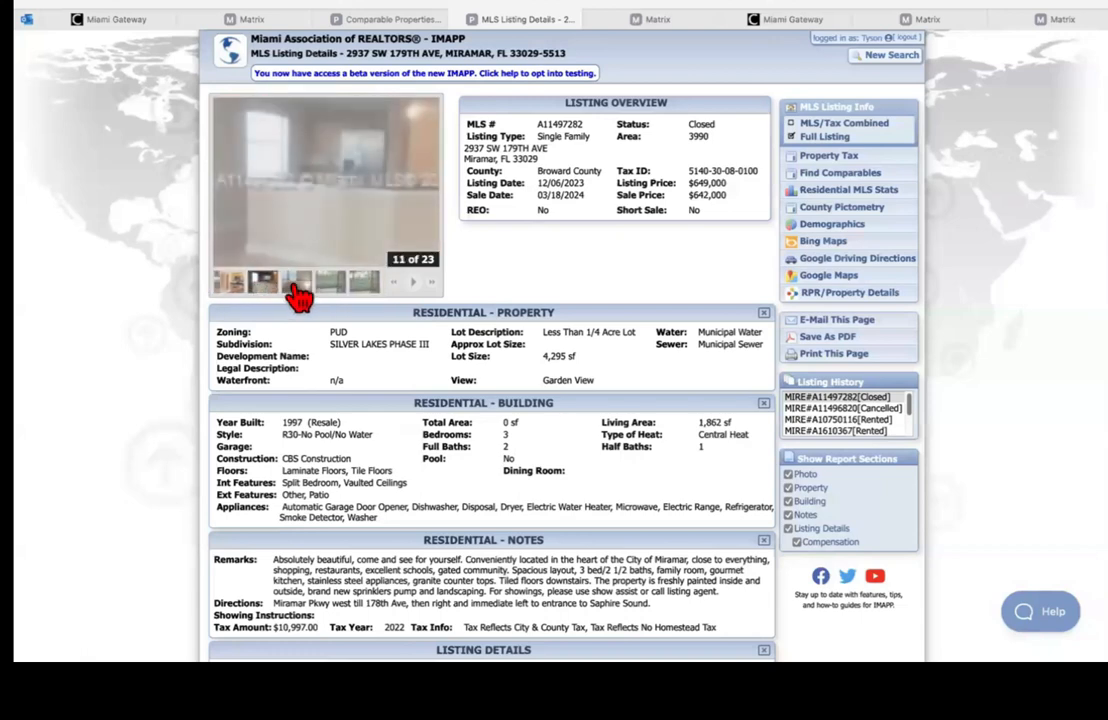
left_click(300, 287)
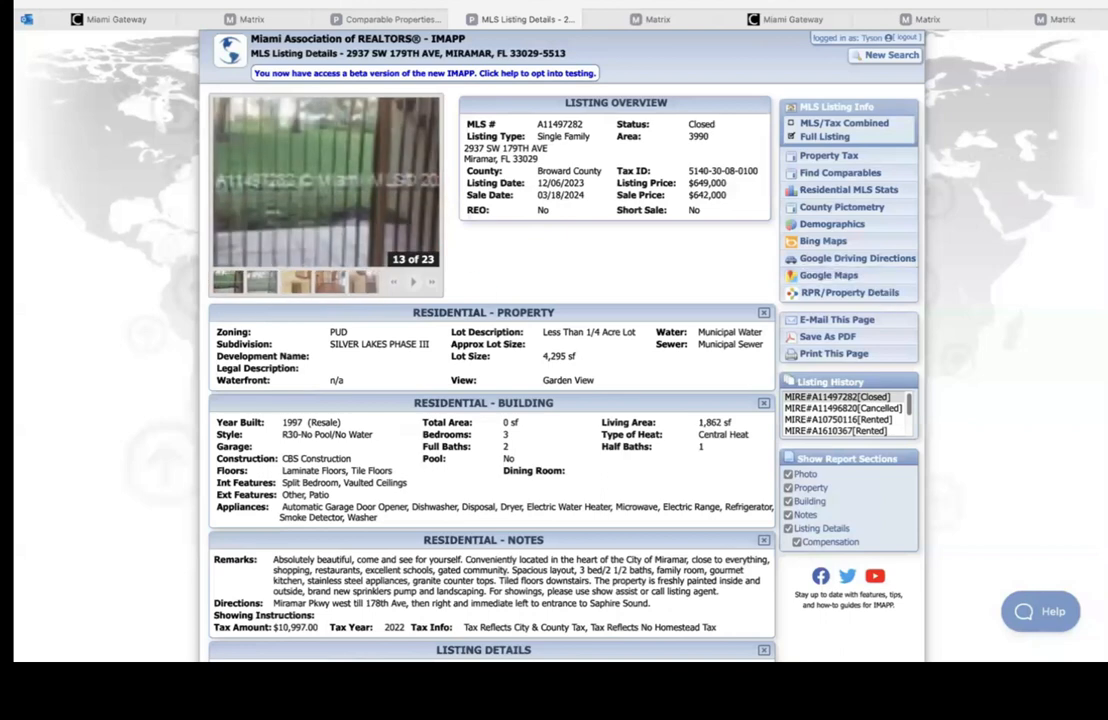
scroll(500, 425, "down", 2)
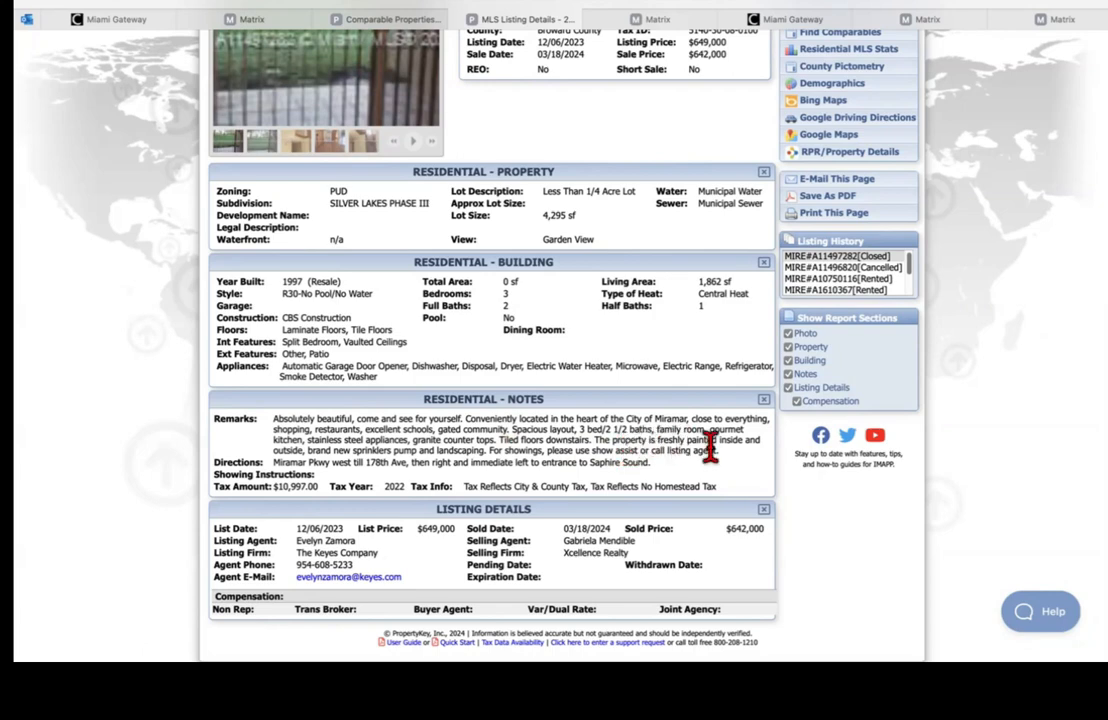
scroll(1035, 300, "up", 3)
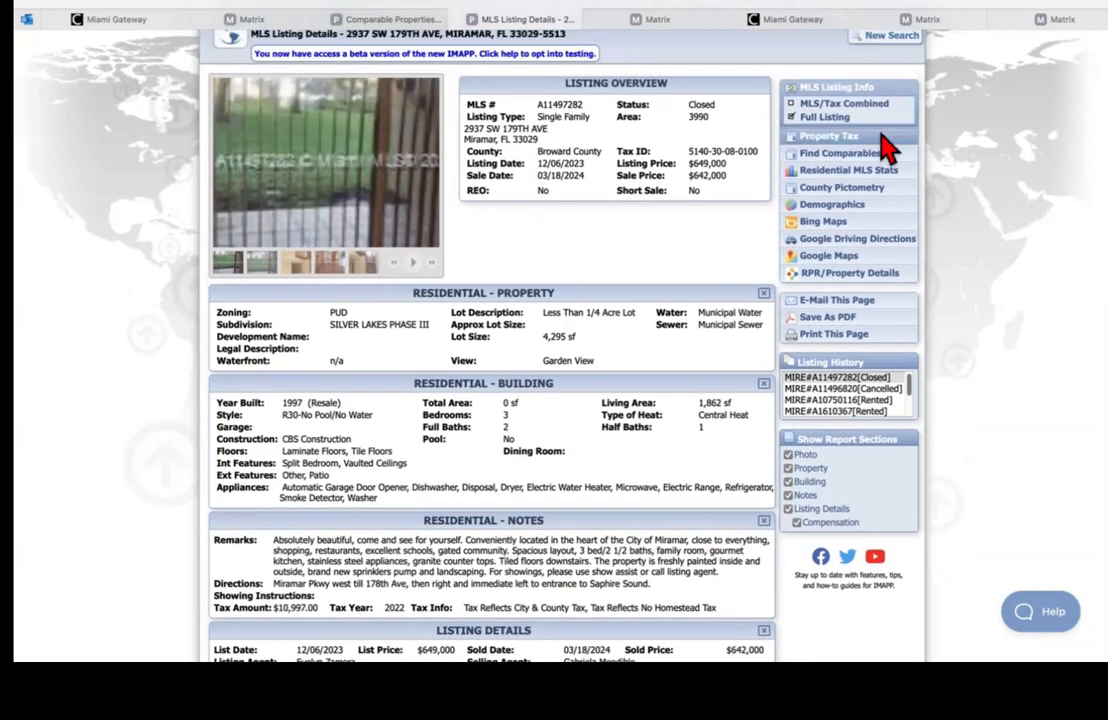
left_click(824, 106)
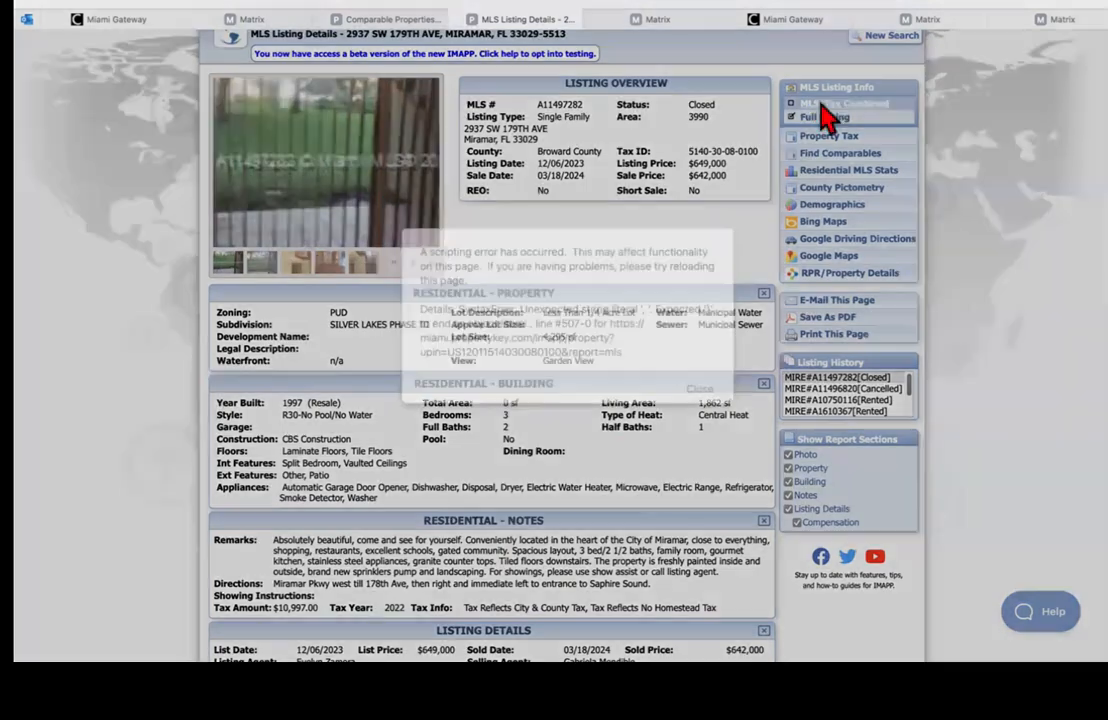
left_click(699, 390)
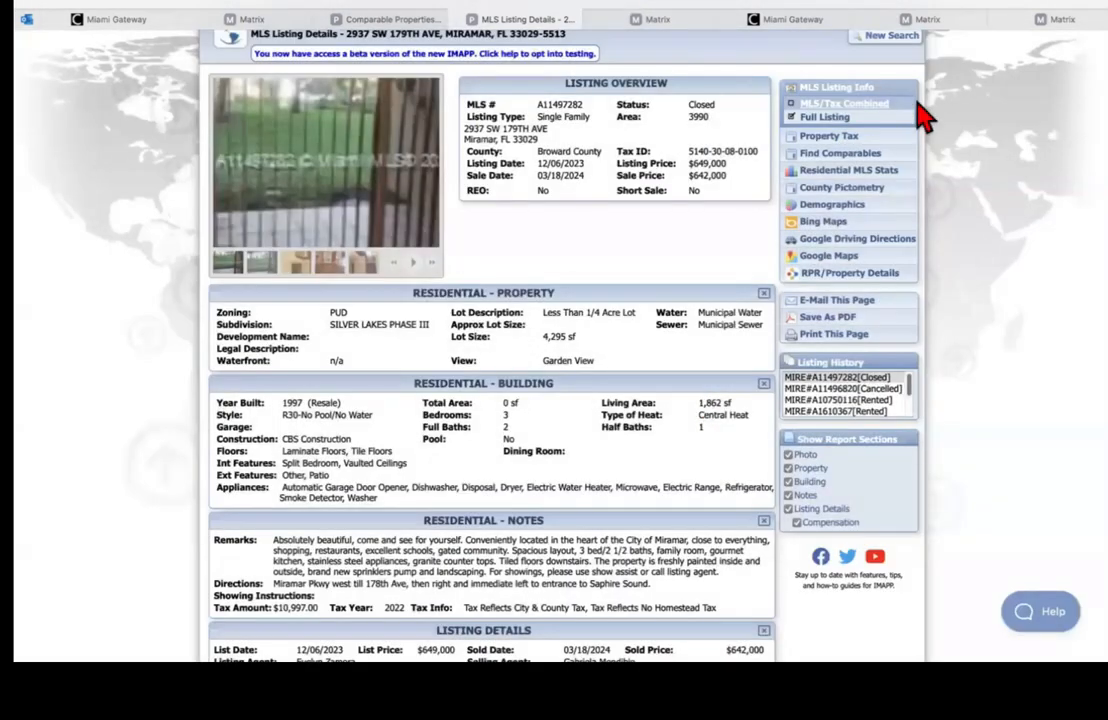
left_click(853, 106)
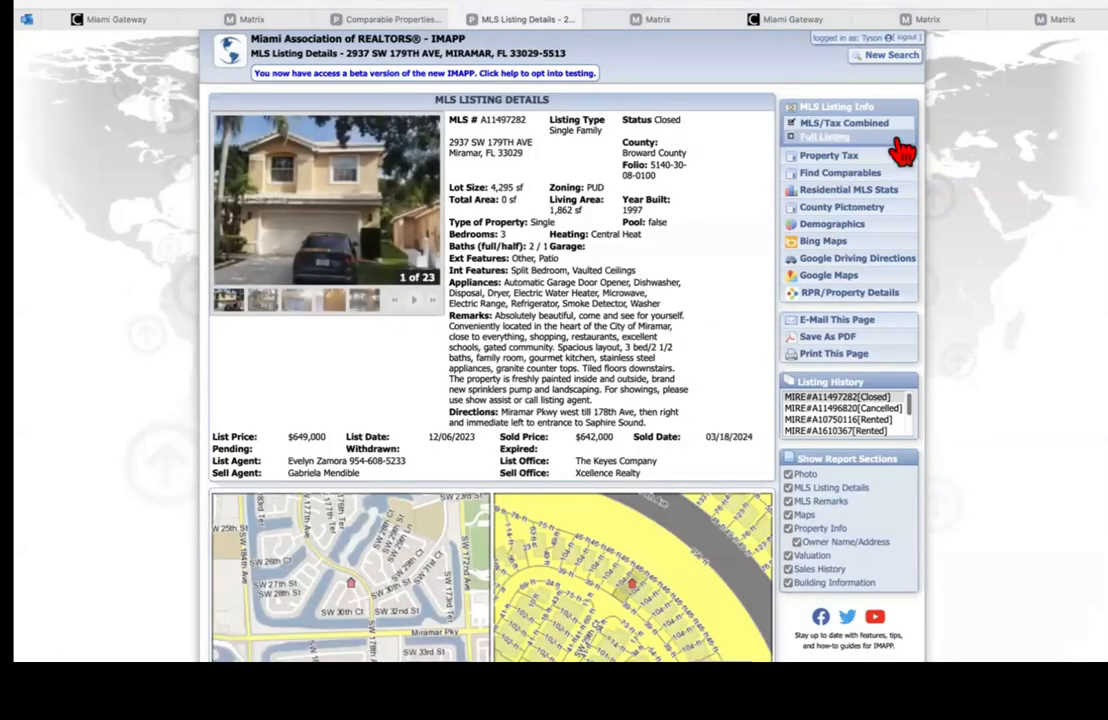
scroll(903, 151, "down", 2)
scroll(490, 350, "up", 3)
scroll(490, 350, "down", 5)
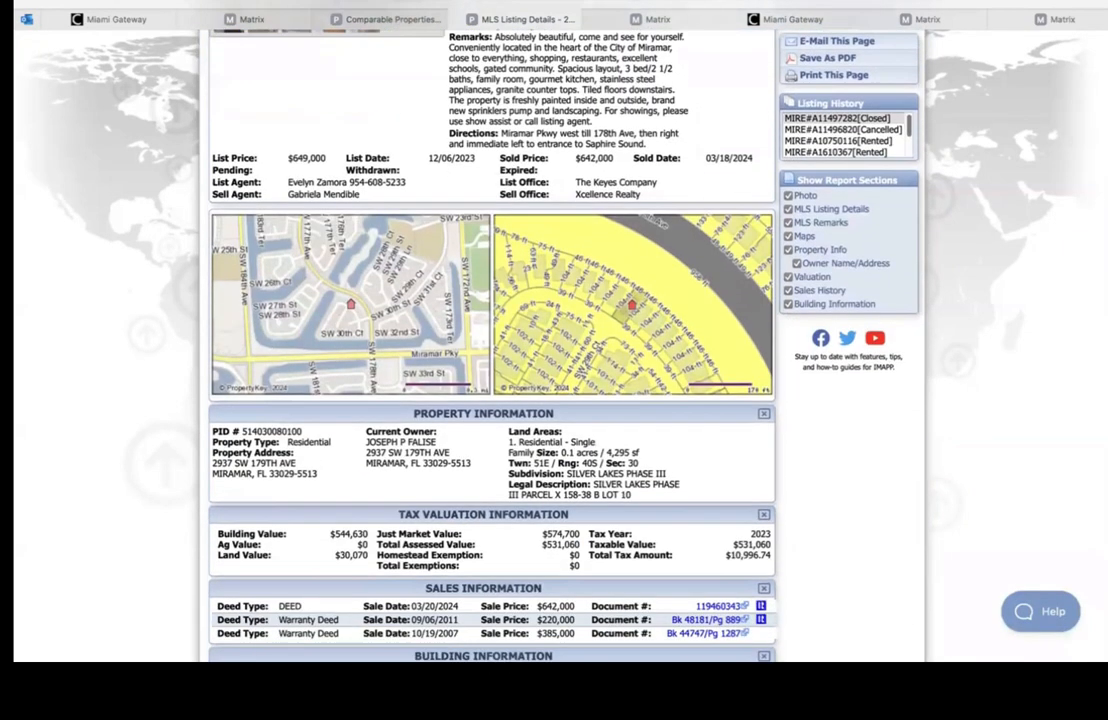
Step: Search the page for 'lake fr' to confirm the Silver Lakes subdivision line
key("super+f")
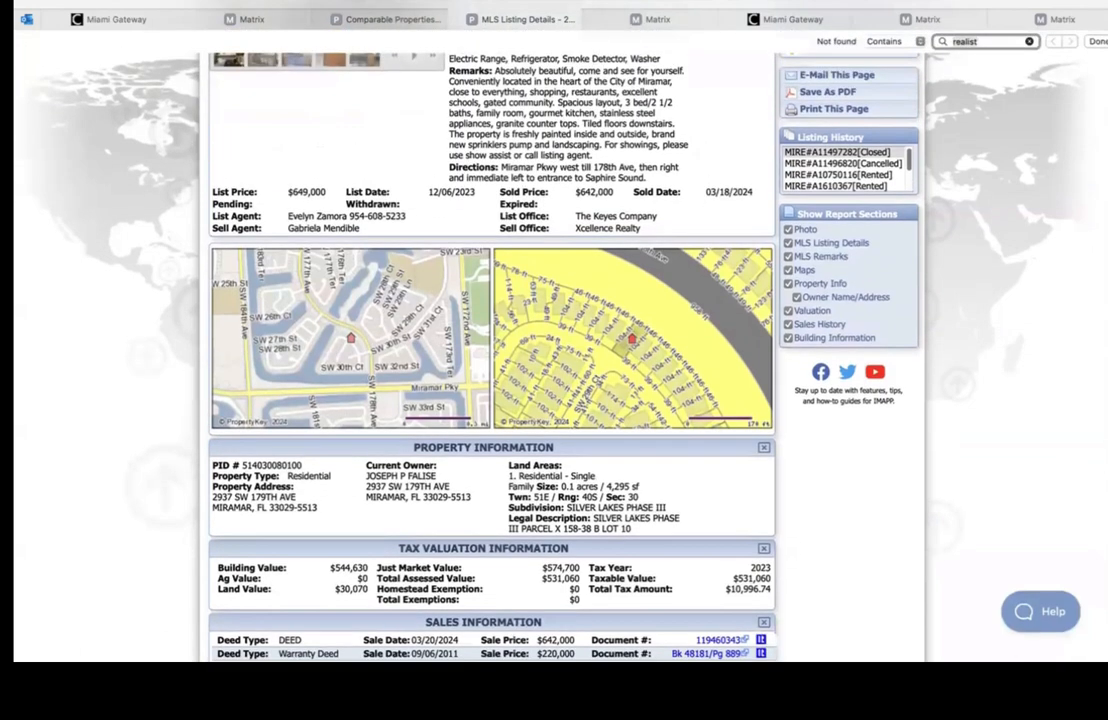
type("lak")
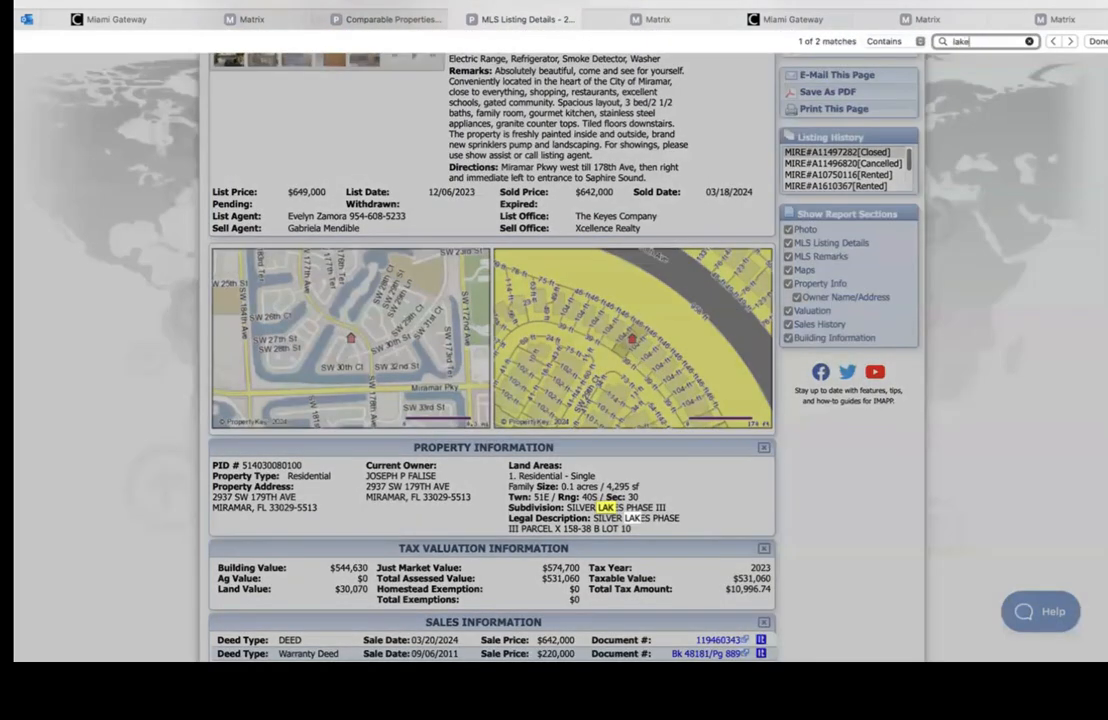
type("e fr")
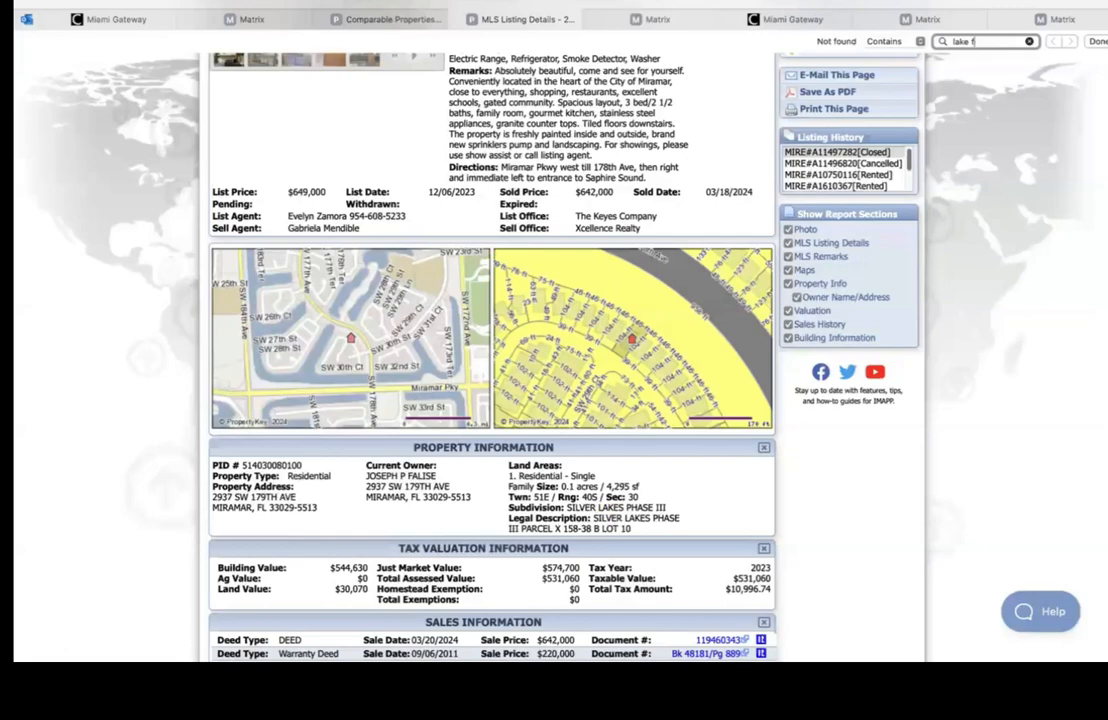
scroll(490, 350, "down", 3)
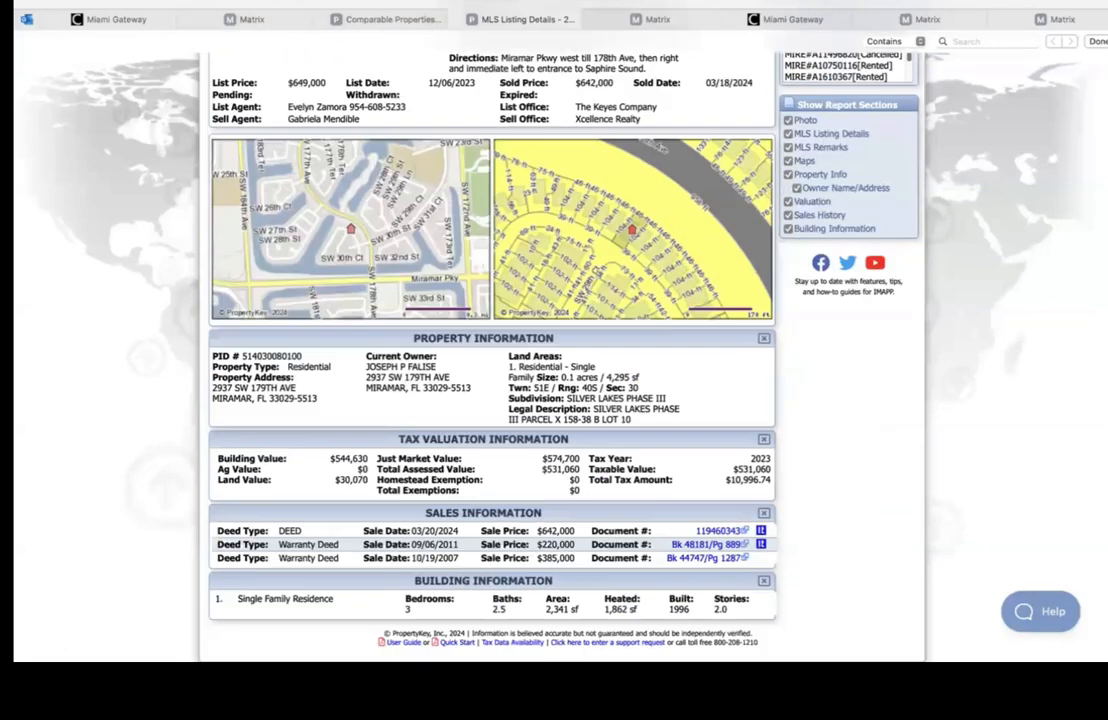
scroll(490, 350, "up", 10)
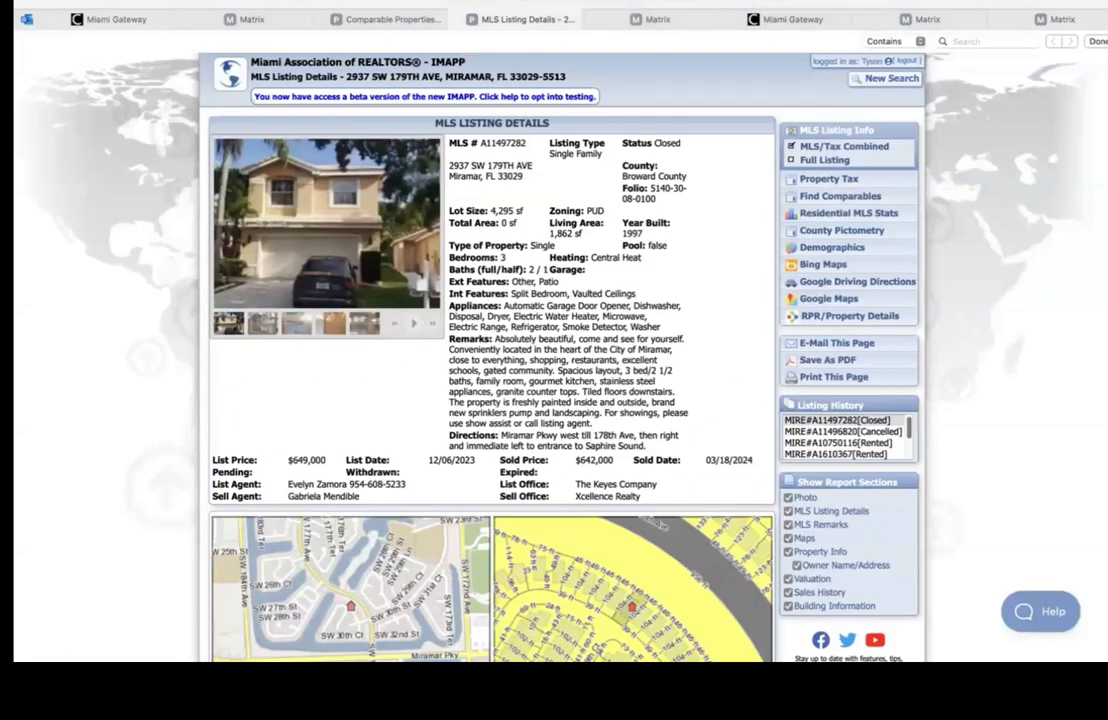
left_click(825, 182)
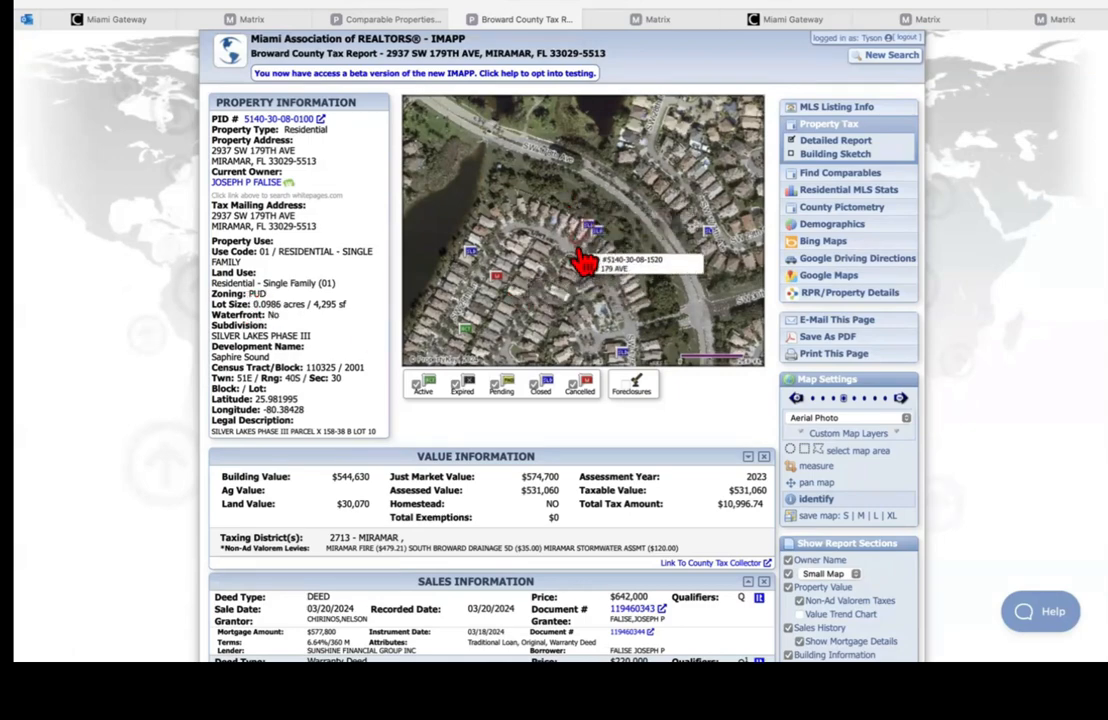
left_click(390, 19)
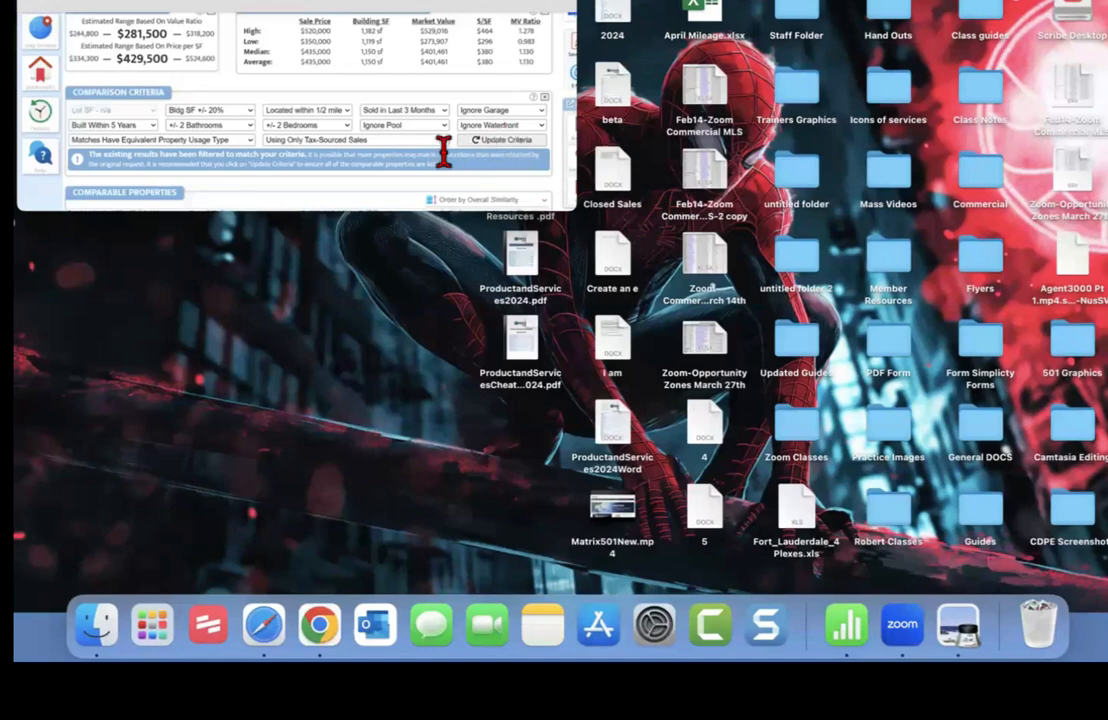
left_click(263, 624)
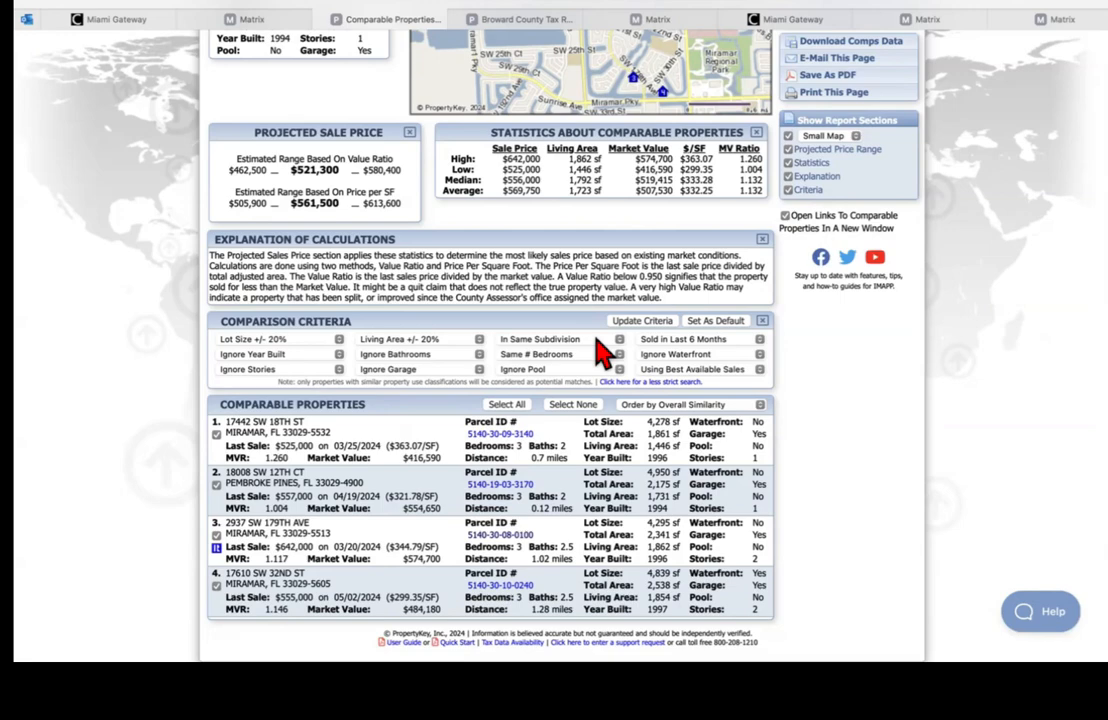
scroll(617, 315, "up", 5)
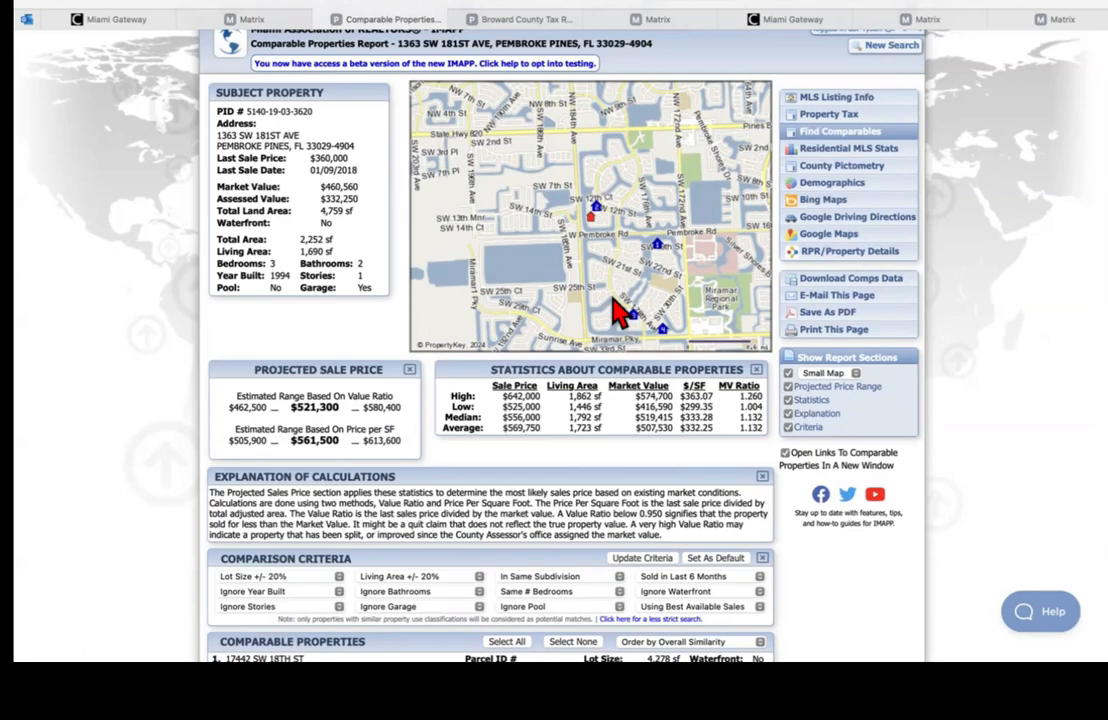
scroll(760, 535, "down", 5)
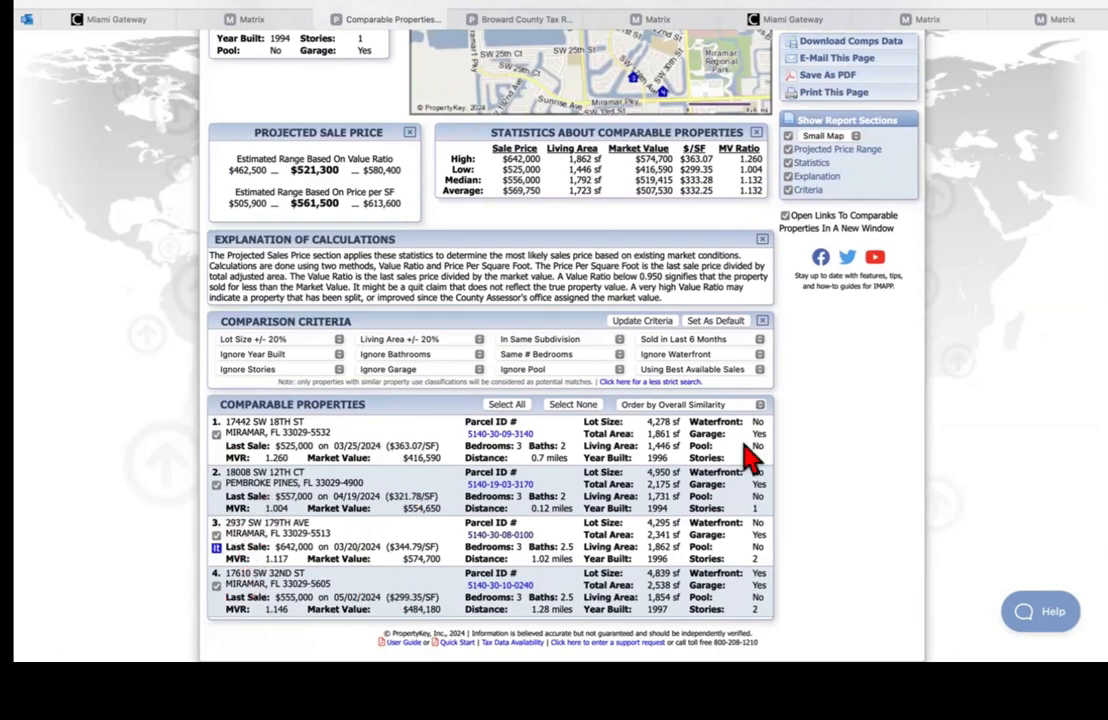
scroll(748, 455, "up", 5)
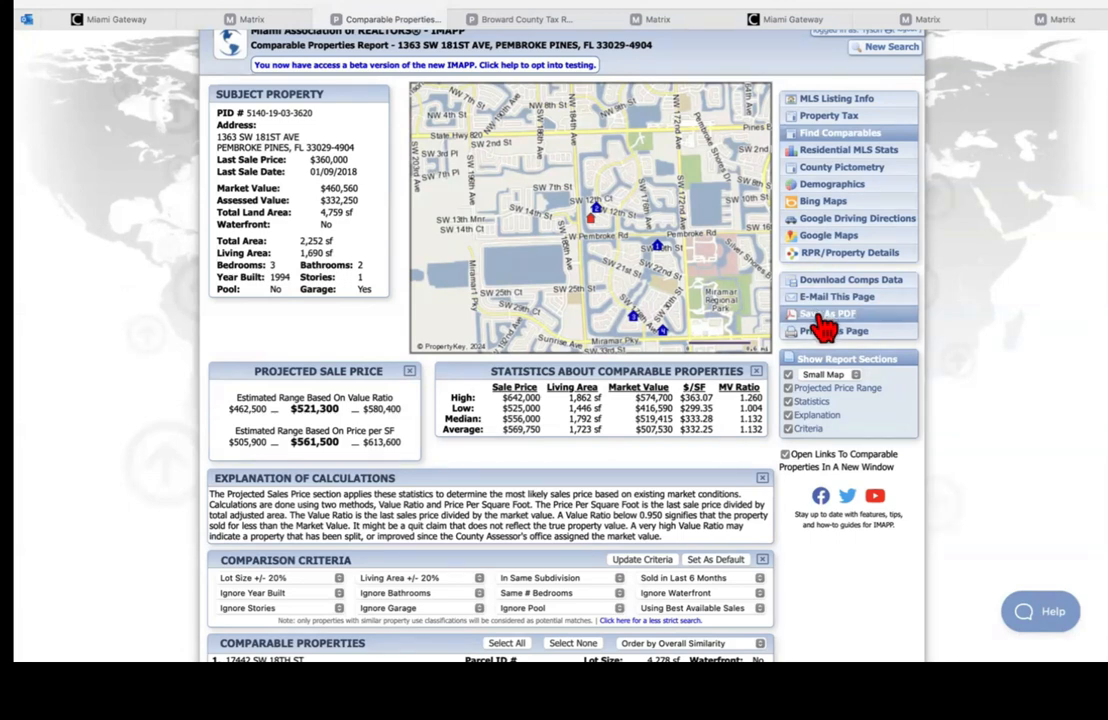
left_click(1020, 10)
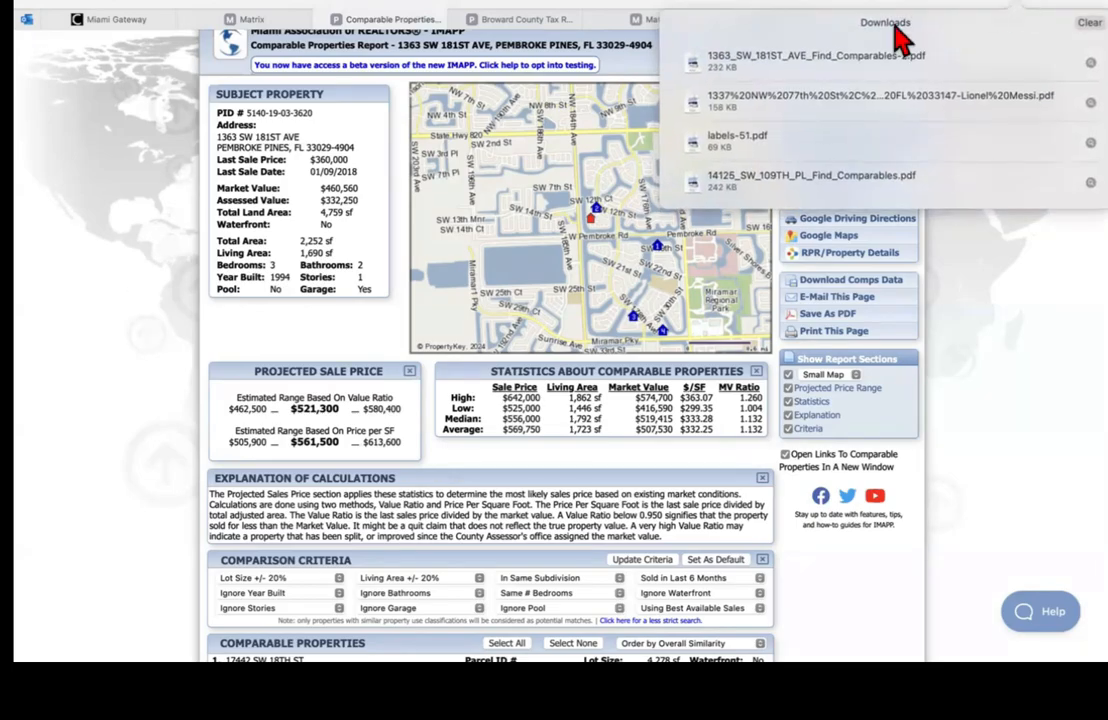
left_click(822, 60)
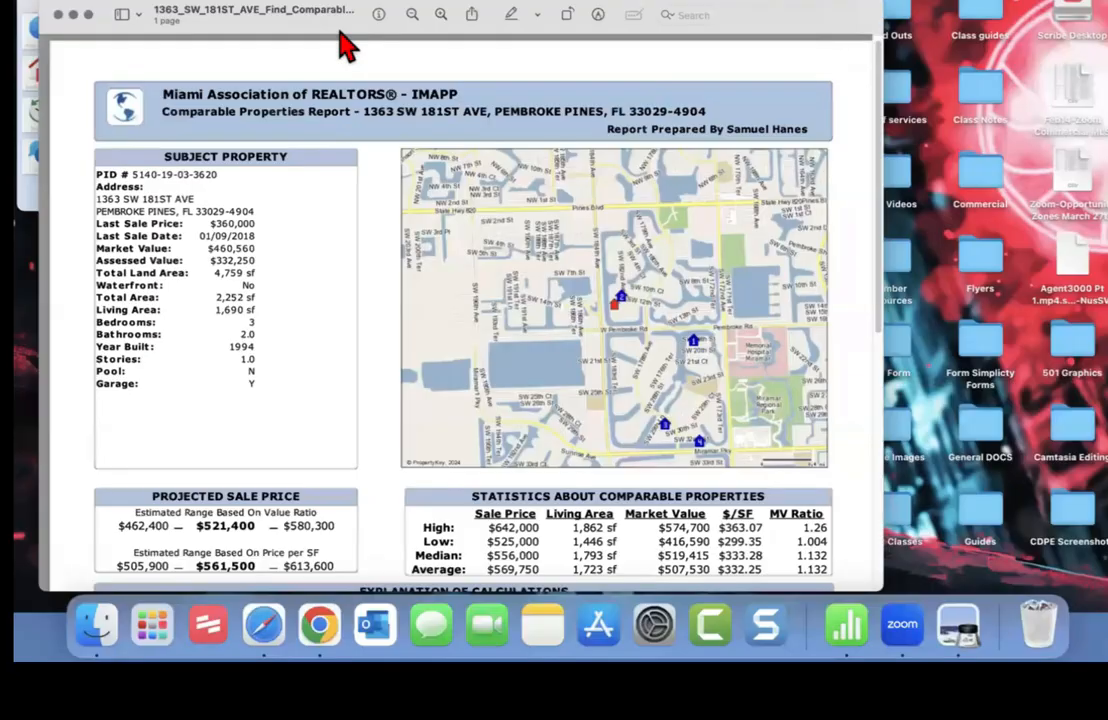
left_click(88, 15)
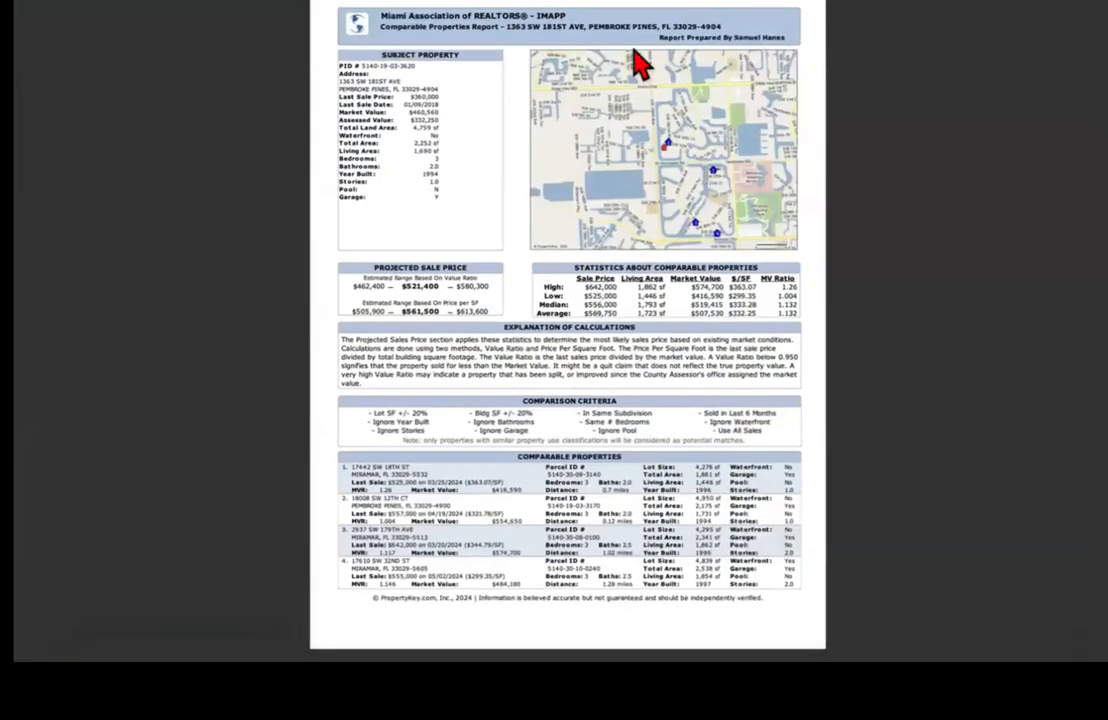
left_click(652, 2)
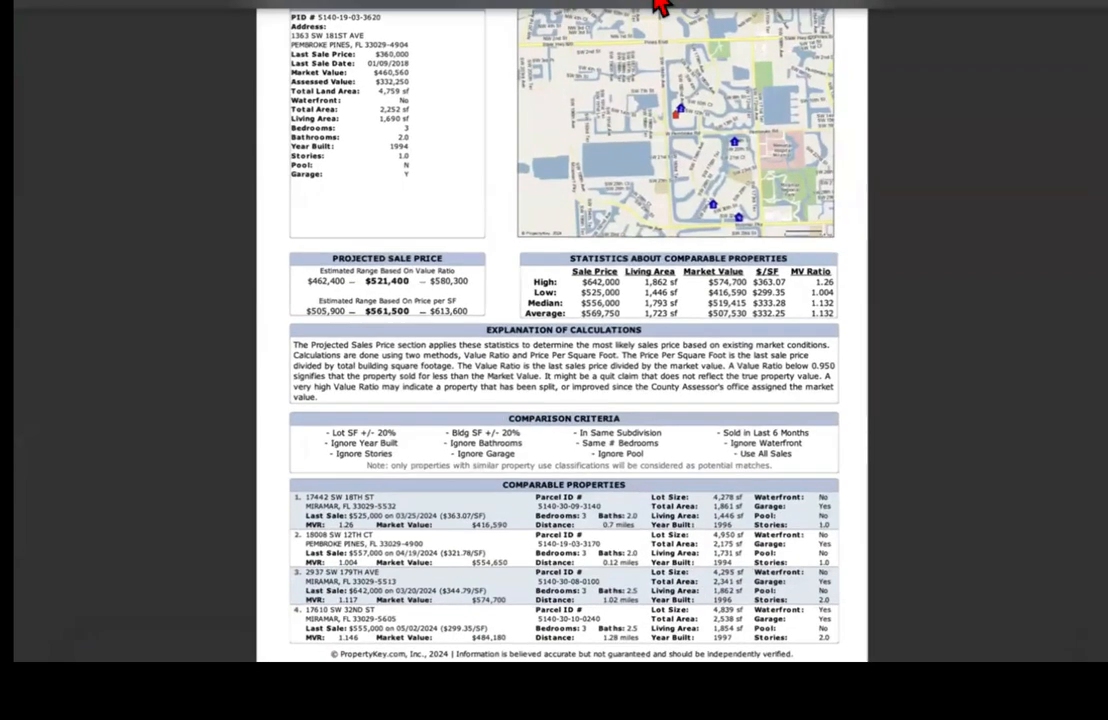
left_click(654, 2)
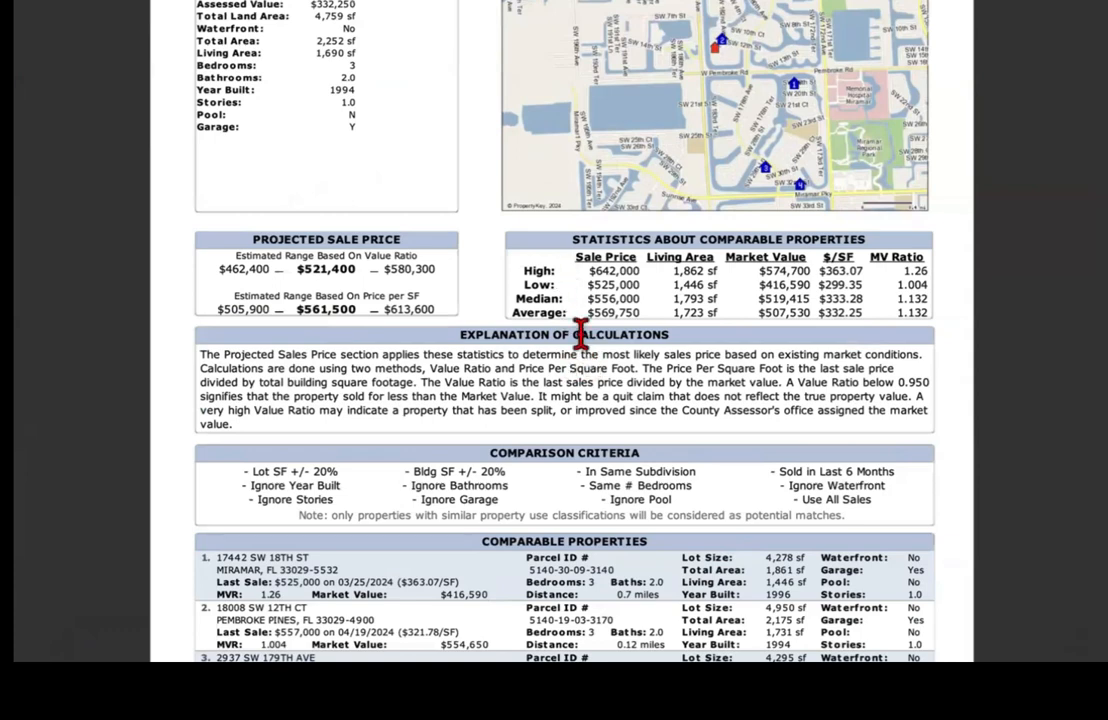
scroll(581, 334, "down", 3)
scroll(564, 360, "down", 2)
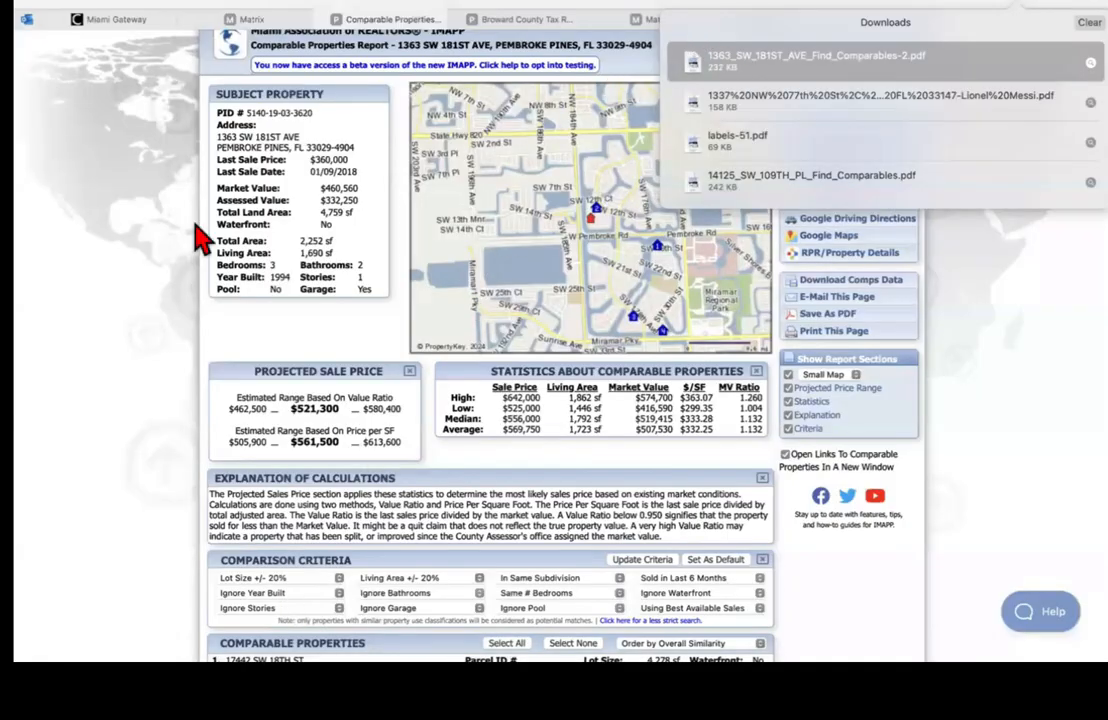
Step: Drag the Matrix listing tab beside the Broward County tab and return to the Matrix home page
left_click(170, 196)
left_click(650, 22)
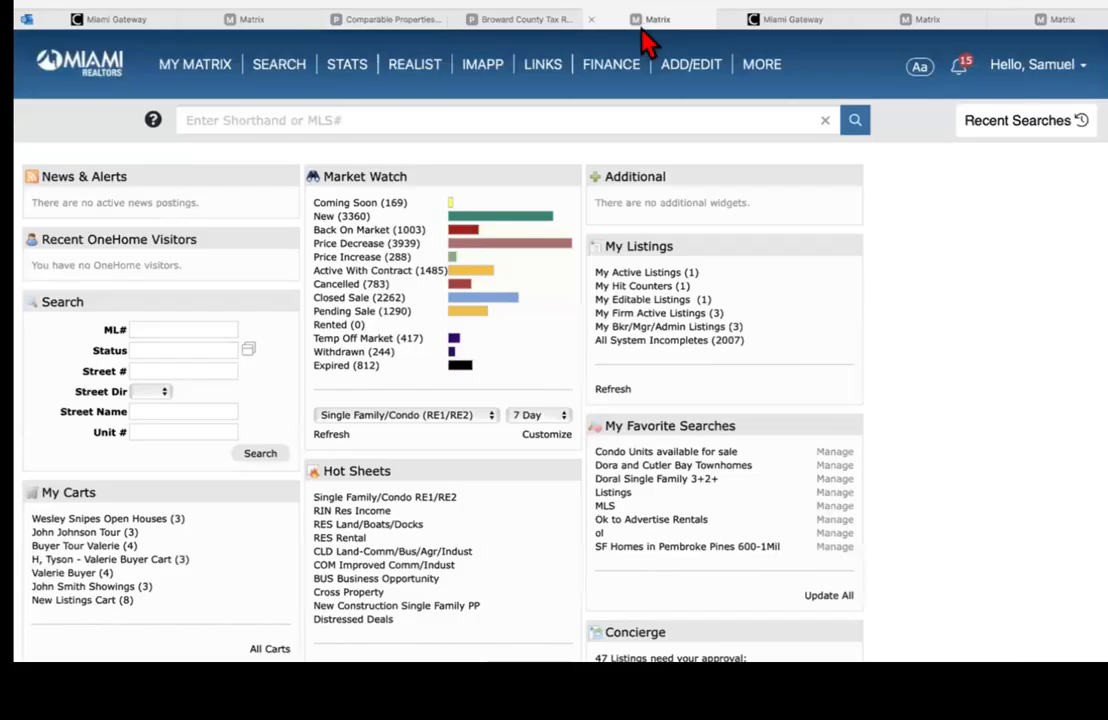
left_click_drag(267, 24, 530, 28)
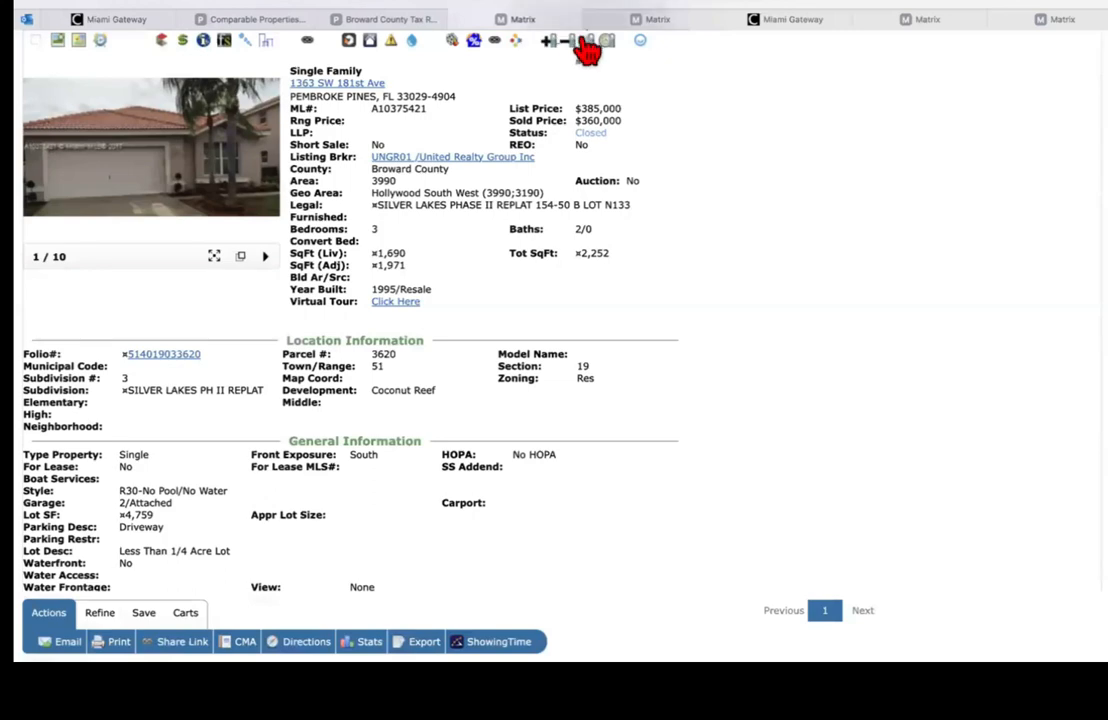
left_click(648, 22)
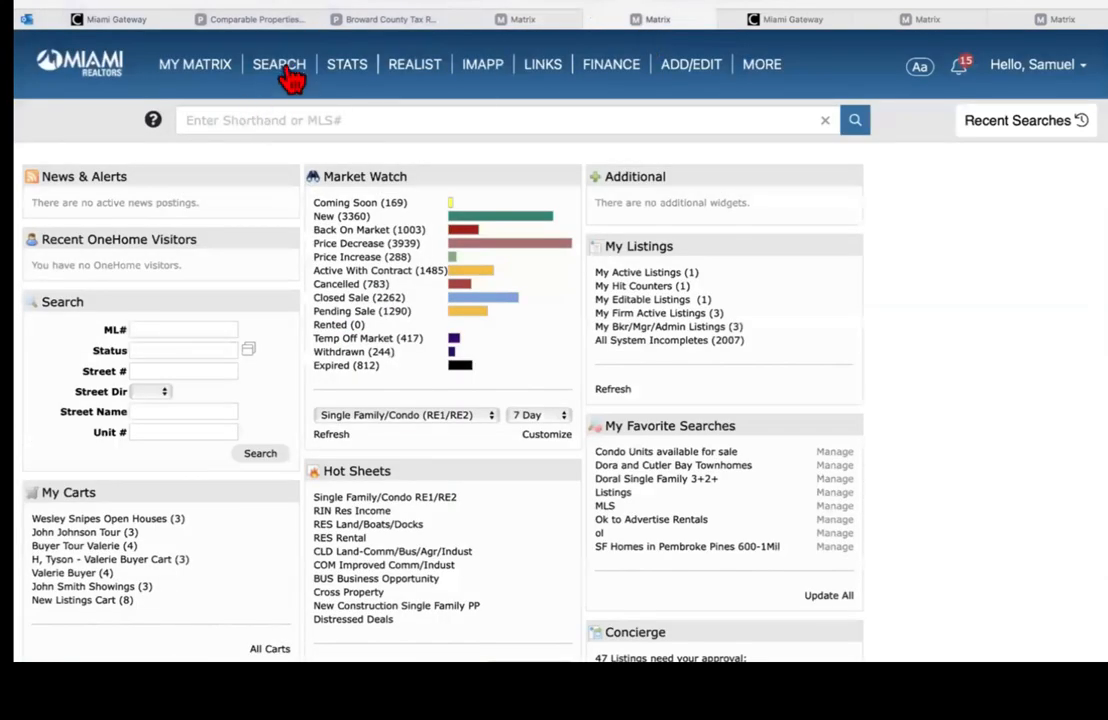
mouse_move(292, 76)
left_click(530, 20)
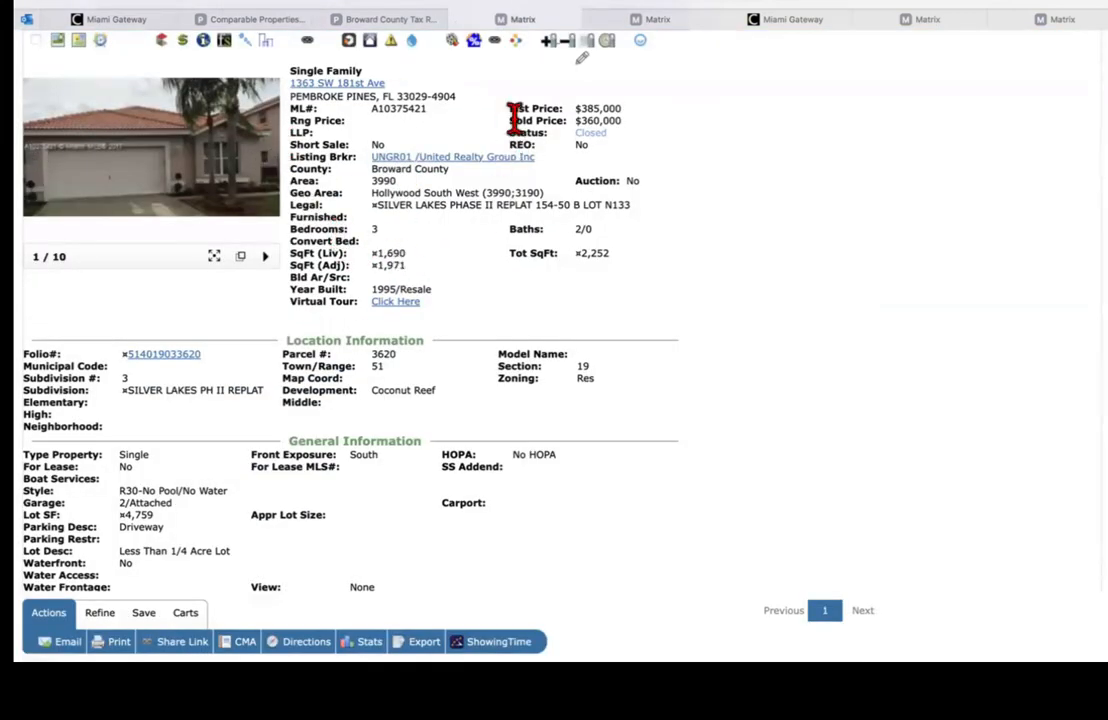
left_click(655, 20)
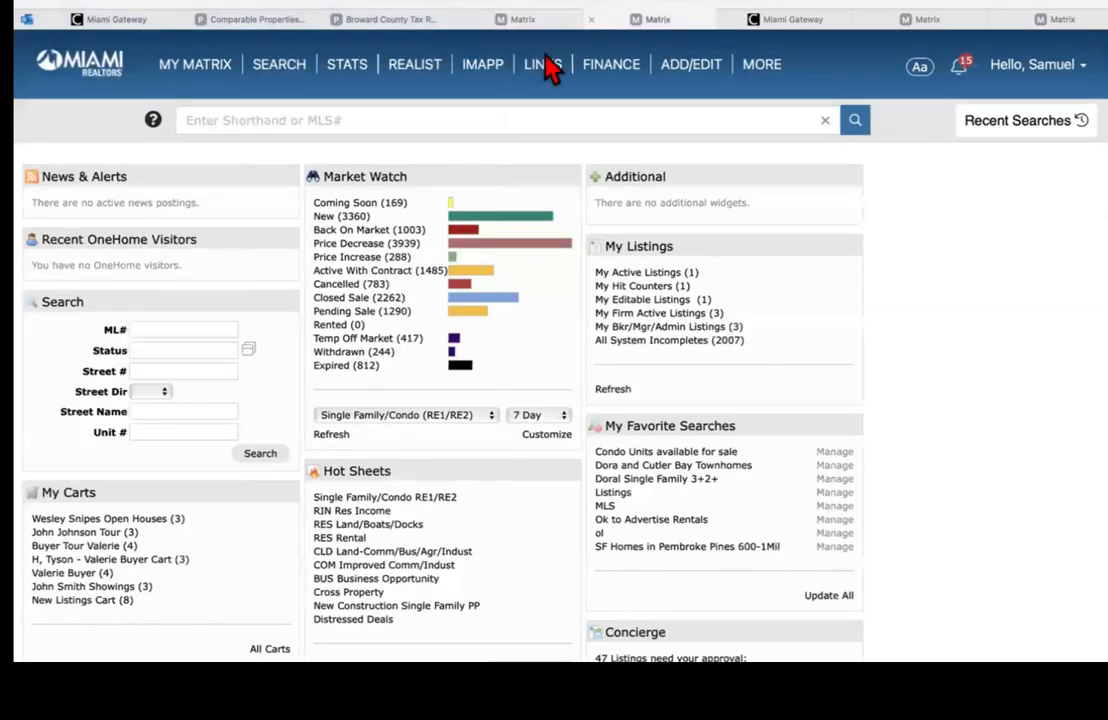
mouse_move(285, 75)
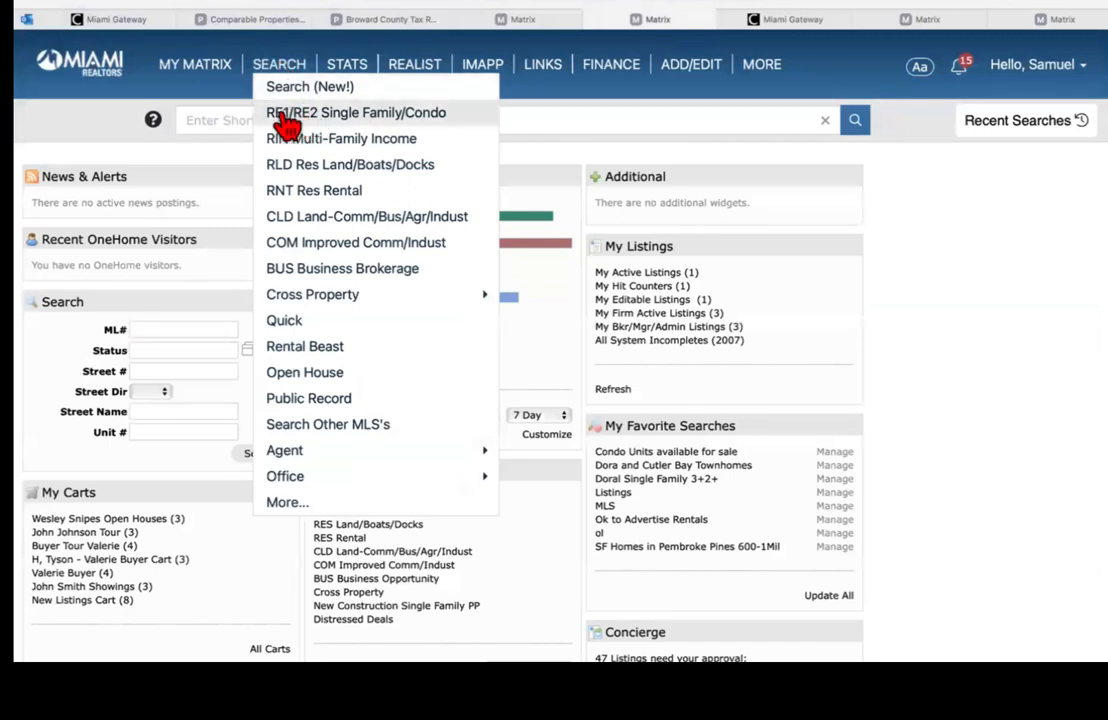
left_click(370, 125)
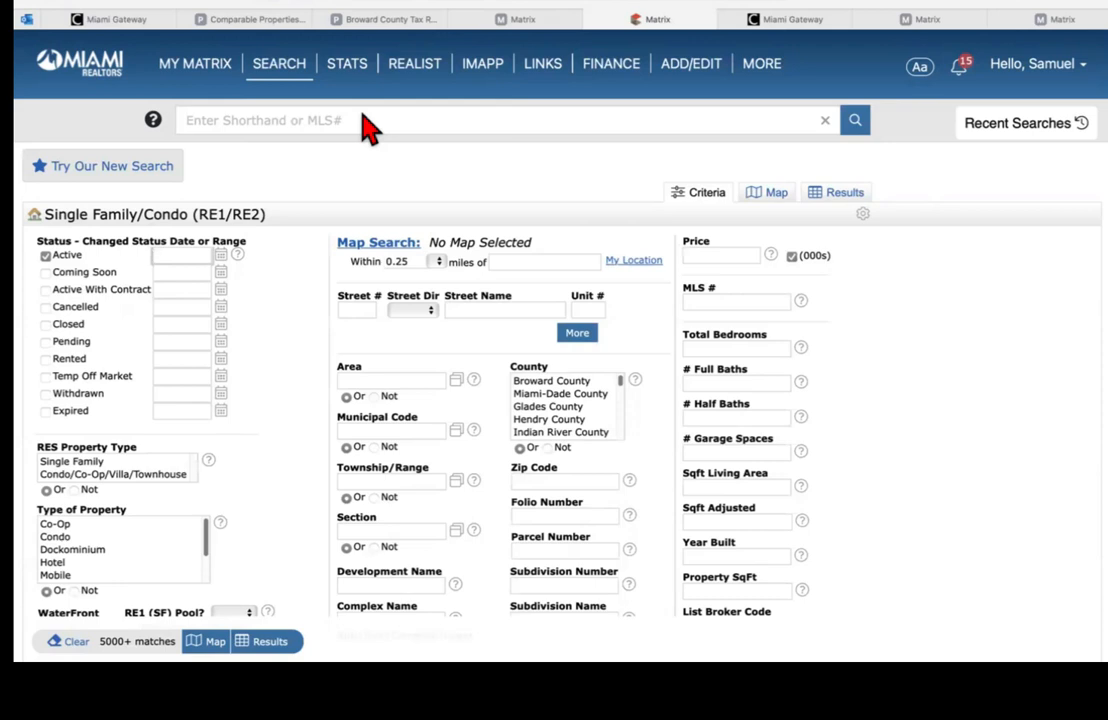
left_click(537, 257)
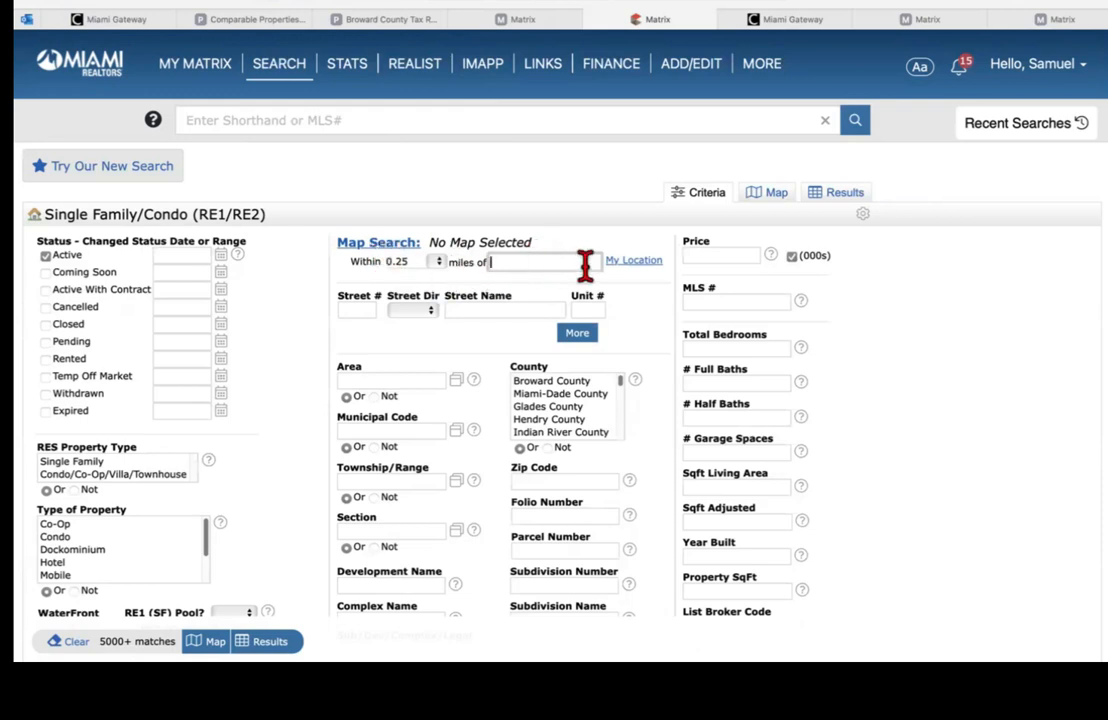
left_click(525, 20)
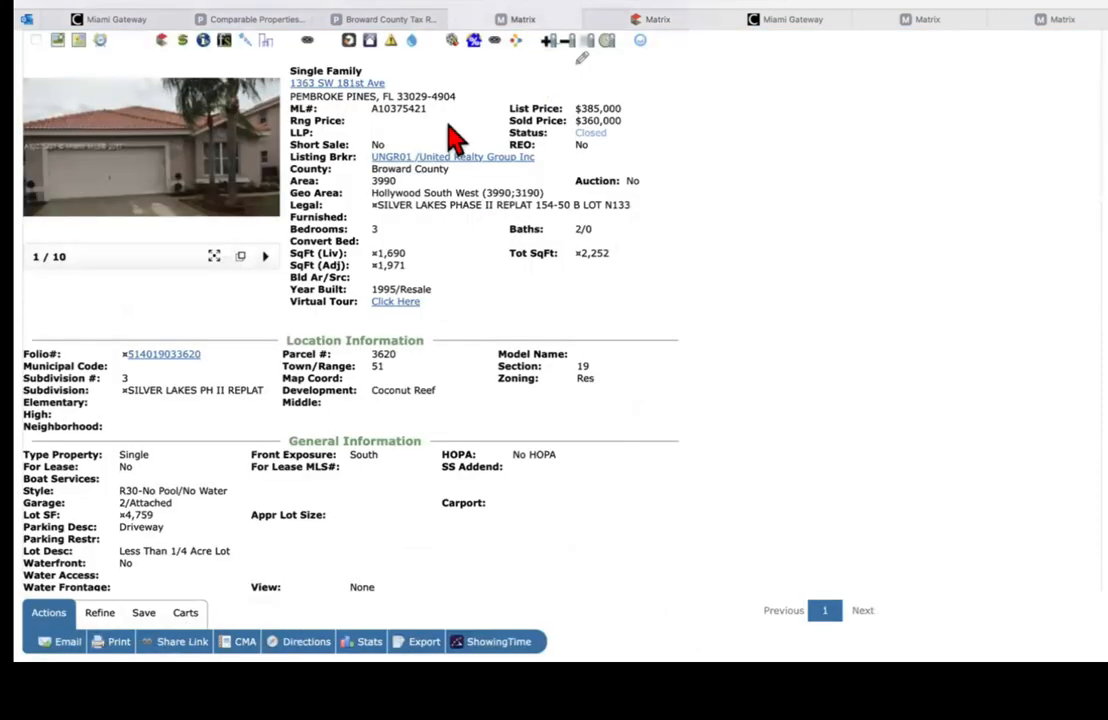
left_click(657, 20)
left_click(495, 255)
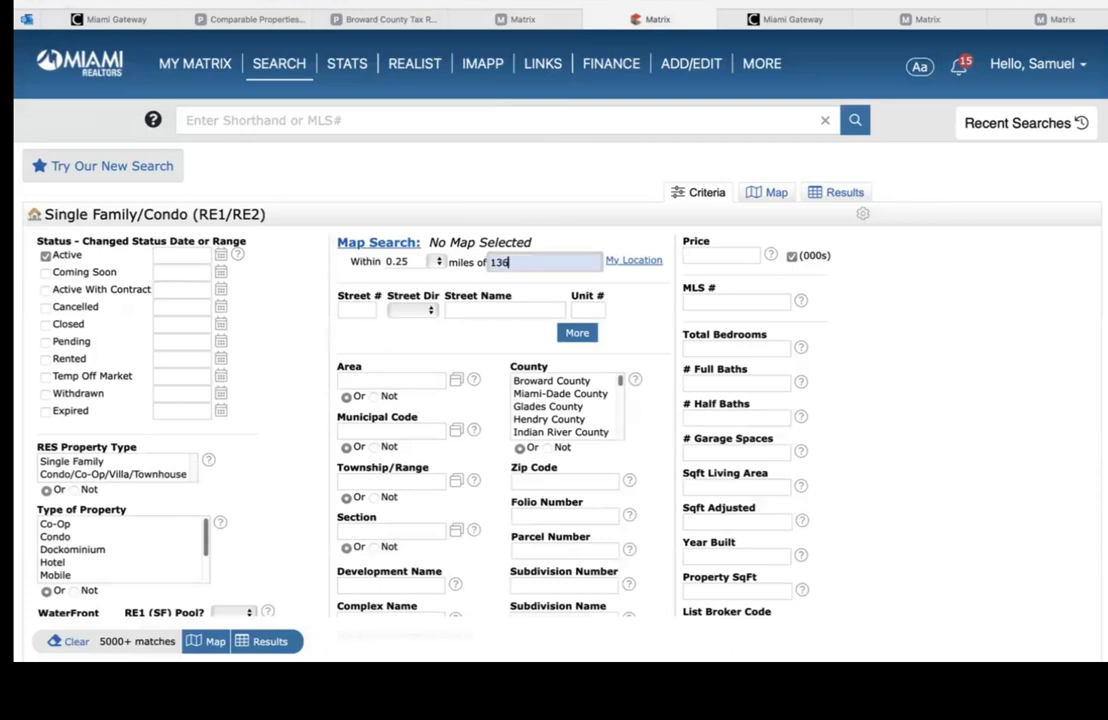
left_click(522, 22)
left_click(638, 22)
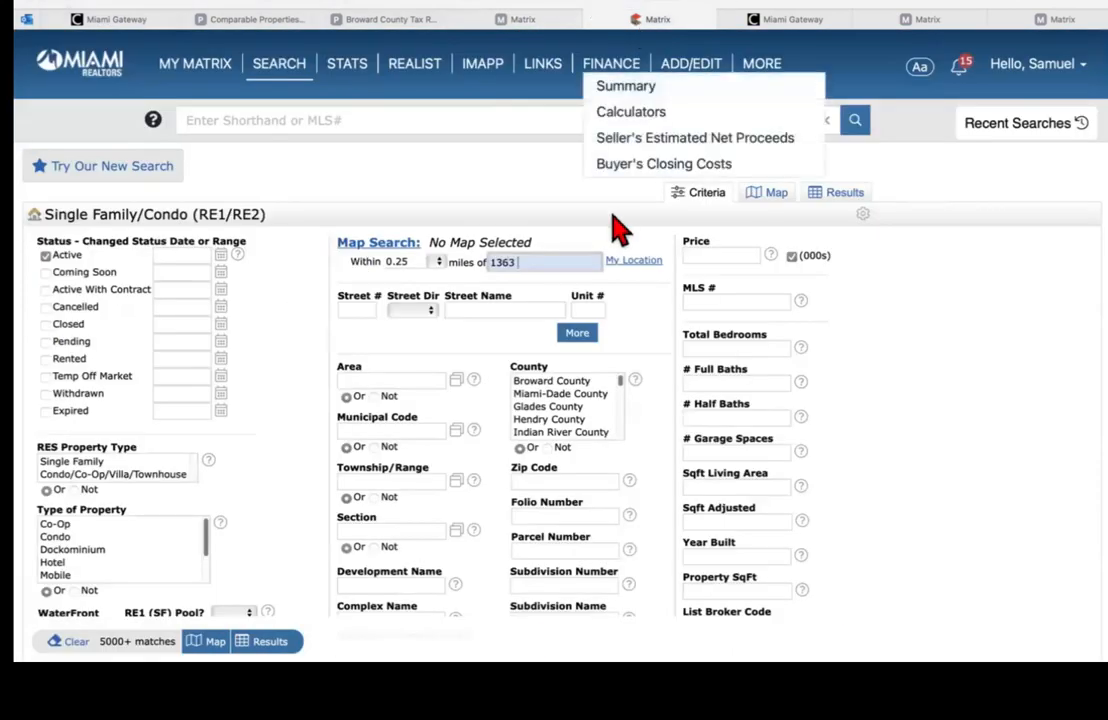
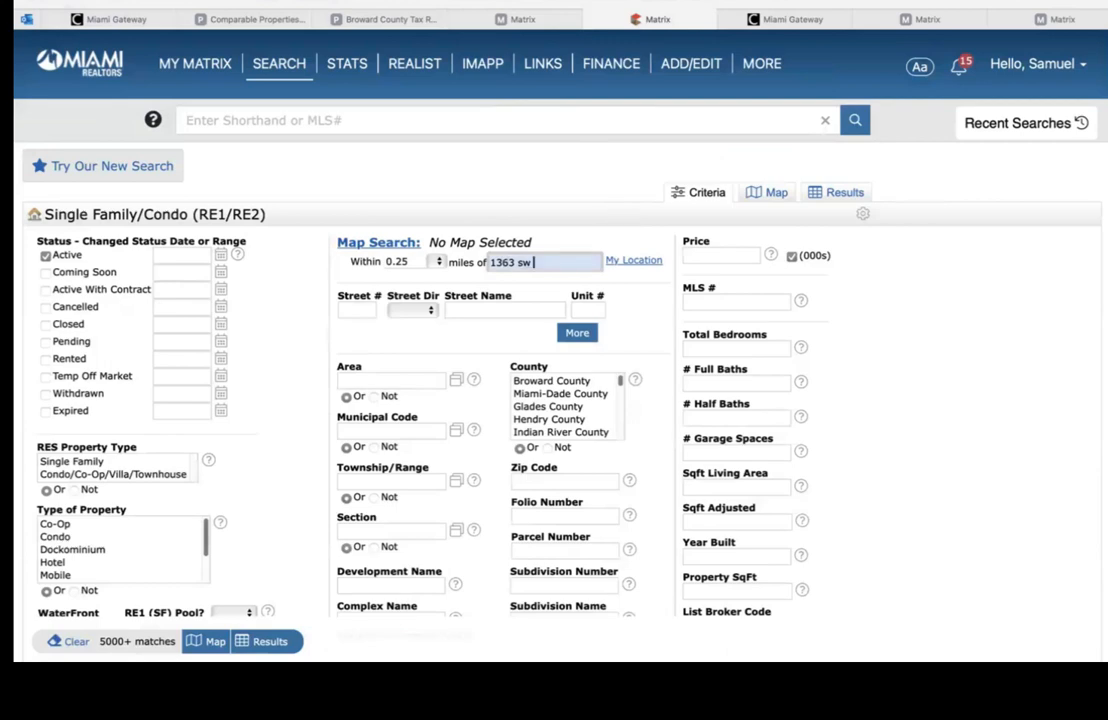
left_click(545, 22)
left_click(652, 21)
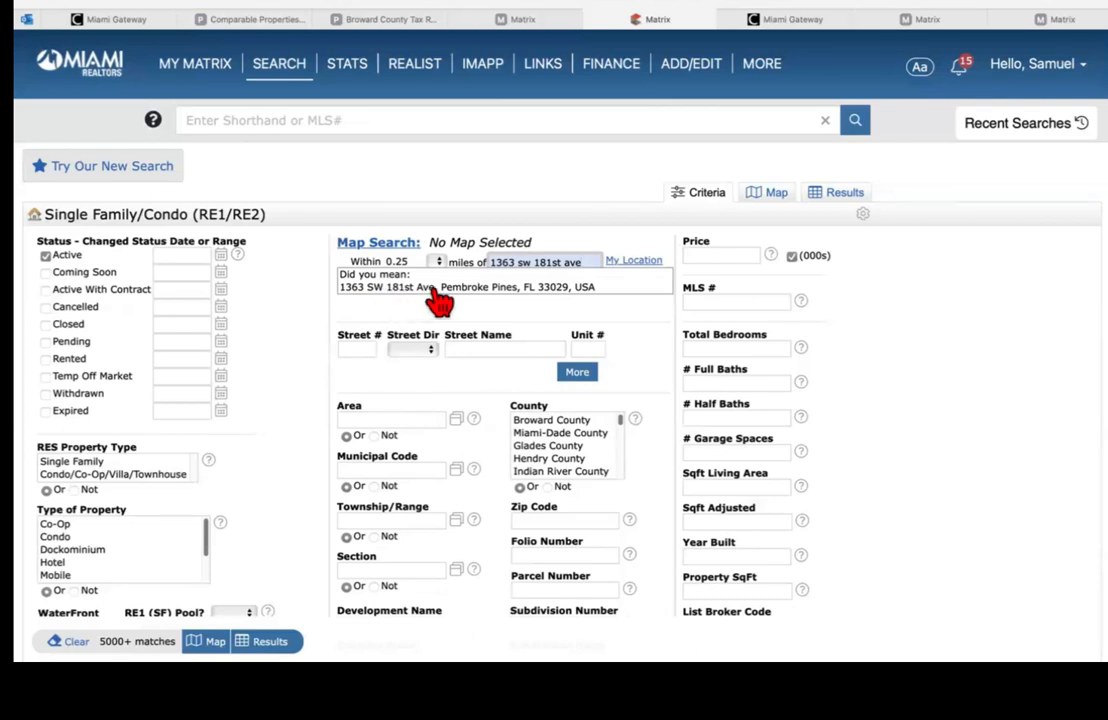
left_click(545, 292)
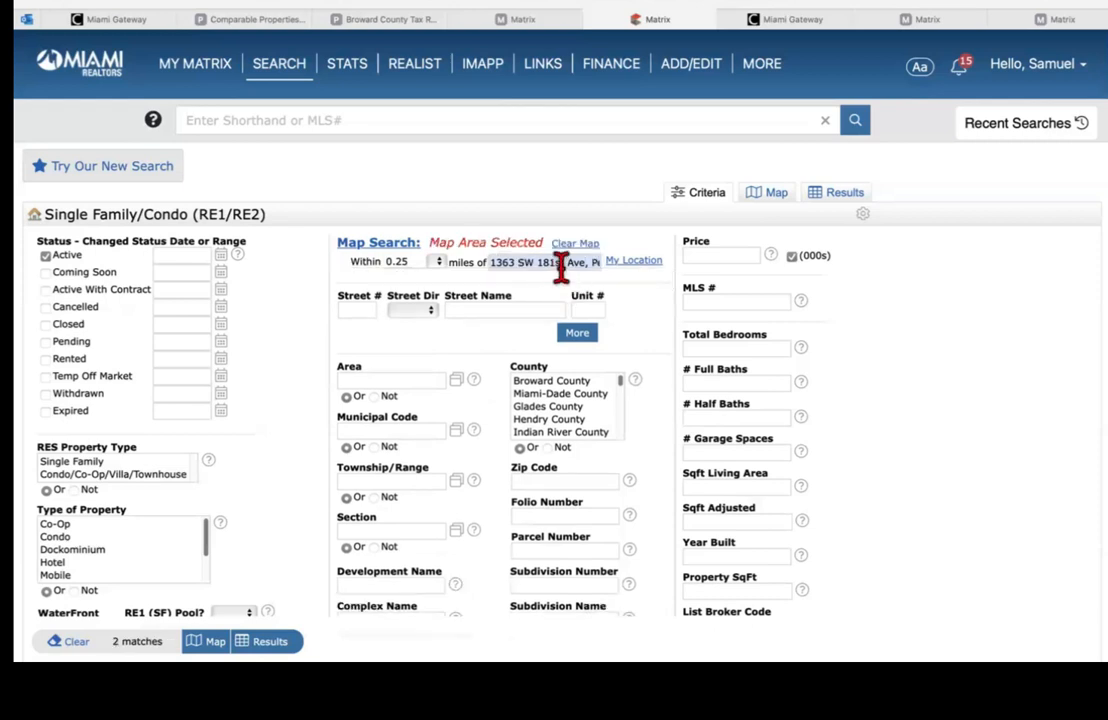
left_click(438, 264)
left_click(440, 265)
left_click(438, 265)
left_click(439, 266)
Step: Add Active With Contract and Closed statuses, trying a 0-110 Closed range
scroll(554, 380, "down", 1)
scroll(631, 240, "down", 1)
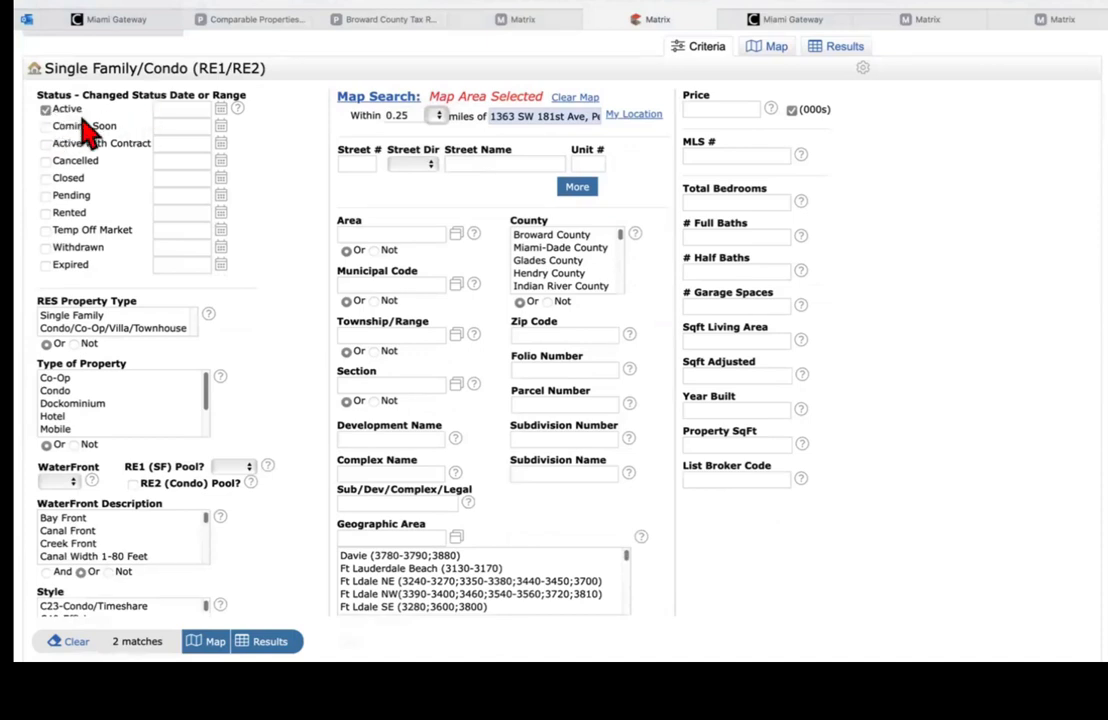
left_click(45, 143)
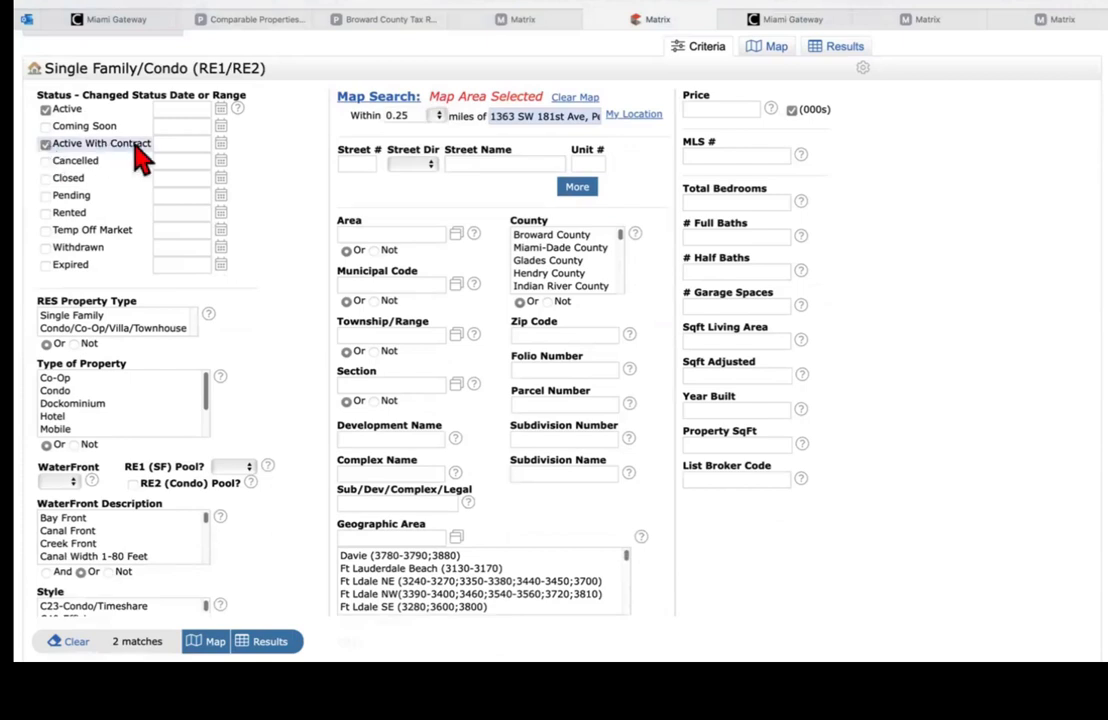
left_click(45, 178)
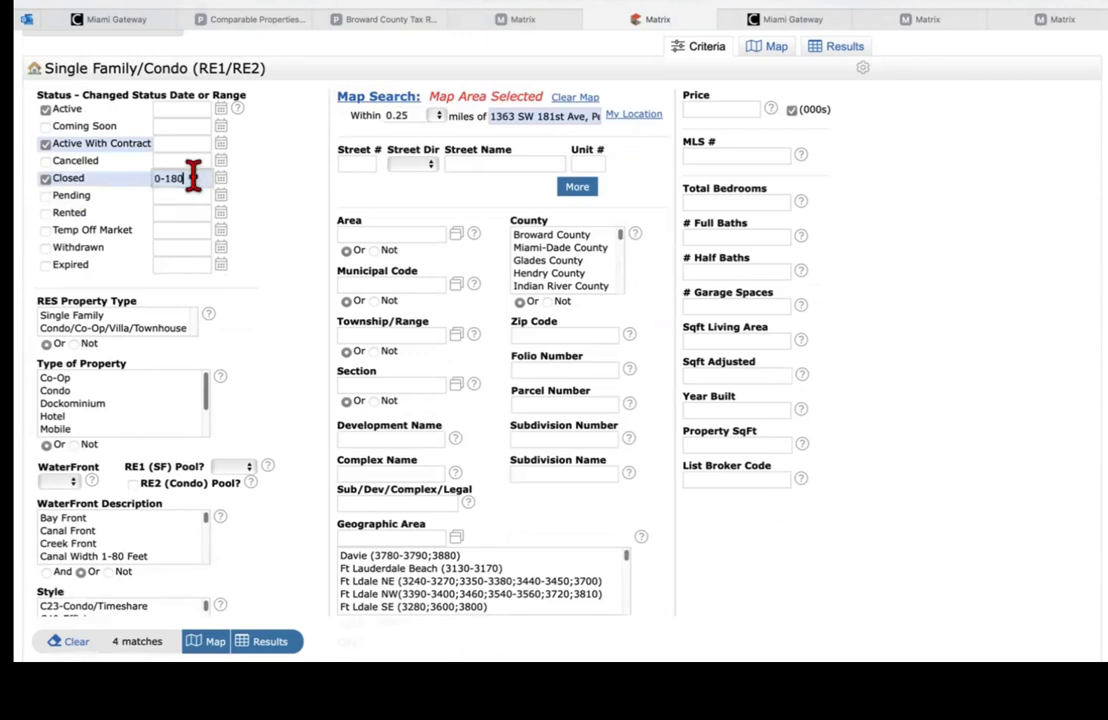
key("BackSpace")
type("110")
Step: Include Pending listings and restore the Closed range to 0-180
left_click(46, 196)
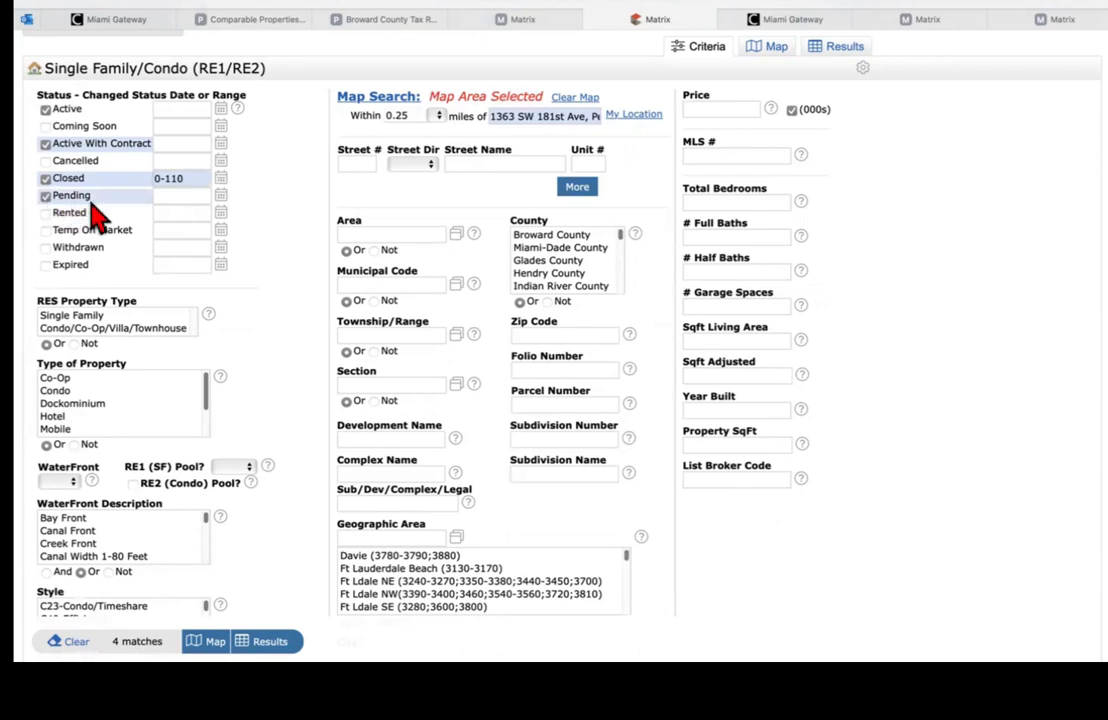
left_click(171, 198)
left_click(196, 178)
key("BackSpace")
key("BackSpace")
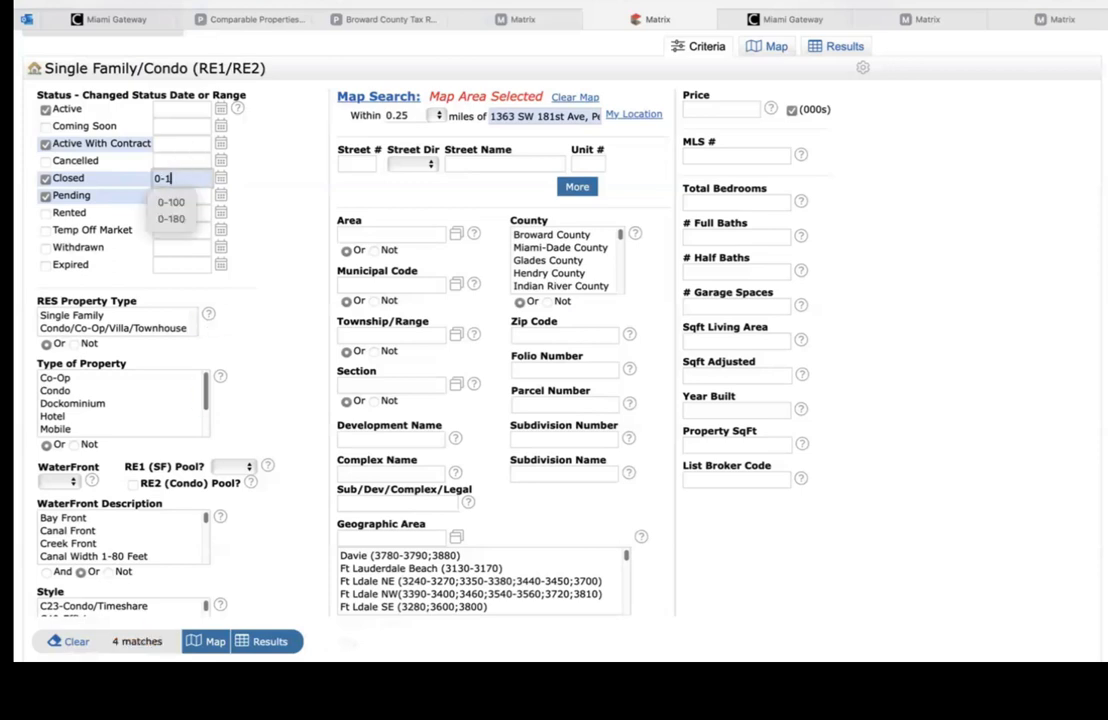
type("80")
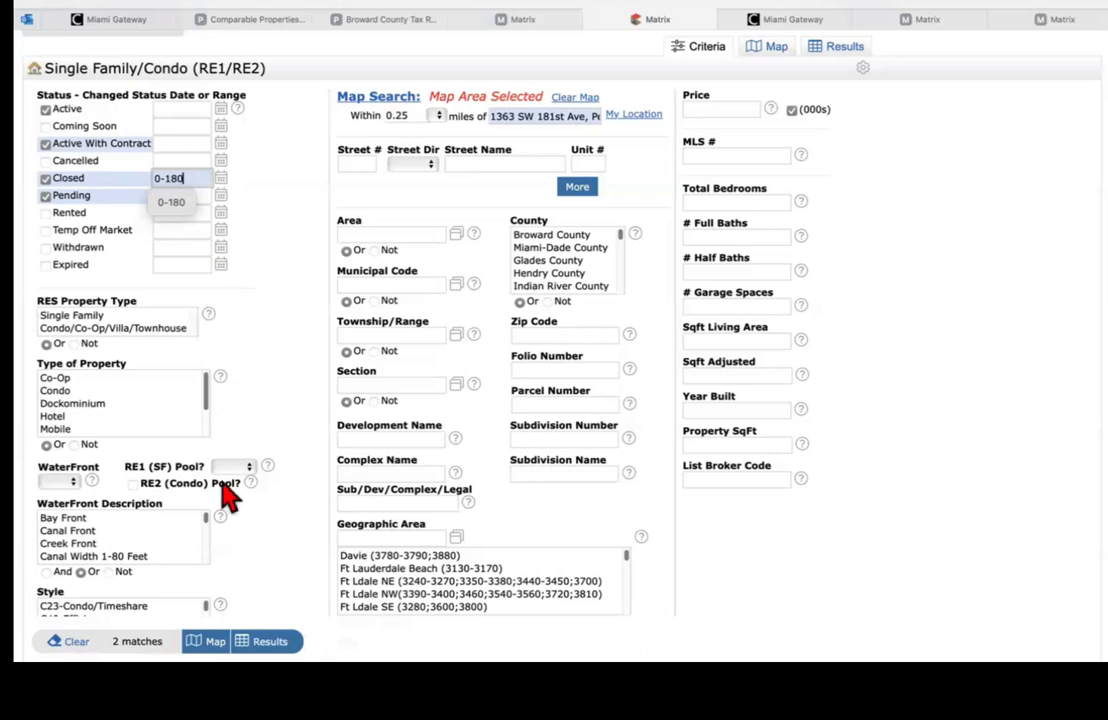
left_click(288, 400)
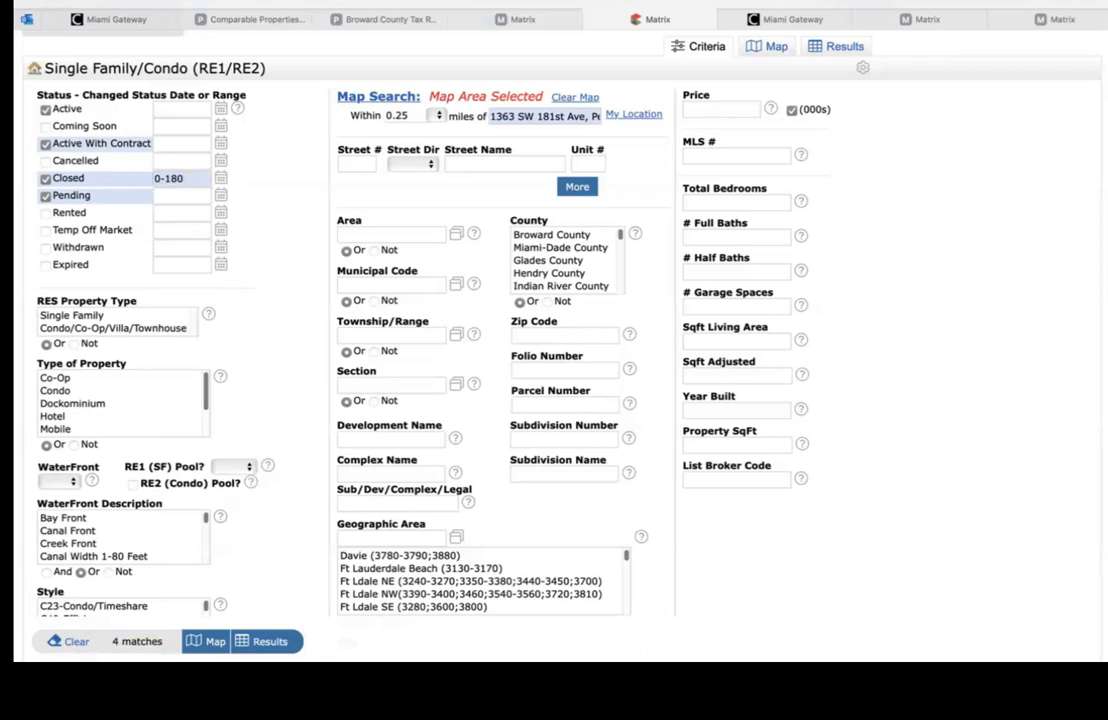
Step: Widen the radius to 0.5 miles and delete the centre address
left_click(439, 116)
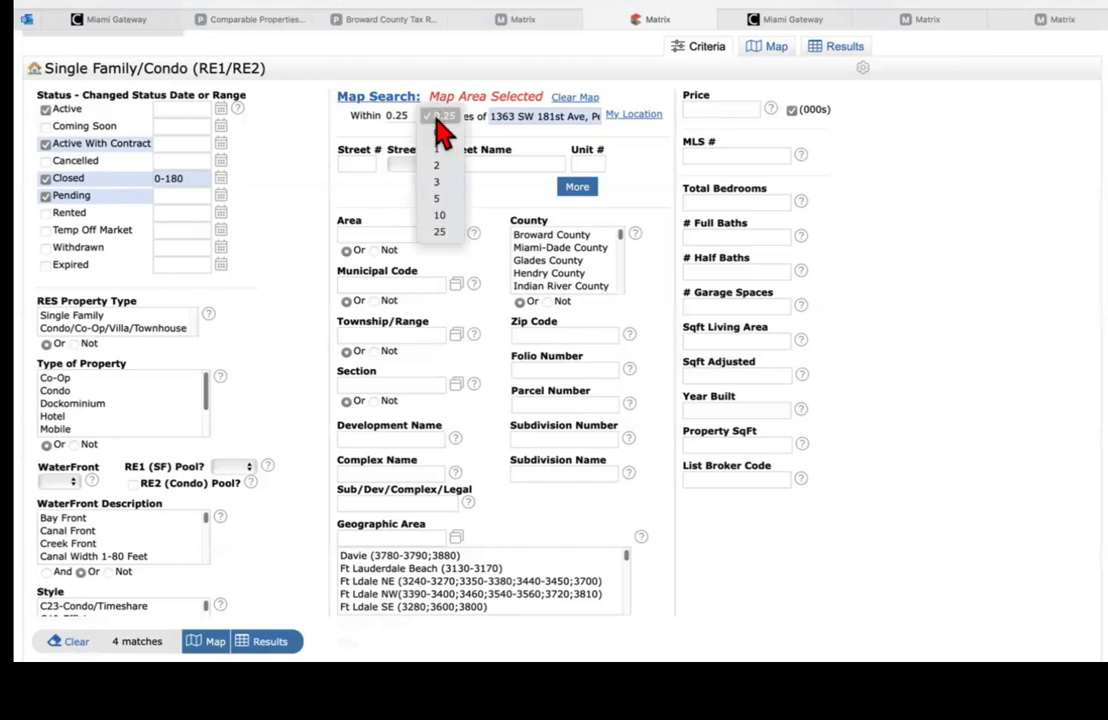
left_click(371, 126)
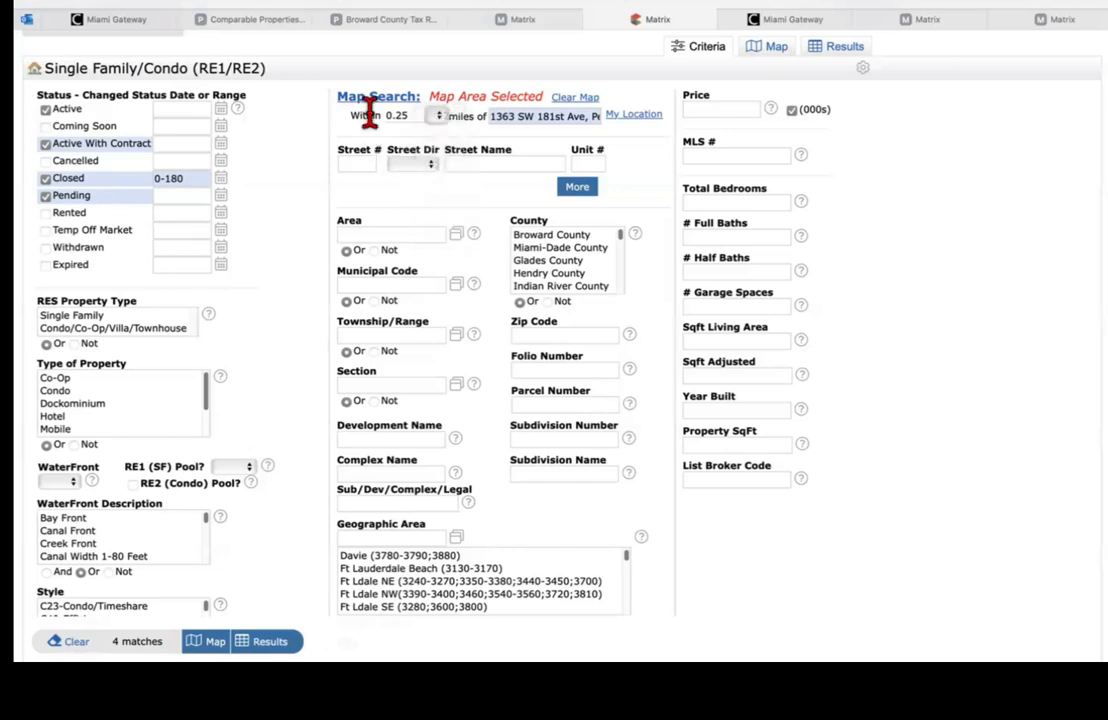
left_click(441, 117)
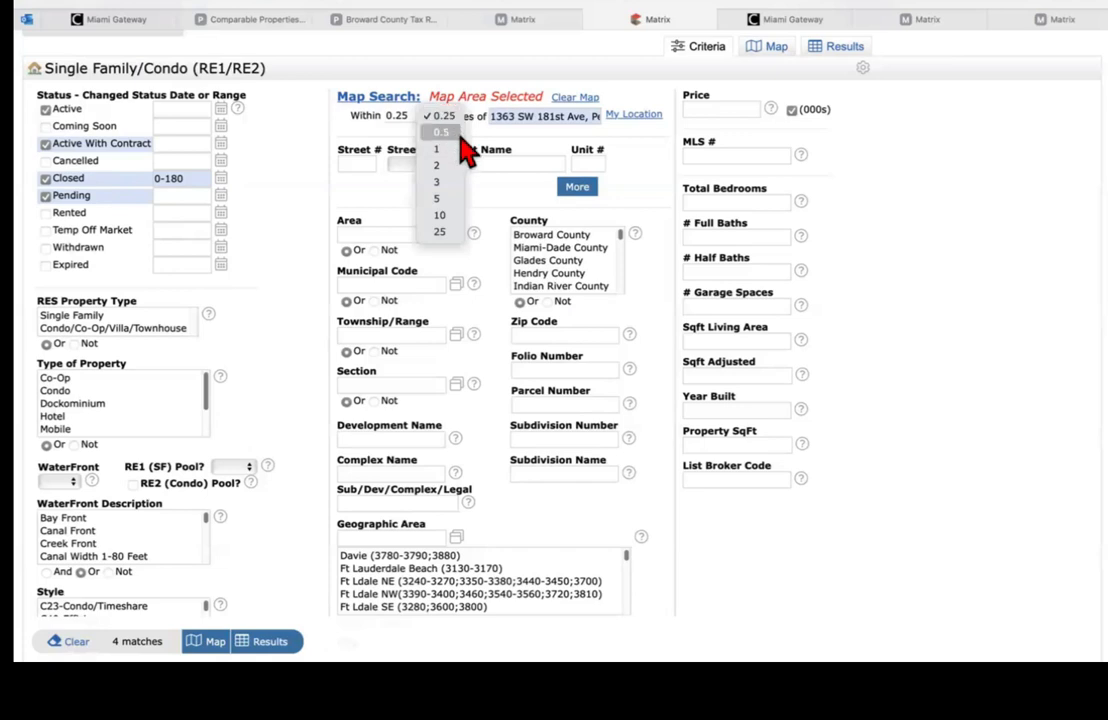
left_click(446, 133)
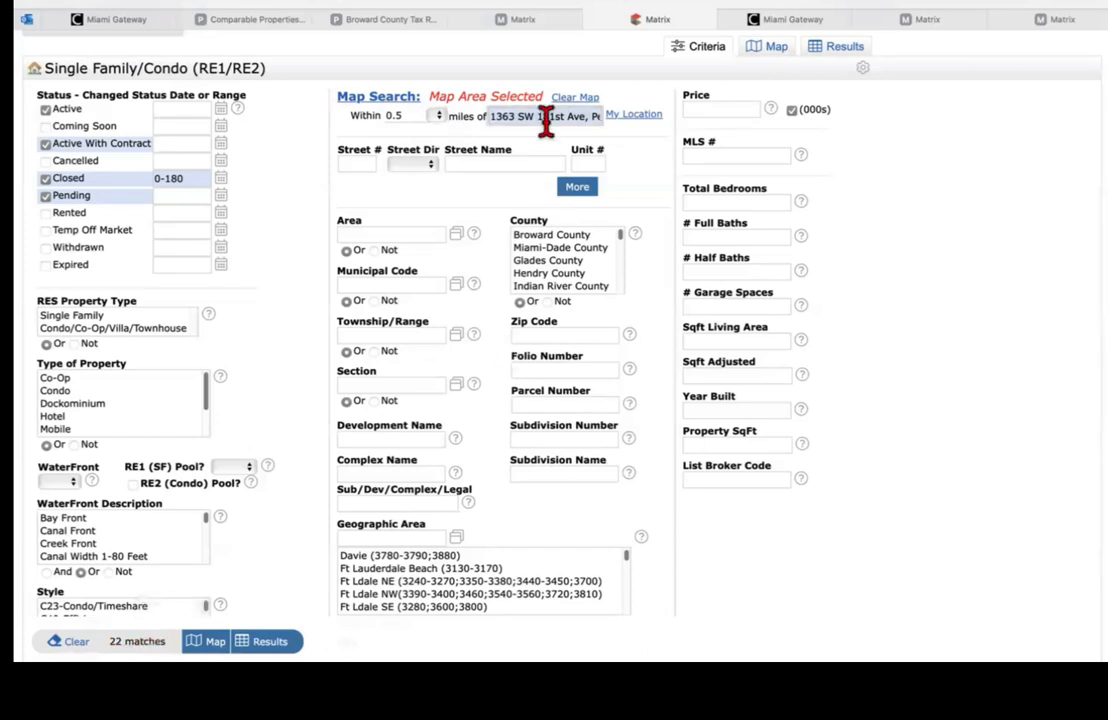
key("BackSpace")
Step: Set the radius back to 0.25 miles and leave the centre address field empty
left_click(415, 115)
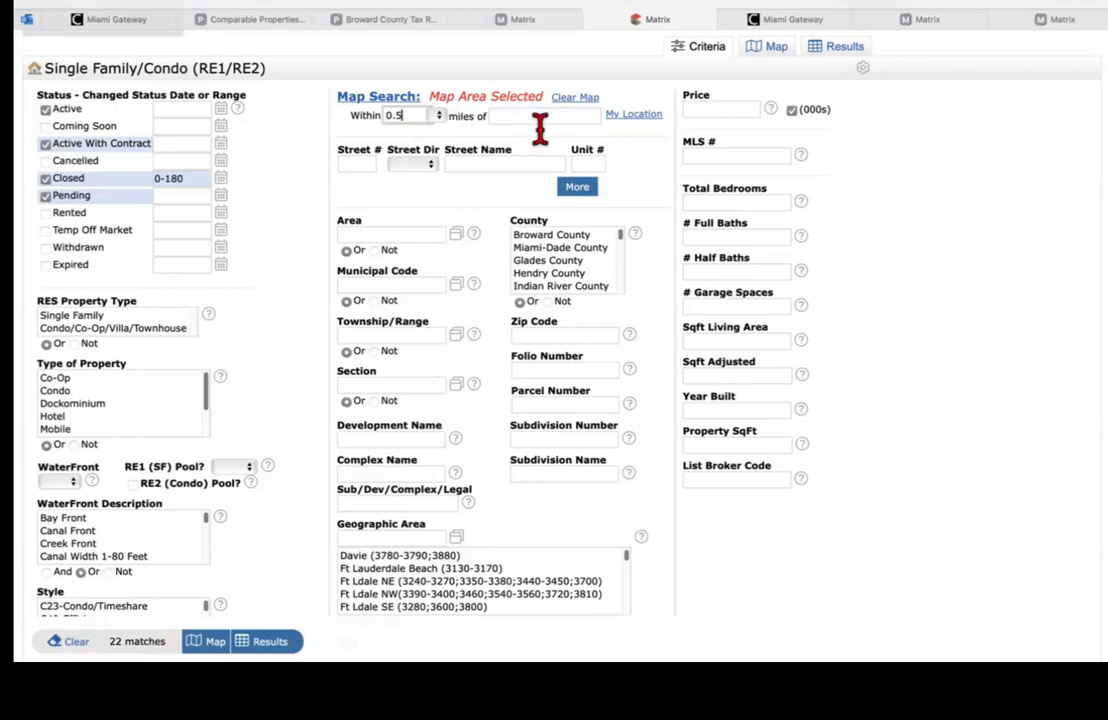
left_click(440, 116)
left_click(443, 101)
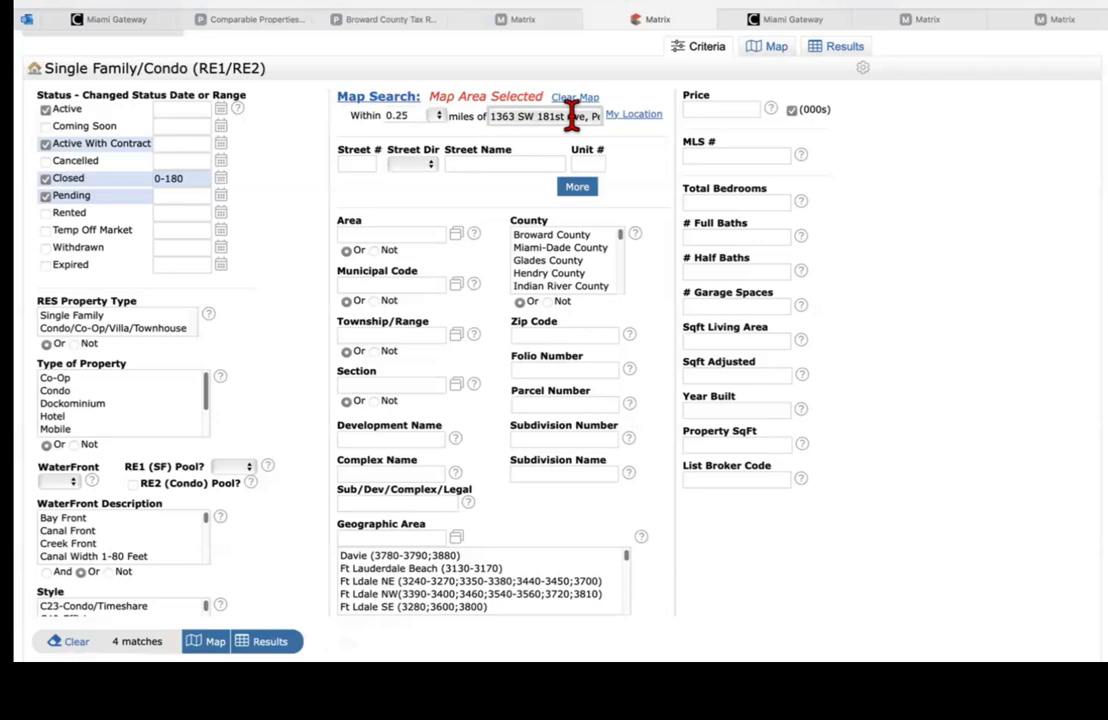
key("BackSpace")
left_click(905, 231)
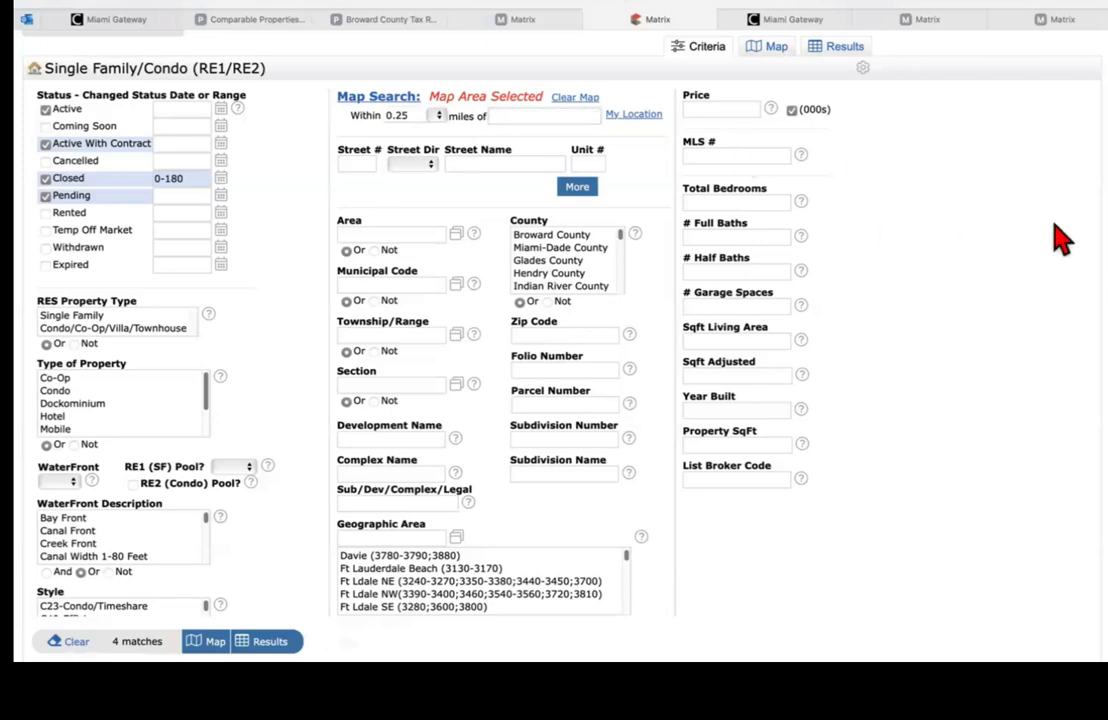
Step: Enter *silver lakes* in the Sub/Dev/Complex/Legal field
scroll(1075, 238, "down", 5)
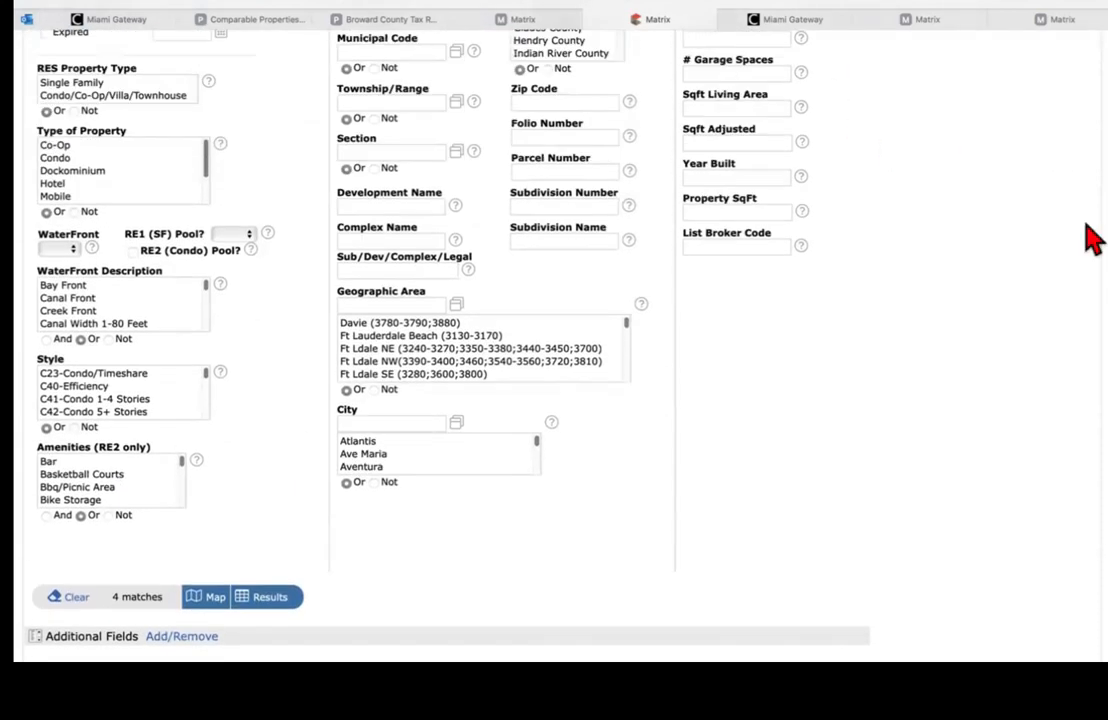
left_click(412, 268)
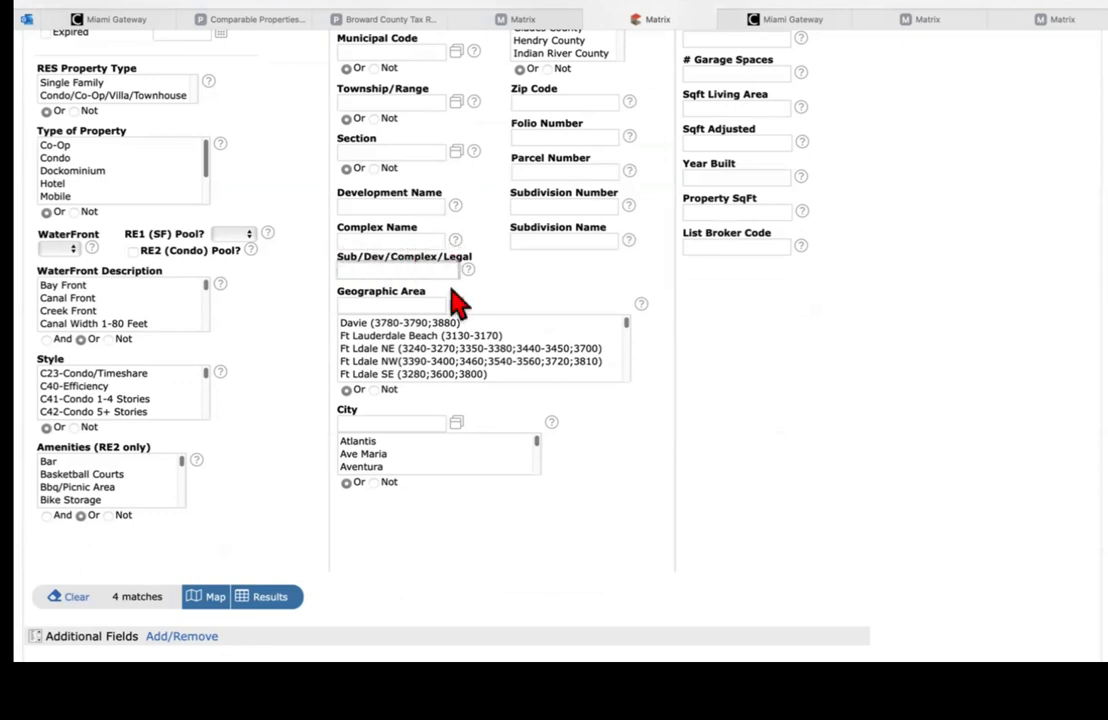
type("*silver lakes*")
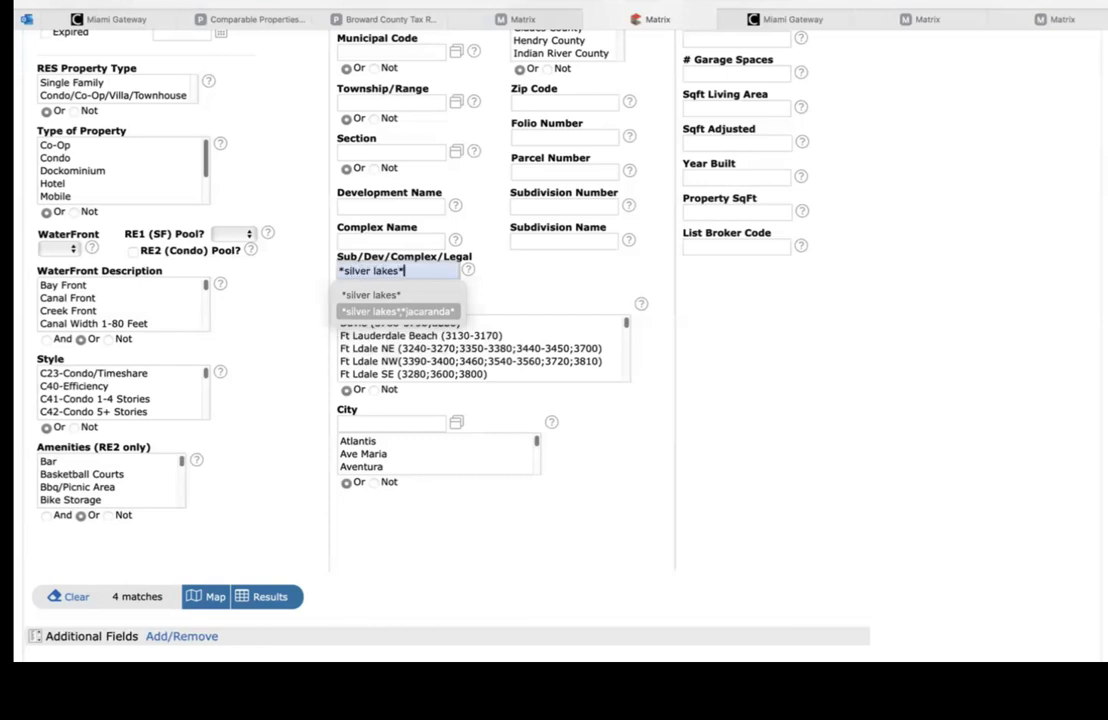
left_click(540, 298)
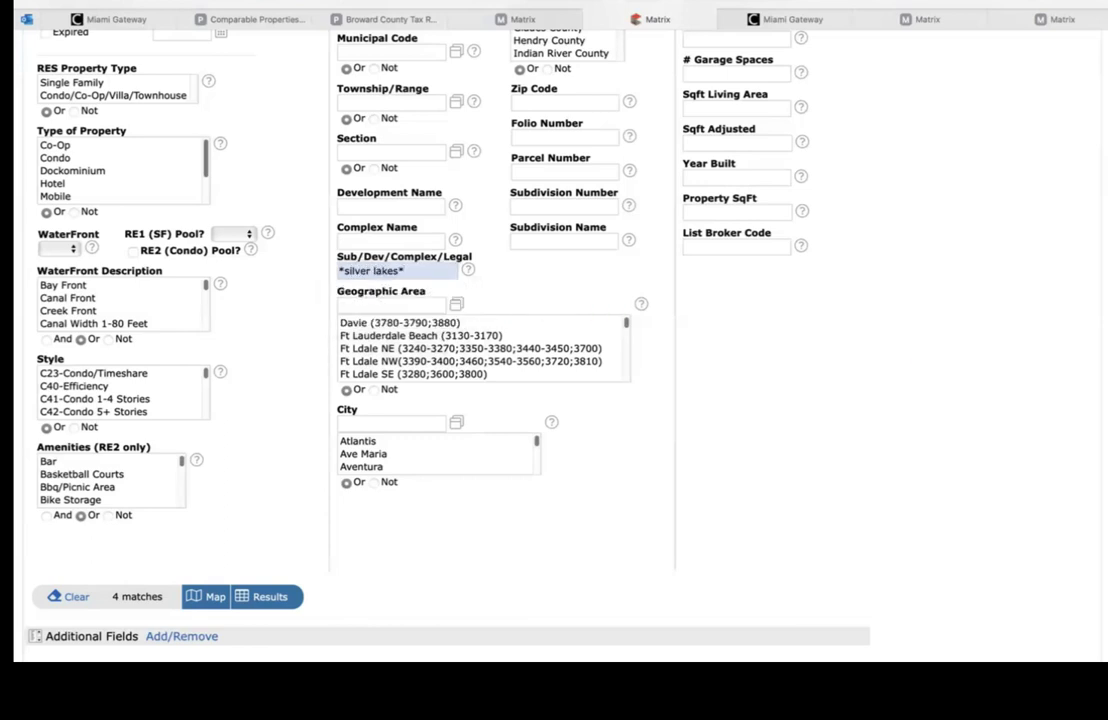
Step: Reset the entire Single Family/Condo criteria form to blank
scroll(540, 320, "up", 5)
scroll(540, 320, "down", 3)
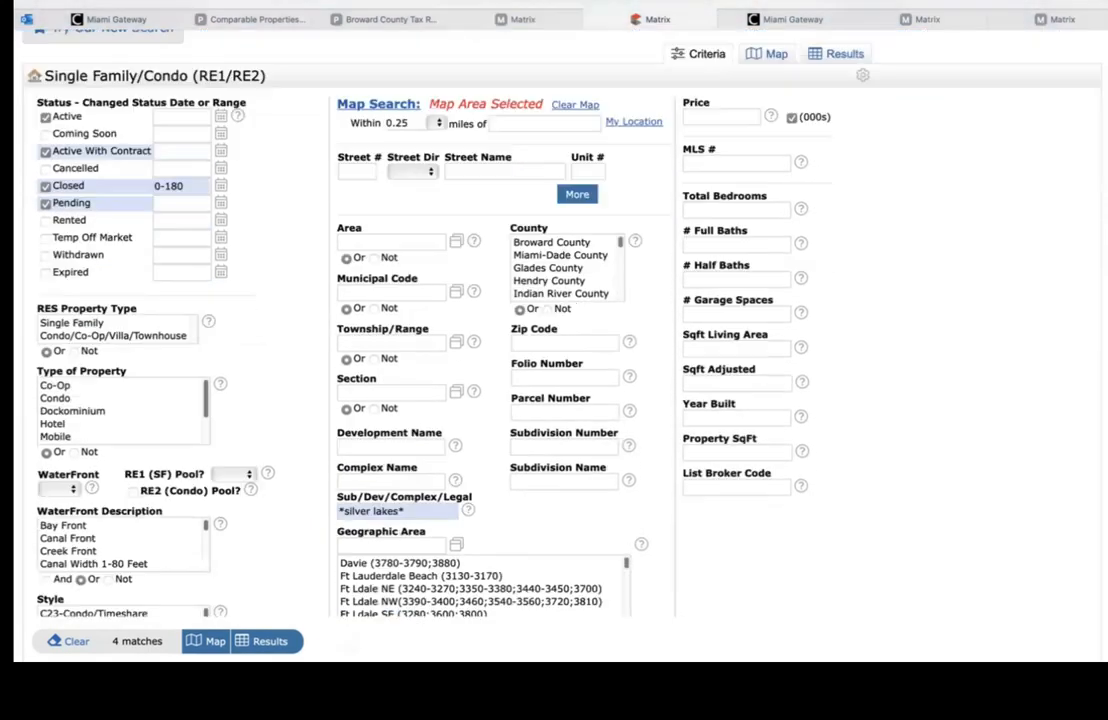
scroll(540, 320, "down", 1)
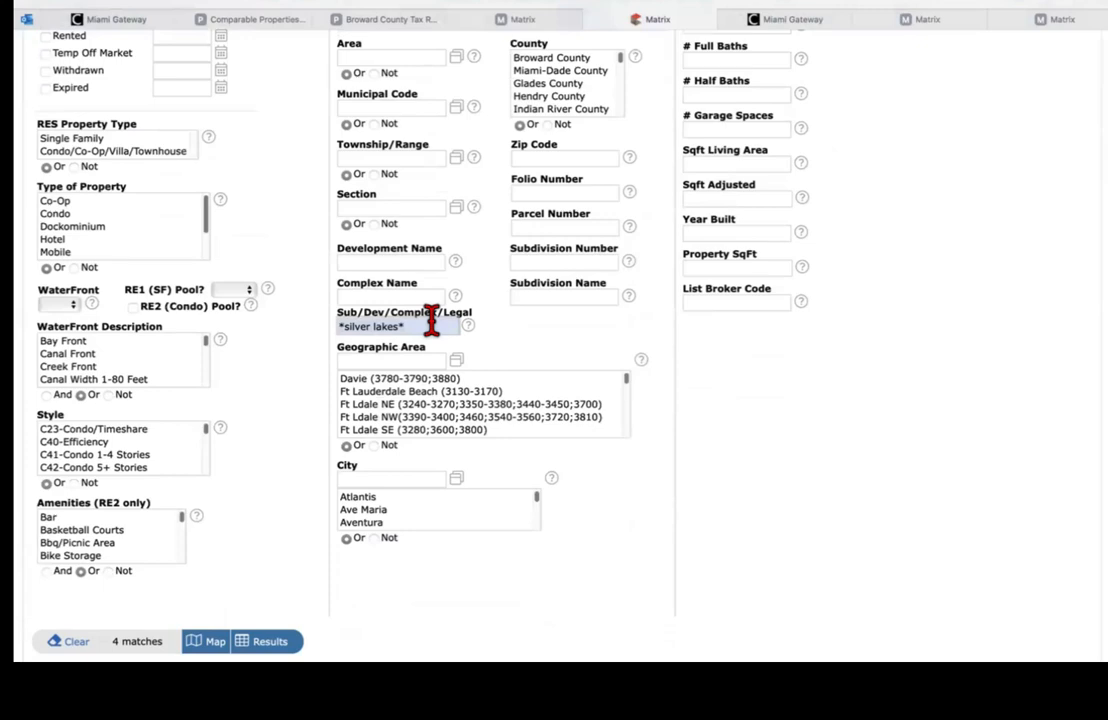
left_click(74, 641)
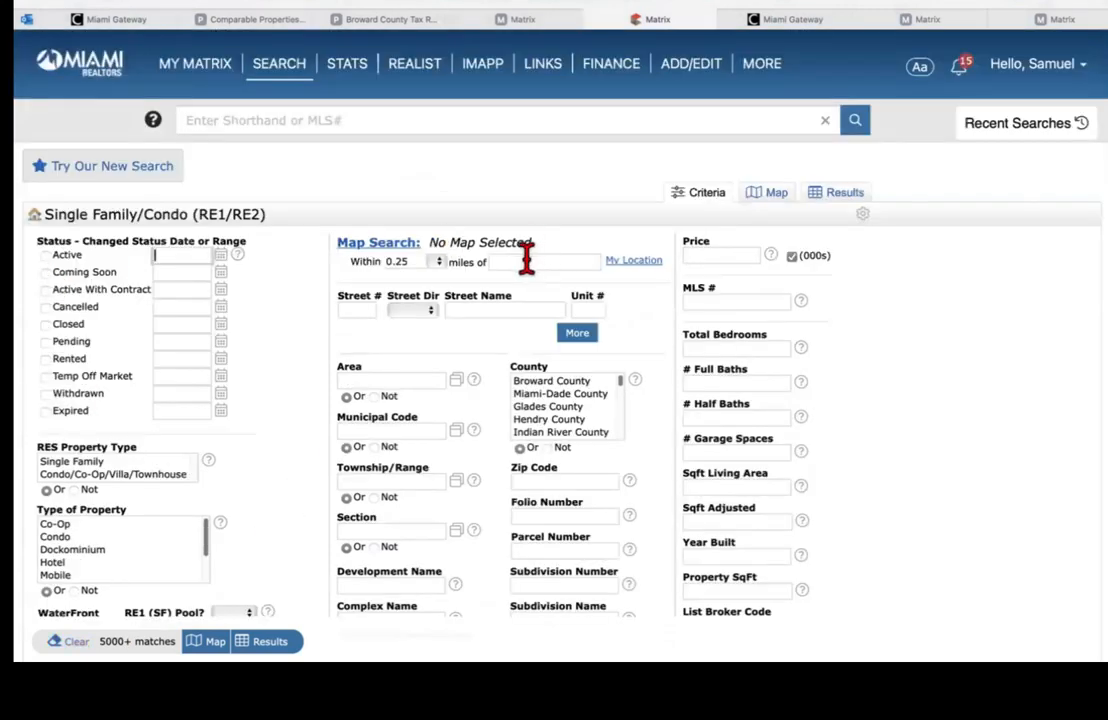
Step: Check Active, Active With Contract, Closed (trimmed to 0-110) and Pending statuses
left_click(45, 256)
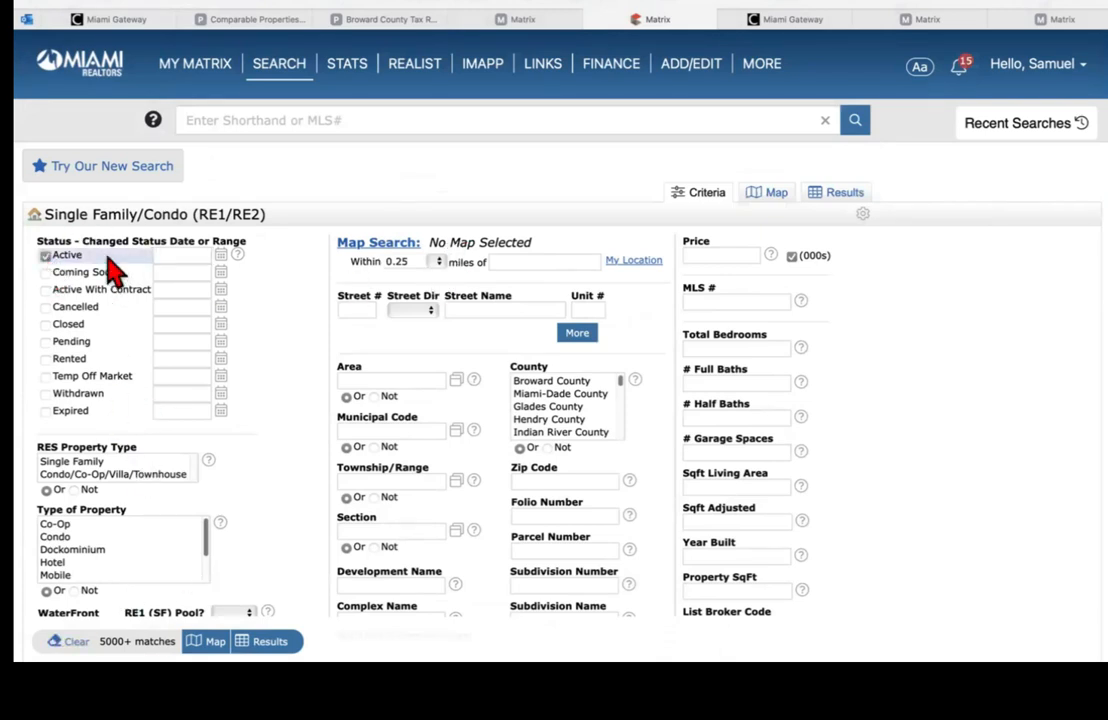
left_click(80, 292)
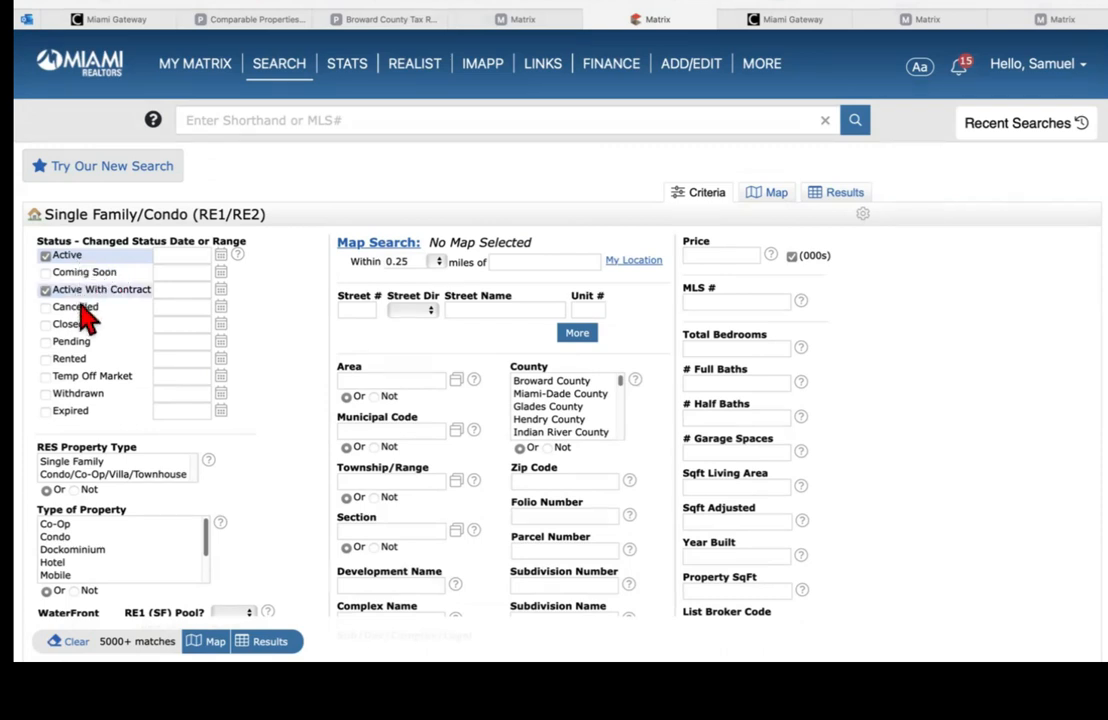
left_click(66, 327)
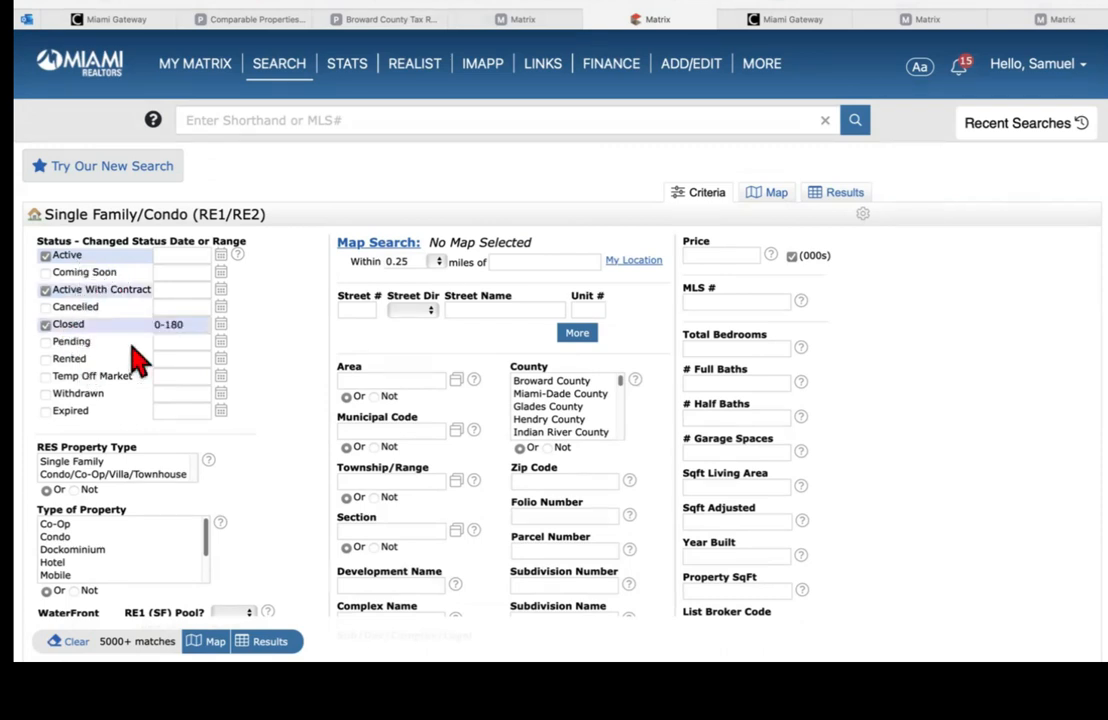
key("BackSpace")
type("10")
left_click(46, 342)
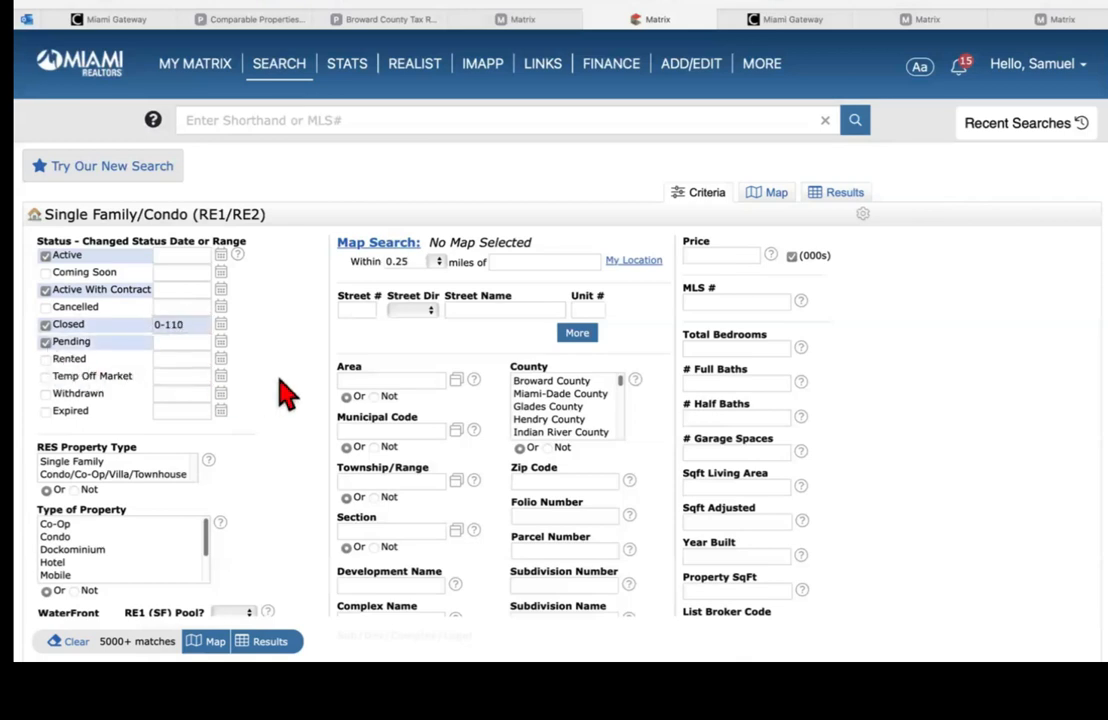
Step: Paste *silver lakes* into the subdivision field and accept the suggestion
scroll(554, 350, "down", 10)
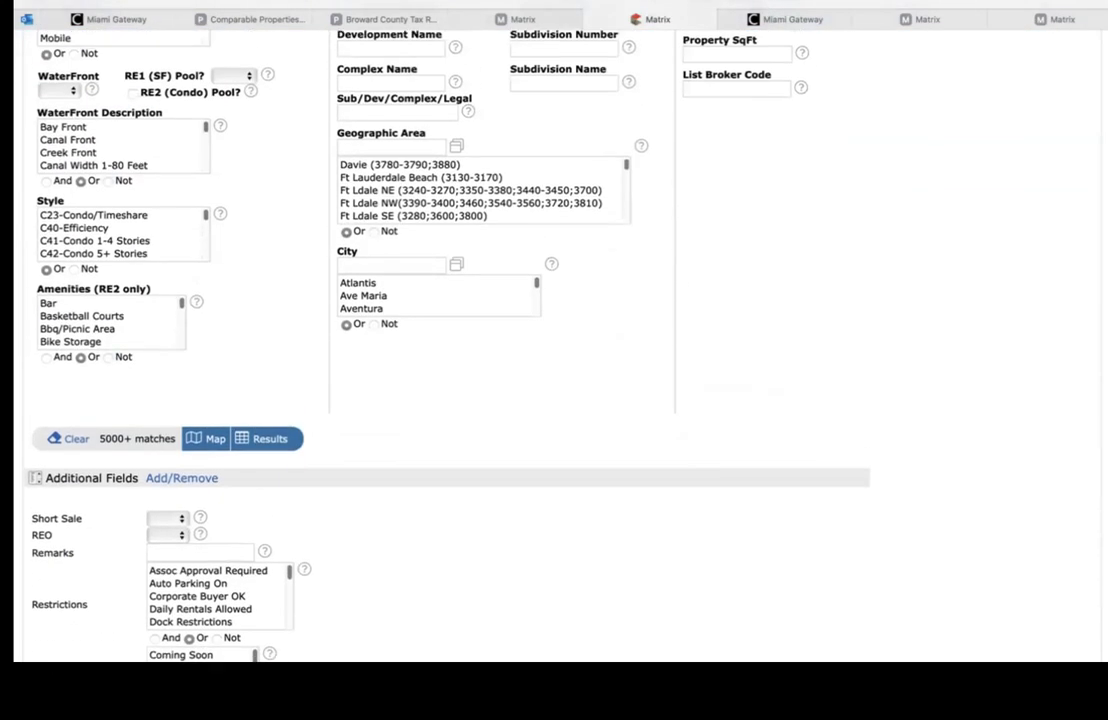
scroll(549, 215, "up", 1)
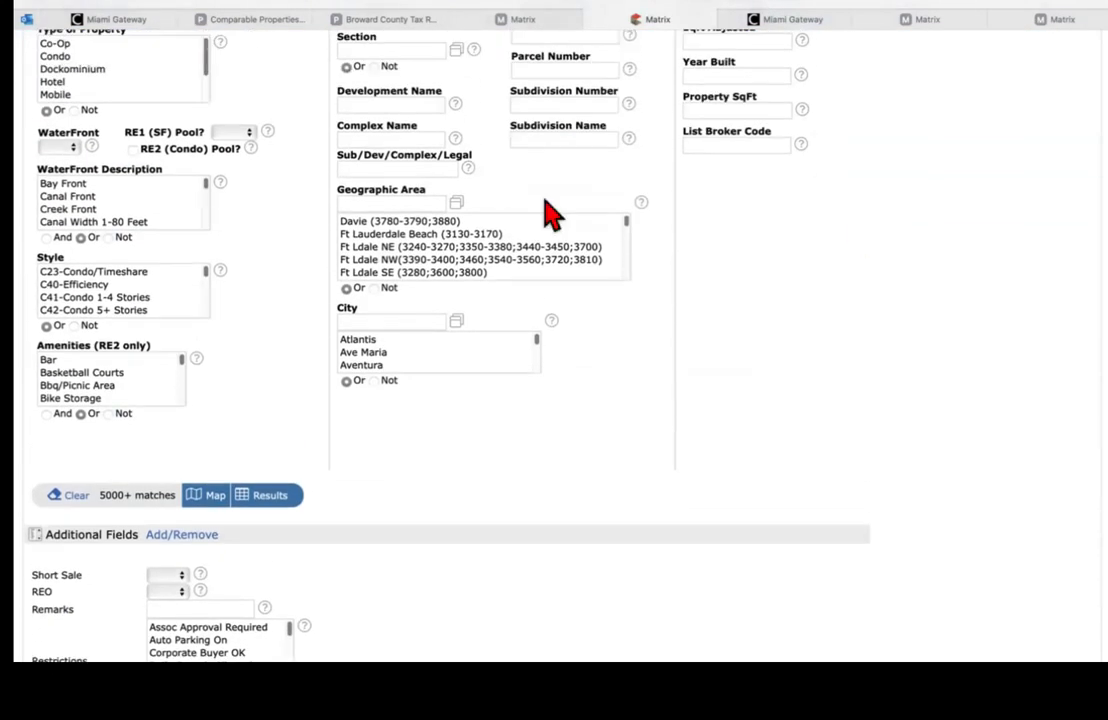
left_click(442, 172)
type("*silver lakes*")
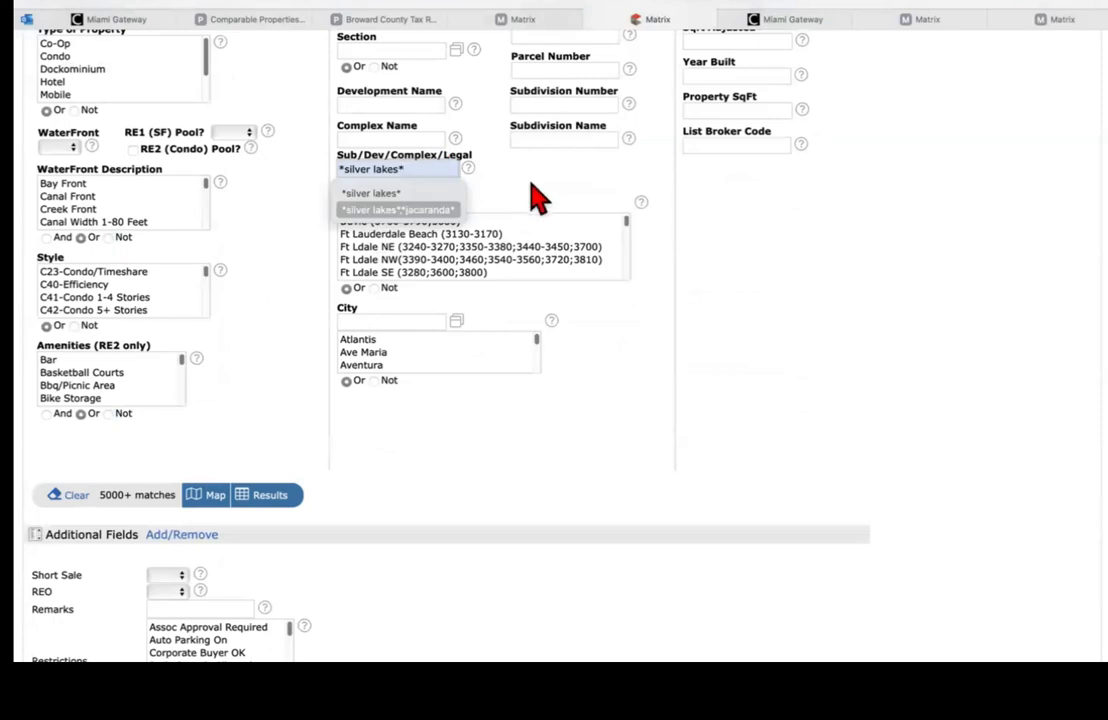
left_click(532, 181)
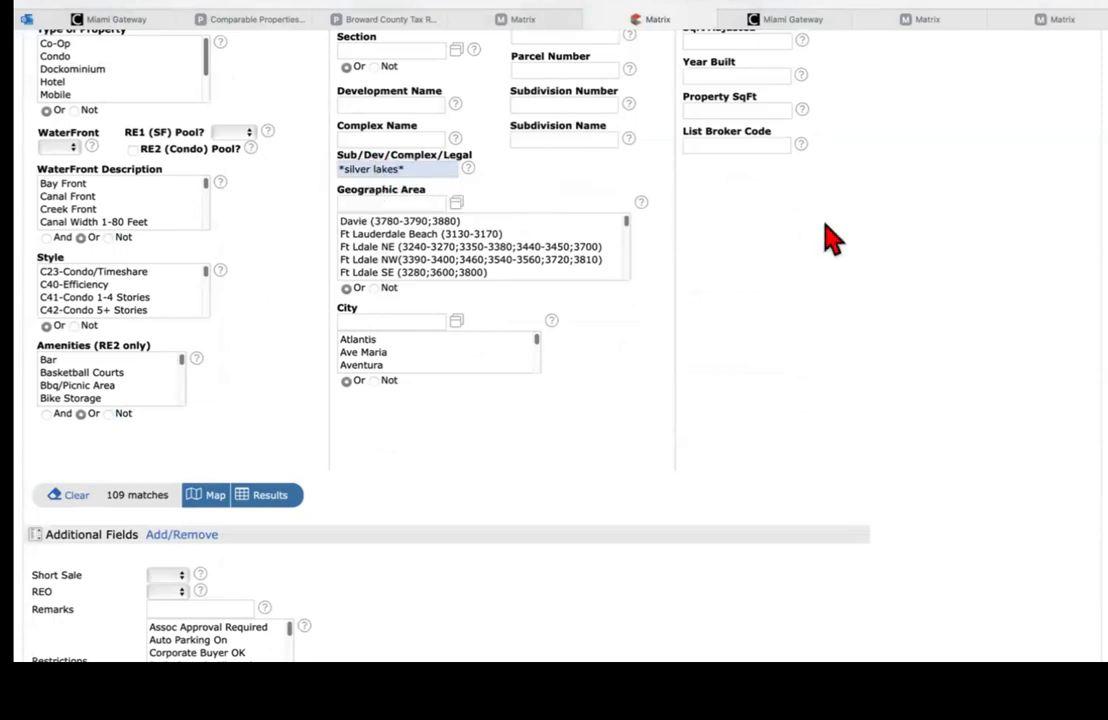
Step: Change the Closed status range from 0-110 to 0-90 days
scroll(831, 237, "up", 3)
scroll(203, 127, "up", 5)
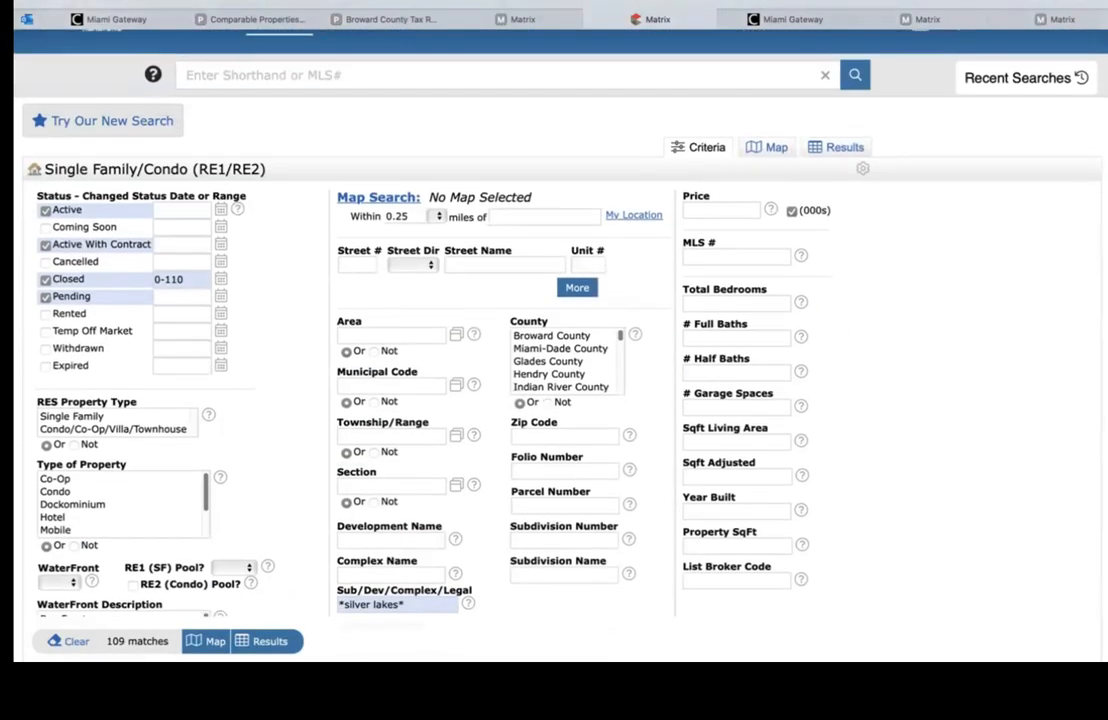
scroll(203, 127, "down", 3)
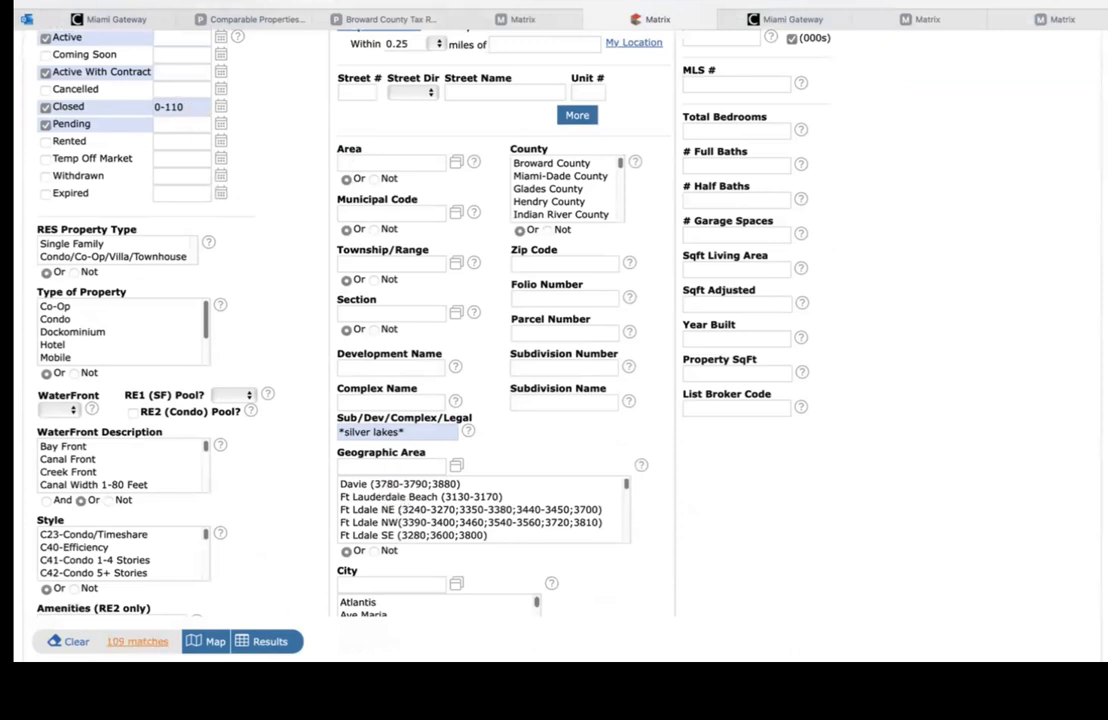
left_click(189, 110)
key("BackSpace")
key("BackSpace")
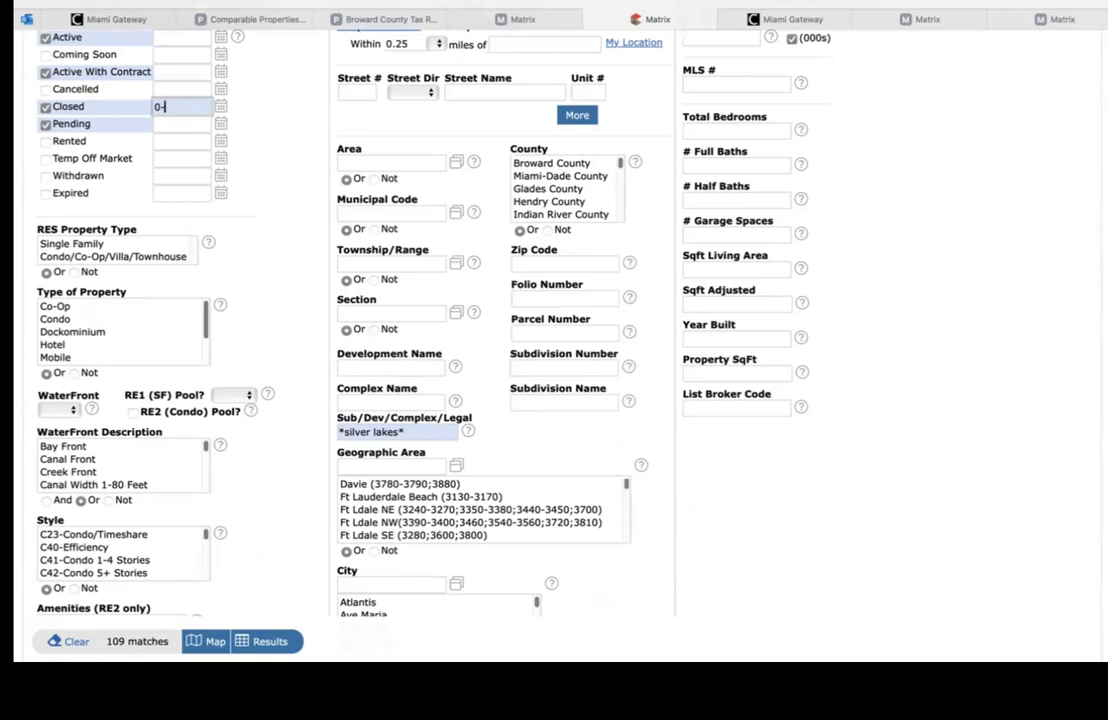
key("BackSpace")
type("90")
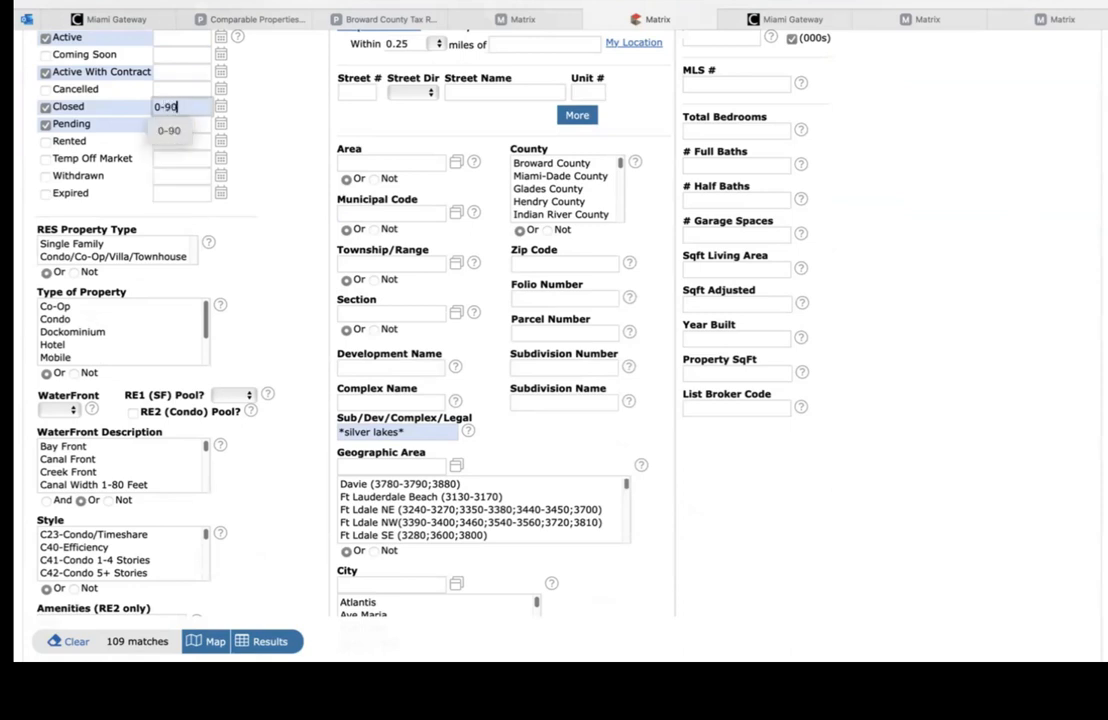
left_click(297, 117)
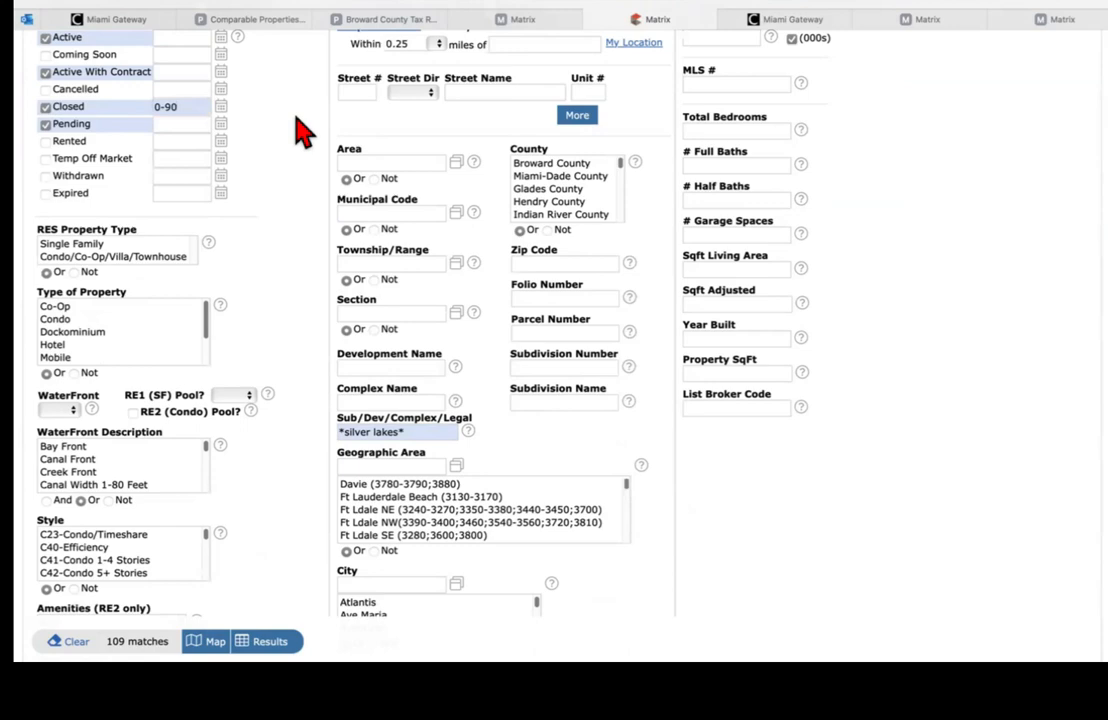
left_click(535, 22)
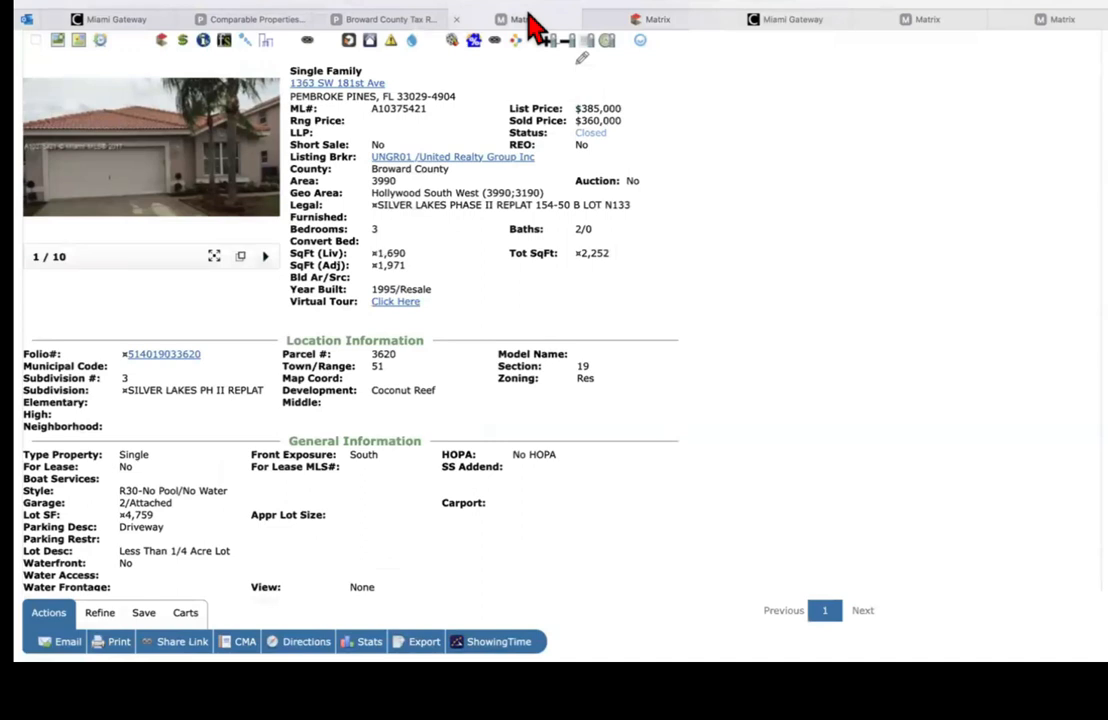
left_click(655, 22)
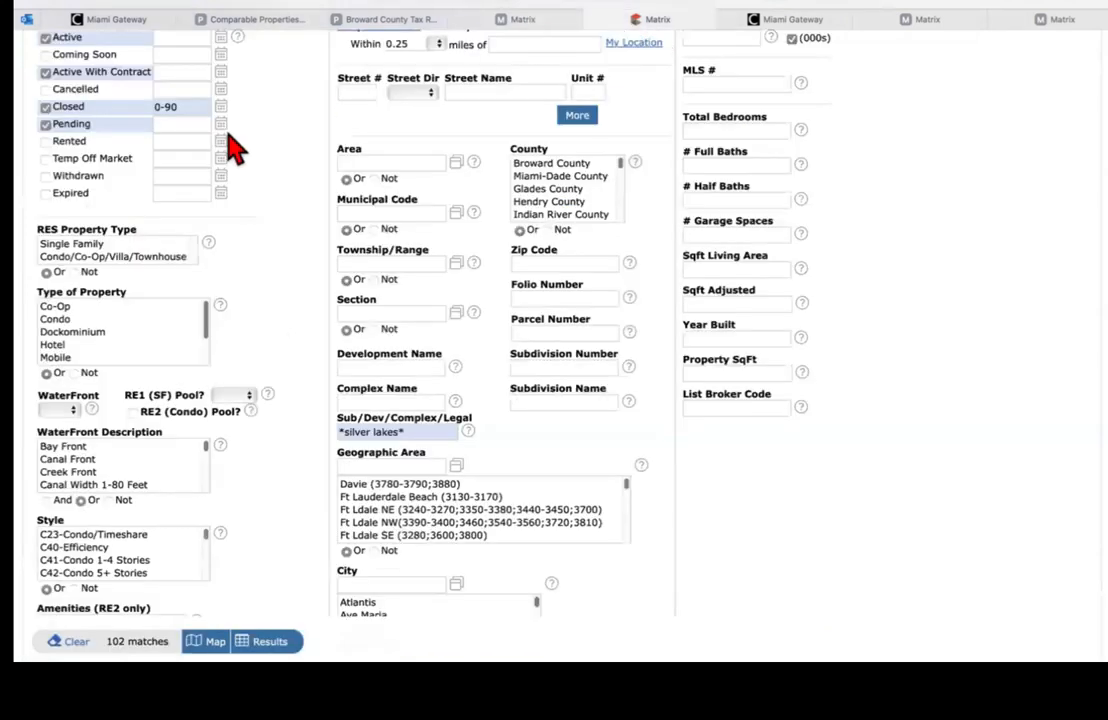
left_click(83, 245)
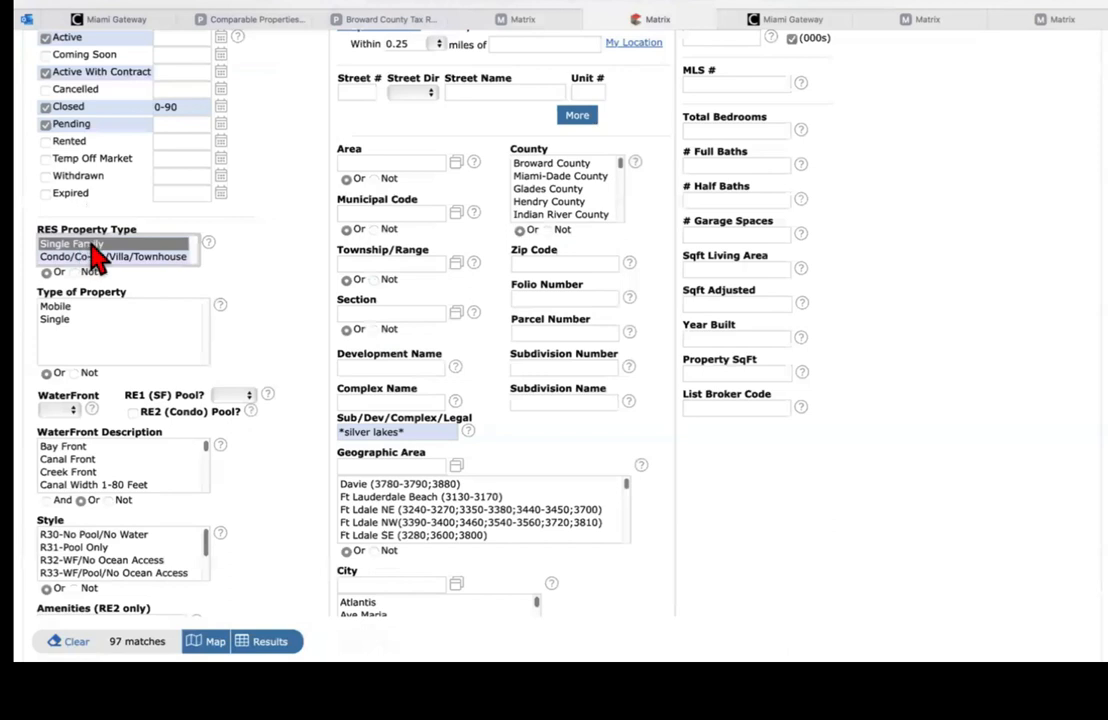
left_click(56, 321)
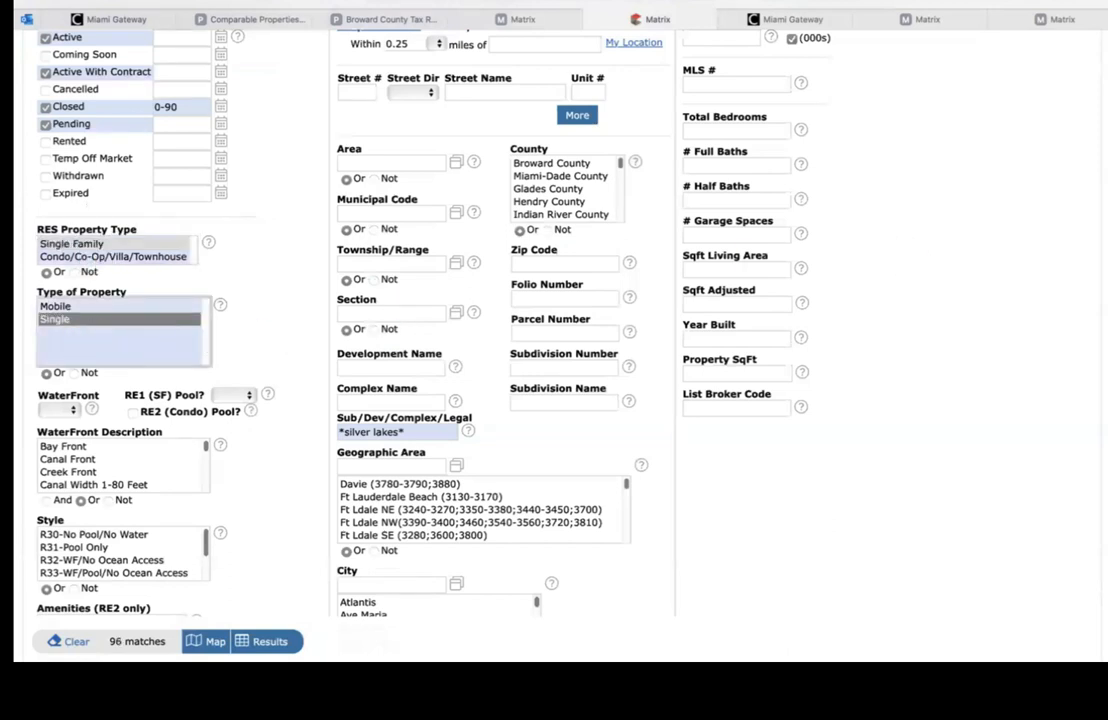
scroll(945, 183, "up", 3)
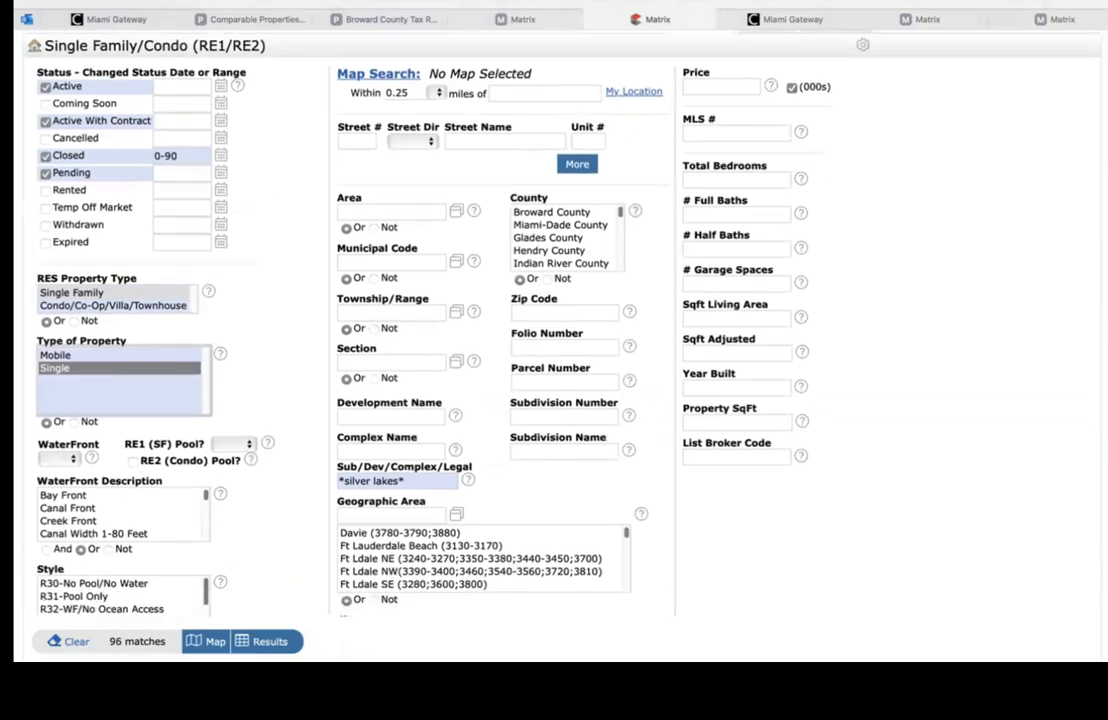
left_click(474, 28)
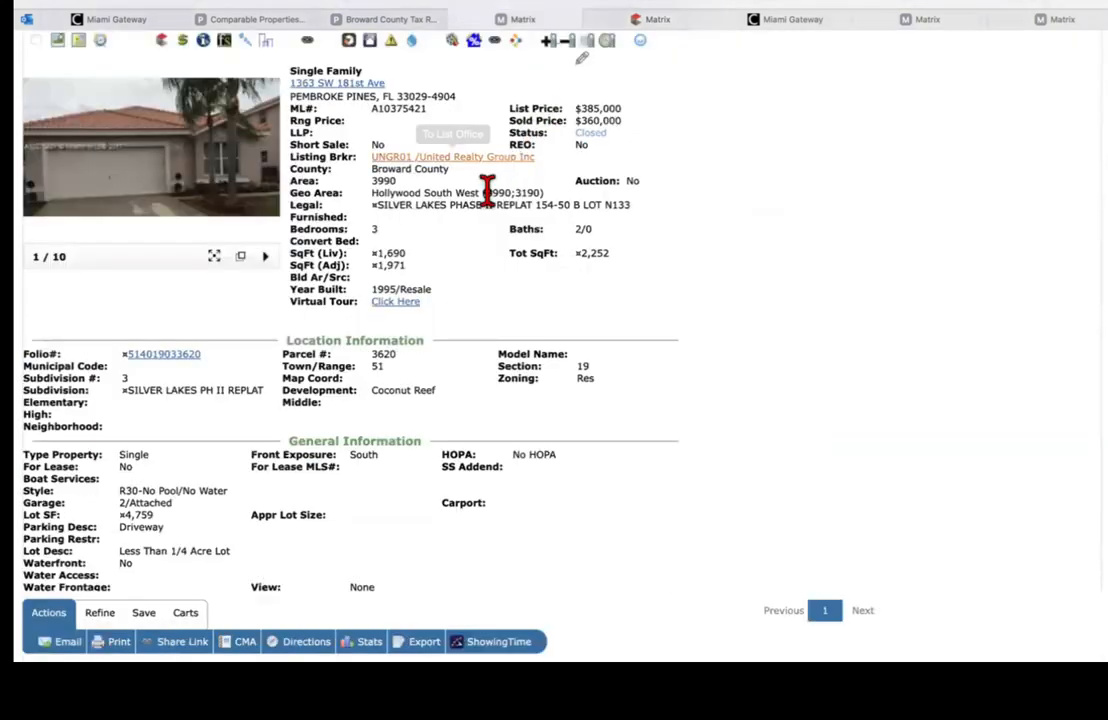
Step: Require 3 total bedrooms and 2 full baths (29 matches), then view the subject listing again
left_click(660, 19)
left_click(750, 180)
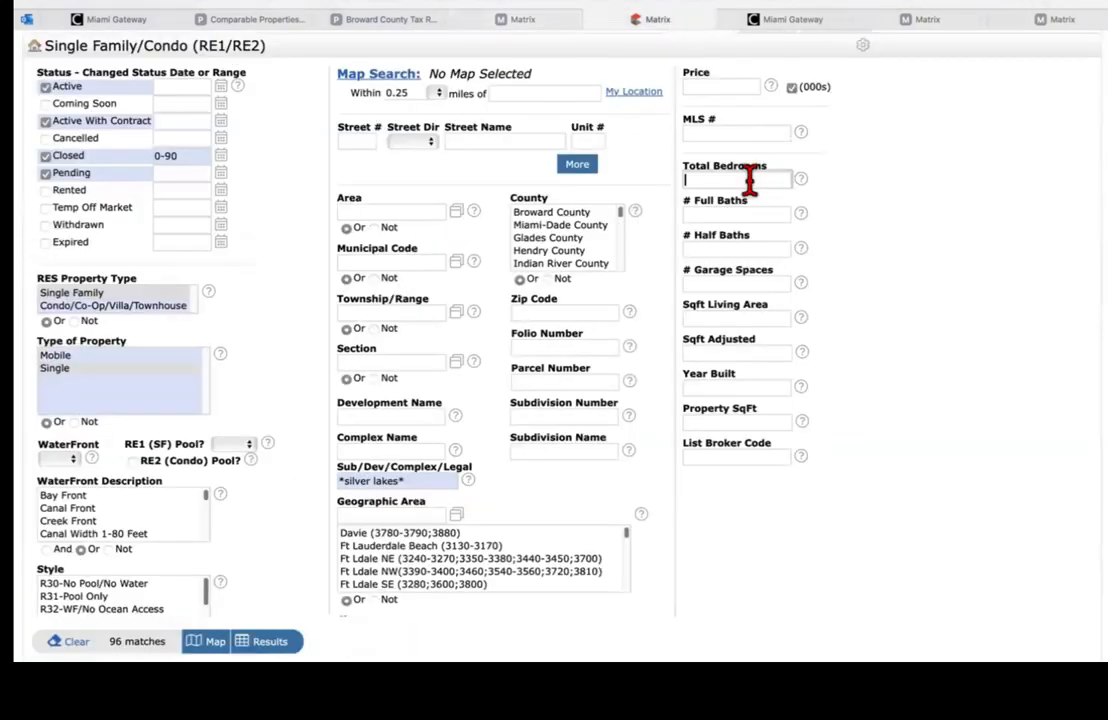
type("3")
left_click(742, 216)
type("2")
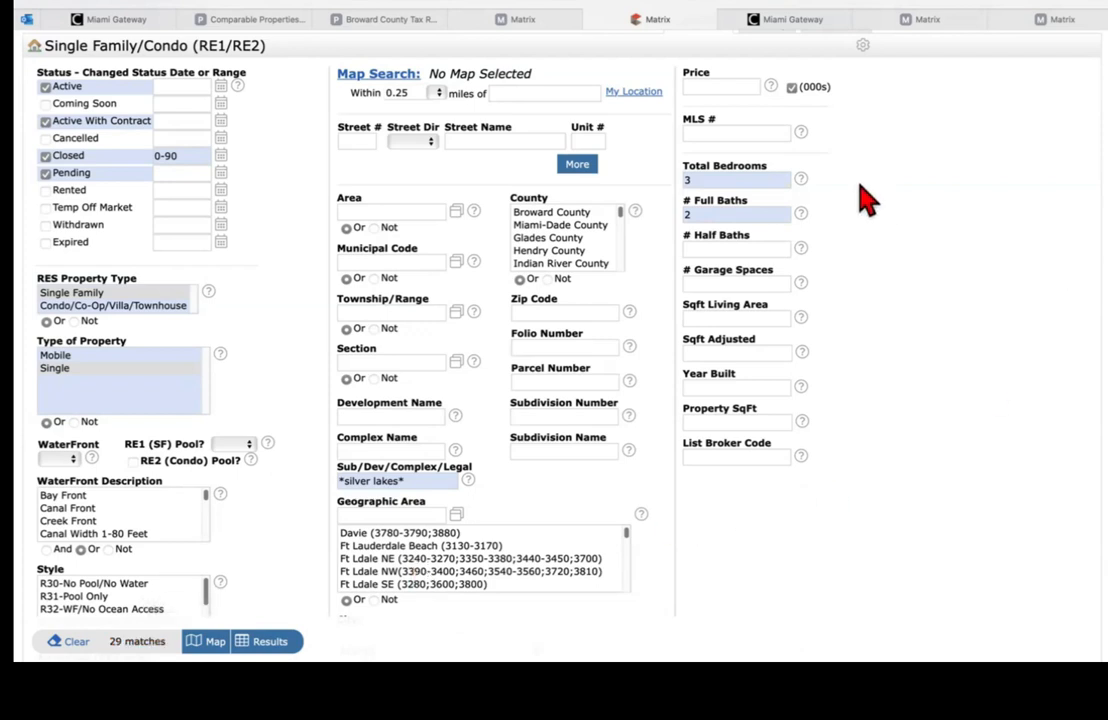
left_click(545, 20)
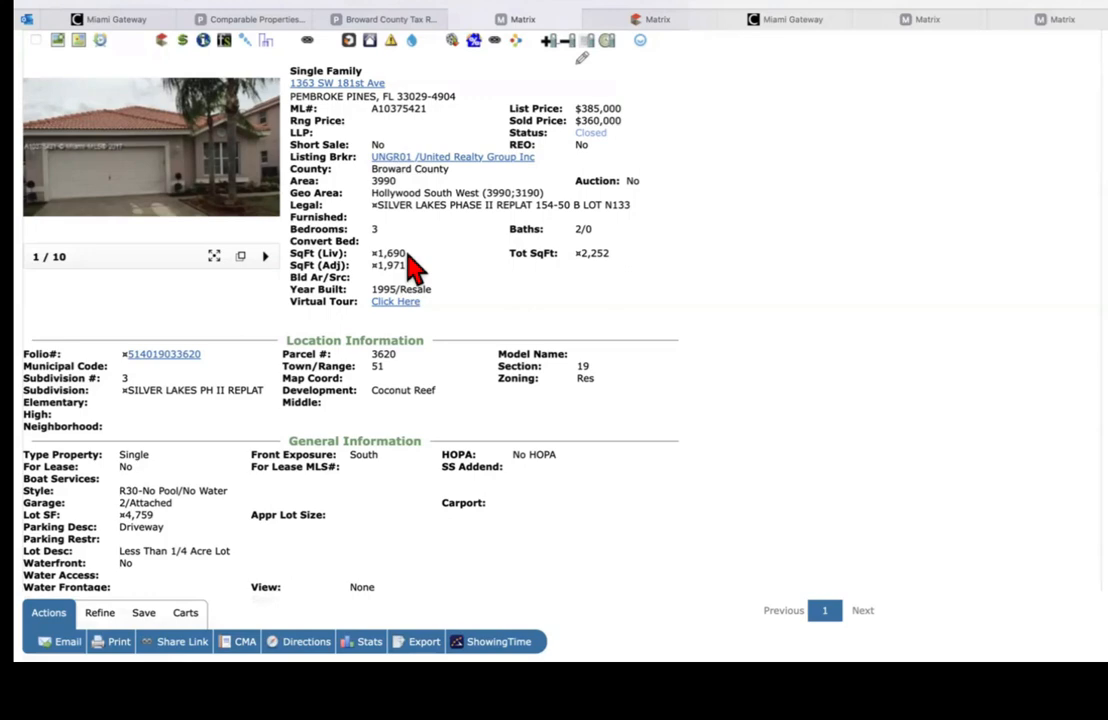
Step: Restrict Sqft Living Area to 1300-1950 for 20 matches, then recheck the subject listing
left_click(648, 20)
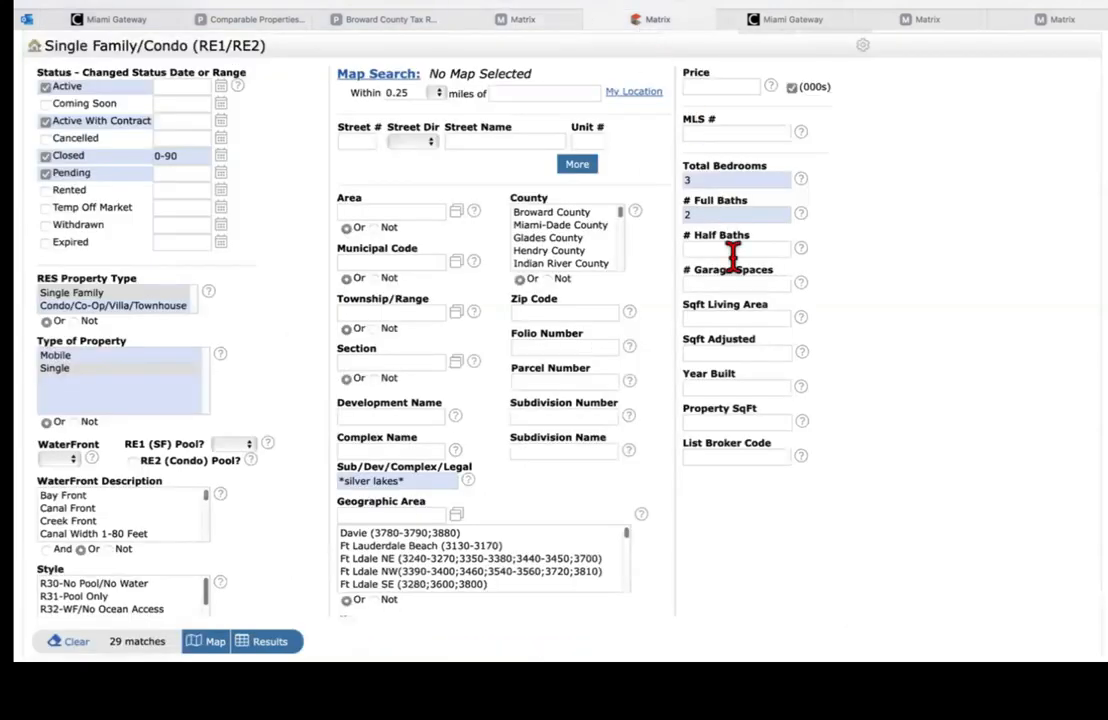
left_click(721, 320)
type("130")
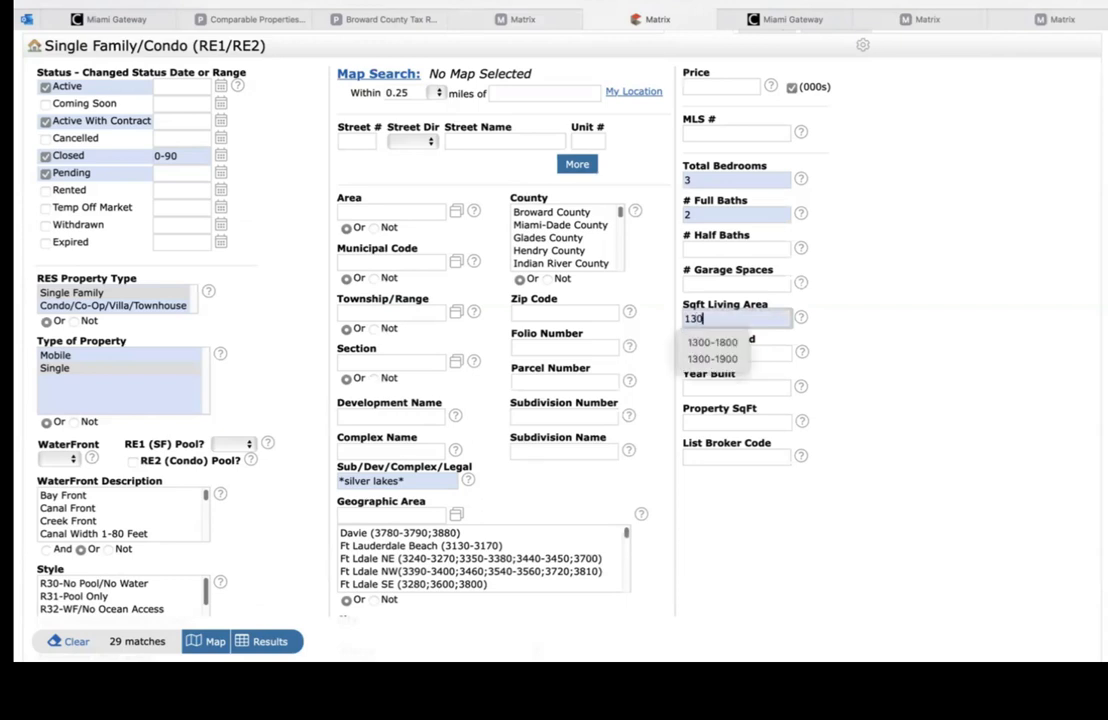
type("0-1950")
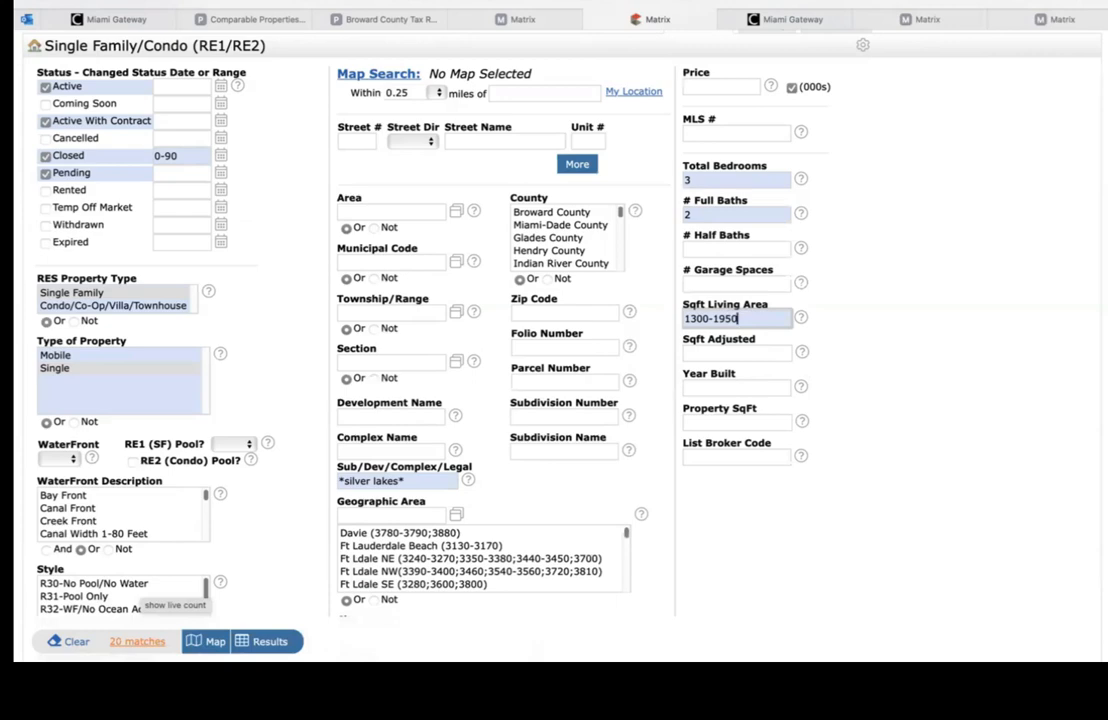
left_click(520, 20)
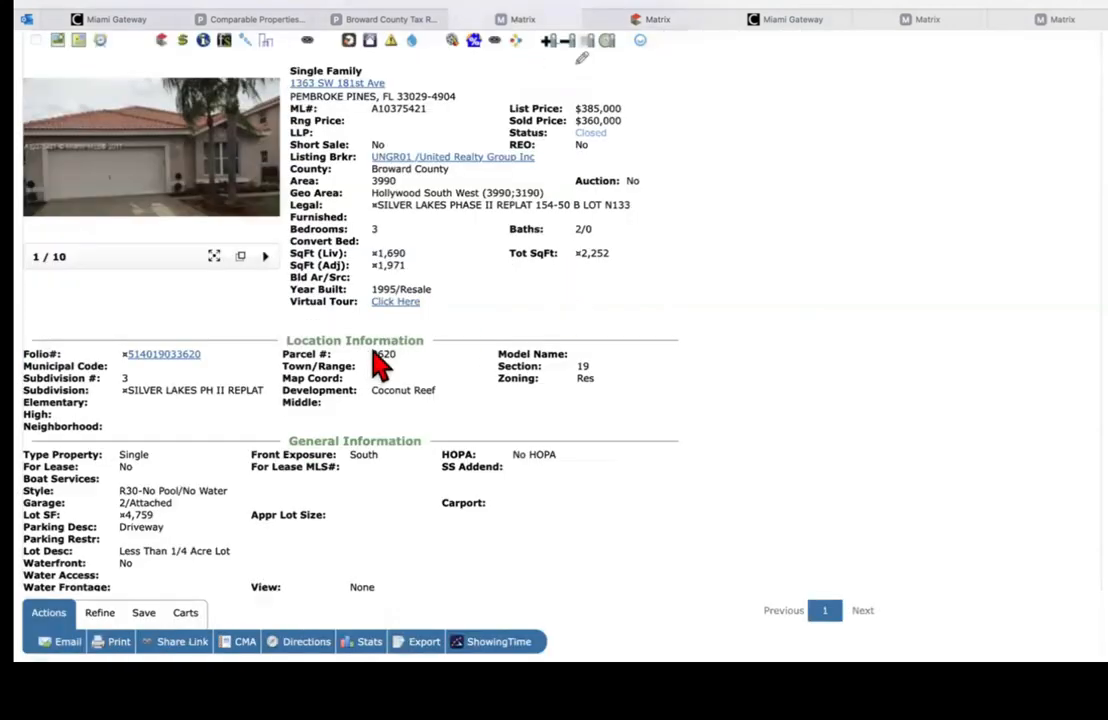
Step: Search the subject listing for 'water' to confirm it has no water feature
key("super+f")
type("wa")
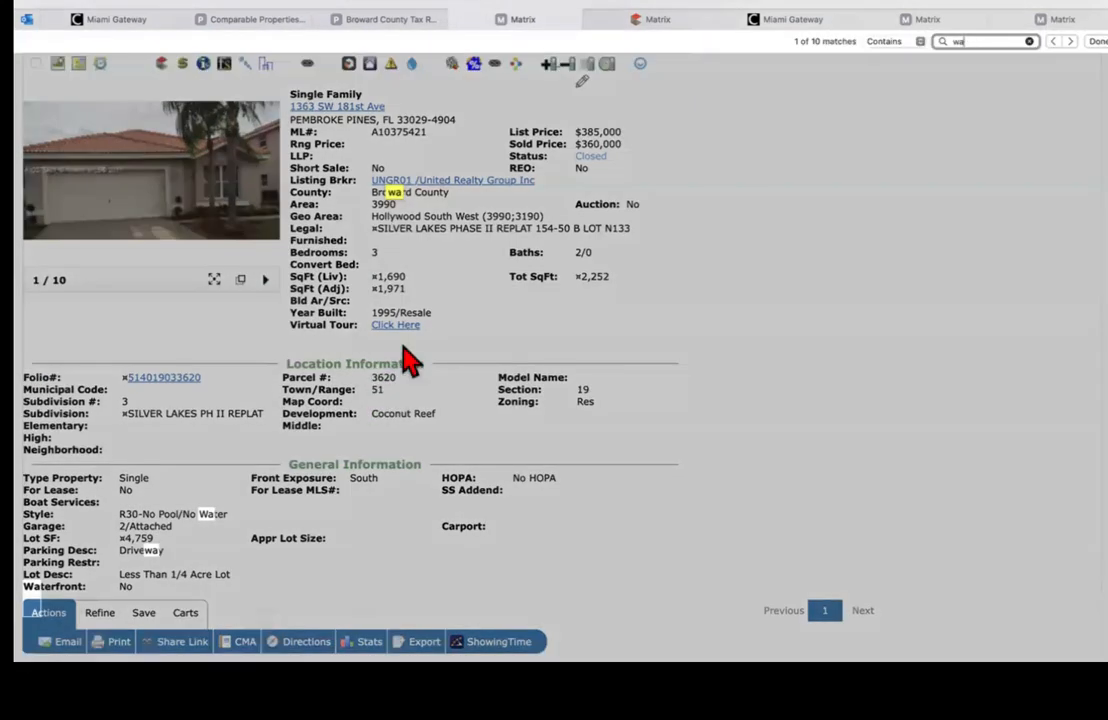
type("ter")
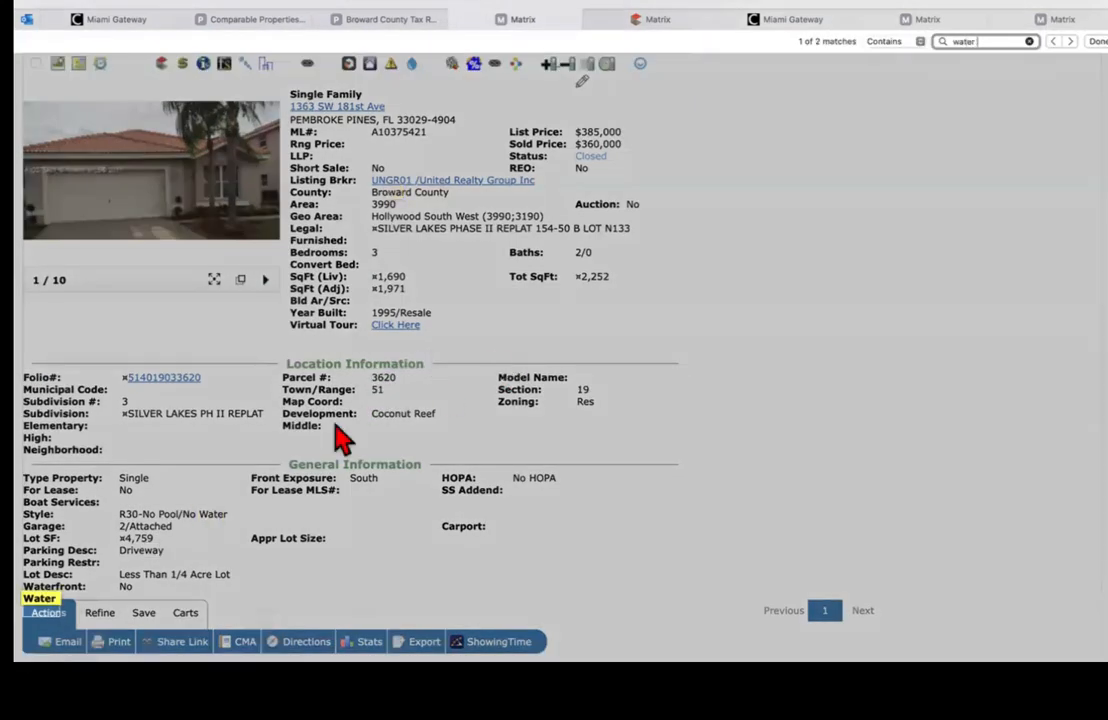
left_click(203, 514)
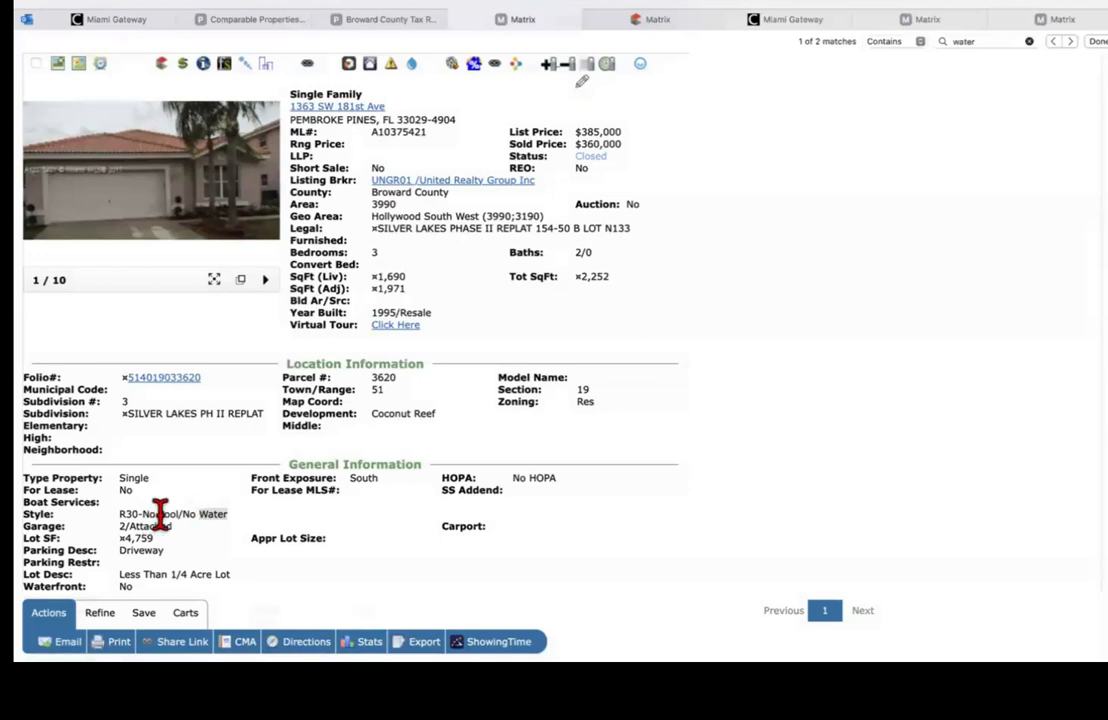
Step: Return to the search criteria form and scroll down to Additional Fields
mouse_move(138, 190)
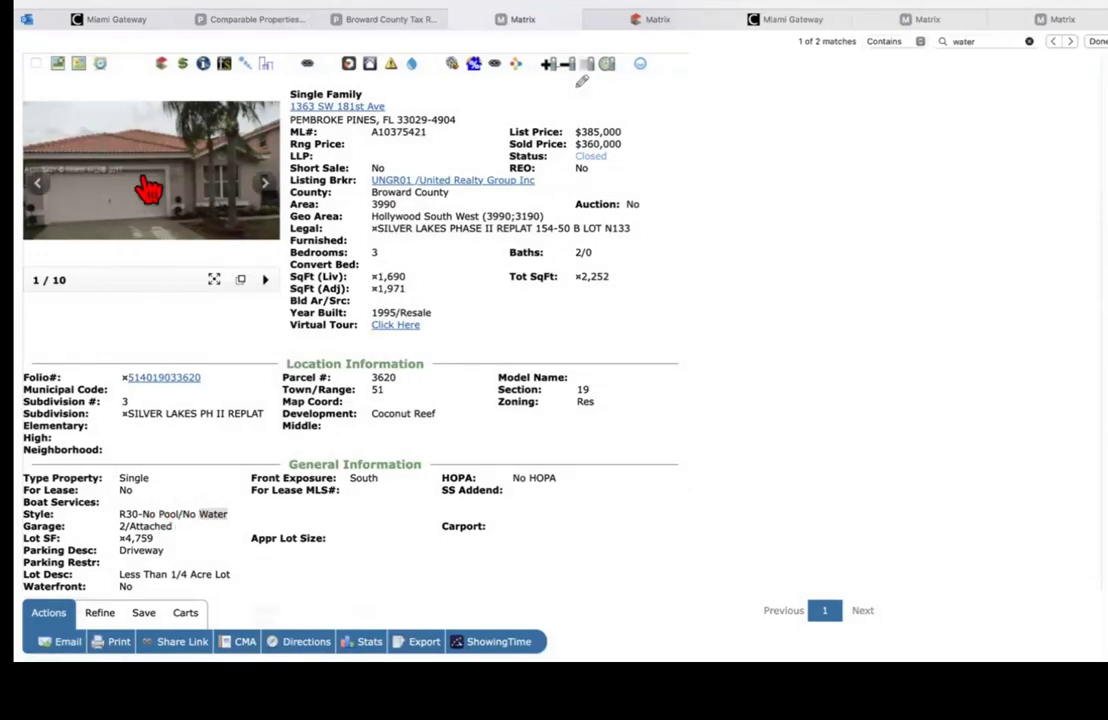
left_click(680, 22)
scroll(890, 240, "down", 8)
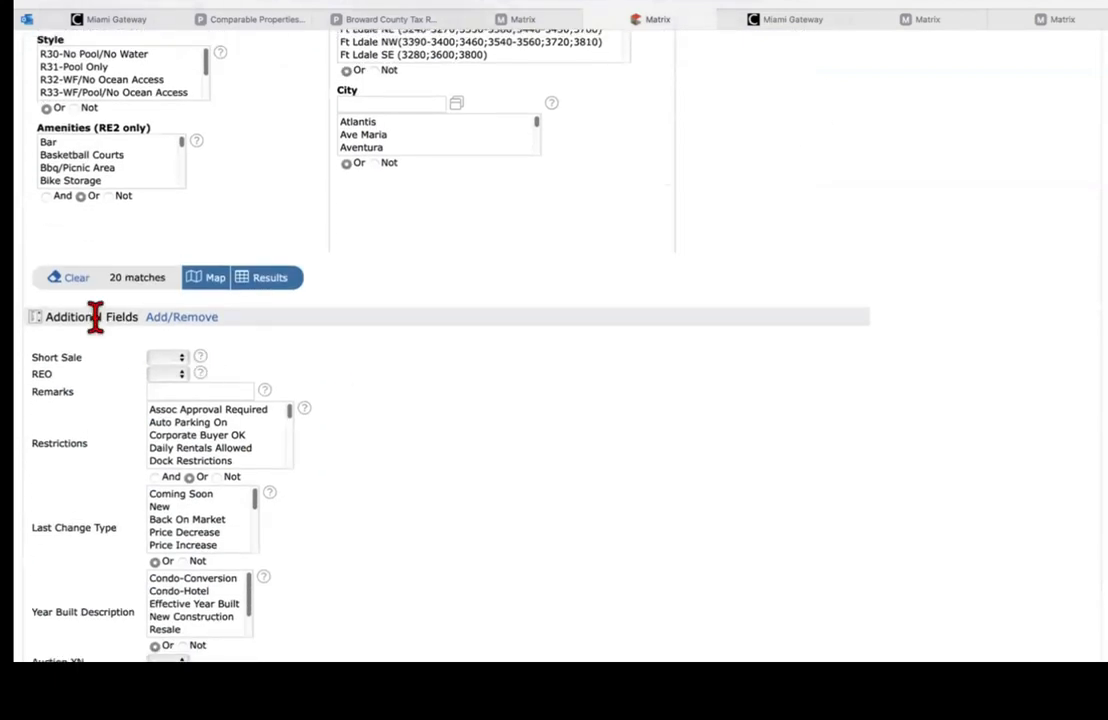
left_click(176, 318)
left_click(111, 407)
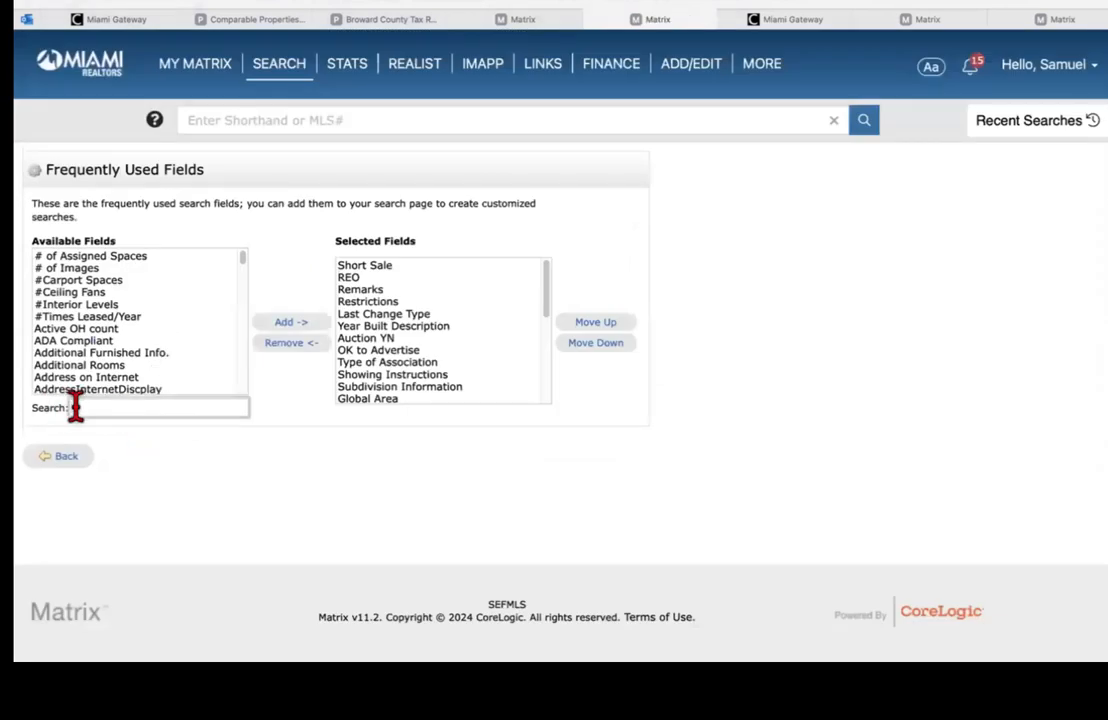
type("design des")
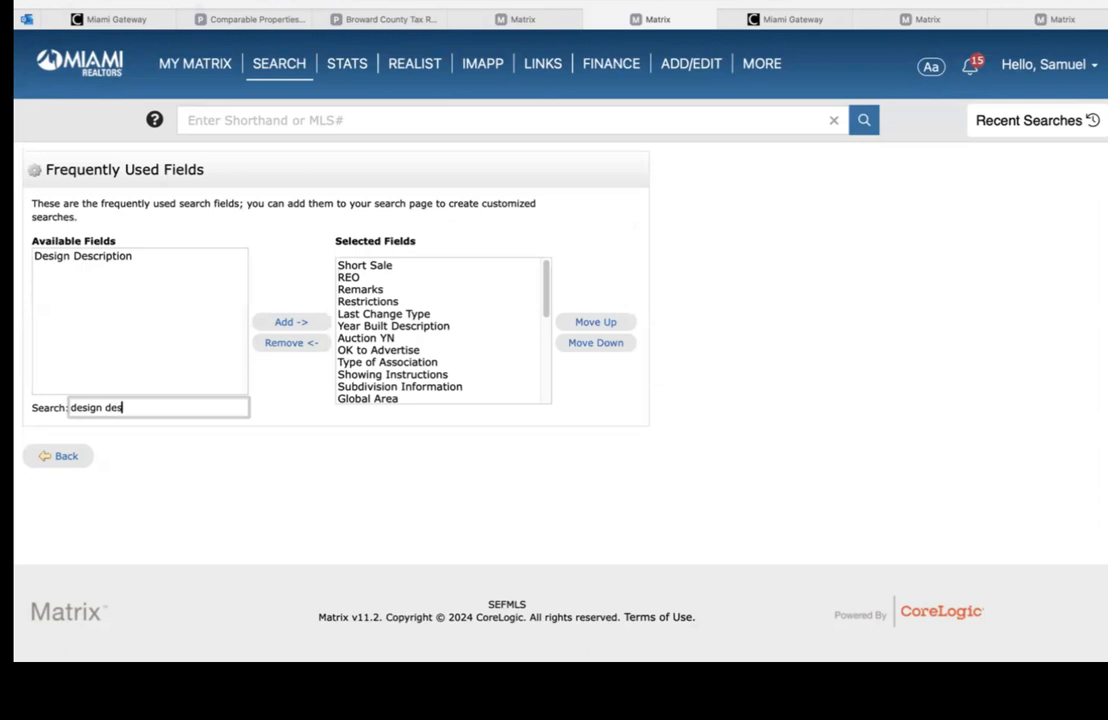
type("ci")
key("BackSpace")
left_click(120, 257)
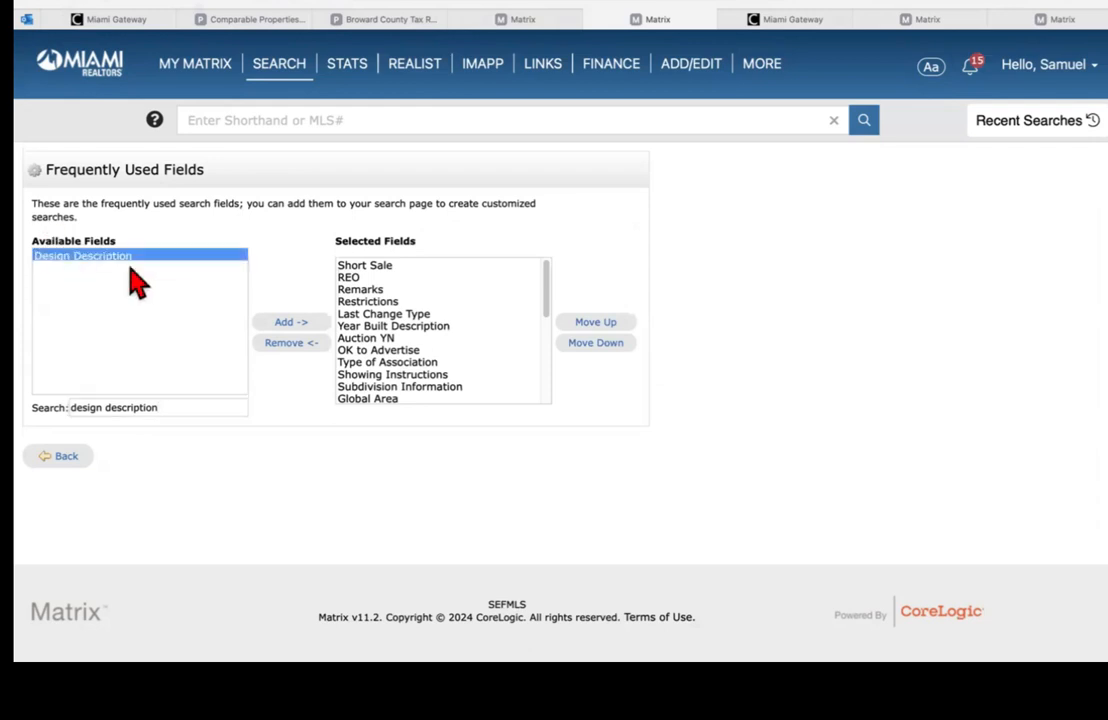
left_click(288, 323)
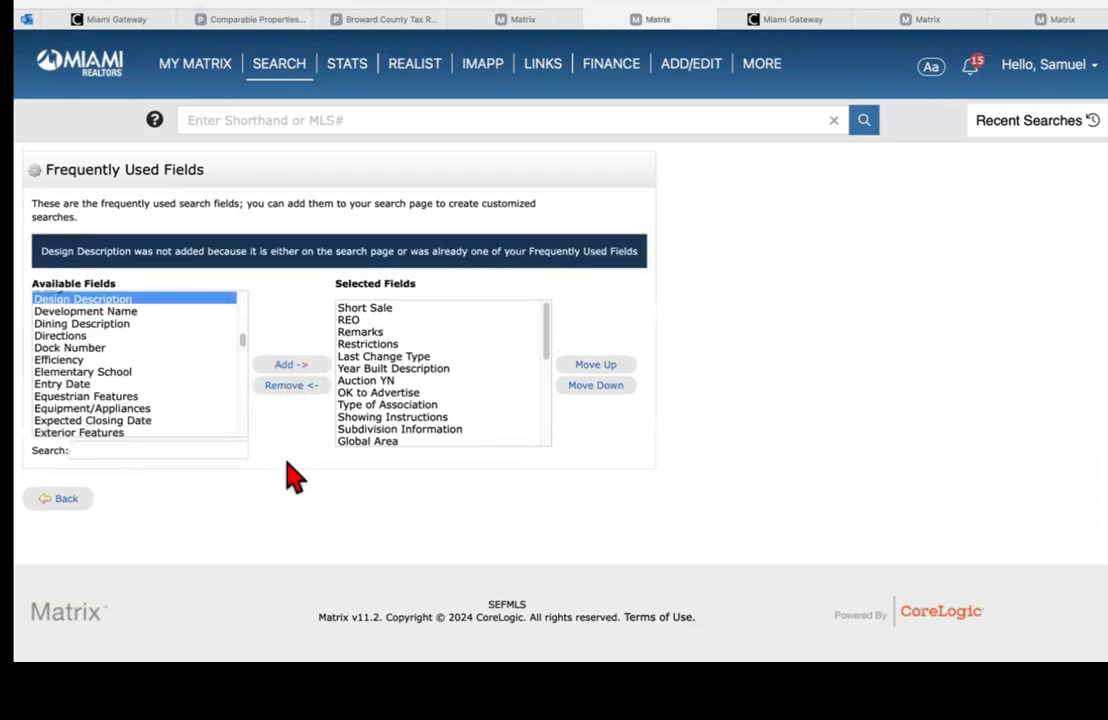
left_click(64, 497)
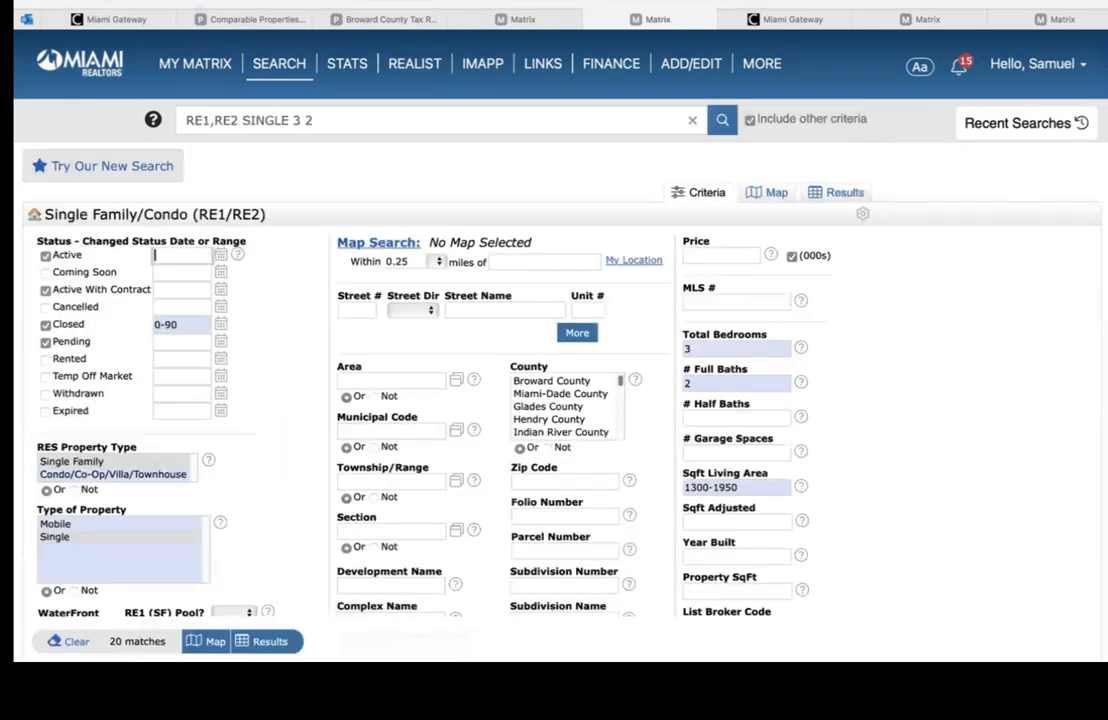
Step: Select One Story in the Design Description list, narrowing the search to 14 matches
scroll(560, 340, "down", 15)
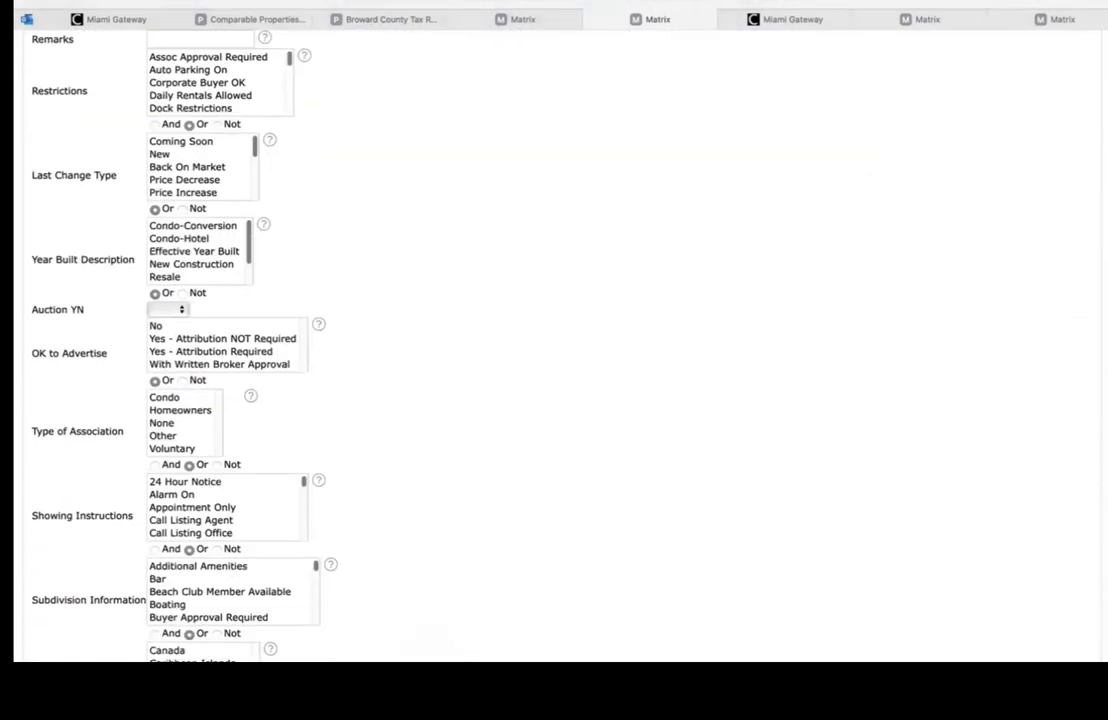
scroll(560, 340, "up", 1)
scroll(560, 340, "down", 10)
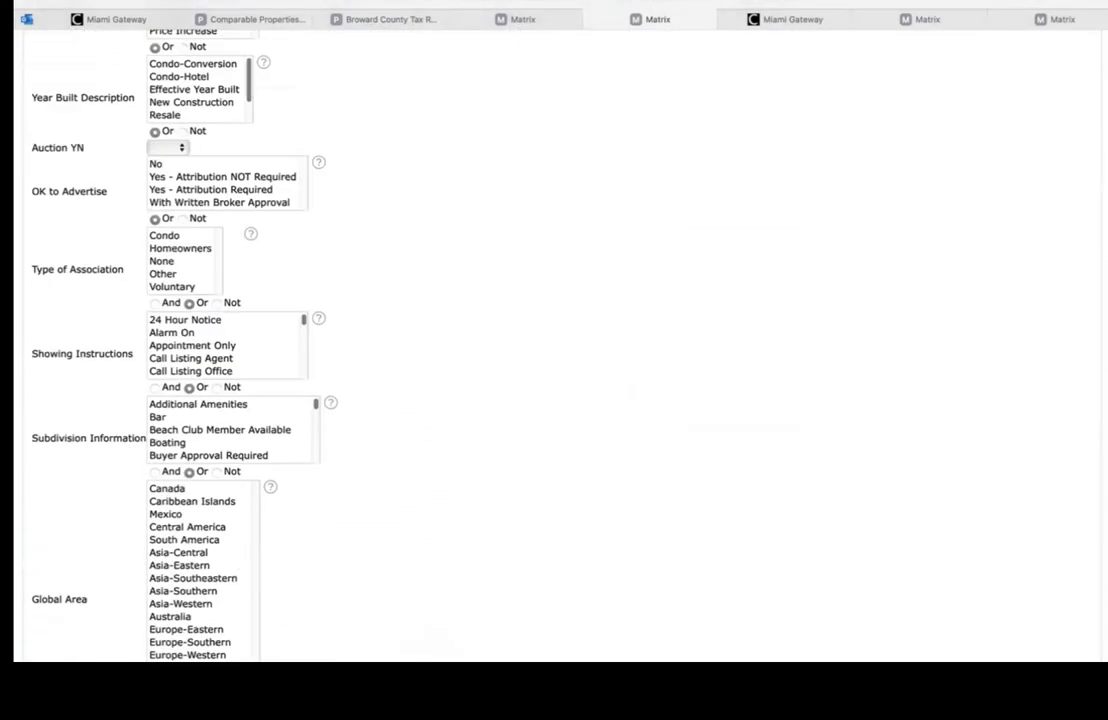
scroll(560, 340, "down", 5)
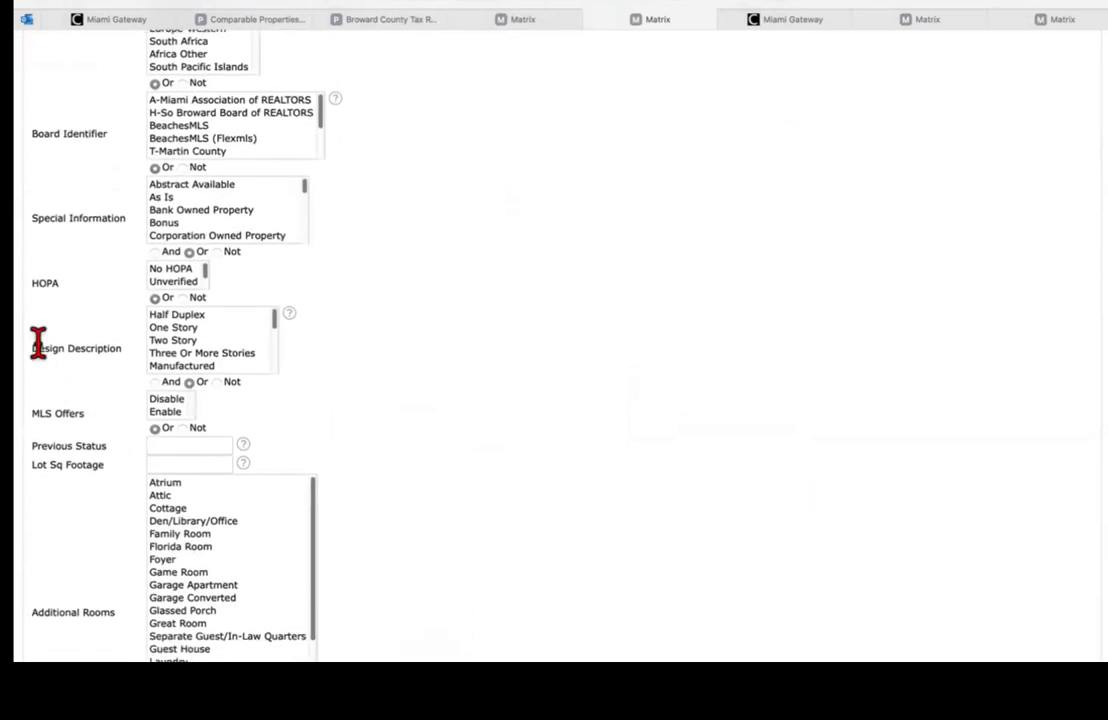
left_click(172, 329)
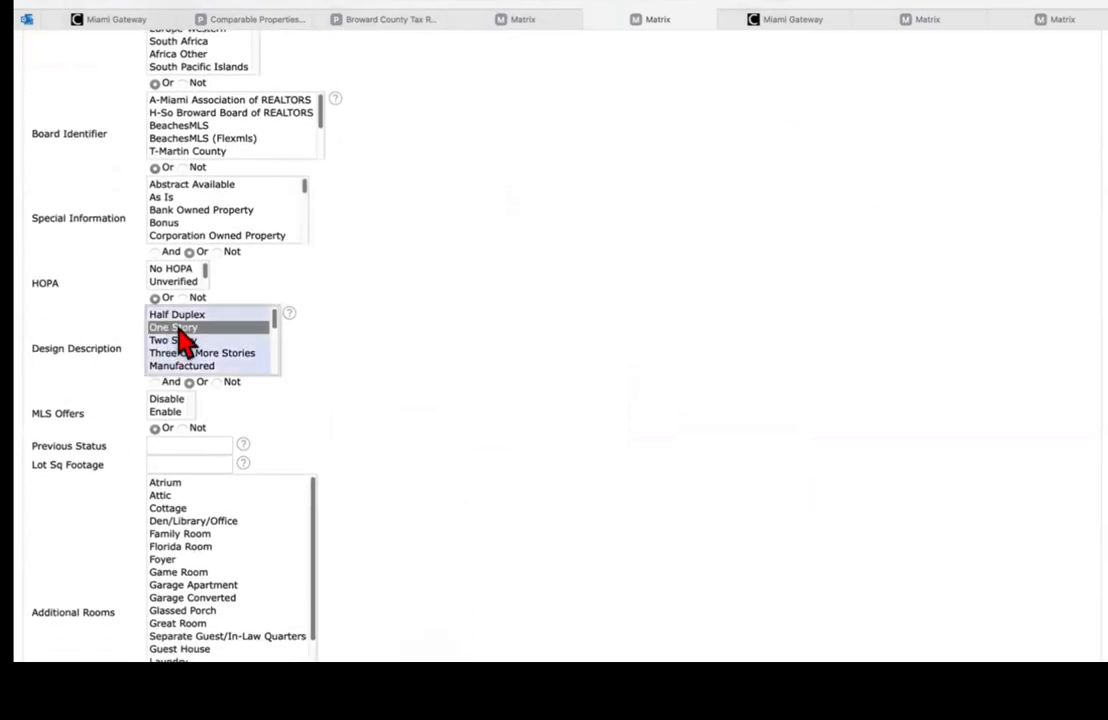
scroll(364, 340, "up", 10)
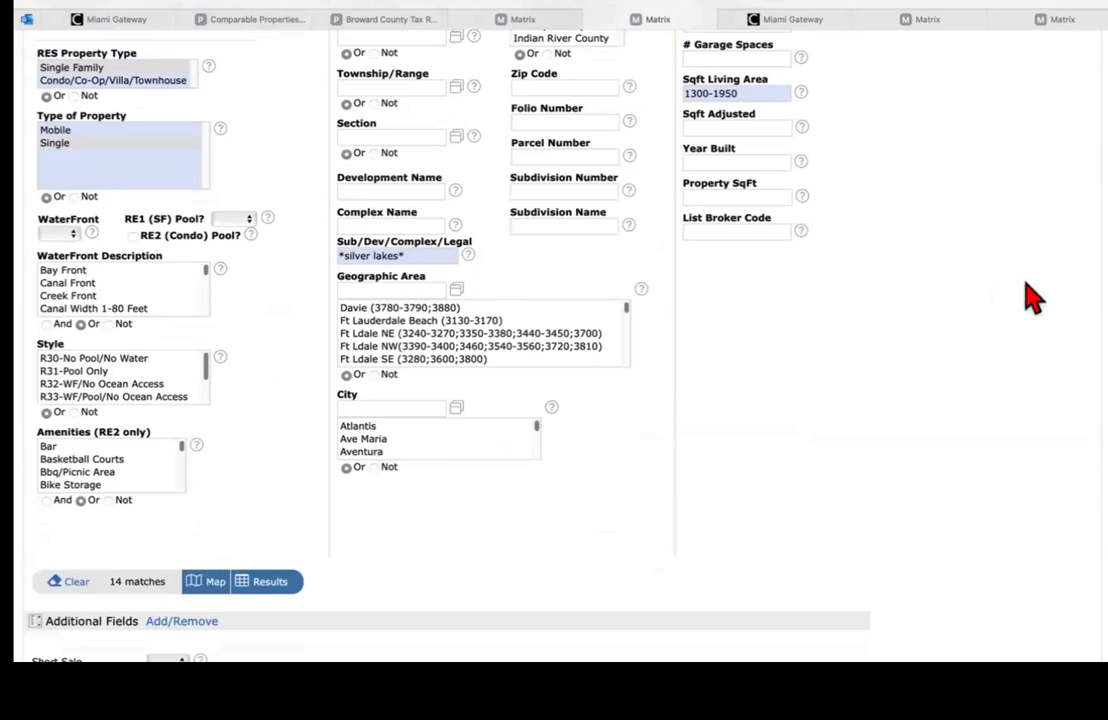
Step: Select the R30-No Pool/No Water through R33 styles, leaving 11 matches
left_click(530, 24)
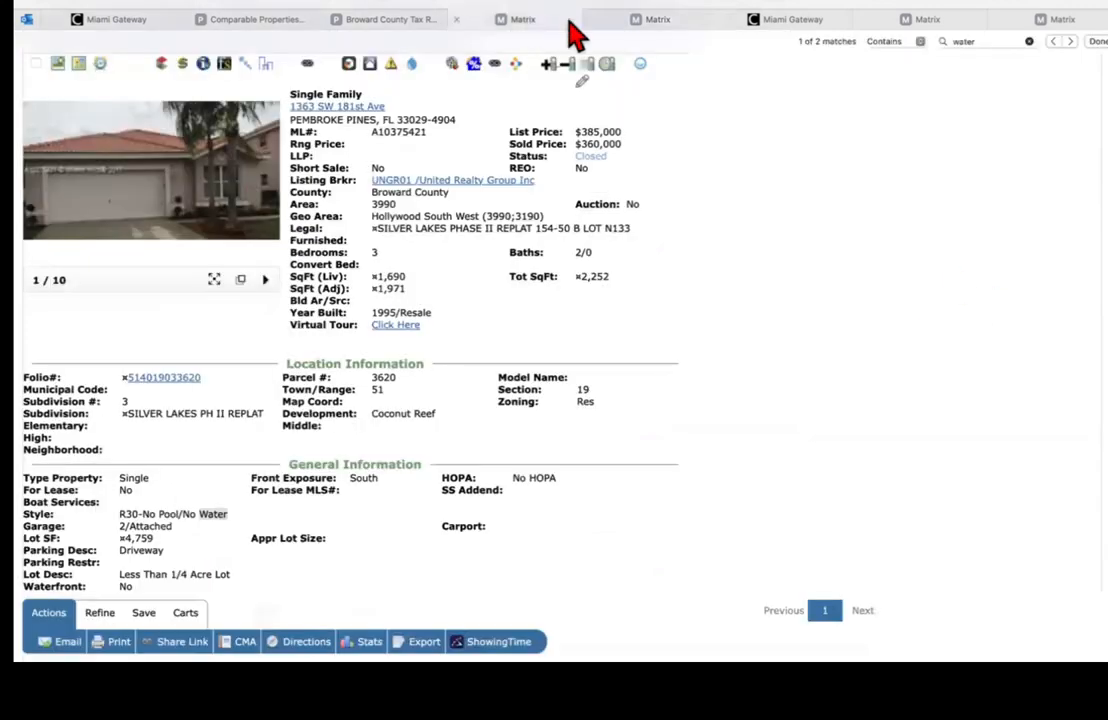
left_click(684, 31)
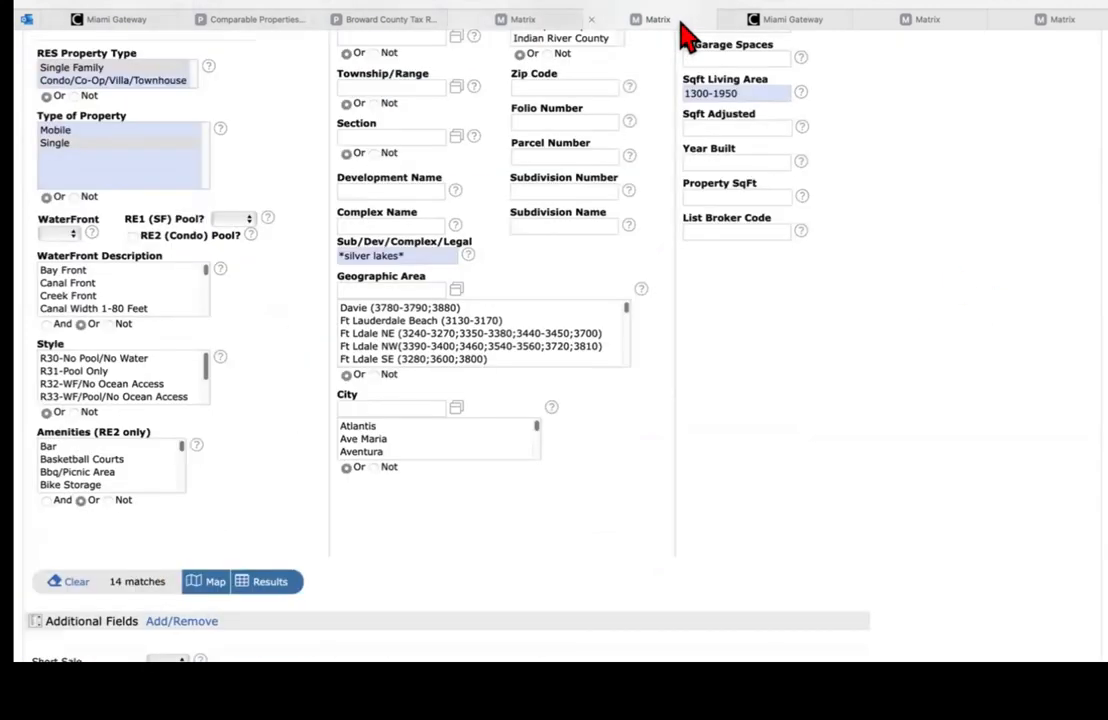
left_click(68, 360)
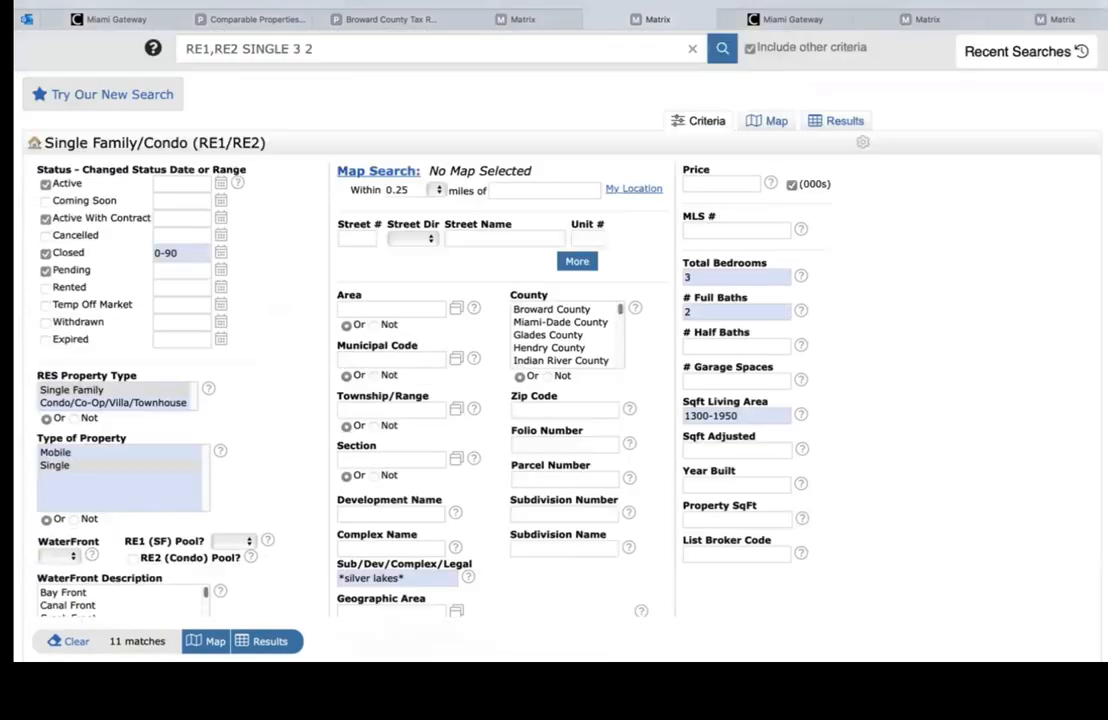
scroll(300, 255, "up", 5)
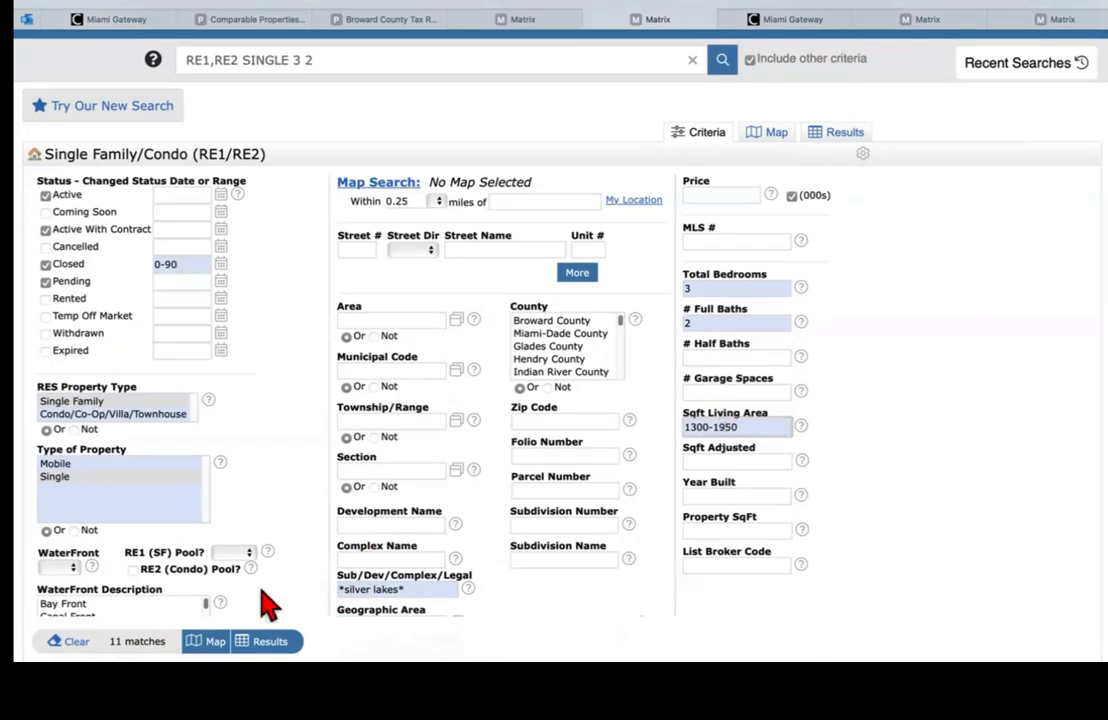
scroll(554, 380, "down", 5)
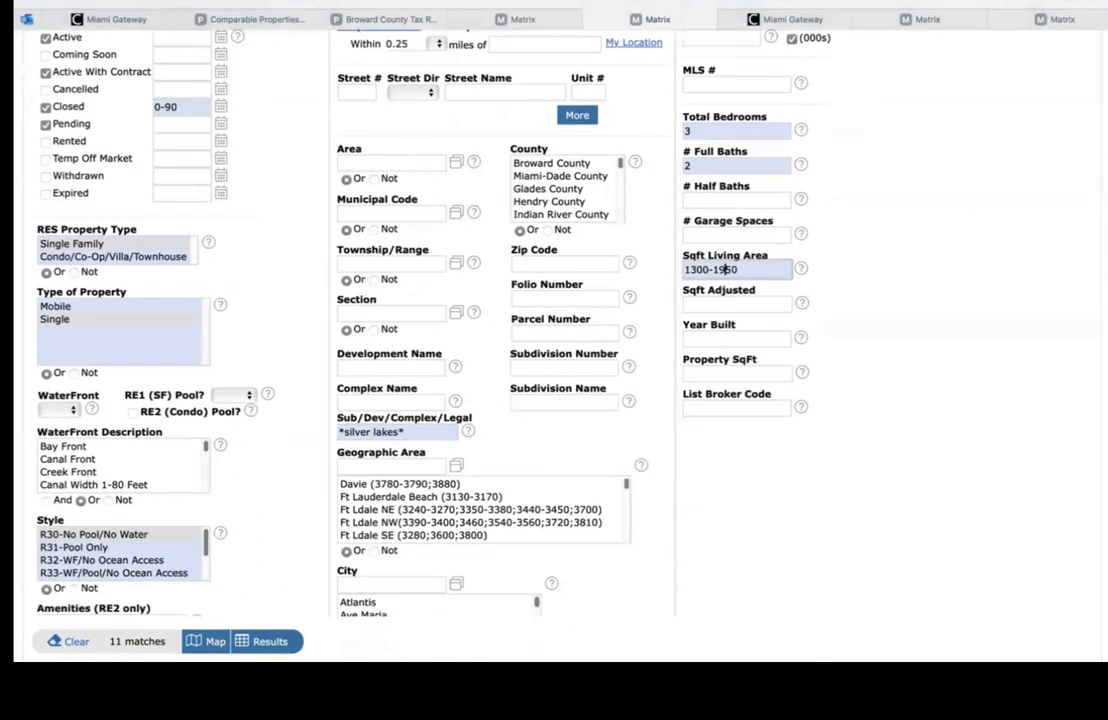
Step: Search the comparable's listing for 'water fro' to confirm it isn't waterfront
left_click(544, 22)
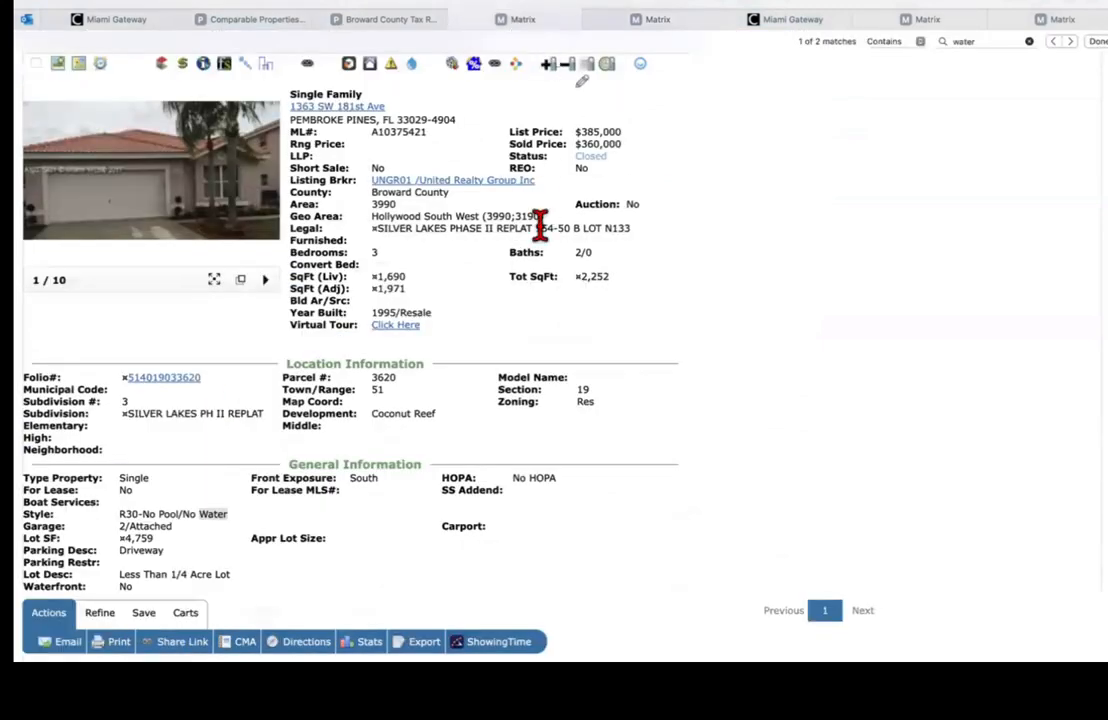
key("super+f")
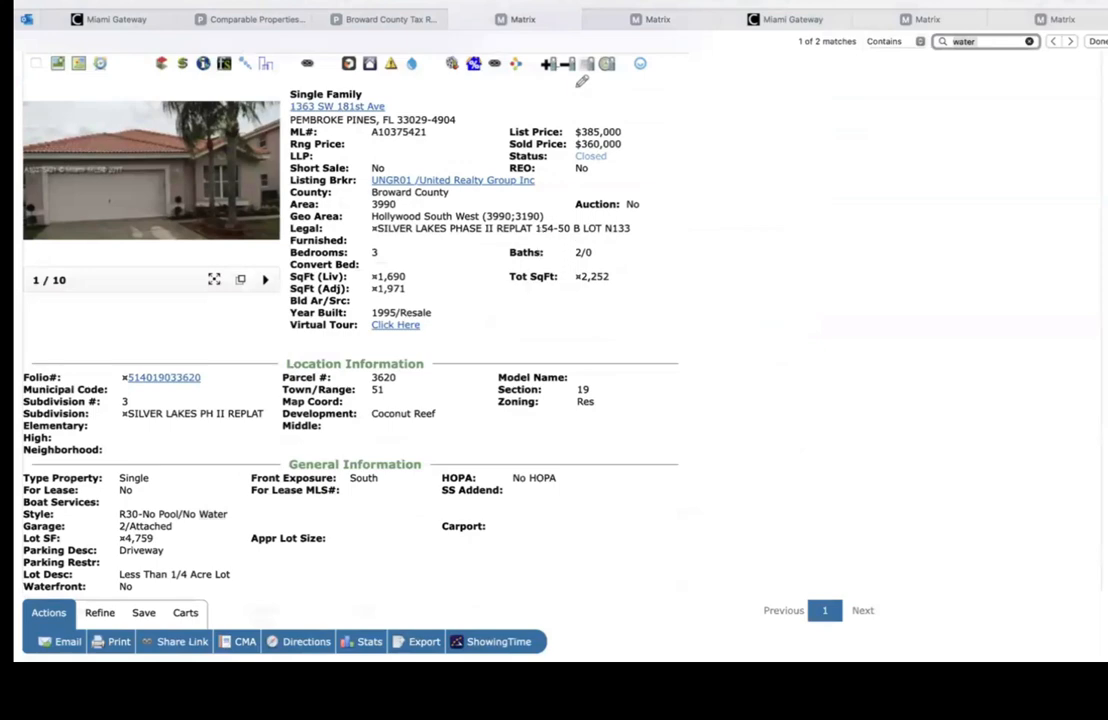
type("water f")
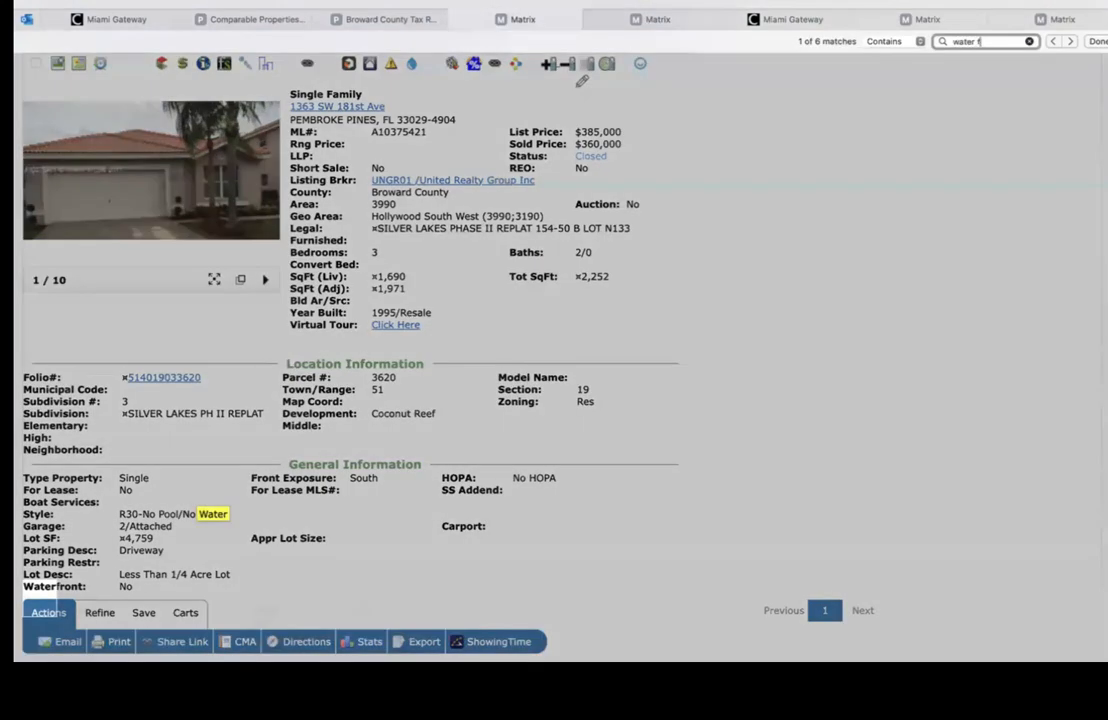
type("ro")
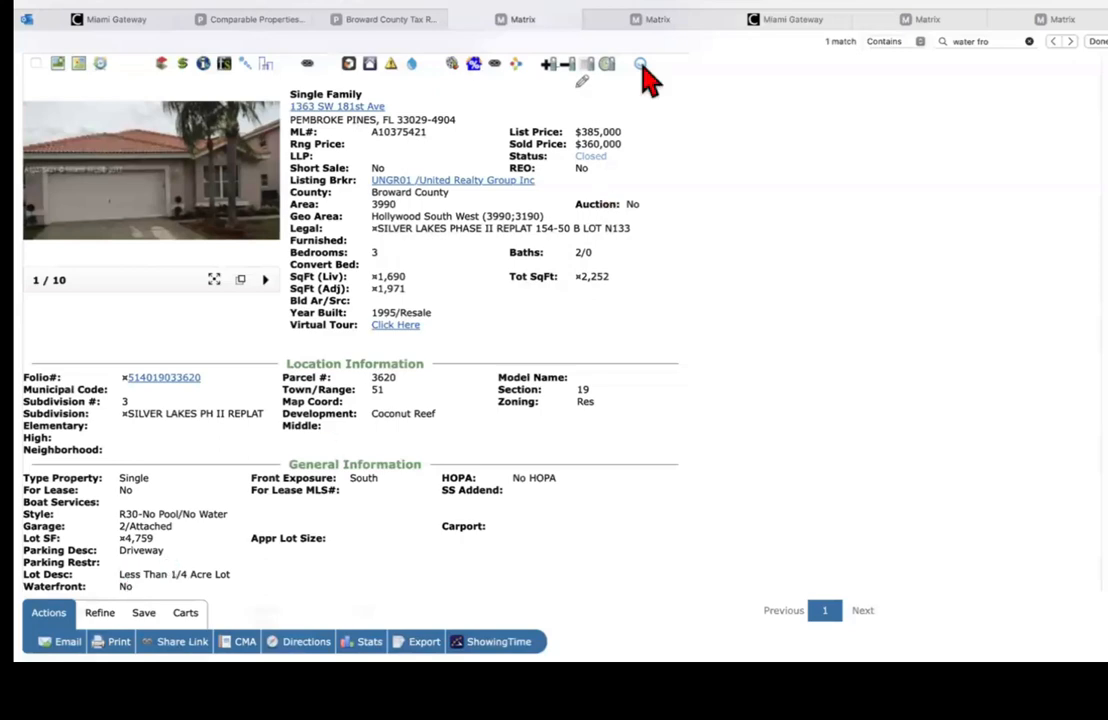
Step: Set the search's WaterFront criterion to No, still returning 11 matches
left_click(652, 20)
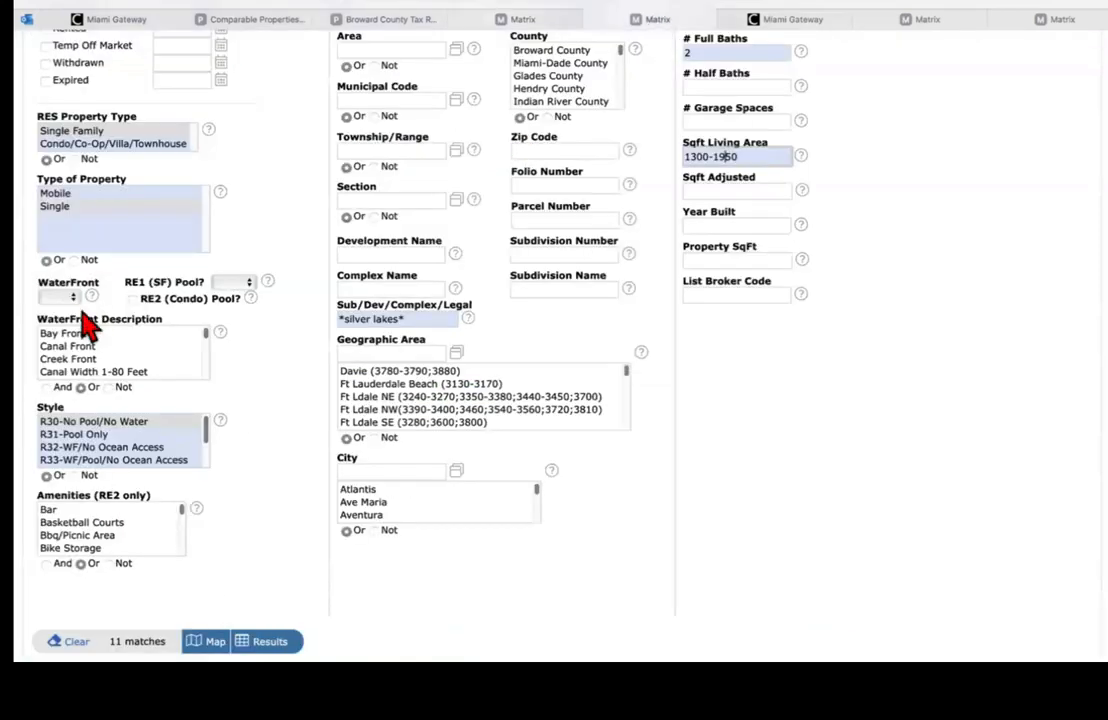
left_click(60, 296)
left_click(52, 331)
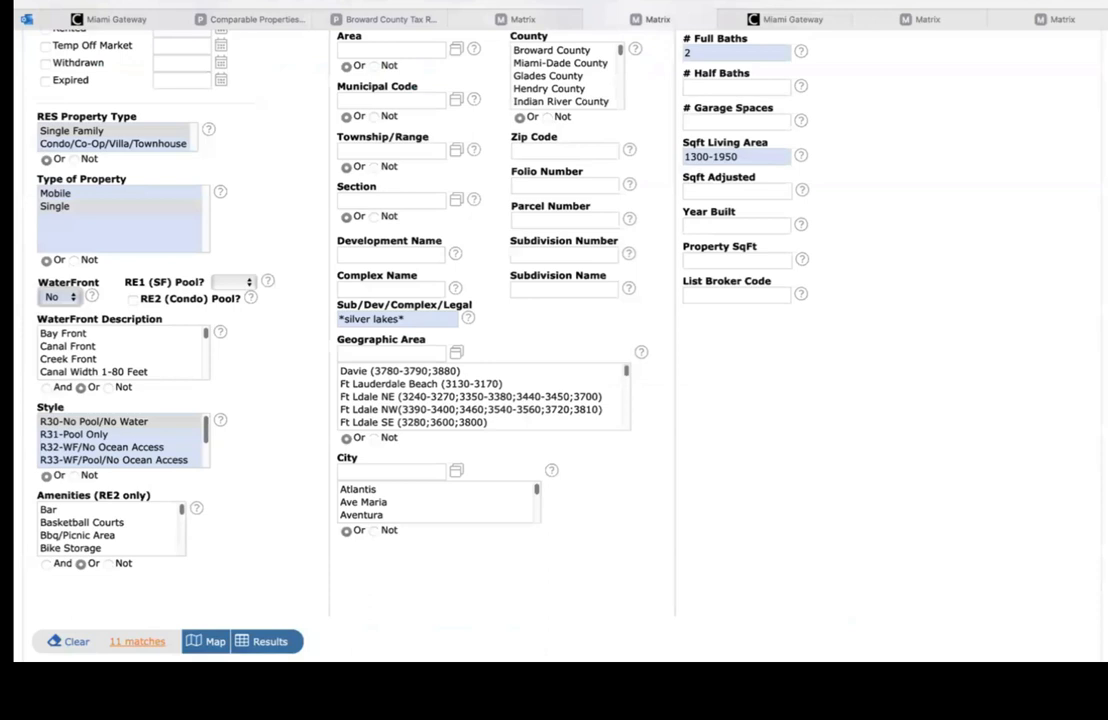
scroll(554, 340, "up", 2)
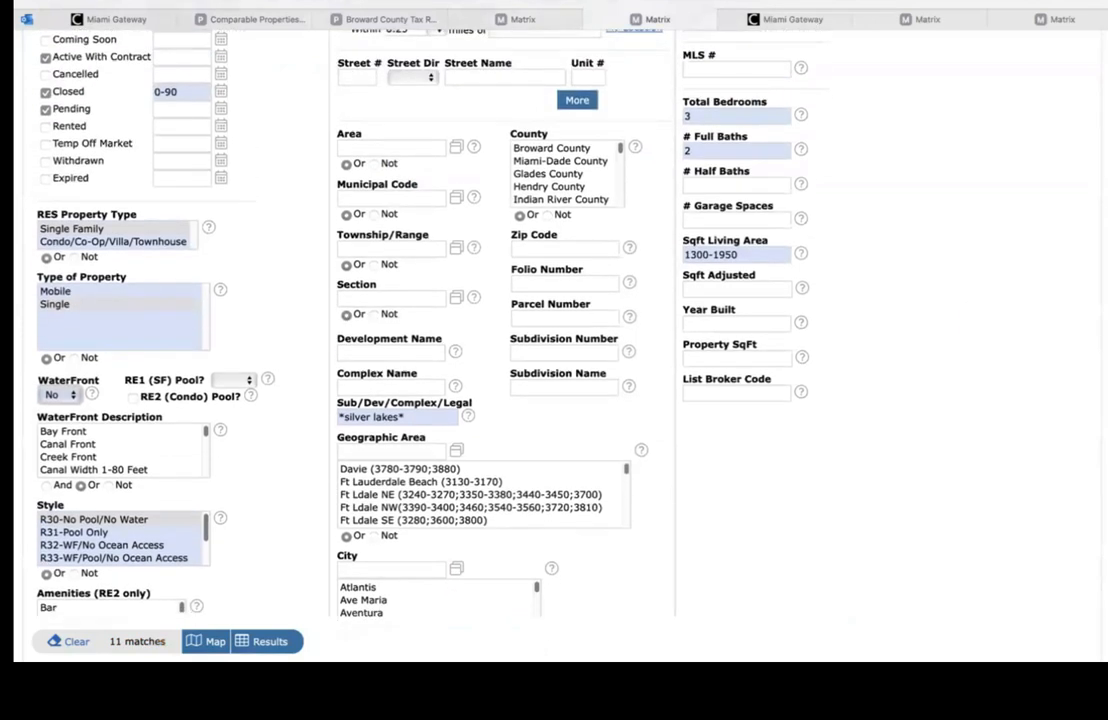
scroll(554, 340, "down", 1)
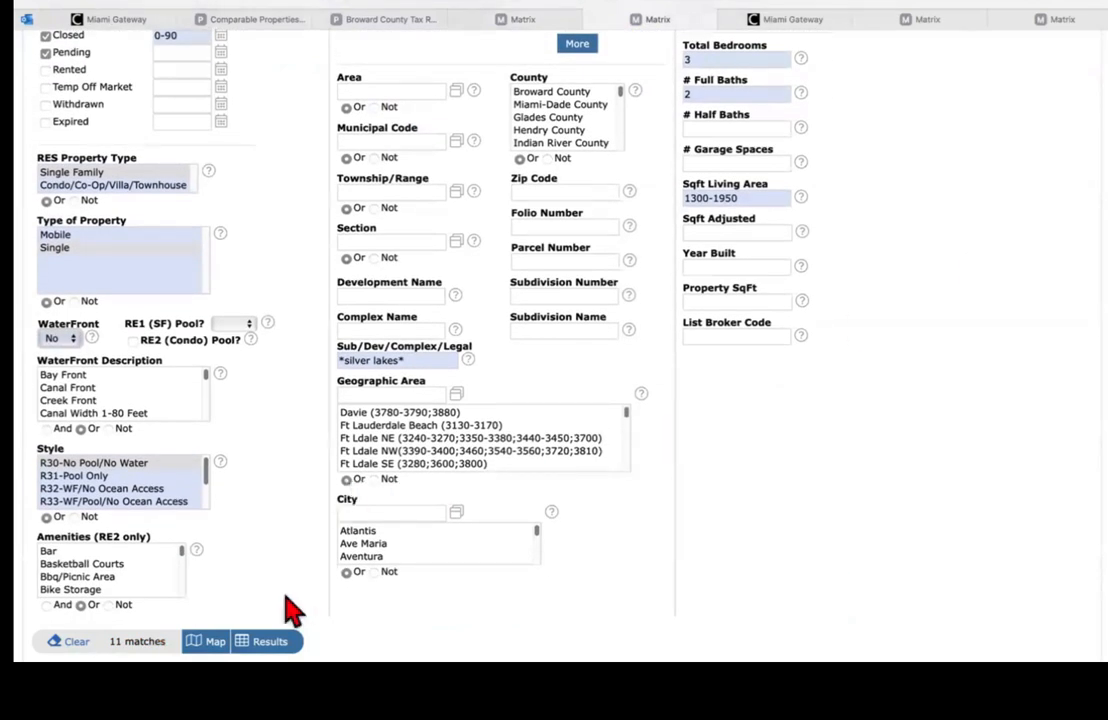
Step: Display the 11 Silver Lakes results and open the Address column's Insert Column menu
left_click(270, 642)
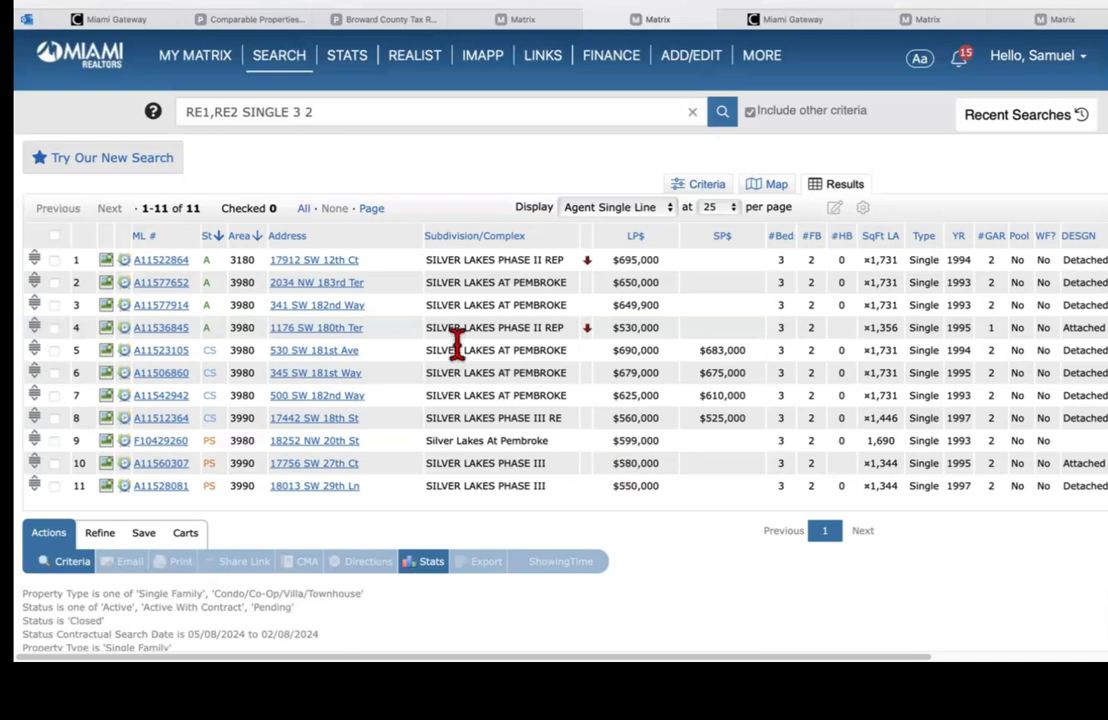
left_click(360, 238)
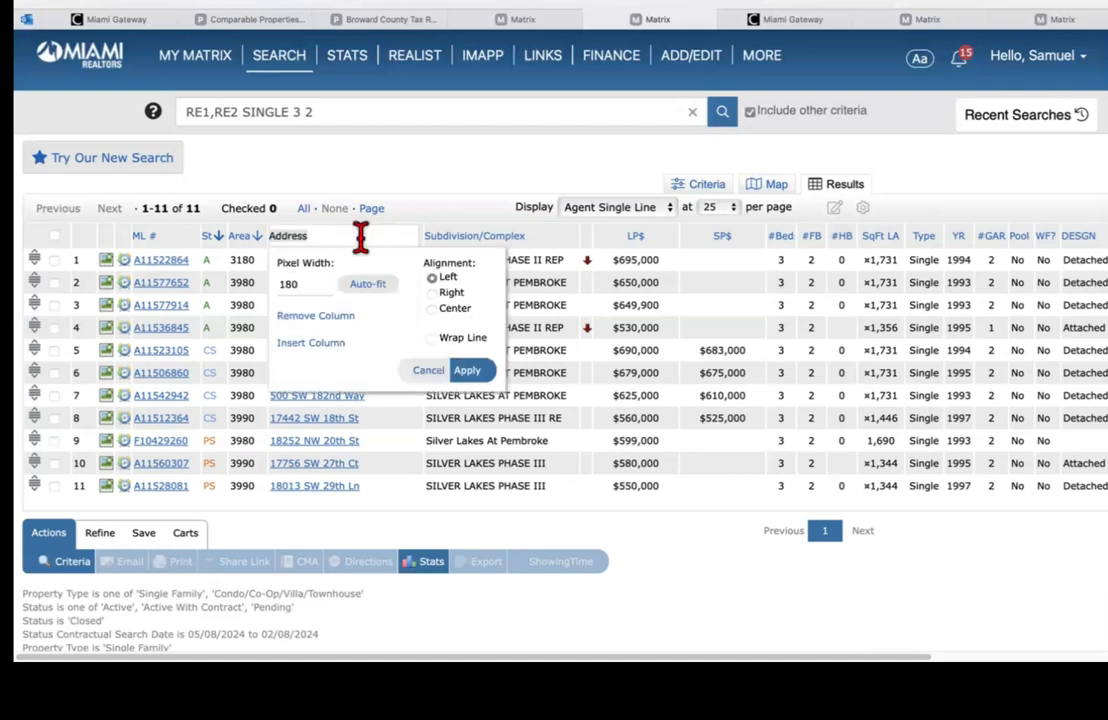
left_click(428, 370)
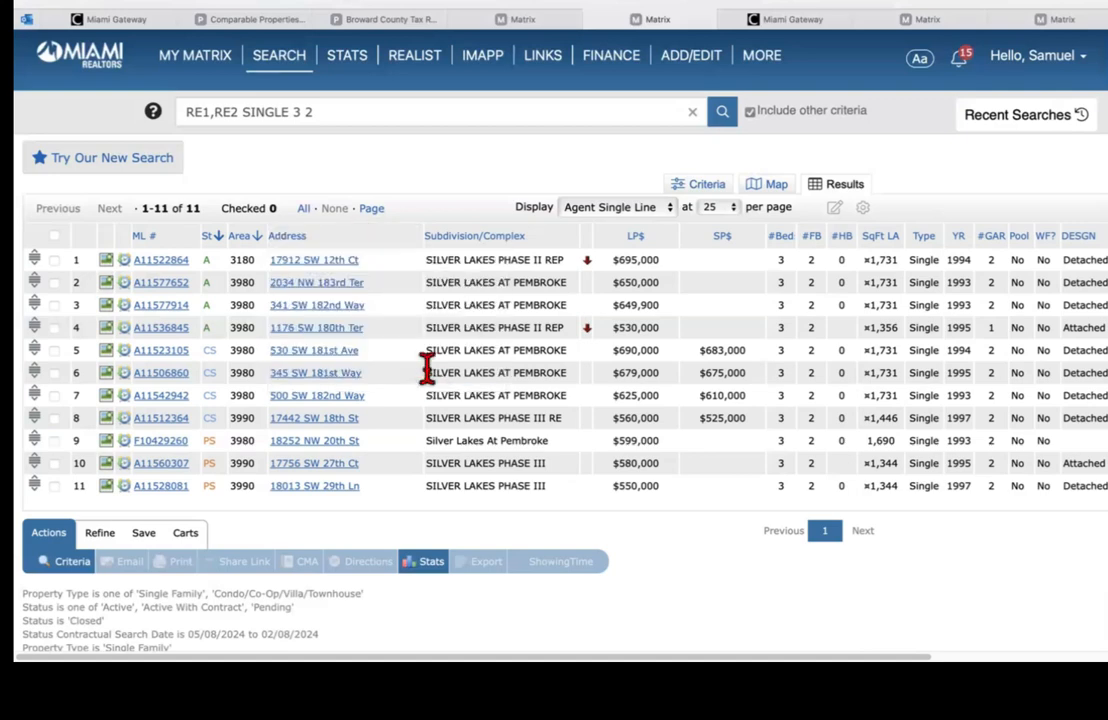
left_click(330, 235)
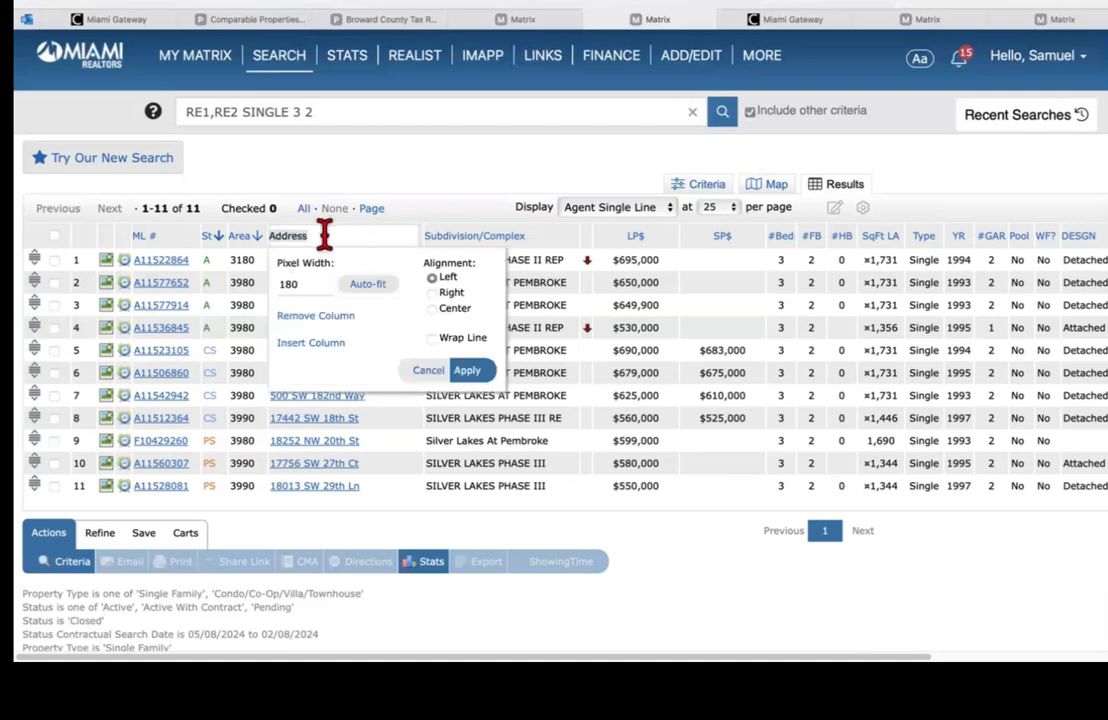
left_click(318, 343)
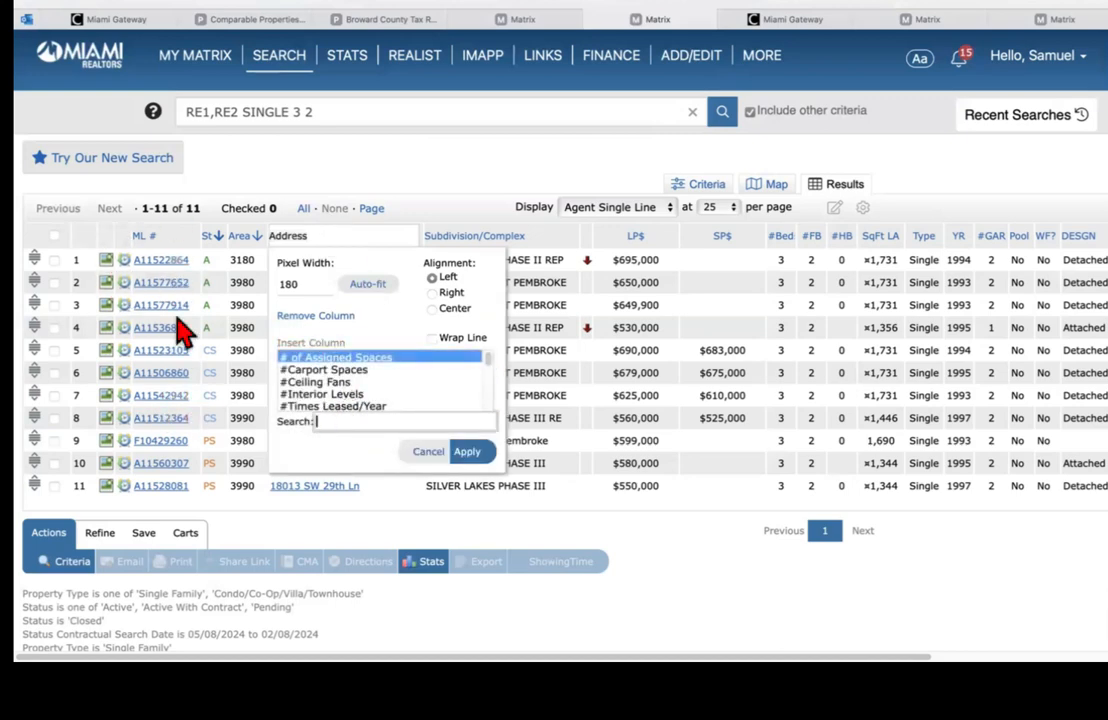
left_click(183, 382)
Step: Search the column list for 'rem' and insert a Remarks column after Address
left_click(320, 237)
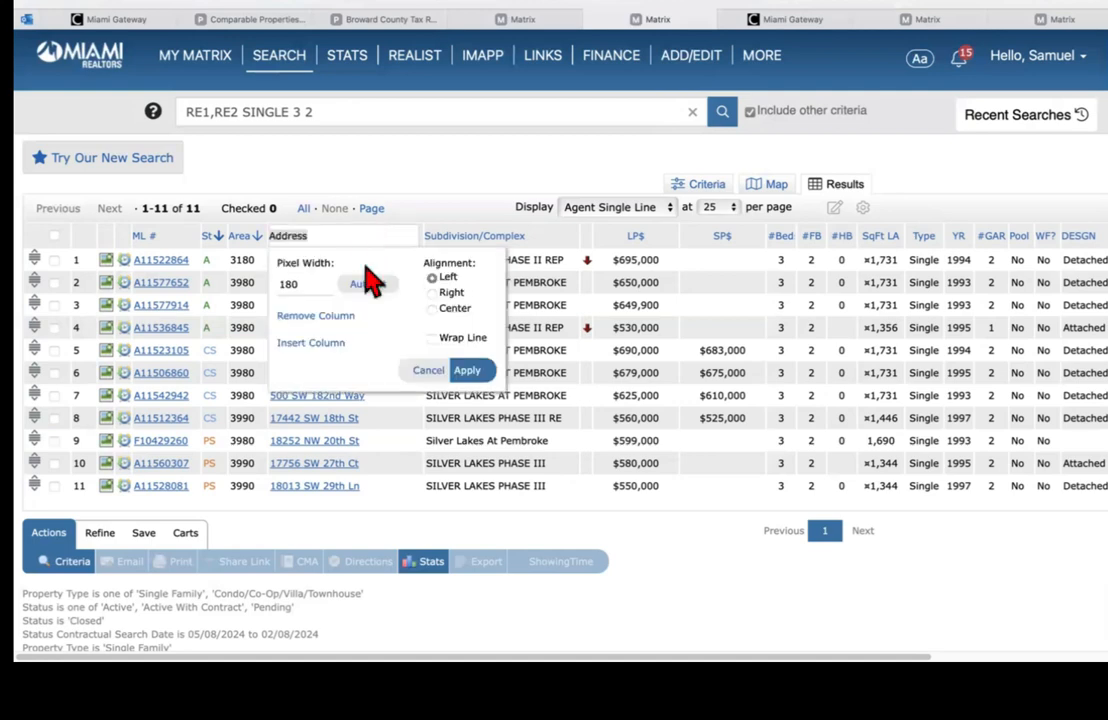
left_click(315, 343)
left_click(338, 415)
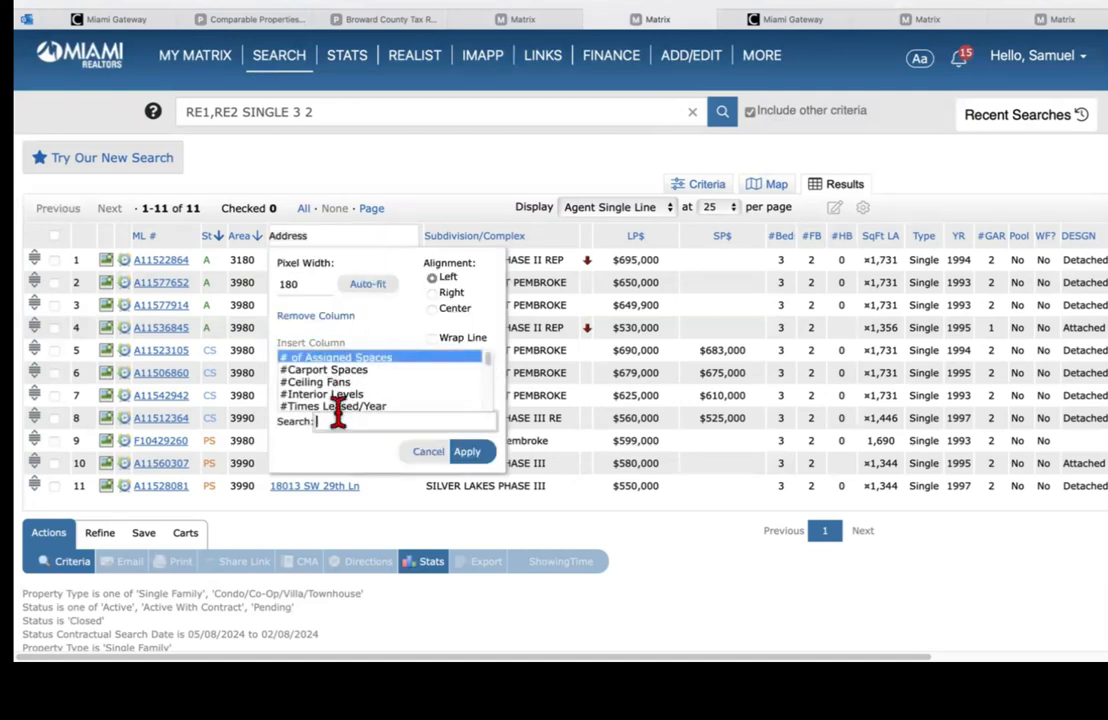
type("remarks")
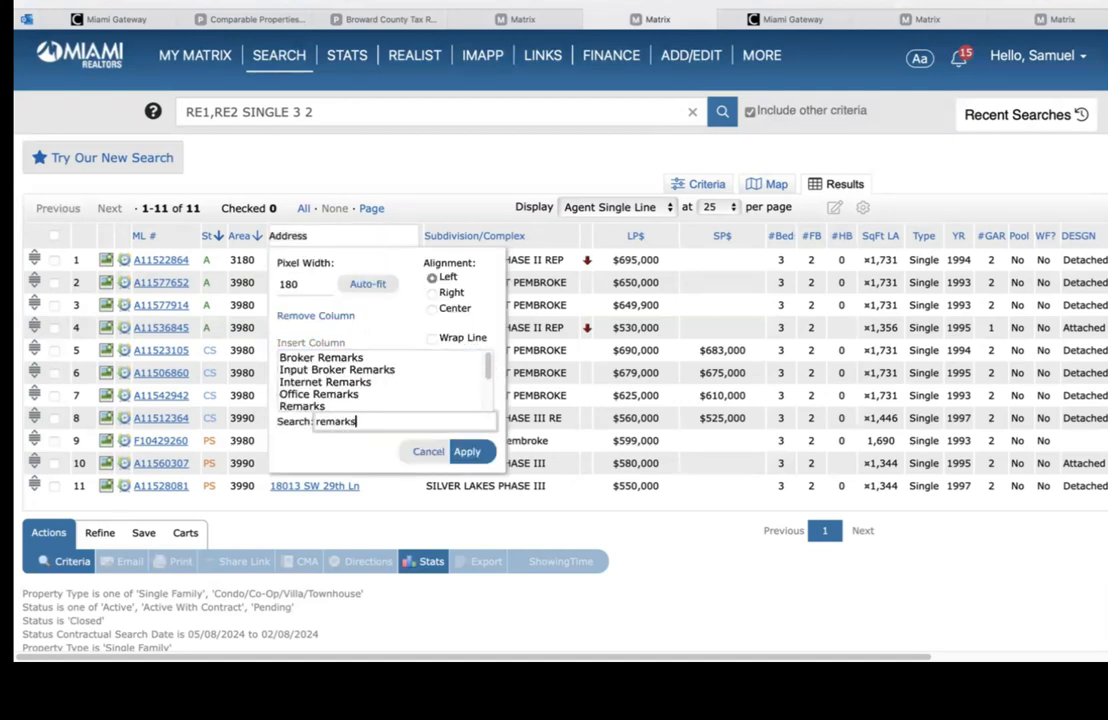
scroll(492, 368, "down", 2)
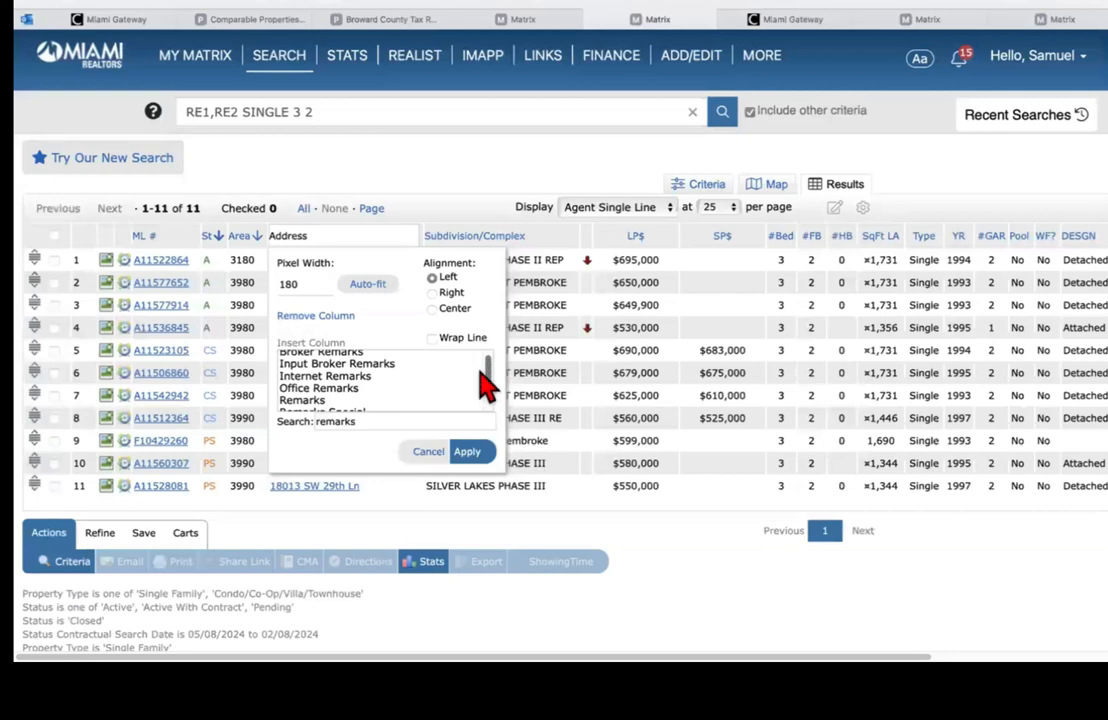
left_click(318, 400)
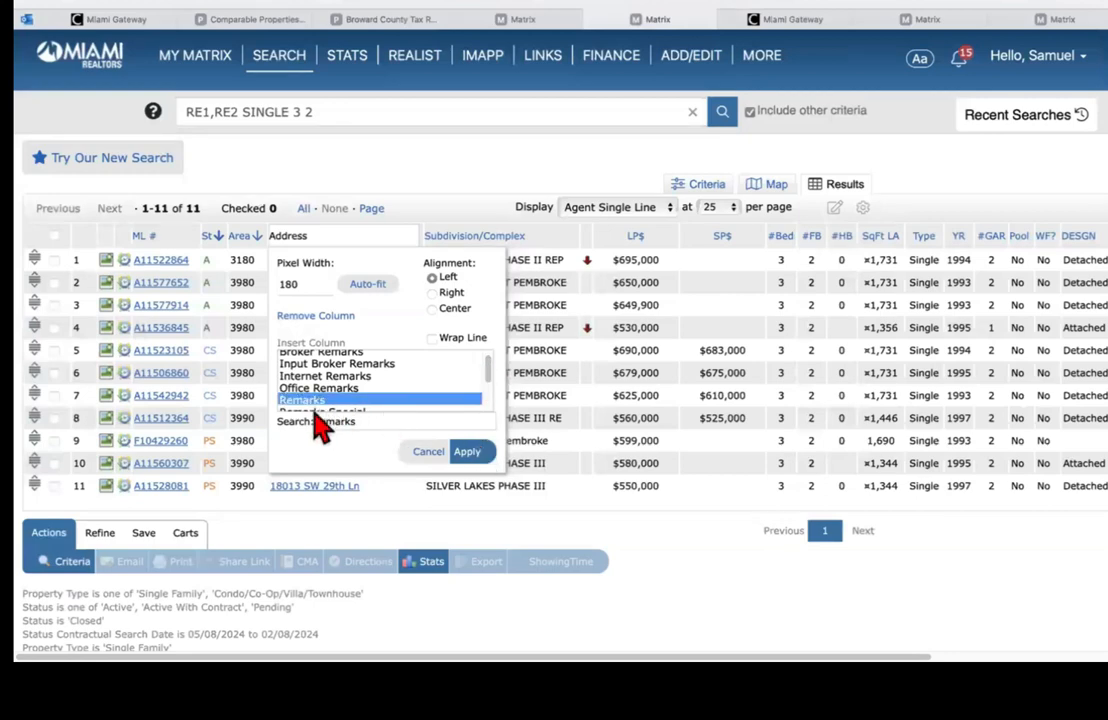
left_click(470, 455)
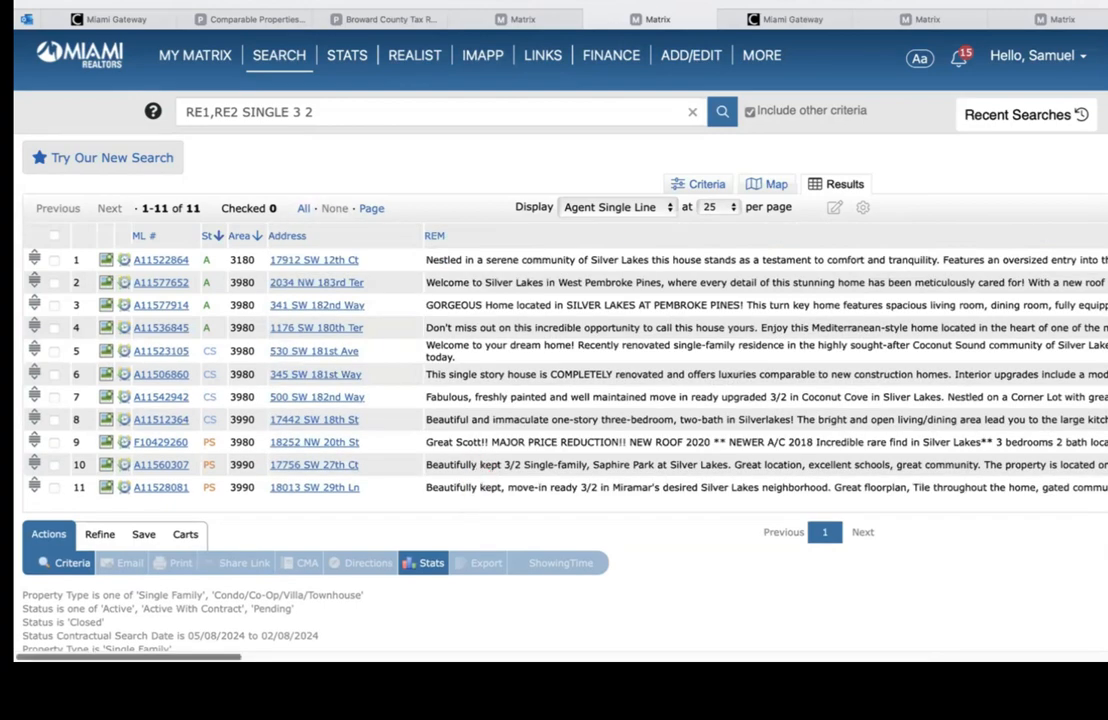
Step: Narrow the Remarks column so each listing's description wraps
scroll(560, 370, "right", 10)
scroll(560, 370, "right", 10)
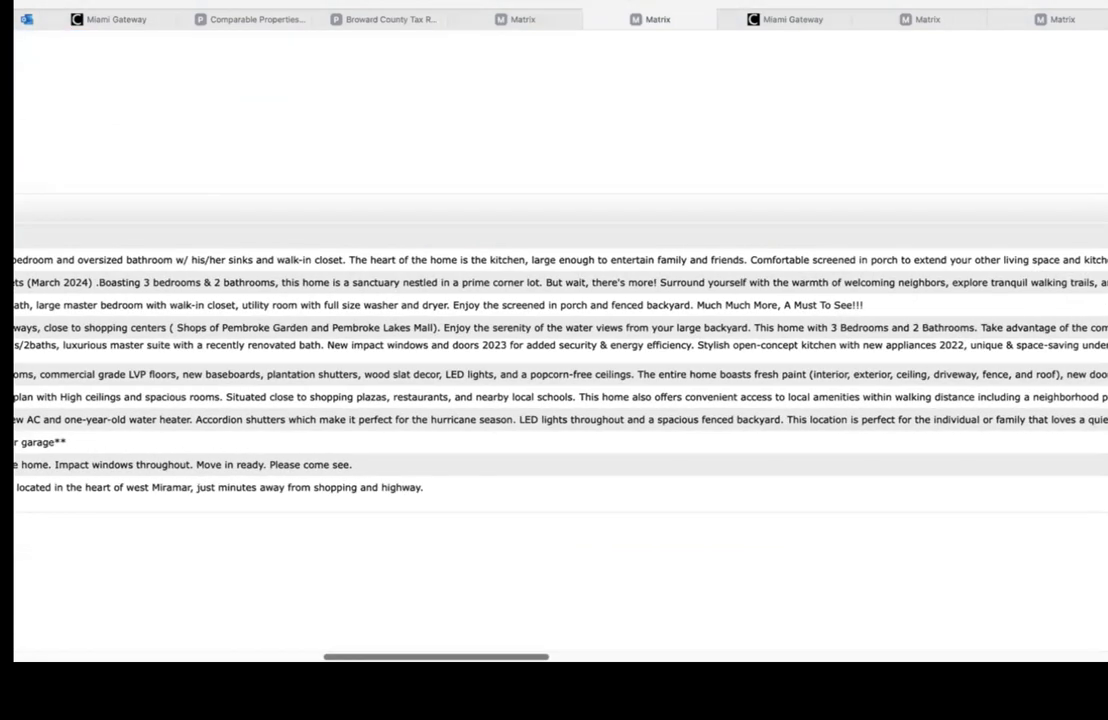
scroll(560, 370, "right", 10)
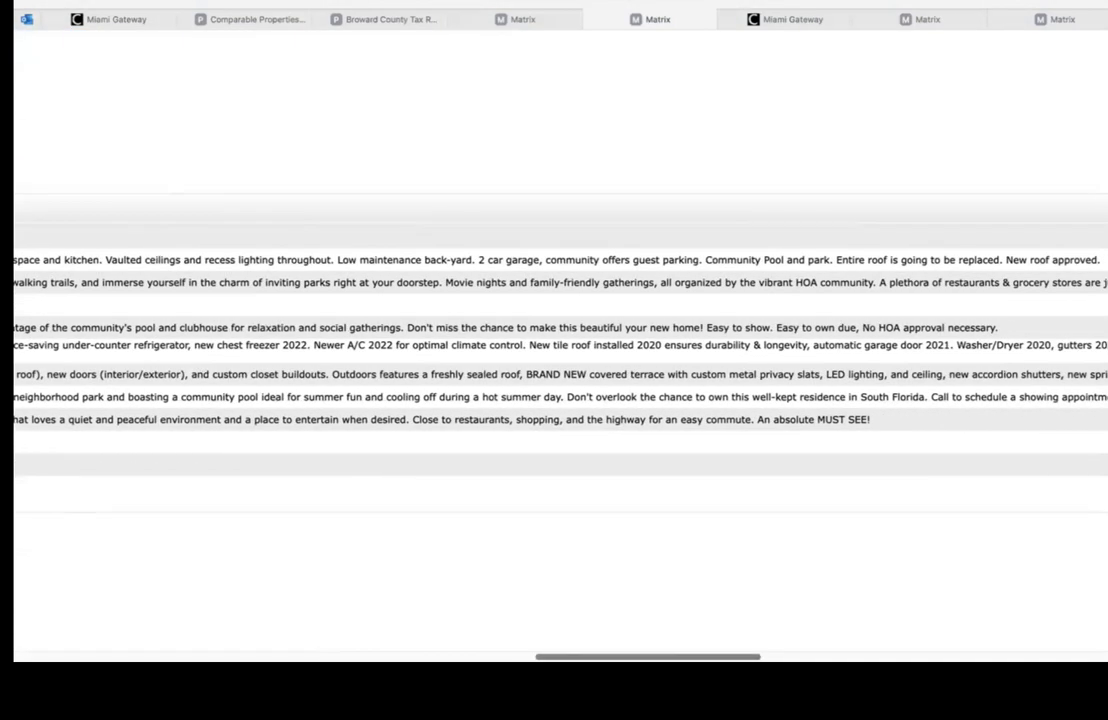
scroll(560, 370, "right", 5)
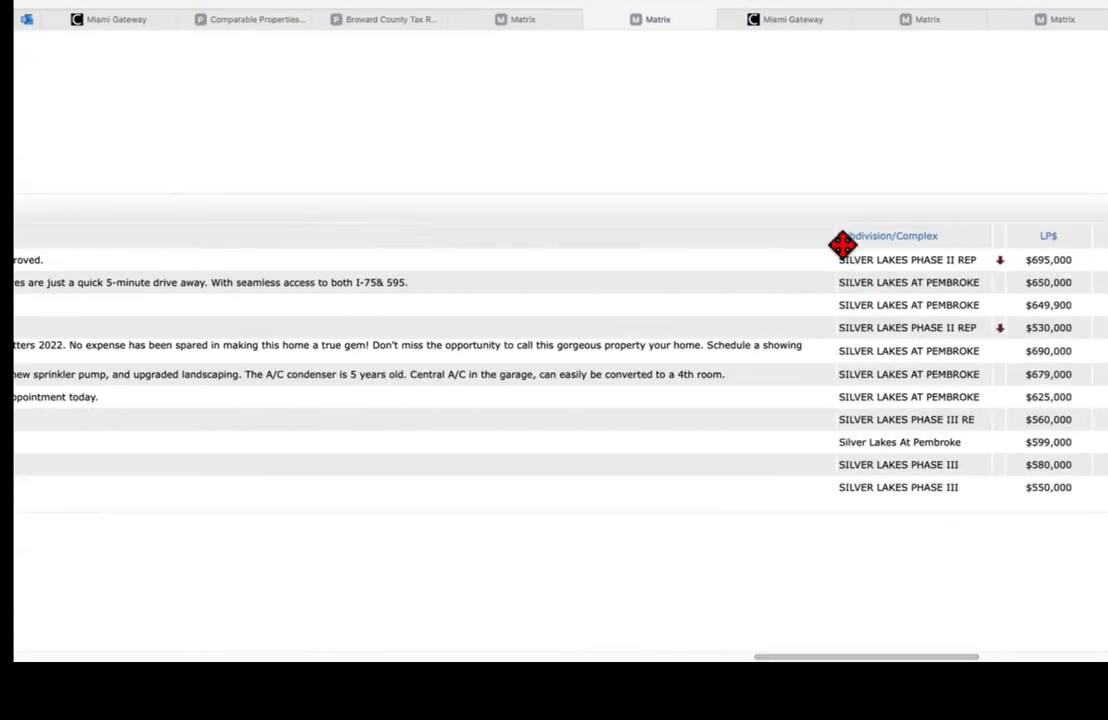
left_click_drag(836, 233, 536, 364)
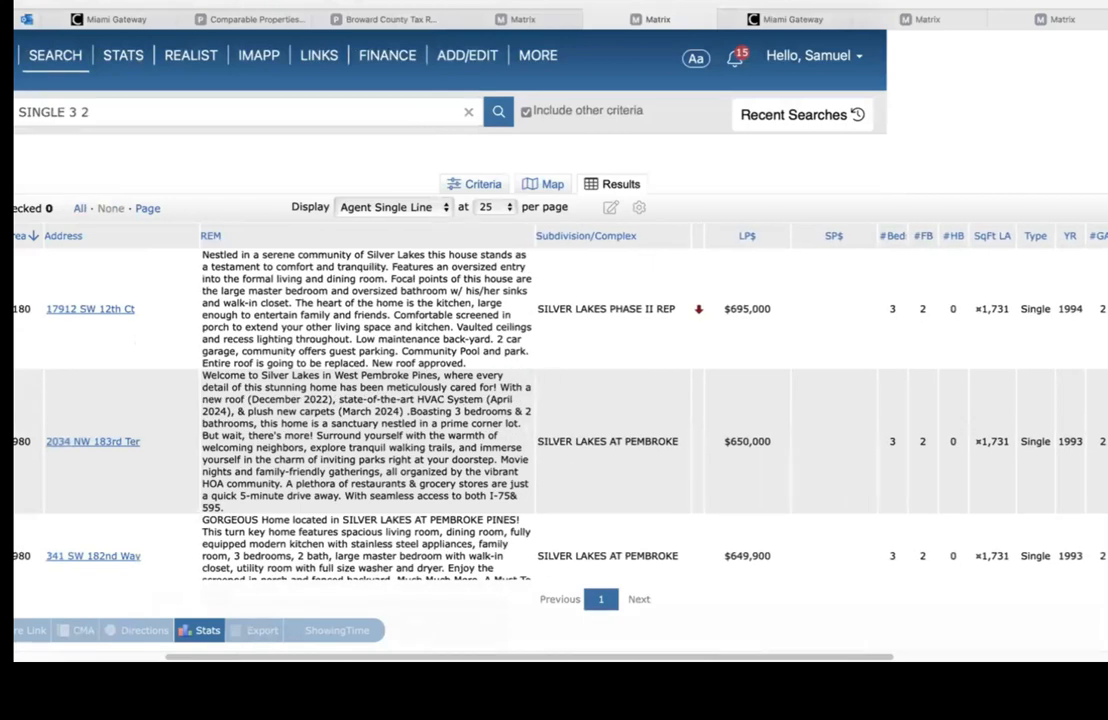
Step: Save the Agent Single Line layout at 25 per page as the search defaults
scroll(554, 350, "down", 2)
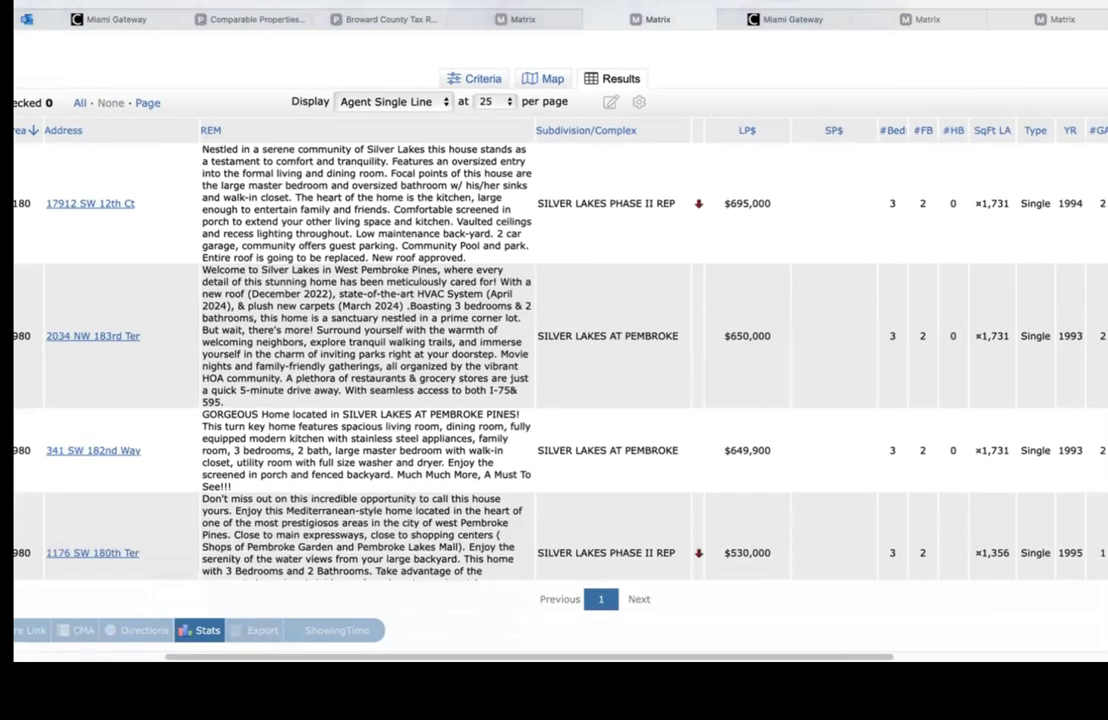
left_click(638, 102)
left_click(530, 120)
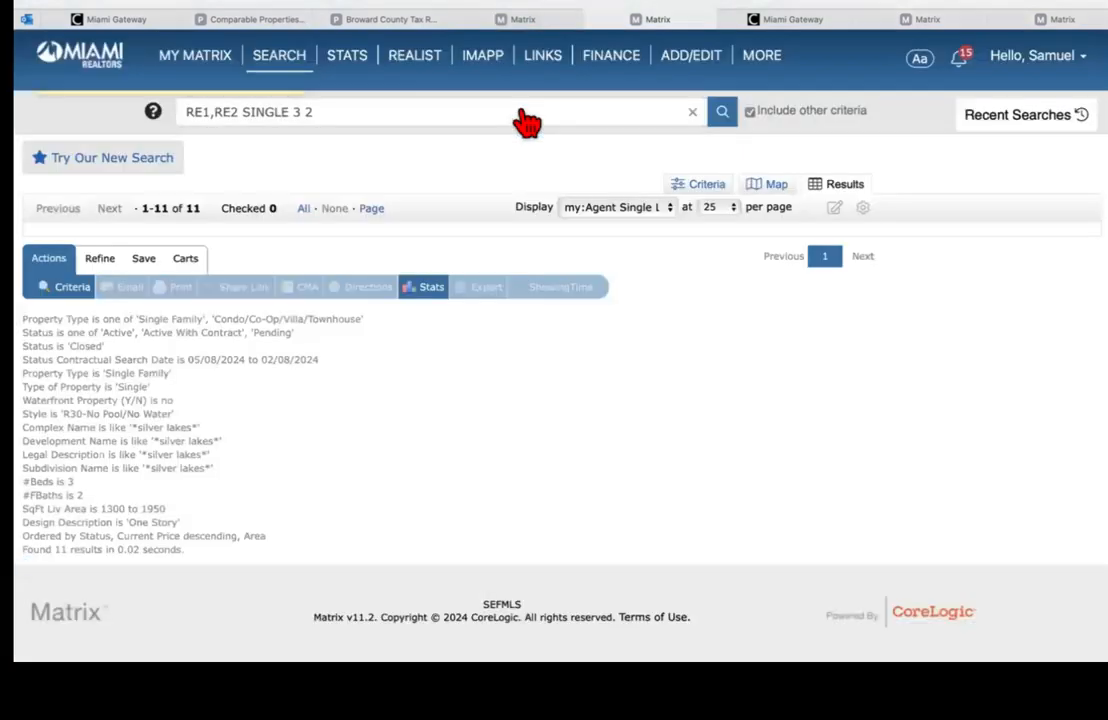
scroll(554, 350, "down", 5)
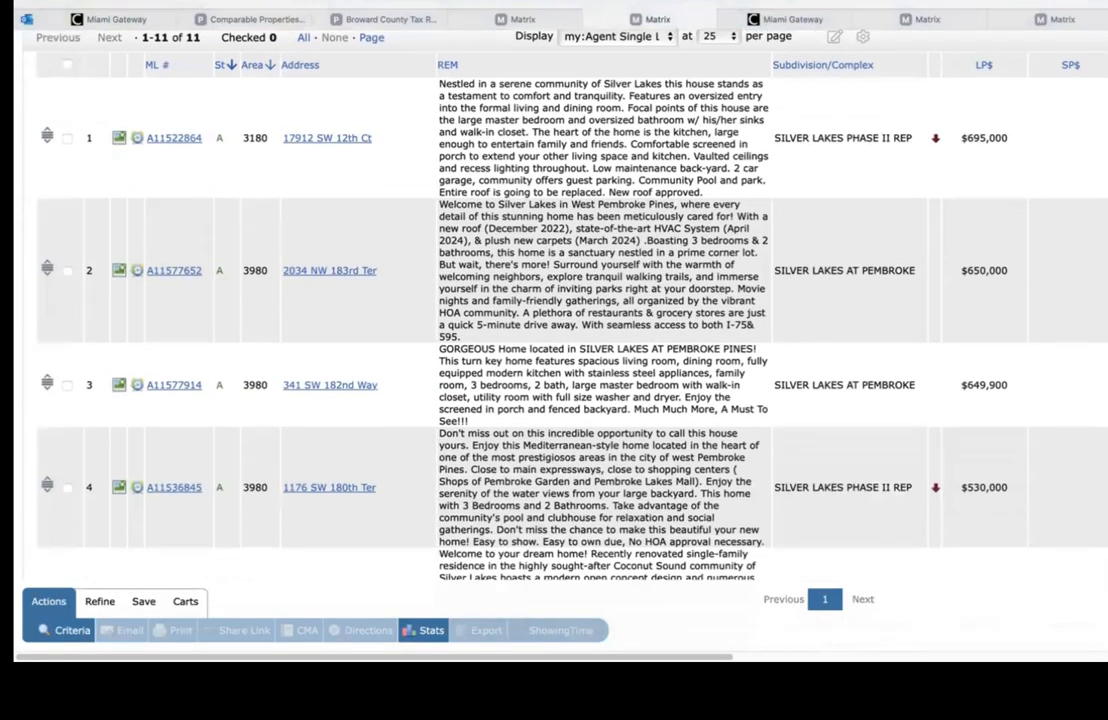
scroll(630, 192, "up", 5)
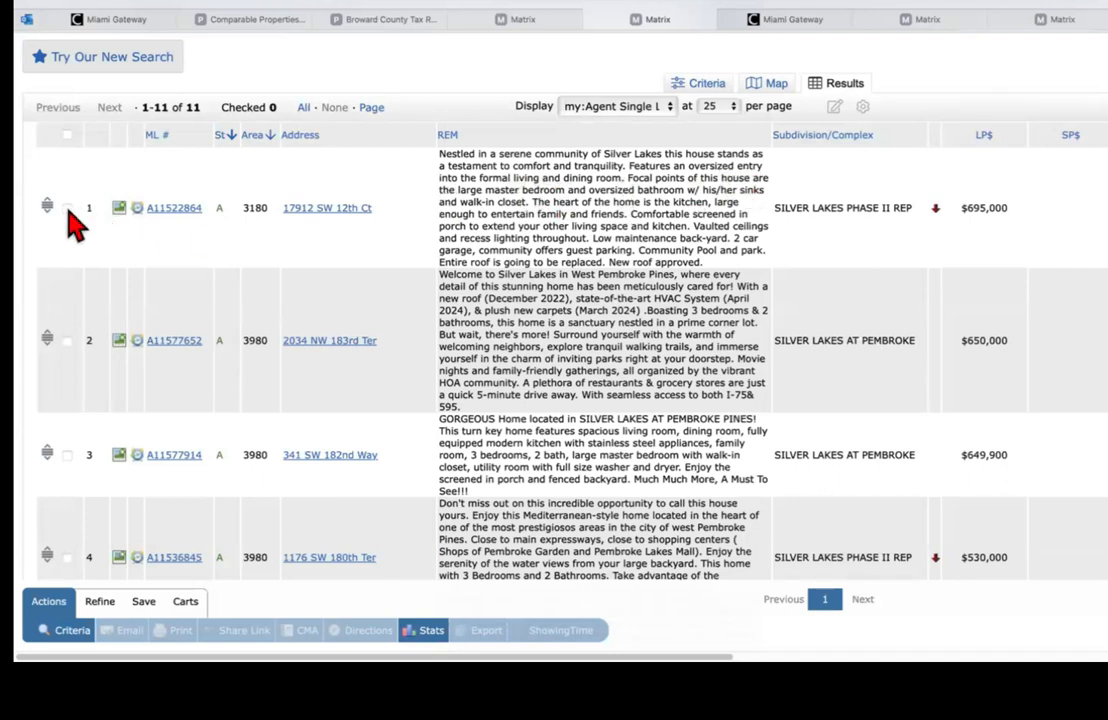
left_click(67, 209)
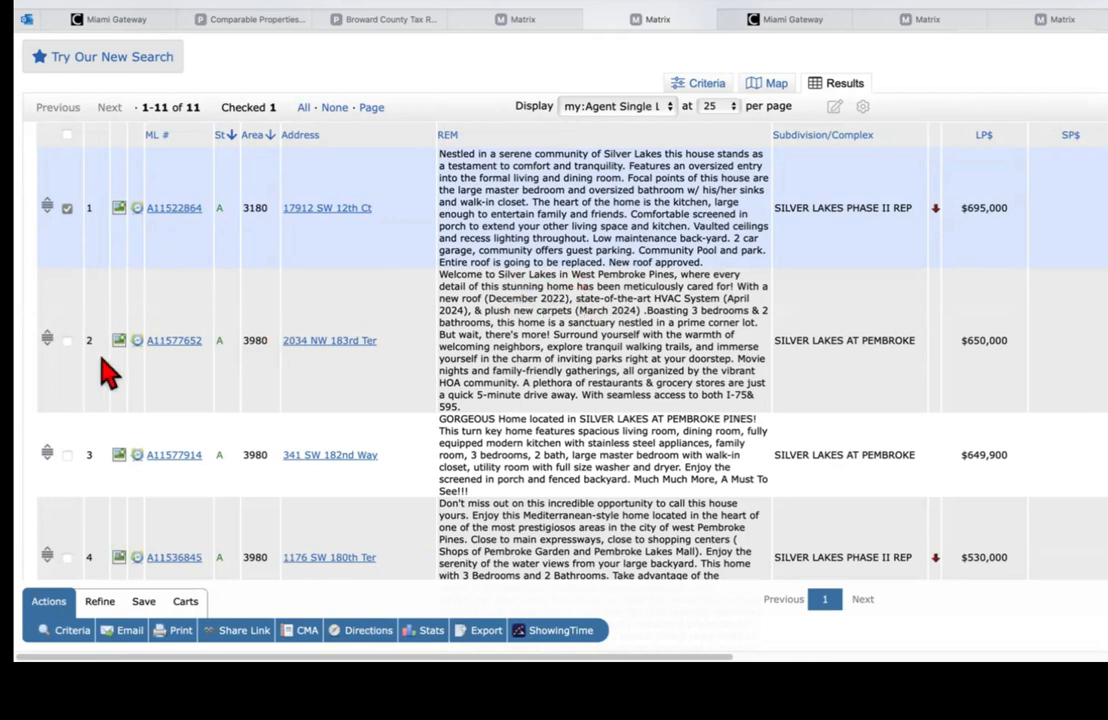
left_click(68, 341)
scroll(560, 360, "down", 3)
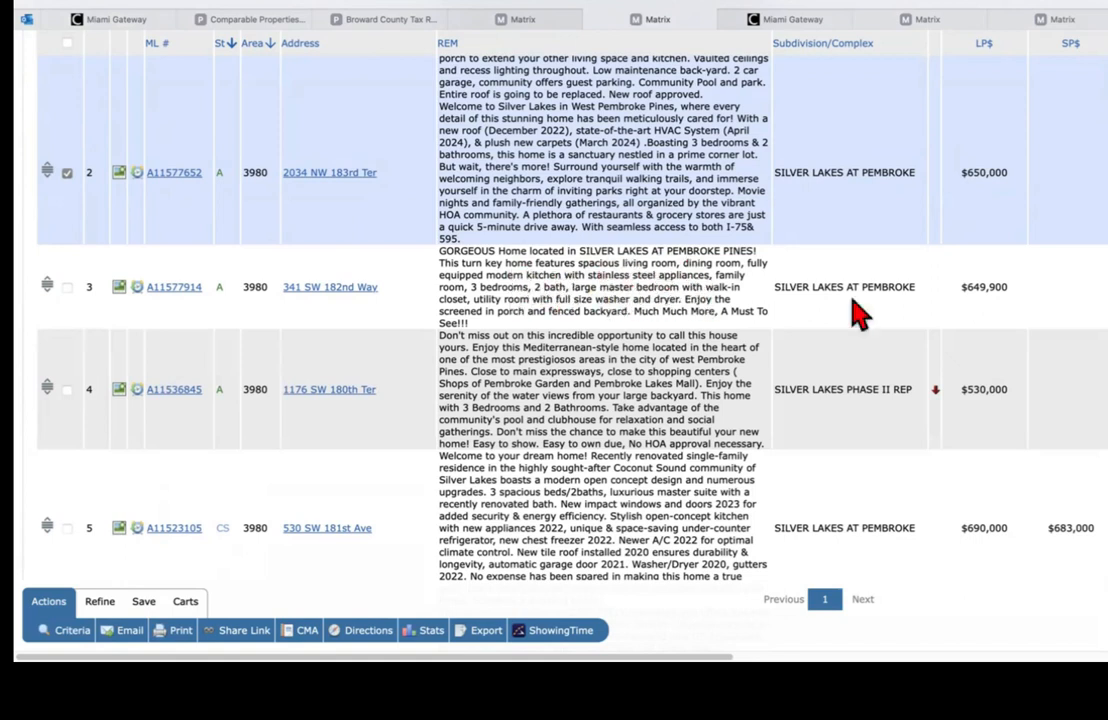
scroll(855, 313, "down", 5)
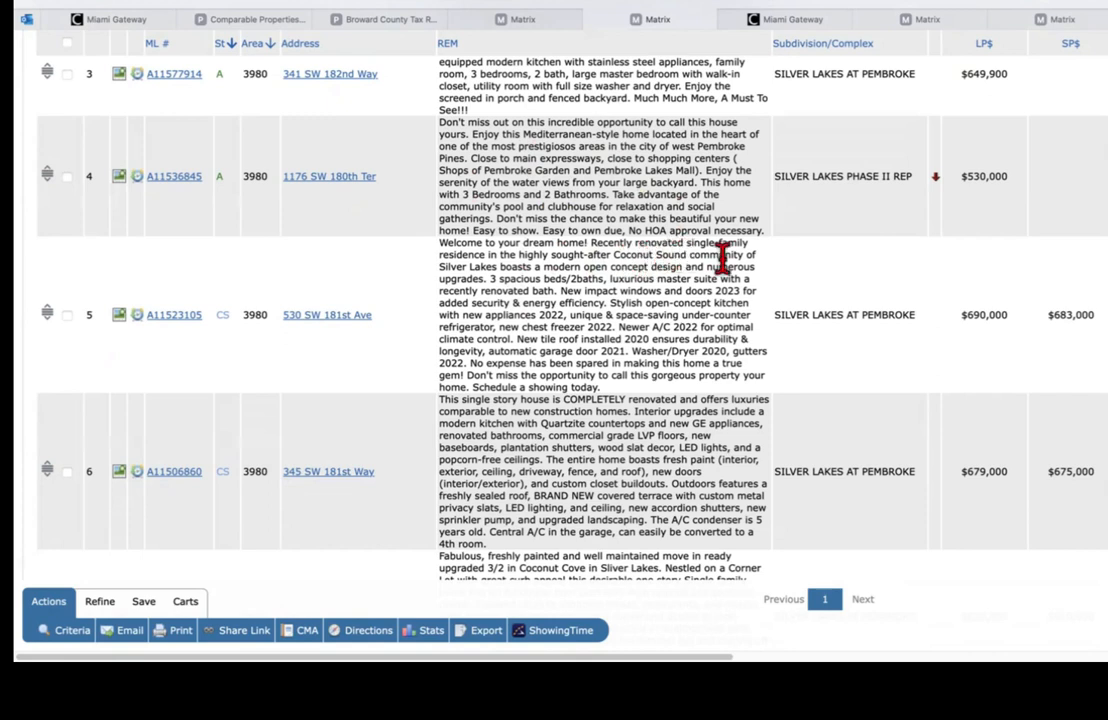
left_click(67, 315)
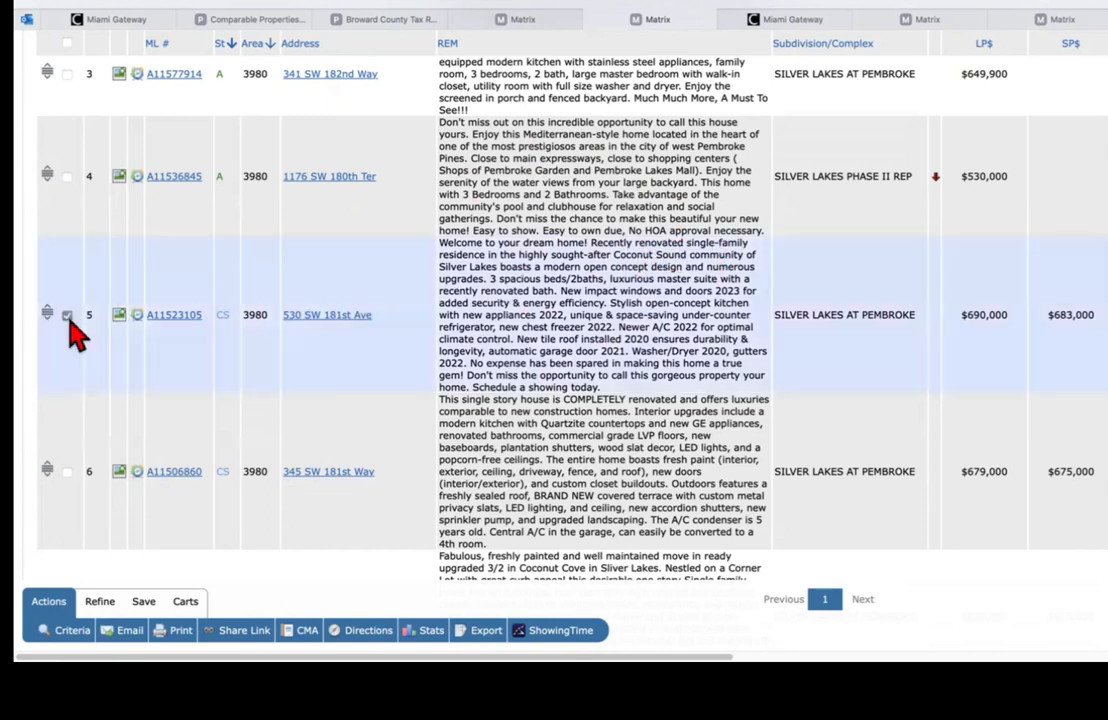
scroll(554, 300, "down", 4)
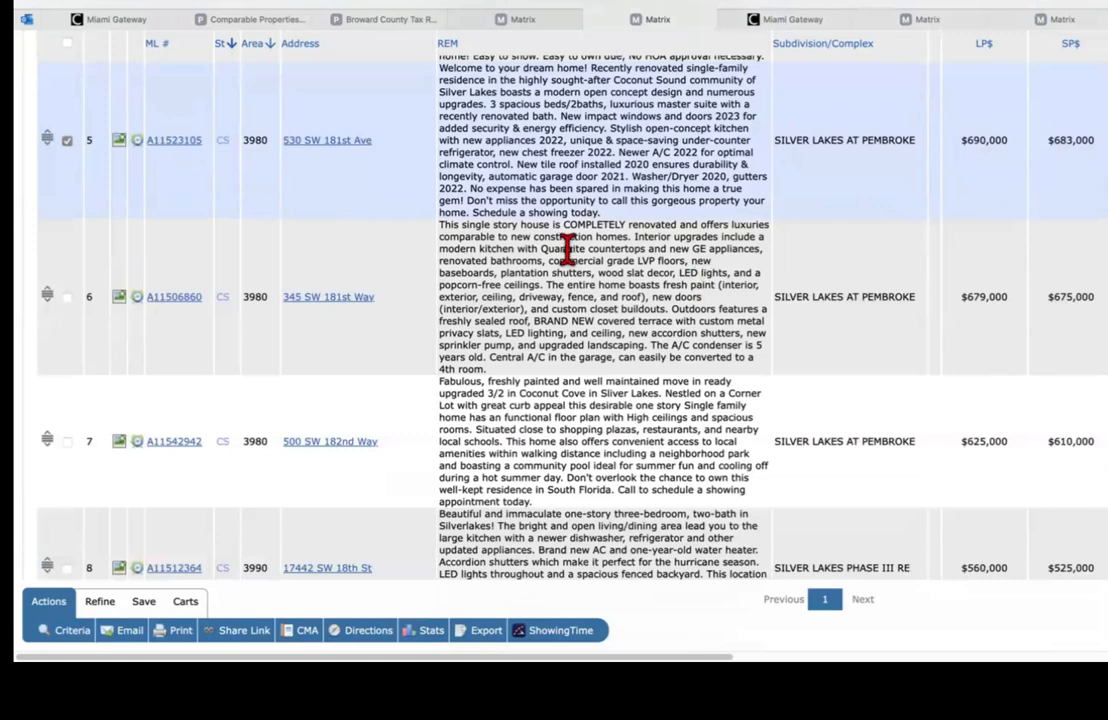
left_click(66, 299)
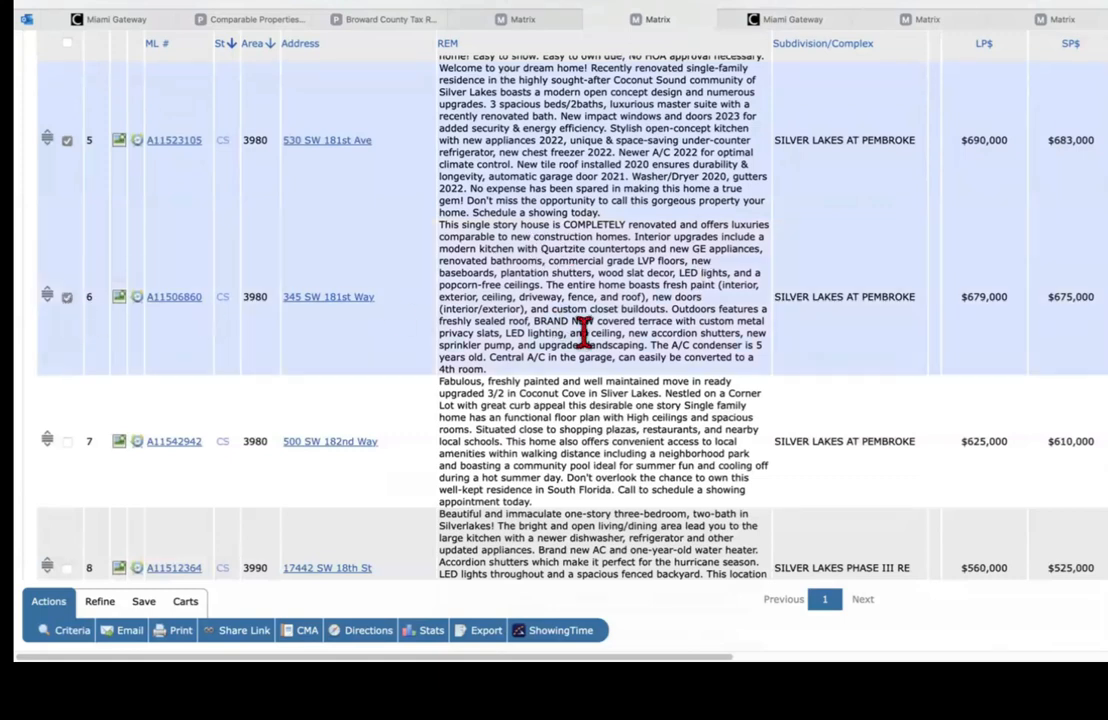
scroll(495, 300, "down", 2)
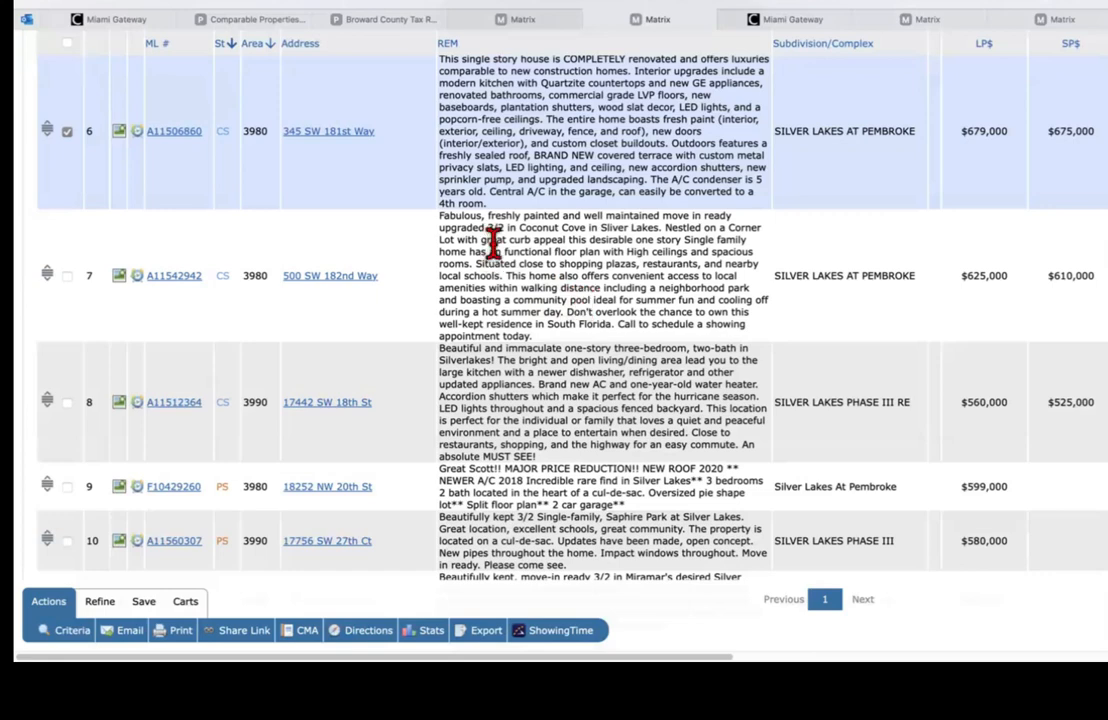
left_click(120, 277)
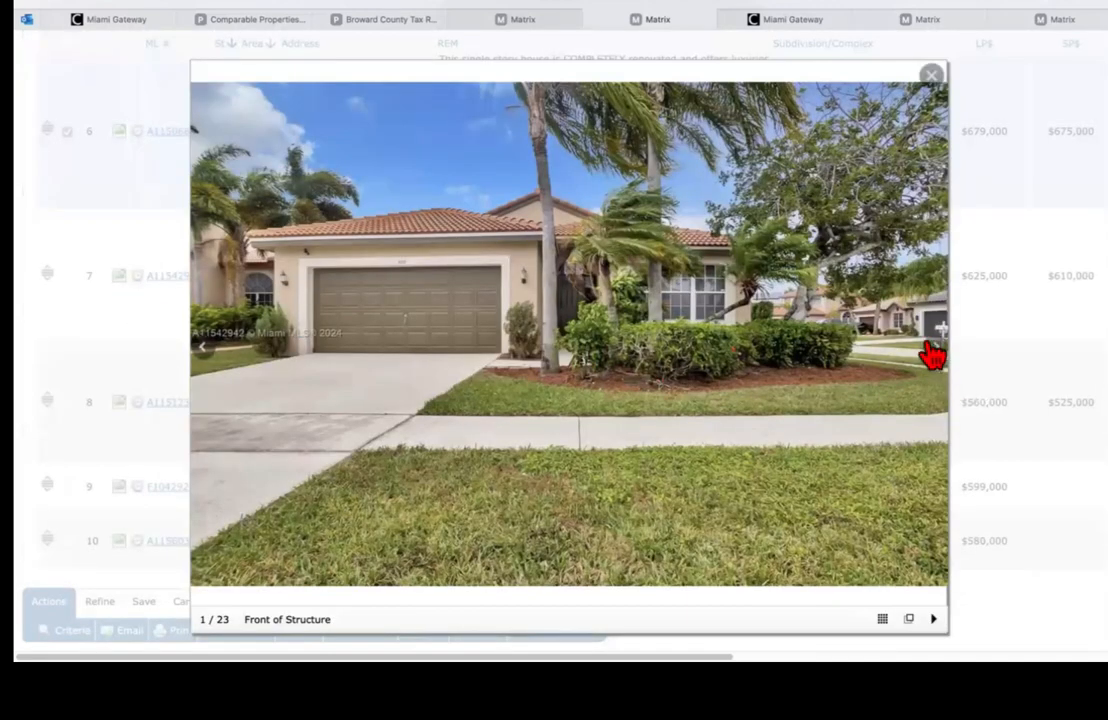
left_click(937, 360)
left_click(937, 360)
left_click(937, 360)
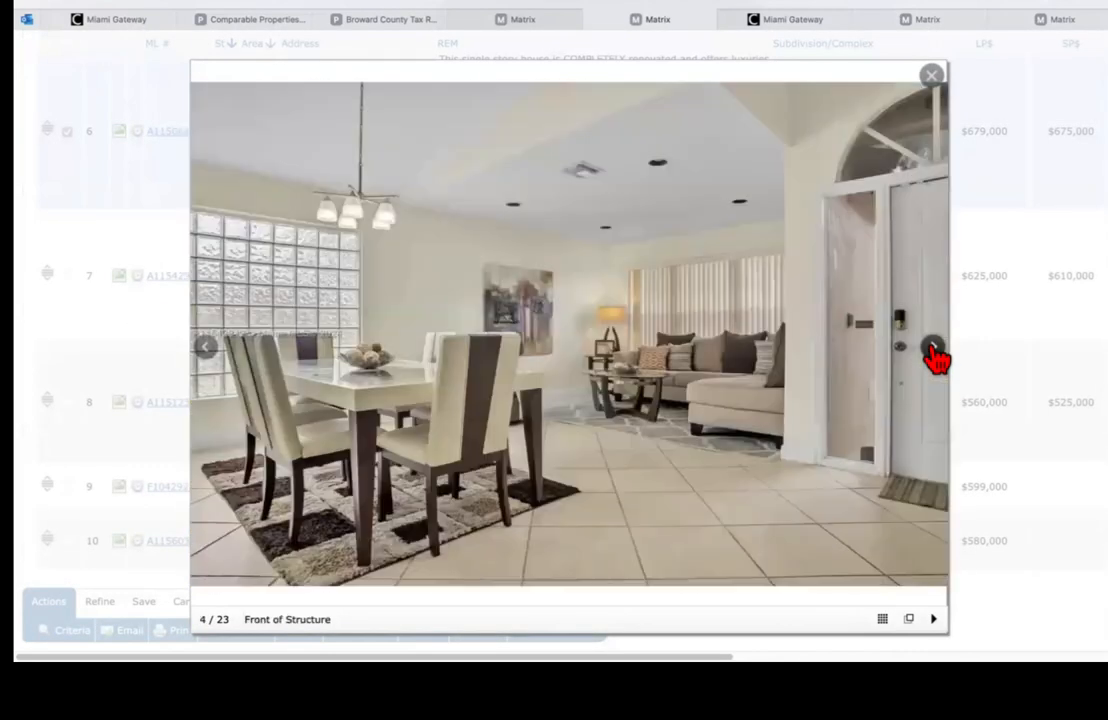
left_click(937, 360)
left_click(937, 360)
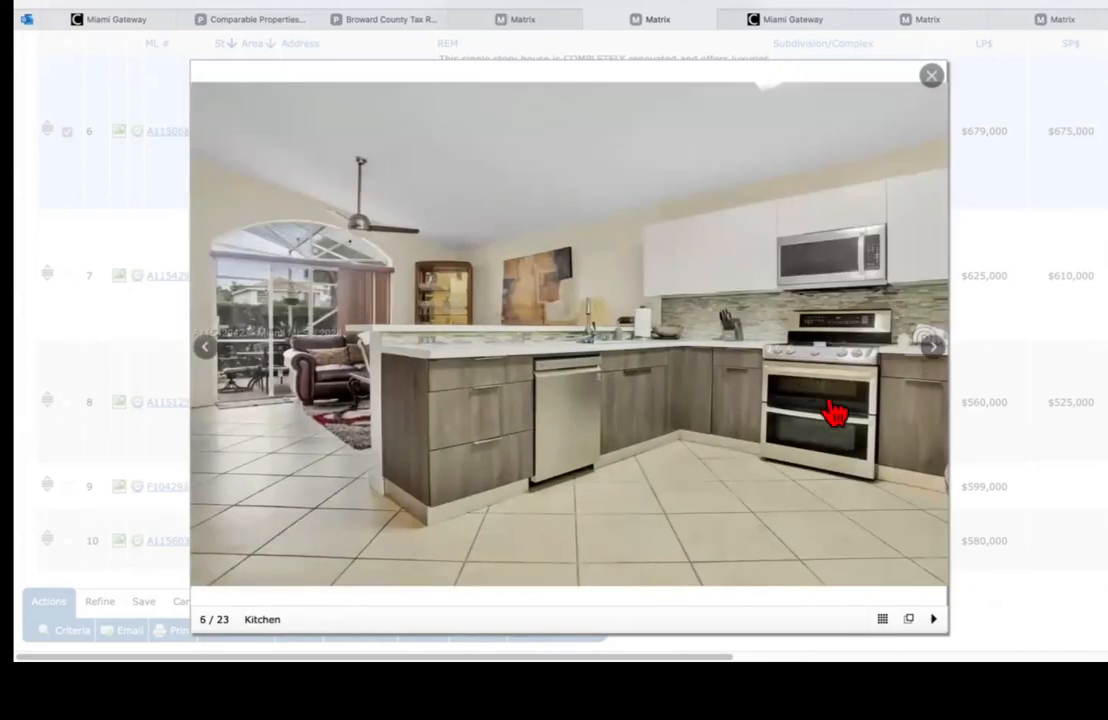
mouse_move(934, 358)
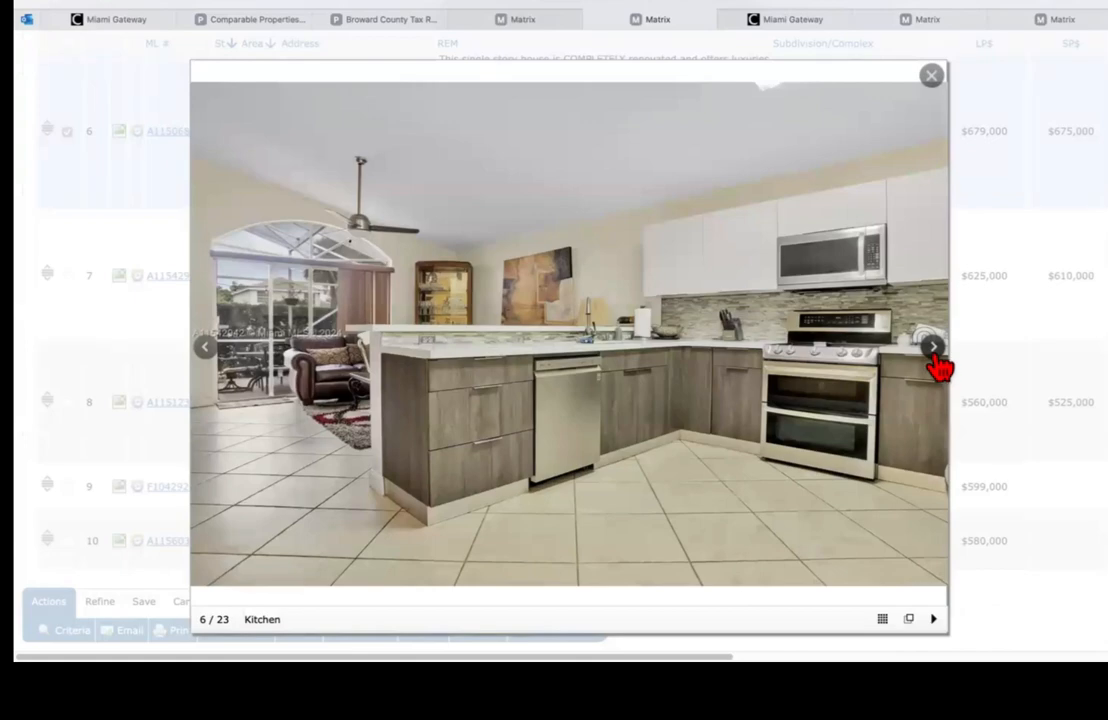
left_click(933, 349)
left_click(934, 357)
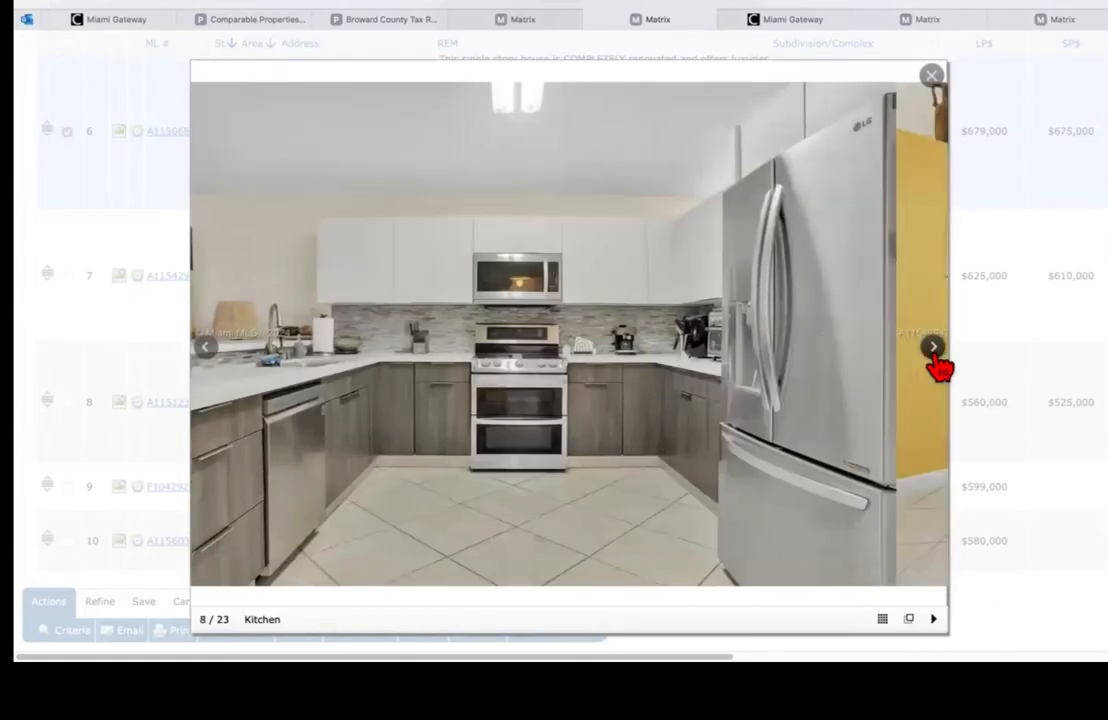
left_click(934, 357)
left_click(936, 358)
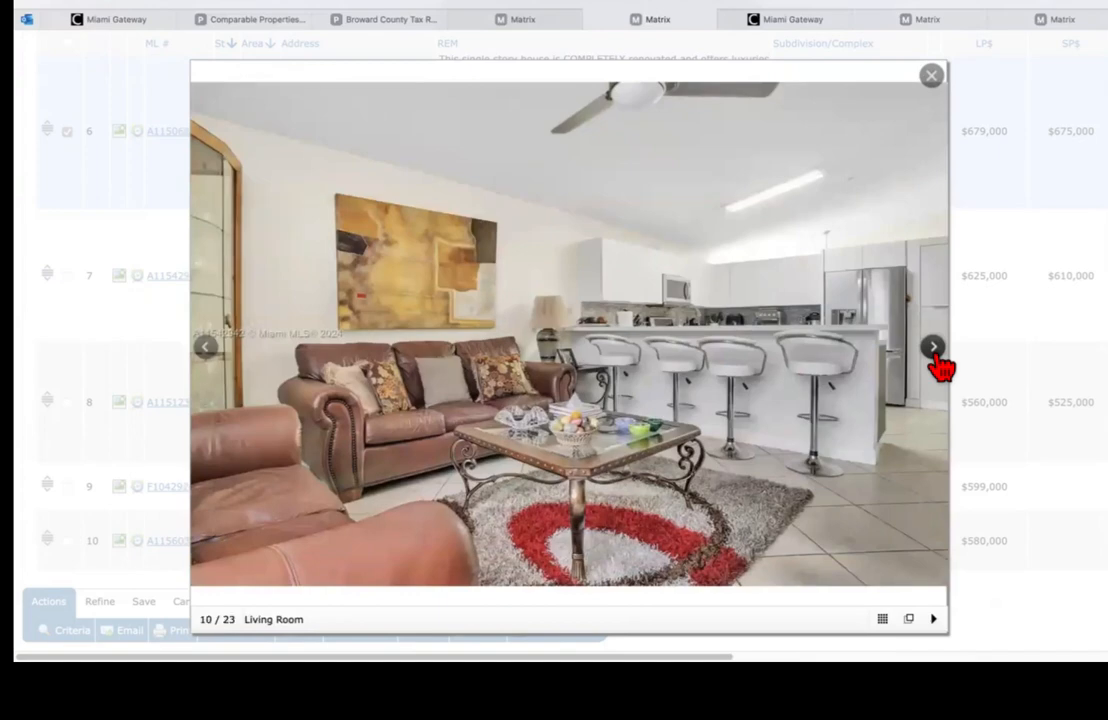
left_click(208, 358)
left_click(927, 358)
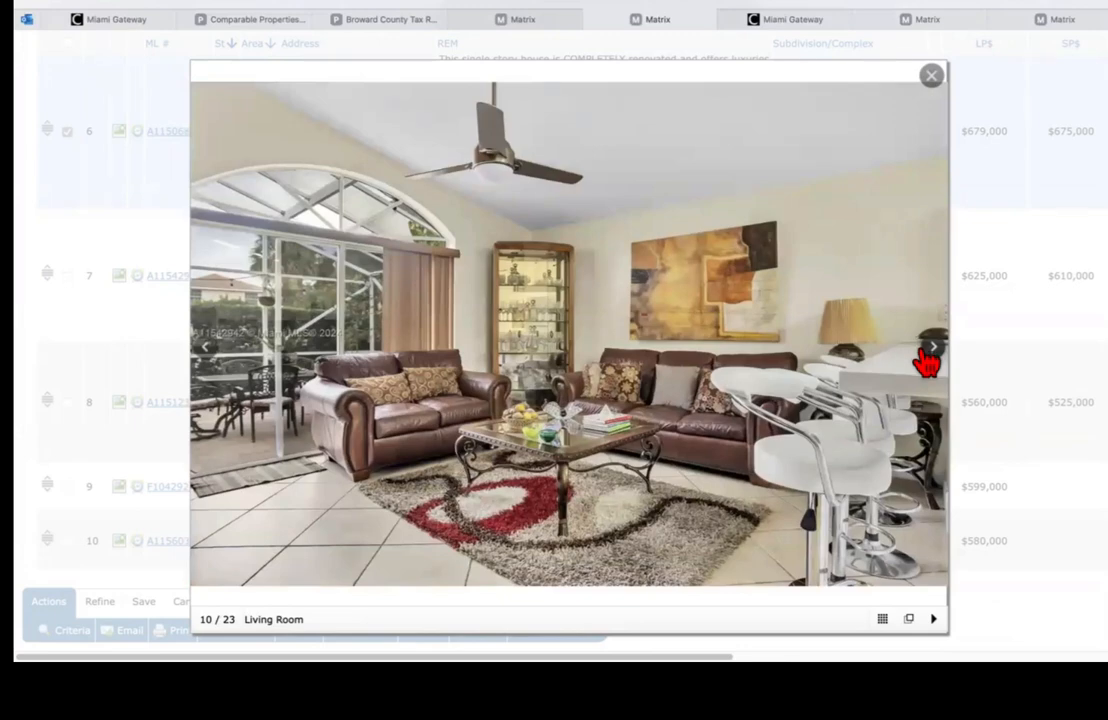
left_click(928, 360)
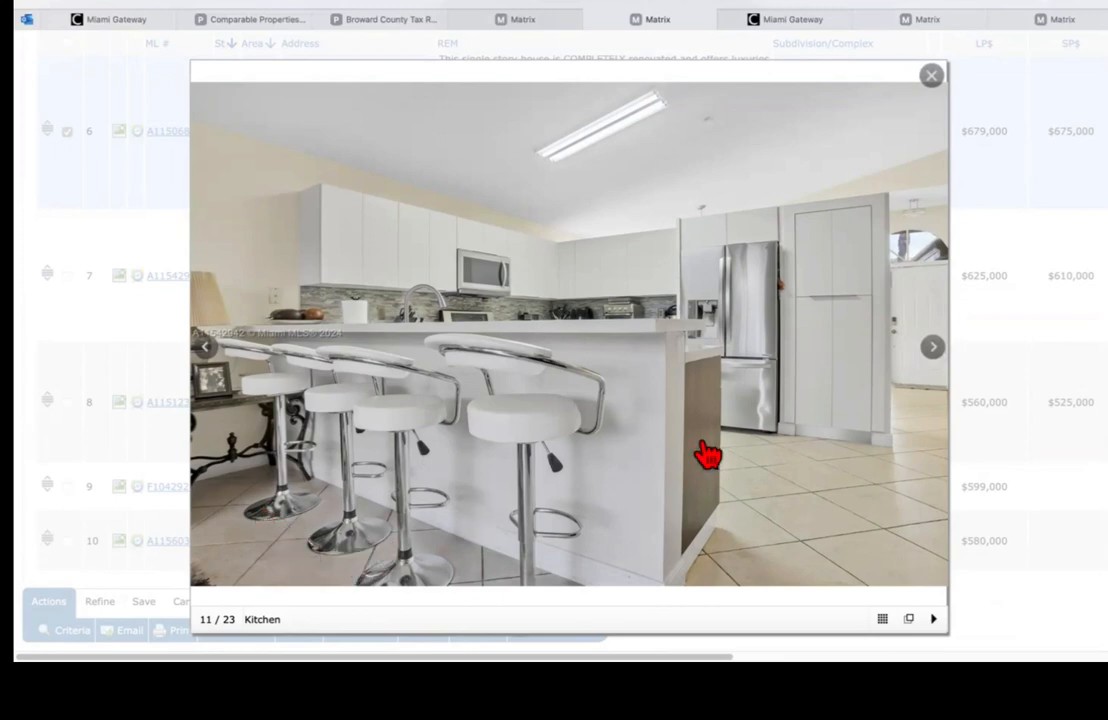
left_click(936, 350)
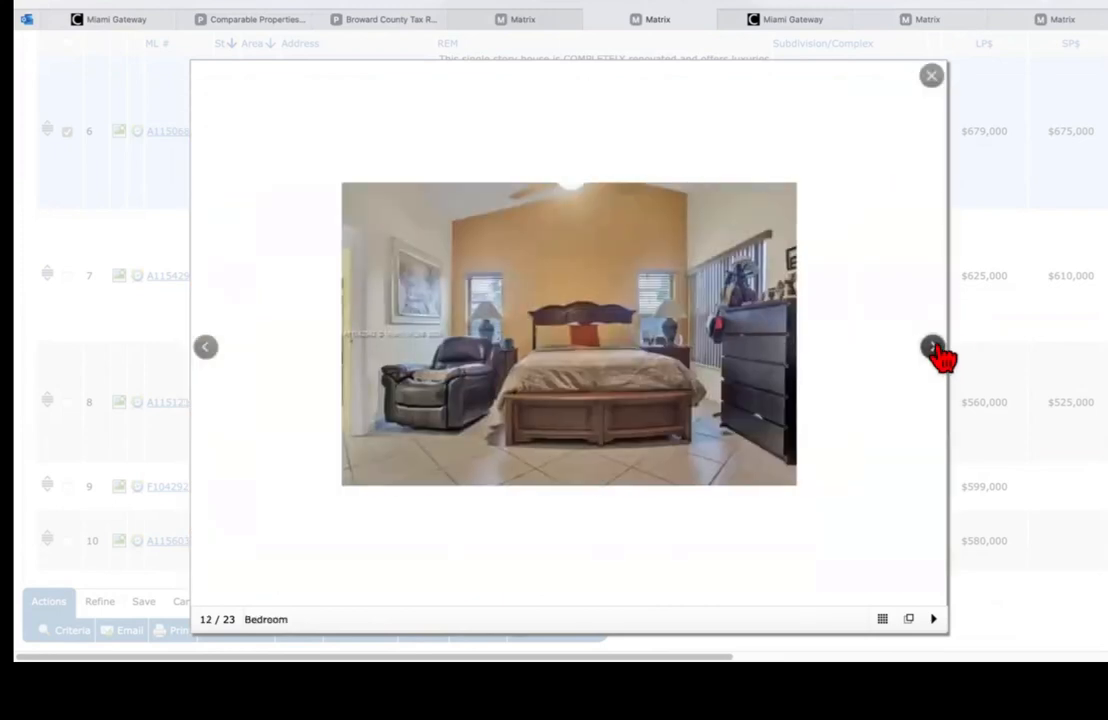
left_click(931, 77)
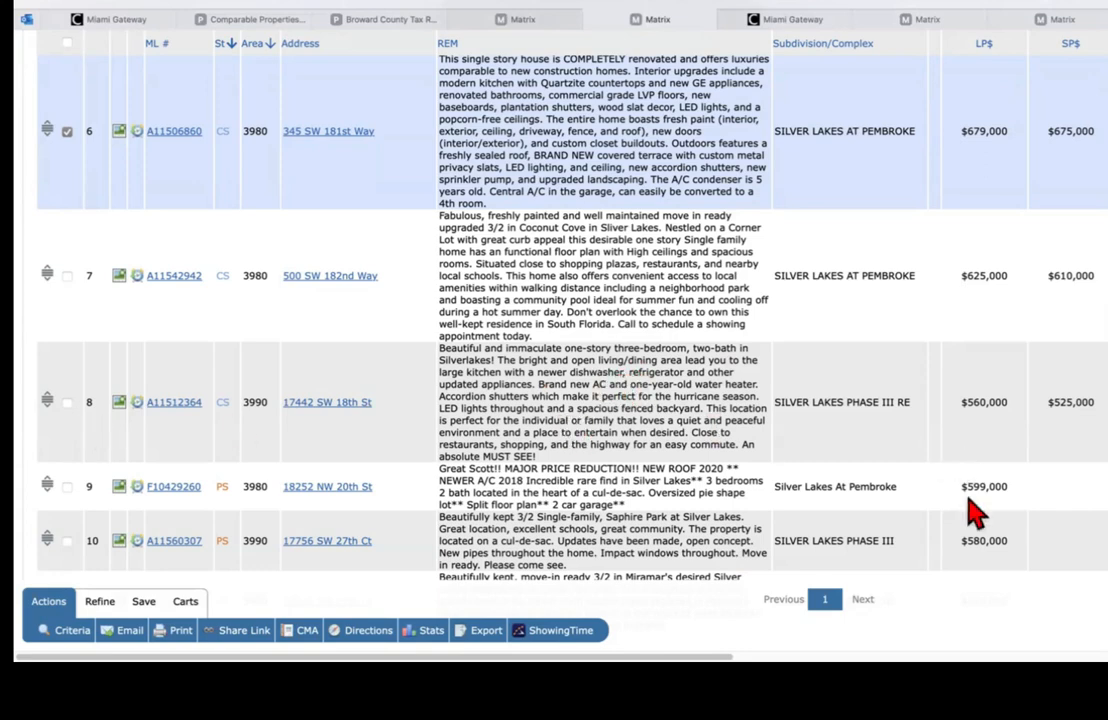
scroll(975, 482, "down", 3)
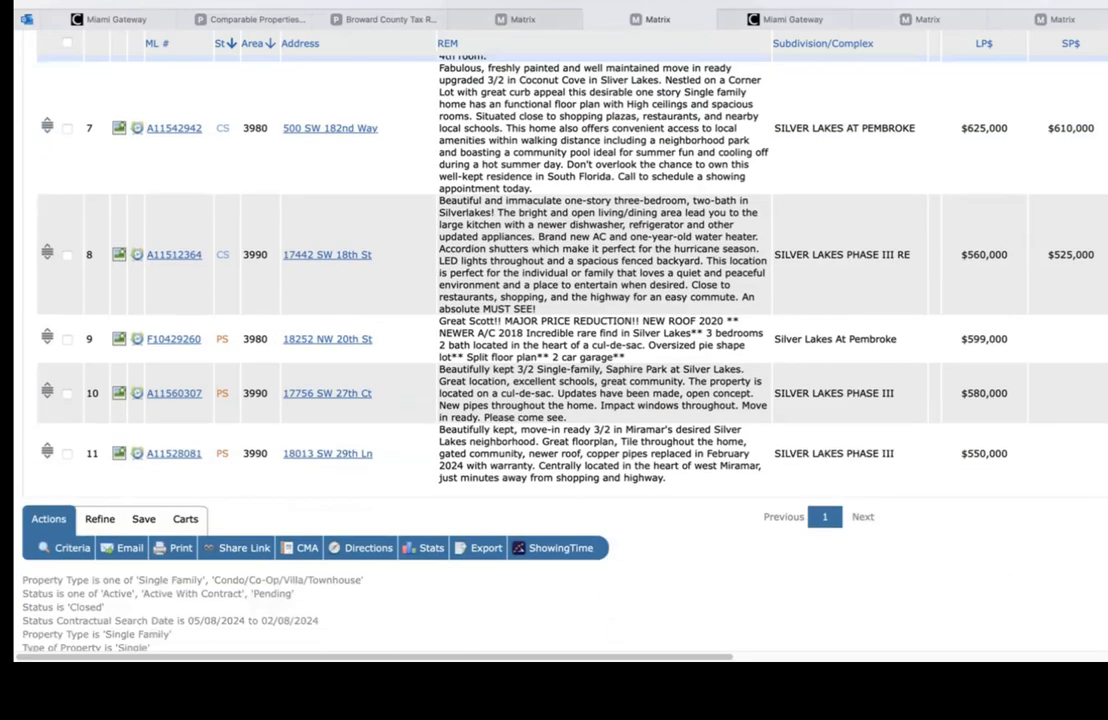
scroll(975, 482, "down", 1)
scroll(975, 482, "up", 9)
scroll(975, 482, "down", 7)
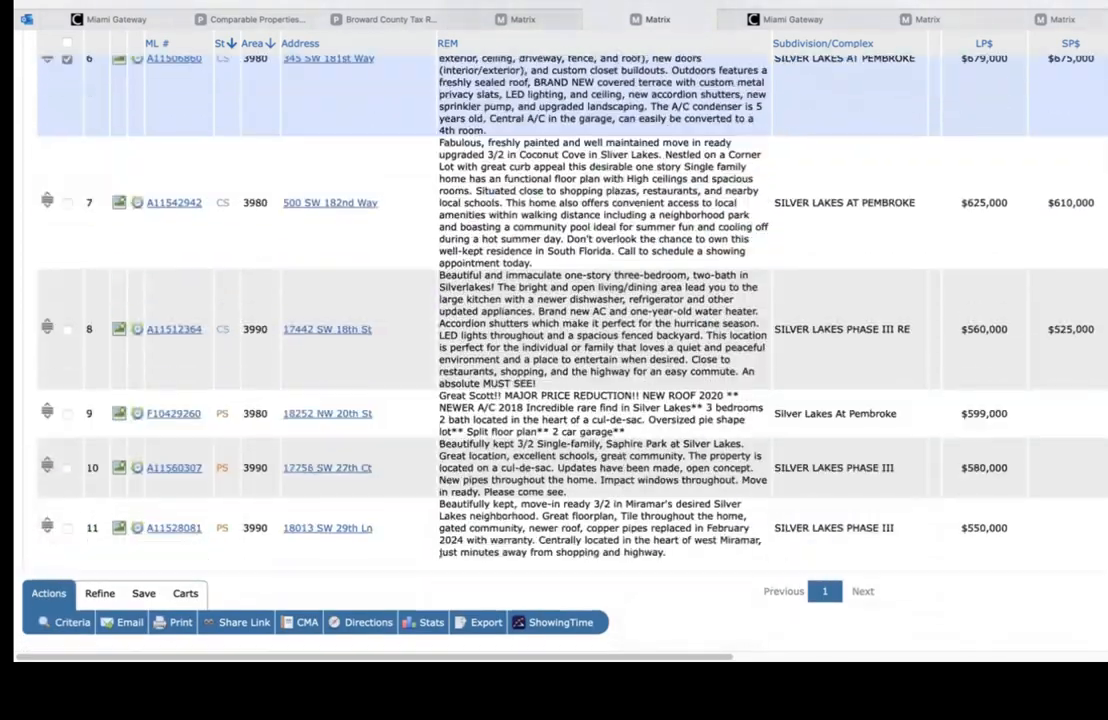
scroll(975, 482, "up", 2)
scroll(975, 482, "down", 2)
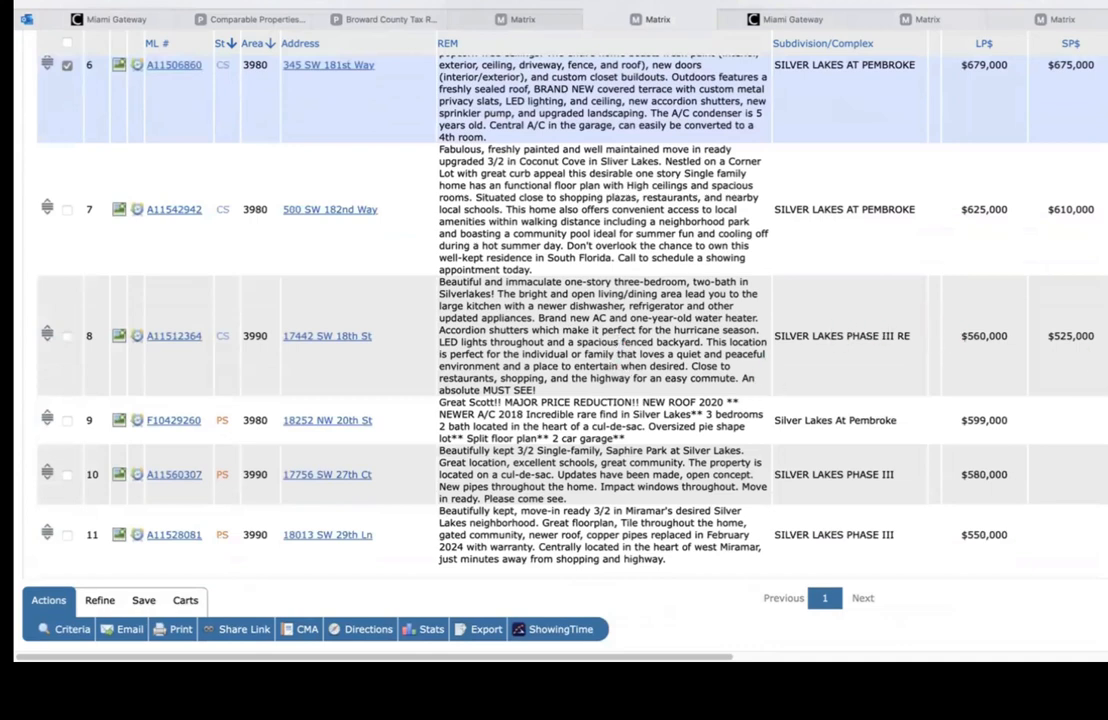
scroll(572, 300, "down", 1)
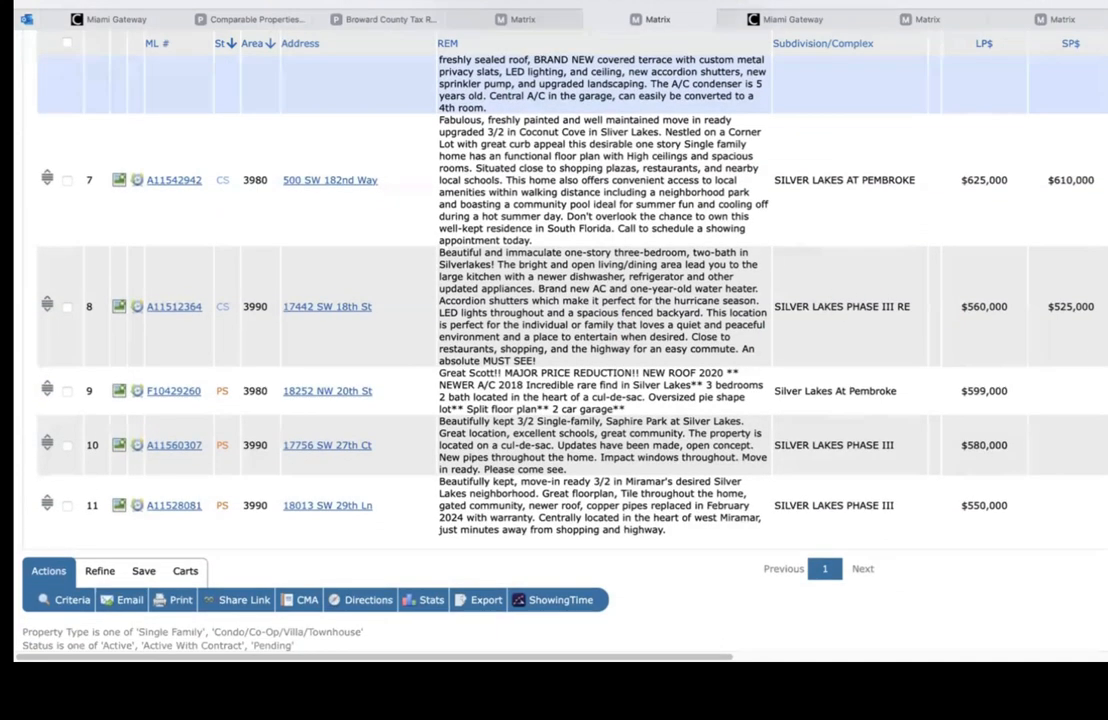
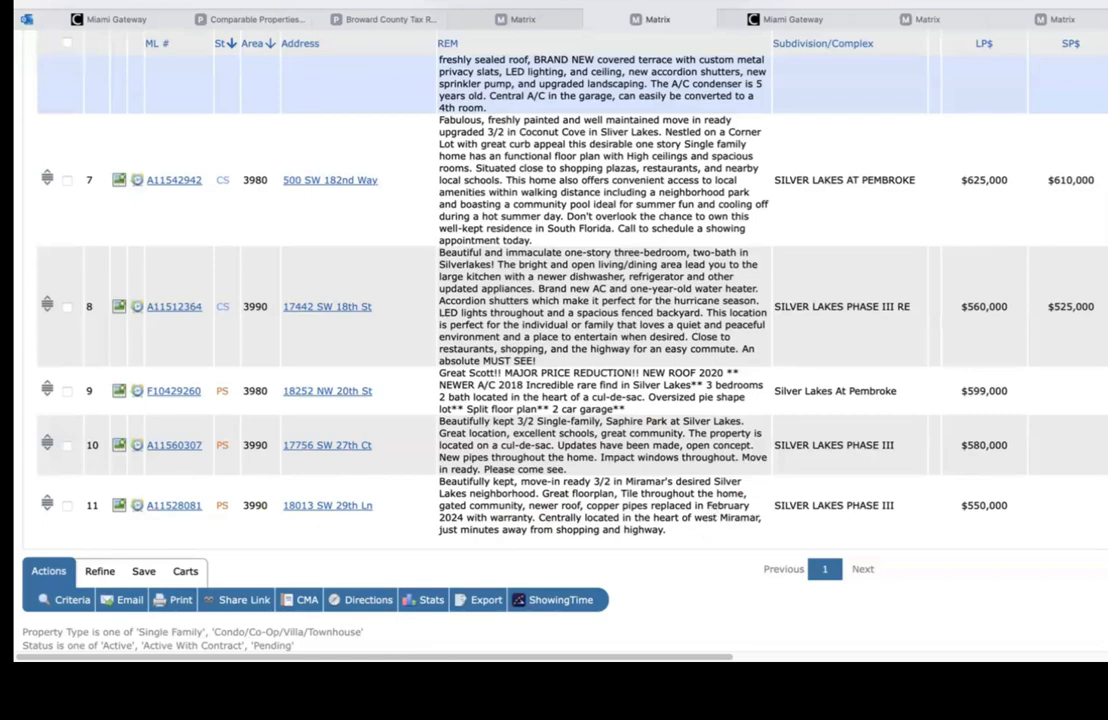
Step: Discard the four checked listings from the Silver Lakes results using the Refine tools
scroll(560, 300, "up", 15)
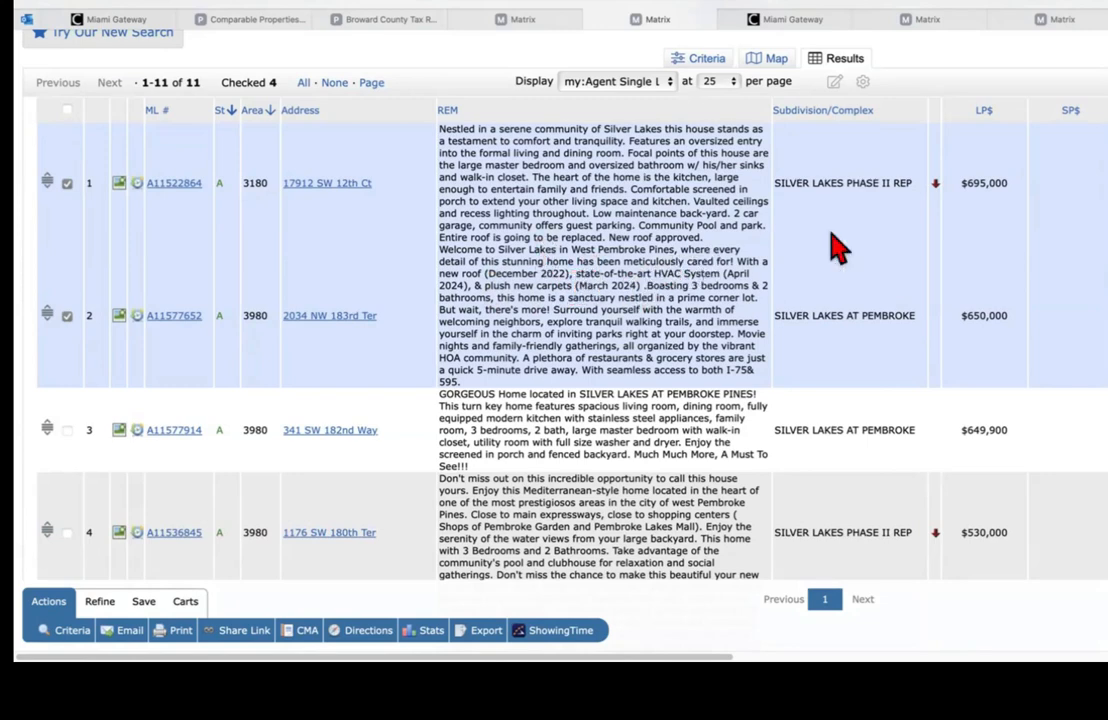
scroll(935, 155, "down", 1)
scroll(560, 300, "down", 5)
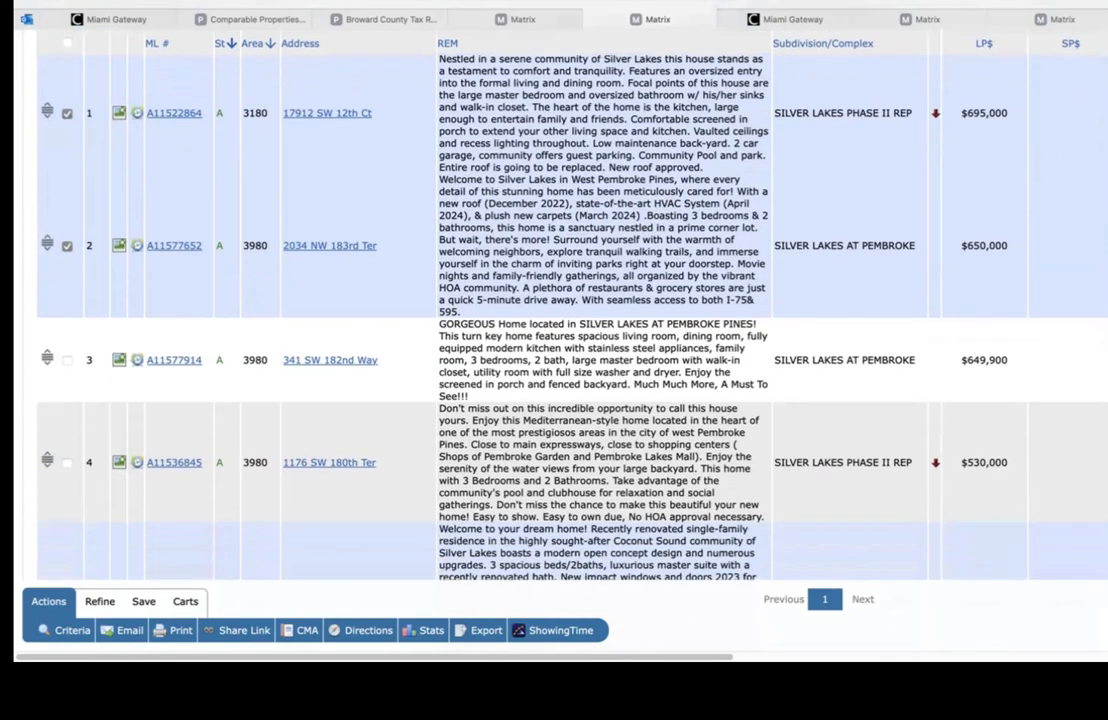
scroll(560, 300, "down", 5)
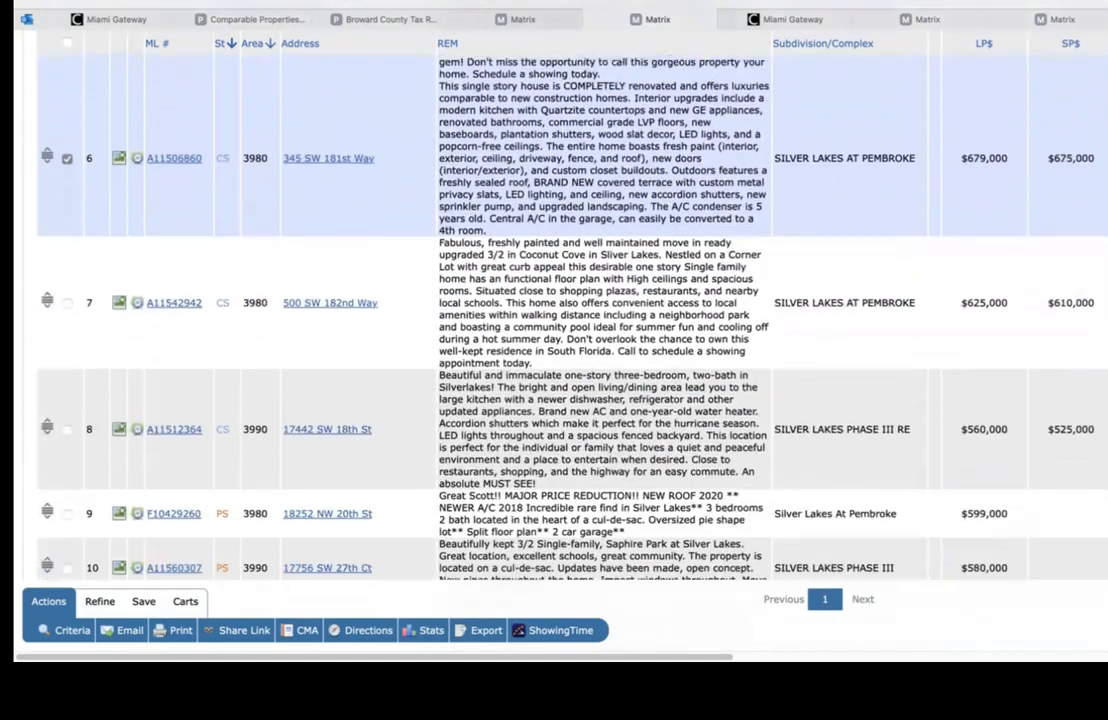
scroll(560, 300, "down", 4)
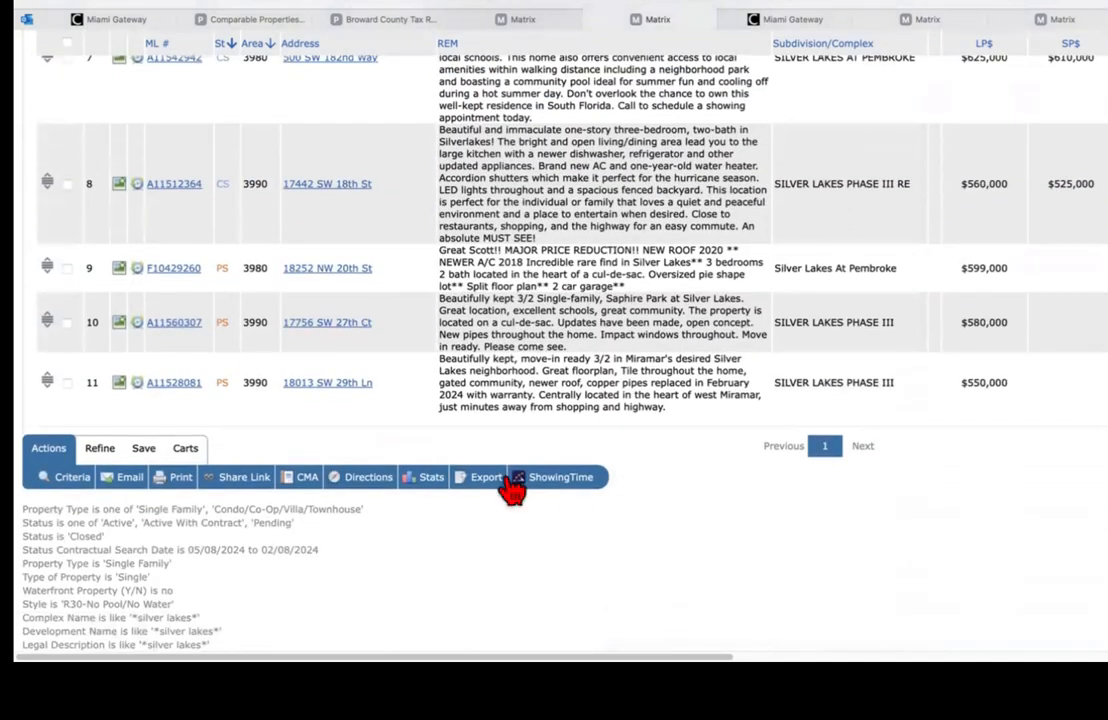
left_click(100, 449)
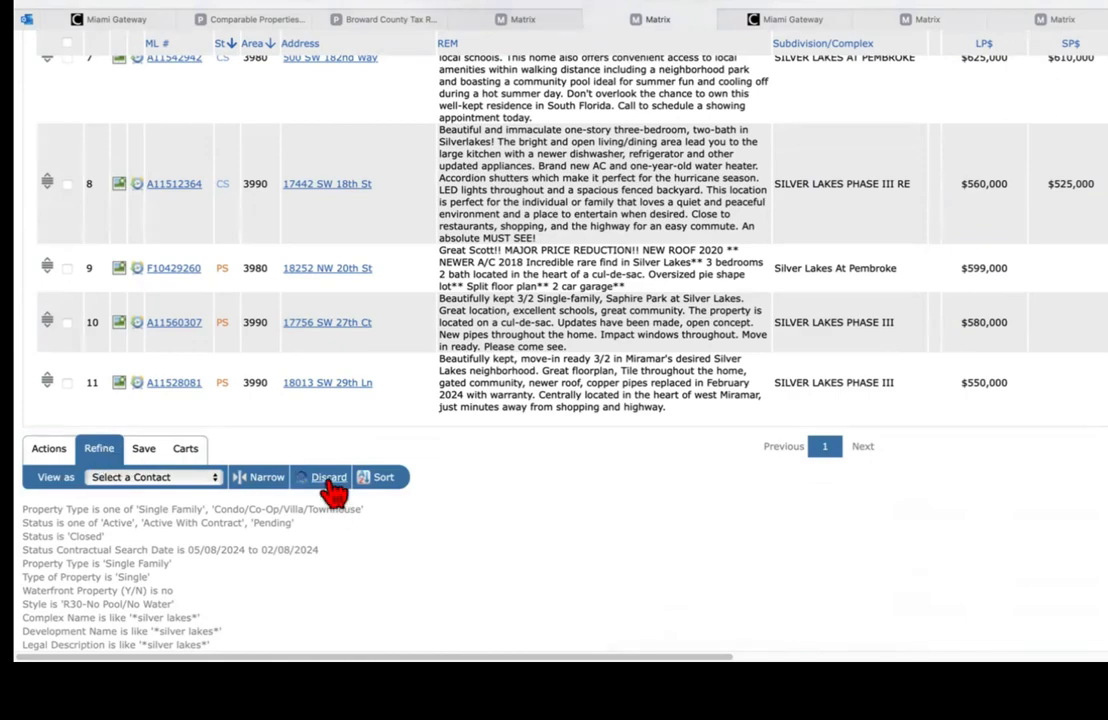
left_click(328, 479)
Step: Remove the REM remarks column from the results grid
scroll(641, 170, "up", 15)
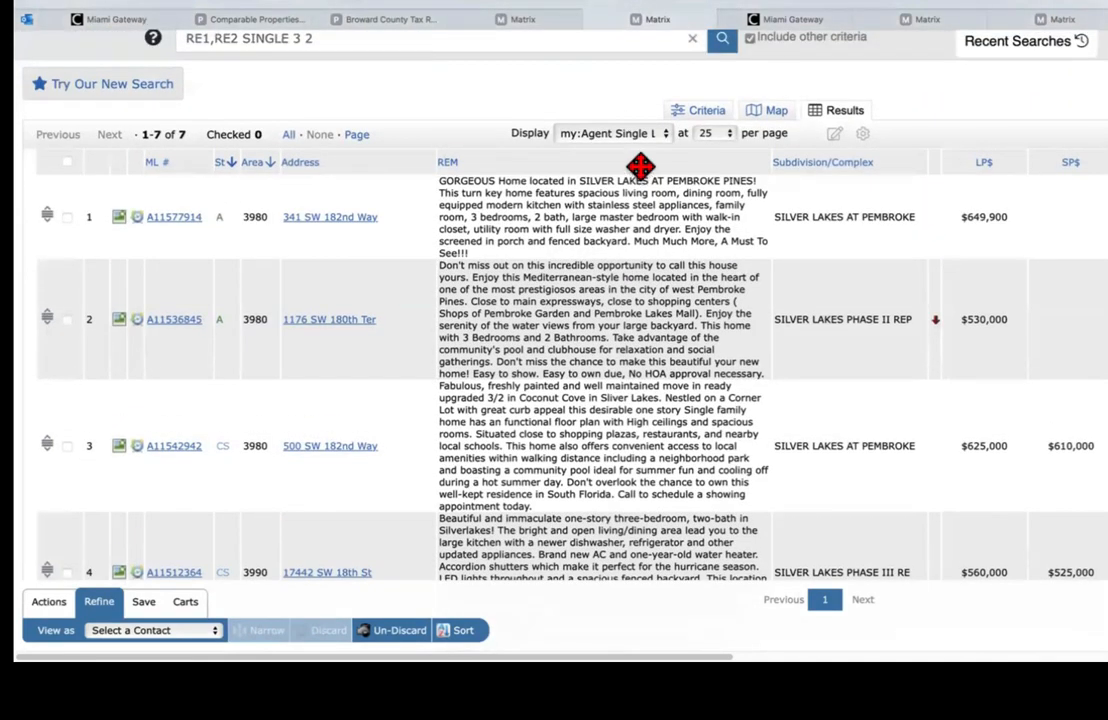
left_click(641, 164)
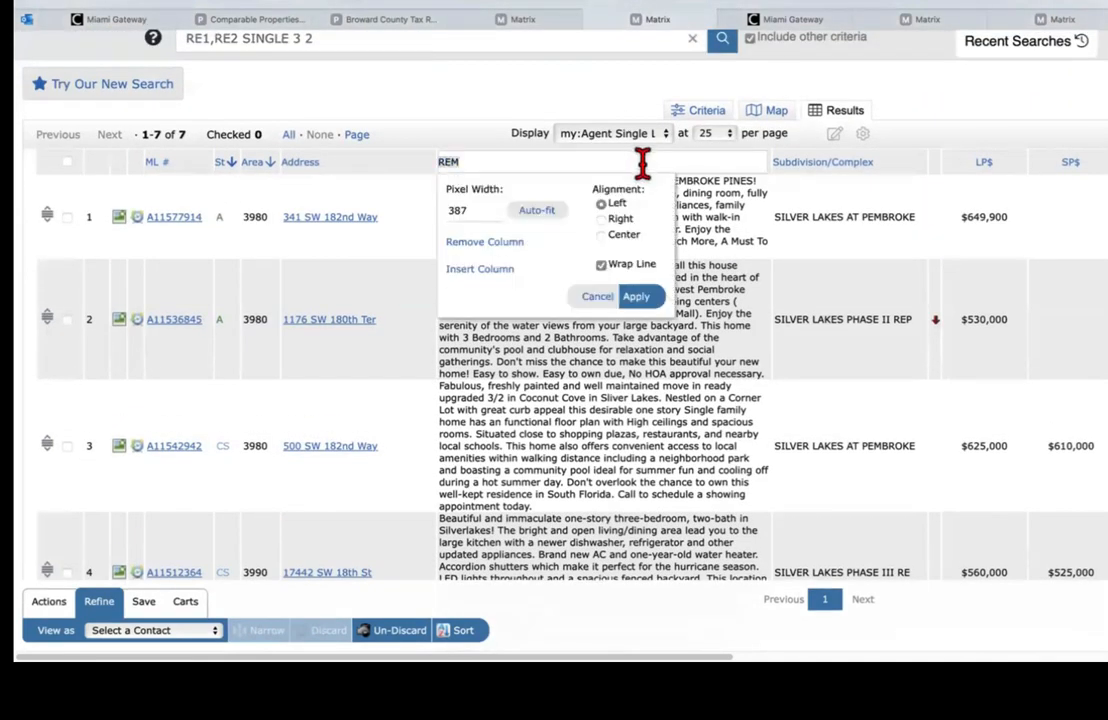
left_click(485, 241)
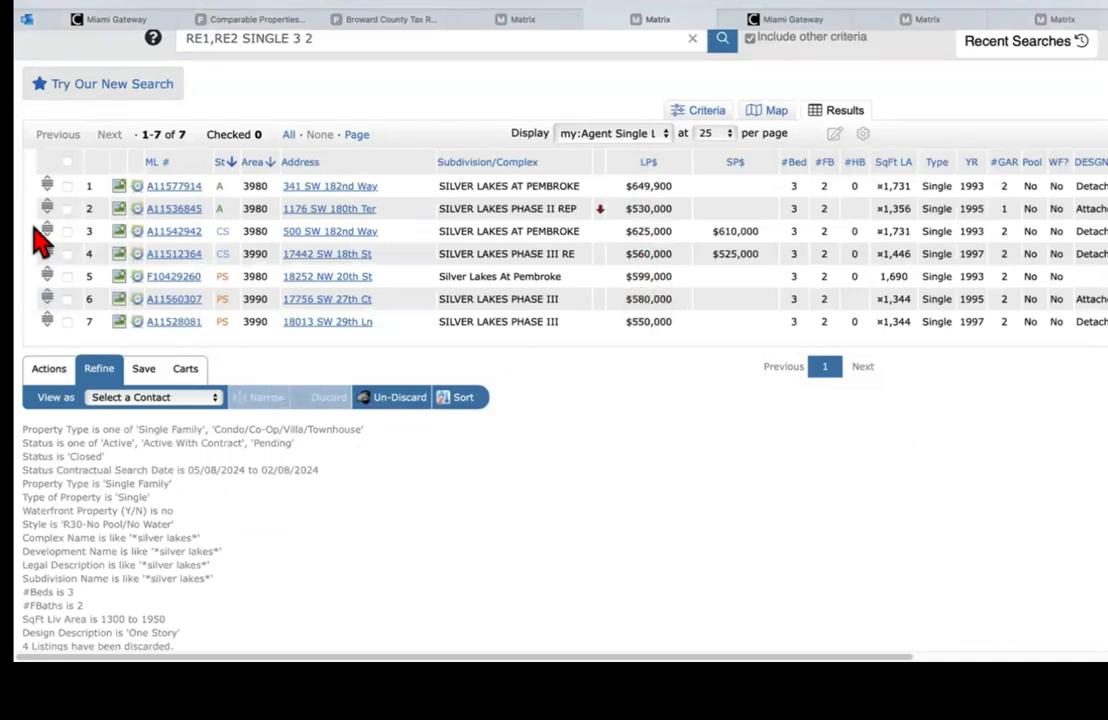
Step: Select all 7 remaining listings and start a CMA from them
left_click(67, 162)
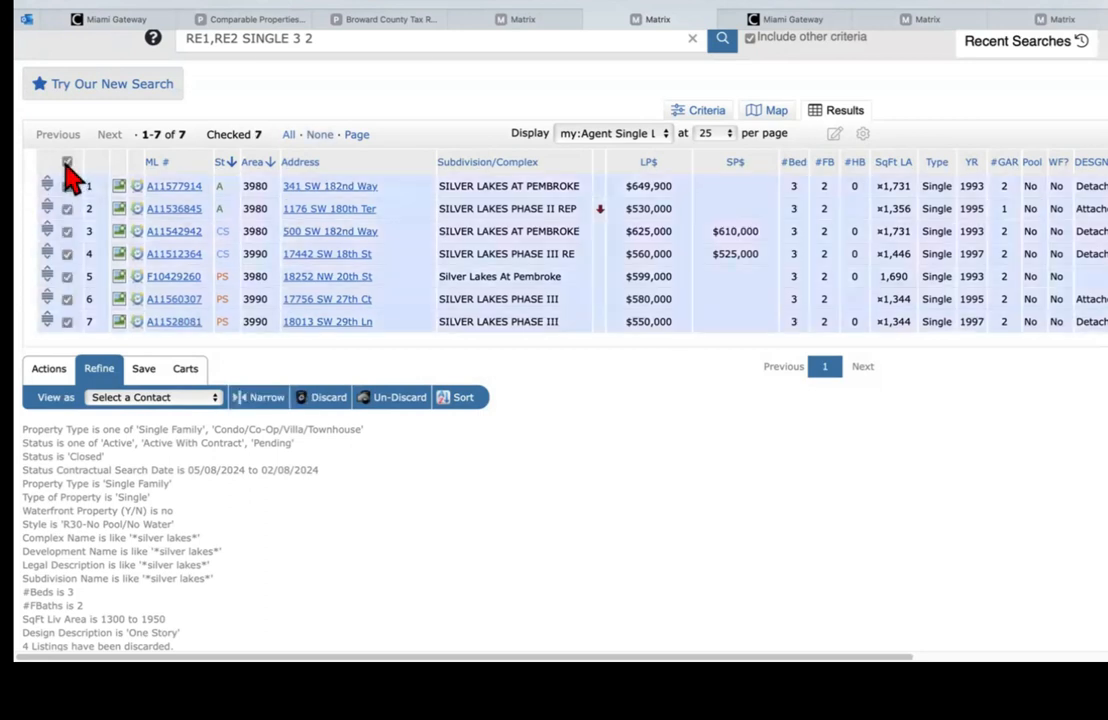
left_click(60, 369)
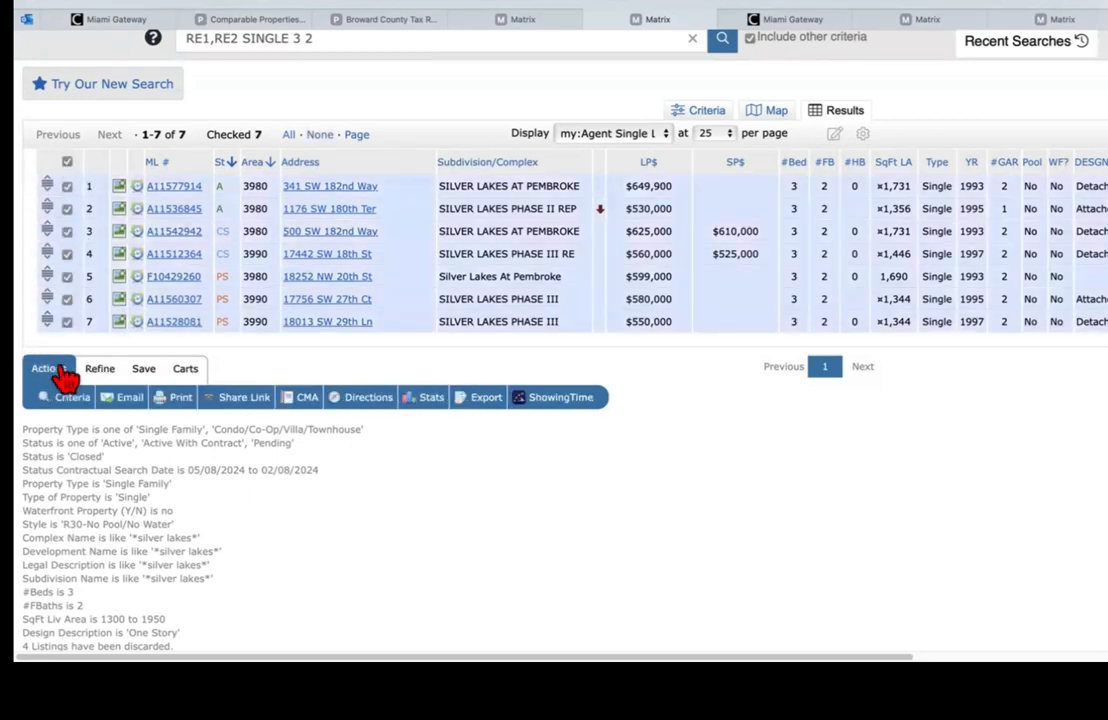
left_click(305, 399)
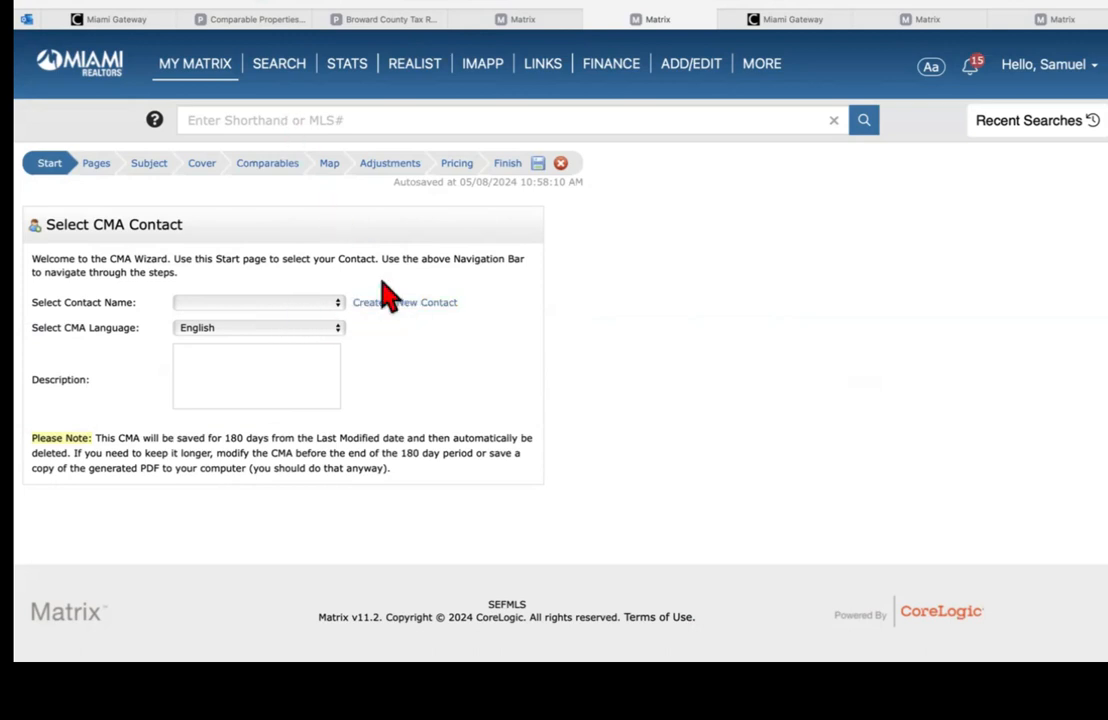
Step: Look through the saved contacts and the new contact form, then cancel without creating a contact
left_click(307, 312)
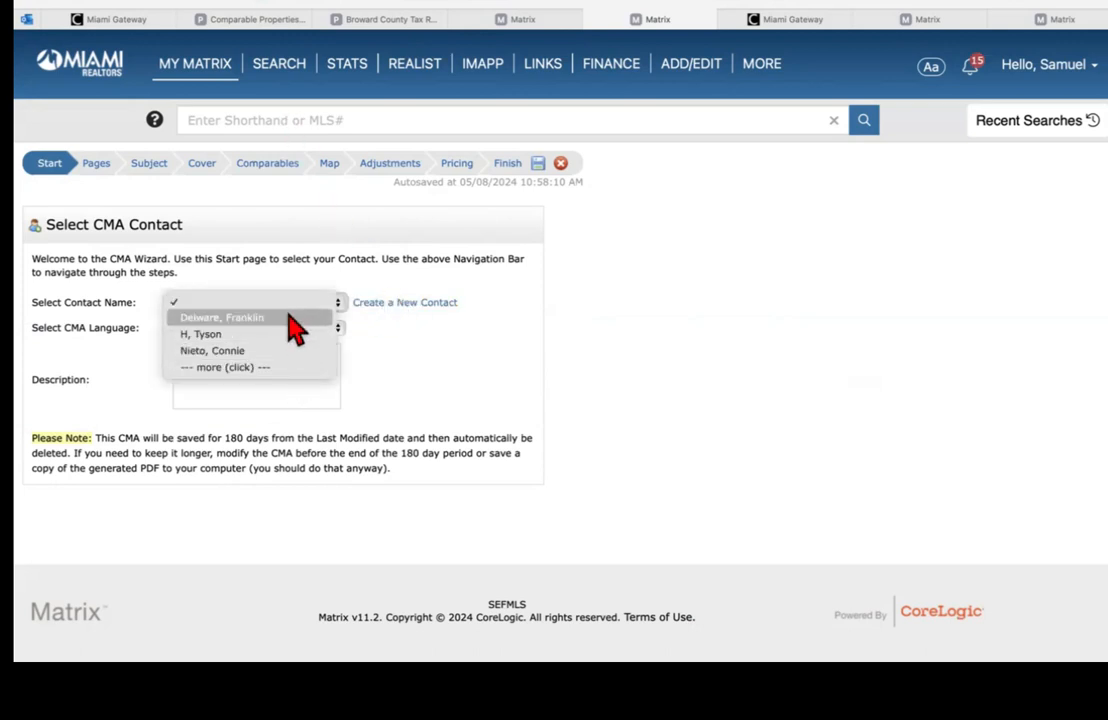
left_click(398, 256)
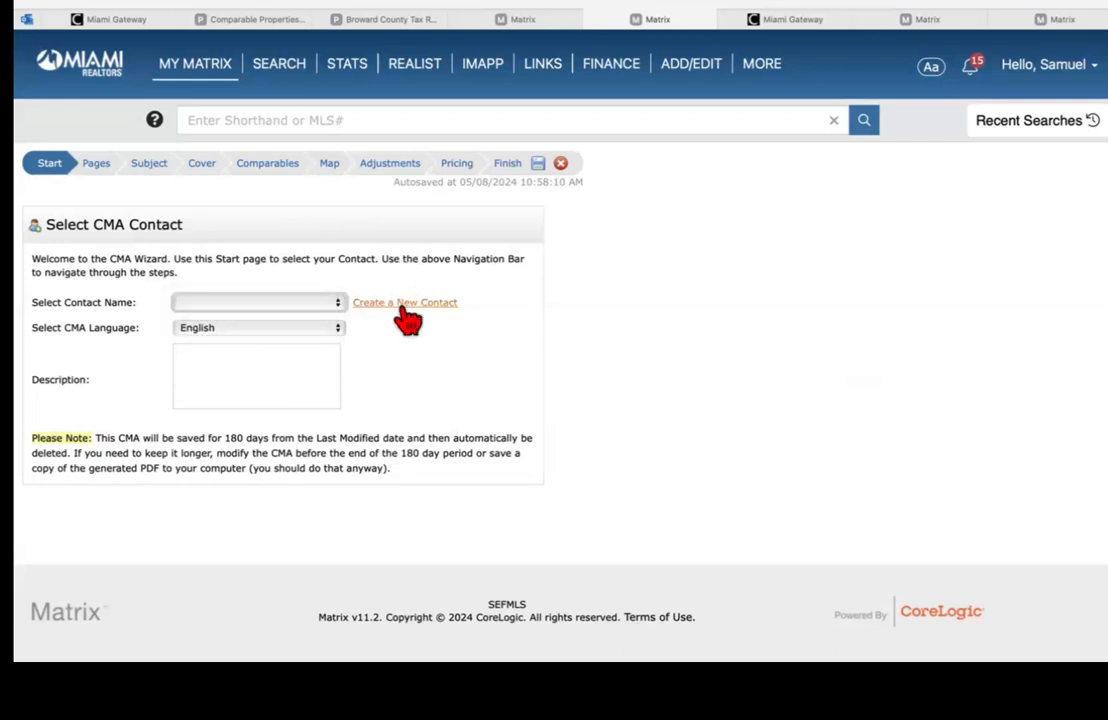
left_click(398, 304)
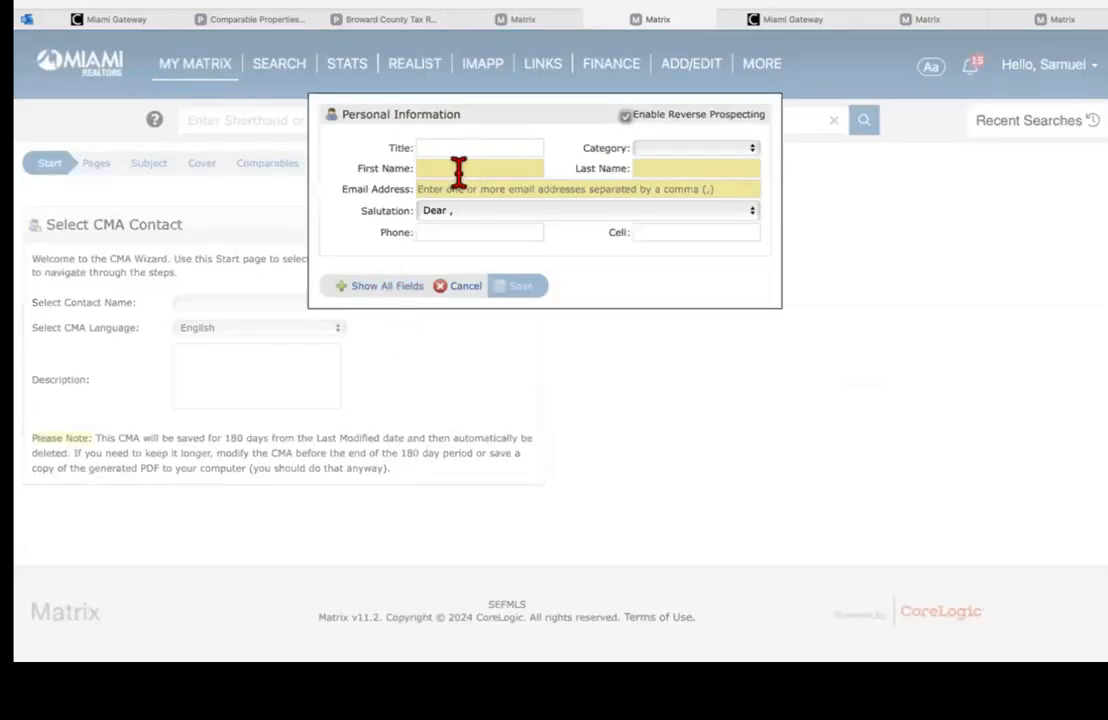
left_click(458, 170)
left_click(638, 168)
left_click(535, 190)
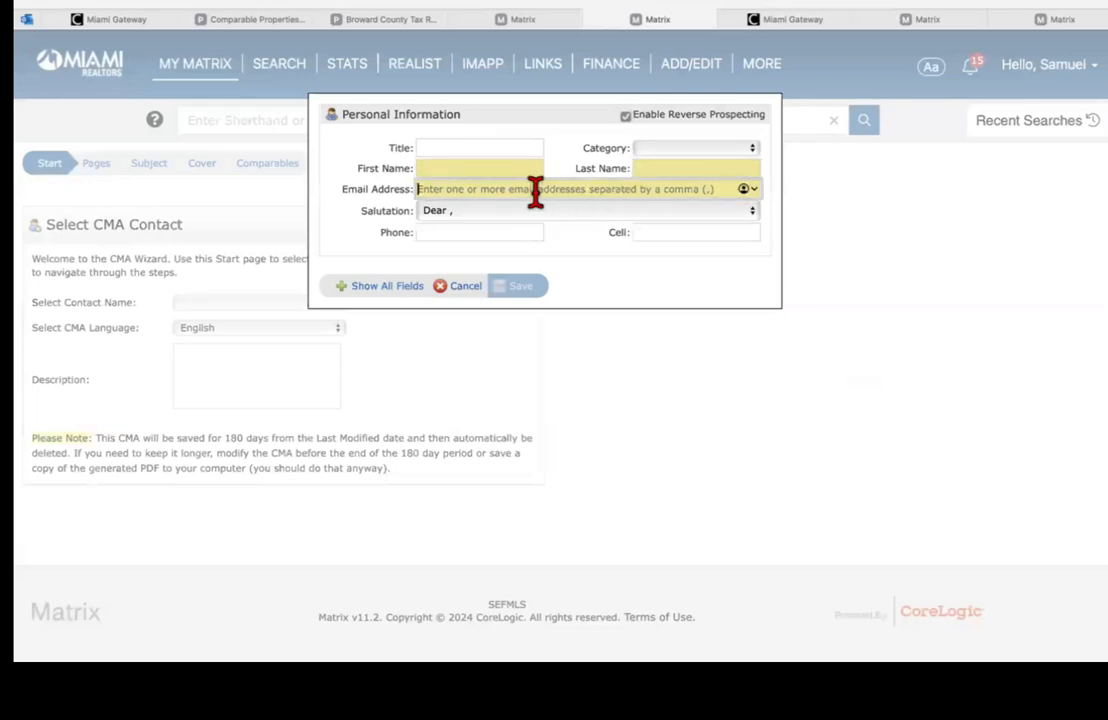
left_click(679, 148)
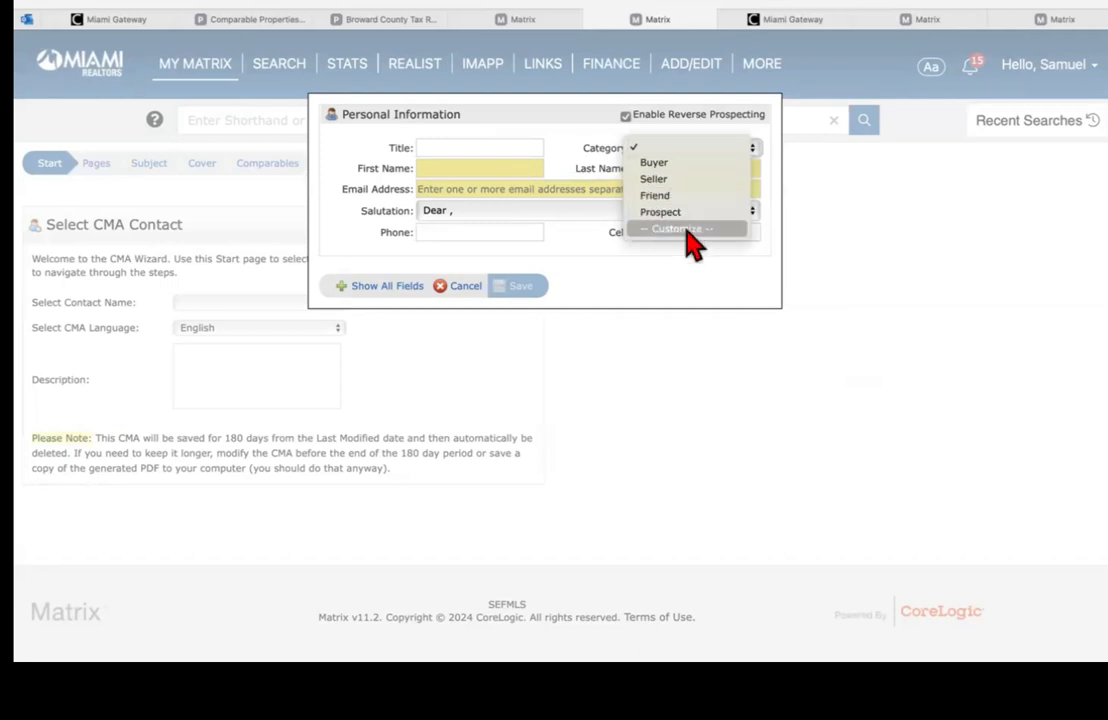
left_click(605, 131)
left_click(470, 287)
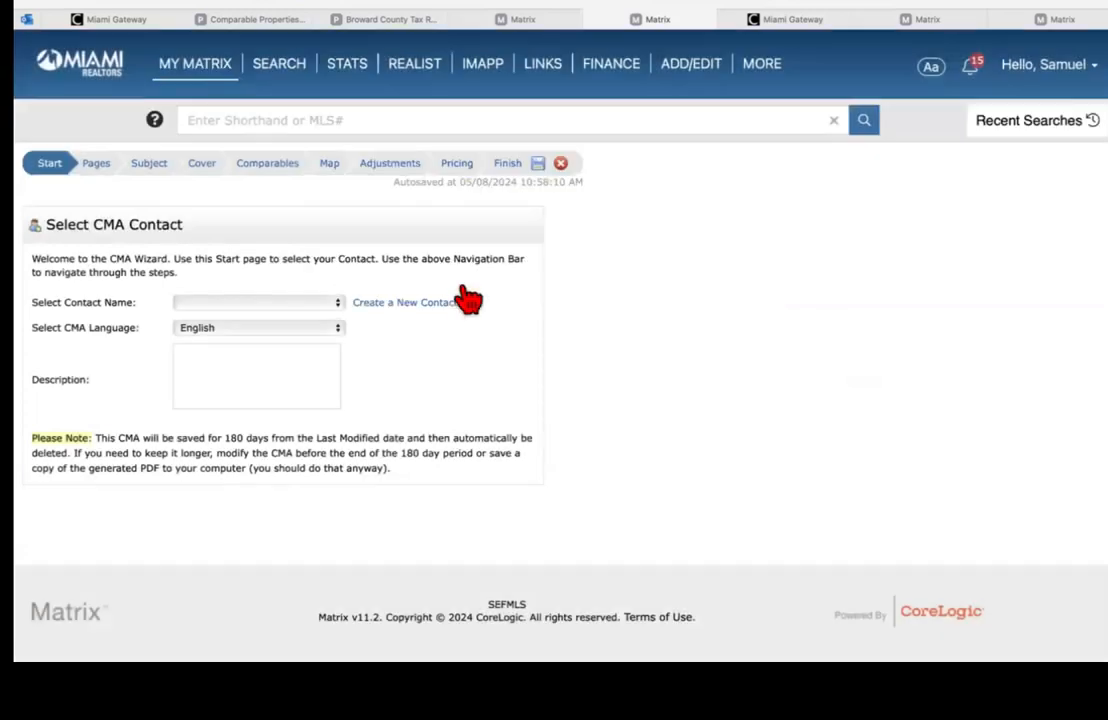
Step: Choose the first saved contact and start the description 'Comparables I have found'
left_click(241, 304)
left_click(251, 322)
left_click(202, 378)
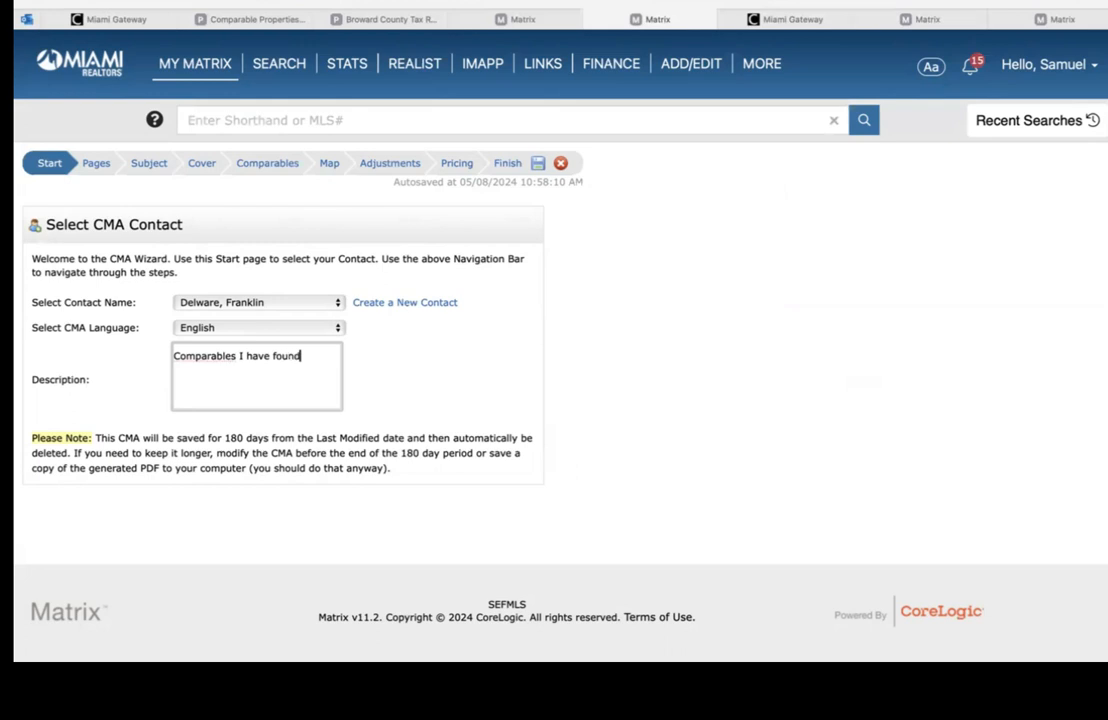
Step: On the Pages step, clear all selected report pages and open the custom PDF pages manager
left_click(101, 172)
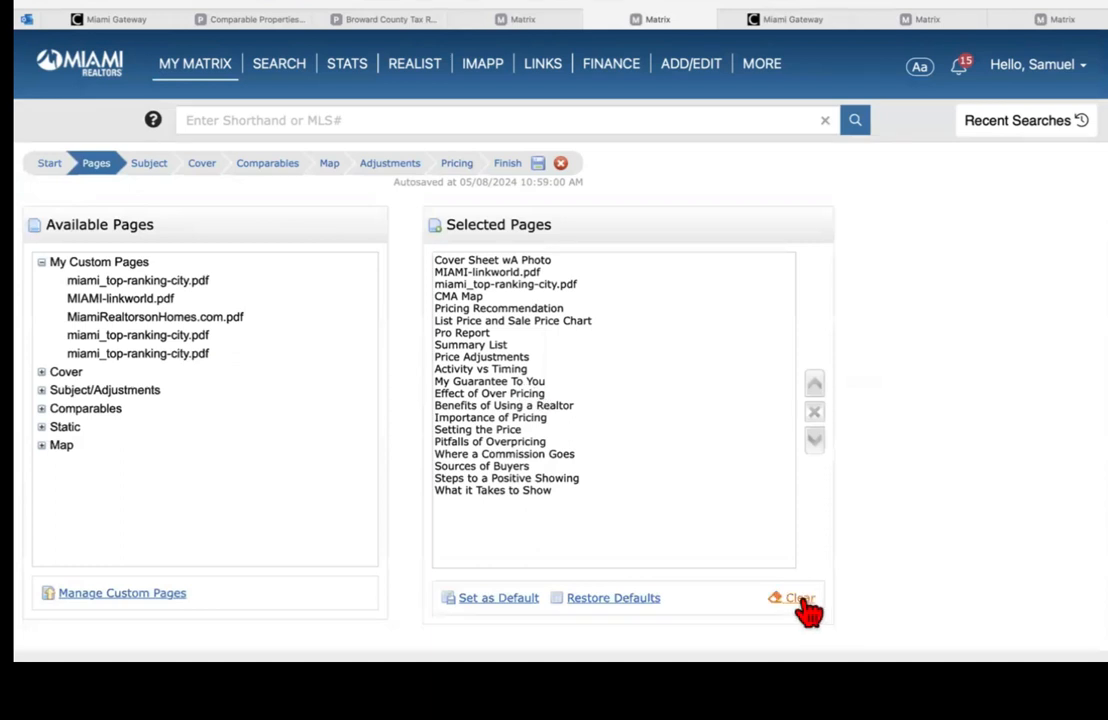
left_click(802, 600)
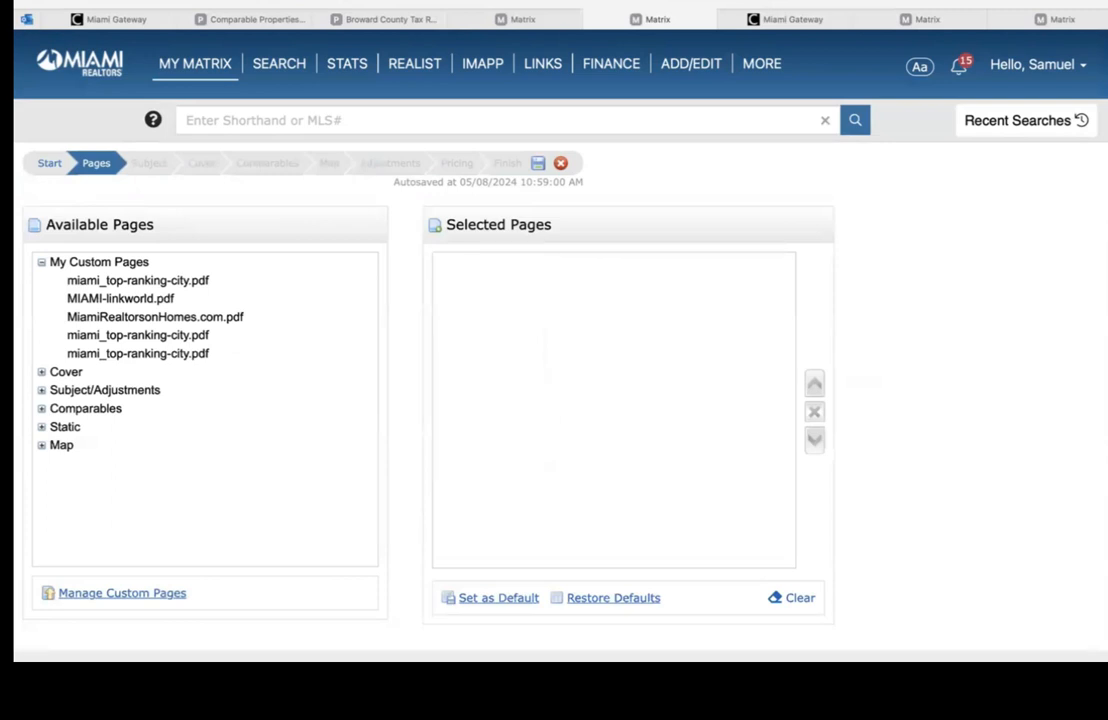
scroll(554, 350, "down", 2)
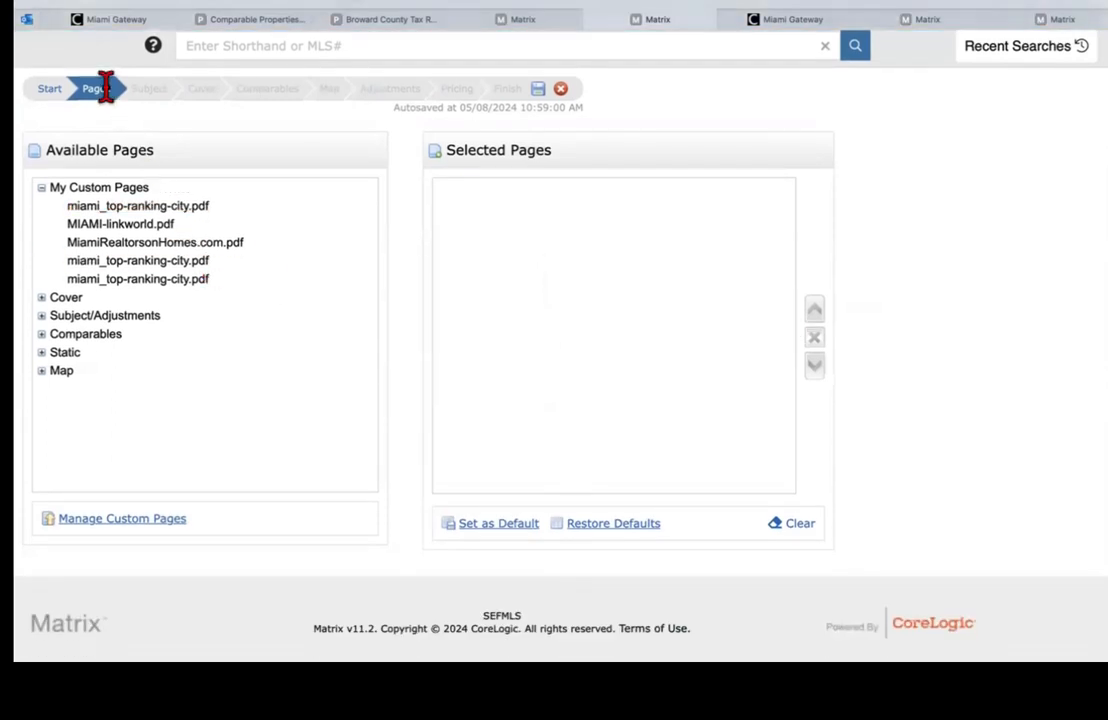
left_click(141, 533)
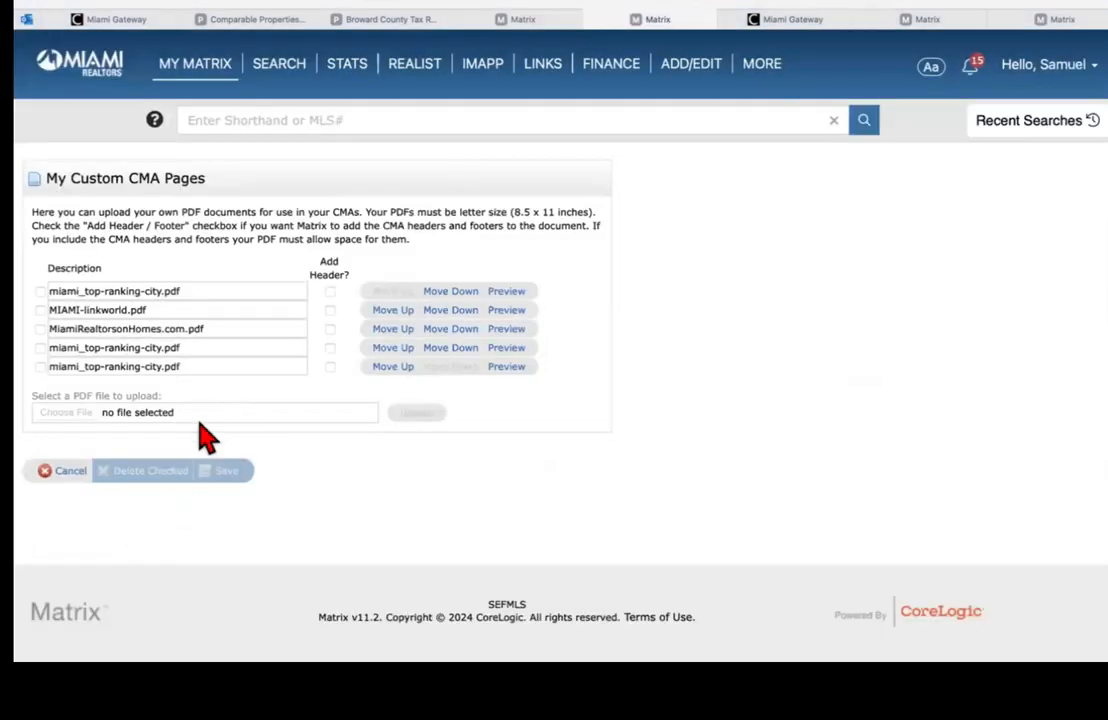
Step: Back out to page selection, then reopen the Manage Custom Pages manager
left_click(72, 476)
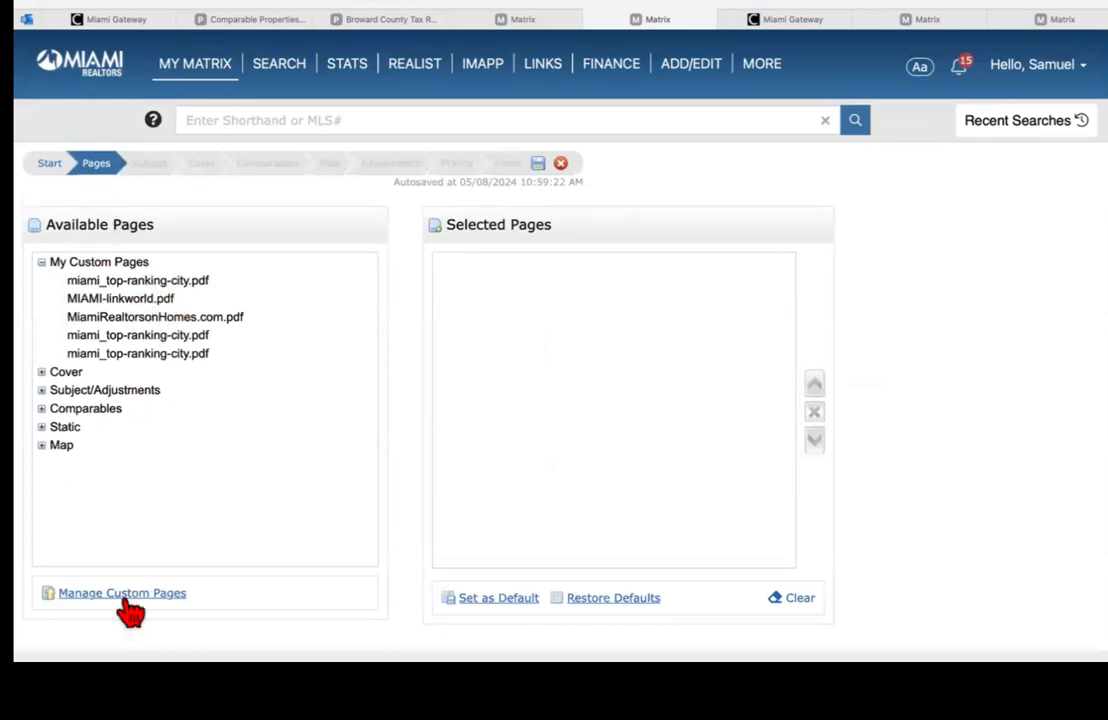
scroll(554, 400, "down", 2)
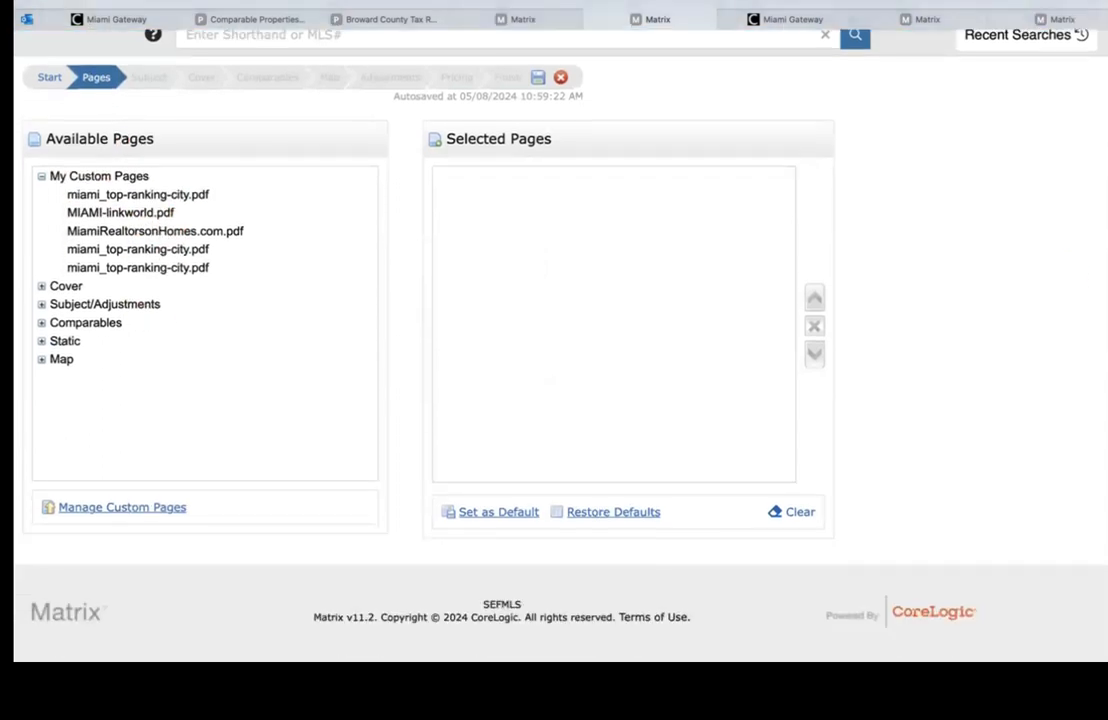
left_click(157, 516)
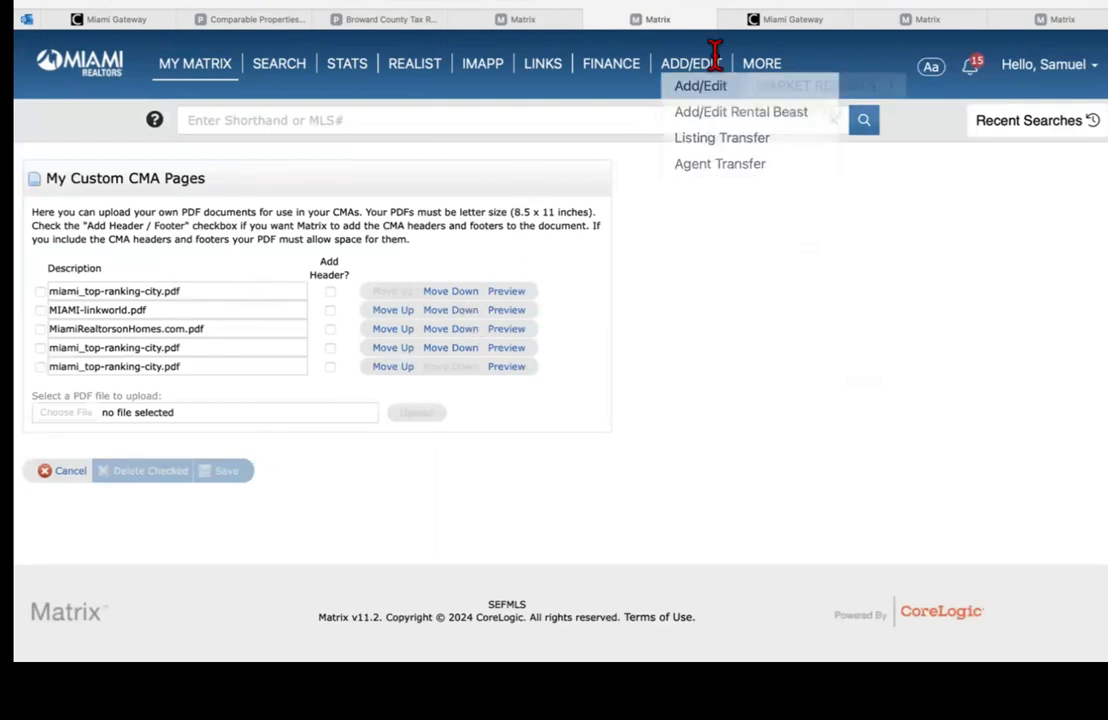
Step: Close the ADOM stats, price-per-square-foot chart and leftover listing tabs, returning to the custom pages tab
left_click(277, 22)
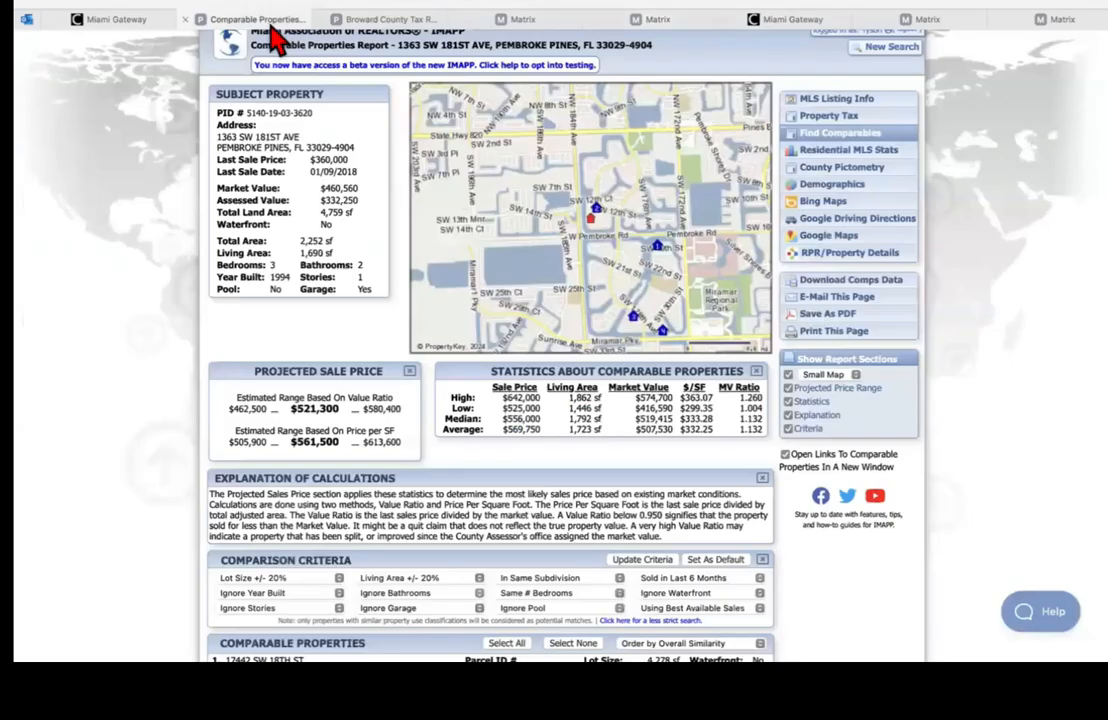
left_click(450, 10)
key("Escape")
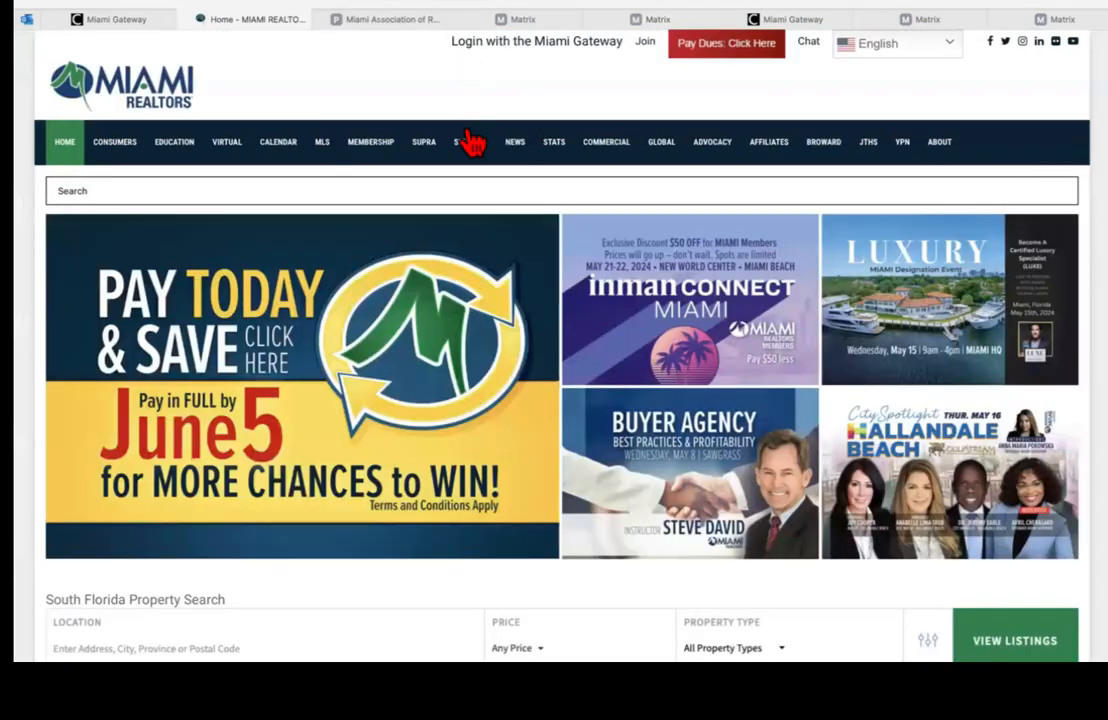
mouse_move(472, 156)
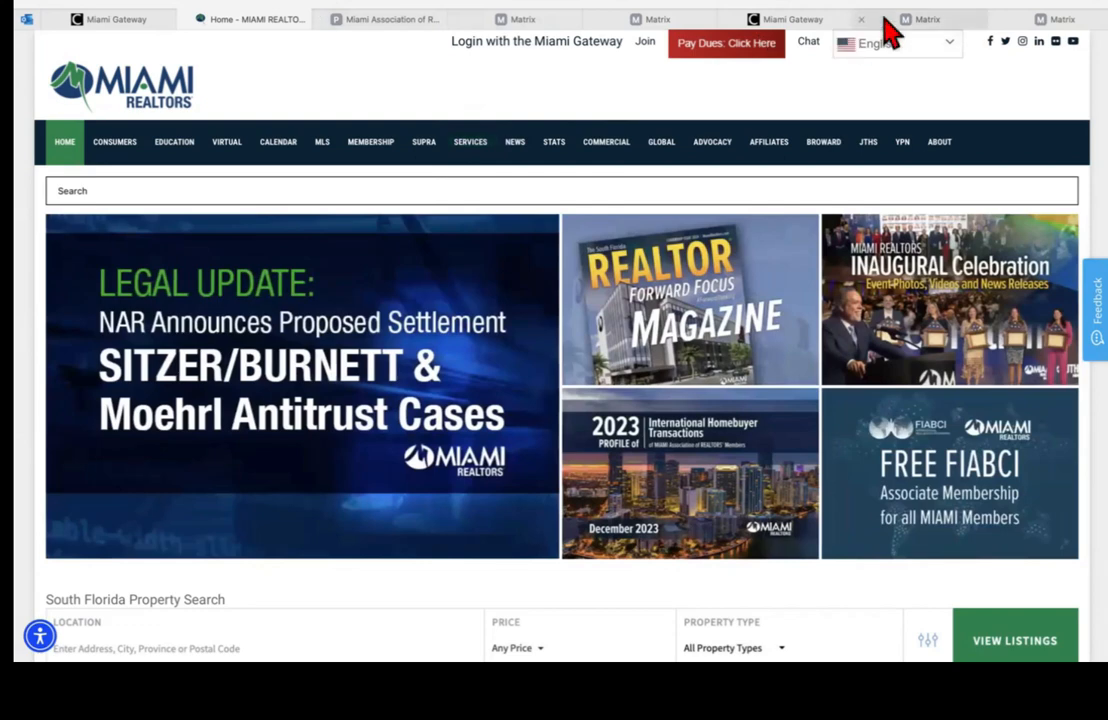
left_click(896, 22)
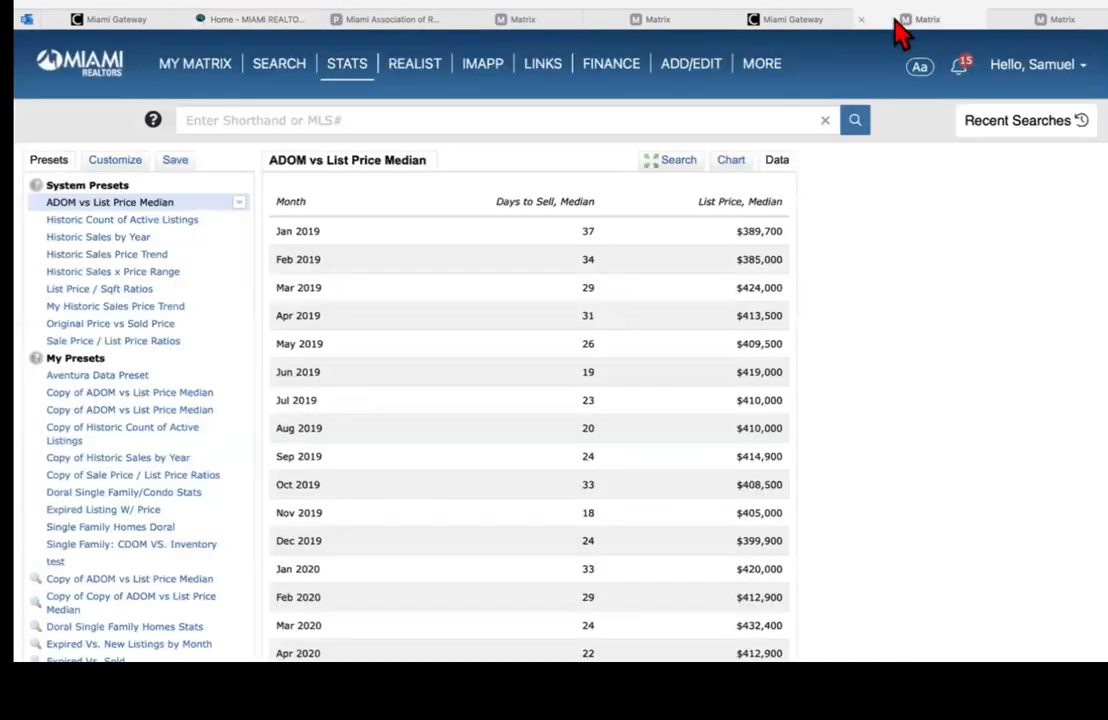
left_click(862, 21)
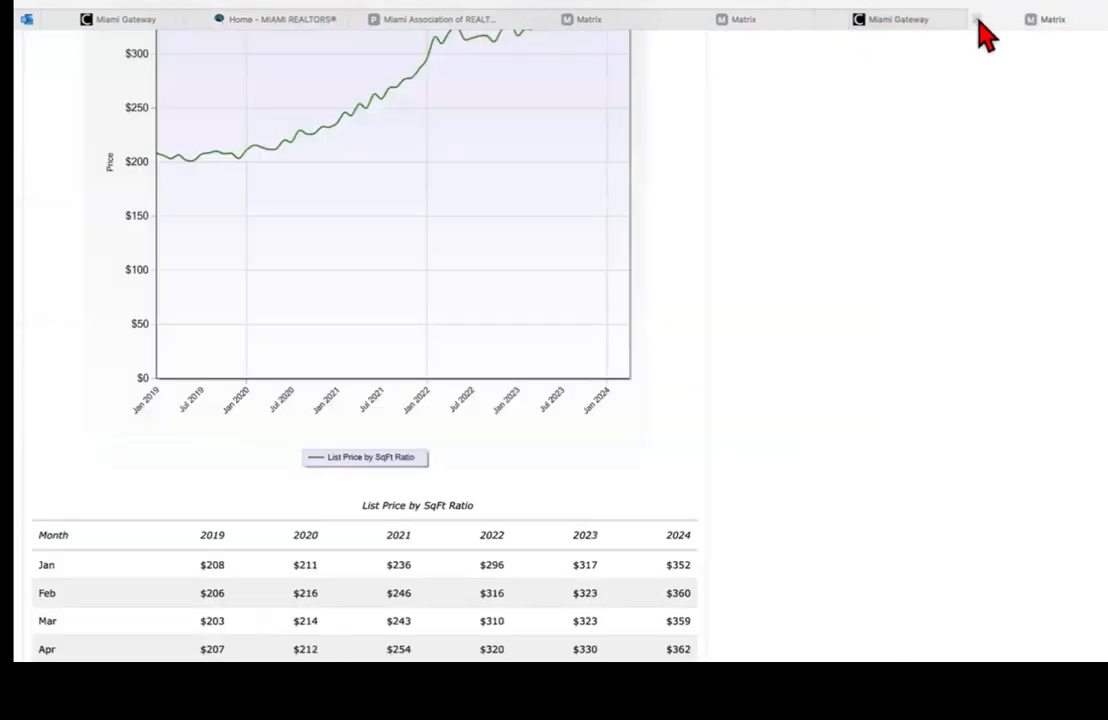
left_click(978, 22)
left_click(674, 21)
left_click(821, 26)
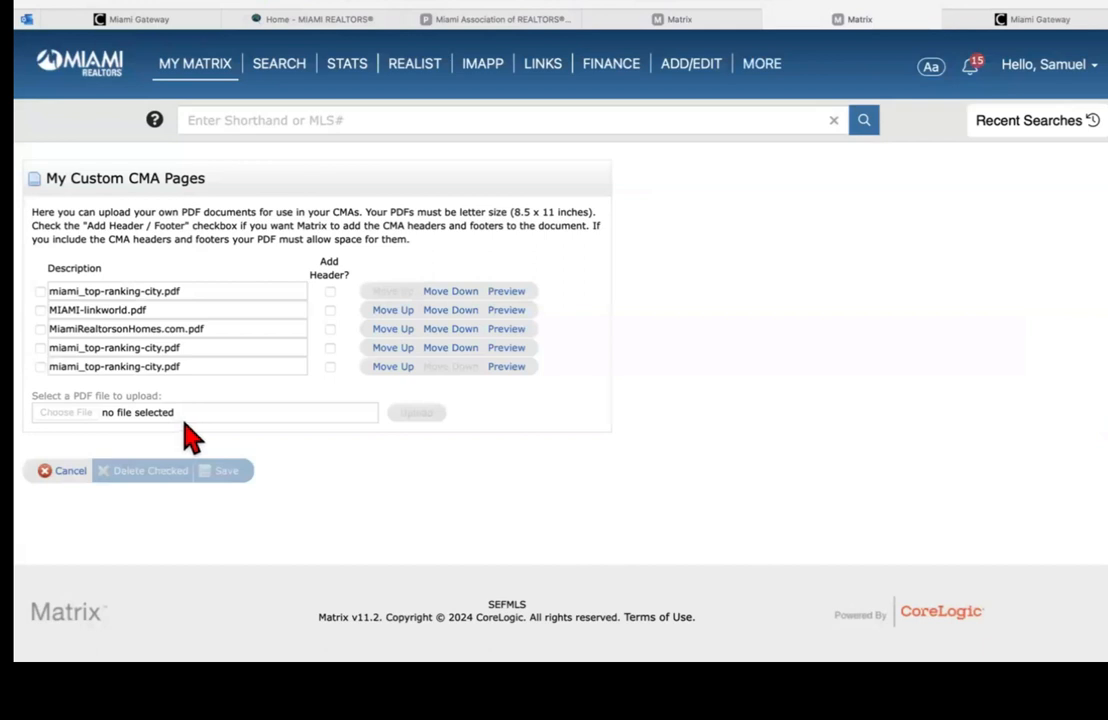
Step: Delete both duplicate miami_top-ranking-city.pdf pages, leaving three, and open the file chooser
left_click(40, 348)
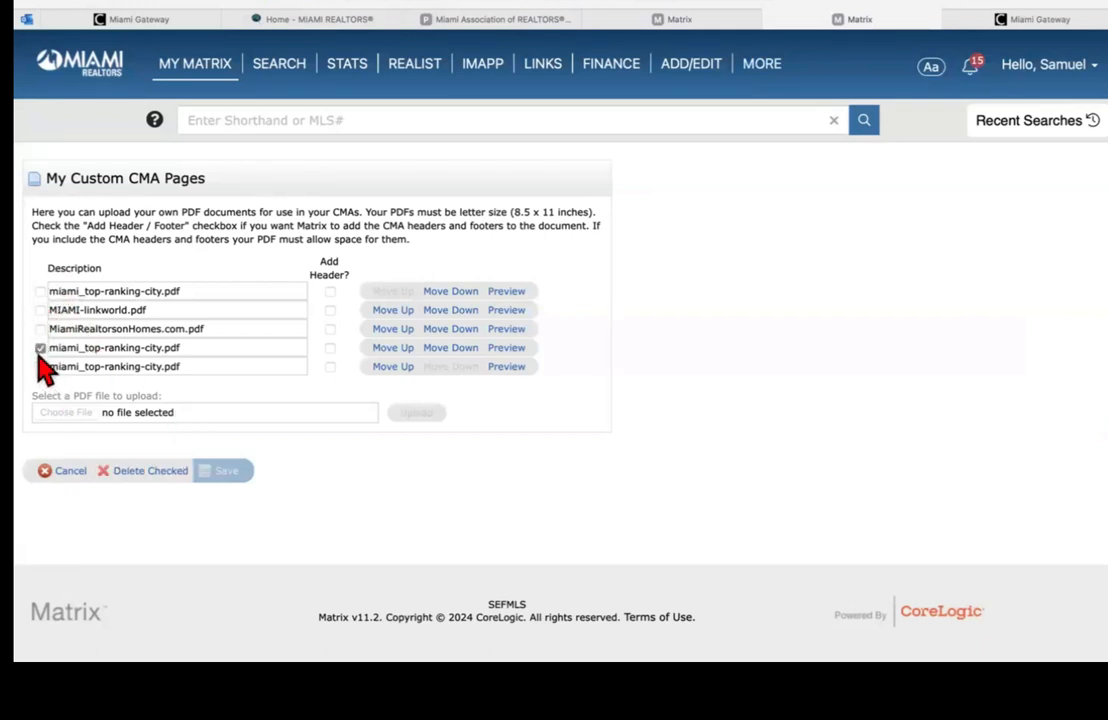
left_click(145, 470)
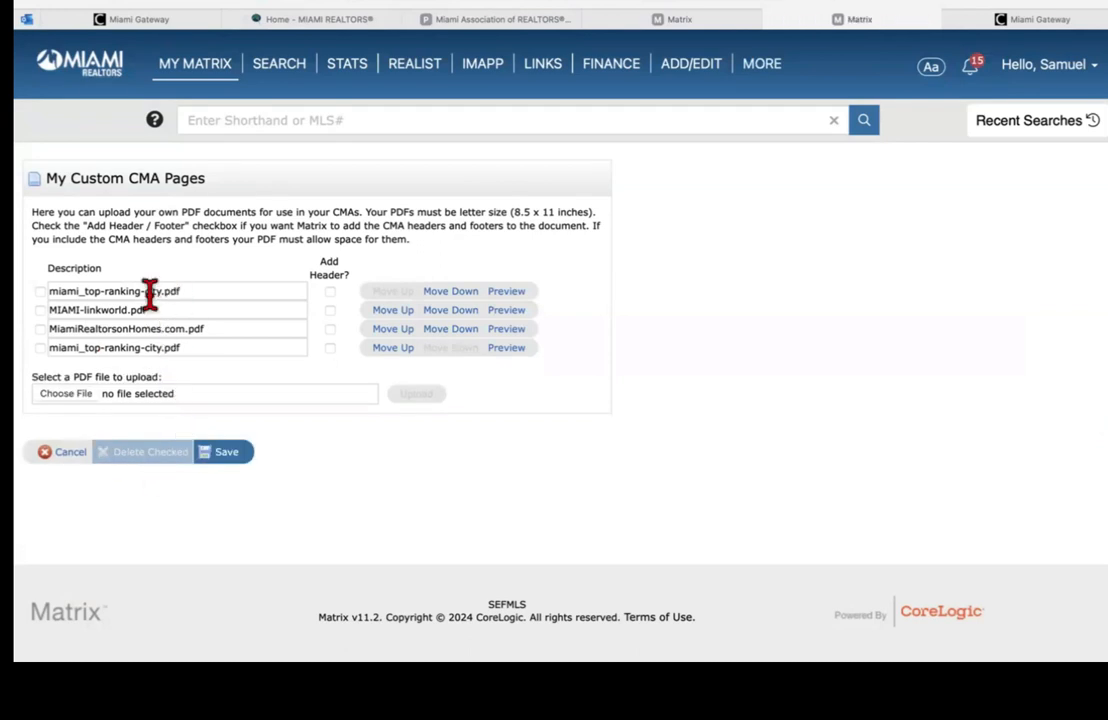
left_click(40, 349)
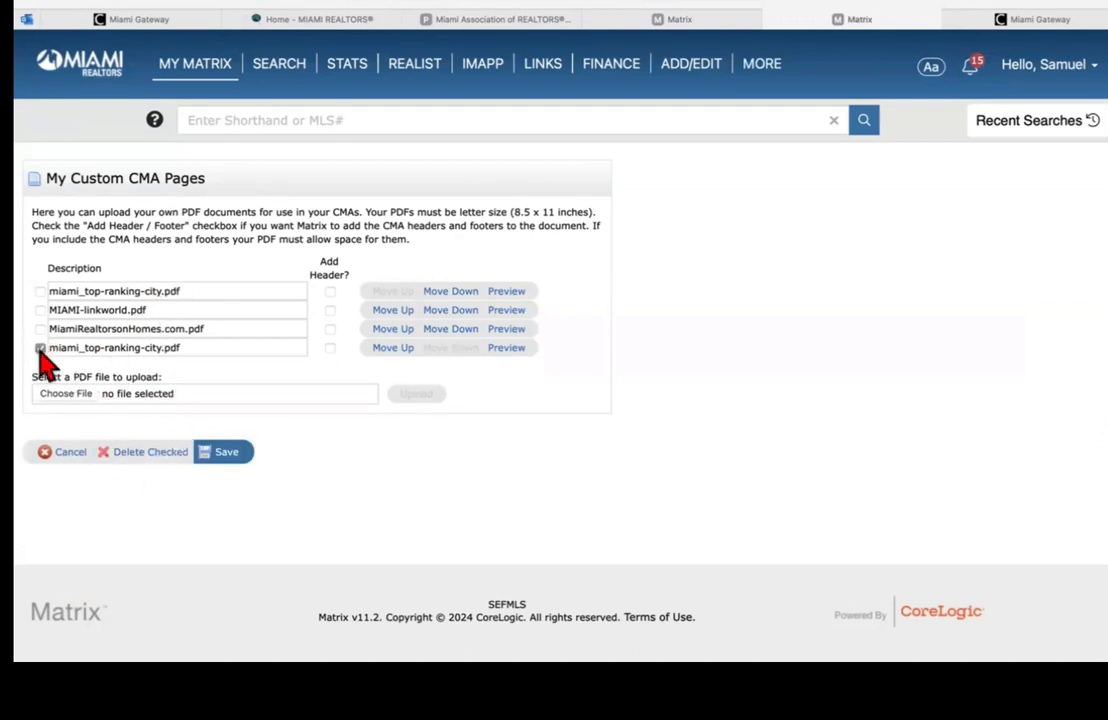
left_click(150, 455)
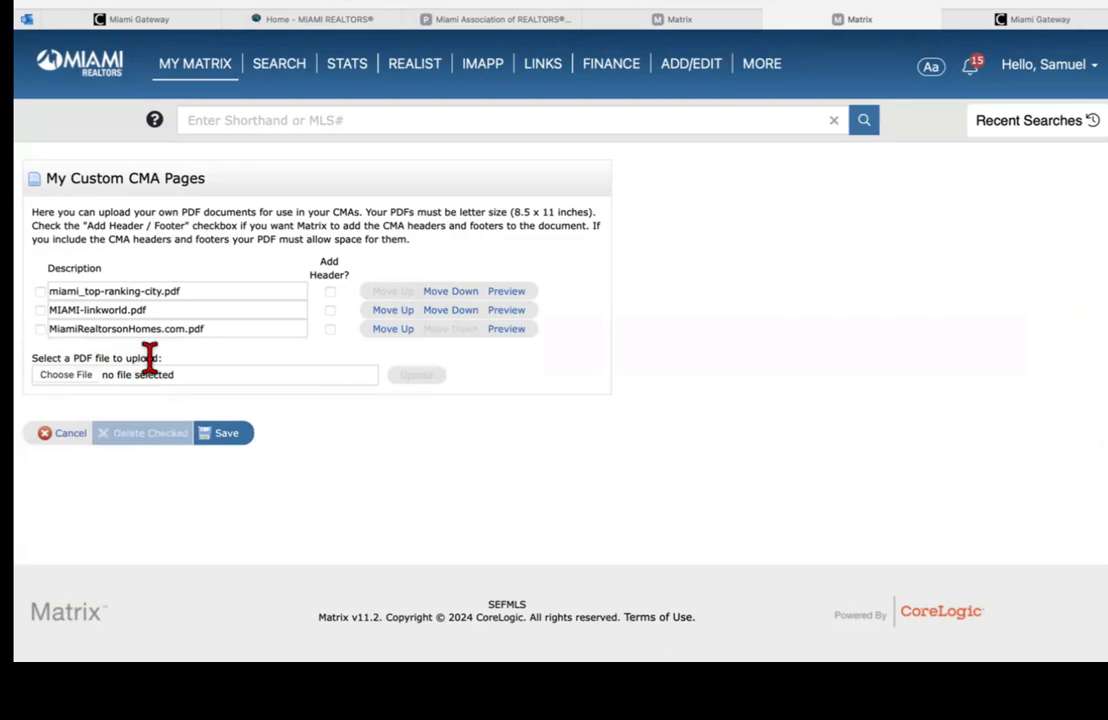
left_click(68, 375)
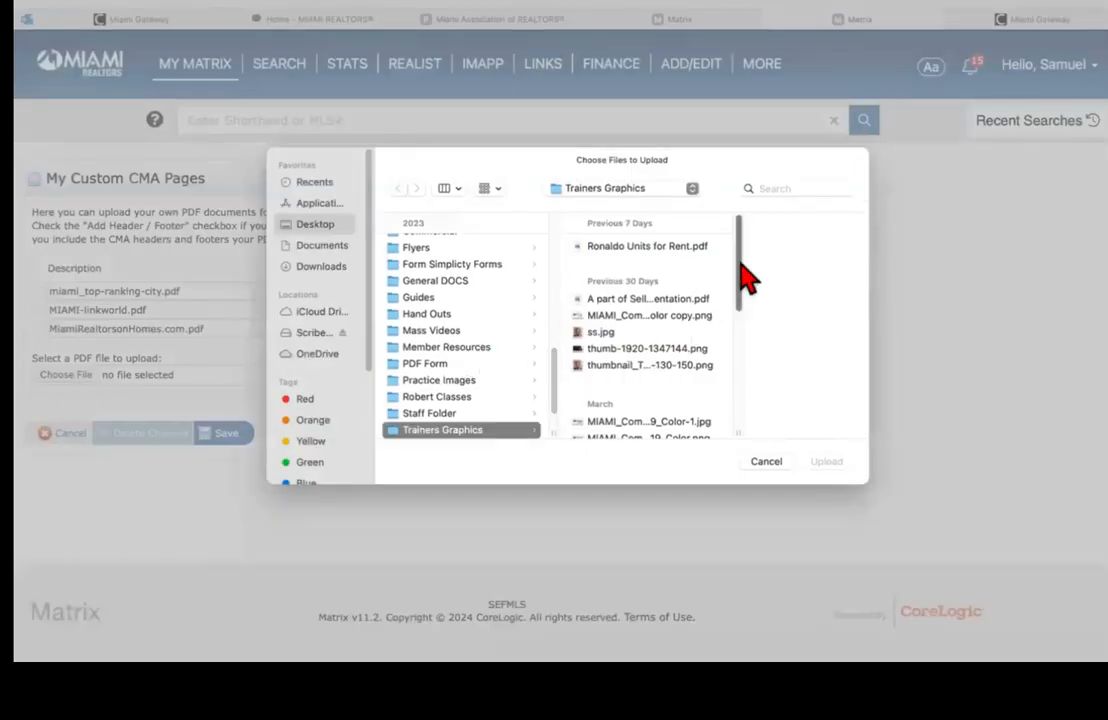
Step: Pick miami_top-ranking-city.pdf from the Flyers folder as the file to upload
left_click_drag(738, 252, 745, 340)
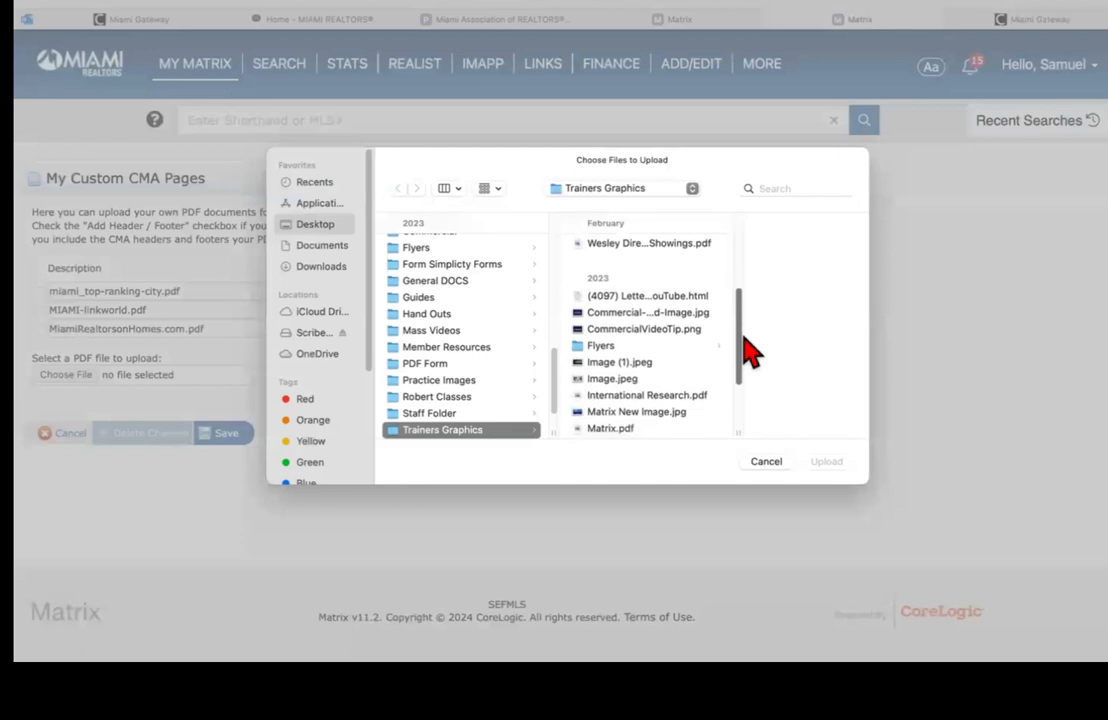
left_click(612, 346)
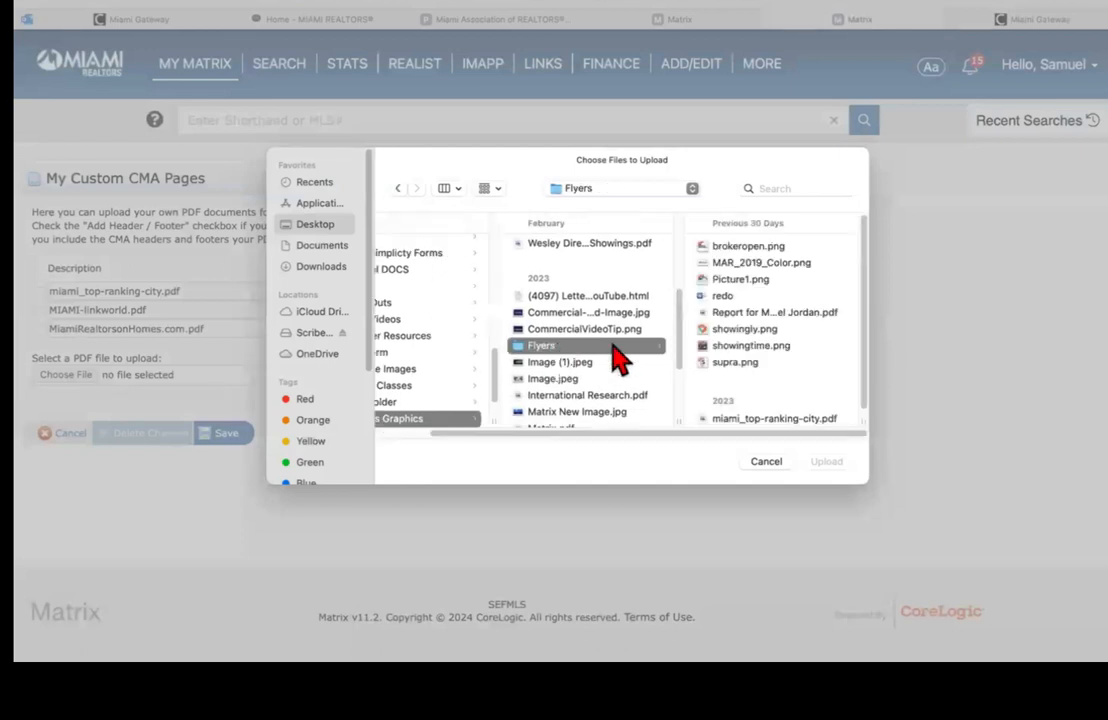
left_click(744, 247)
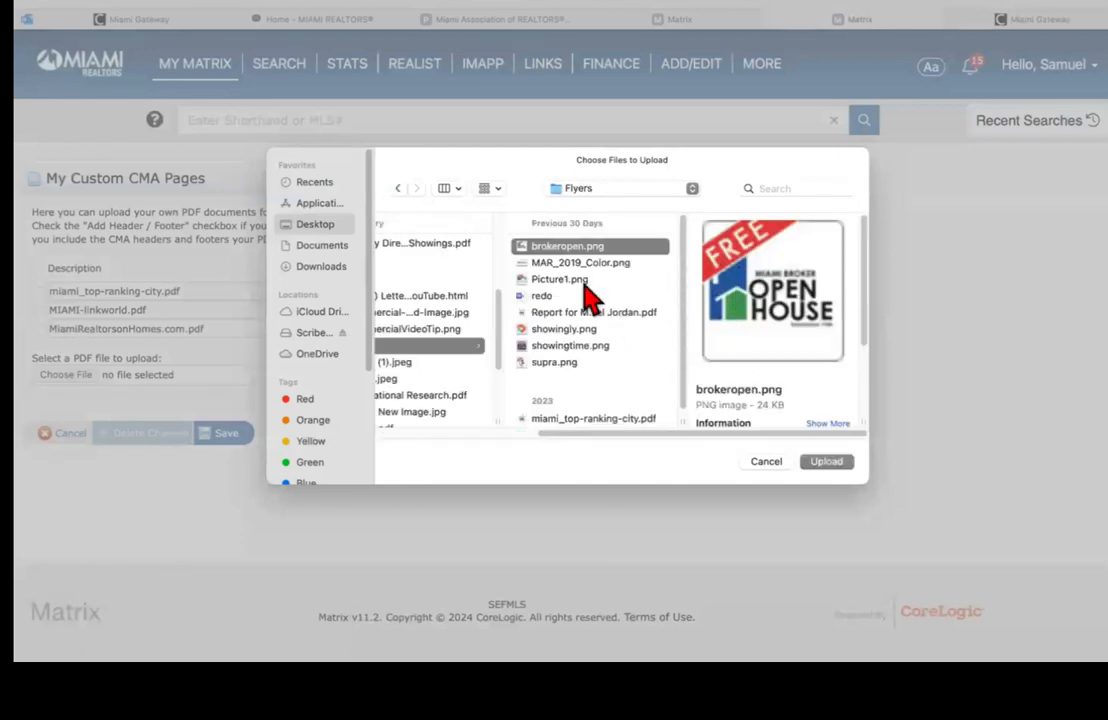
left_click(588, 330)
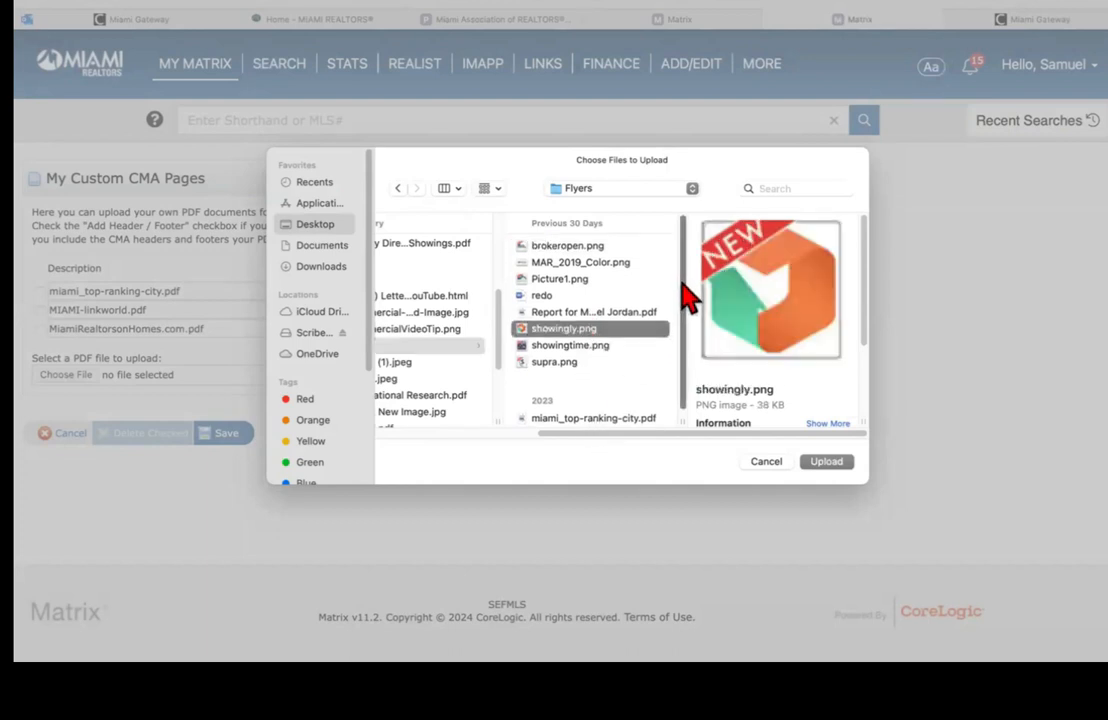
scroll(688, 295, "down", 1)
left_click(660, 417)
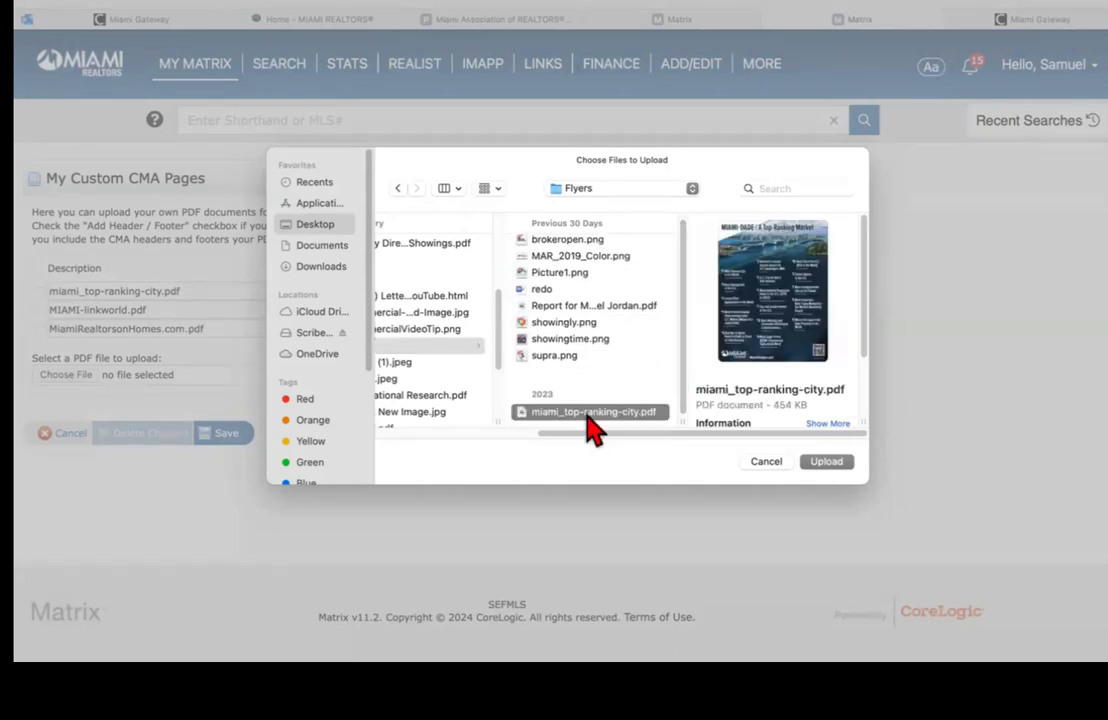
left_click(824, 462)
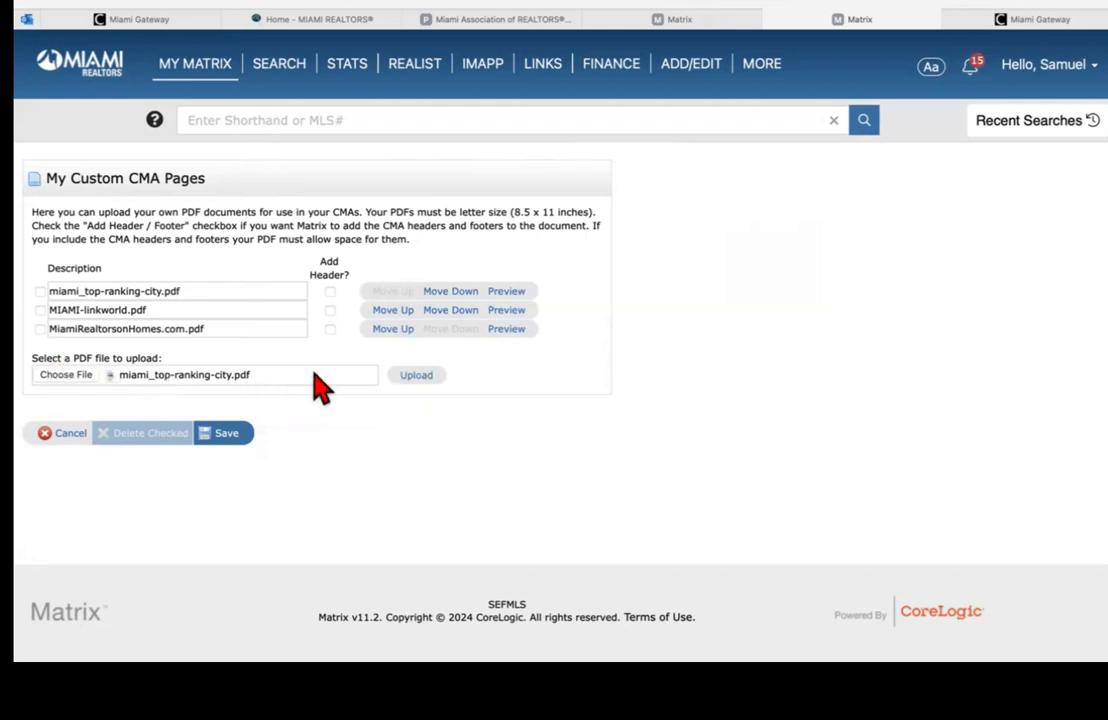
Step: Upload miami_top-ranking-city.pdf with Add Header? turned off, then cancel out of the editor
left_click(416, 378)
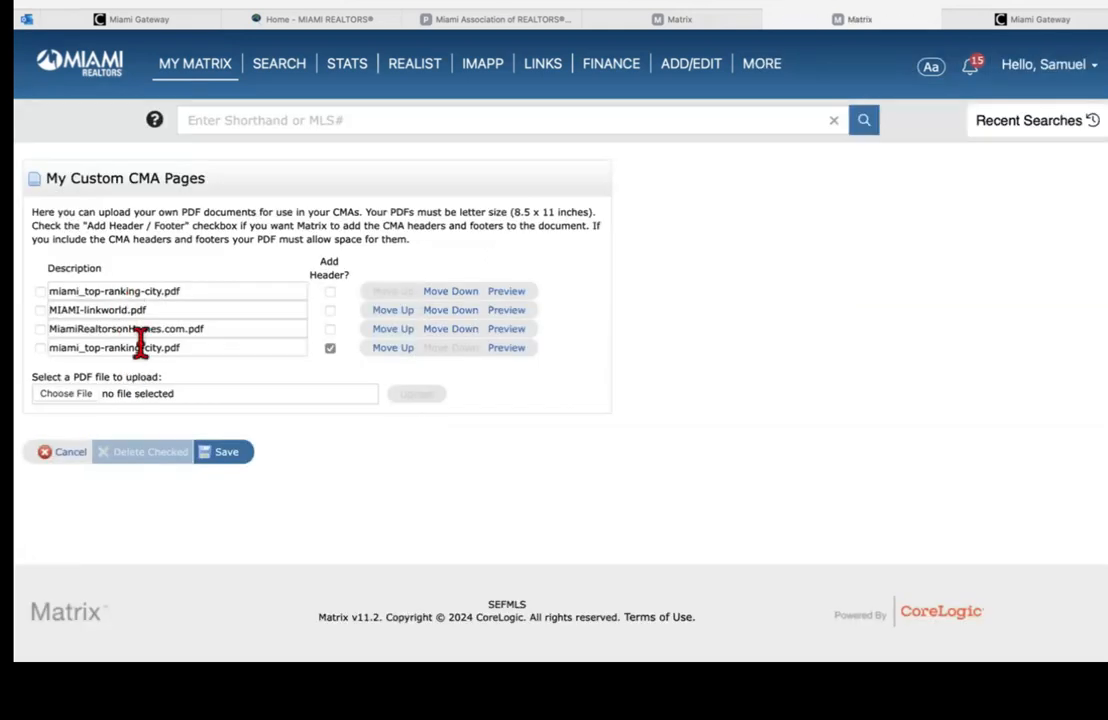
left_click(330, 348)
left_click(72, 458)
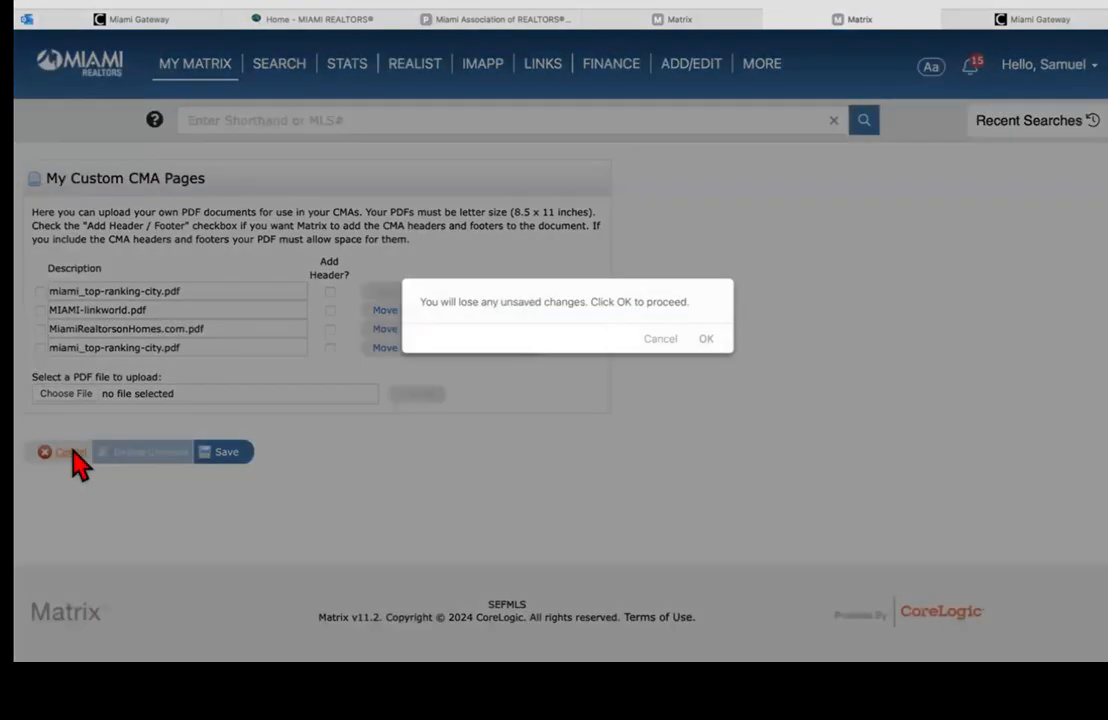
Step: Leave without saving and add MIAMI-linkworld.pdf and miami_top-ranking-city.pdf to the selected pages
left_click(708, 341)
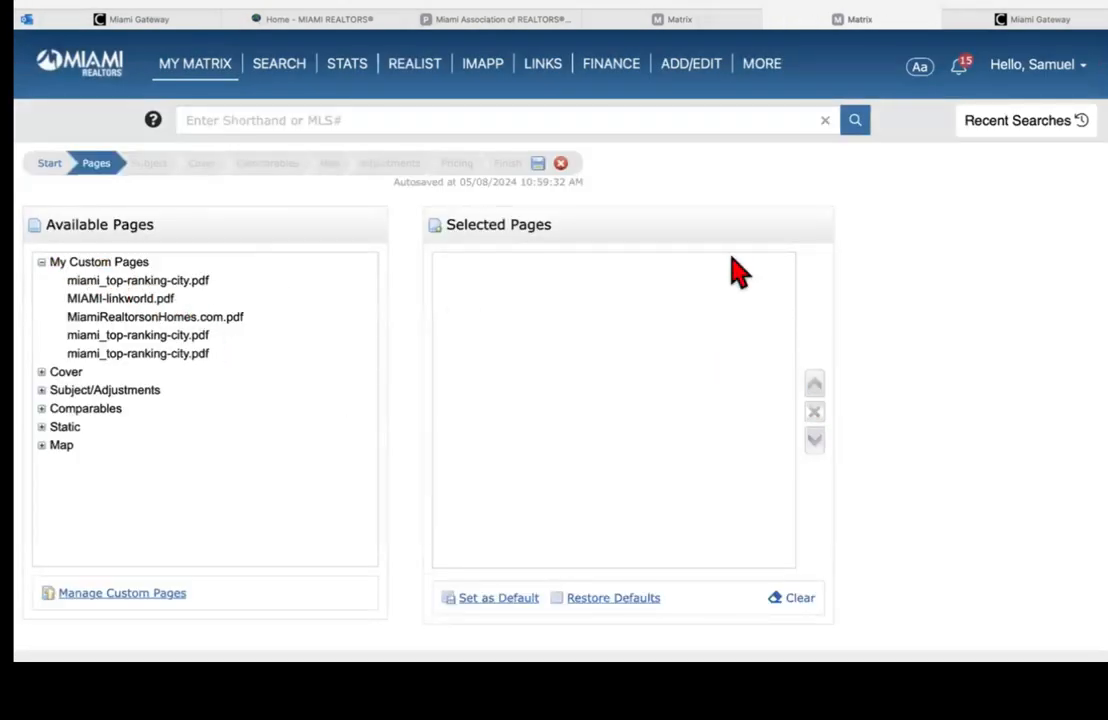
scroll(450, 300, "down", 2)
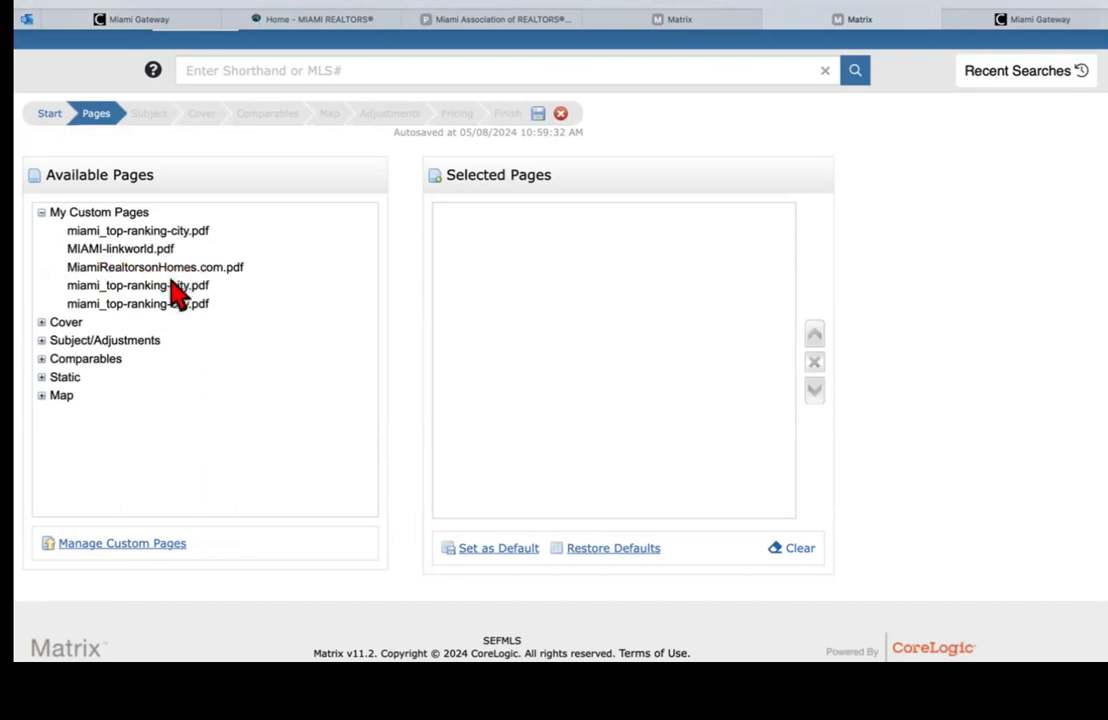
double_click(138, 249)
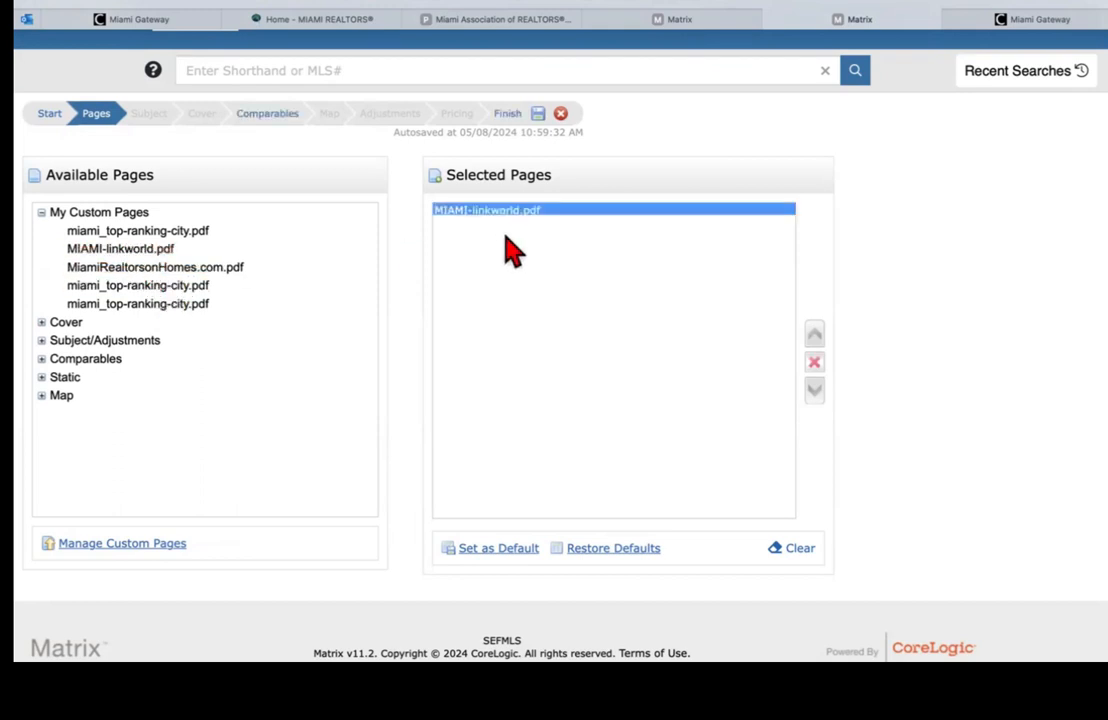
double_click(163, 286)
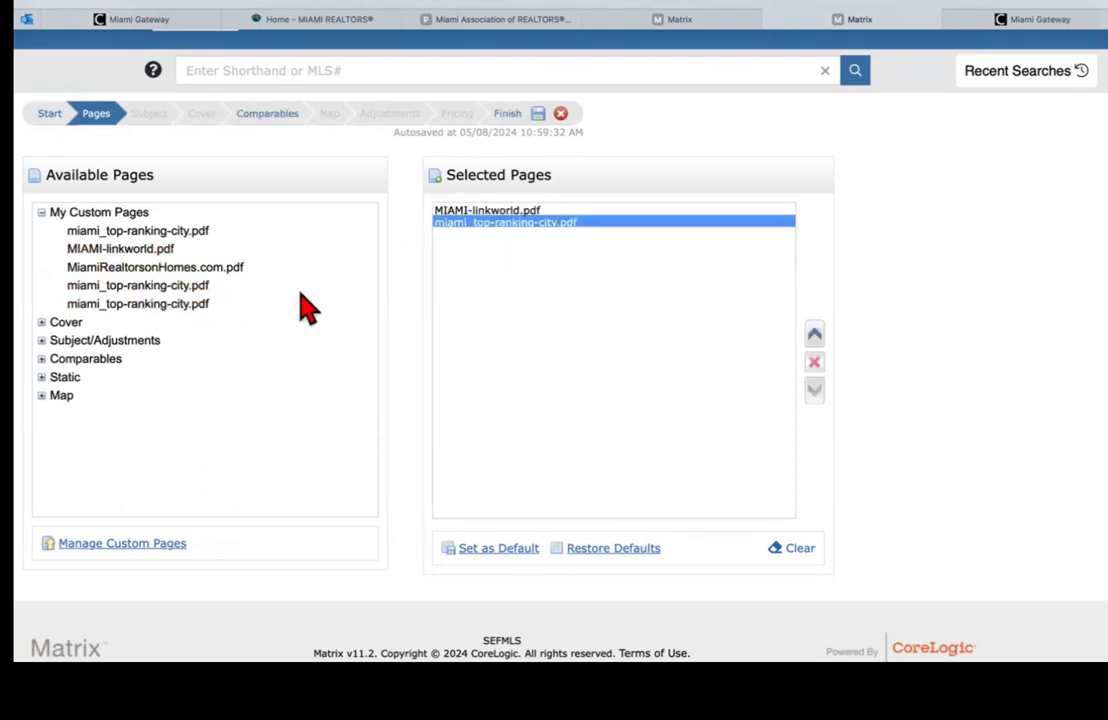
Step: Add the Cover Sheet wA Photo page and move it to the top of the list
left_click(50, 324)
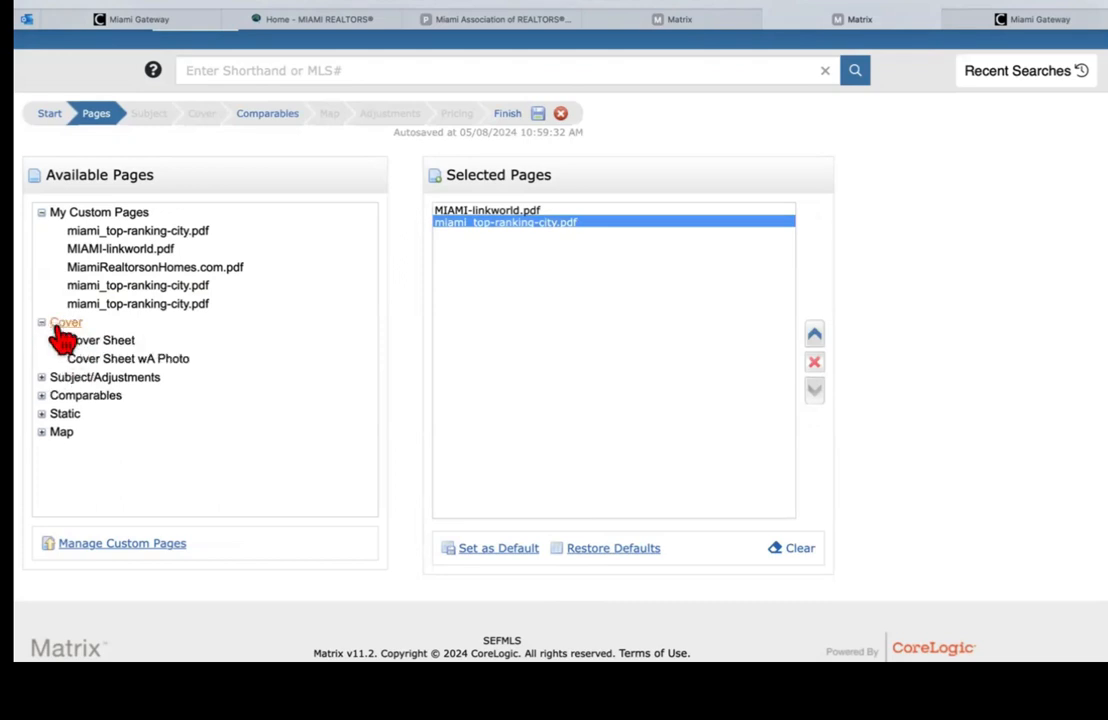
double_click(125, 359)
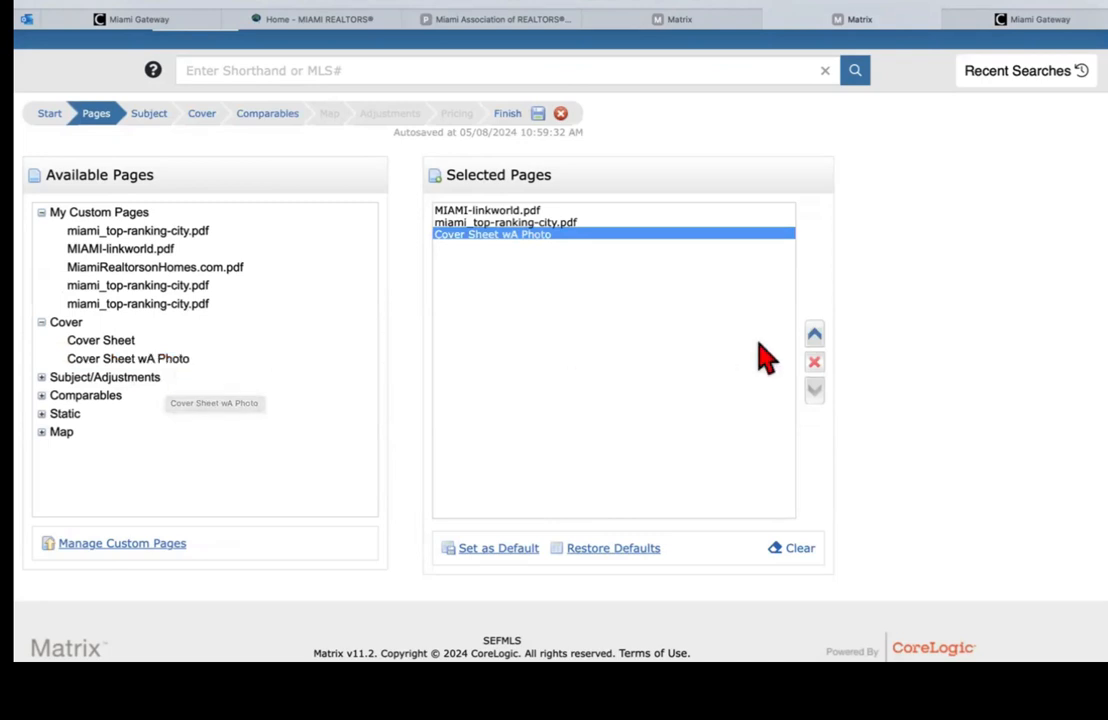
left_click(814, 335)
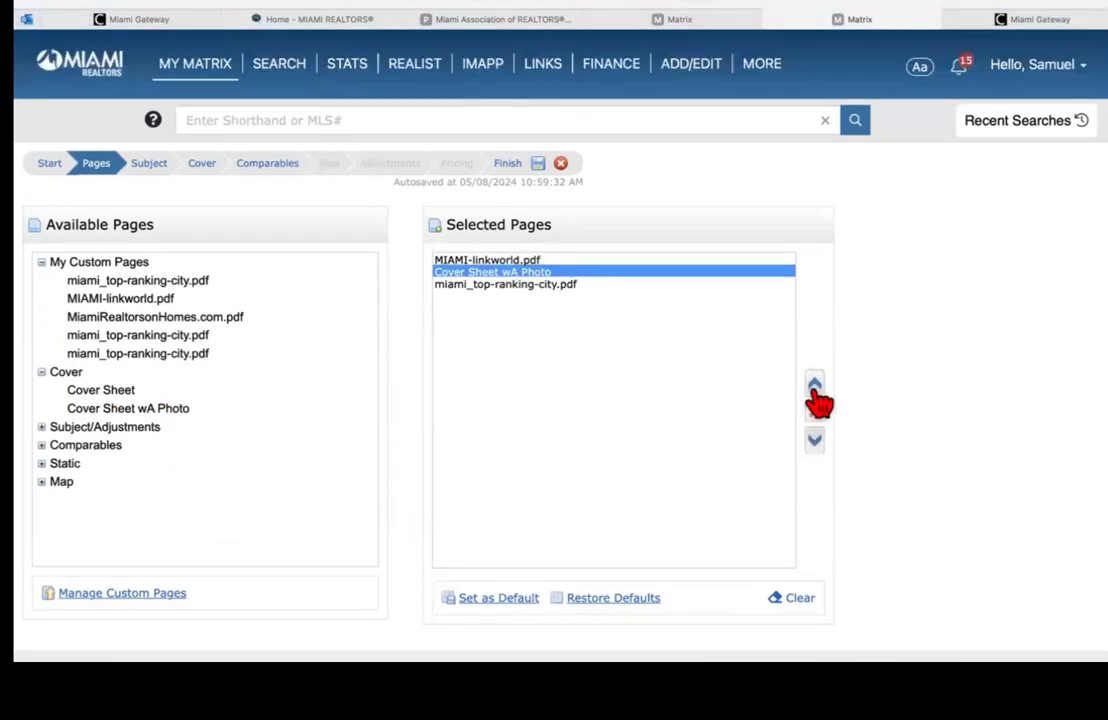
left_click(815, 392)
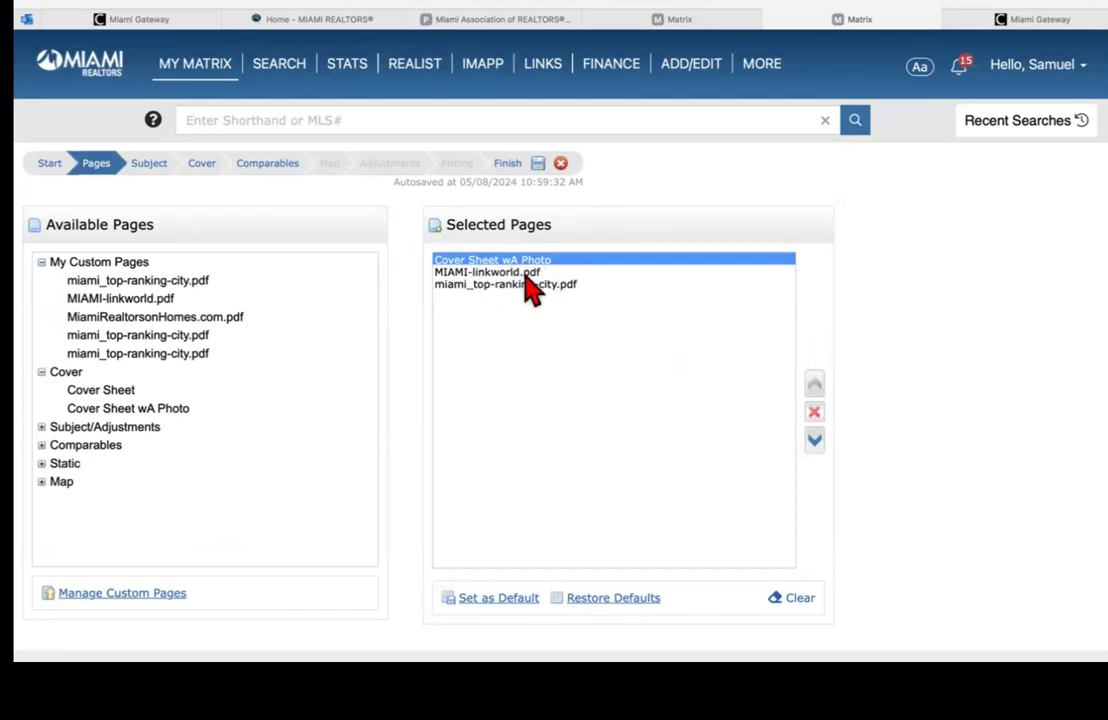
scroll(554, 360, "down", 2)
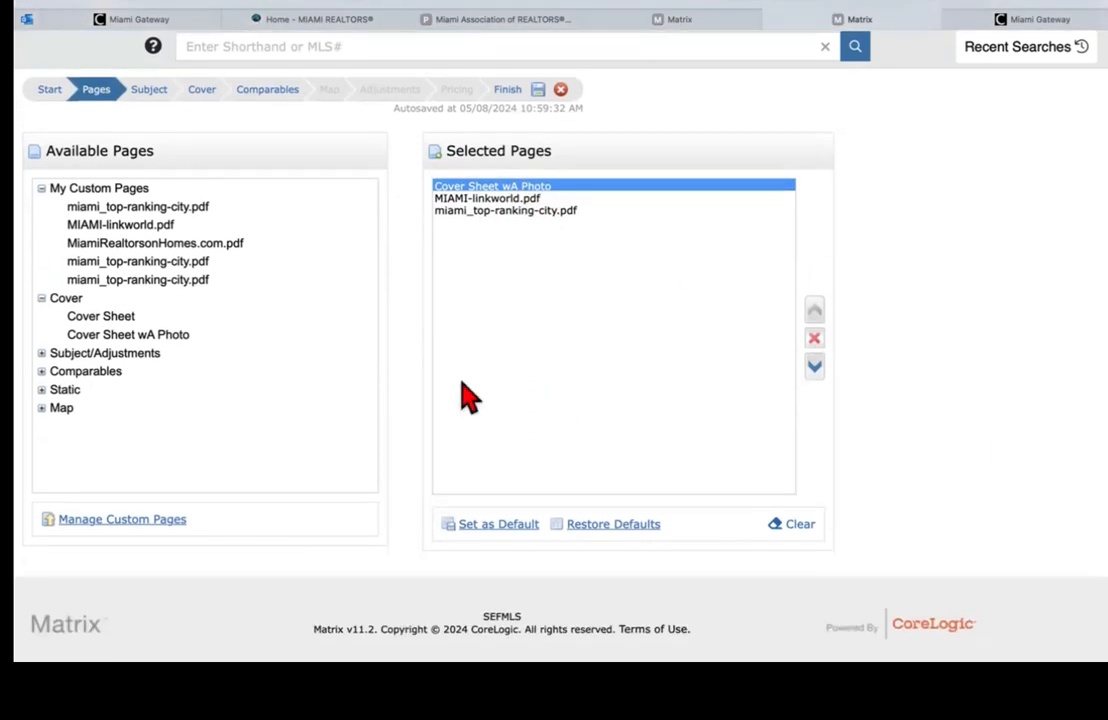
Step: Add the Summary List page and move it to the end, after the two PDFs
left_click(41, 354)
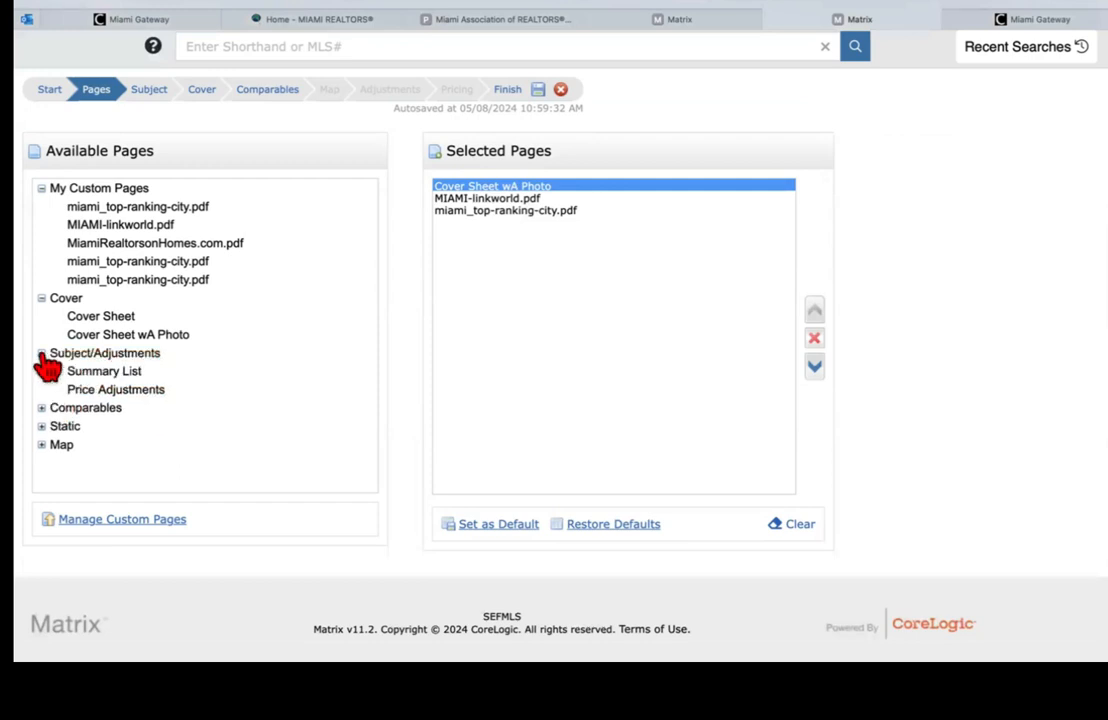
double_click(105, 374)
left_click(814, 366)
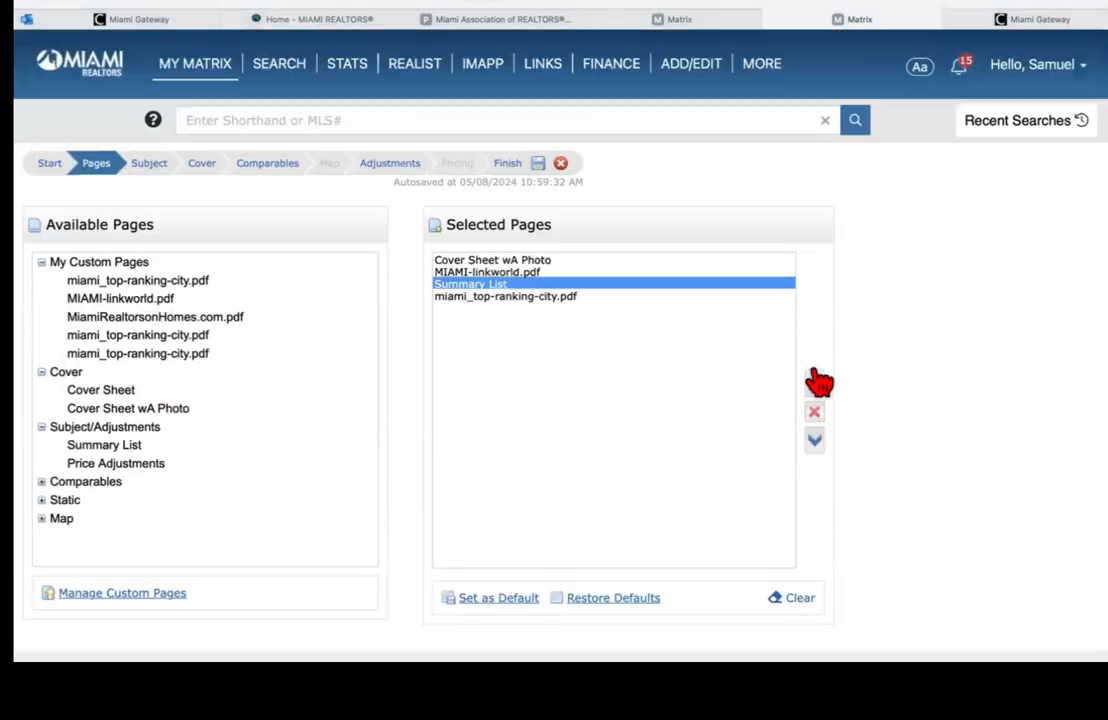
left_click(814, 438)
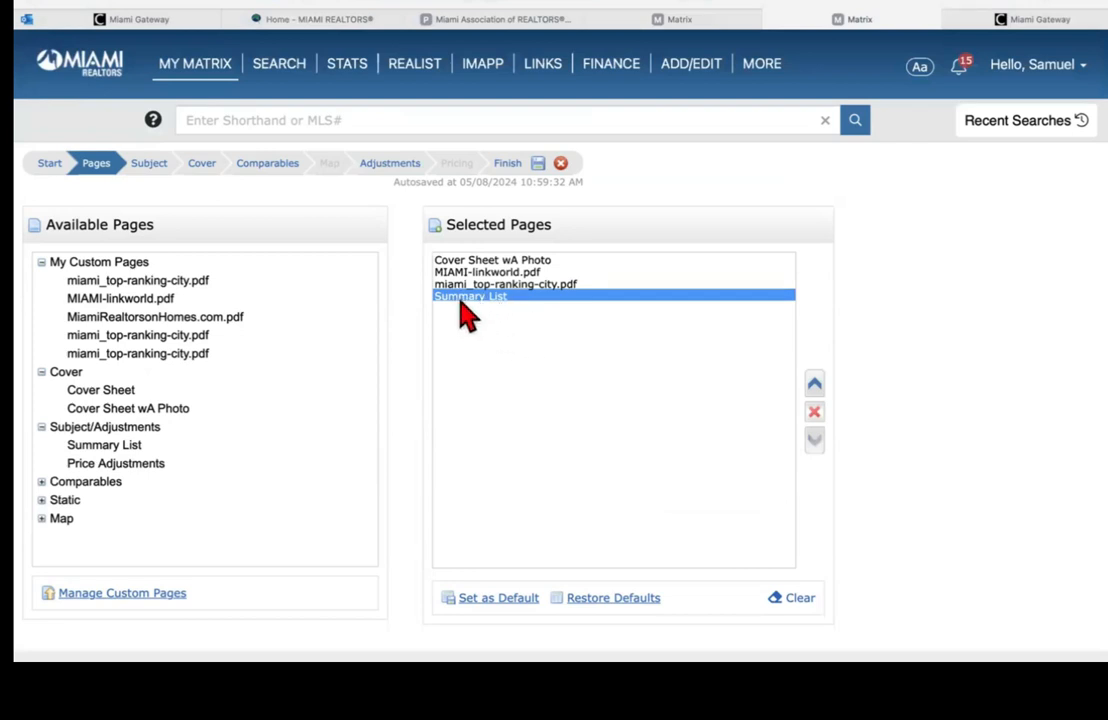
Step: Add the Pro Report page from Comparables, removing the unwanted CMA Brief page
scroll(554, 380, "down", 2)
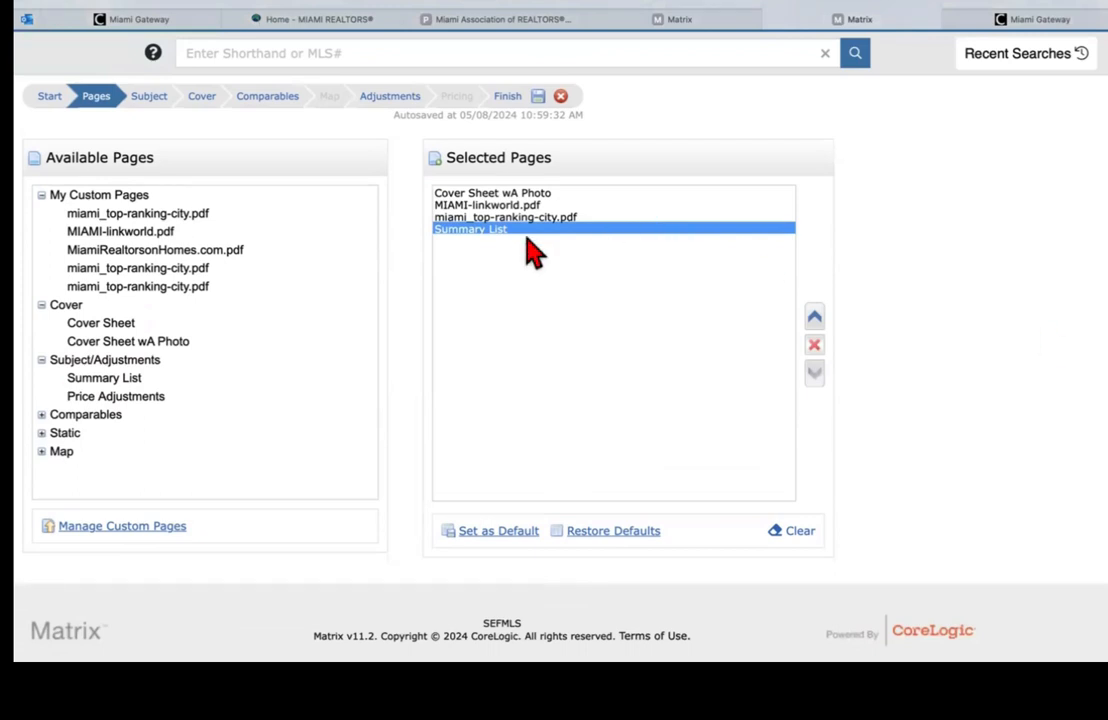
left_click(42, 415)
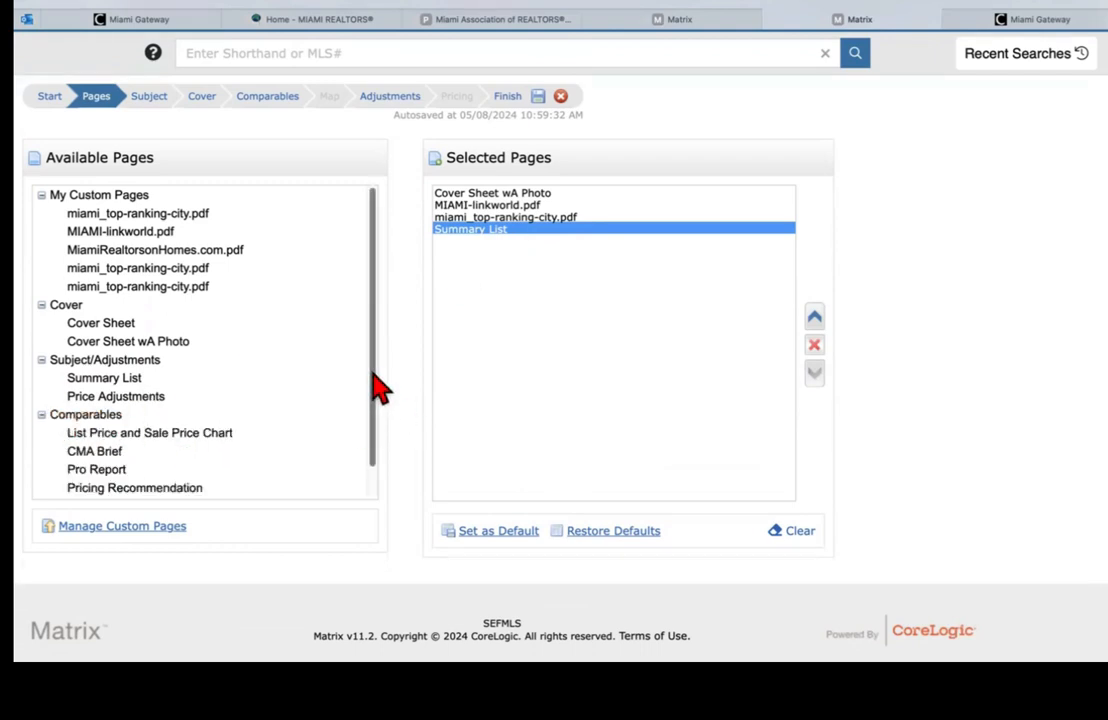
left_click_drag(373, 371, 377, 427)
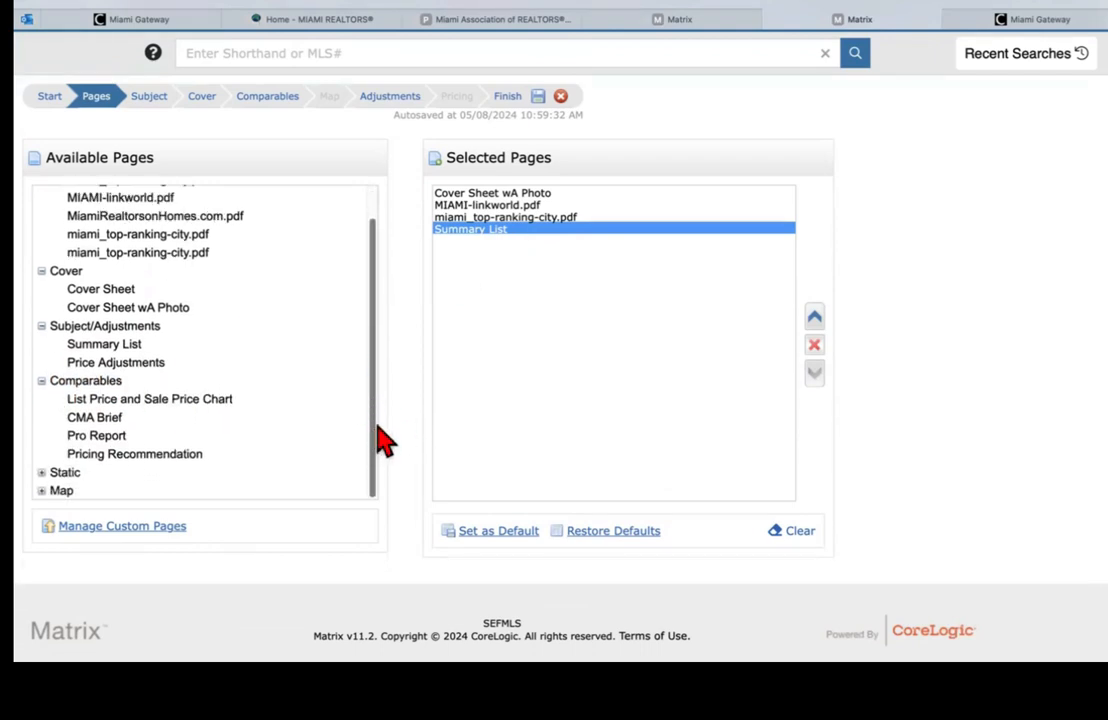
double_click(106, 428)
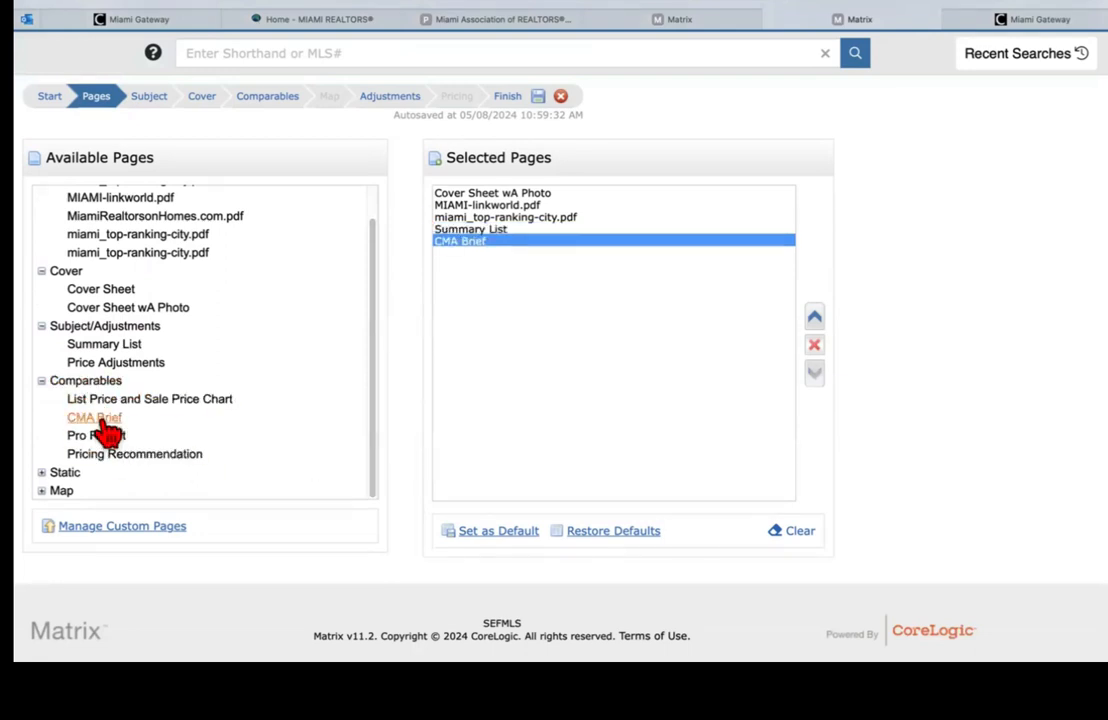
double_click(105, 437)
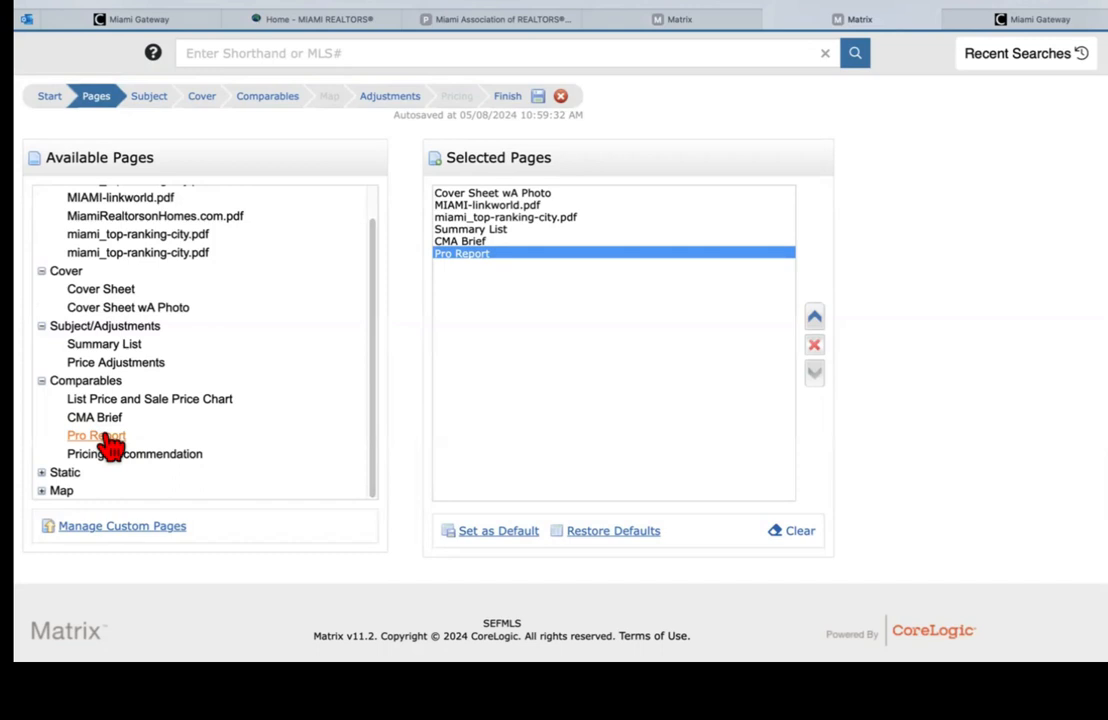
left_click(469, 243)
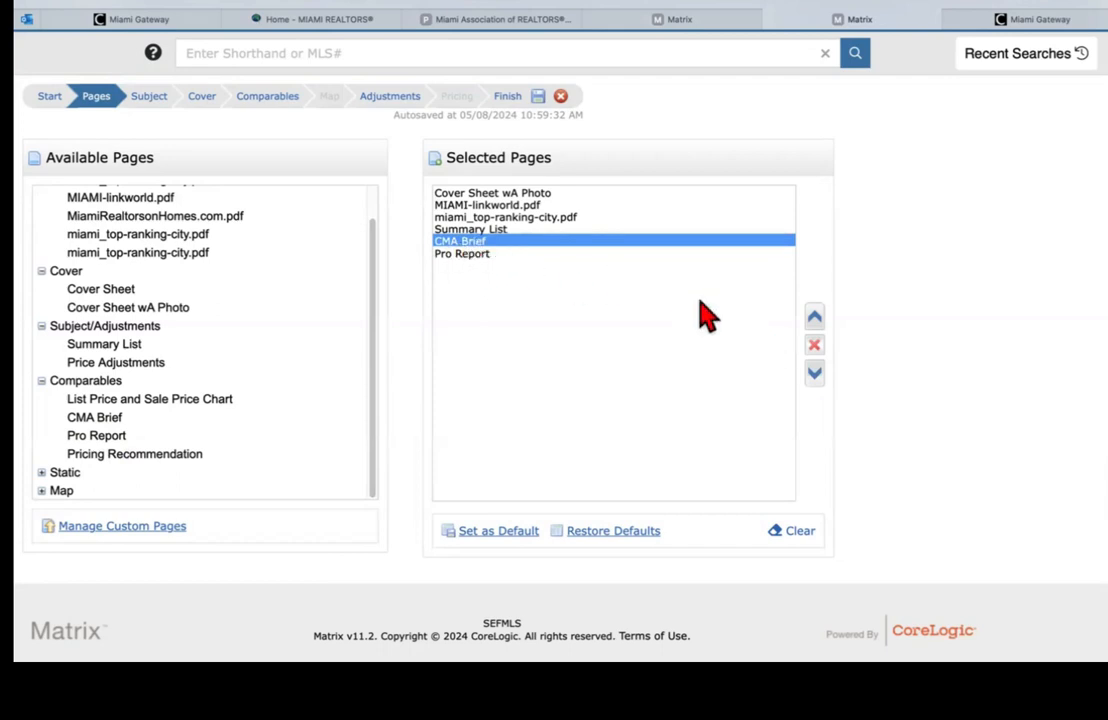
left_click(814, 346)
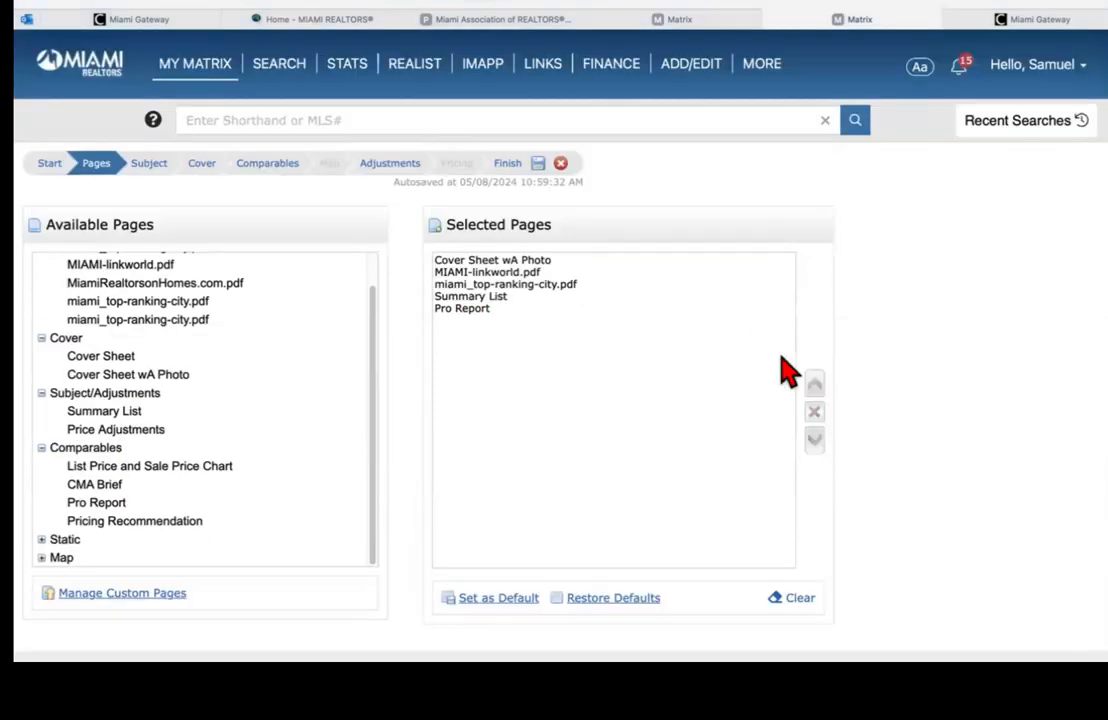
Step: Add Pricing Recommendation and move it up to second, right after Cover Sheet wA Photo
scroll(537, 141, "down", 2)
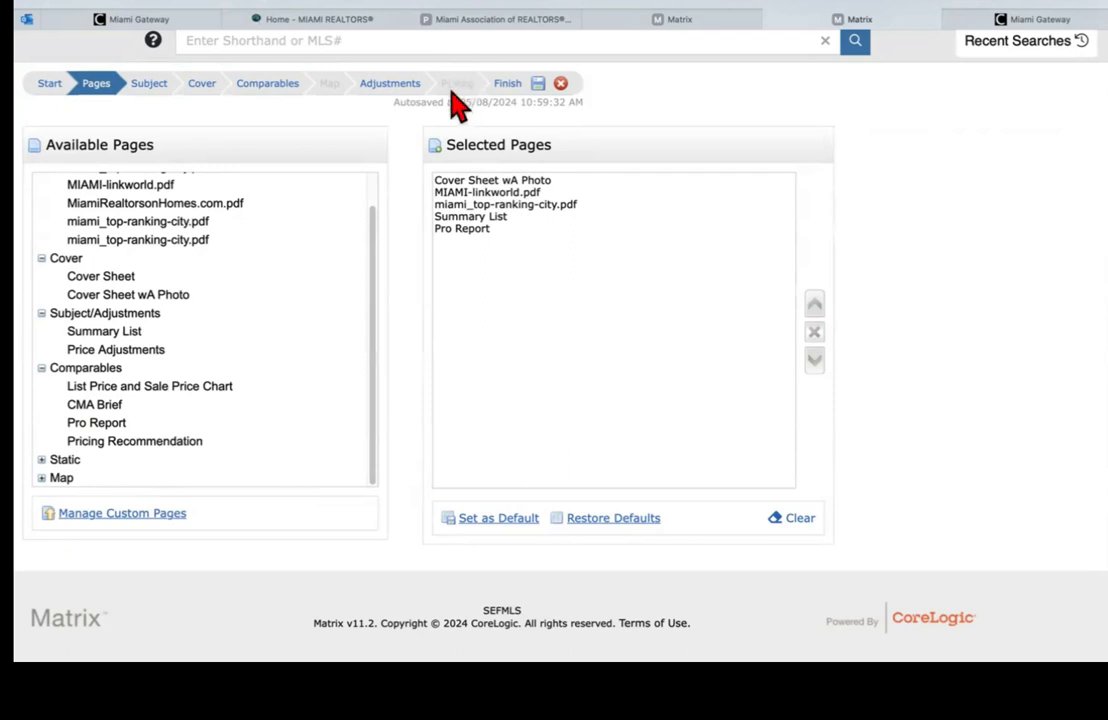
double_click(125, 441)
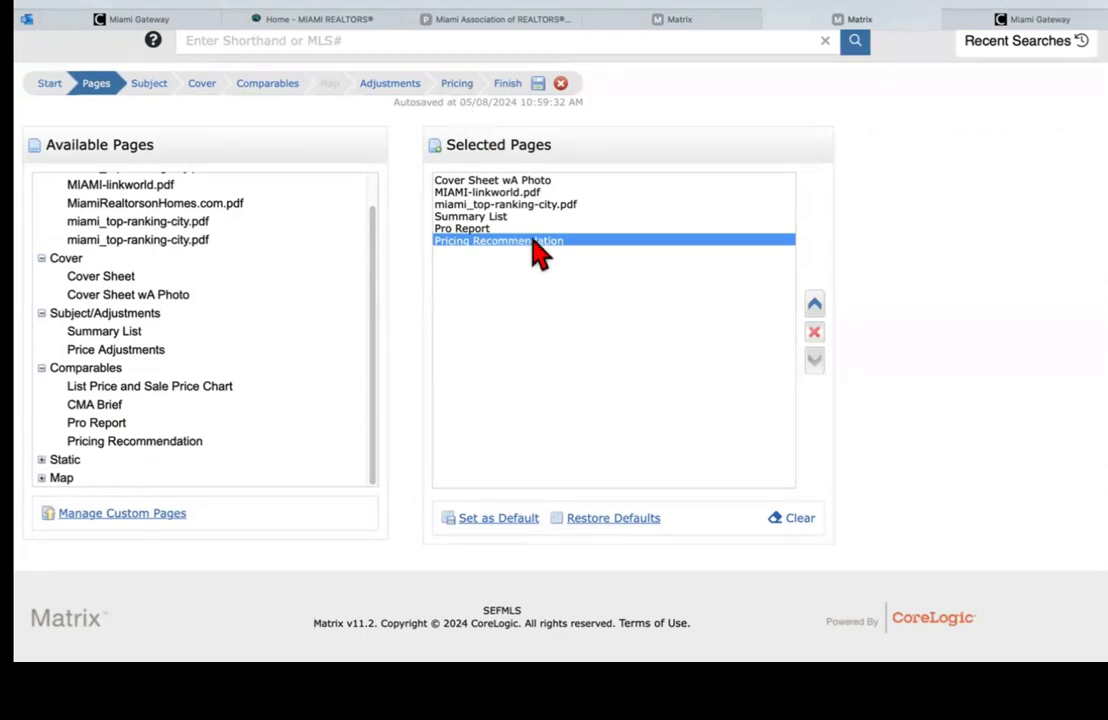
left_click(816, 308)
left_click(818, 390)
left_click(818, 390)
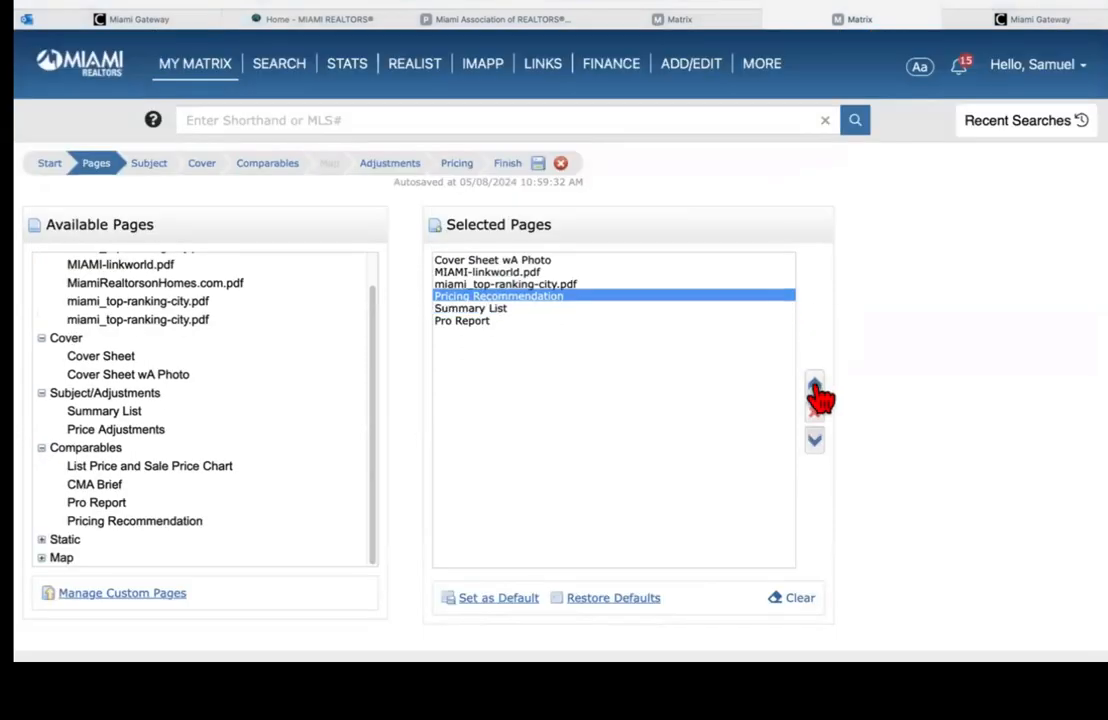
left_click(816, 390)
left_click(816, 390)
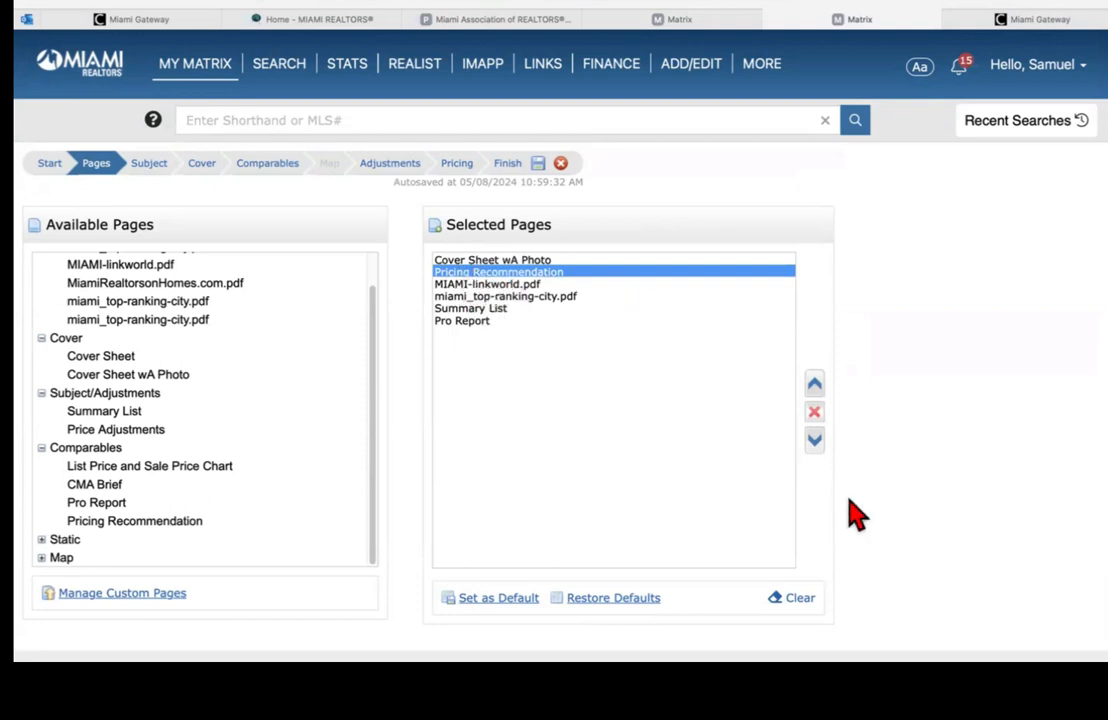
Step: After Pro Report, add the Static pages Activity vs Timing, My Guarantee To You and Effect of Over Pricing
left_click(41, 540)
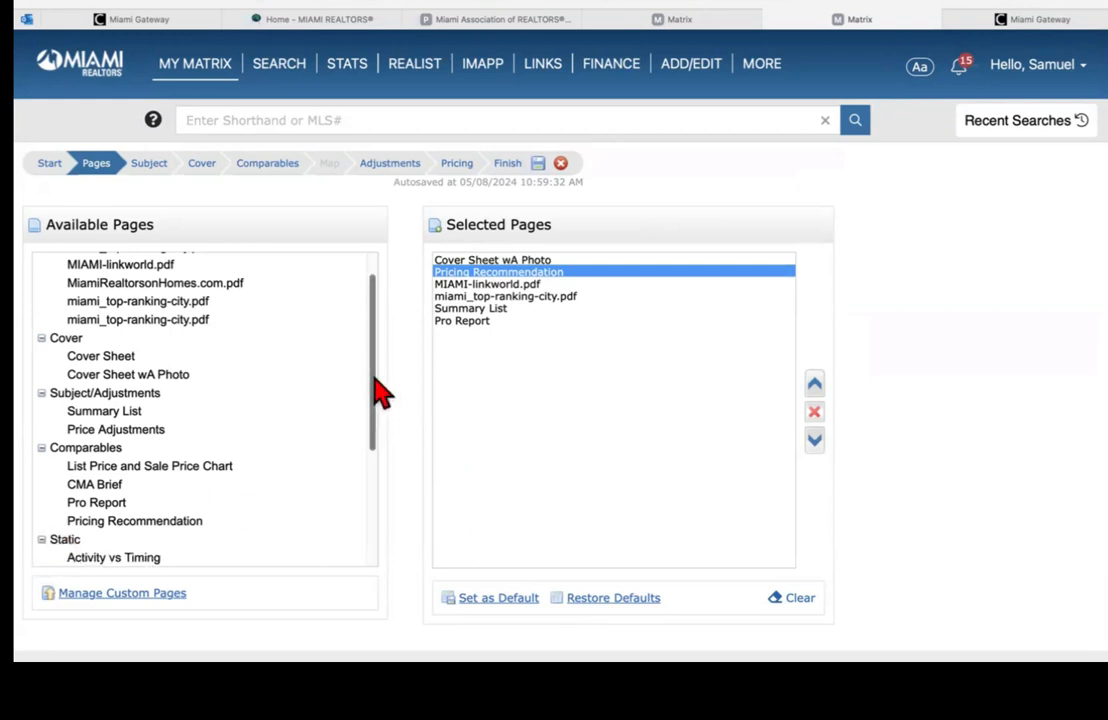
left_click_drag(378, 321, 379, 471)
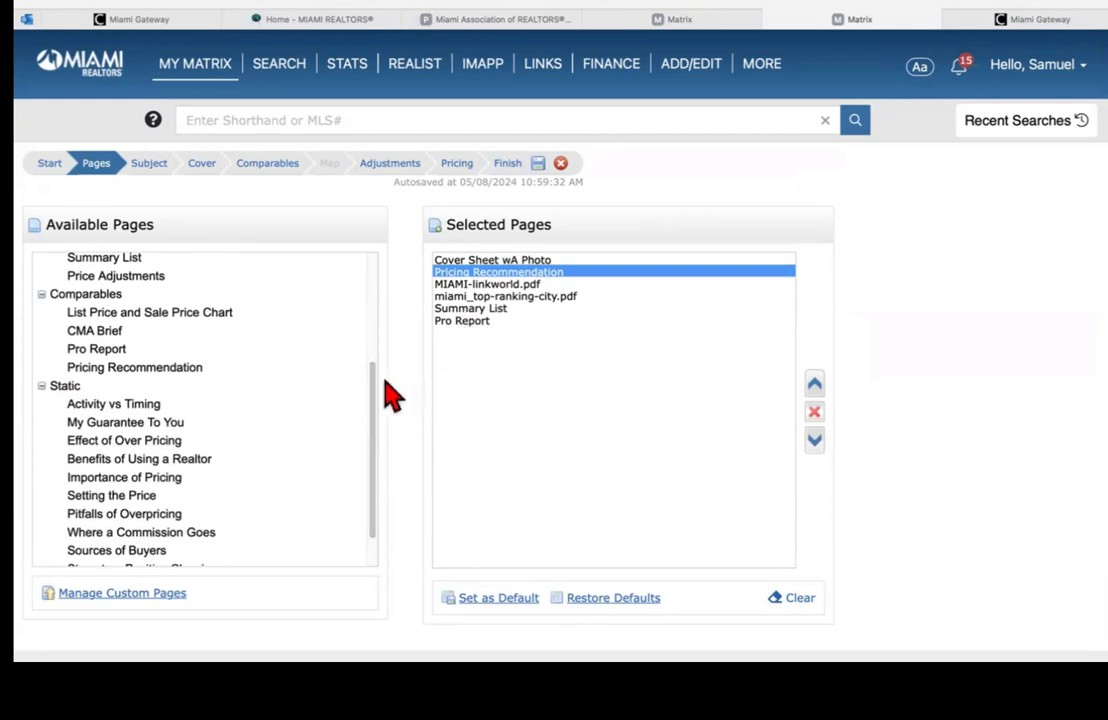
left_click_drag(379, 382, 379, 438)
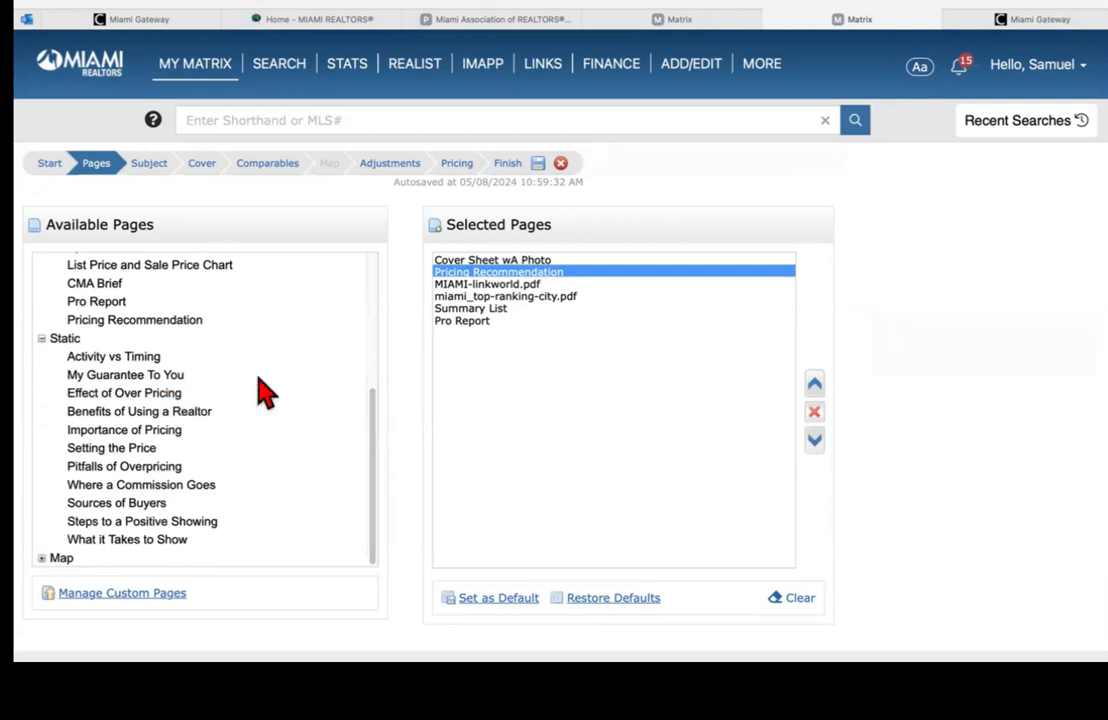
left_click(461, 322)
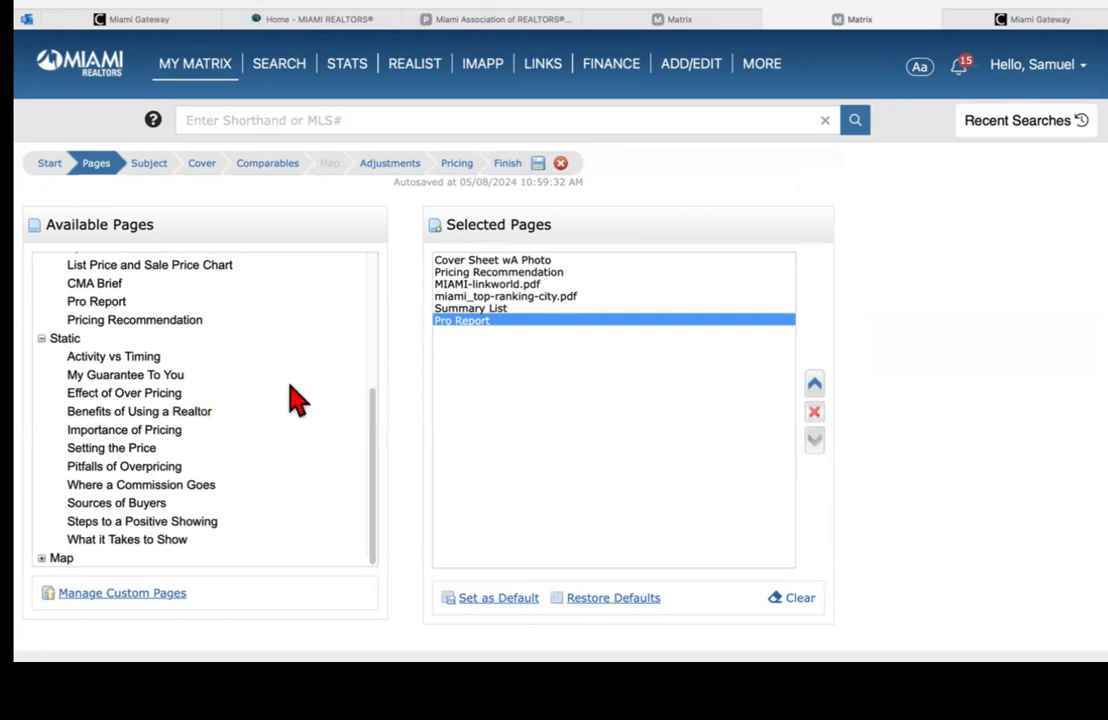
double_click(115, 358)
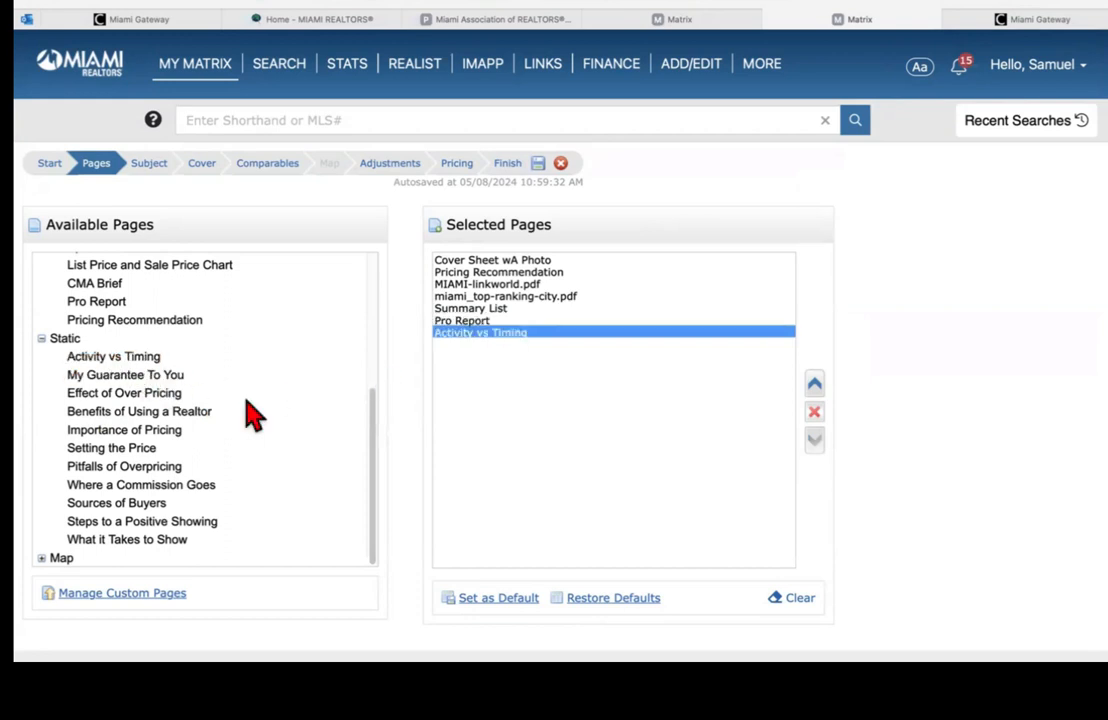
double_click(130, 376)
double_click(135, 396)
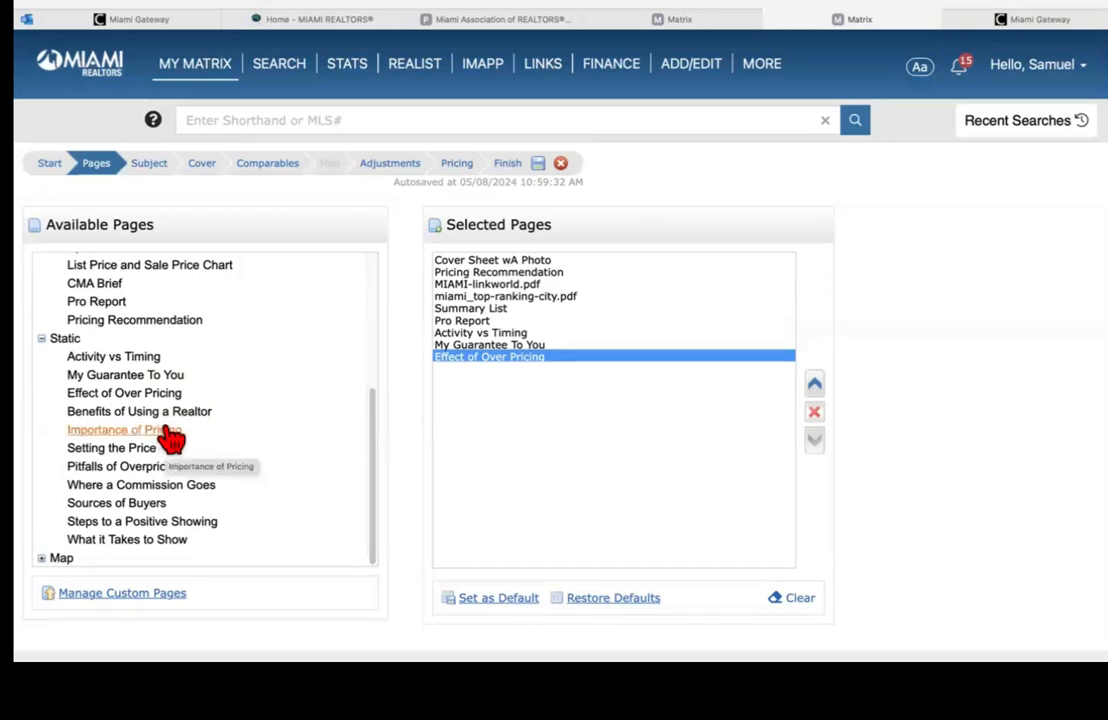
Step: Add Importance of Pricing, Setting the Price, Pitfalls of Overpricing, Where a Commission Goes, Steps to a Positive Showing, What it Takes to Show
double_click(168, 432)
double_click(145, 449)
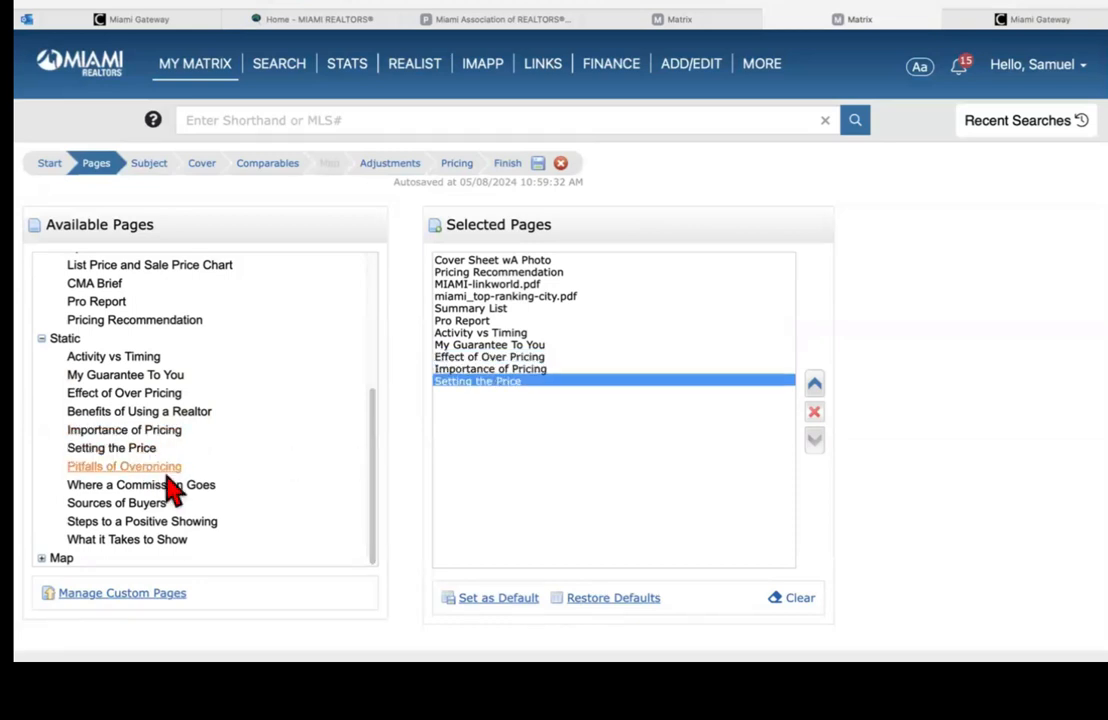
double_click(165, 468)
double_click(170, 486)
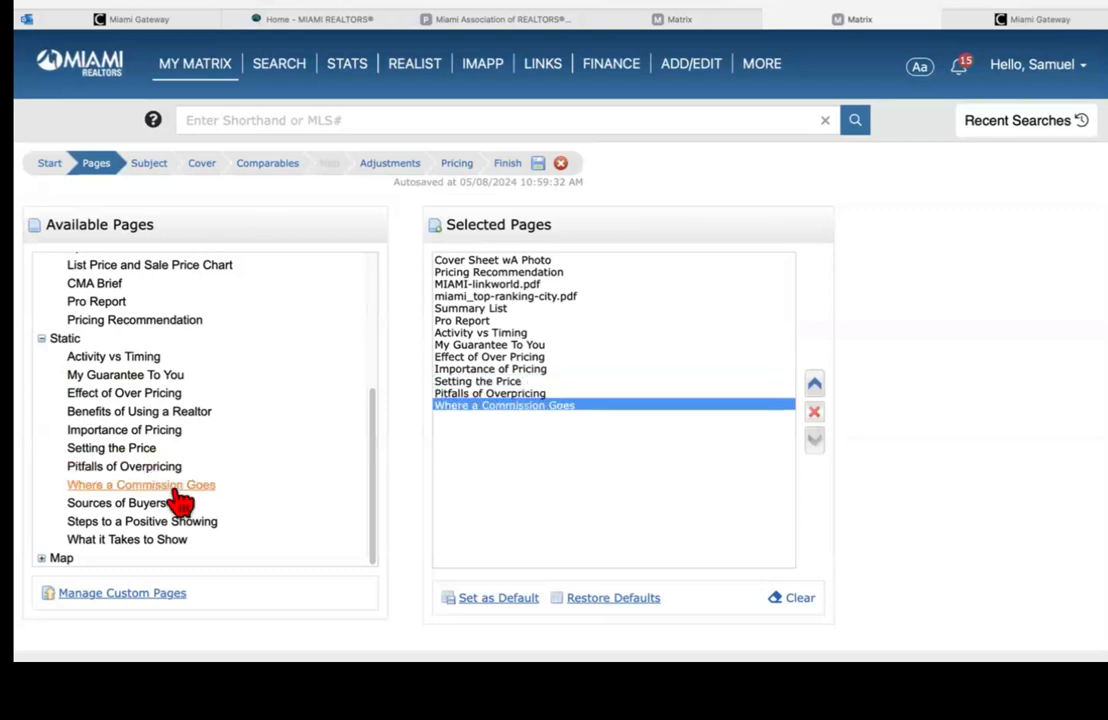
double_click(133, 522)
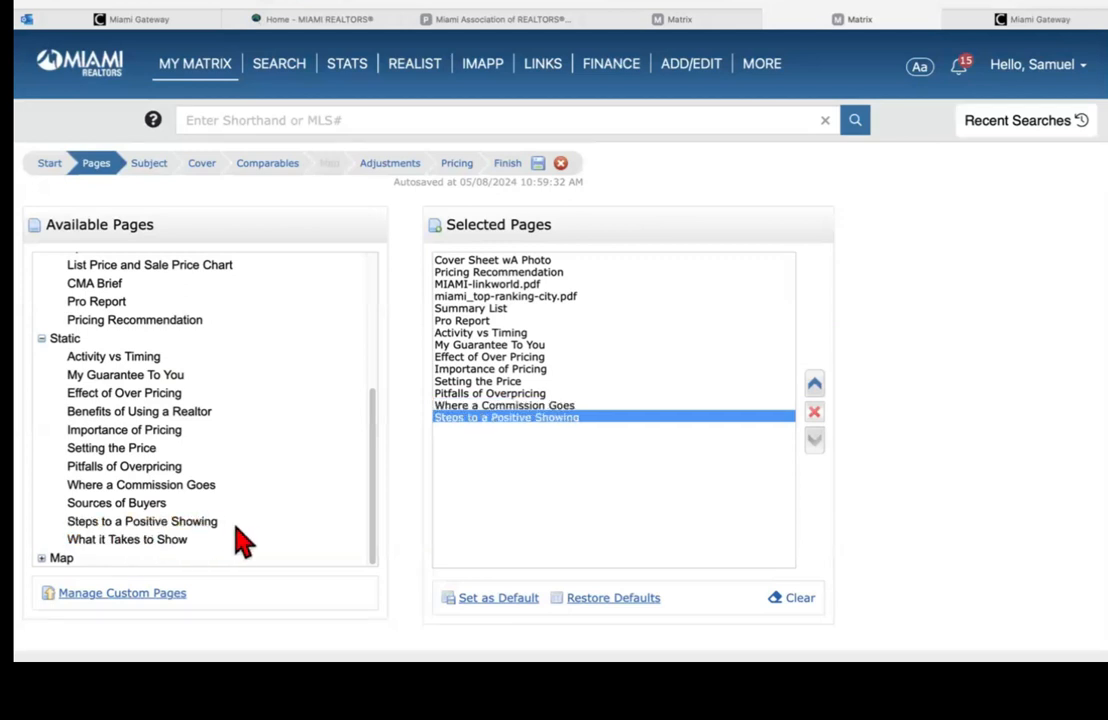
double_click(127, 540)
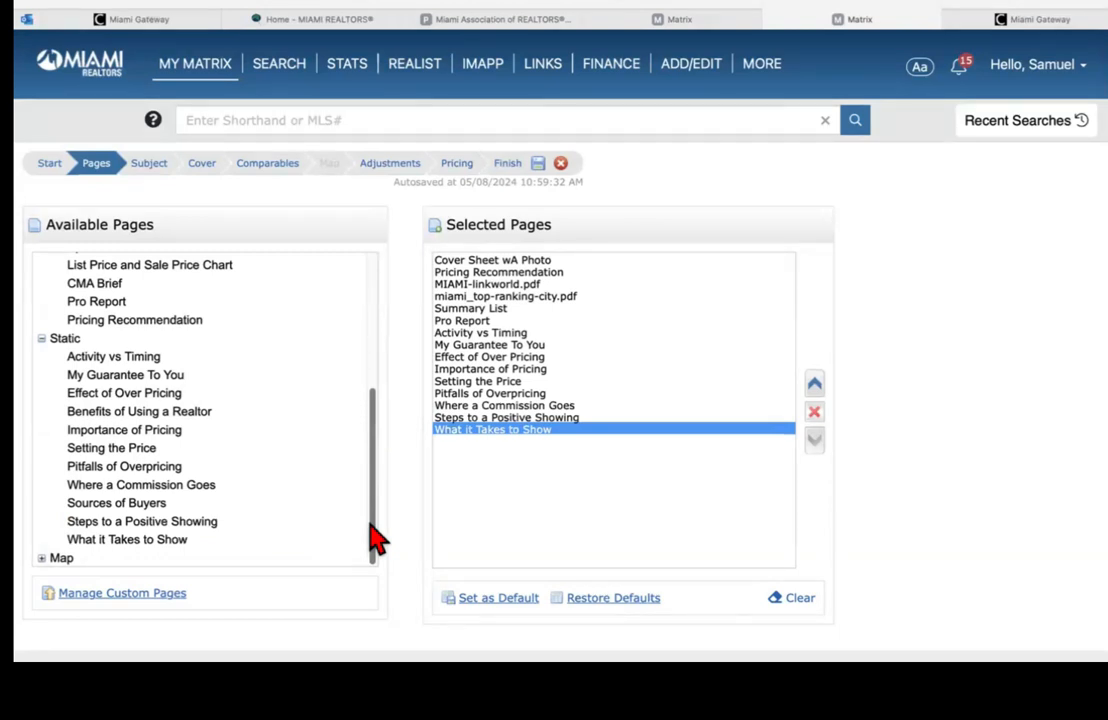
Step: Add the CMA Map page from the Map group to the report pages
left_click(41, 558)
left_click_drag(371, 495, 371, 564)
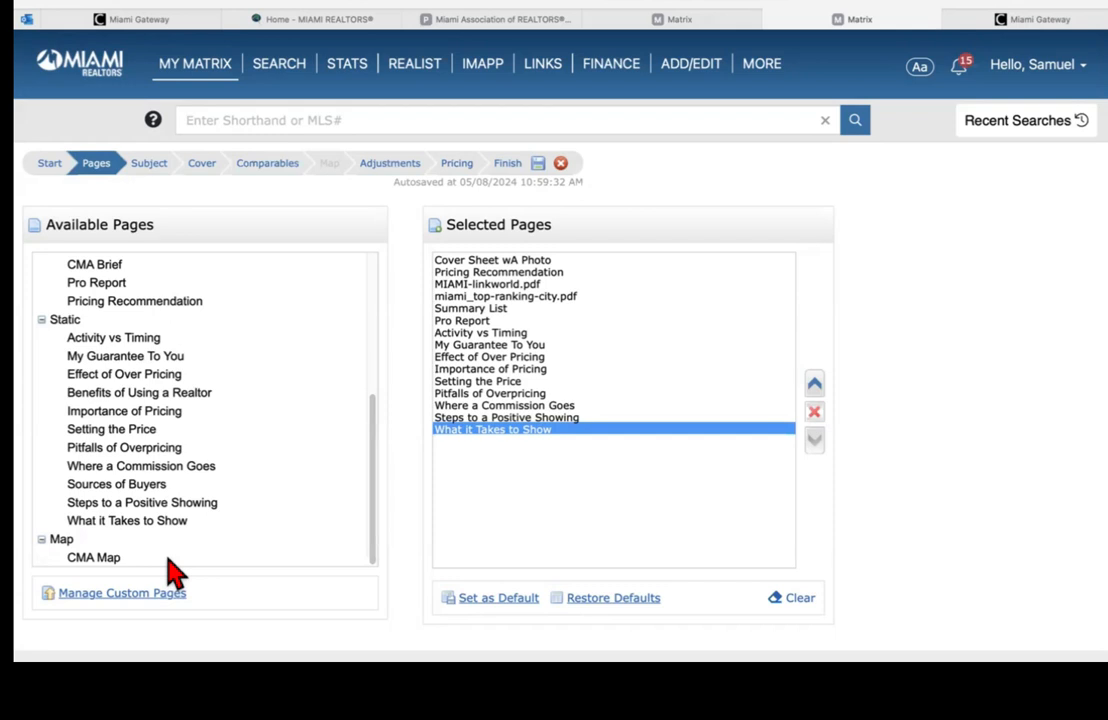
double_click(101, 560)
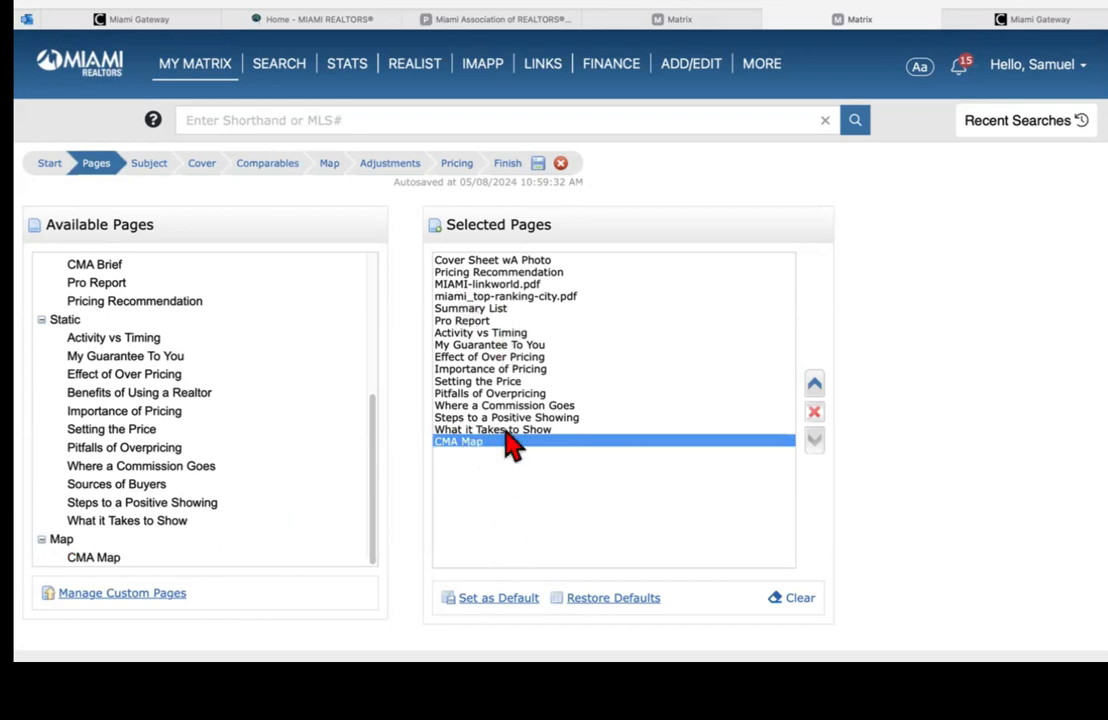
Step: Move CMA Map third, after Pricing Recommendation, save the lineup as default, and continue to Subject
left_click(814, 386)
left_click(814, 386)
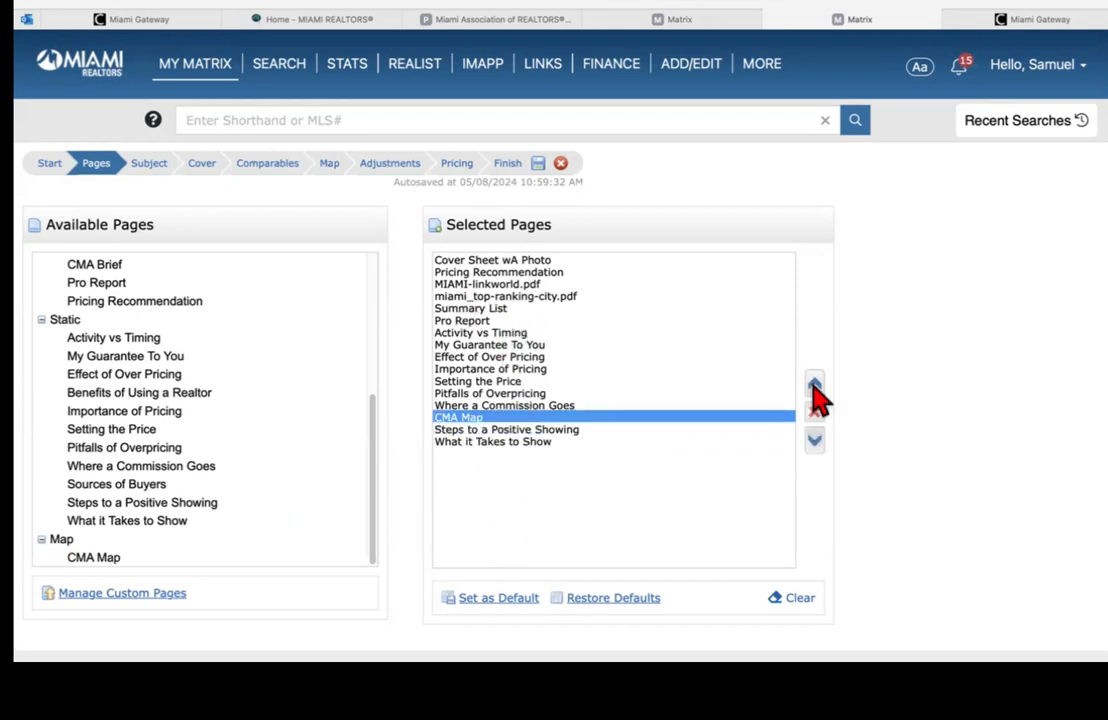
double_click(814, 386)
left_click(814, 386)
left_click(814, 386)
left_click(814, 386)
left_click(814, 386)
left_click(814, 386)
left_click(814, 386)
left_click(814, 386)
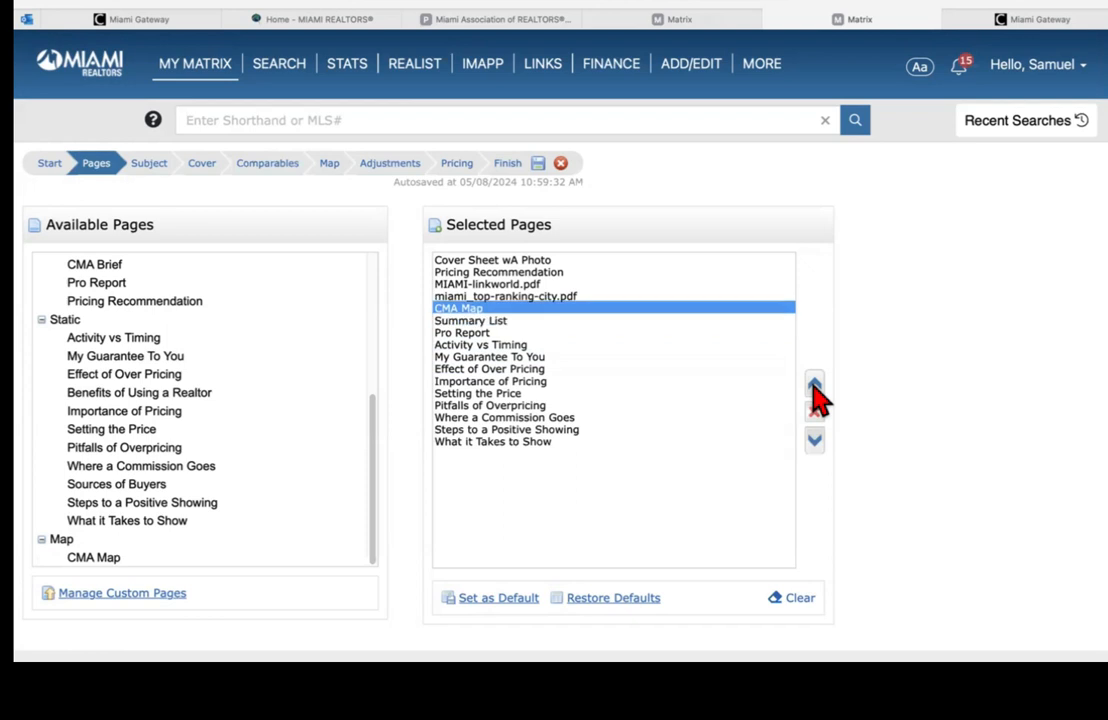
left_click(815, 390)
left_click(815, 390)
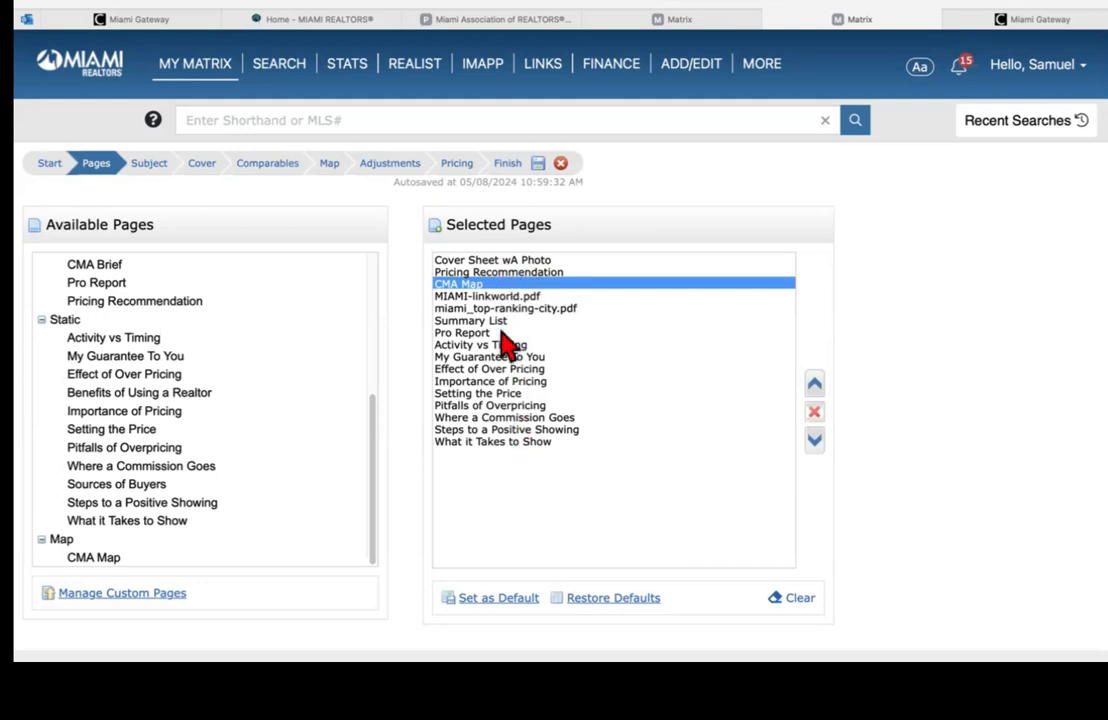
left_click(490, 600)
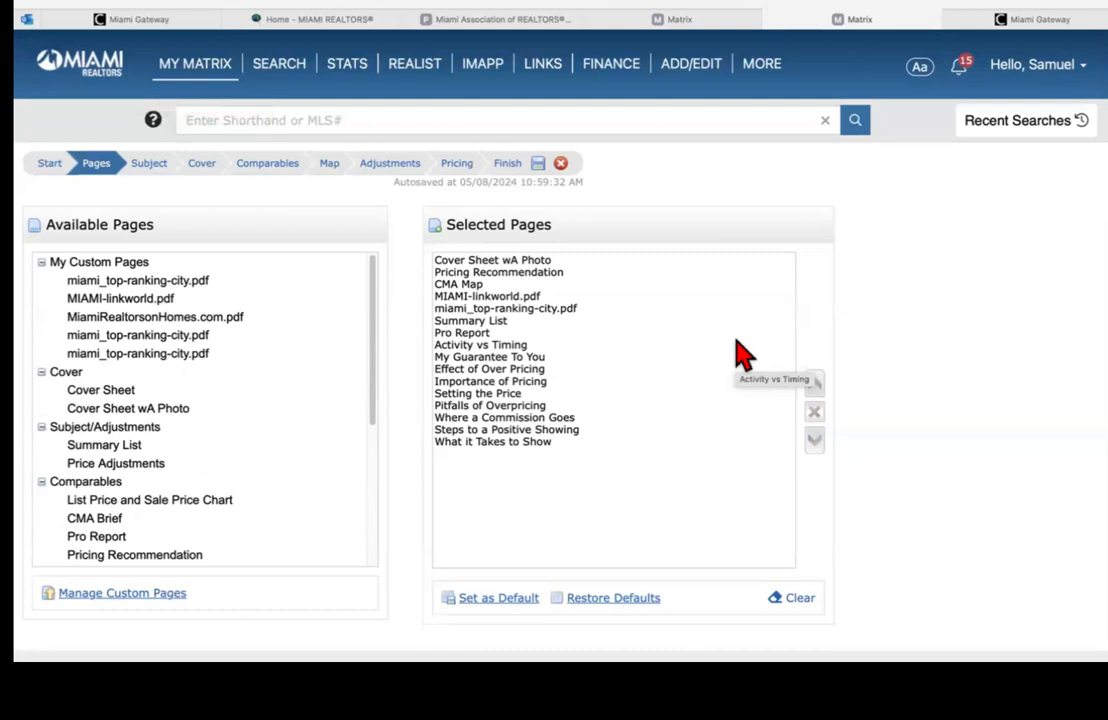
left_click(148, 166)
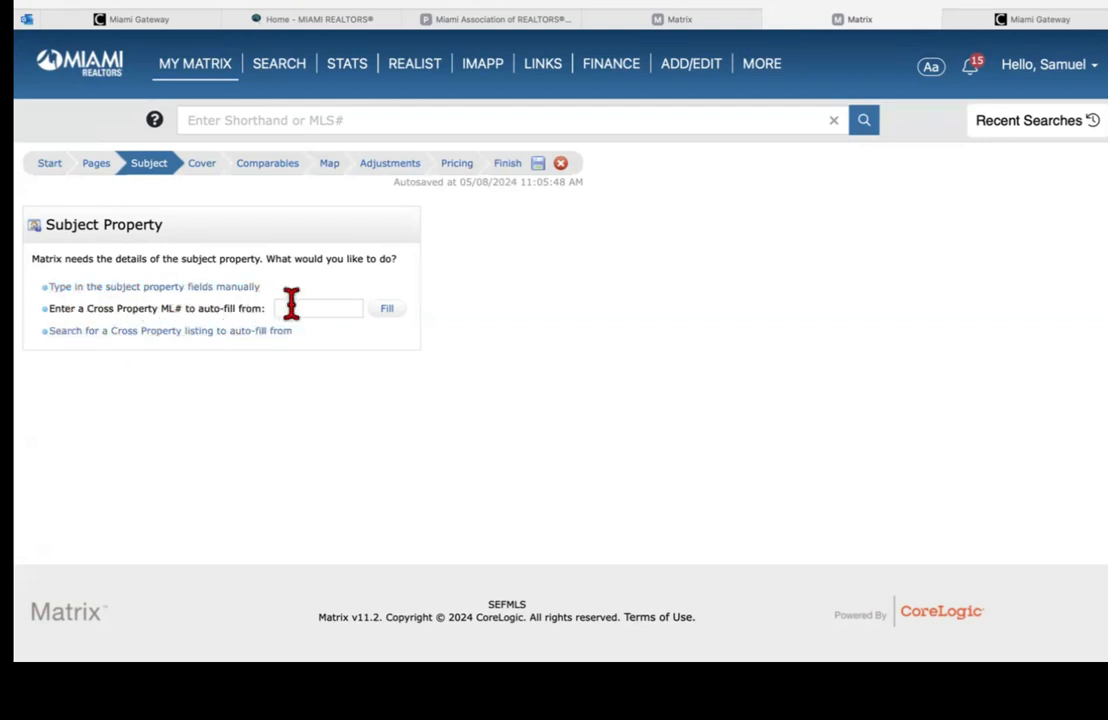
Step: Paste the Pembroke Pines listing's ML# into Cross Property ML# and auto-fill the subject details
left_click(680, 19)
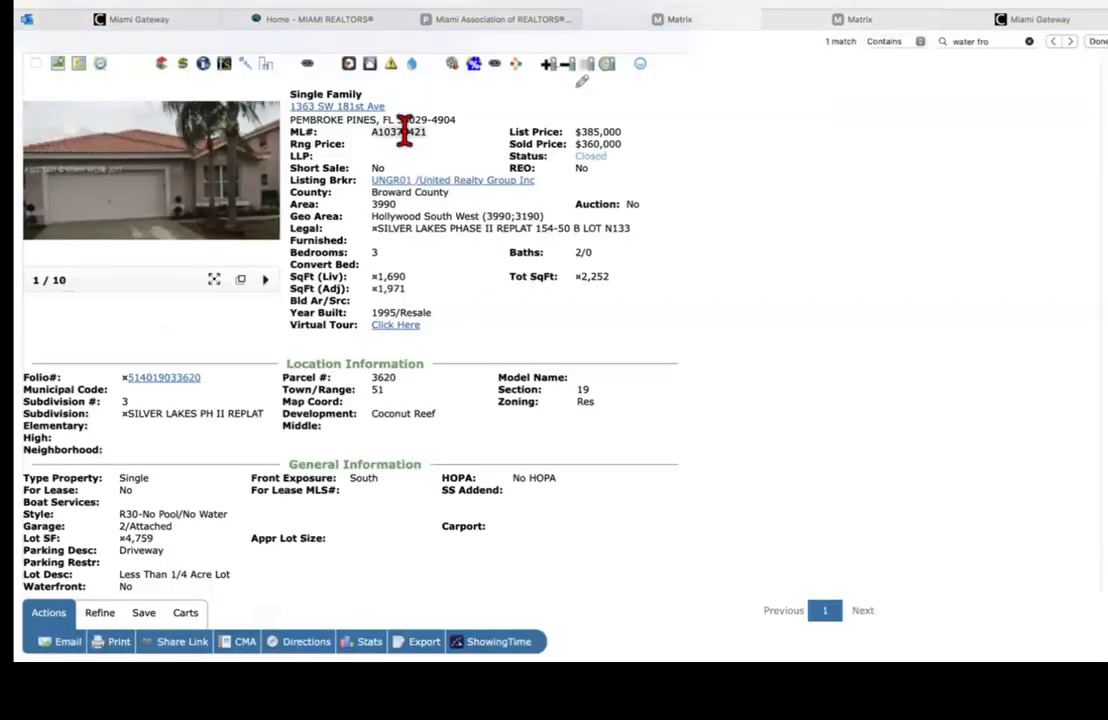
left_click(895, 22)
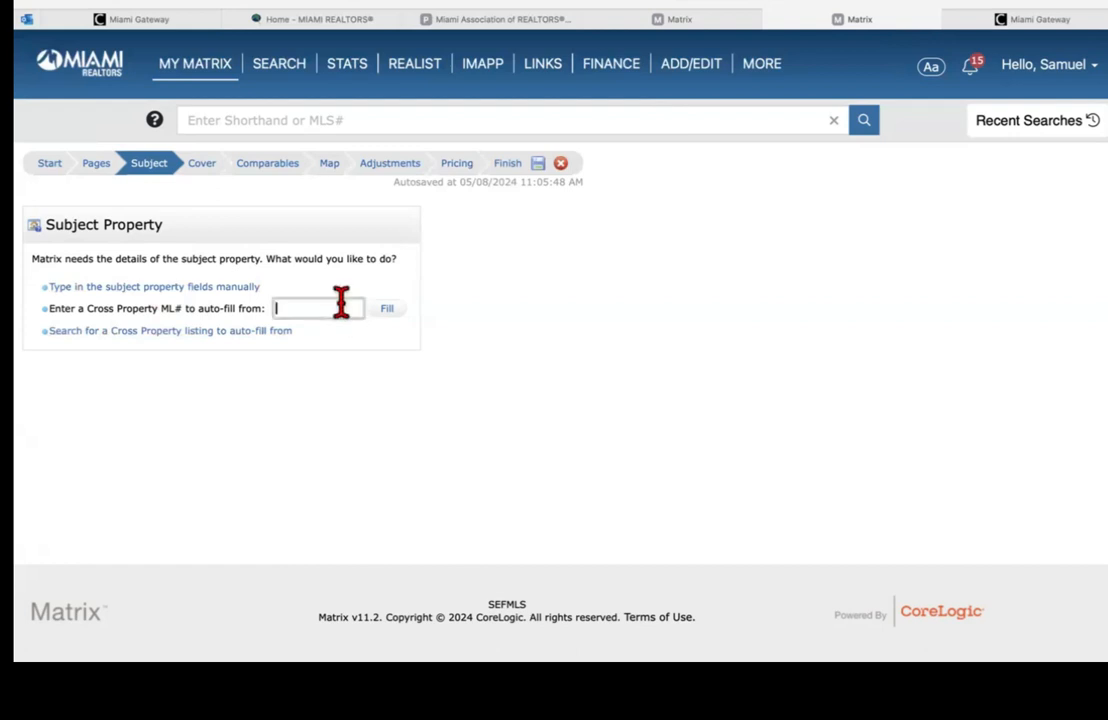
type("A10375421")
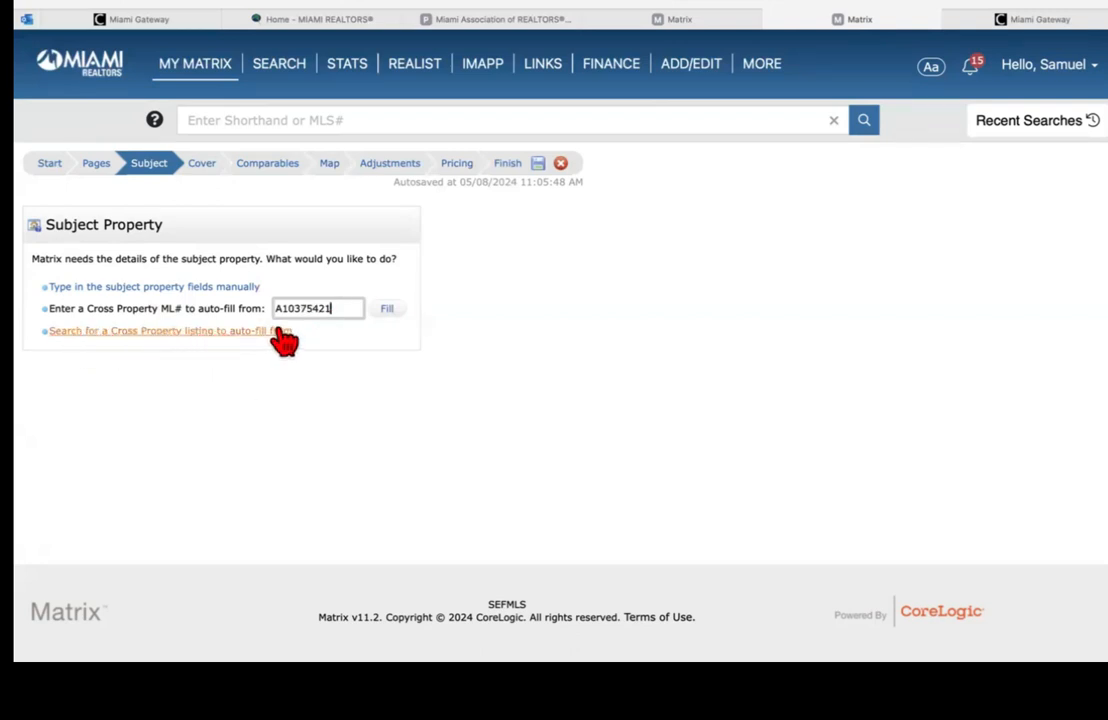
left_click(390, 310)
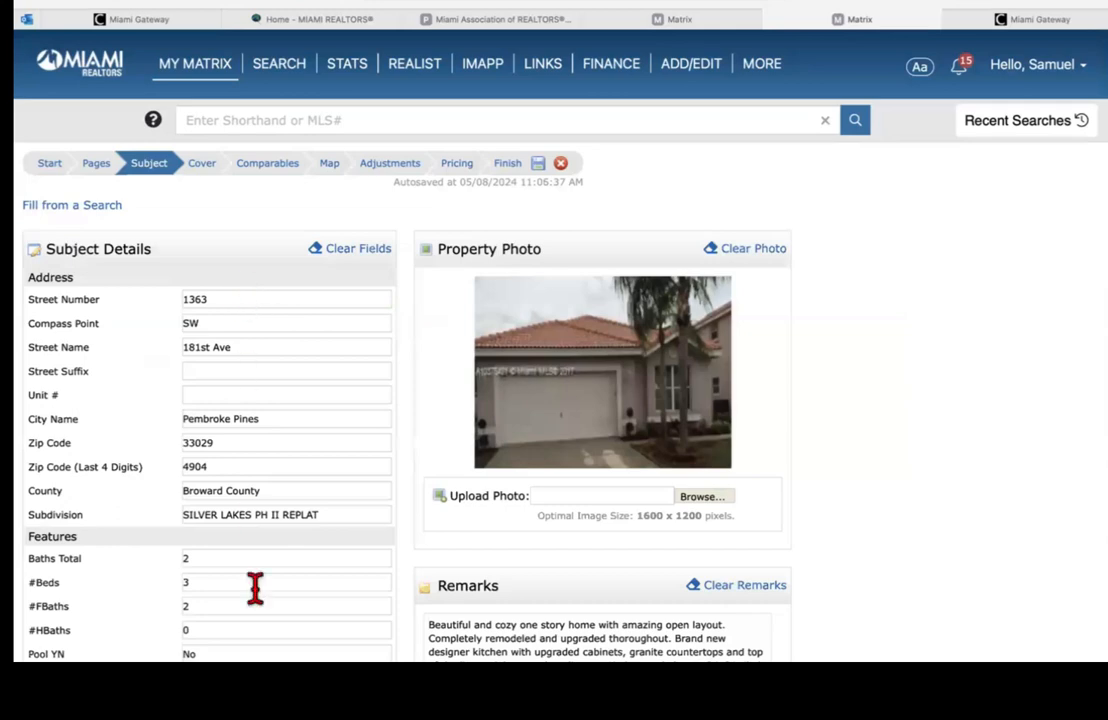
Step: Look over the subject's filled-in 3-bed, 2-bath details, then go to the Cover step
scroll(555, 360, "down", 1)
scroll(555, 330, "down", 5)
scroll(555, 330, "up", 5)
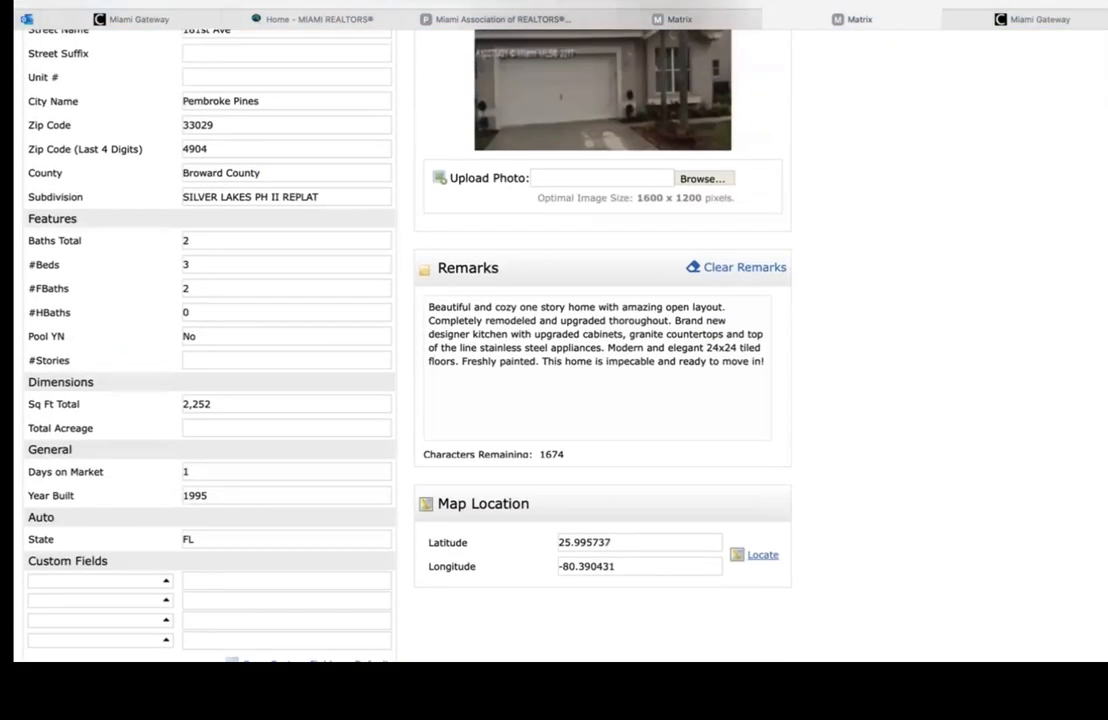
scroll(555, 360, "up", 1)
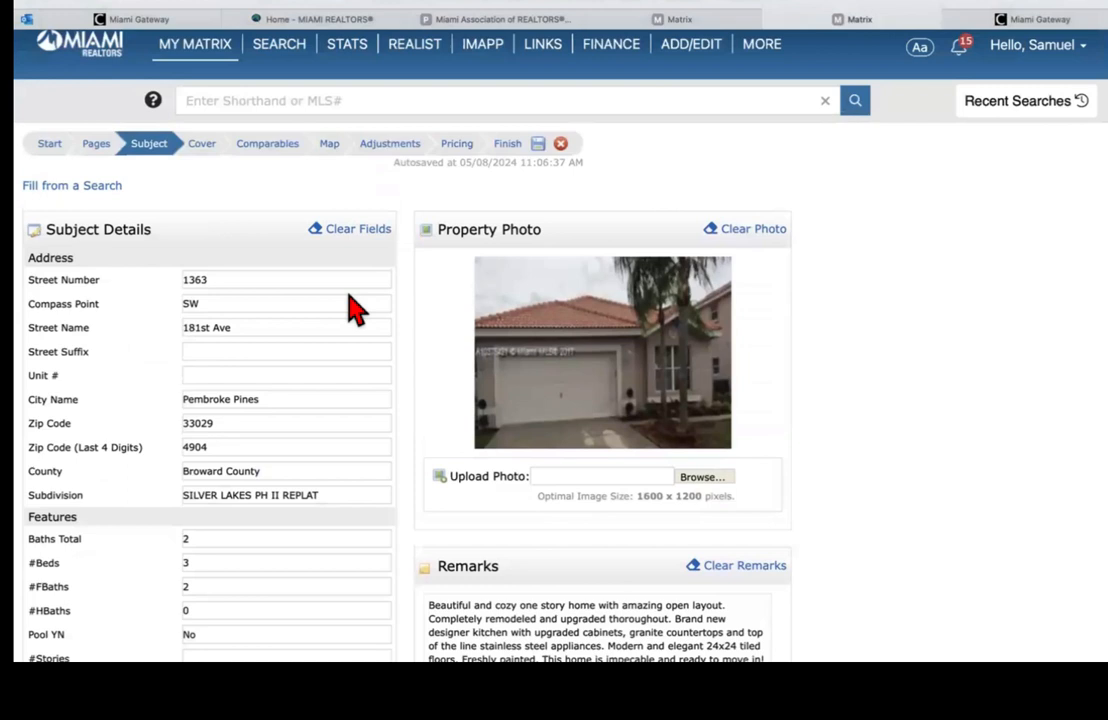
left_click(203, 146)
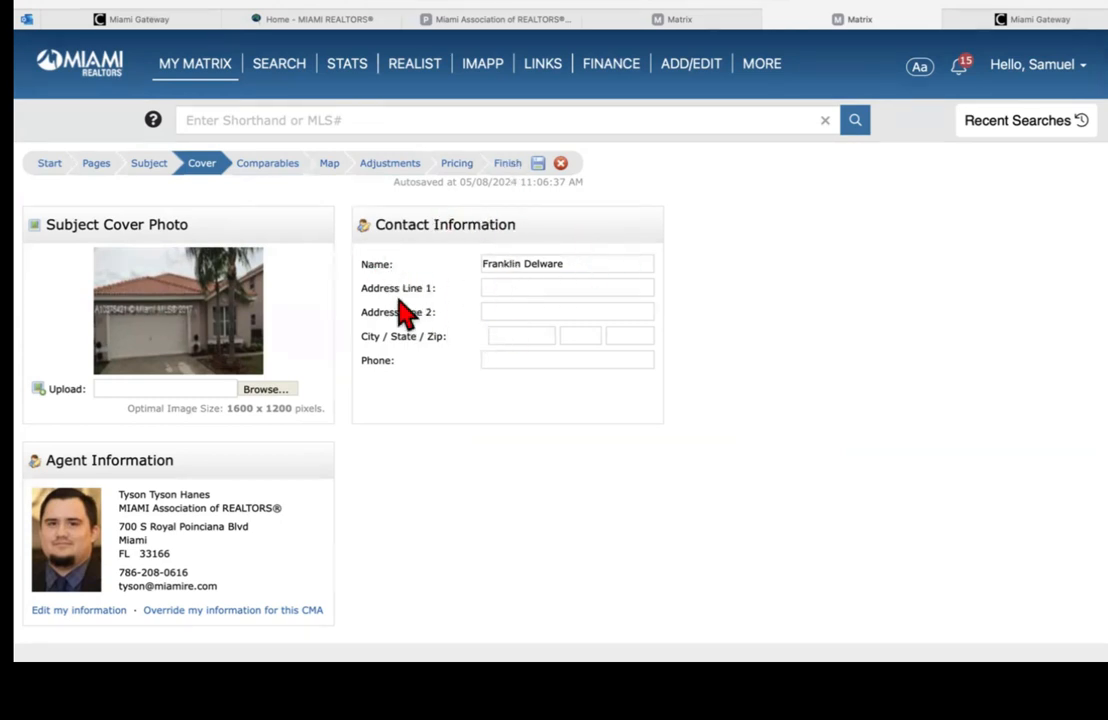
Step: Click into the cover's Phone field, then go to the Comparables step listing 7 comparables
left_click(508, 360)
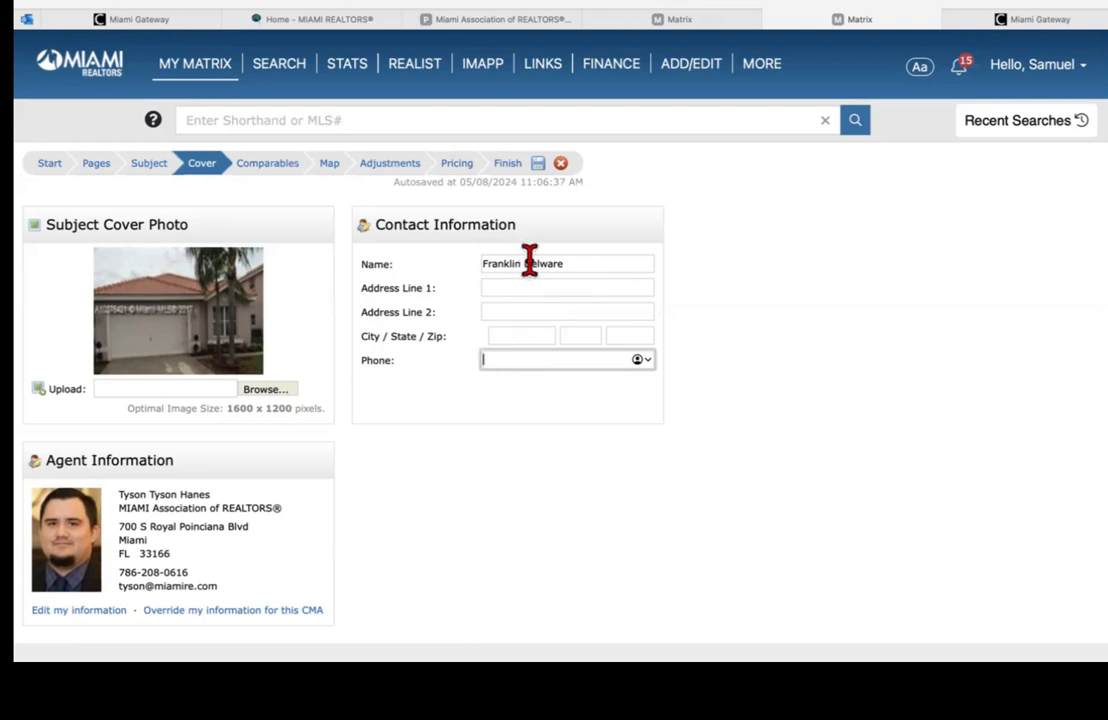
left_click(280, 174)
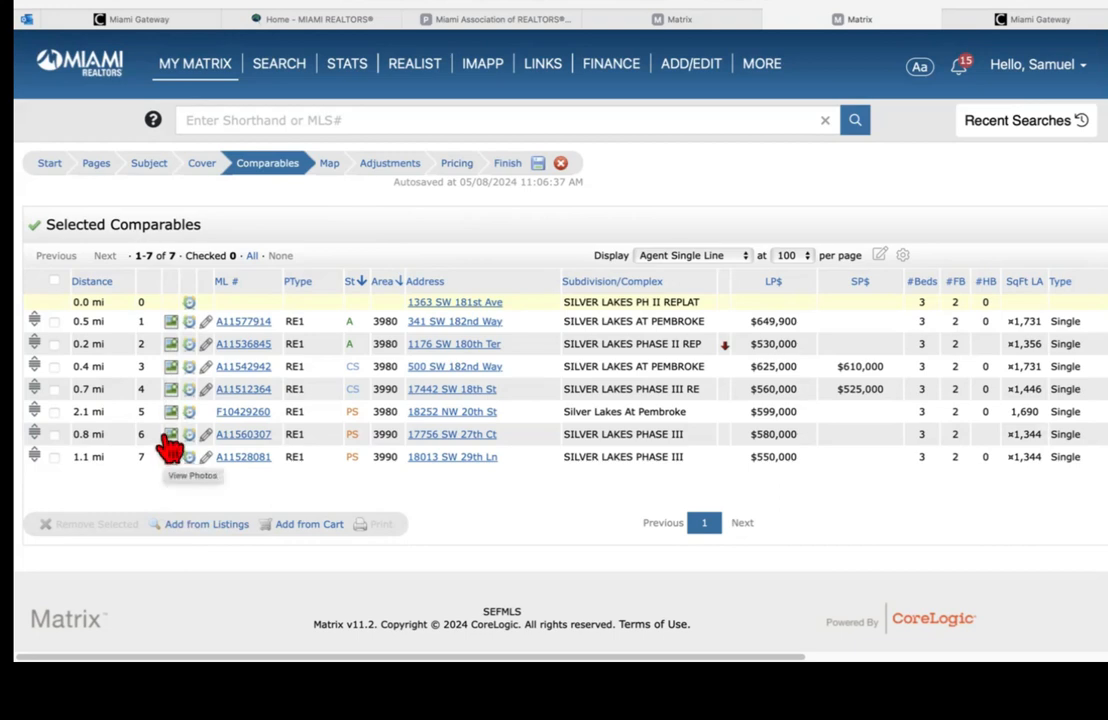
Step: Look over the Map Preview of subject and comparables, then go to the Adjustments step
left_click(333, 172)
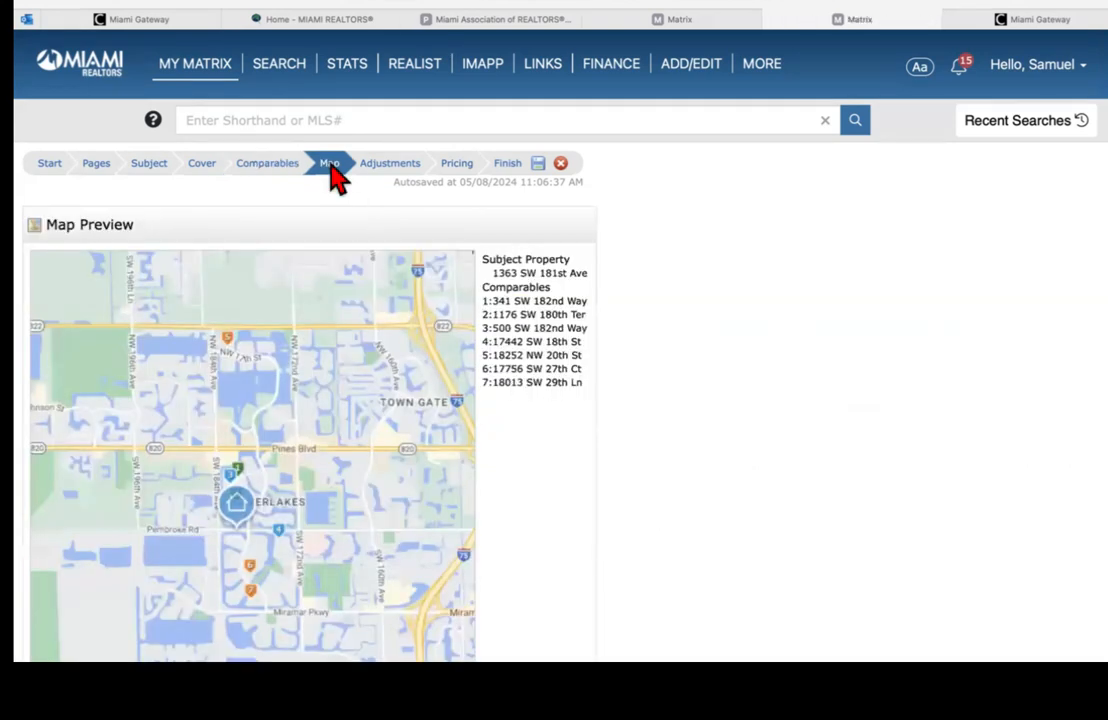
scroll(320, 300, "down", 1)
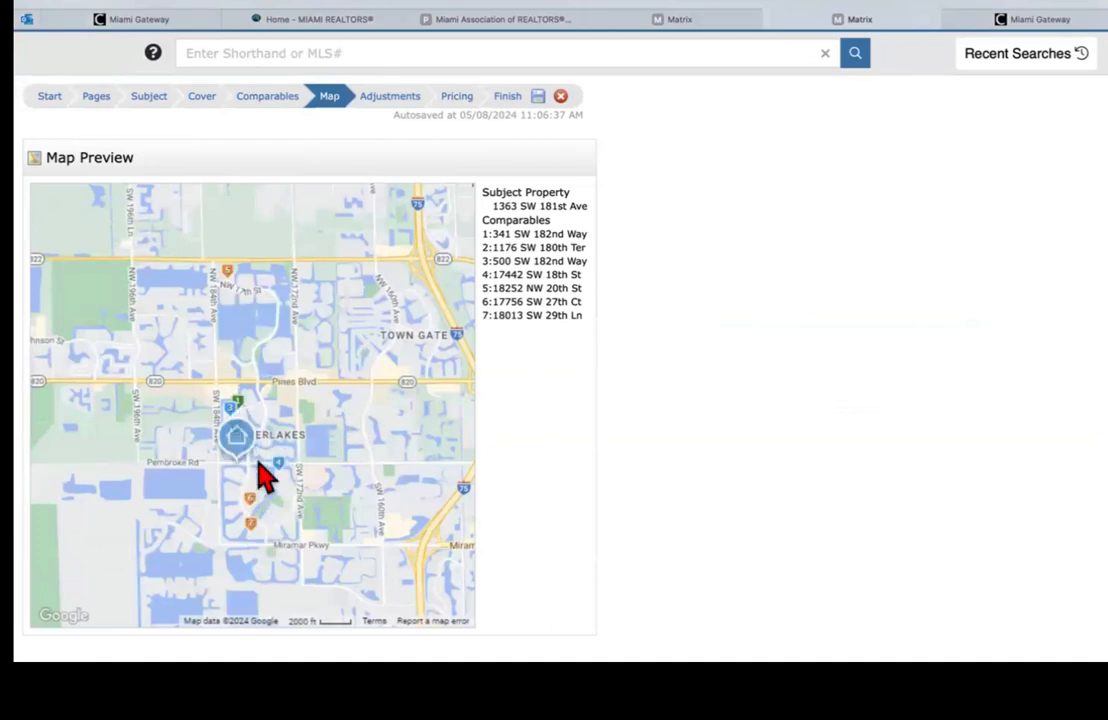
left_click(392, 100)
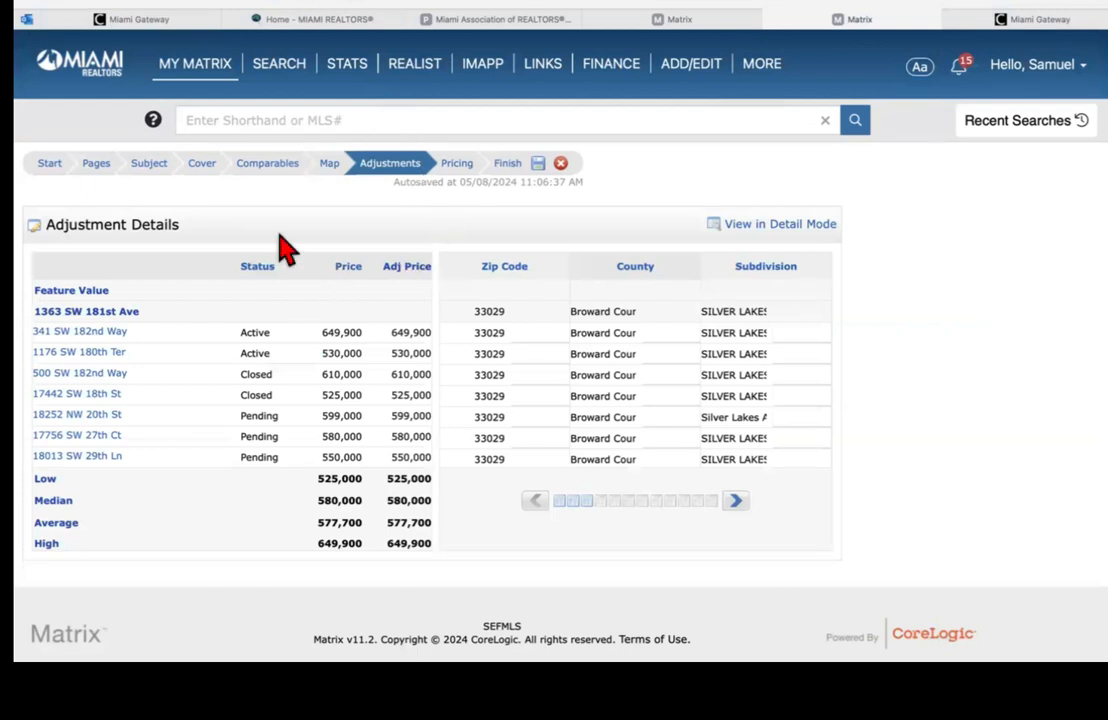
Step: Review the first comparable's adjustment details (adjusted price 649,900), then go to Pricing
left_click(104, 333)
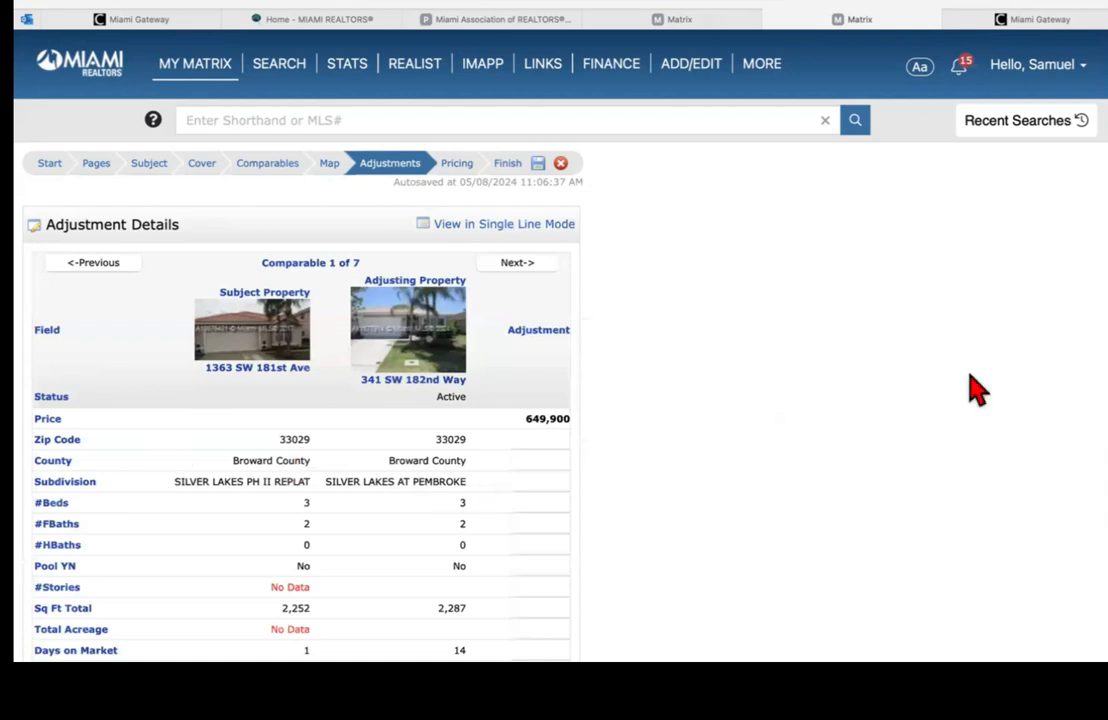
scroll(300, 400, "down", 5)
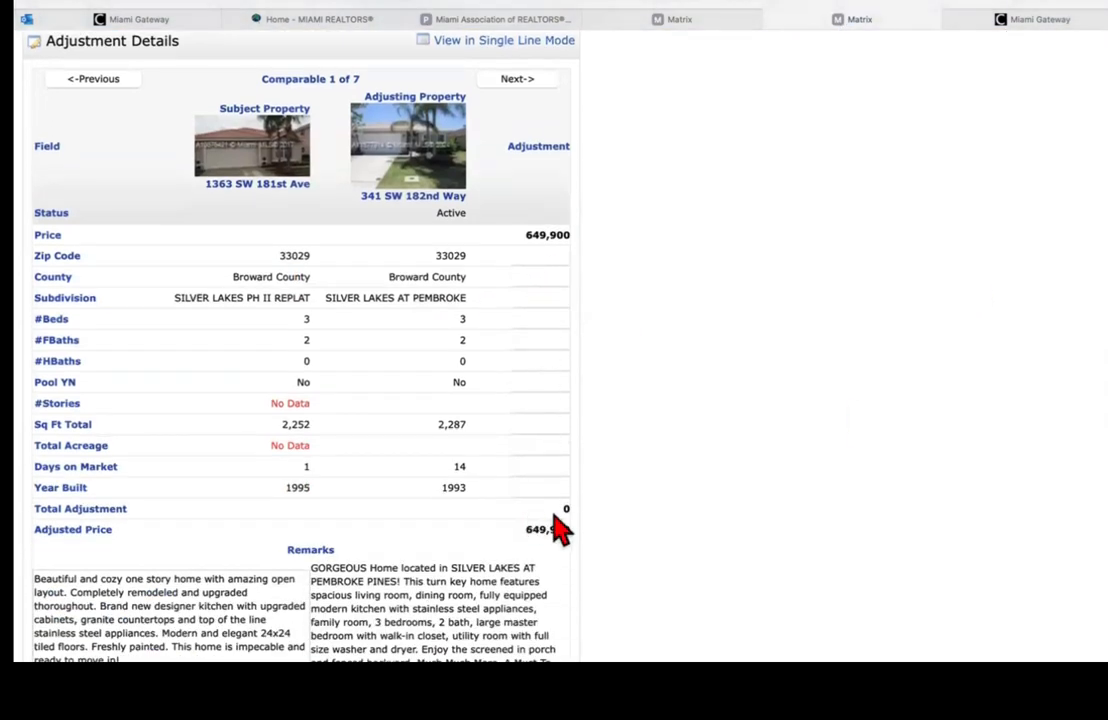
scroll(549, 495, "up", 5)
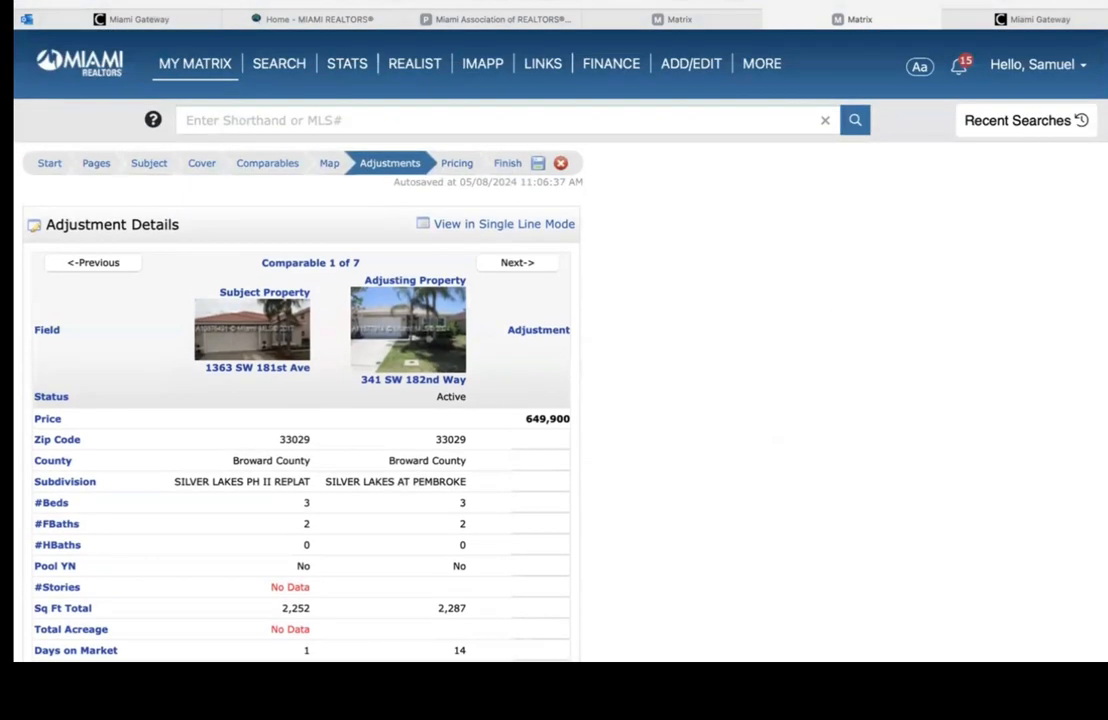
left_click(455, 166)
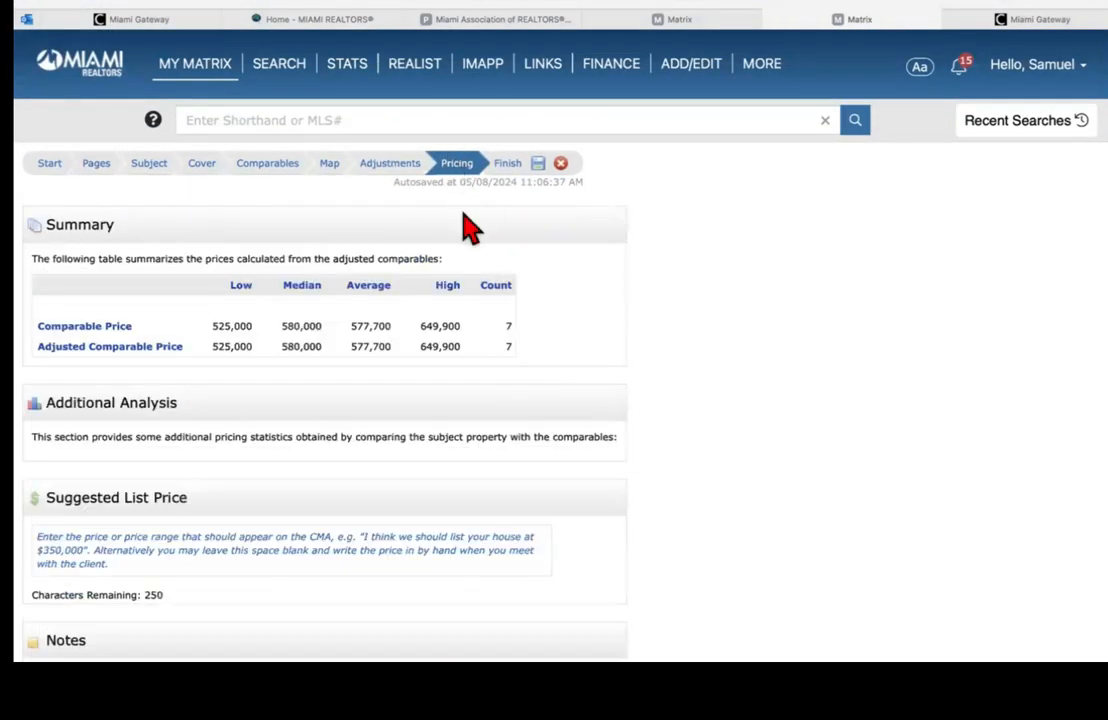
scroll(903, 257, "down", 2)
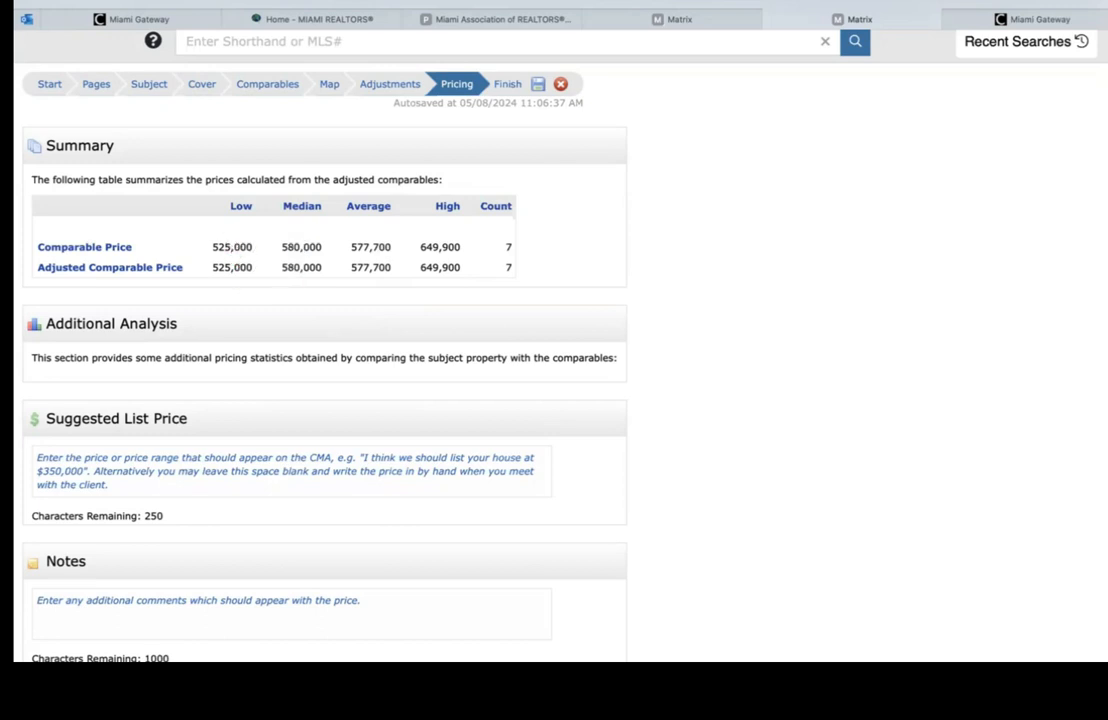
scroll(160, 340, "down", 1)
left_click(106, 420)
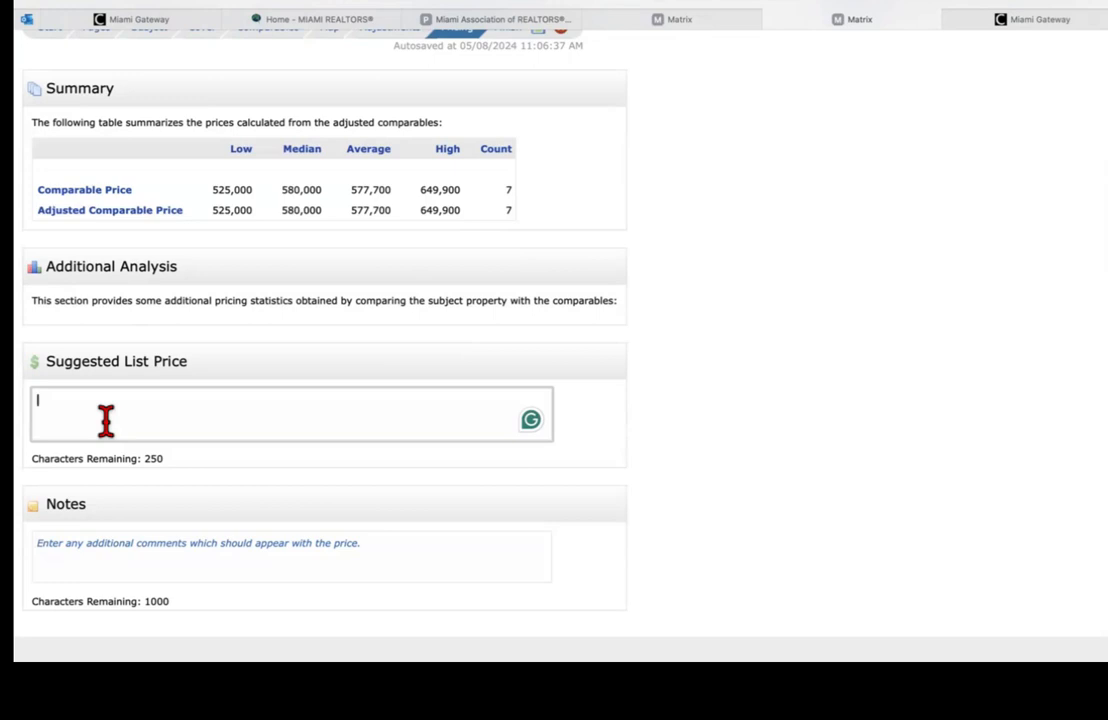
Step: Write the suggested list price note recommending 535,000–578,000 and offering to discuss, fixing typos
type("Based on the comparables I have found.")
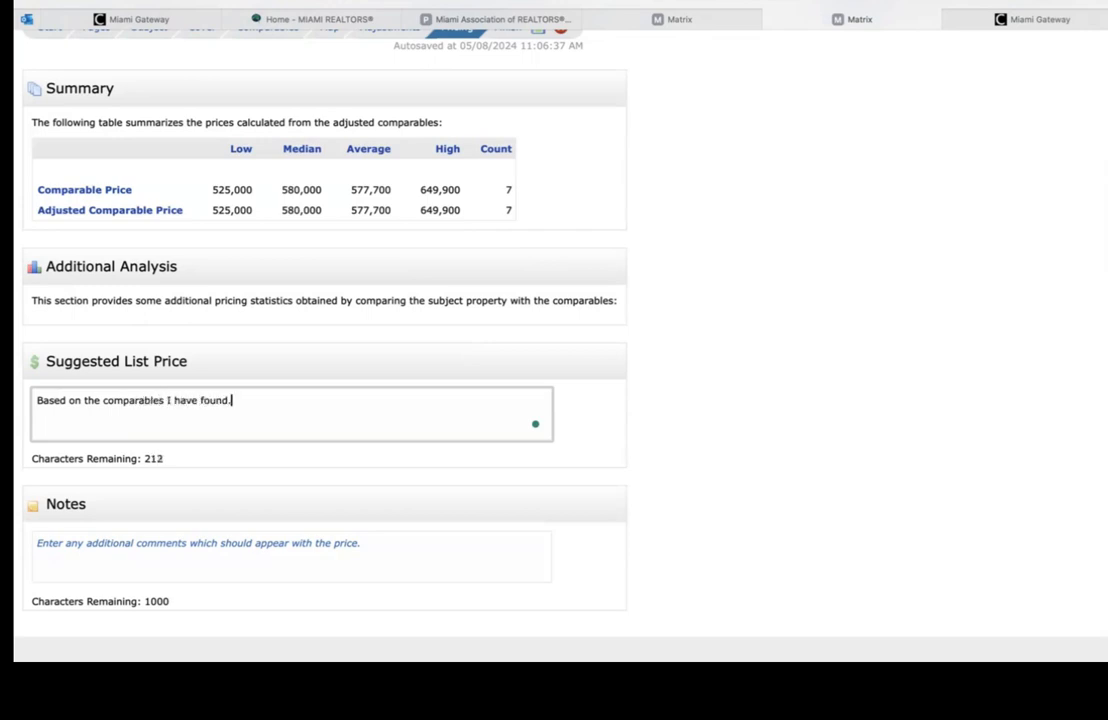
type(" I would recommend ")
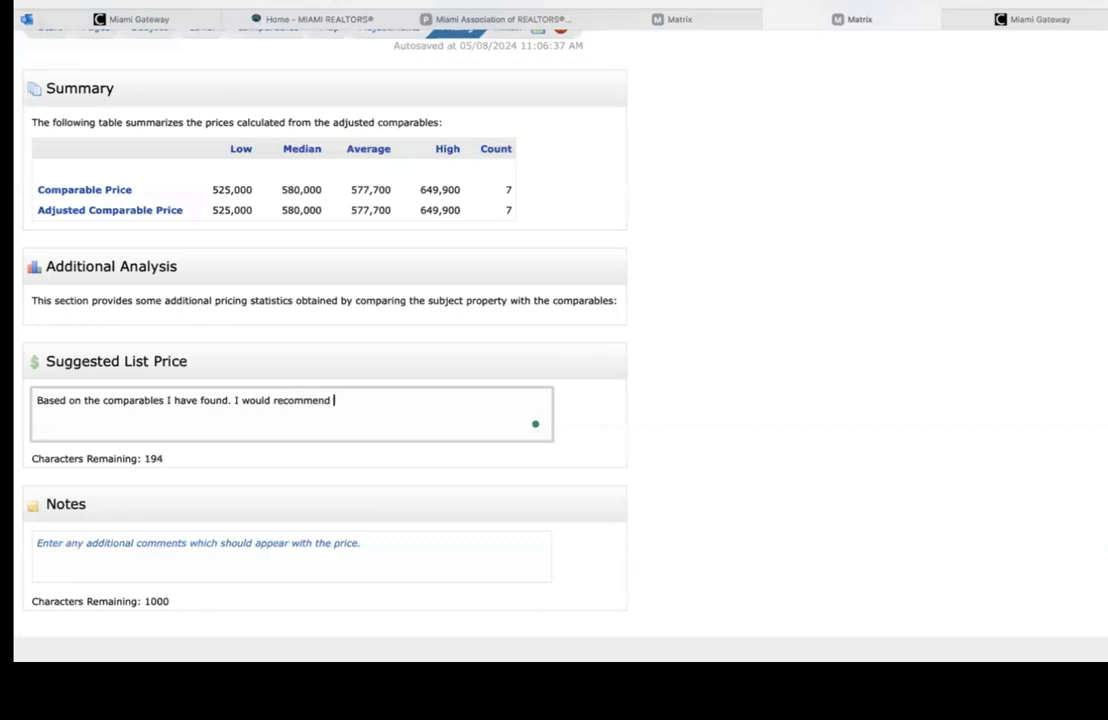
type("listing you  por")
key("BackSpace")
key("BackSpace")
type("roperty bet")
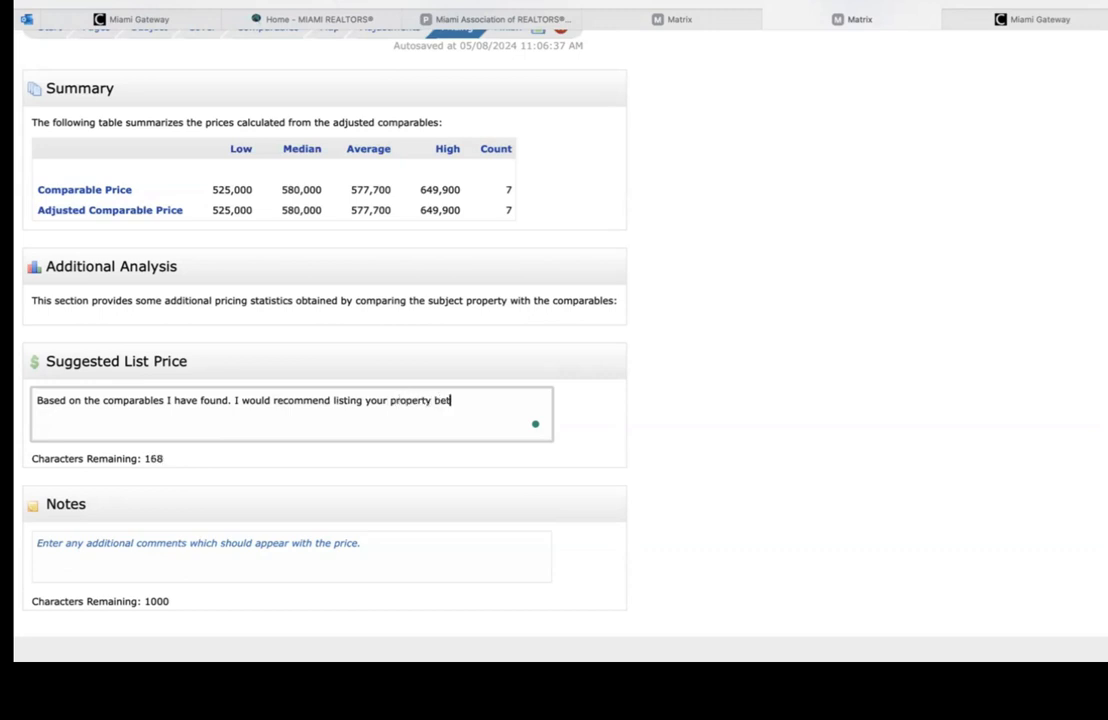
type("ween 535,00-578,00578,00")
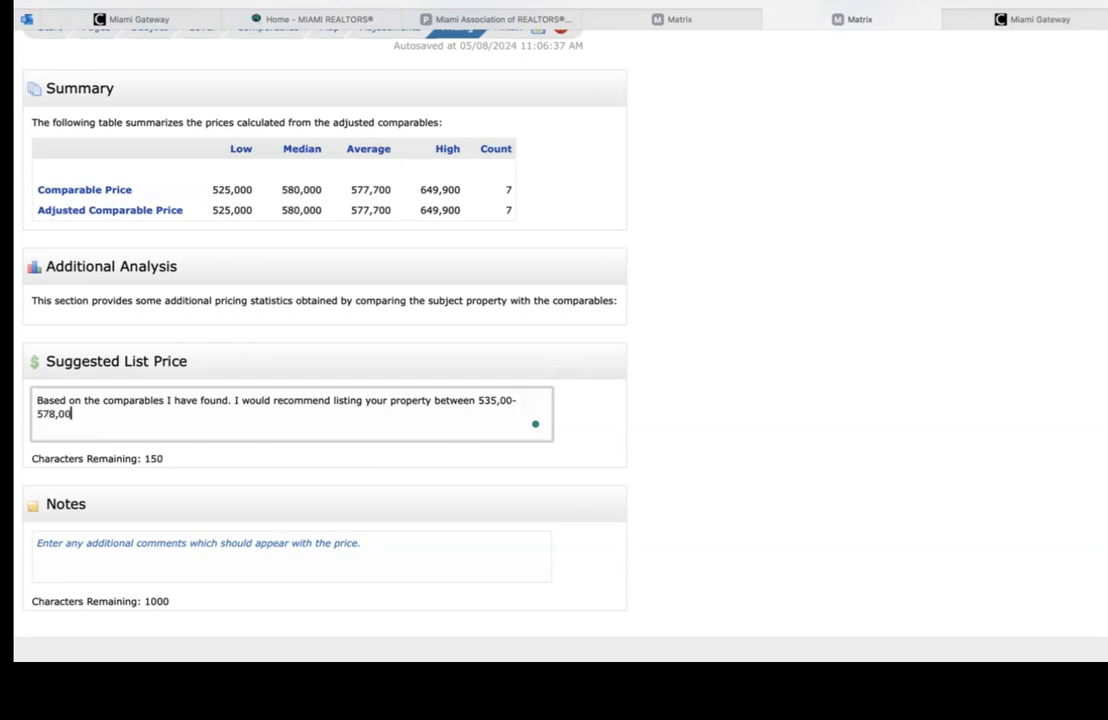
type("0. Let me know whe")
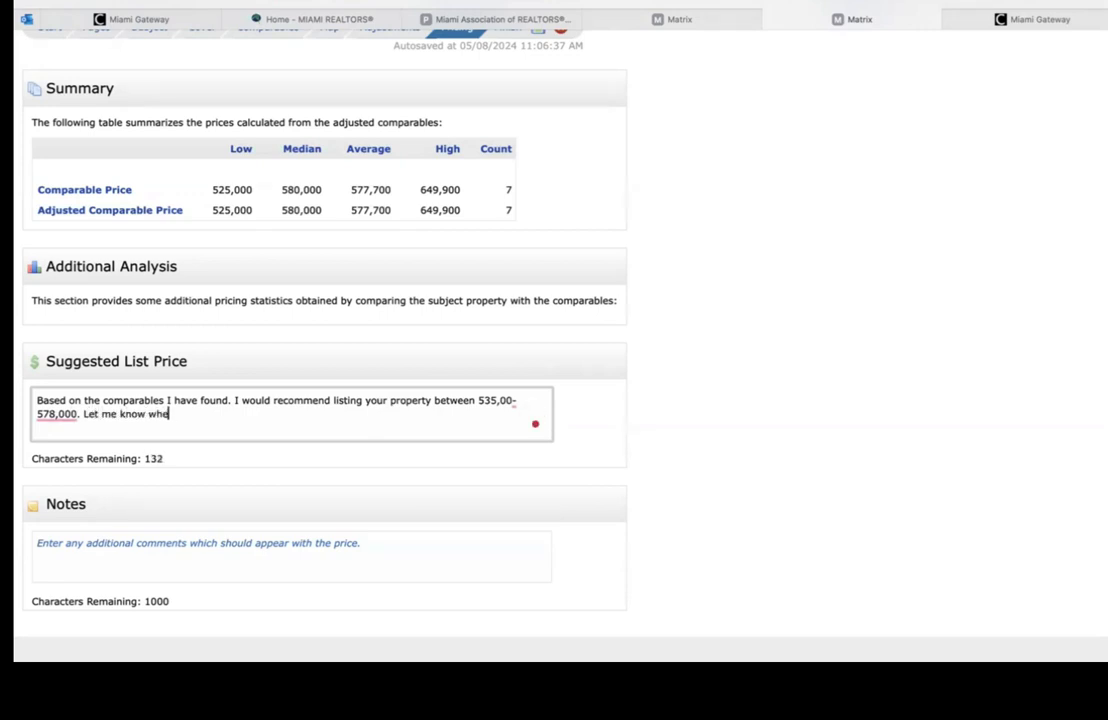
type("n would be a good time t")
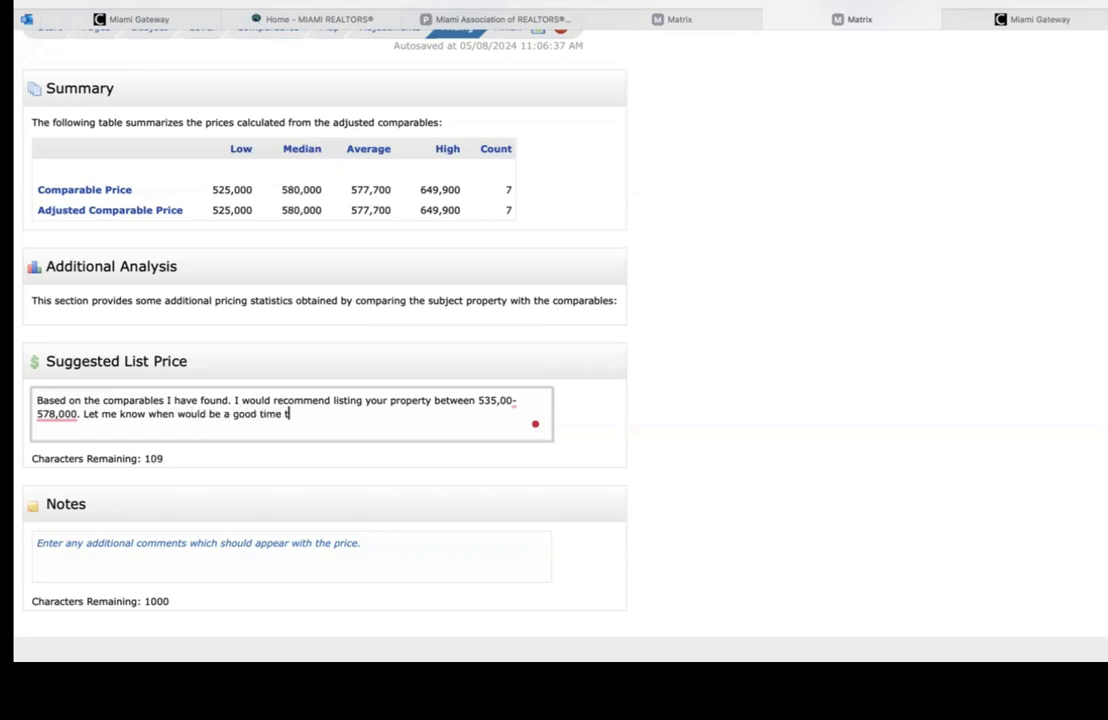
type("od discuss")
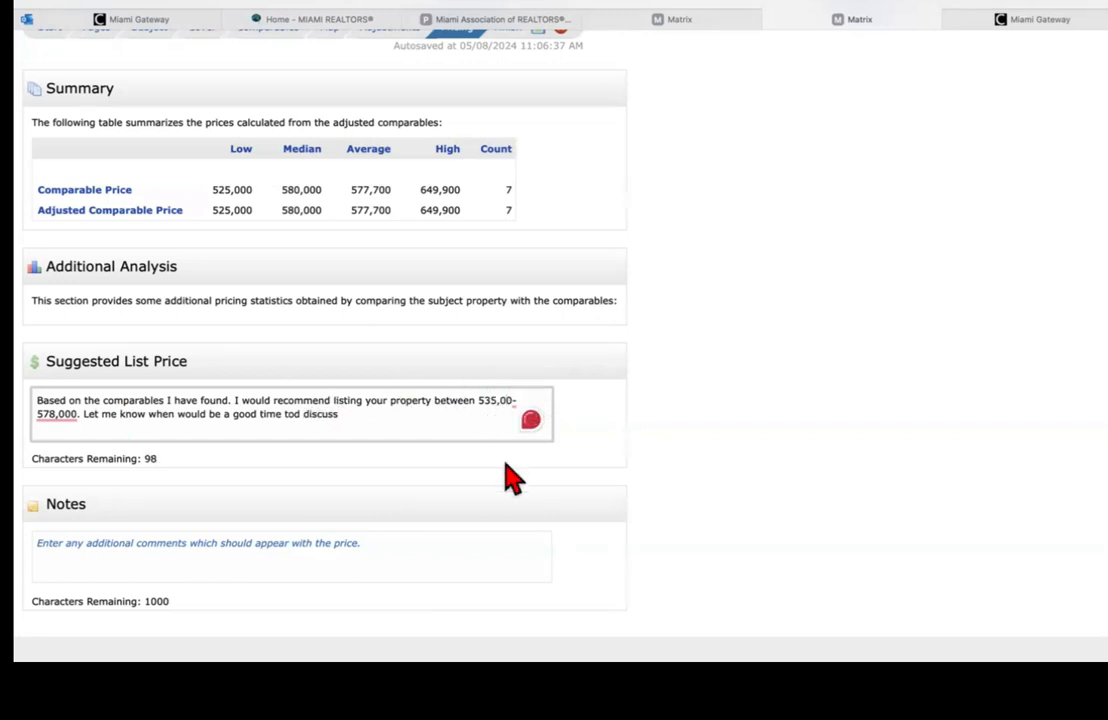
left_click(515, 401)
type("0")
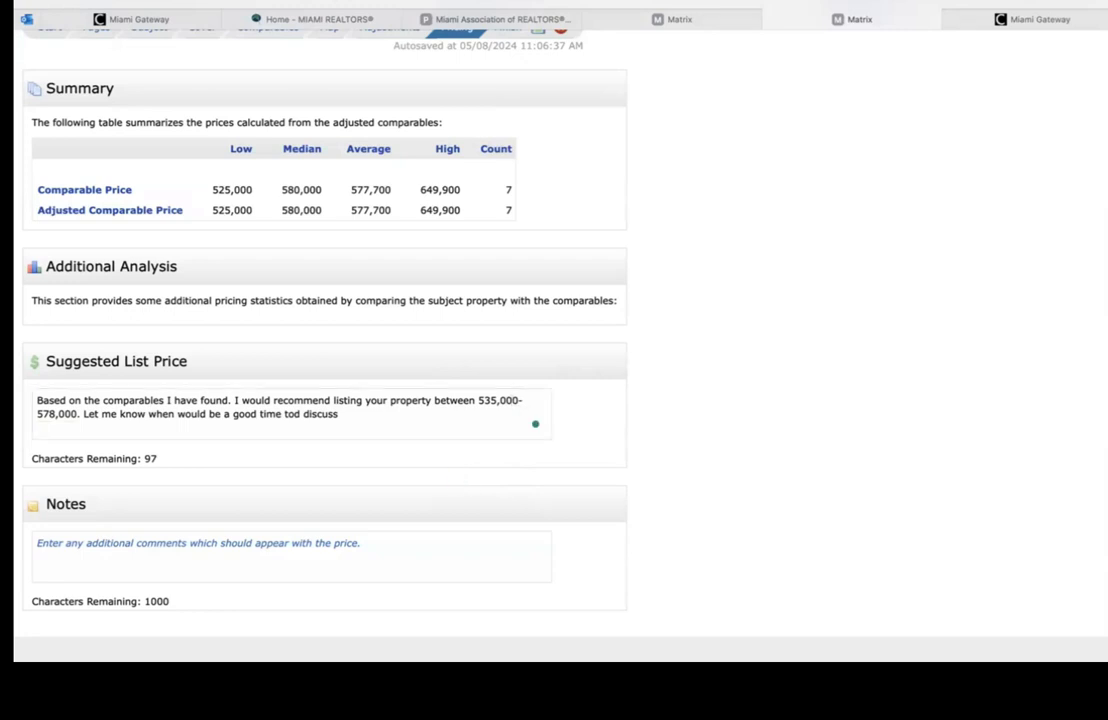
scroll(330, 460, "down", 2)
left_click(316, 470)
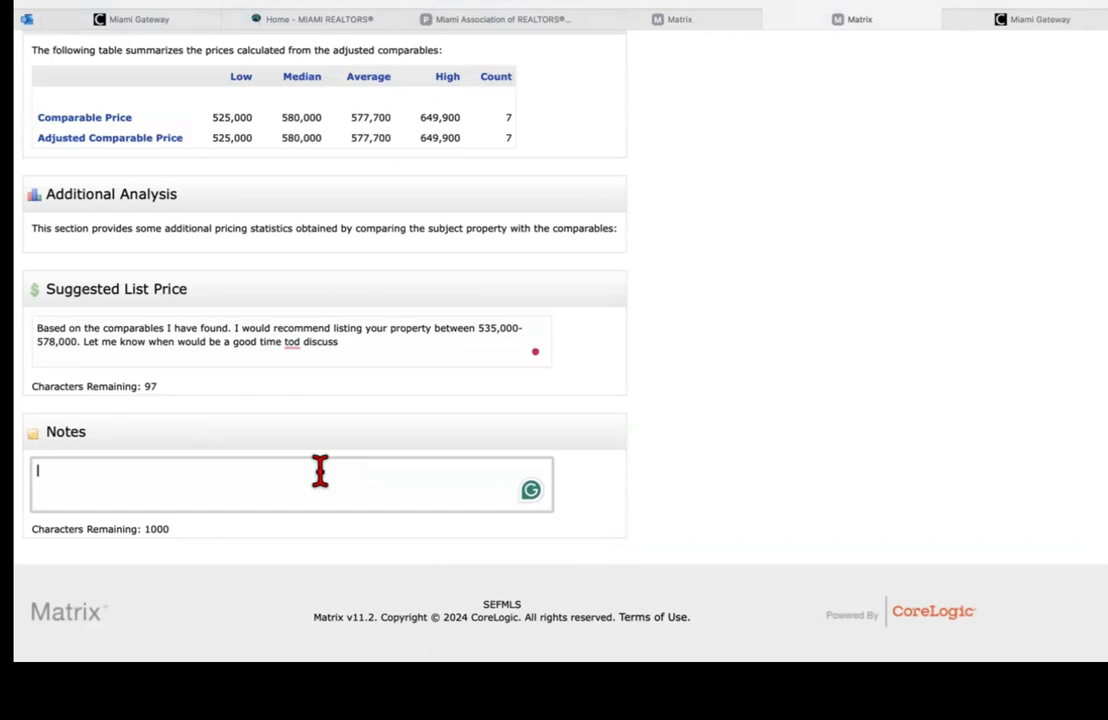
Step: Type the note 'Please note one of the properties sold at a much higher price.', correcting the typo
type("Pl")
type("leas")
key("BackSpace")
key("BackSpace")
key("BackSpace")
key("BackSpace")
type("lease note one of ")
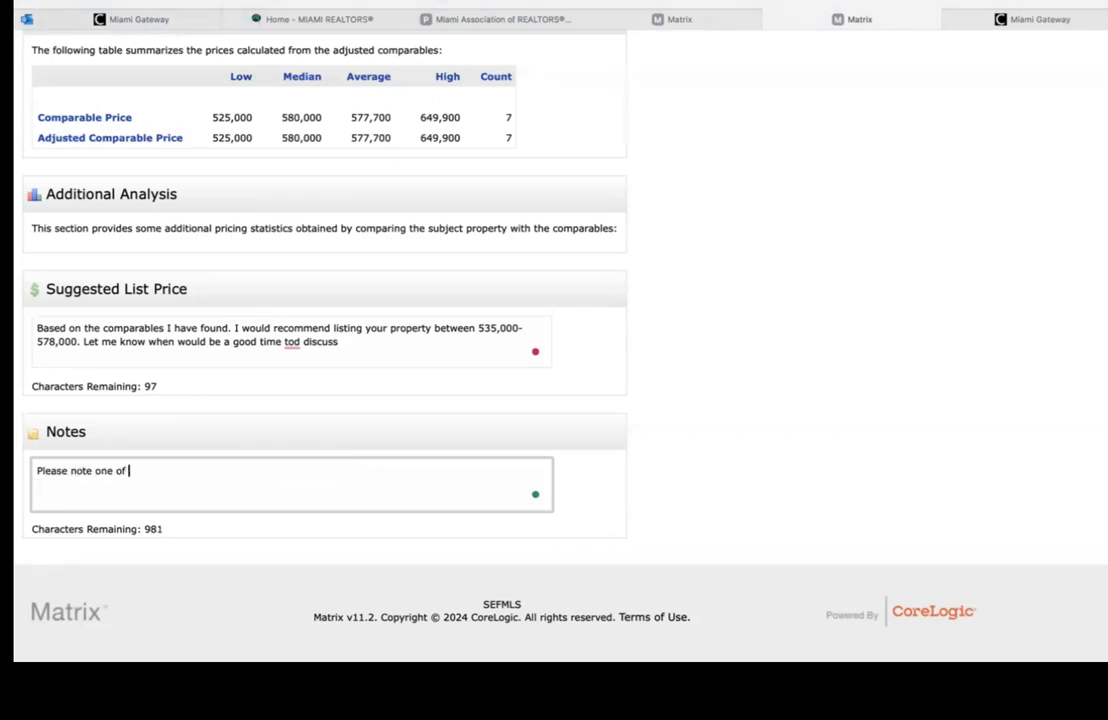
type("the properties sold at a much higher price.")
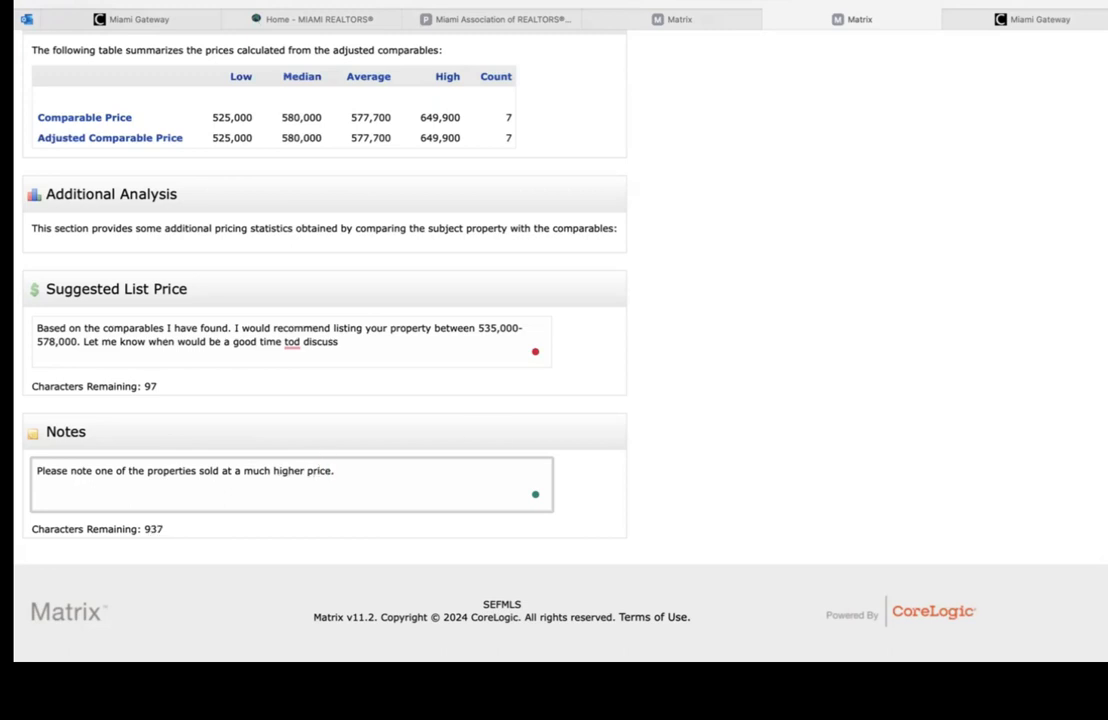
scroll(485, 300, "up", 3)
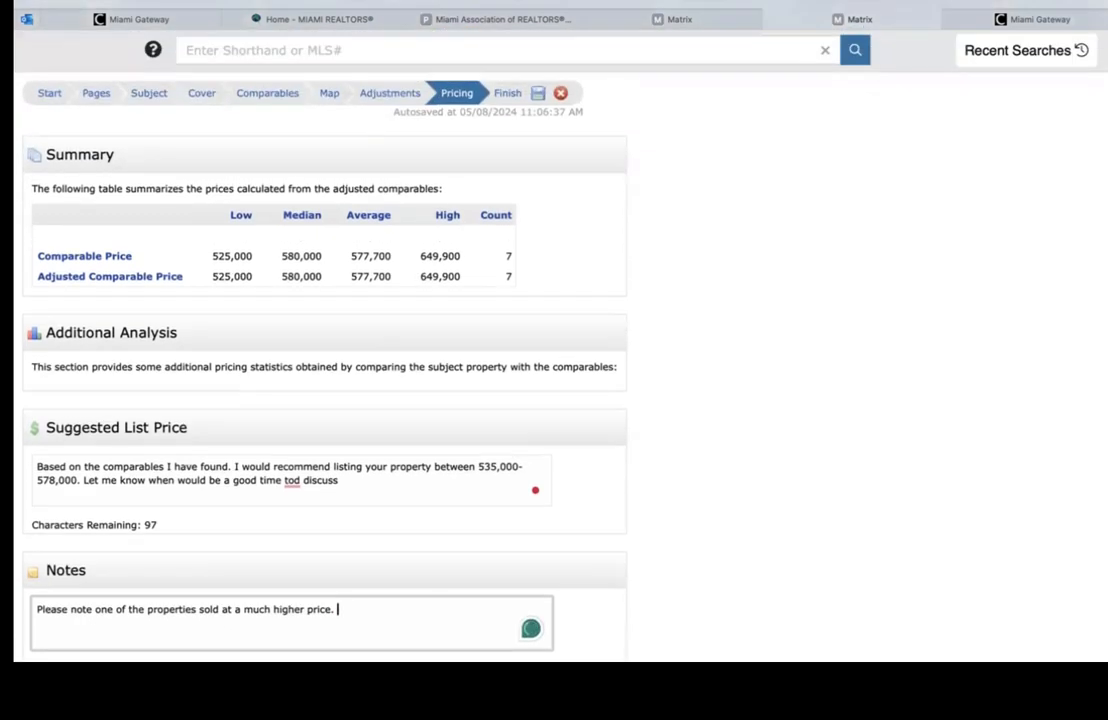
Step: Jump to the Finish step, save the CMA, and open it in a new tab with View CMA
left_click(512, 100)
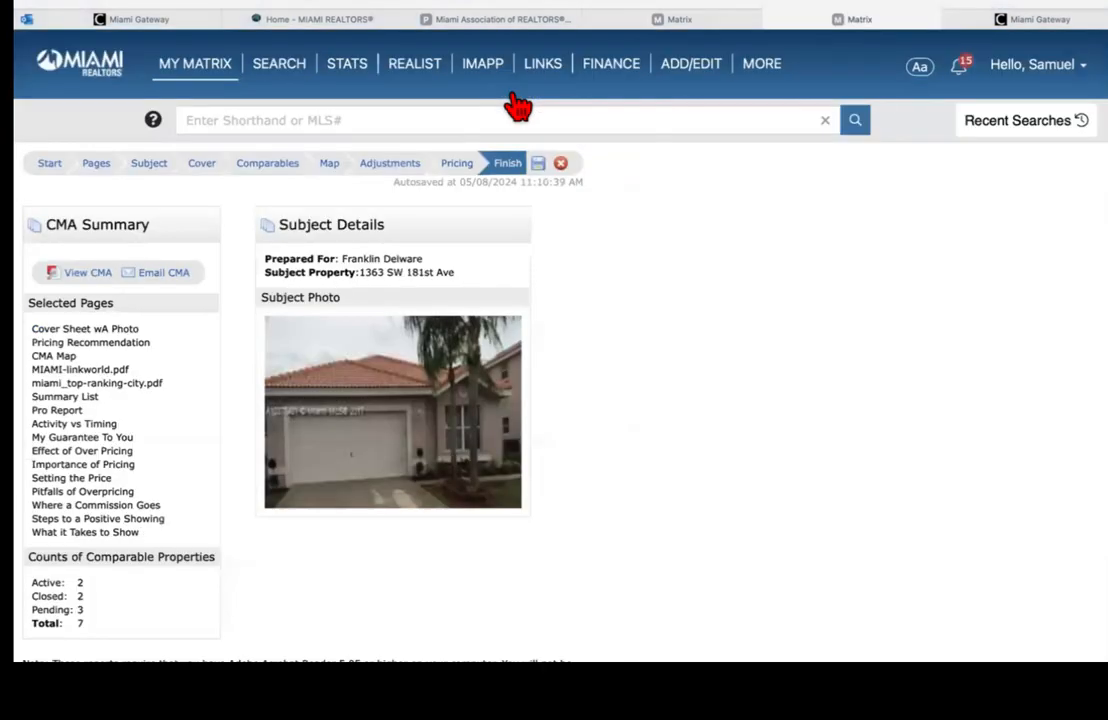
left_click(538, 166)
mouse_move(205, 64)
left_click(72, 276)
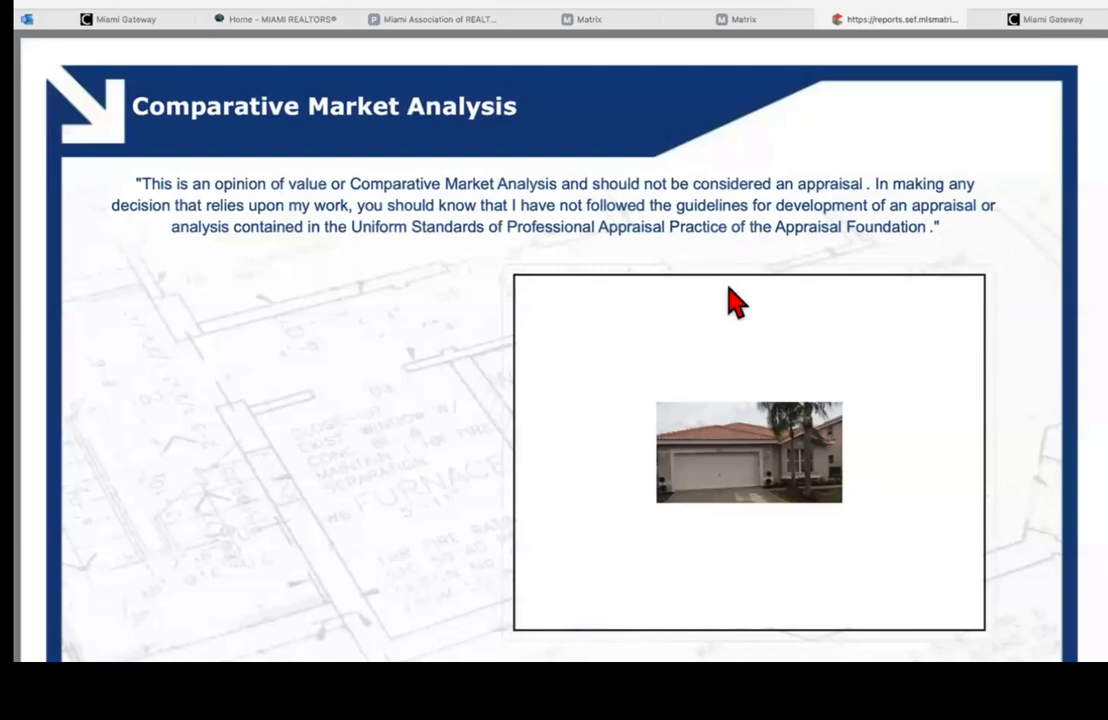
scroll(886, 158, "down", 2)
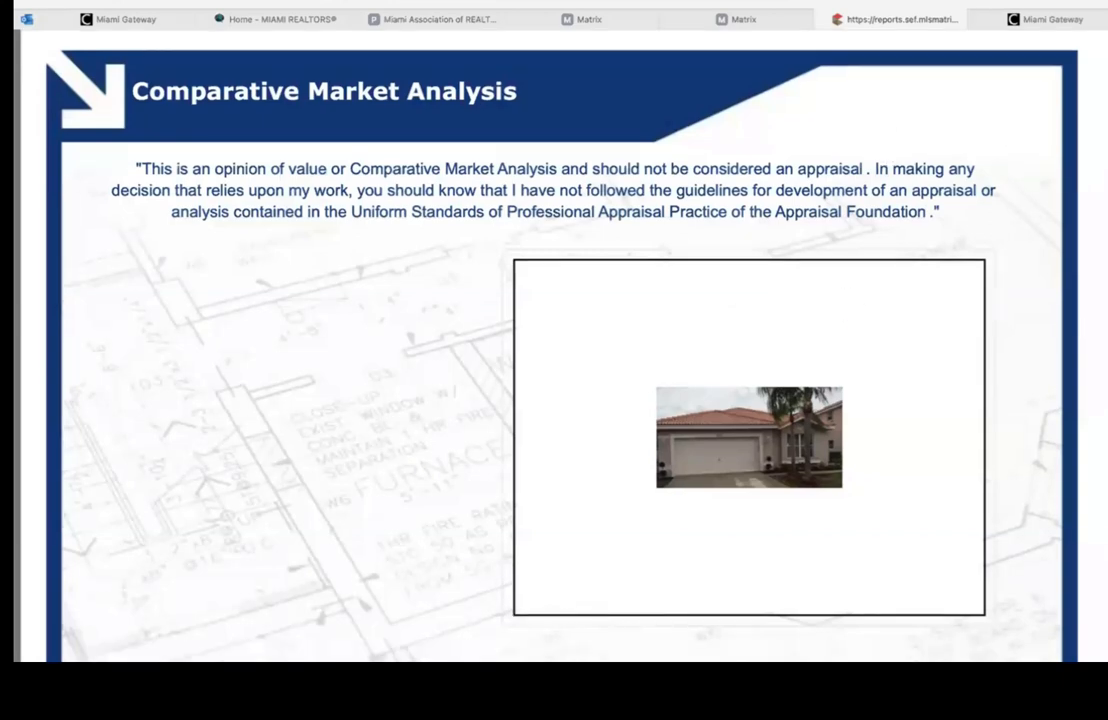
scroll(411, 122, "down", 2)
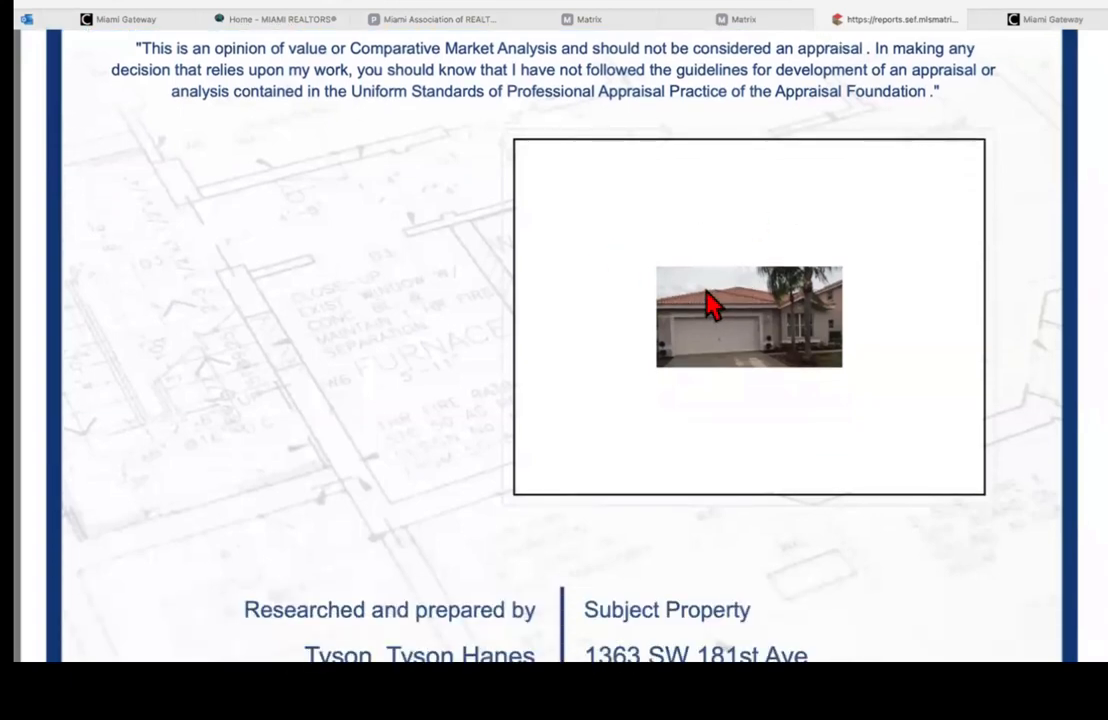
scroll(708, 302, "down", 3)
scroll(460, 320, "down", 3)
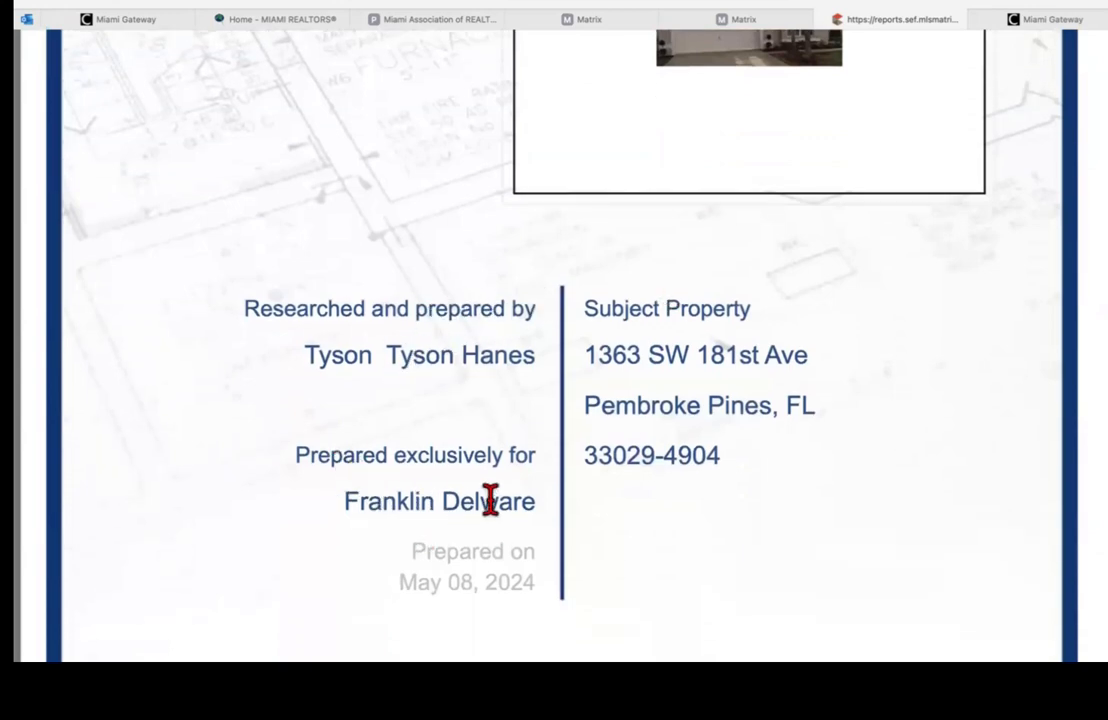
scroll(679, 404, "down", 5)
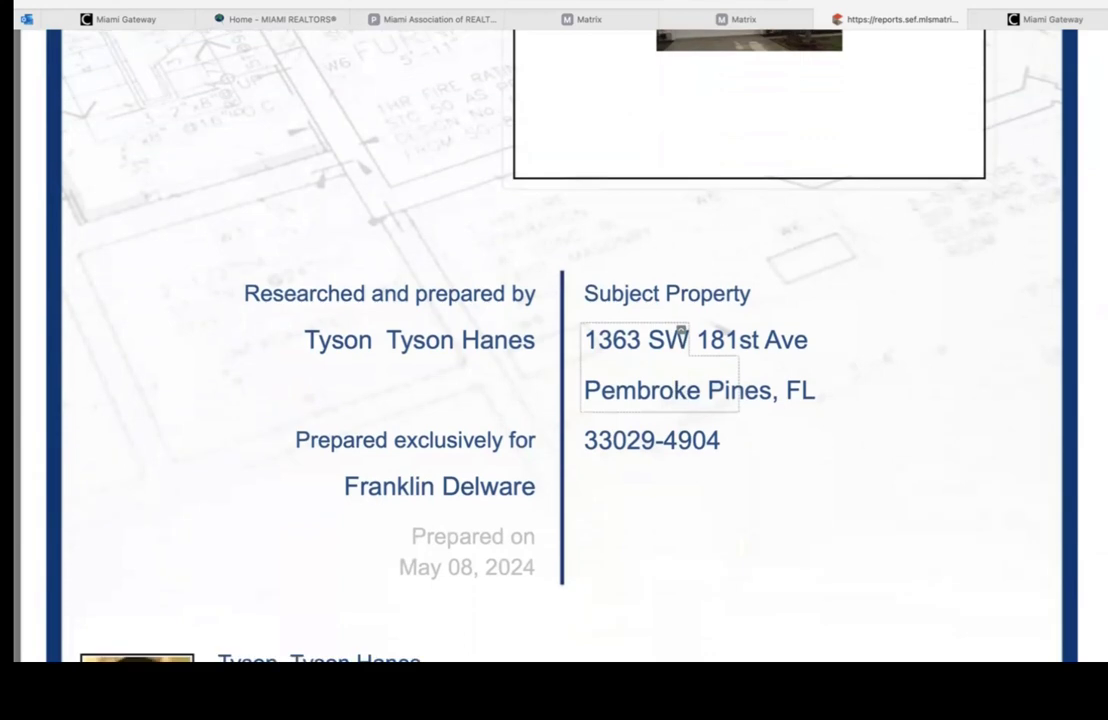
scroll(681, 60, "down", 6)
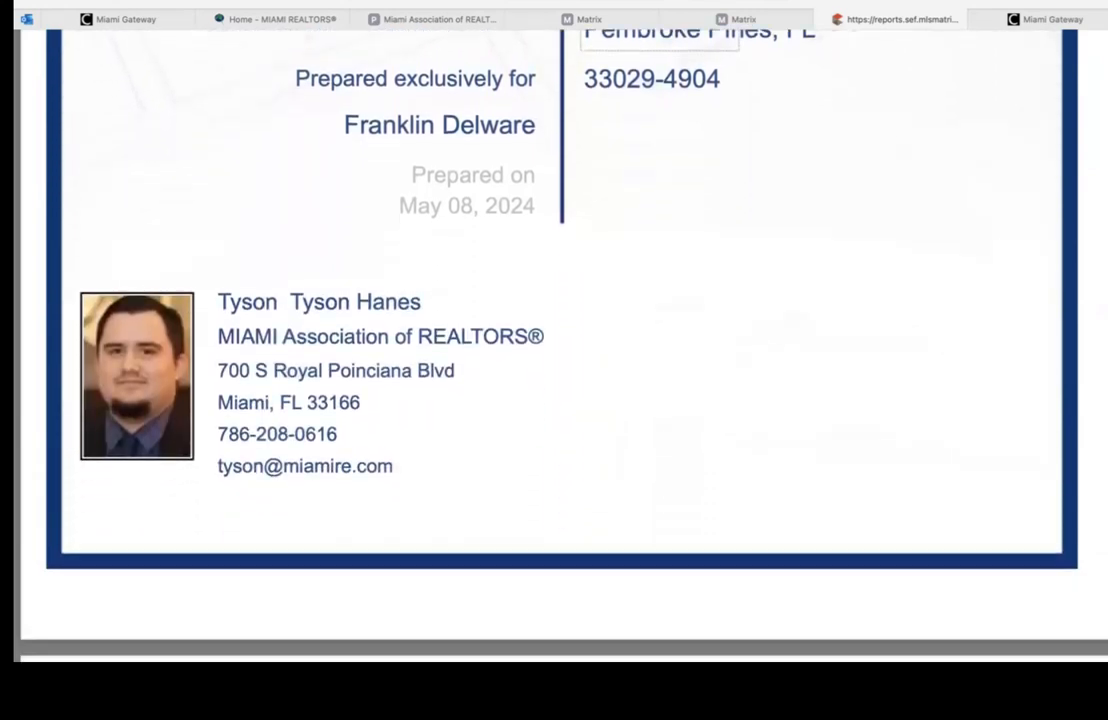
scroll(560, 350, "down", 4)
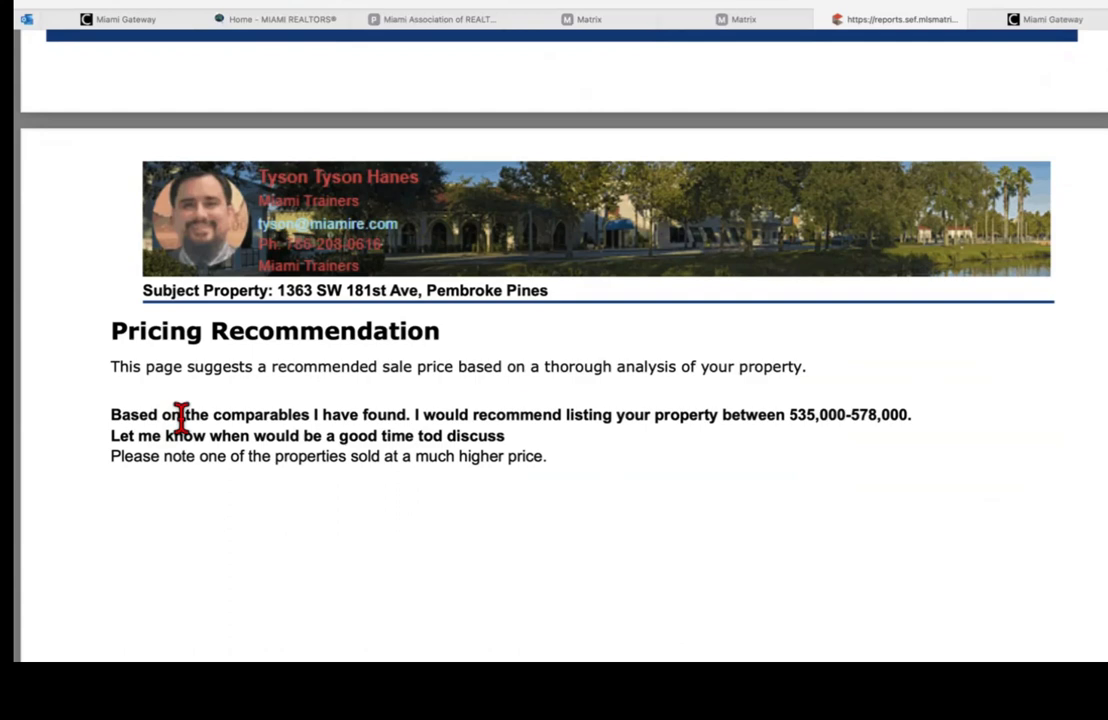
Step: Scroll past the MIAMI REALTORS globe and MIAMI-DADE pages to the two active listings averaging $589,950
scroll(181, 415, "down", 3)
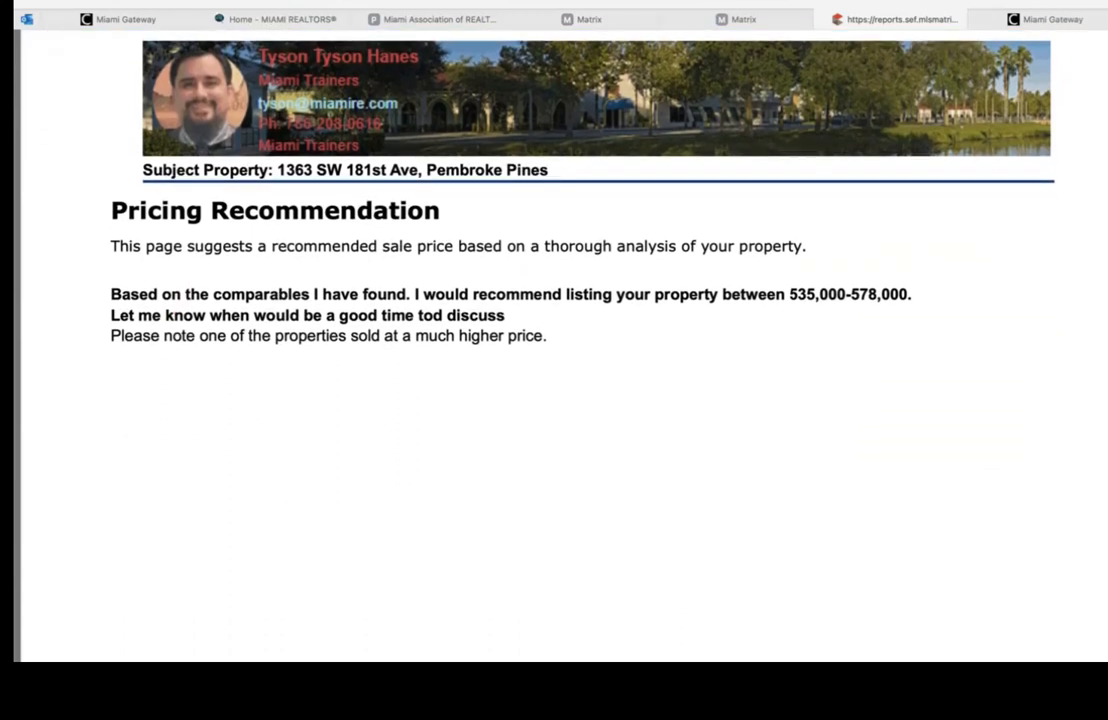
scroll(181, 415, "down", 1)
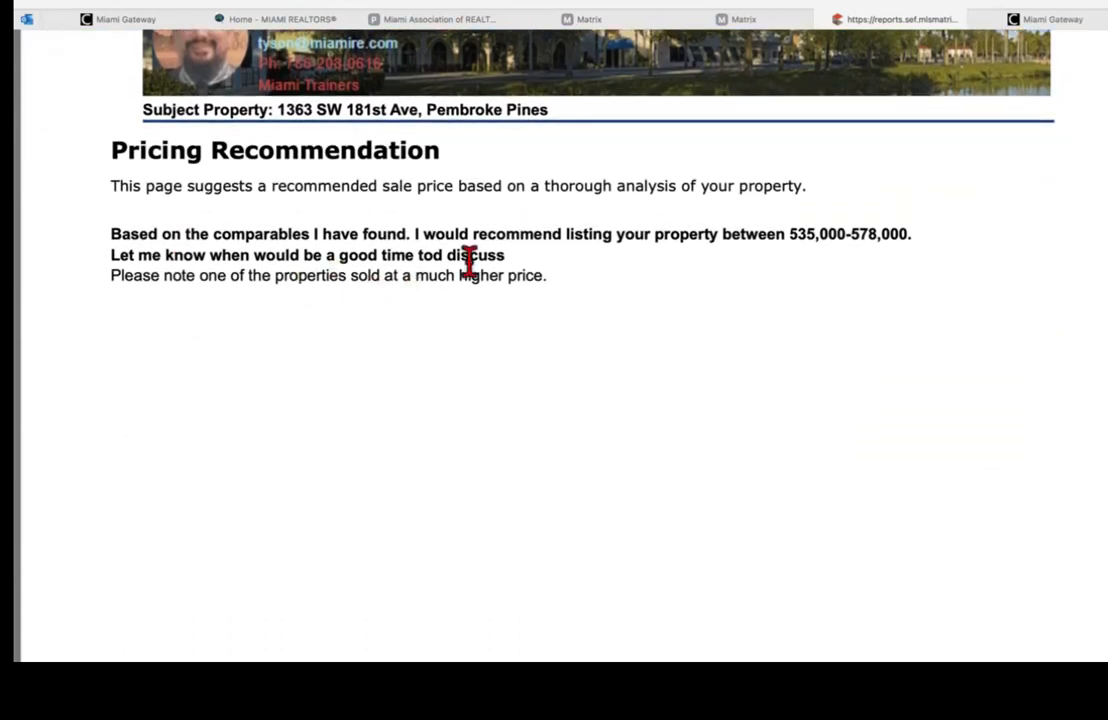
scroll(469, 262, "down", 5)
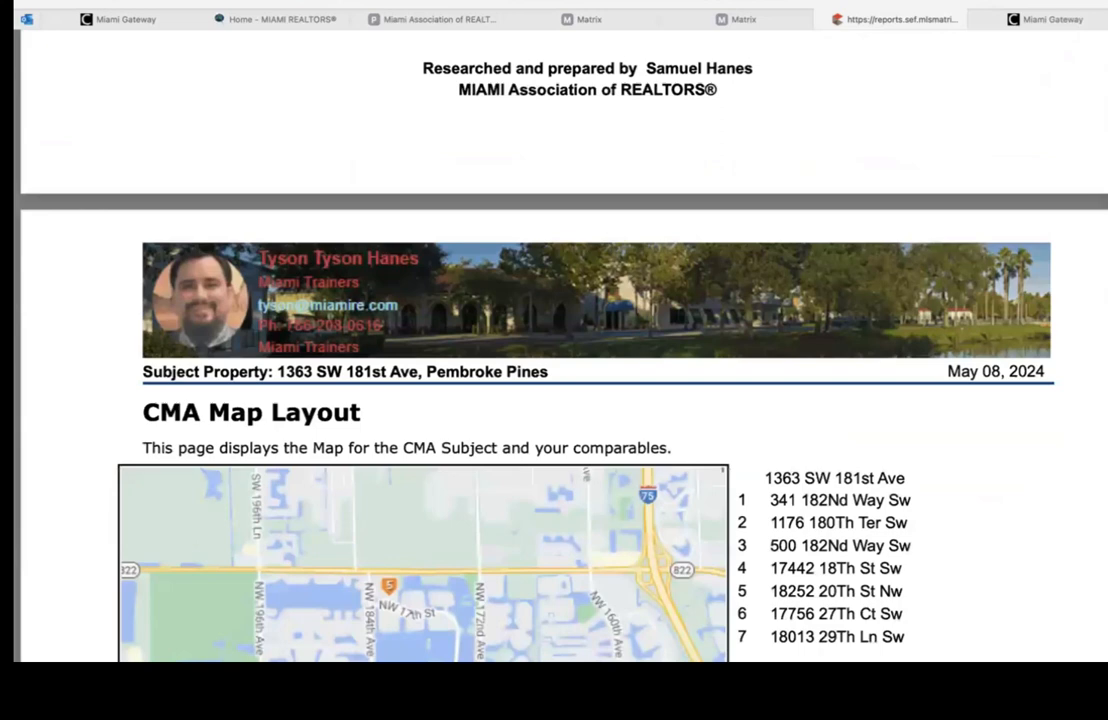
scroll(507, 350, "down", 5)
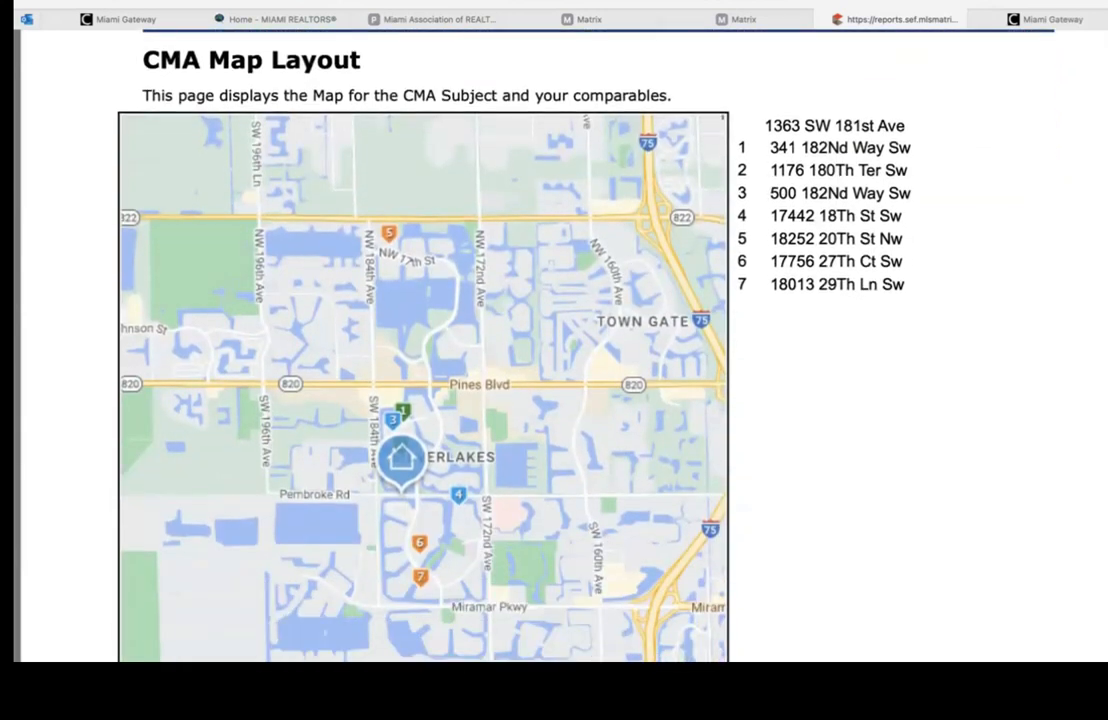
scroll(507, 350, "down", 3)
scroll(507, 350, "up", 2)
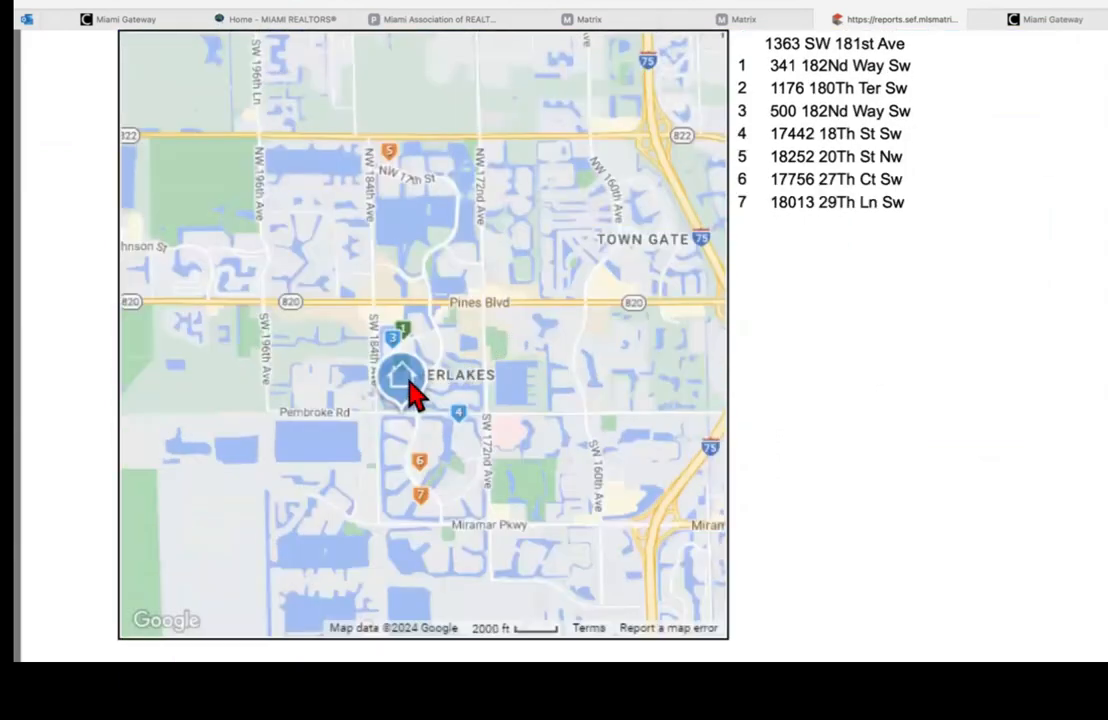
scroll(554, 345, "down", 15)
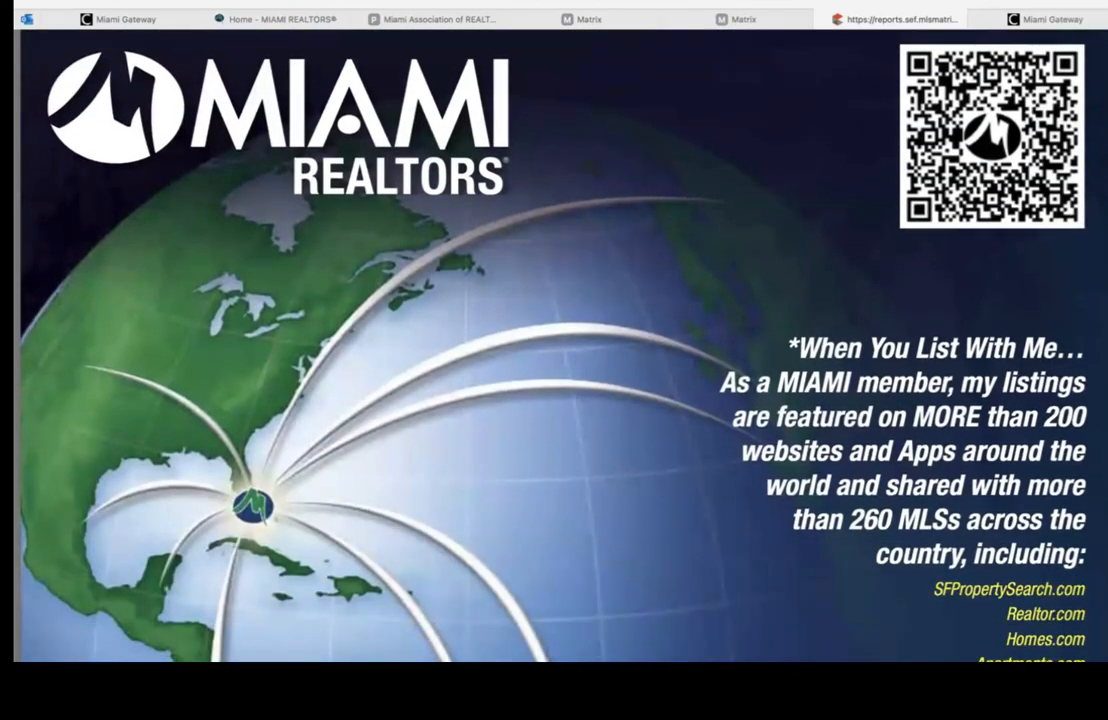
scroll(554, 345, "down", 10)
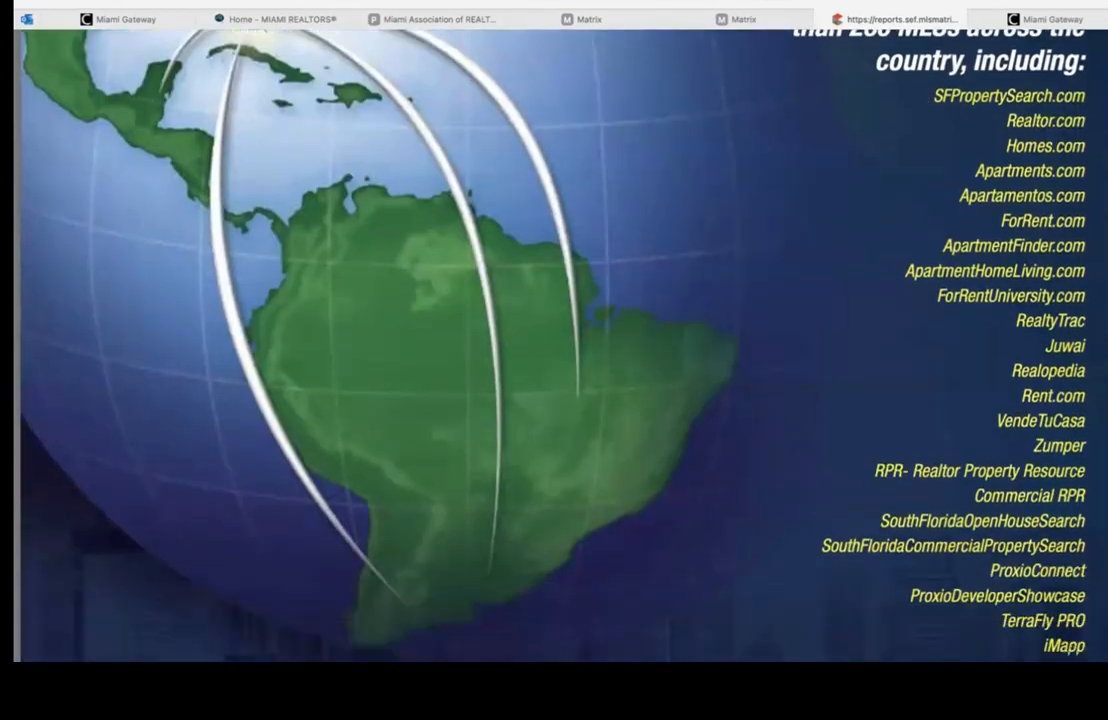
scroll(554, 345, "down", 3)
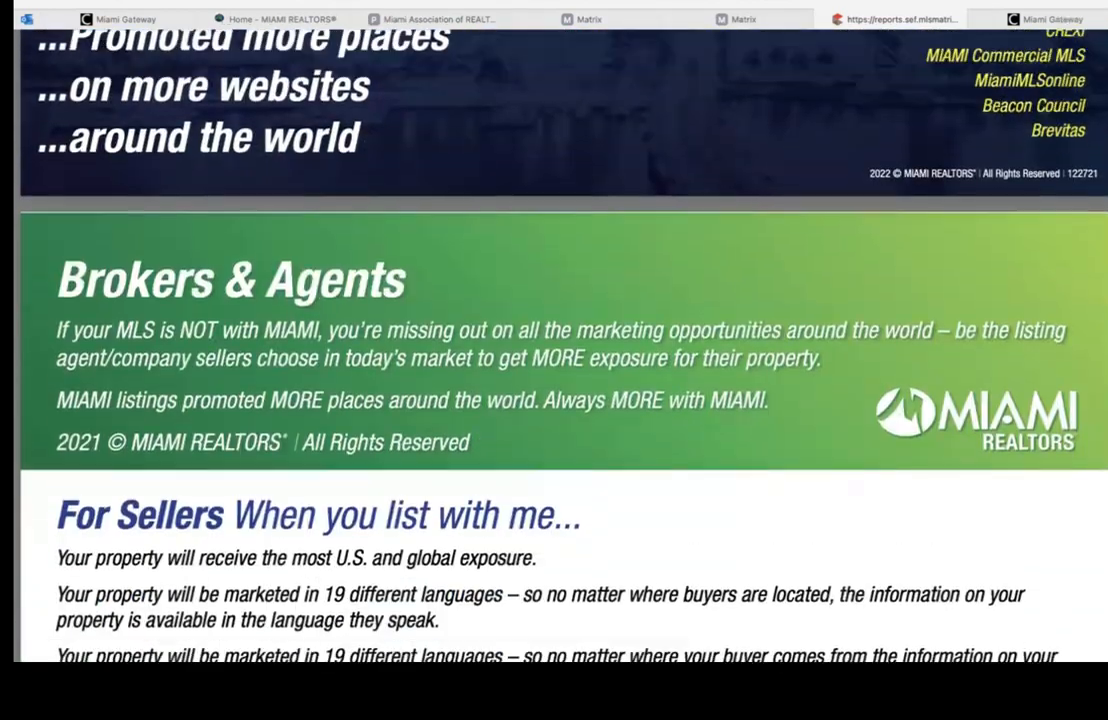
scroll(554, 345, "up", 10)
scroll(554, 345, "down", 2)
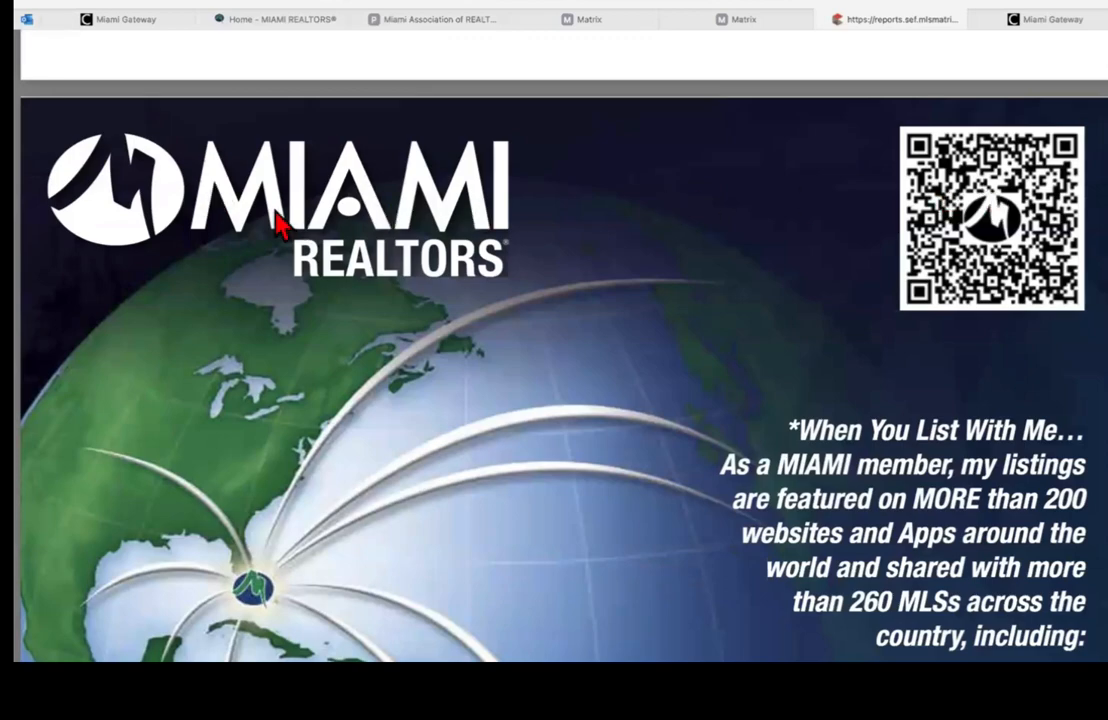
scroll(246, 195, "down", 10)
scroll(1072, 120, "up", 20)
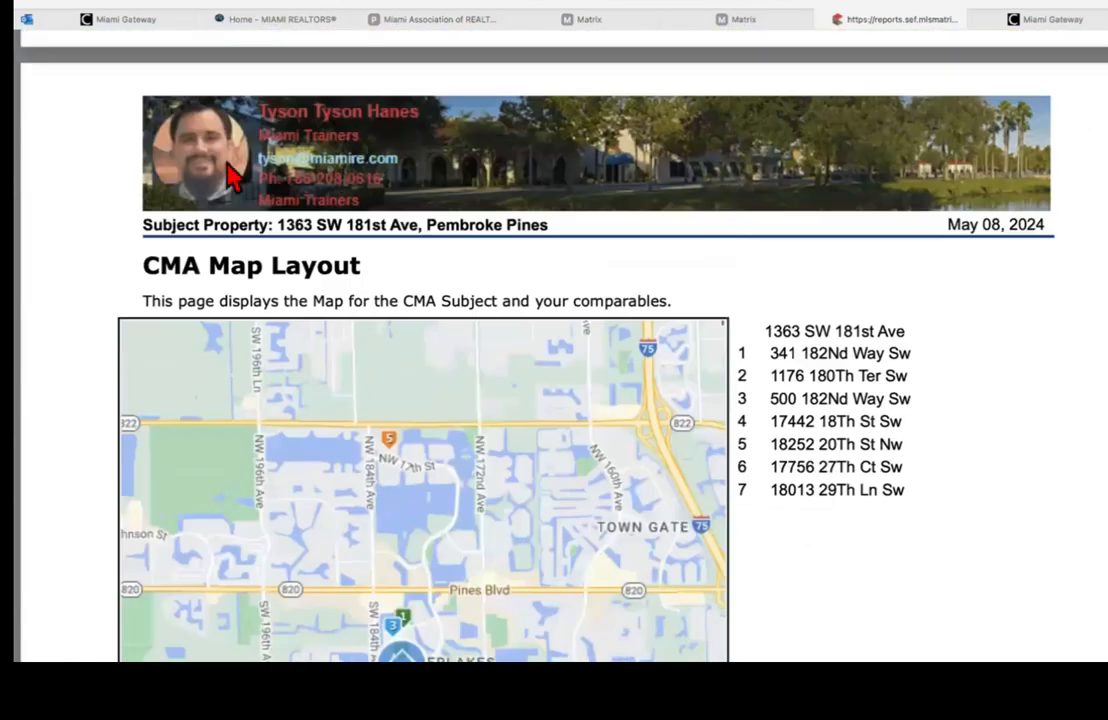
scroll(884, 120, "down", 9)
scroll(846, 128, "down", 8)
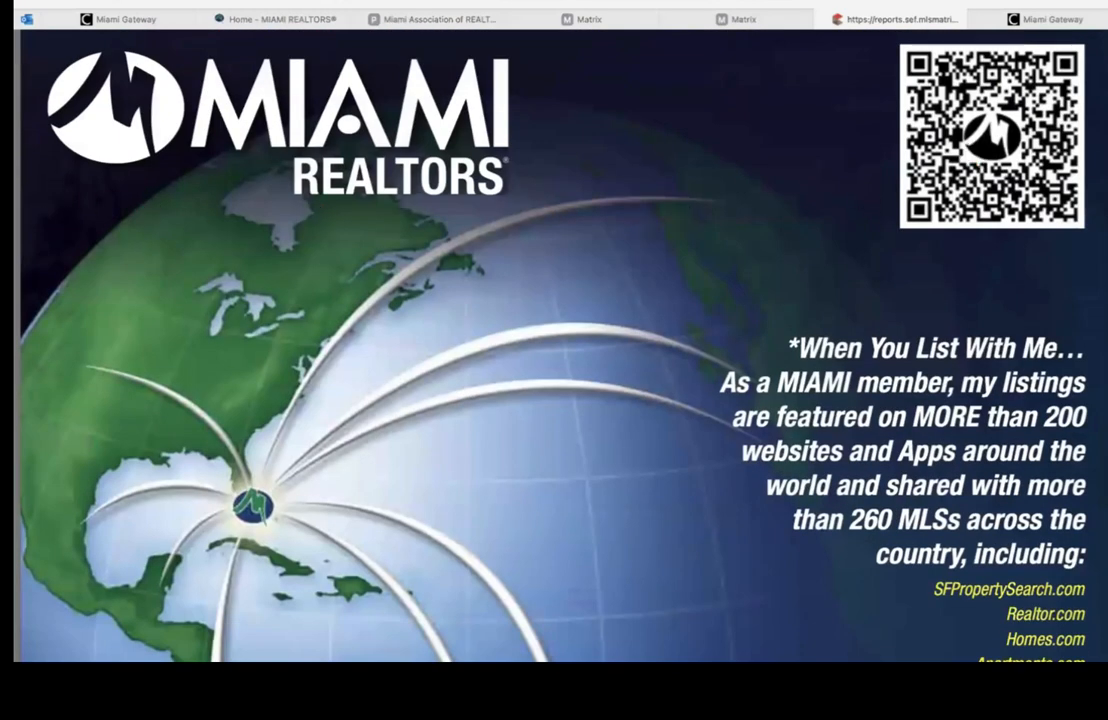
scroll(686, 213, "down", 15)
scroll(560, 345, "down", 20)
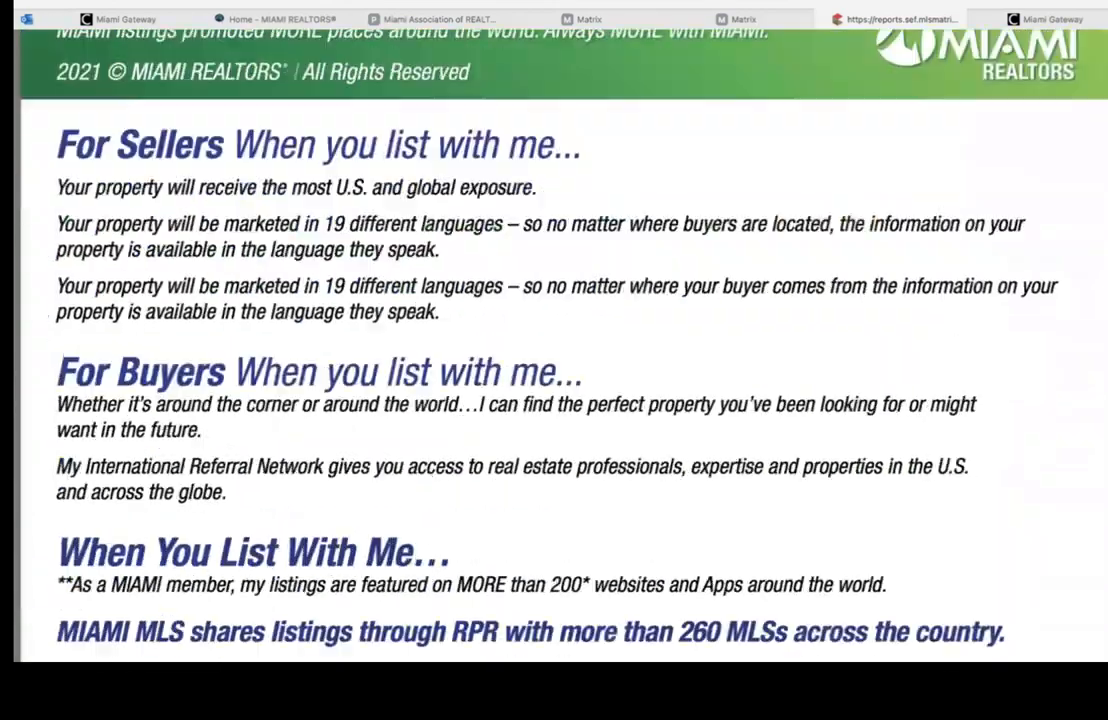
scroll(560, 345, "up", 1)
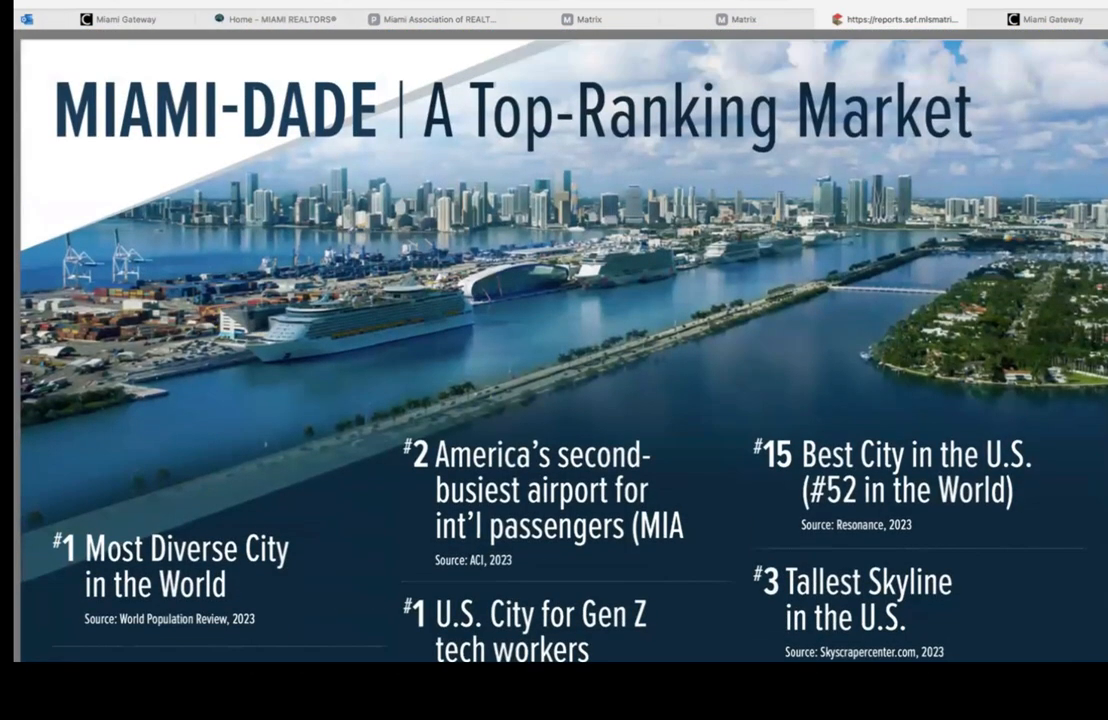
scroll(560, 345, "down", 12)
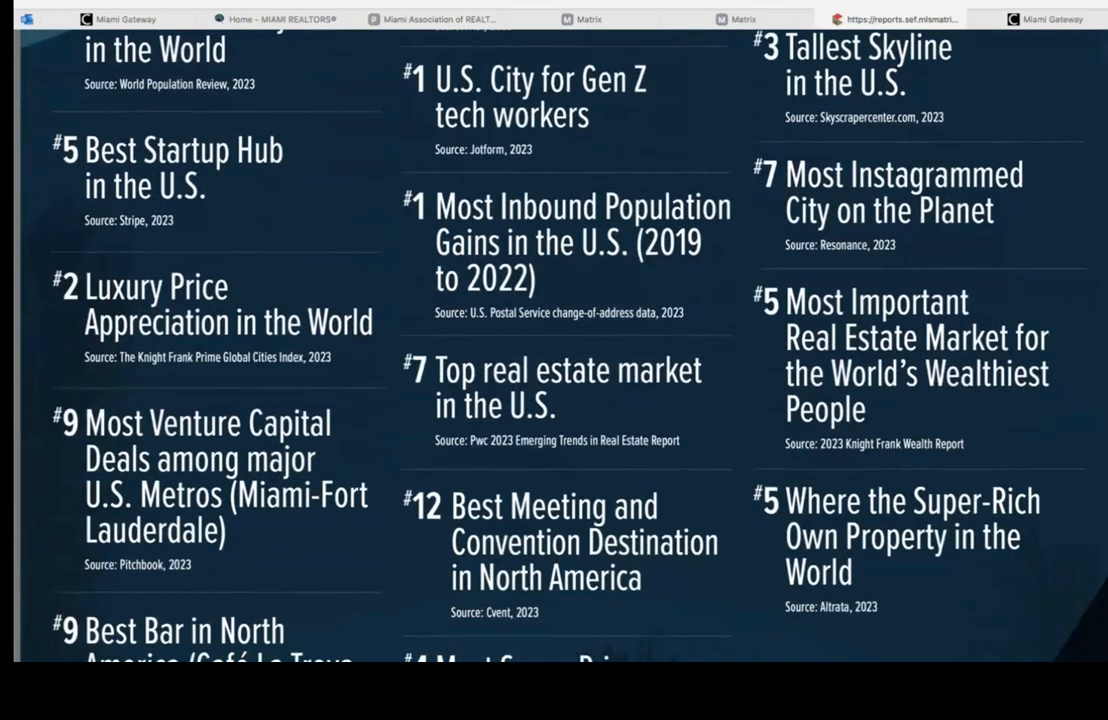
scroll(560, 345, "down", 8)
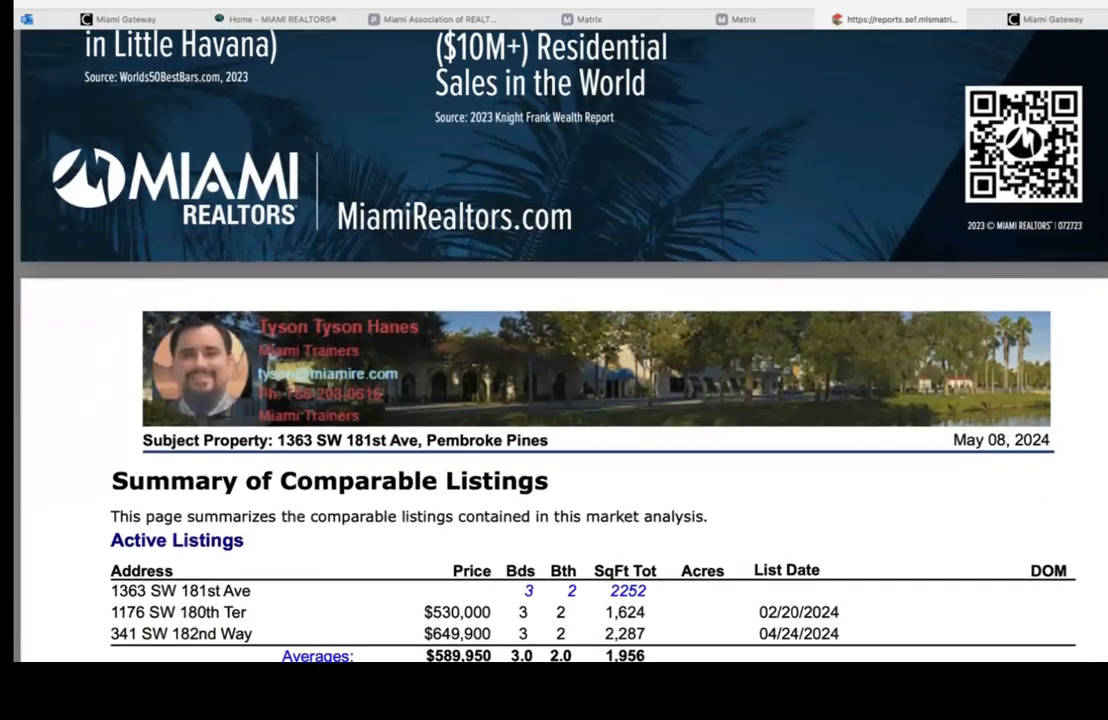
scroll(560, 345, "down", 9)
scroll(560, 345, "up", 4)
scroll(560, 345, "down", 1)
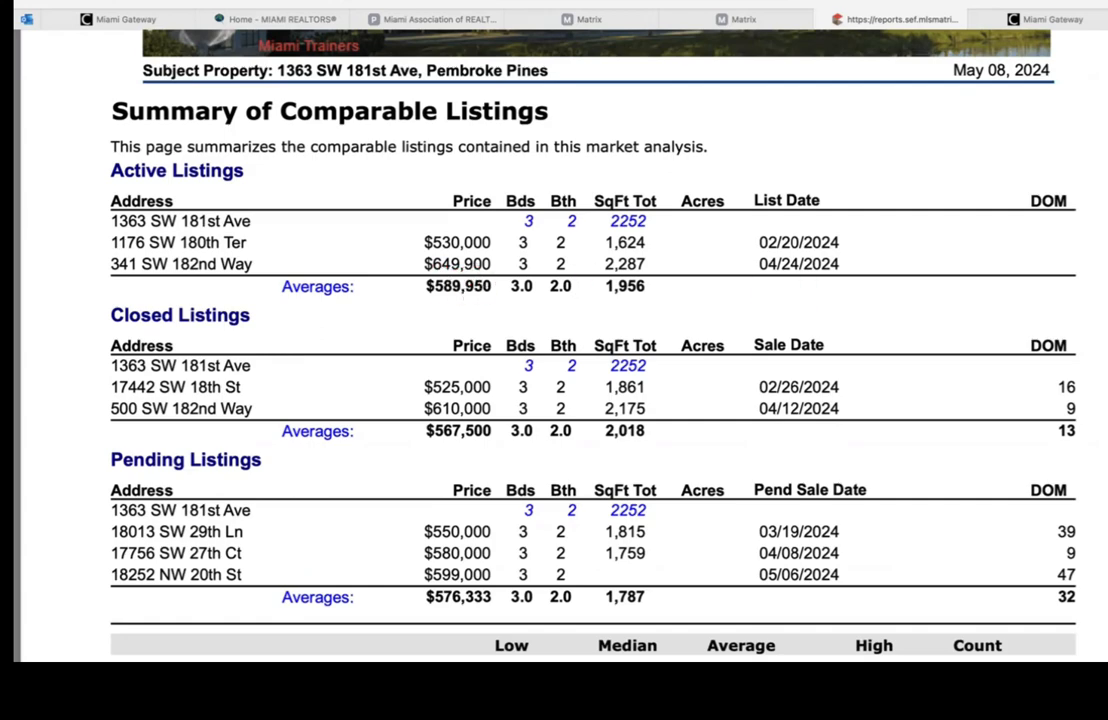
scroll(593, 340, "down", 5)
scroll(593, 340, "up", 4)
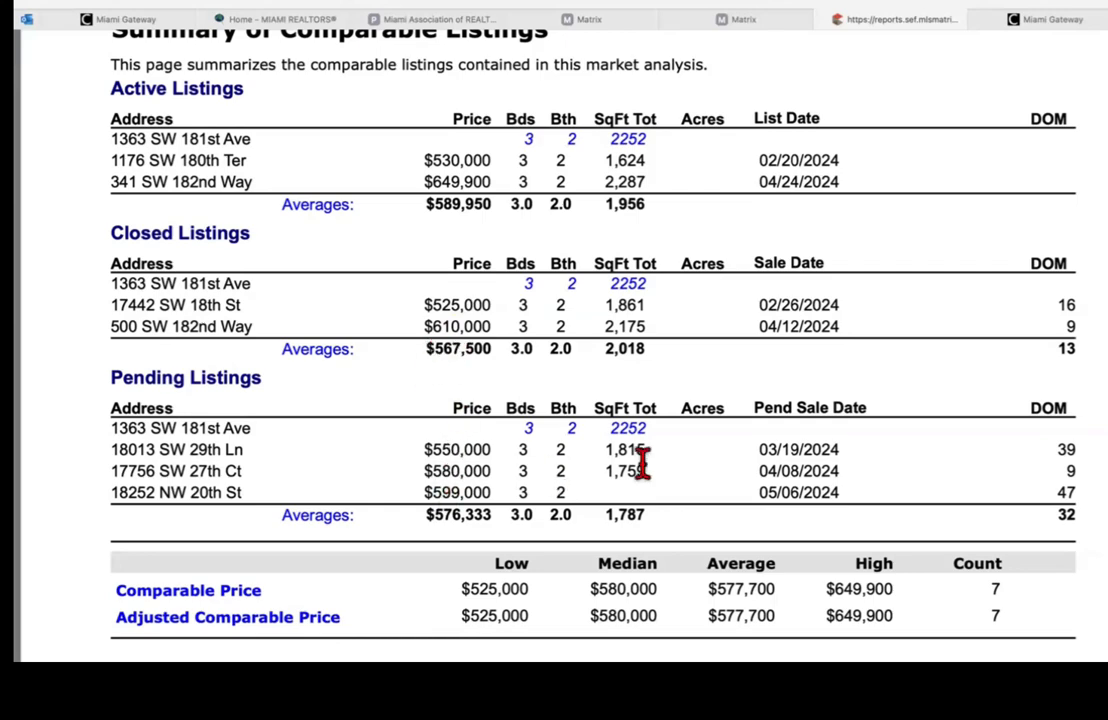
scroll(600, 350, "down", 15)
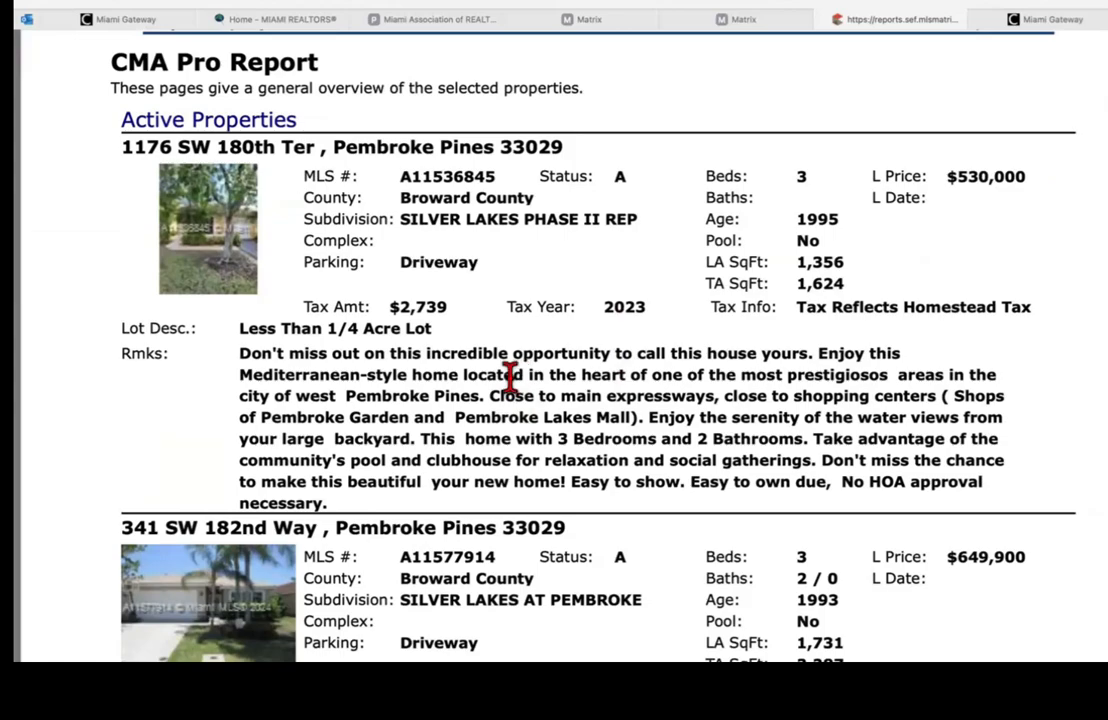
Step: Scroll past the charts, Activity vs. Timing, My Guarantee to You and Effect of Over Pricing pages
scroll(1093, 330, "down", 15)
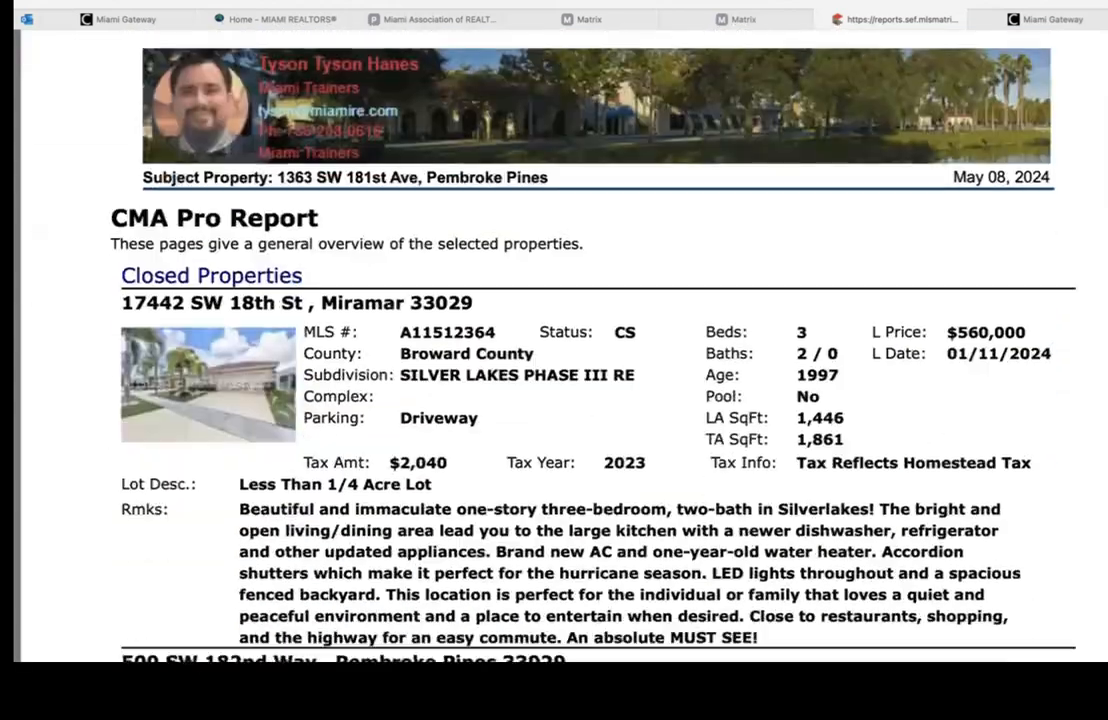
scroll(590, 345, "up", 20)
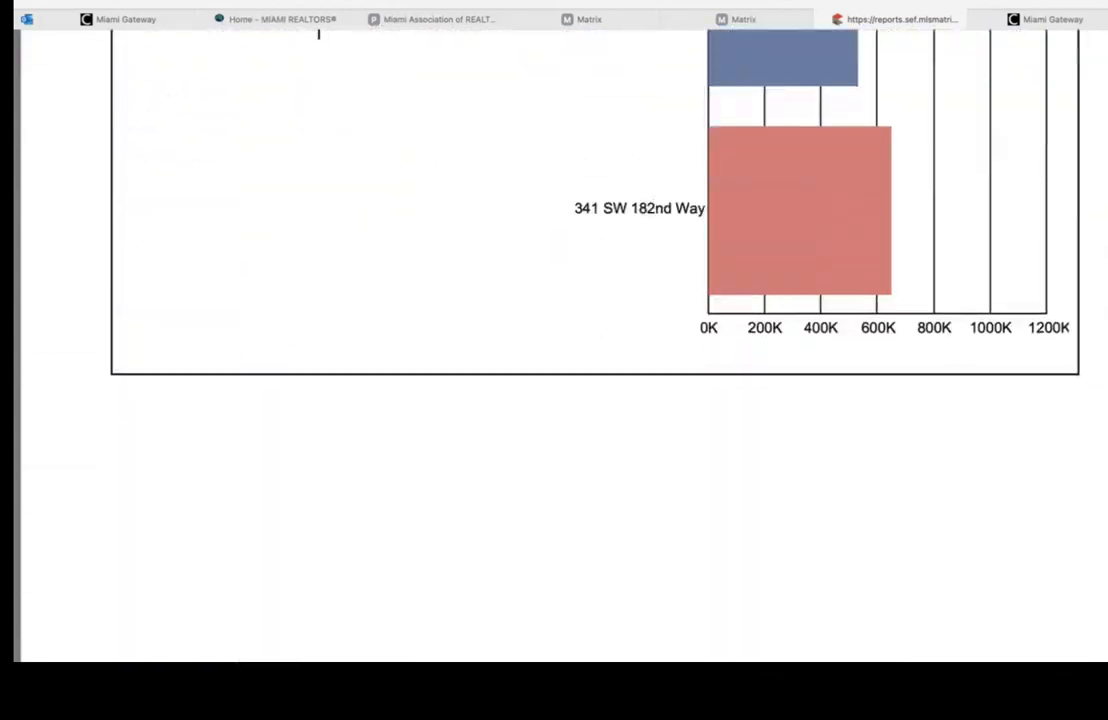
scroll(560, 400, "down", 5)
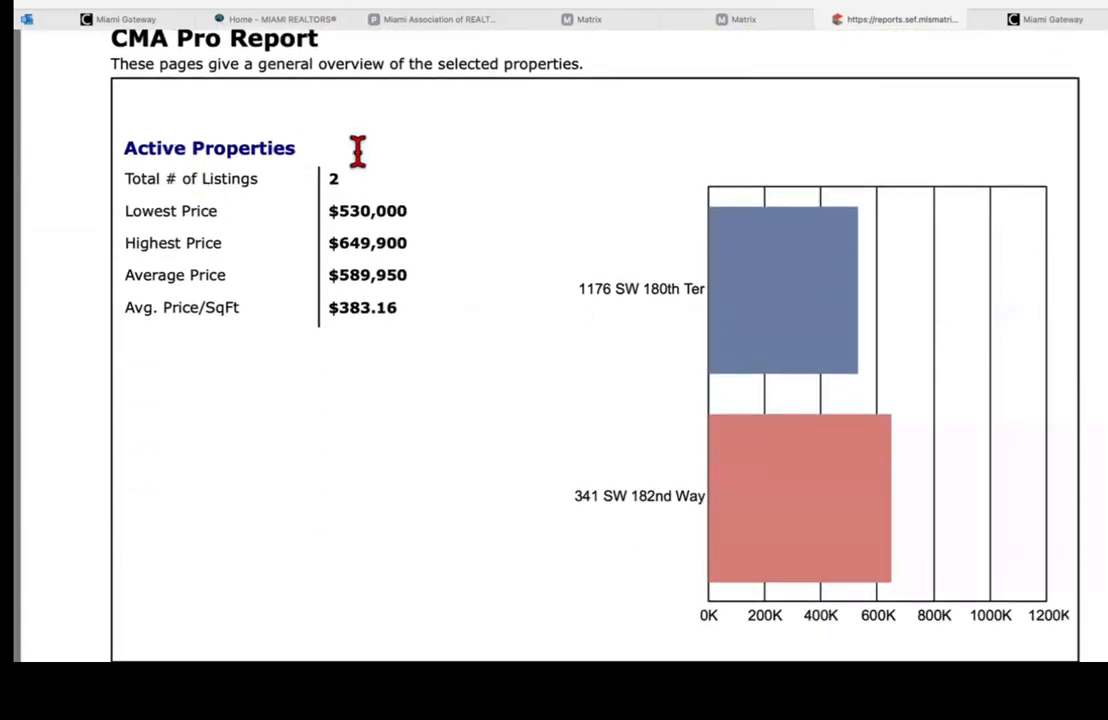
scroll(554, 340, "down", 10)
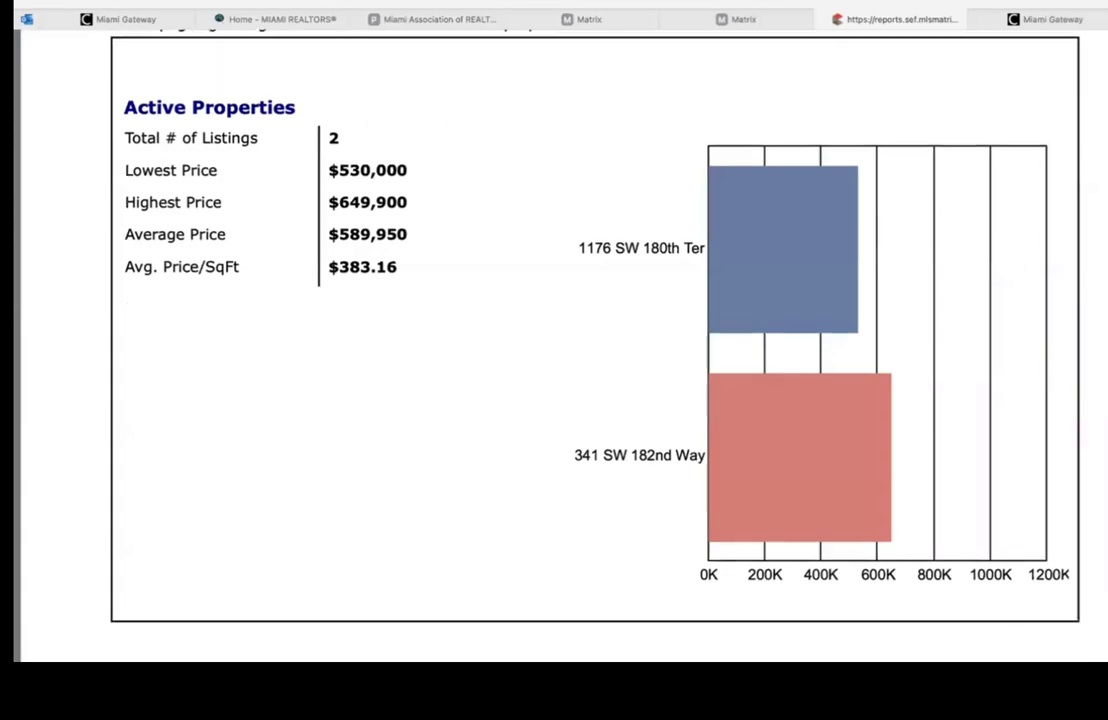
scroll(554, 340, "up", 10)
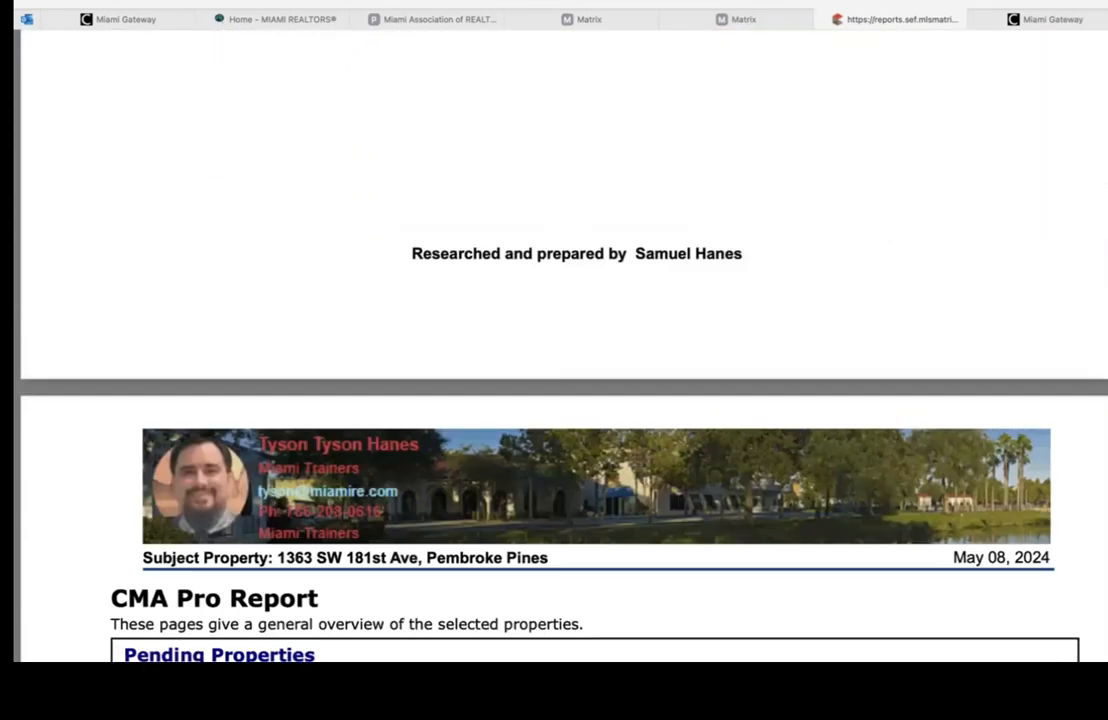
scroll(560, 345, "down", 11)
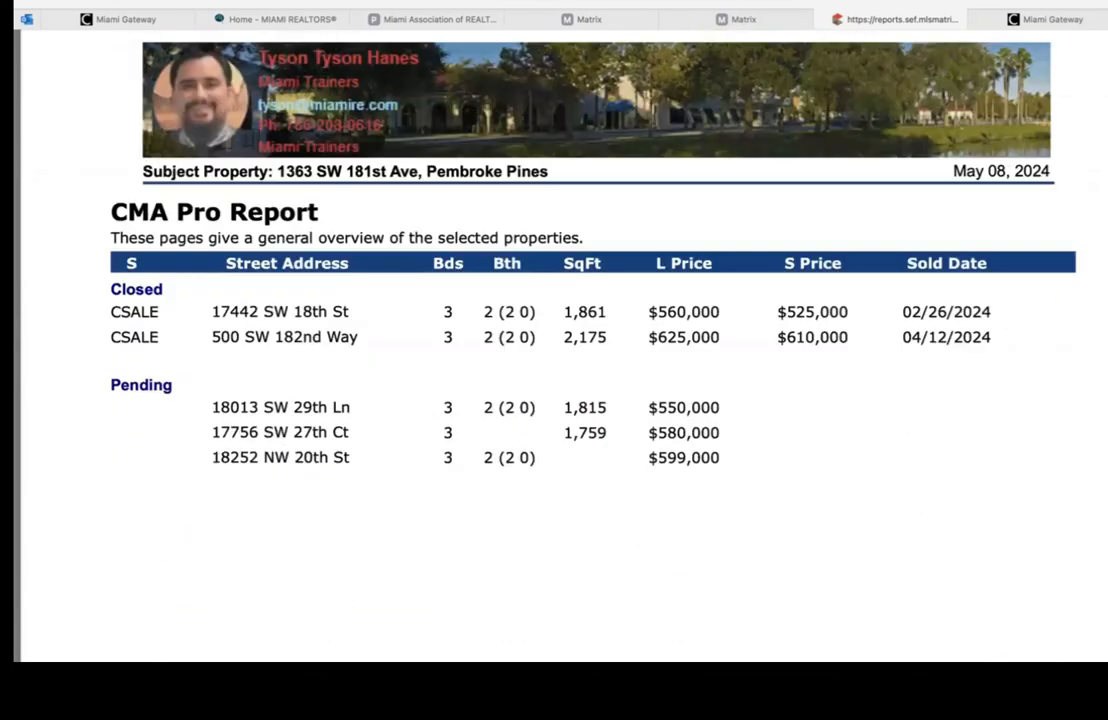
scroll(560, 345, "up", 7)
scroll(560, 345, "down", 6)
scroll(560, 345, "down", 2)
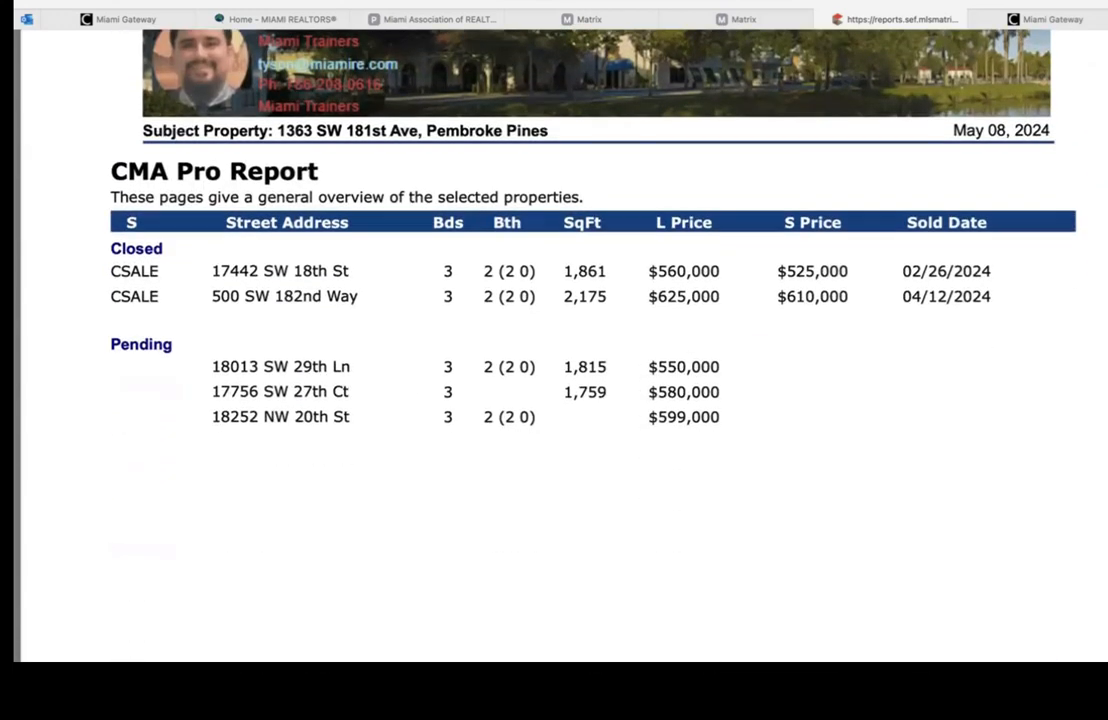
scroll(560, 345, "down", 15)
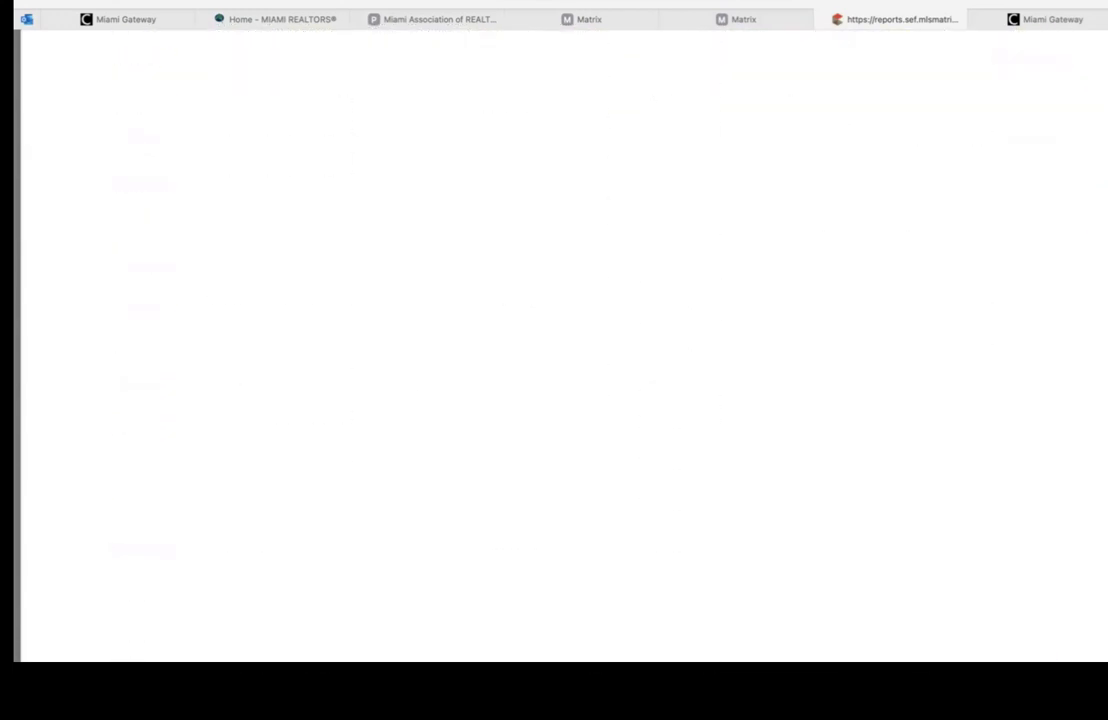
scroll(560, 345, "down", 1)
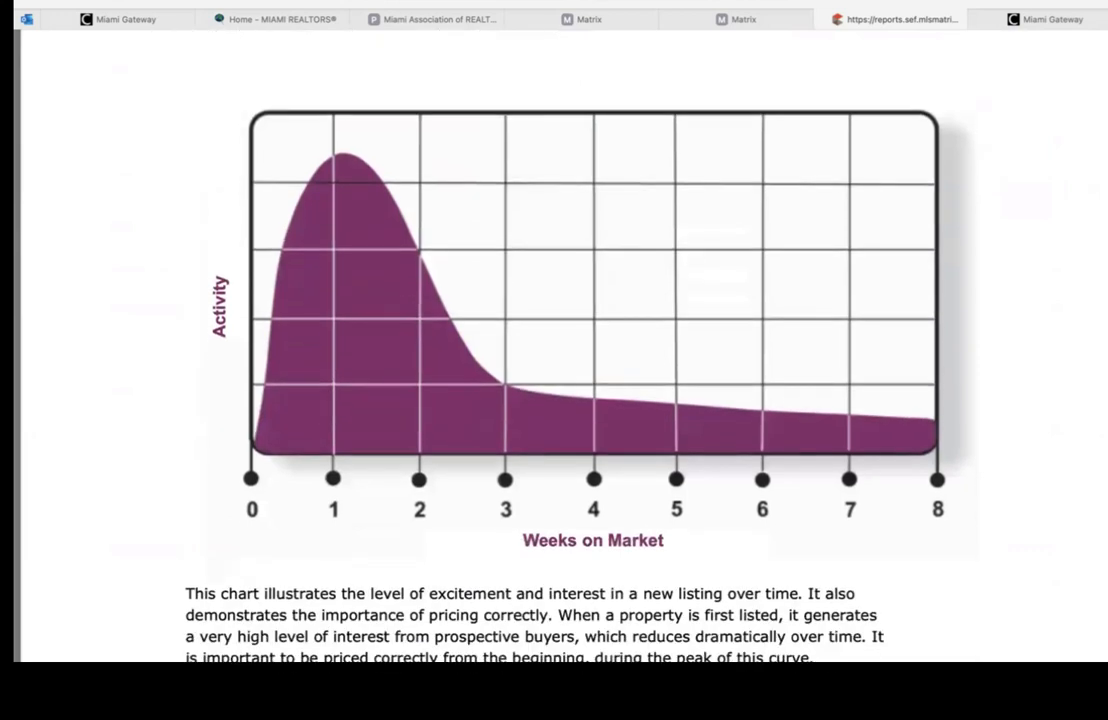
scroll(560, 345, "up", 6)
scroll(560, 345, "down", 5)
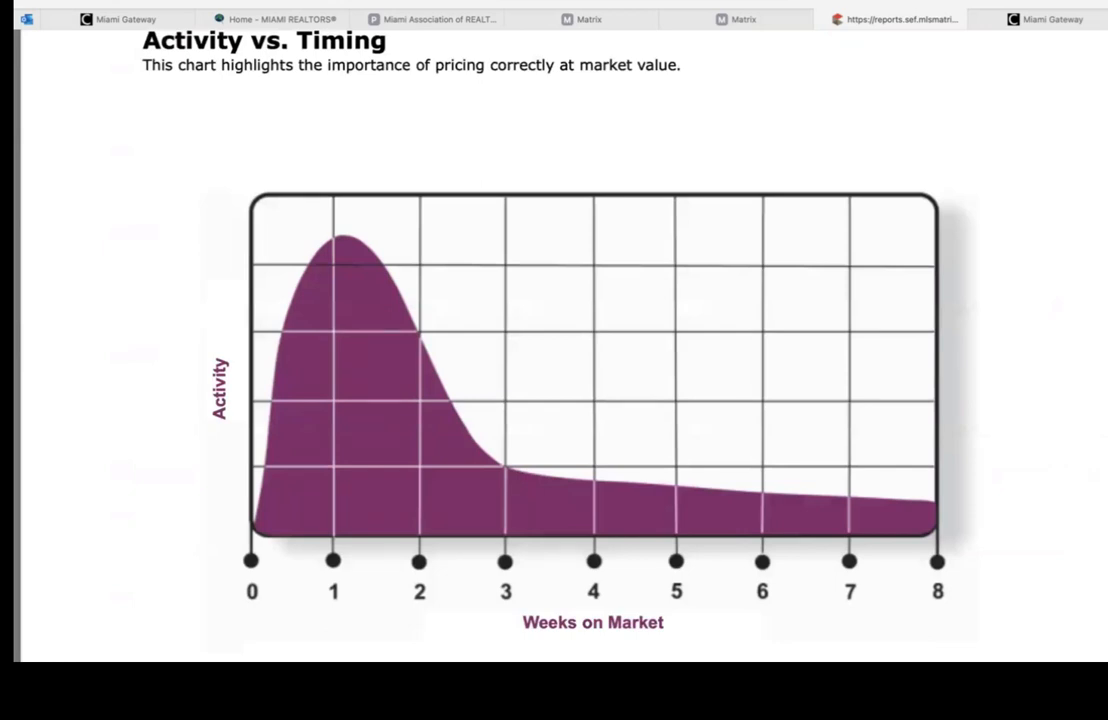
scroll(560, 345, "down", 2)
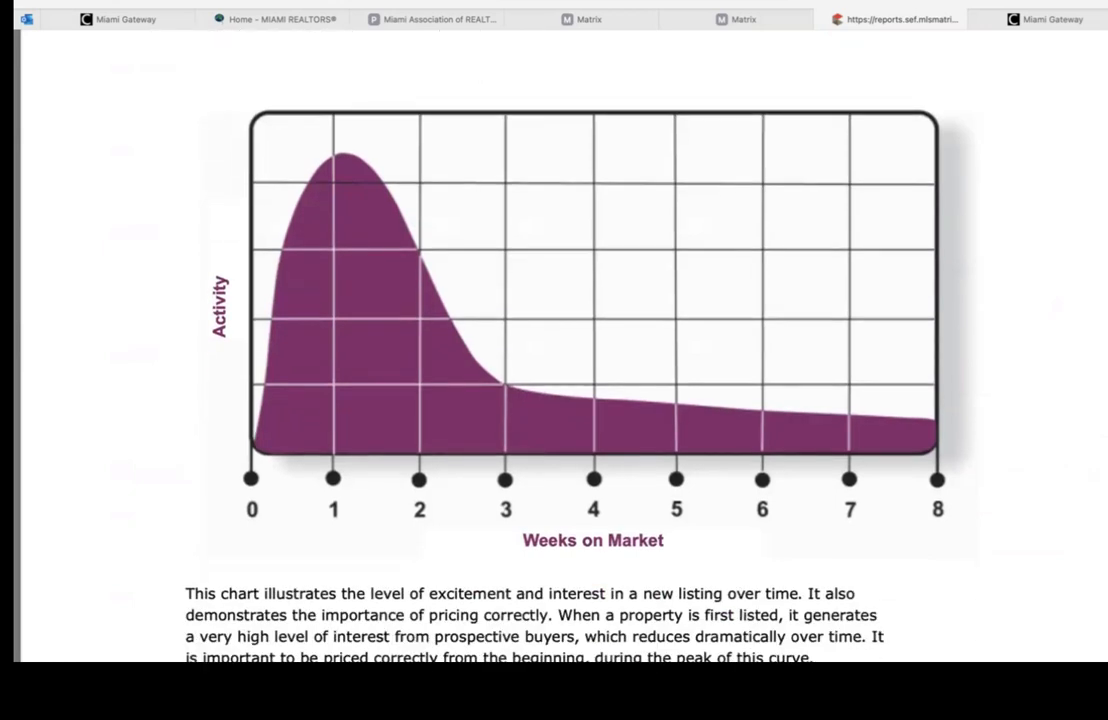
scroll(560, 345, "down", 6)
scroll(560, 345, "up", 1)
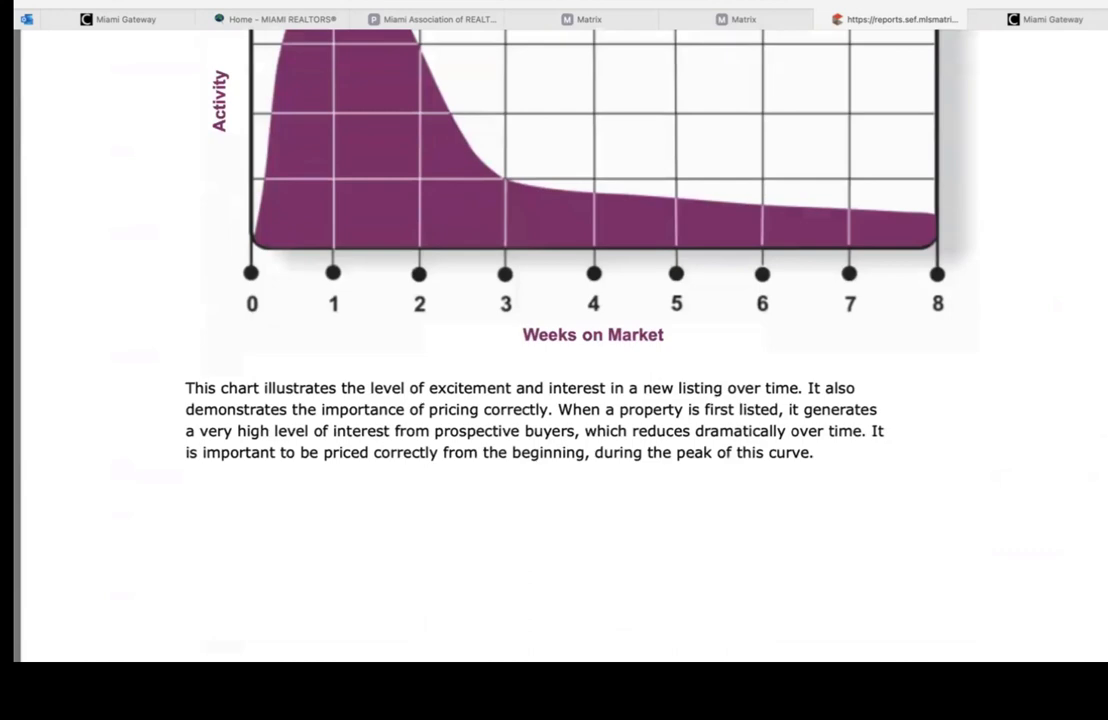
scroll(560, 345, "down", 20)
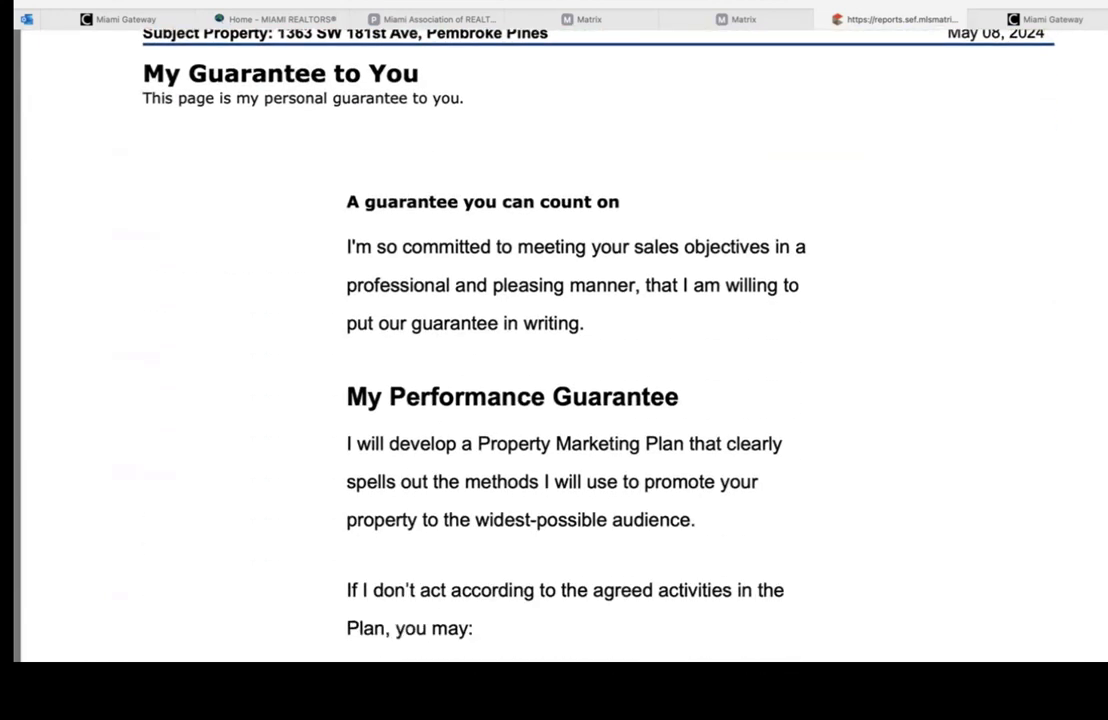
scroll(560, 345, "down", 11)
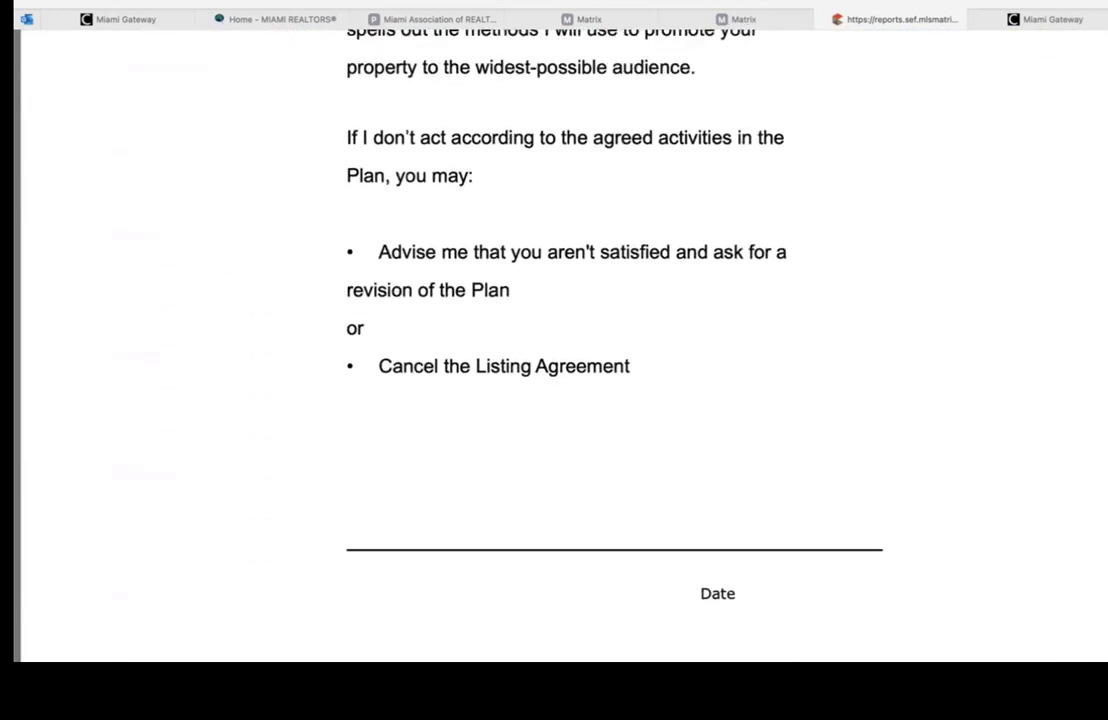
scroll(560, 345, "down", 20)
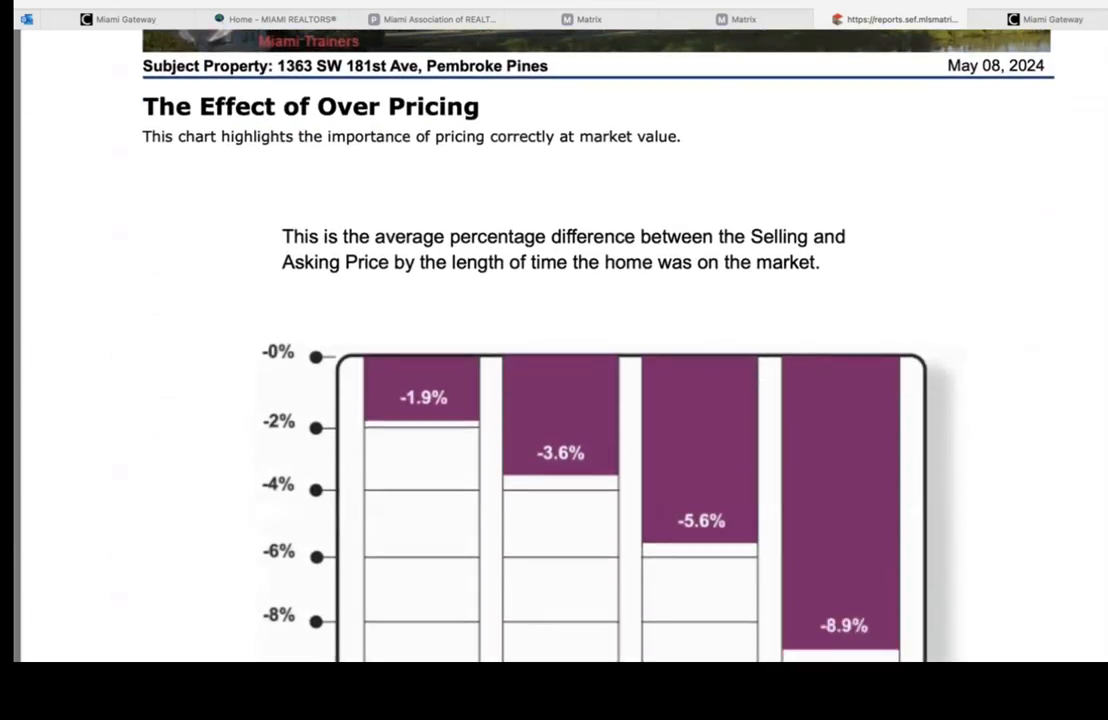
scroll(560, 345, "down", 8)
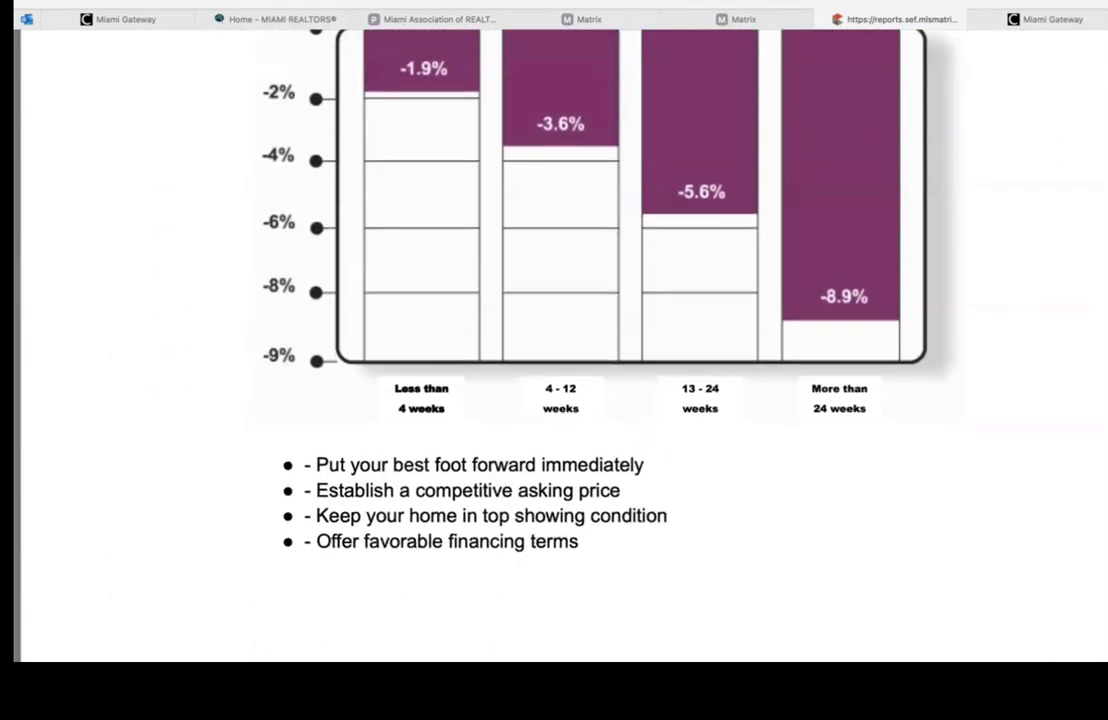
scroll(560, 345, "up", 2)
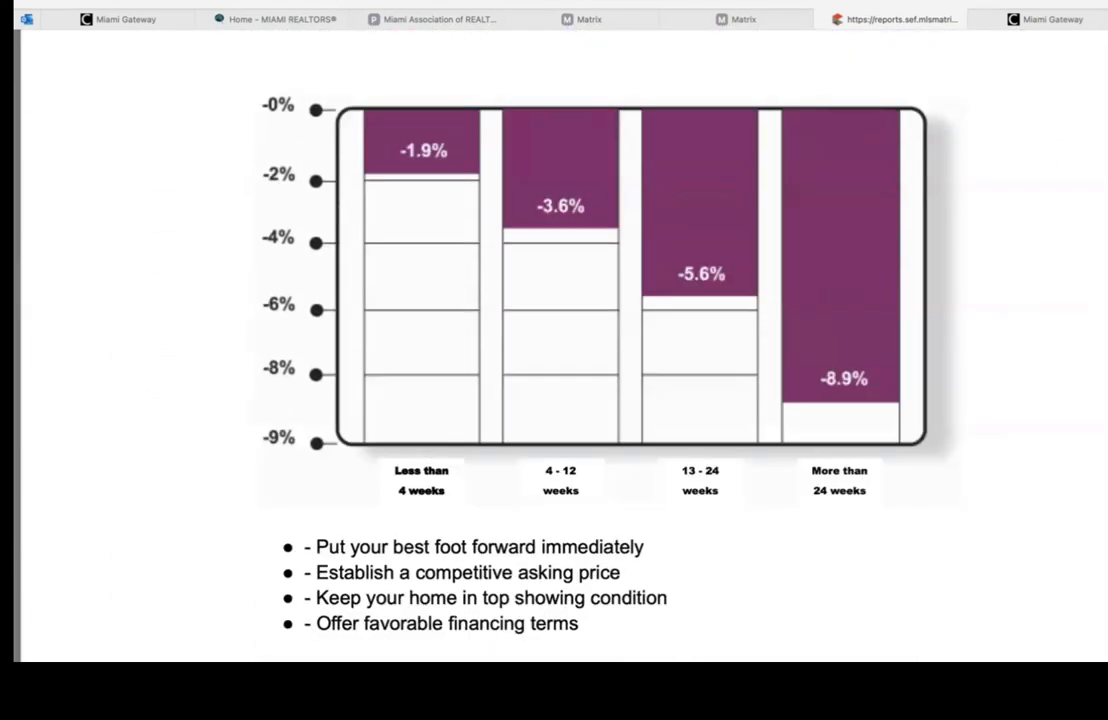
scroll(560, 345, "down", 20)
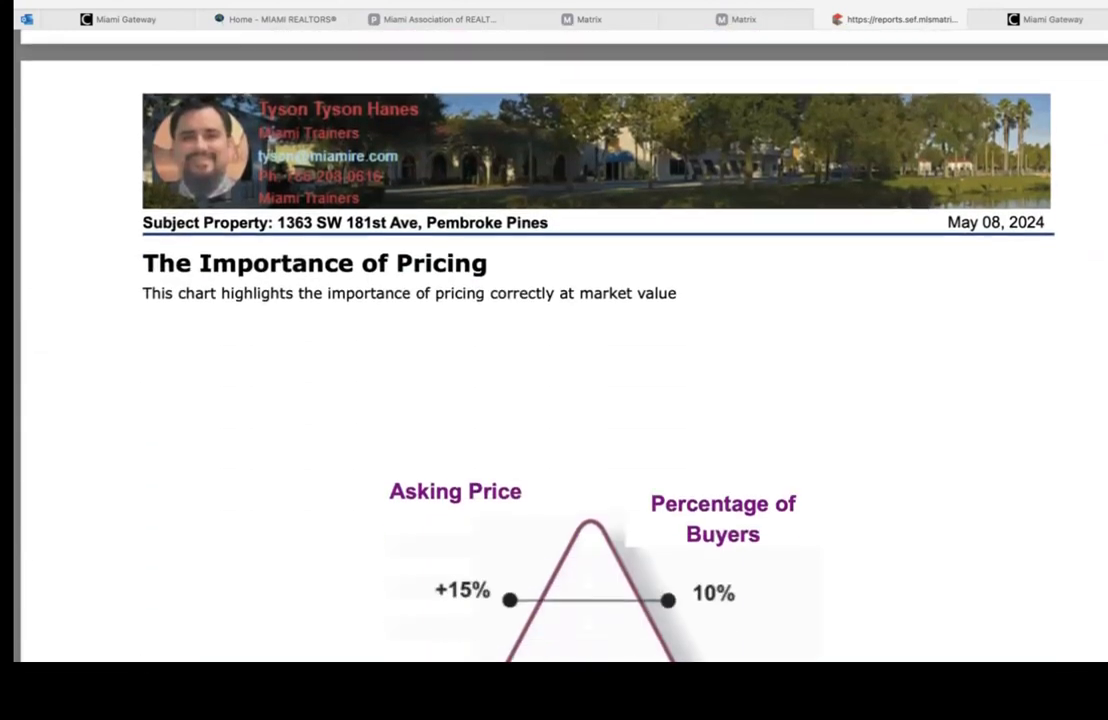